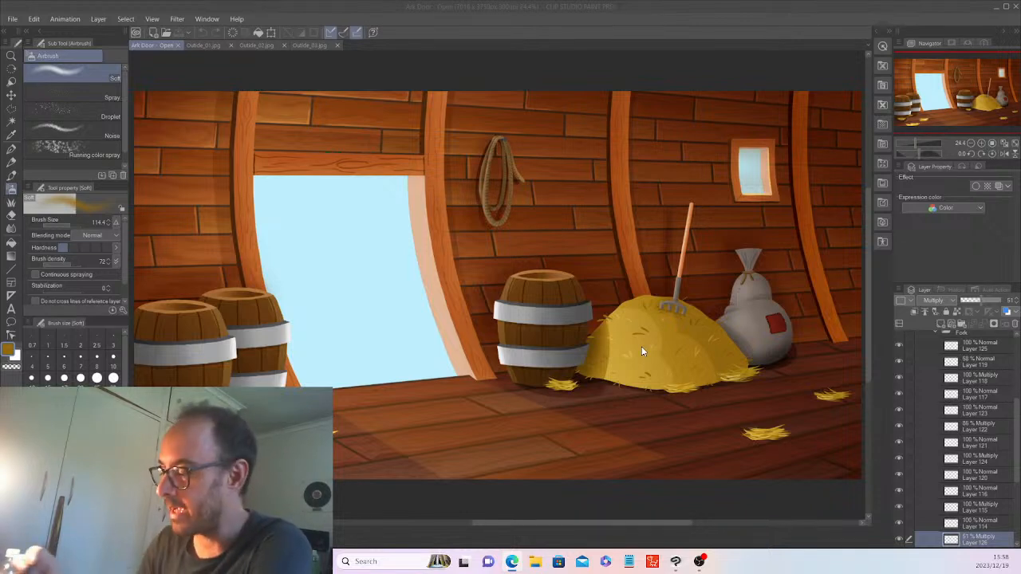
Look over the mountain, forest and meadow reference images, then return to the ark illustration.
click(626, 6)
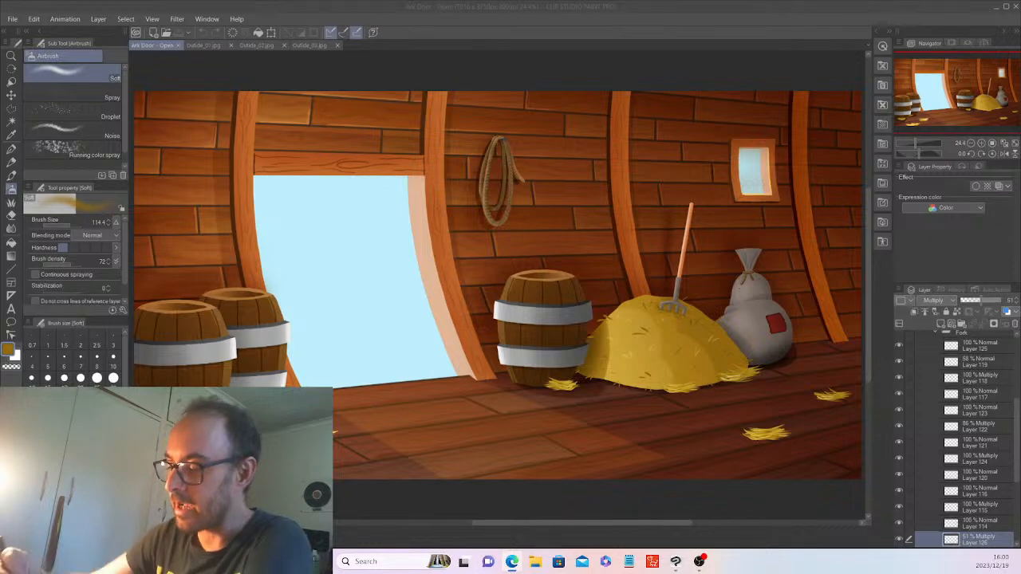
click(198, 46)
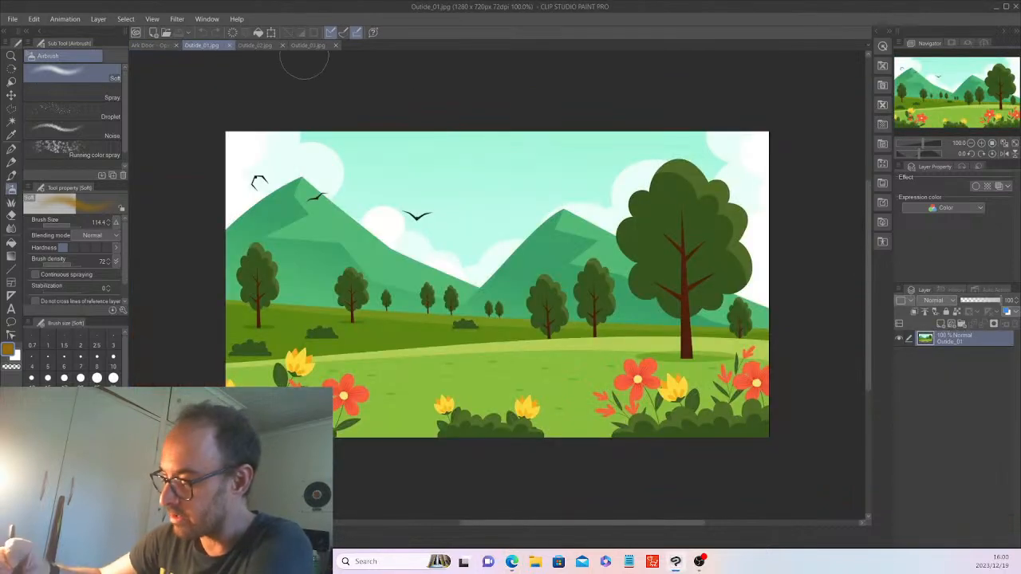
click(253, 45)
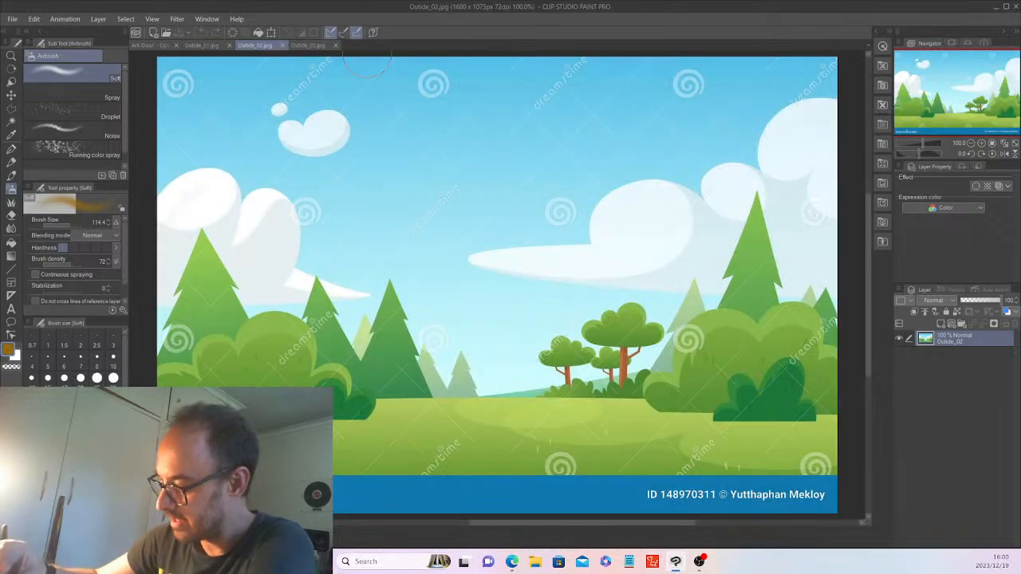
click(303, 49)
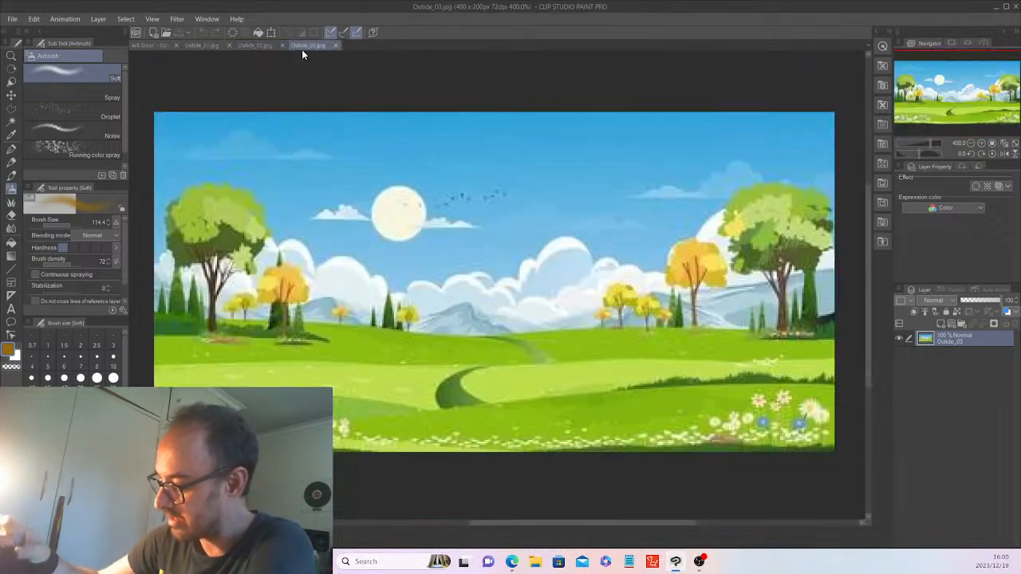
click(146, 47)
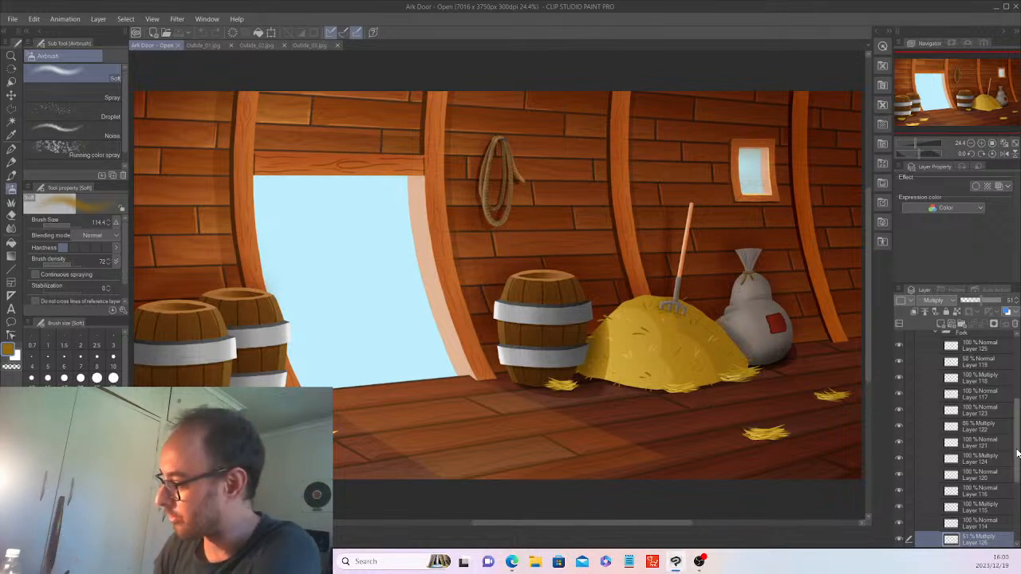
Collapse the Fork and Props layer folders in the Layer palette.
drag(1017, 451, 1017, 392)
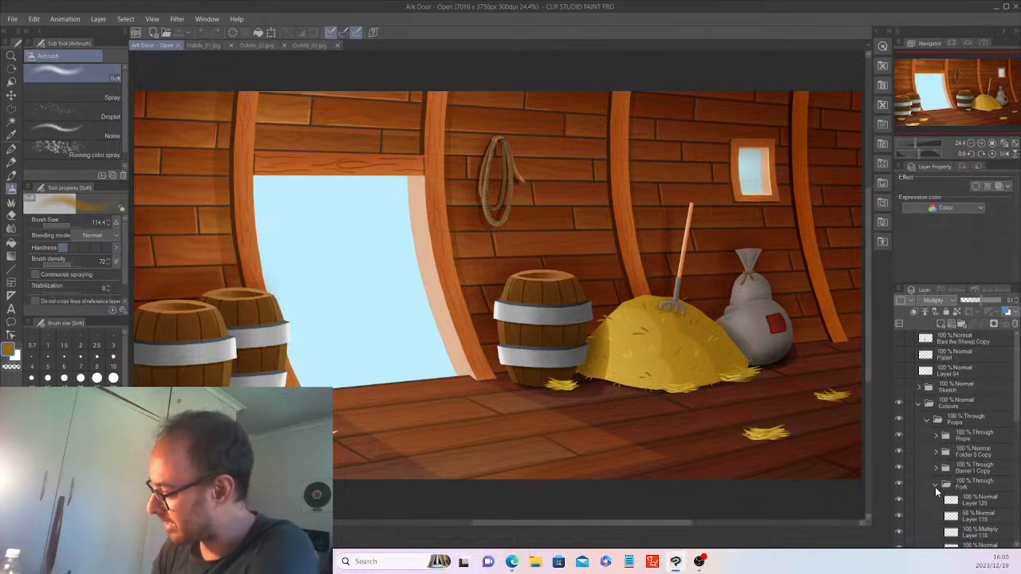
click(935, 485)
click(926, 420)
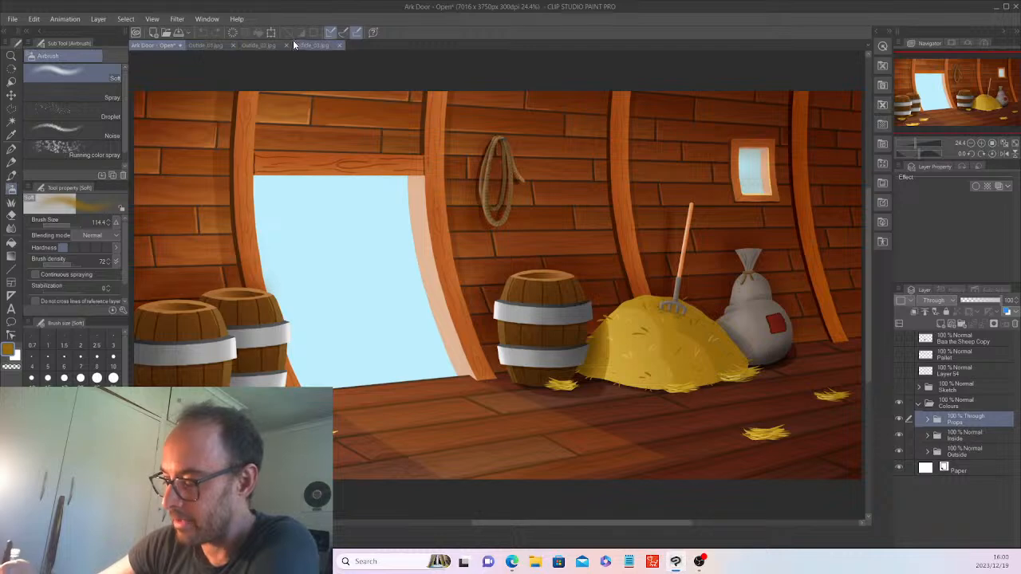
Compare the forest, mountain and meadow references again, ending back on Ark Door.
click(257, 45)
click(210, 45)
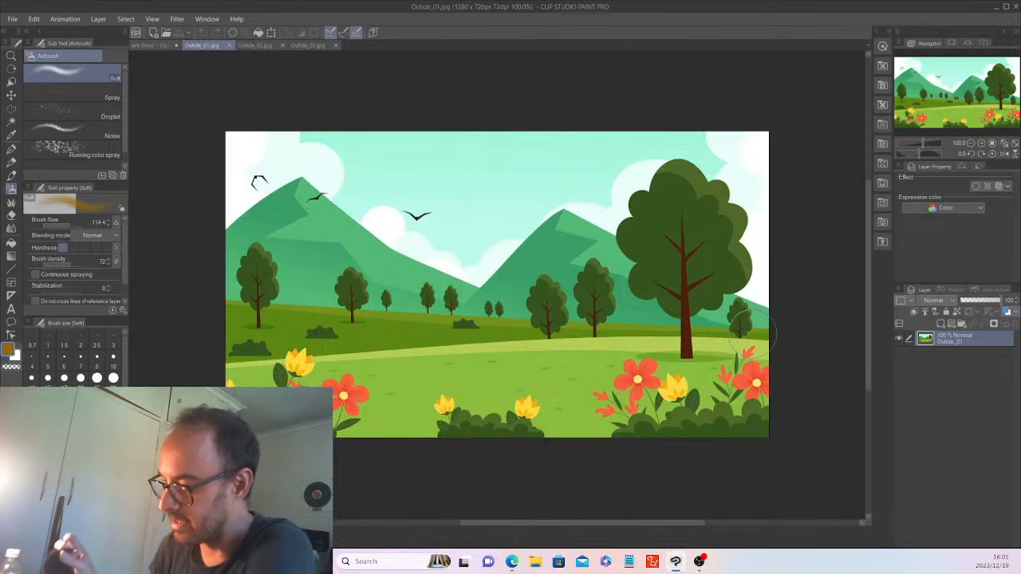
click(302, 45)
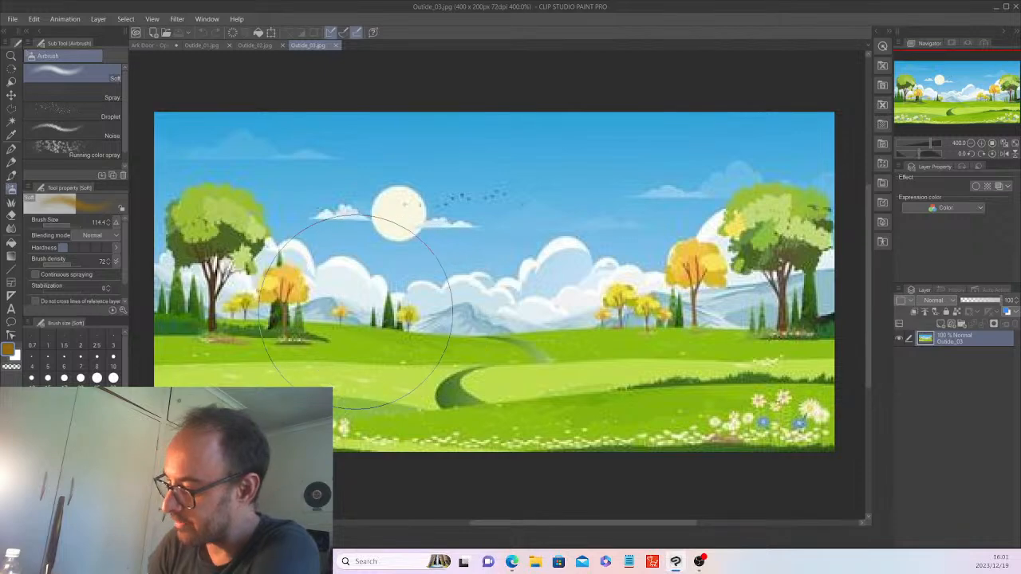
click(249, 46)
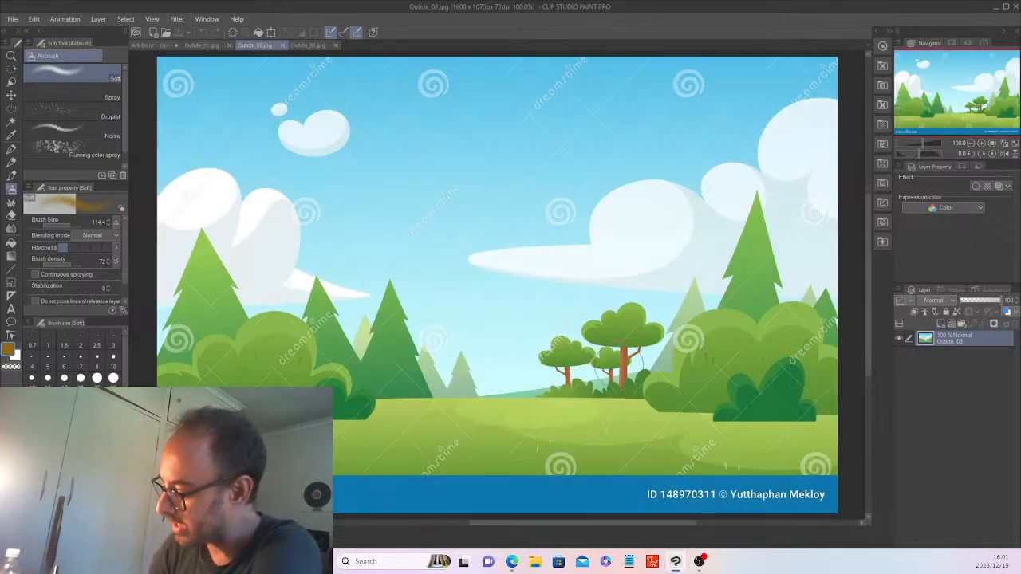
click(197, 45)
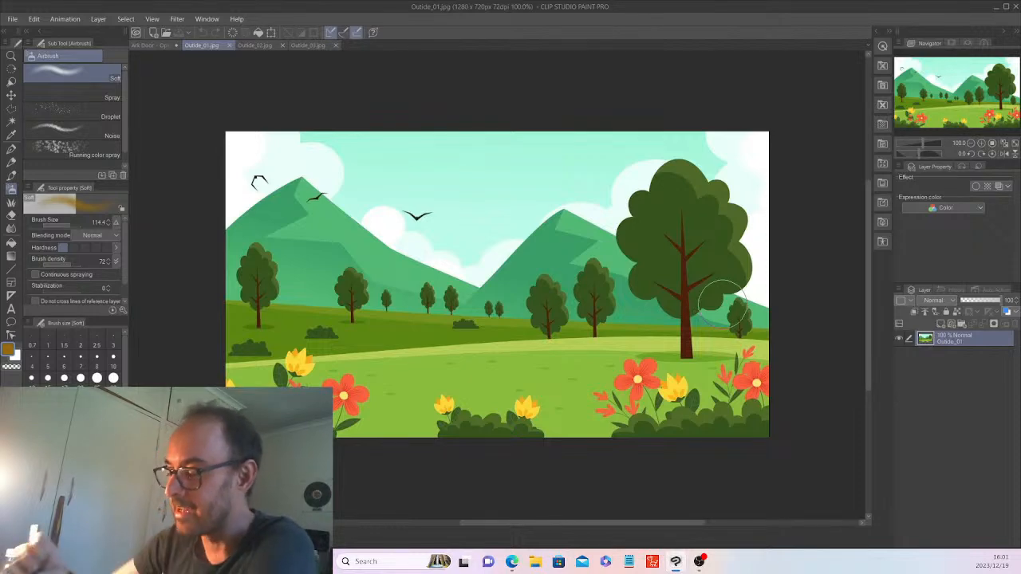
click(142, 45)
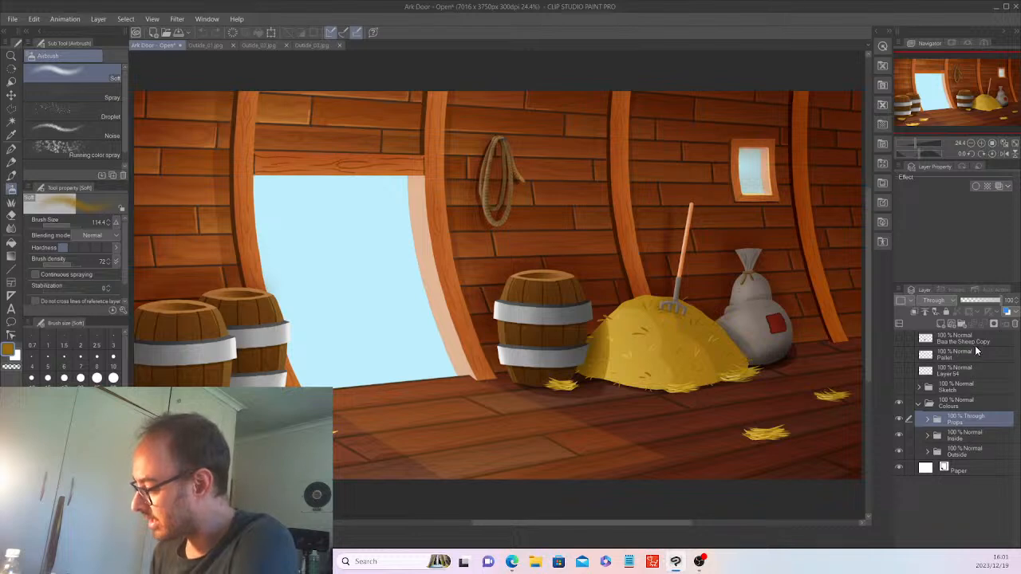
Show and select Layer 54, then clear its old sketch.
click(899, 371)
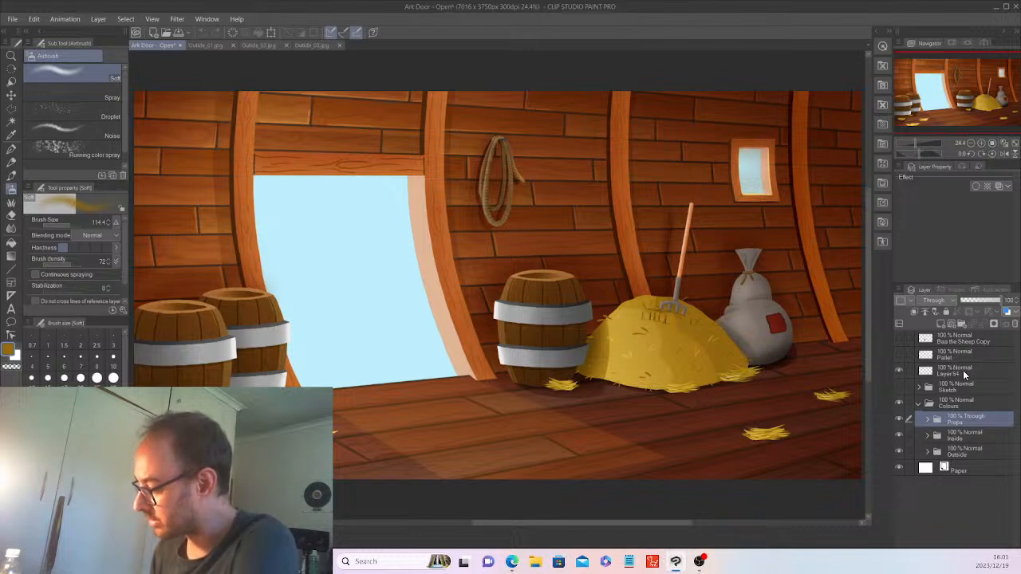
click(963, 370)
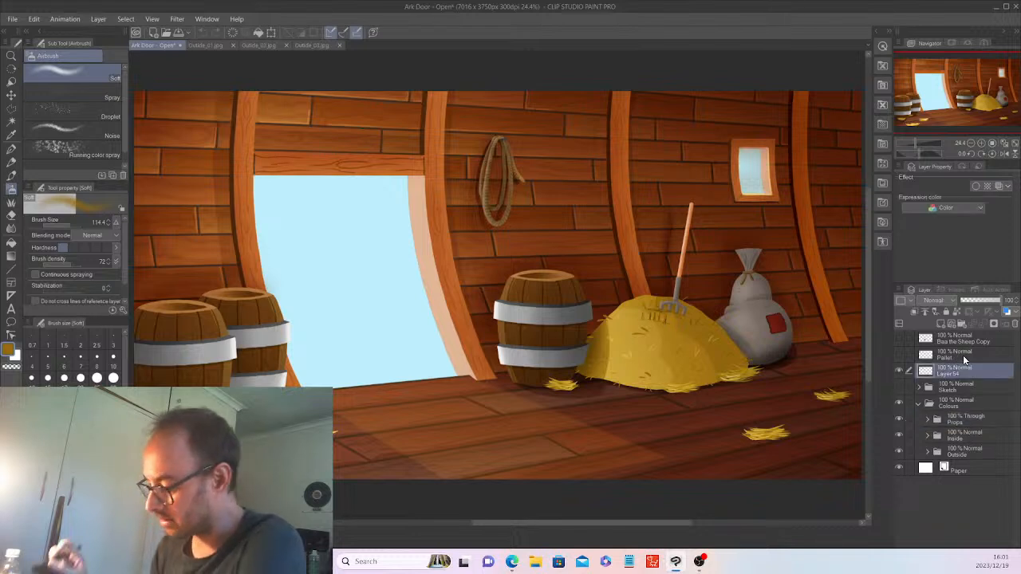
click(231, 33)
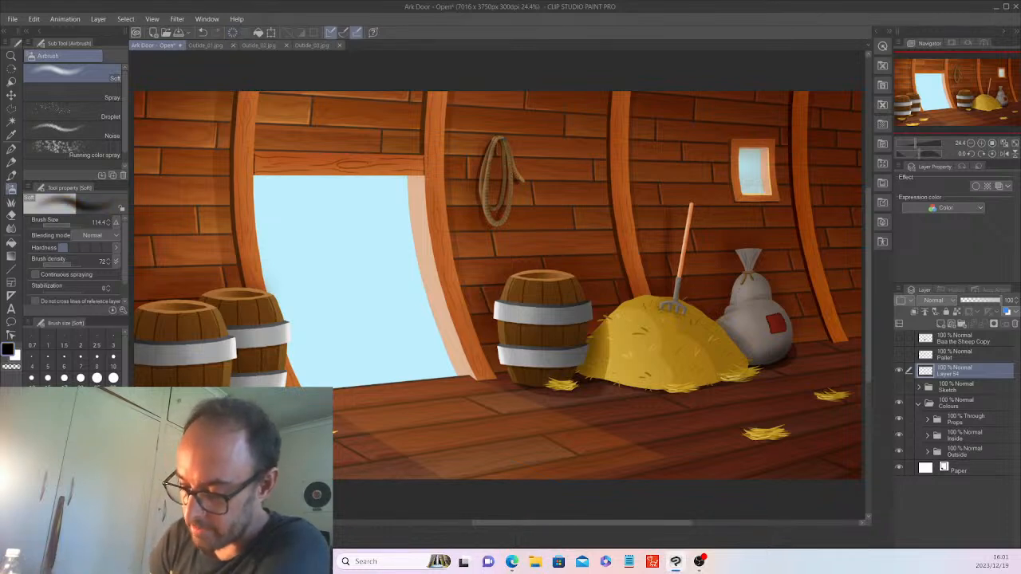
Pencil a horizon line and two opposing mountain slopes across the doorway sky.
click(11, 162)
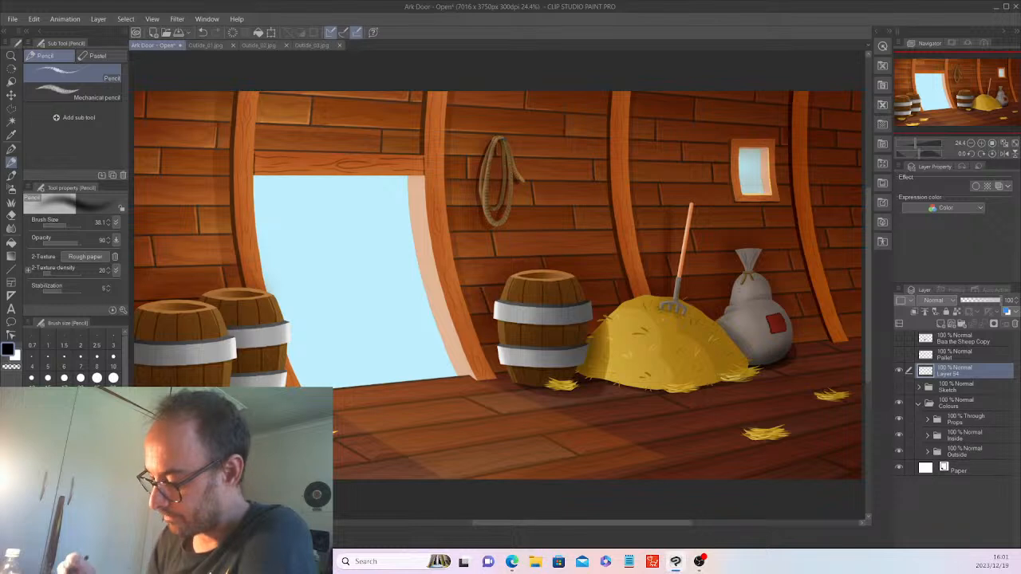
drag(308, 310, 401, 310)
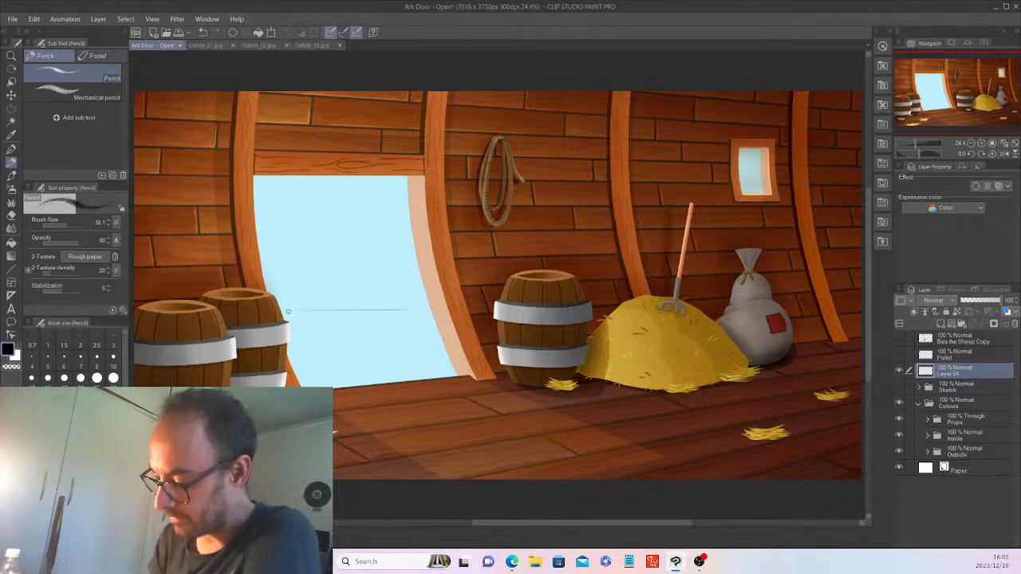
drag(306, 310, 424, 301)
drag(351, 316, 434, 311)
drag(313, 308, 432, 305)
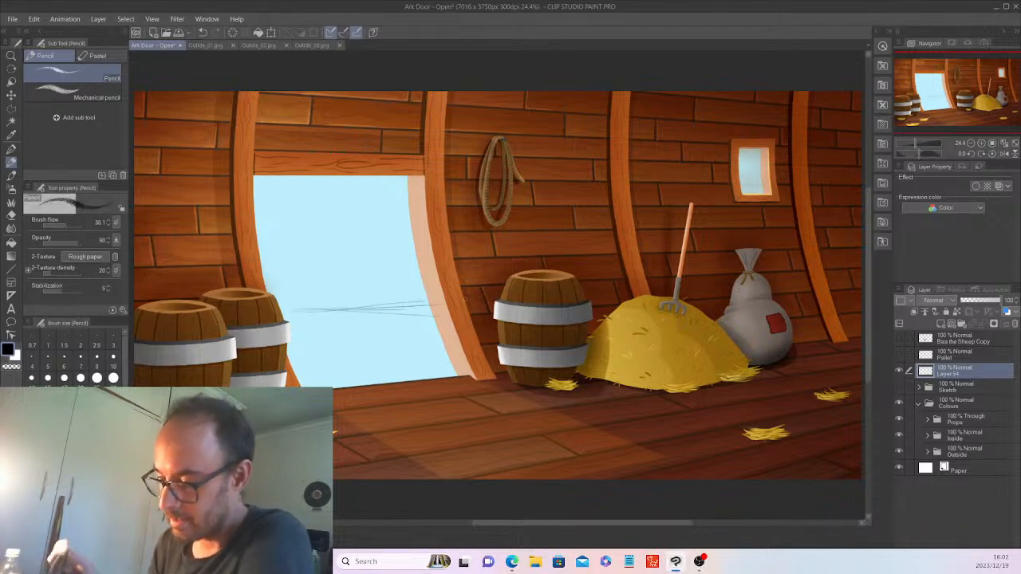
drag(332, 284, 405, 233)
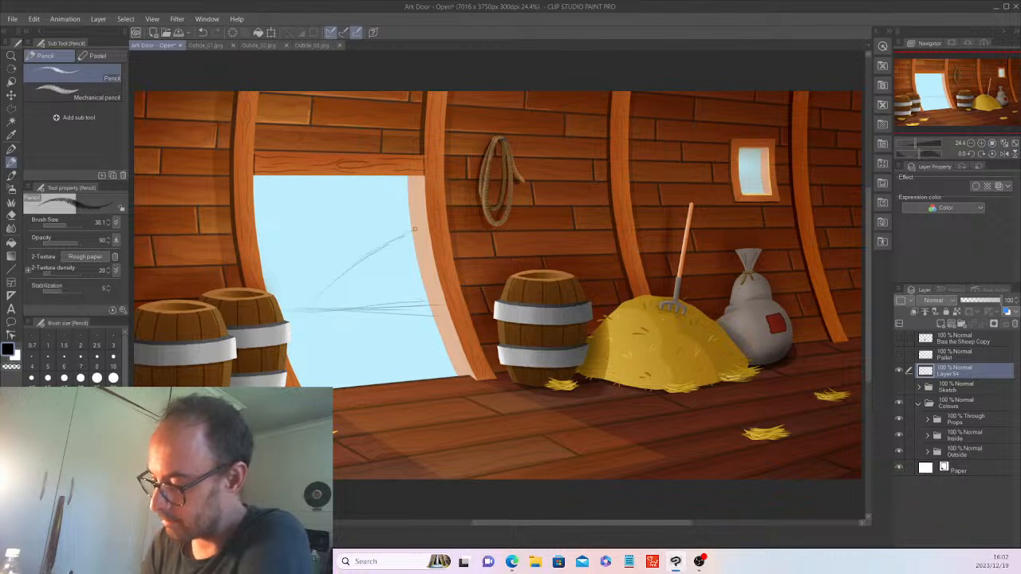
drag(338, 280, 263, 229)
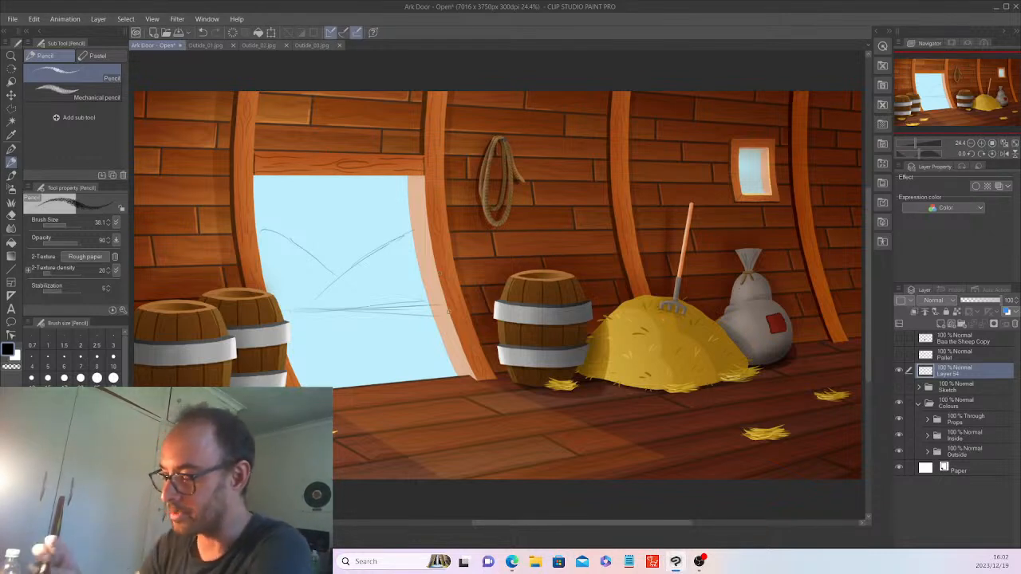
click(204, 44)
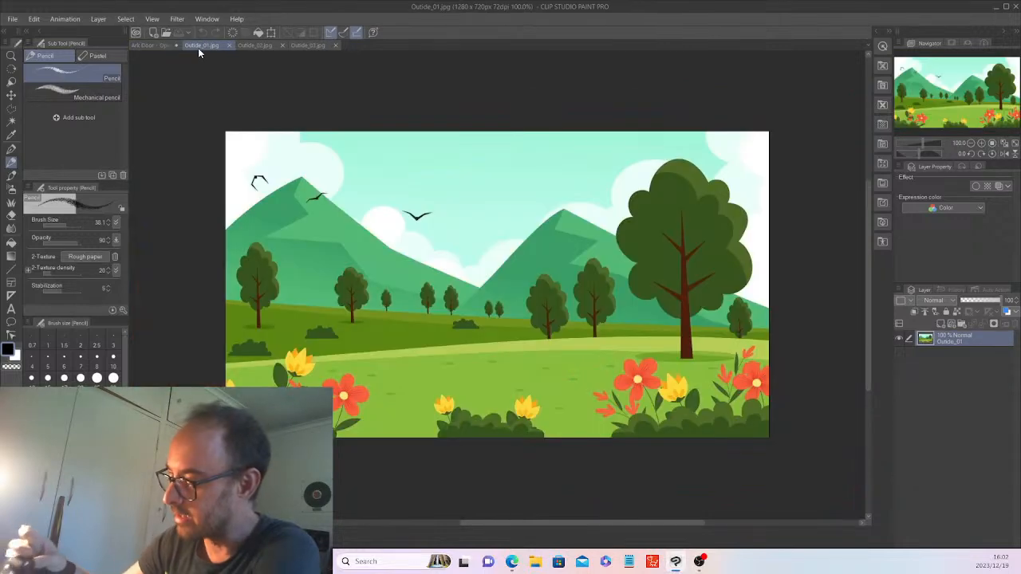
click(141, 49)
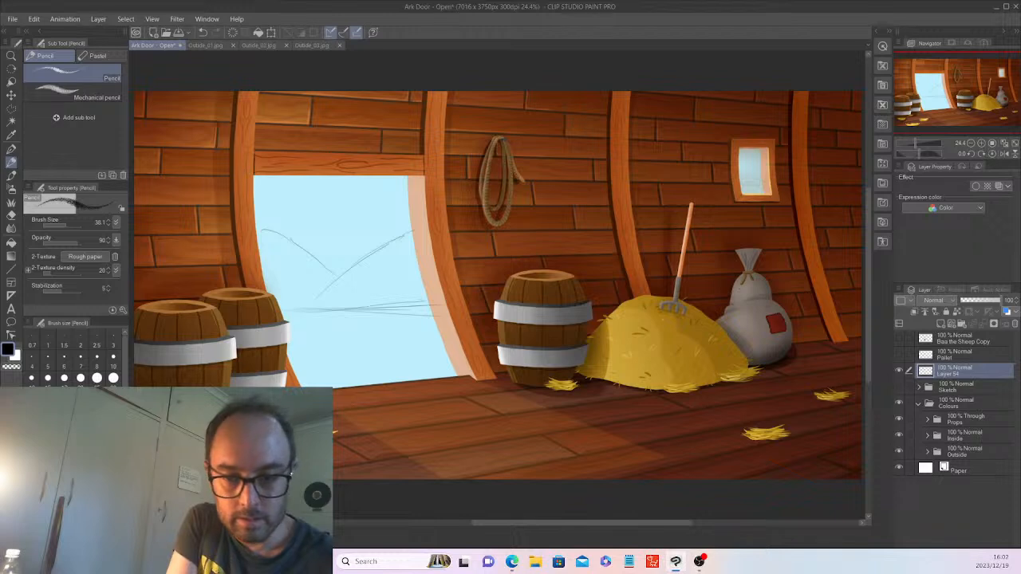
click(699, 562)
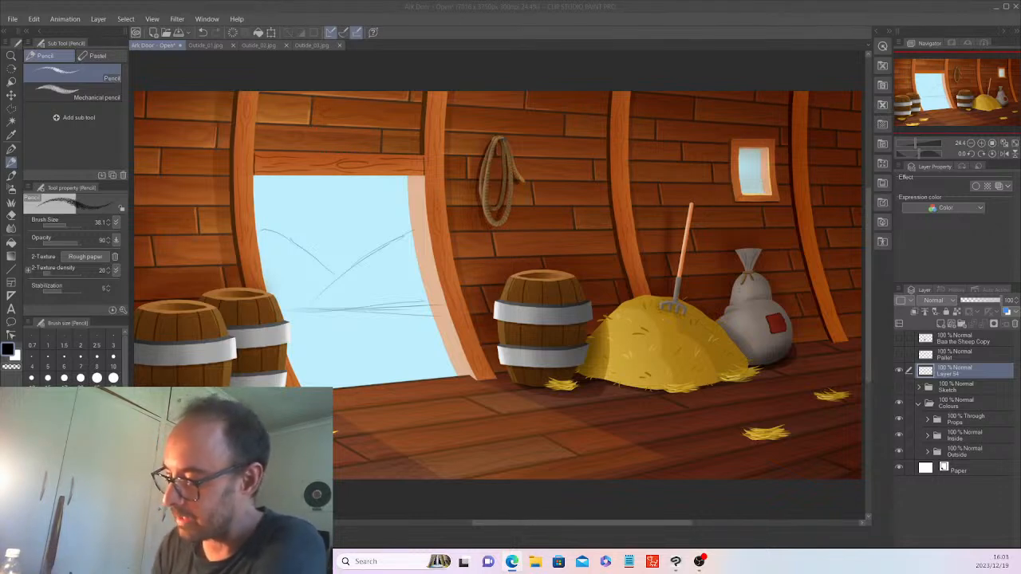
click(535, 3)
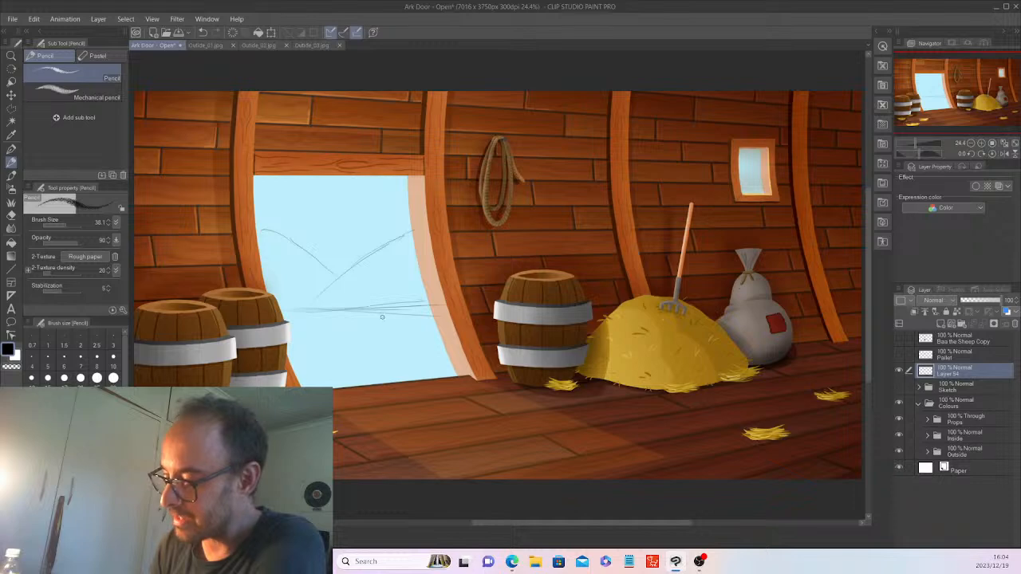
click(206, 45)
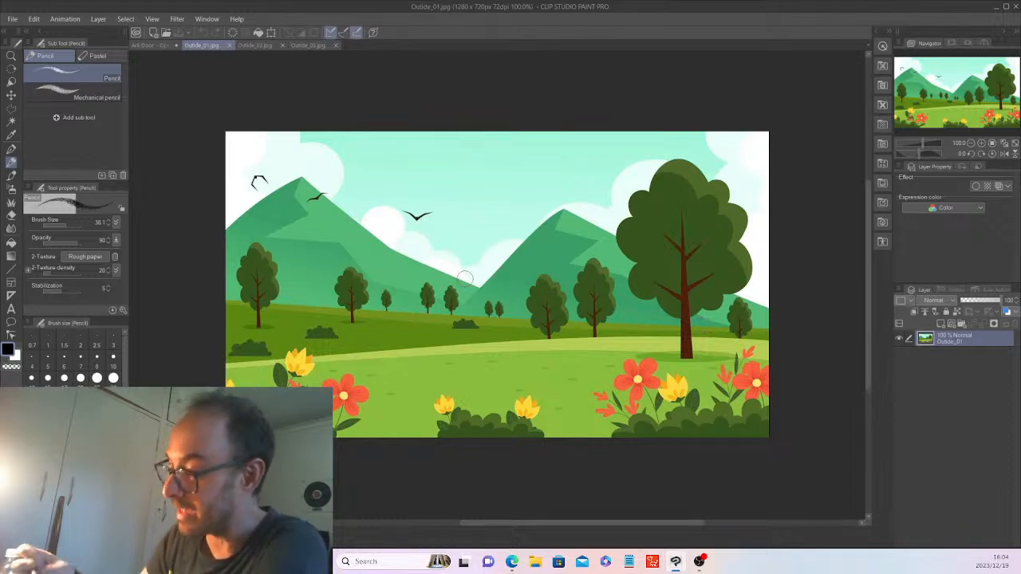
click(249, 46)
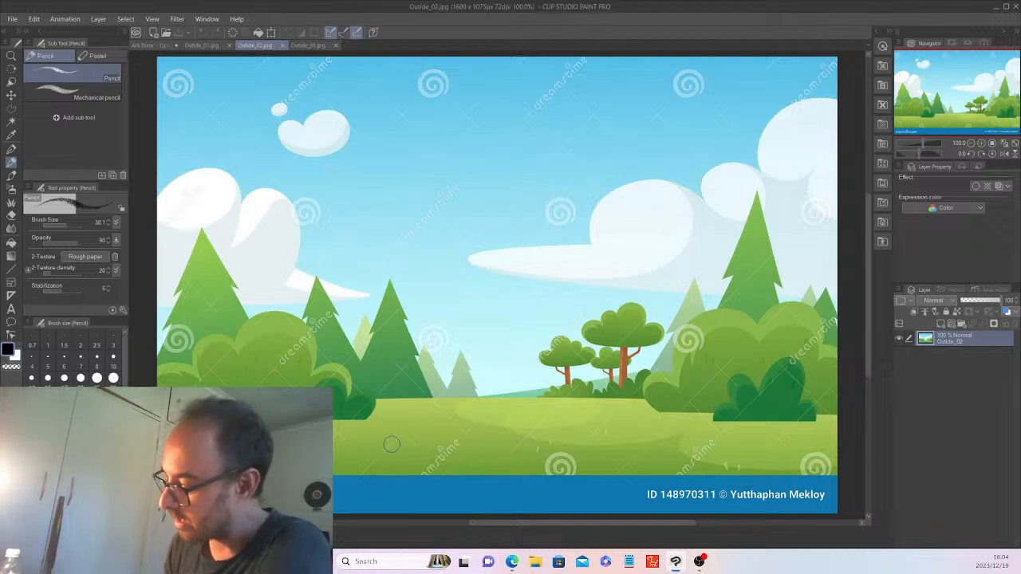
click(306, 45)
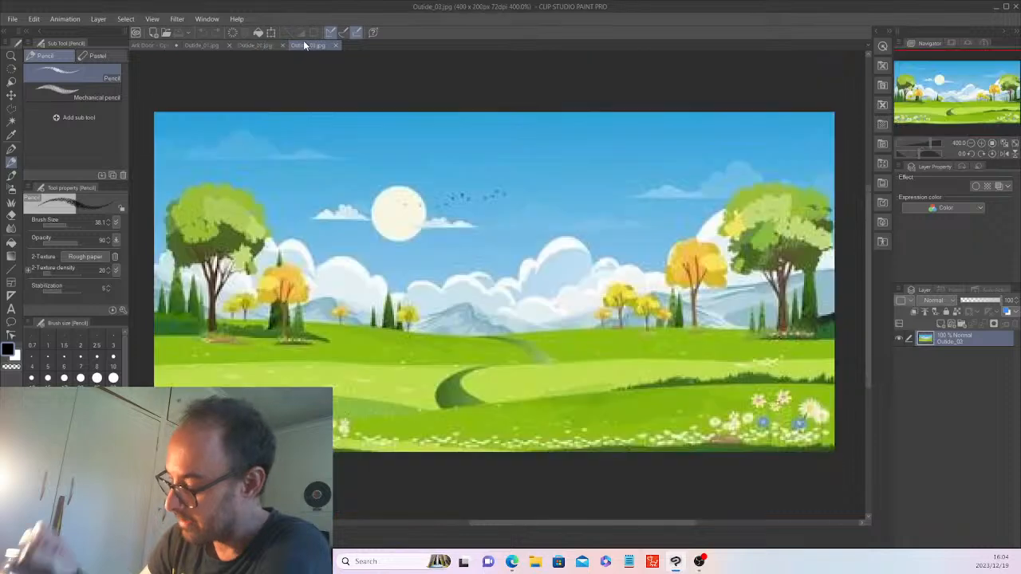
click(152, 45)
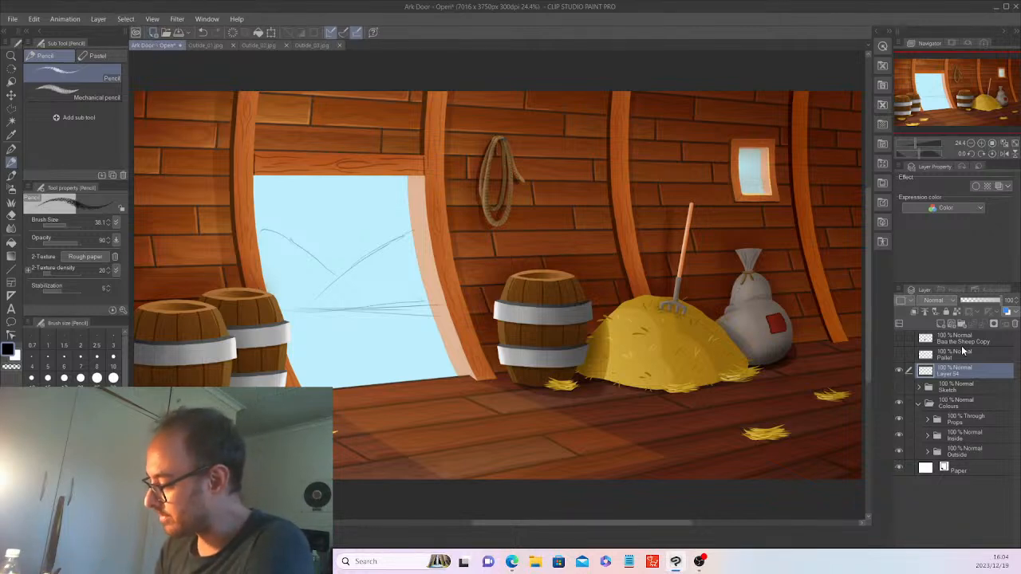
click(229, 34)
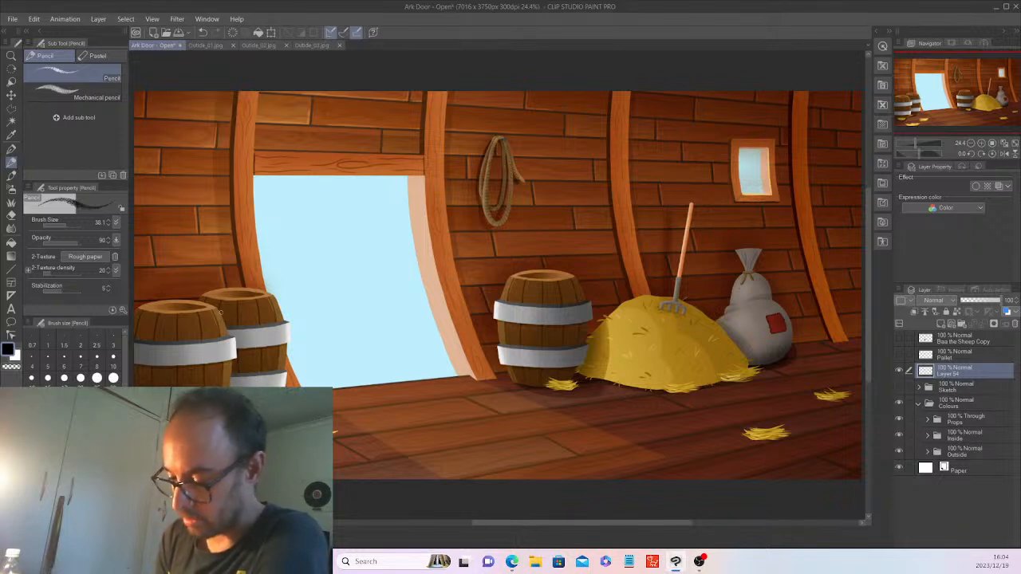
click(108, 220)
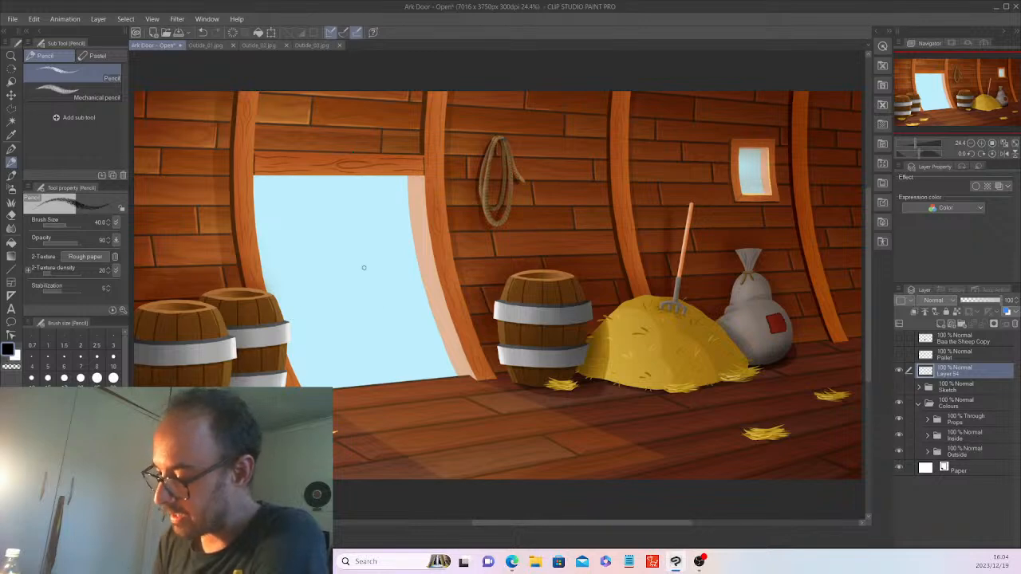
click(201, 44)
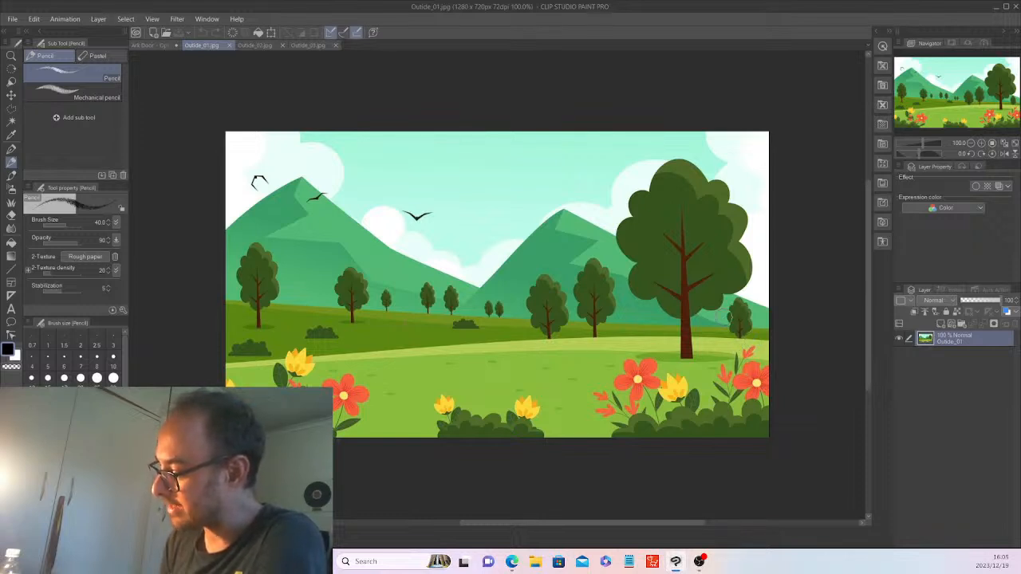
click(163, 44)
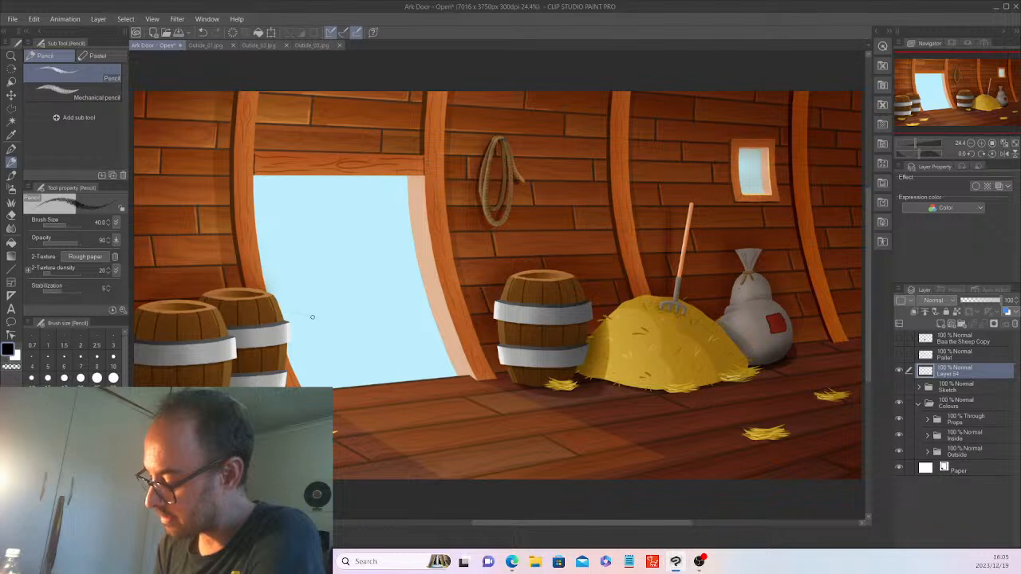
Pencil a horizon line and an upper hill line across the doorway, then view Outside_03.jpg.
mouse_move(312, 316)
mouse_down()
mouse_move(286, 314)
mouse_move(433, 322)
mouse_up()
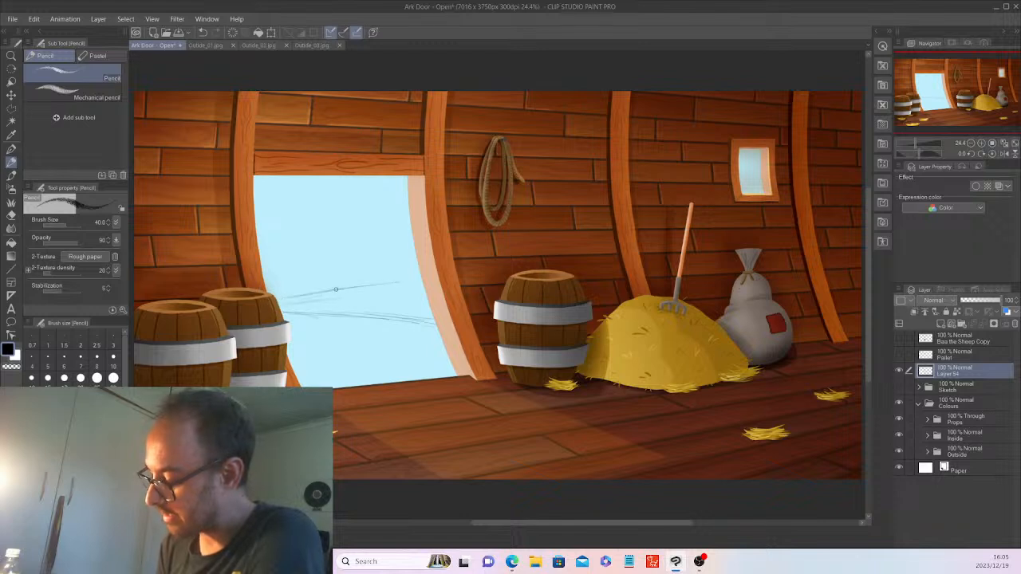
drag(336, 289, 415, 282)
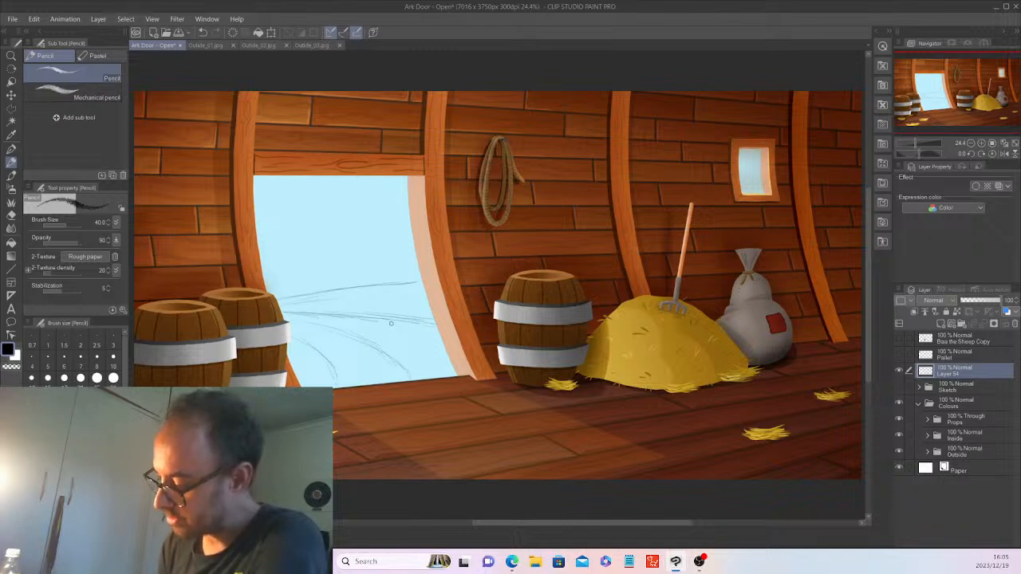
click(322, 45)
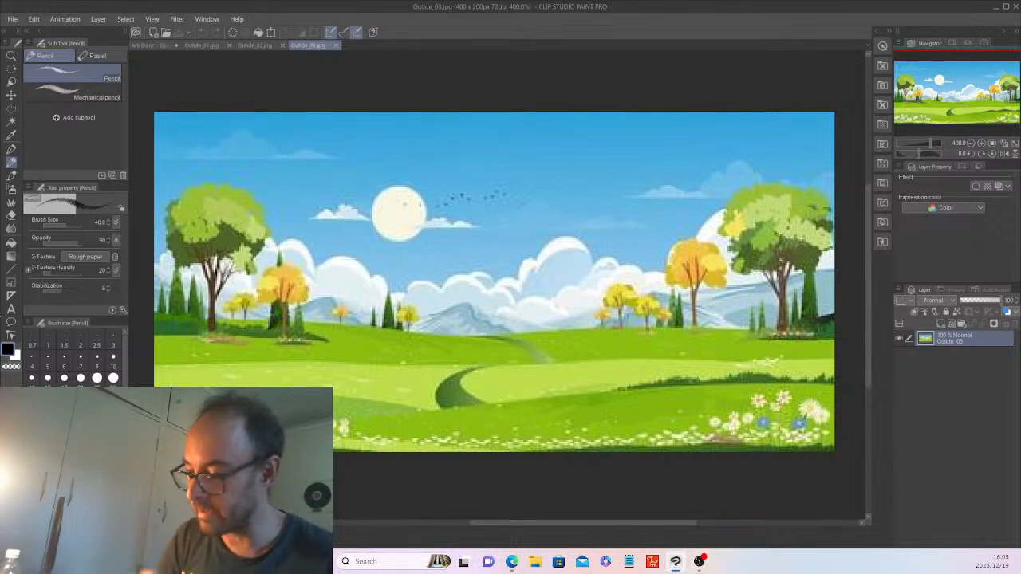
Switch back to the Ark Door illustration tab.
click(151, 45)
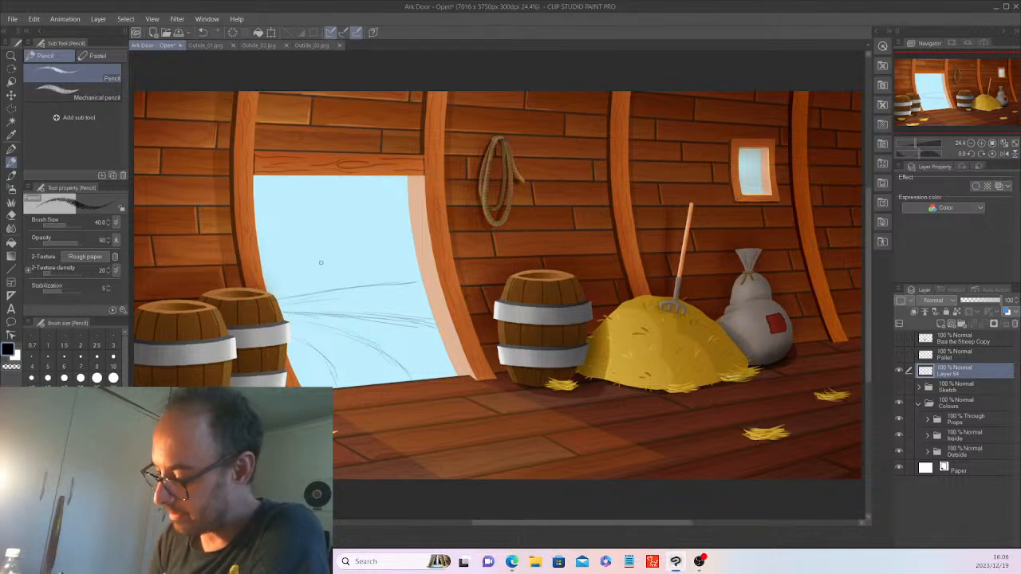
Check the Outside_01 reference, then pencil a diagonal mountain slope in the doorway.
click(211, 45)
click(156, 46)
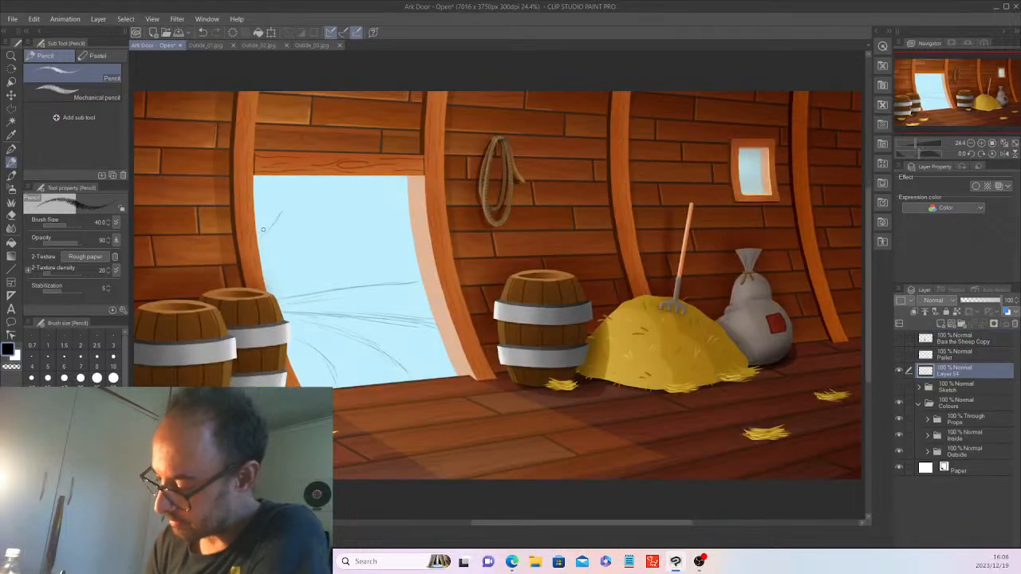
drag(323, 219, 382, 275)
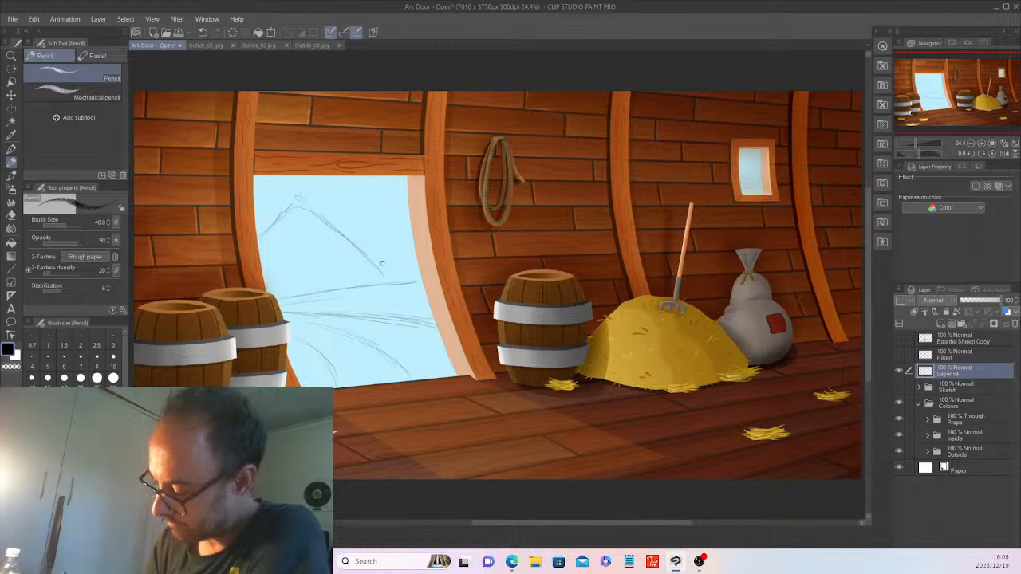
Flip through the Outside_03, Outside_02 and Outside_01 references, ending on Ark Door.
click(308, 45)
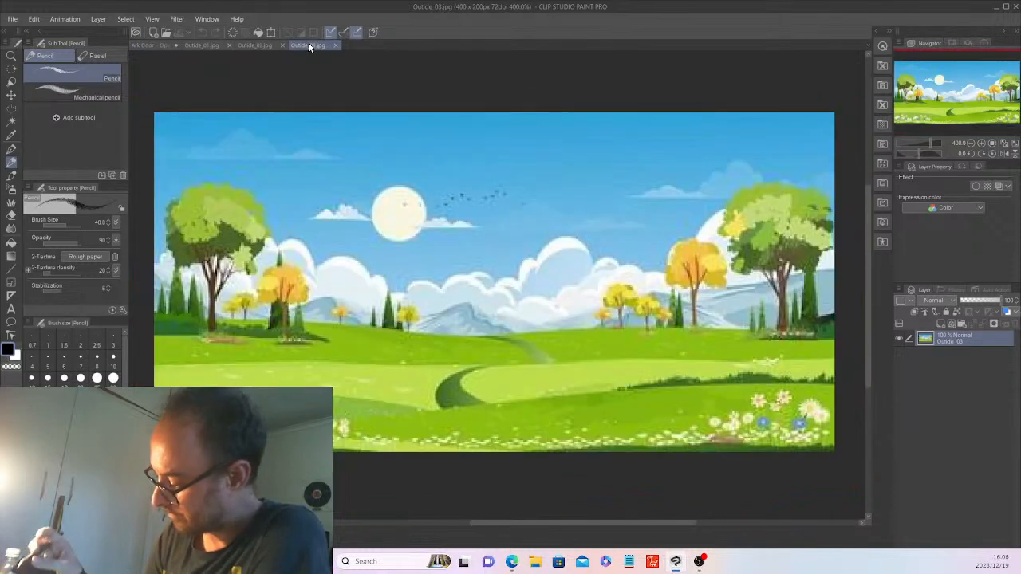
click(256, 46)
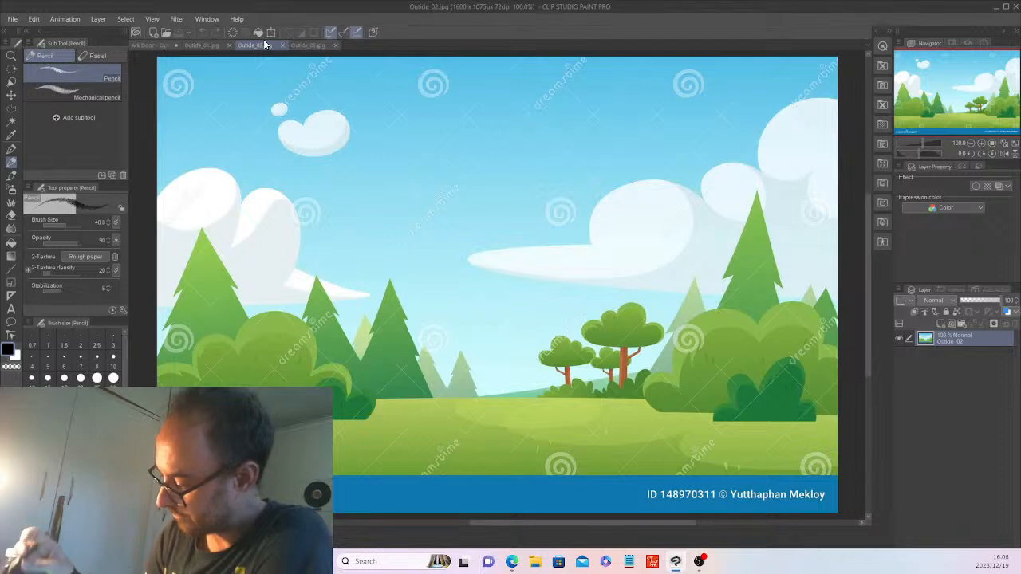
click(205, 45)
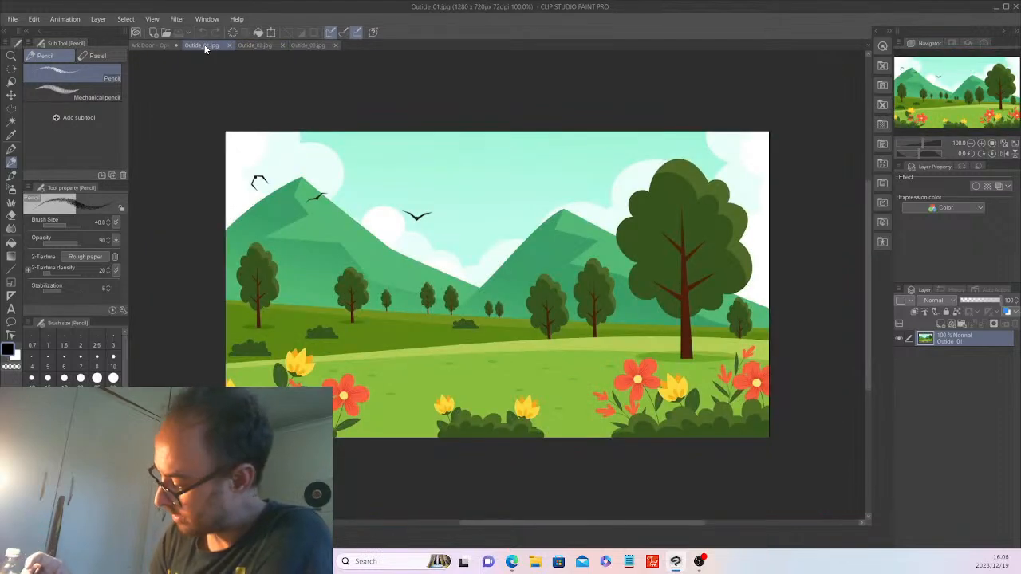
click(154, 45)
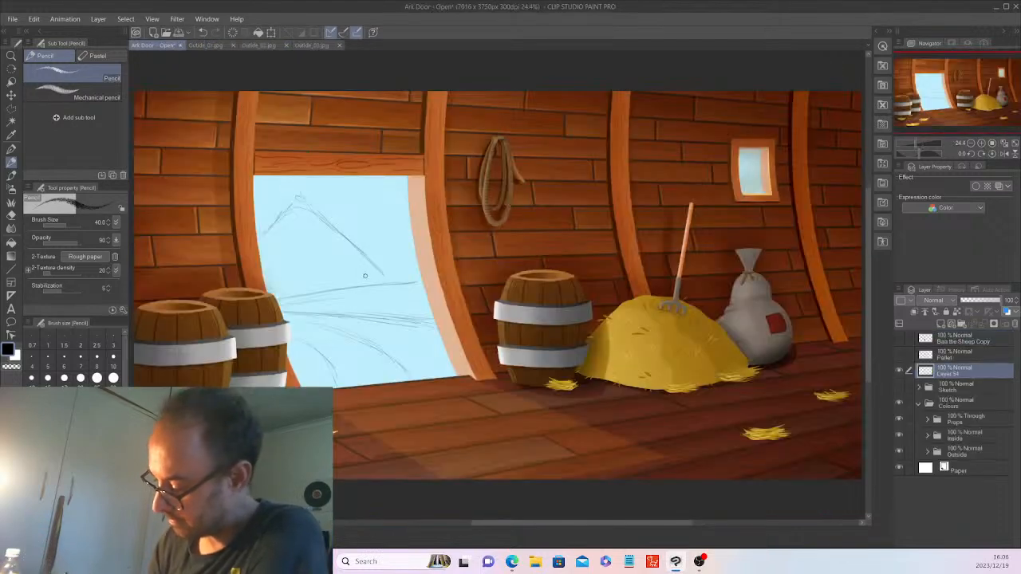
Add a mountain ridge line and darken the long and lower hill lines in the doorway.
mouse_move(357, 282)
mouse_down()
mouse_move(391, 238)
mouse_move(359, 279)
mouse_up()
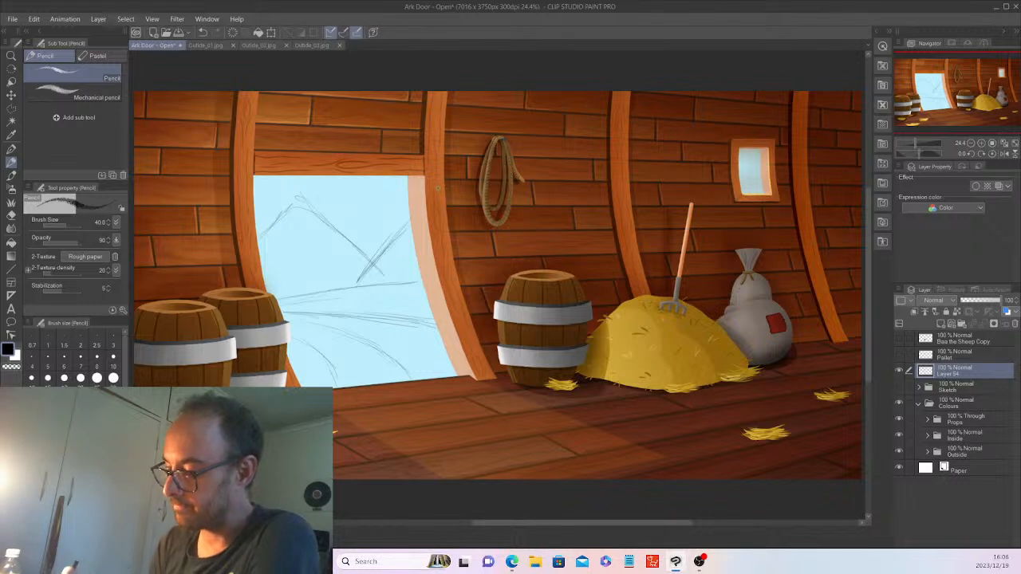
mouse_move(262, 235)
mouse_down()
mouse_move(310, 201)
mouse_move(371, 259)
mouse_up()
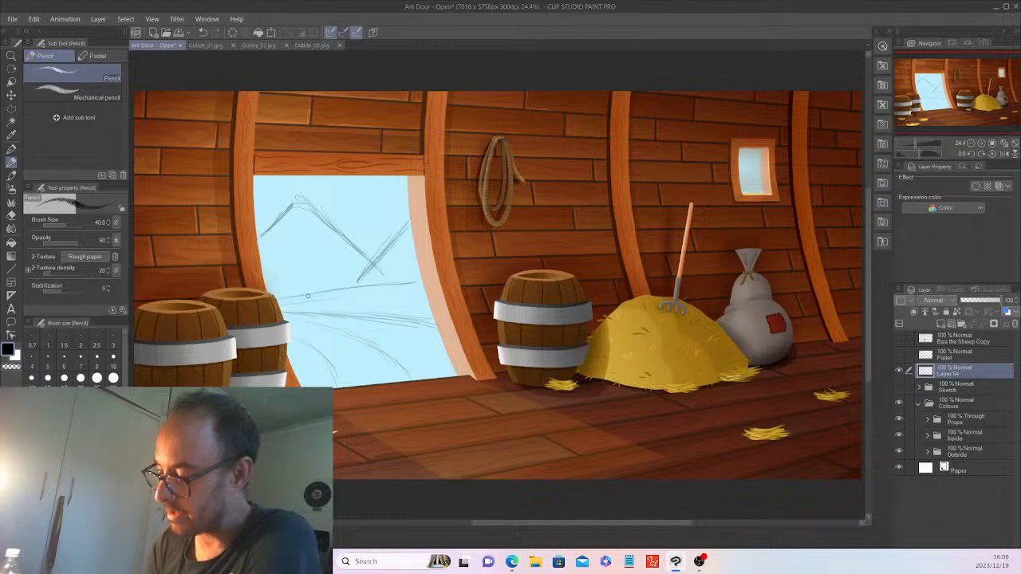
drag(314, 295, 414, 281)
mouse_move(295, 300)
mouse_down()
mouse_move(411, 282)
mouse_move(304, 296)
mouse_move(434, 324)
mouse_up()
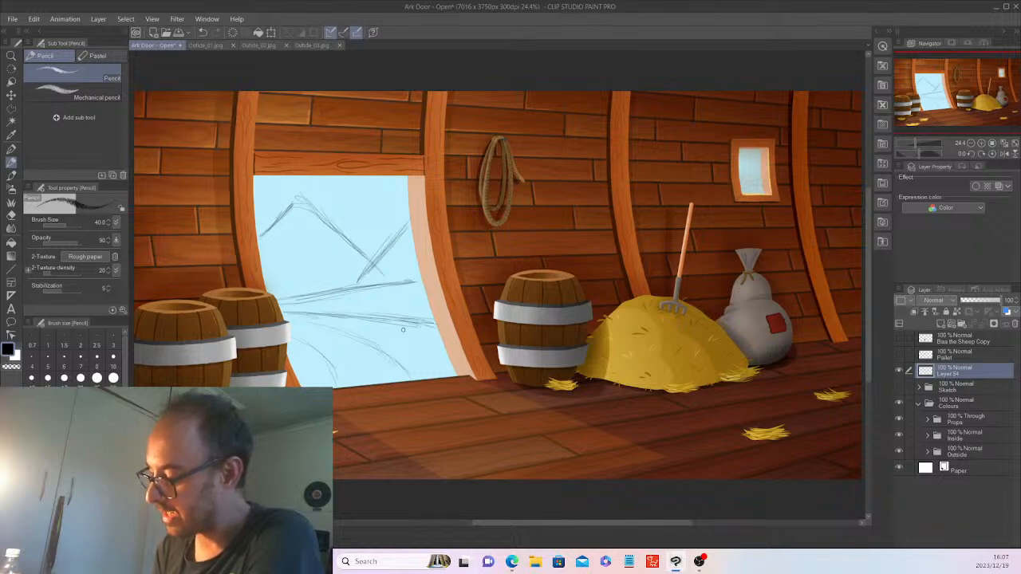
mouse_move(304, 345)
mouse_down()
mouse_move(330, 377)
mouse_move(335, 370)
mouse_up()
mouse_move(318, 328)
mouse_down()
mouse_move(348, 335)
mouse_move(407, 373)
mouse_up()
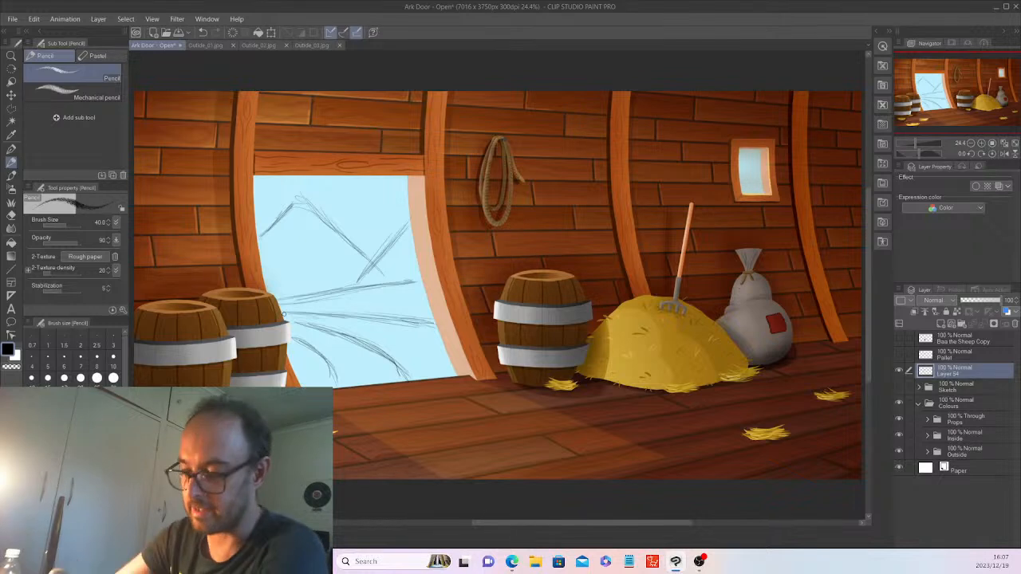
Erase part of the upper-left mountain line and redraw it with the Pencil.
click(12, 215)
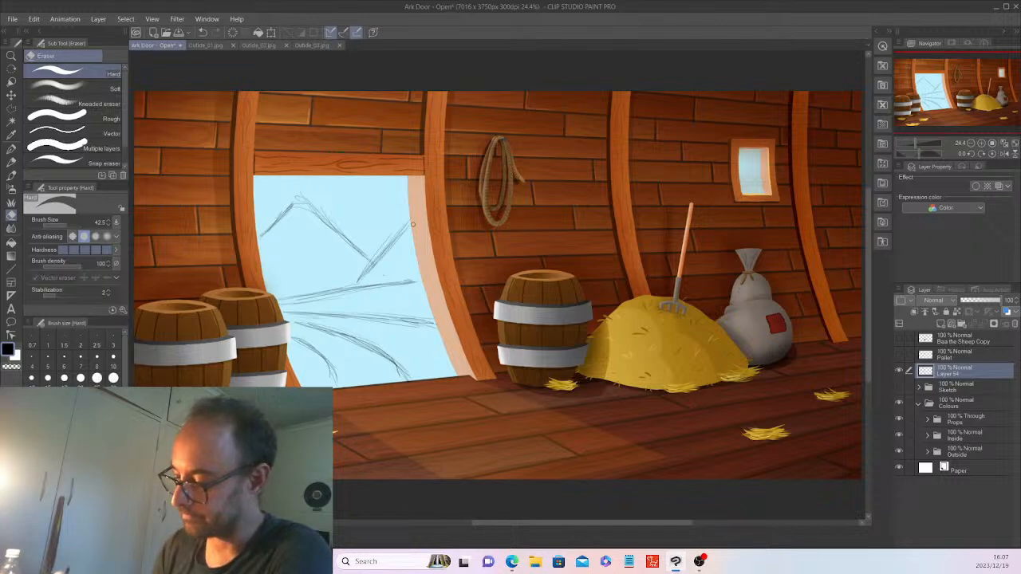
click(203, 45)
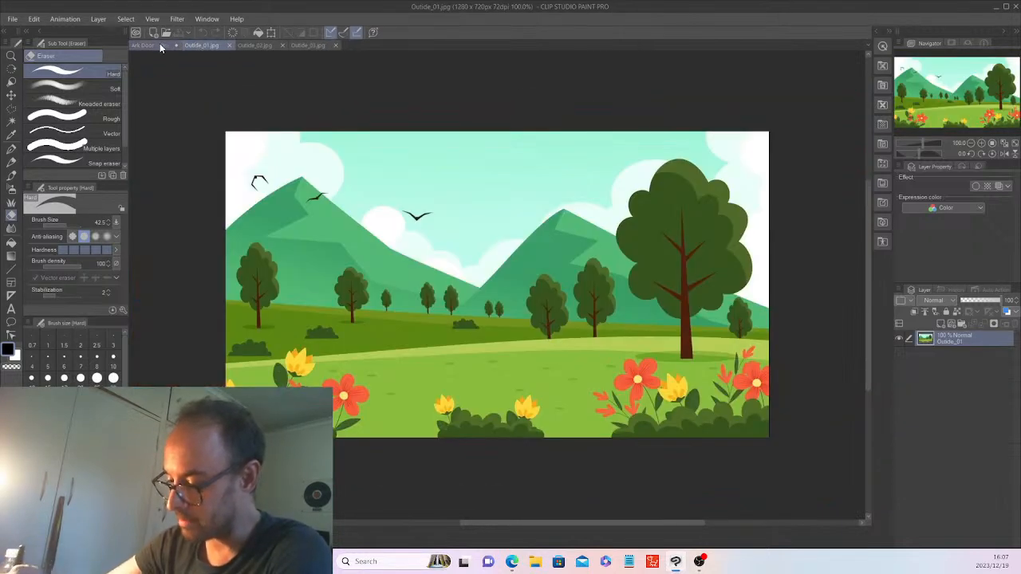
click(160, 46)
drag(284, 209, 266, 228)
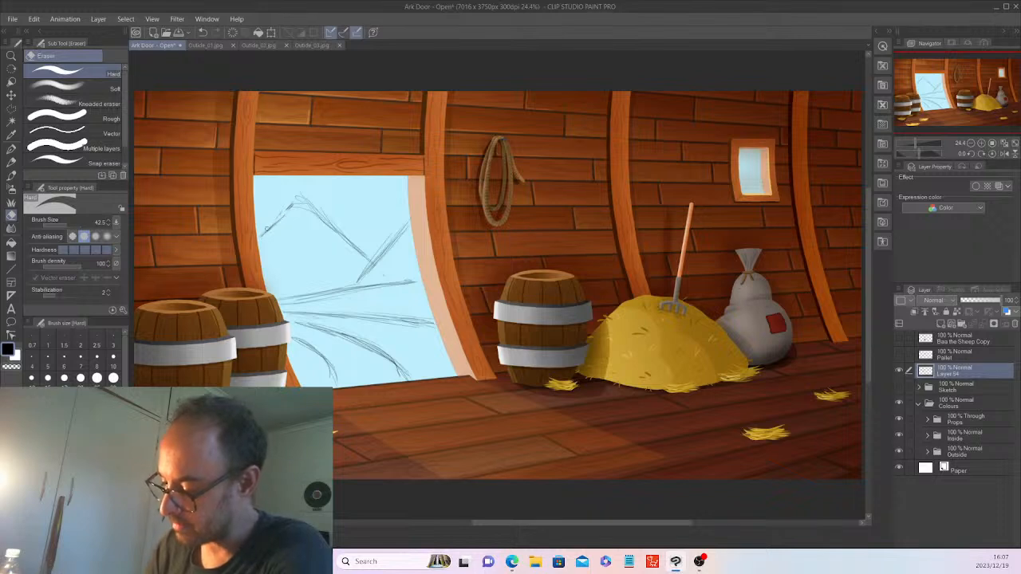
click(11, 162)
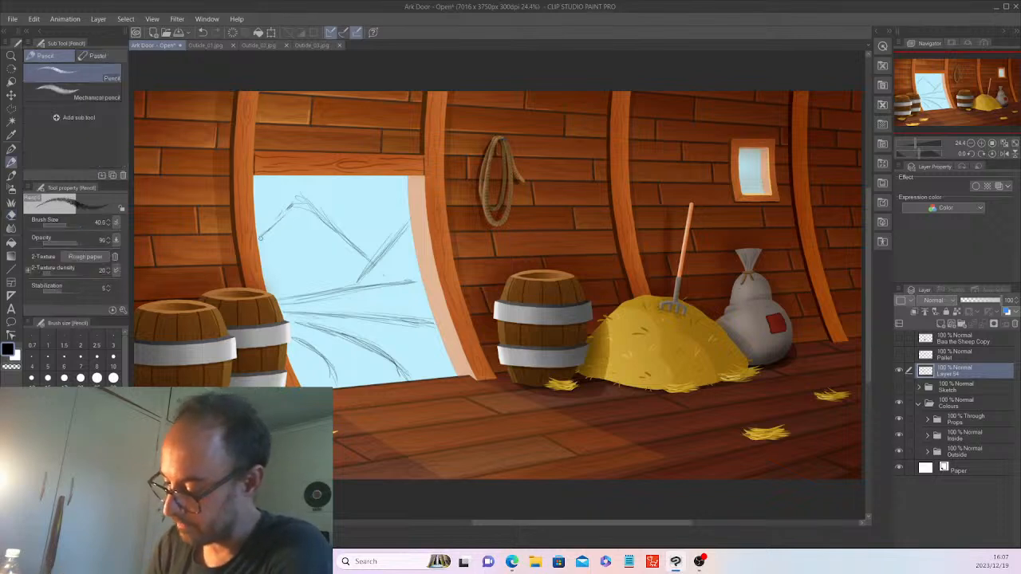
mouse_move(292, 209)
mouse_down()
mouse_move(340, 255)
mouse_move(367, 261)
mouse_move(352, 254)
mouse_move(407, 239)
mouse_up()
Sketch a right-rising ridge, cloud outlines along the doorway top, and a porthole cloud.
drag(356, 275, 413, 236)
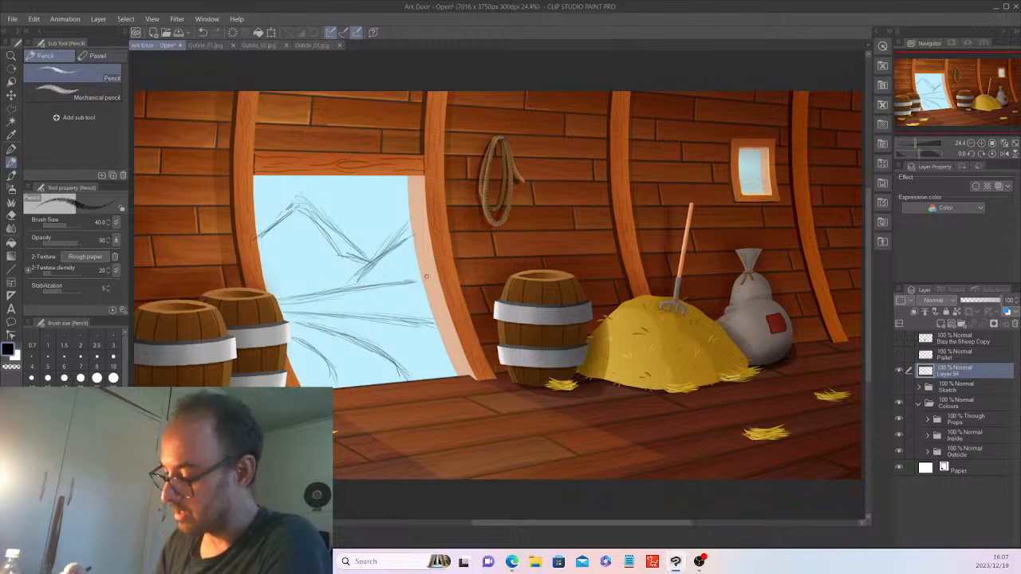
mouse_move(352, 184)
mouse_down()
mouse_move(359, 197)
mouse_move(385, 184)
mouse_up()
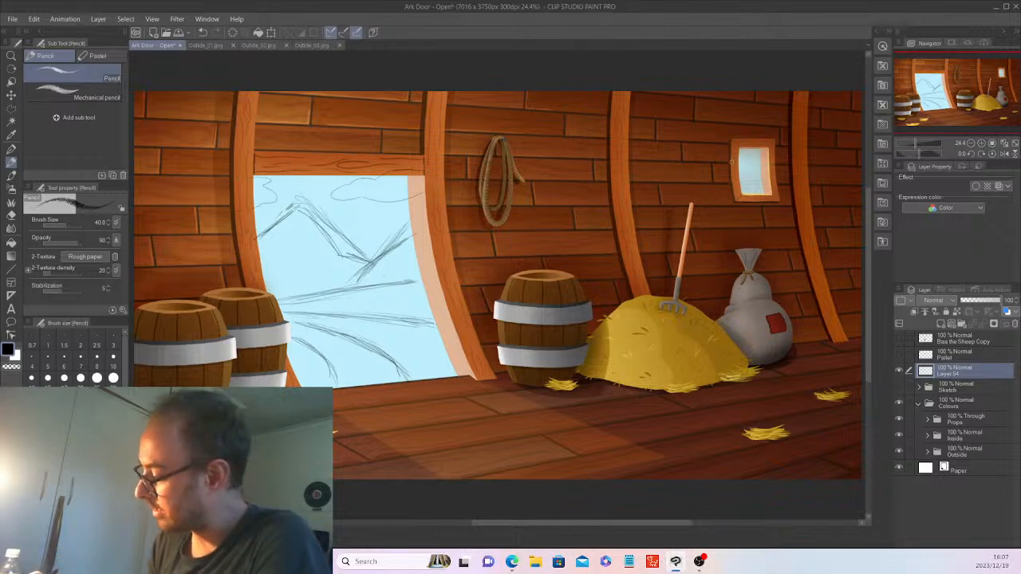
drag(742, 163, 750, 182)
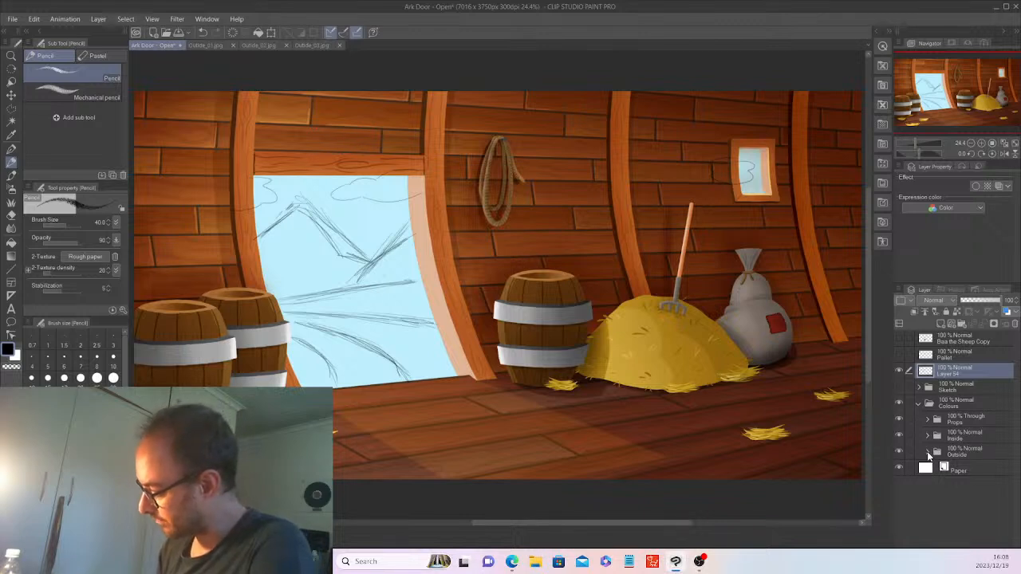
Expand the Outside folder, draw frame lines, and hide the Inside and Props folders.
click(927, 452)
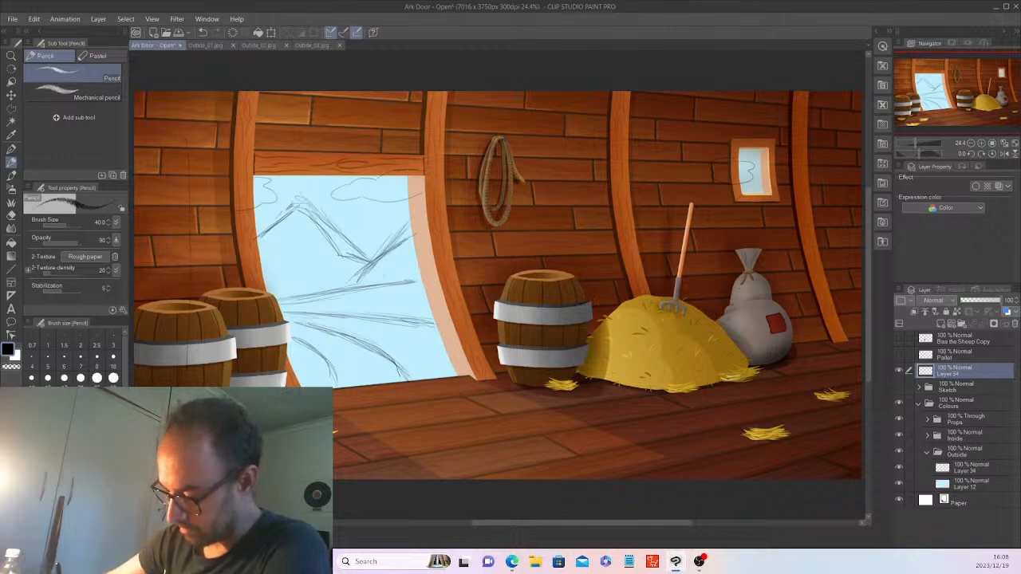
mouse_move(328, 419)
mouse_down()
mouse_move(453, 422)
mouse_move(551, 327)
mouse_move(563, 126)
mouse_move(236, 116)
mouse_up()
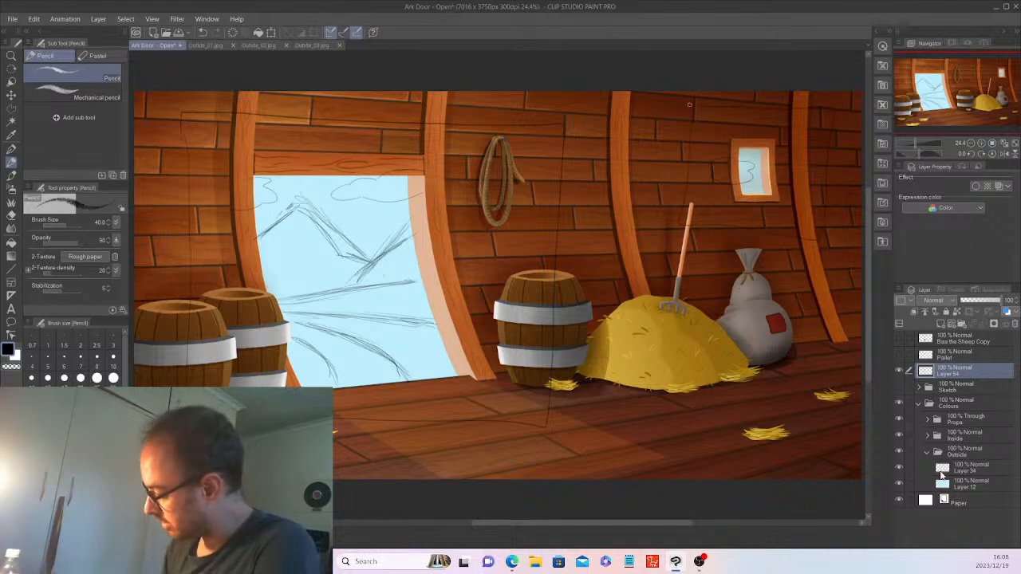
click(899, 433)
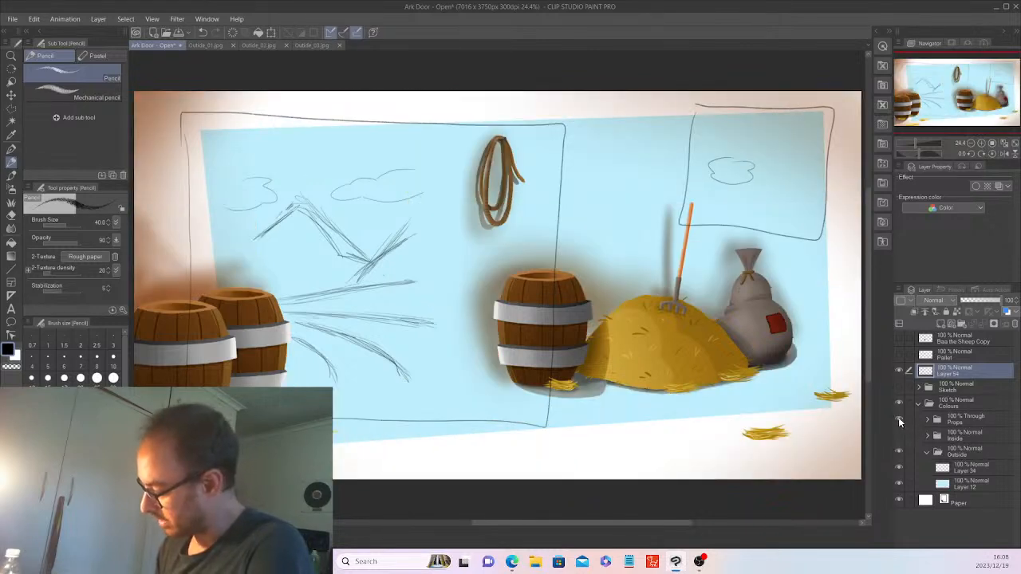
click(899, 419)
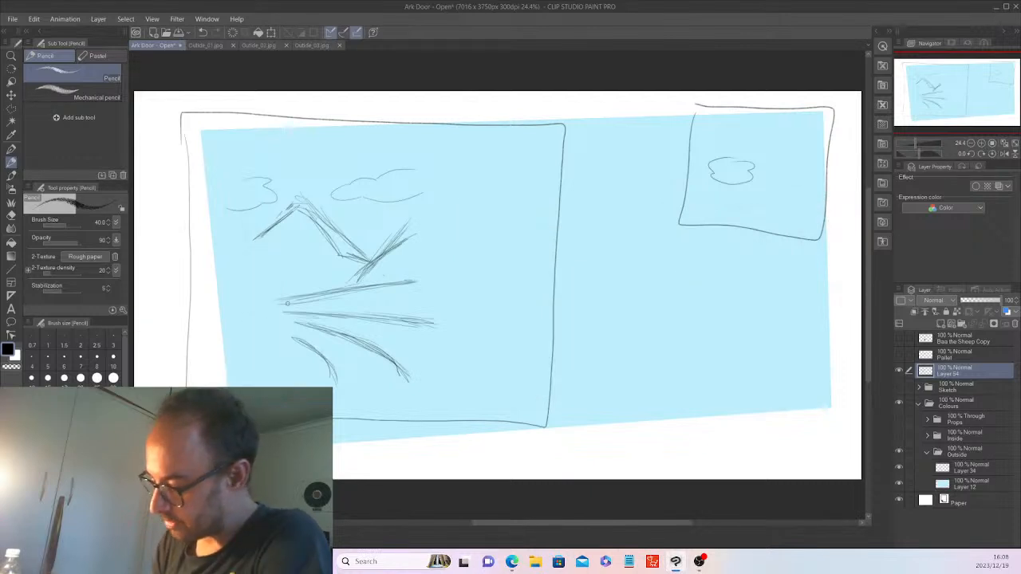
Extend the horizon to both window edges, add hill lines, and retrace the left mountain slope.
drag(216, 312, 192, 312)
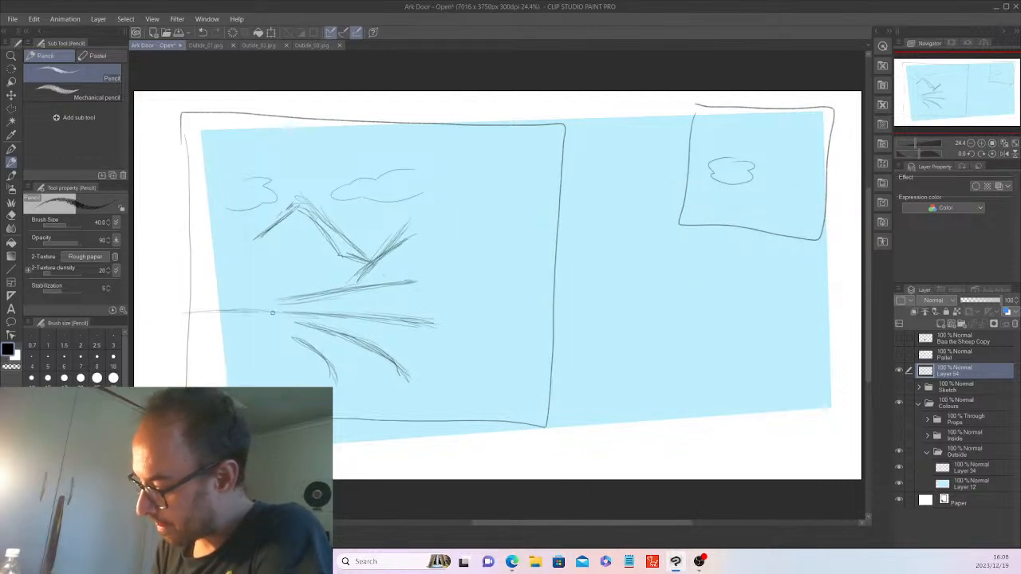
drag(272, 313, 513, 335)
drag(539, 346, 391, 313)
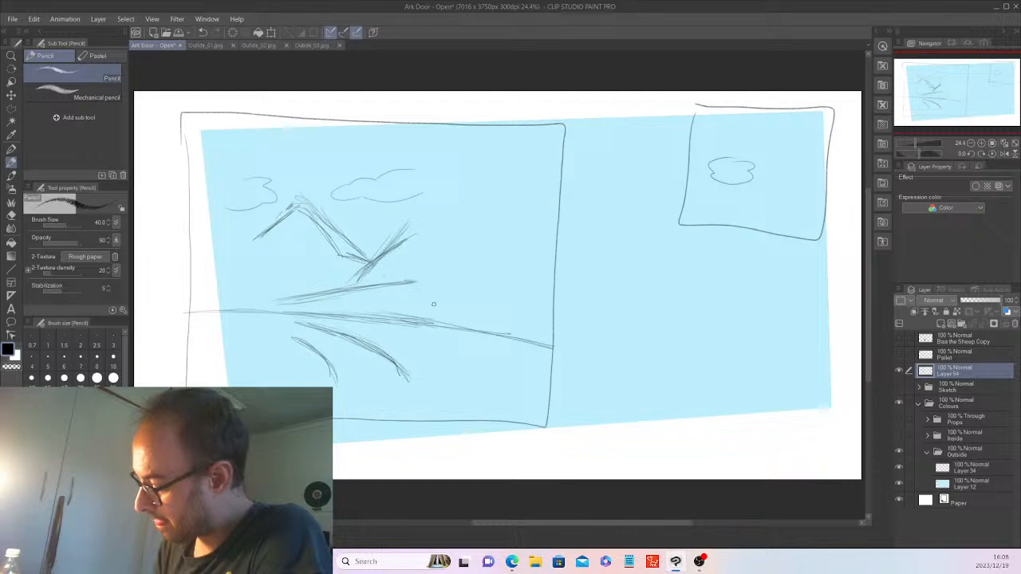
mouse_move(271, 309)
mouse_down()
mouse_move(545, 260)
mouse_move(504, 264)
mouse_up()
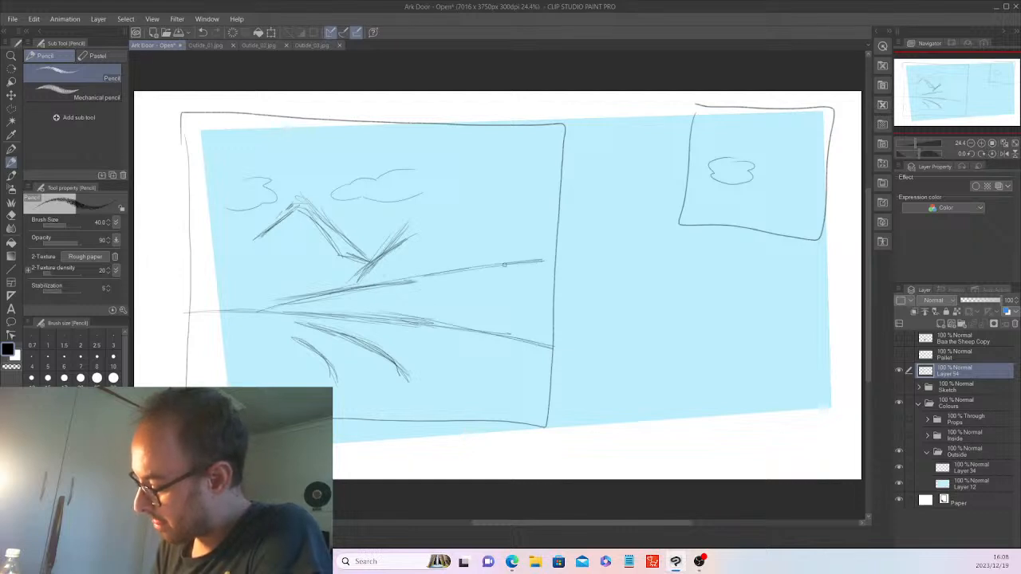
drag(292, 205, 232, 260)
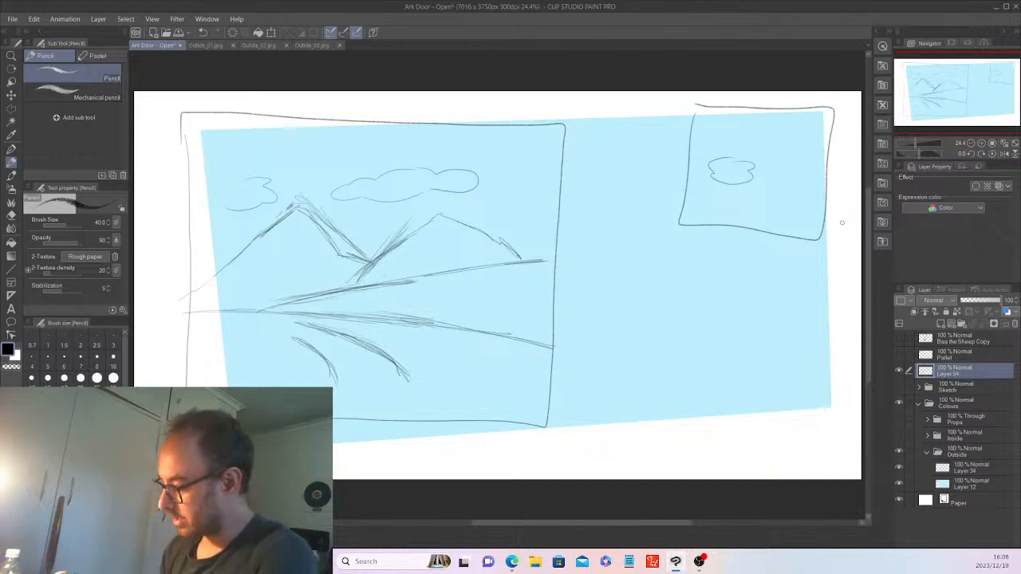
Scale Layer 12's sky fill outward left, up and right over the door frame, then view Outside_01.jpg.
click(970, 484)
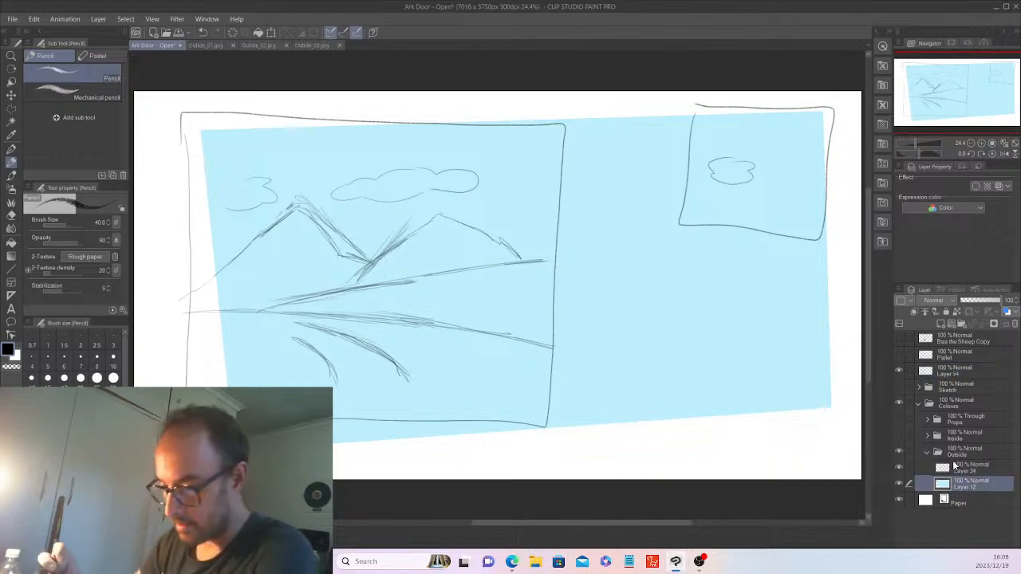
click(270, 33)
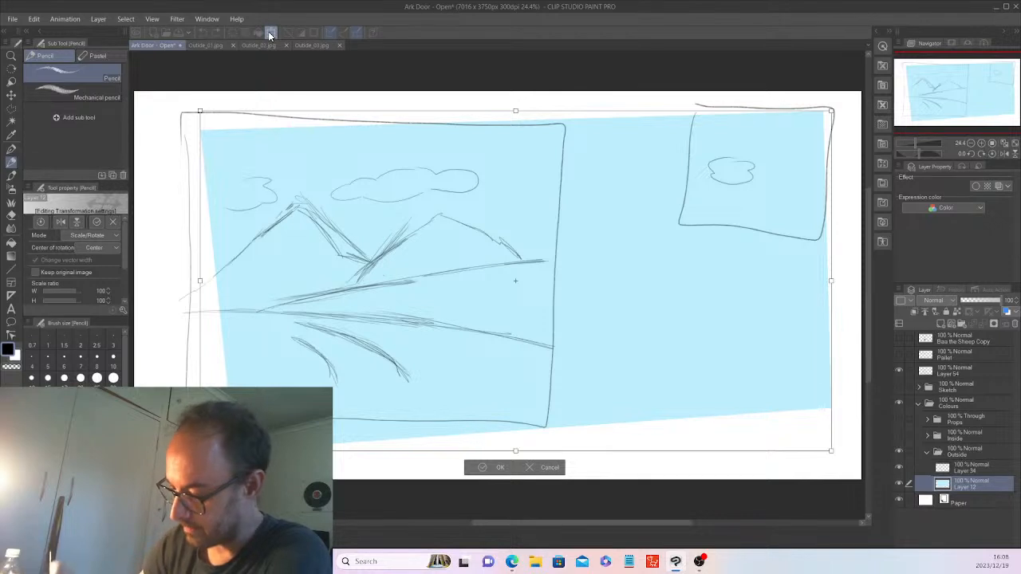
drag(200, 281, 167, 280)
drag(500, 110, 500, 94)
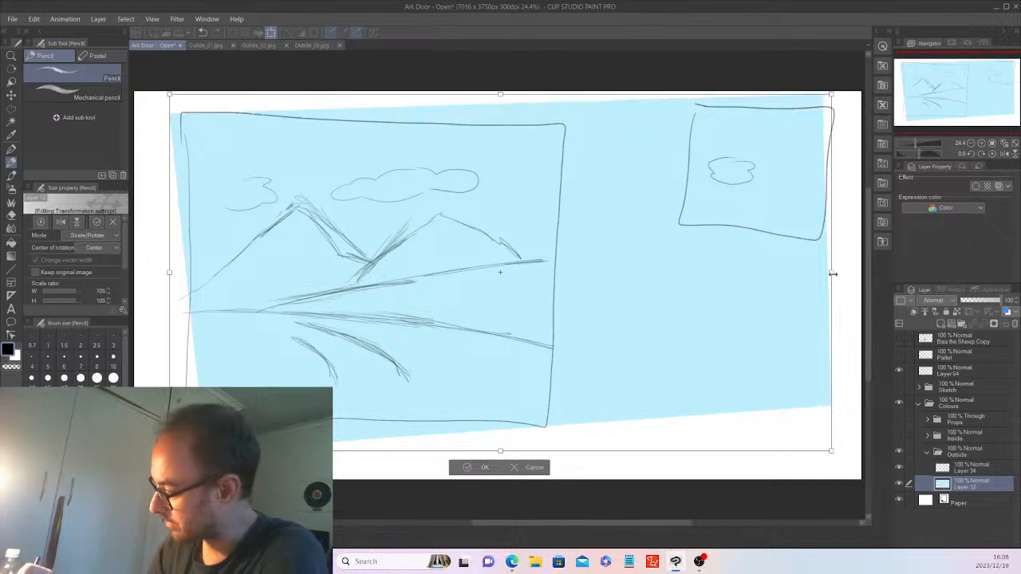
drag(832, 273, 843, 274)
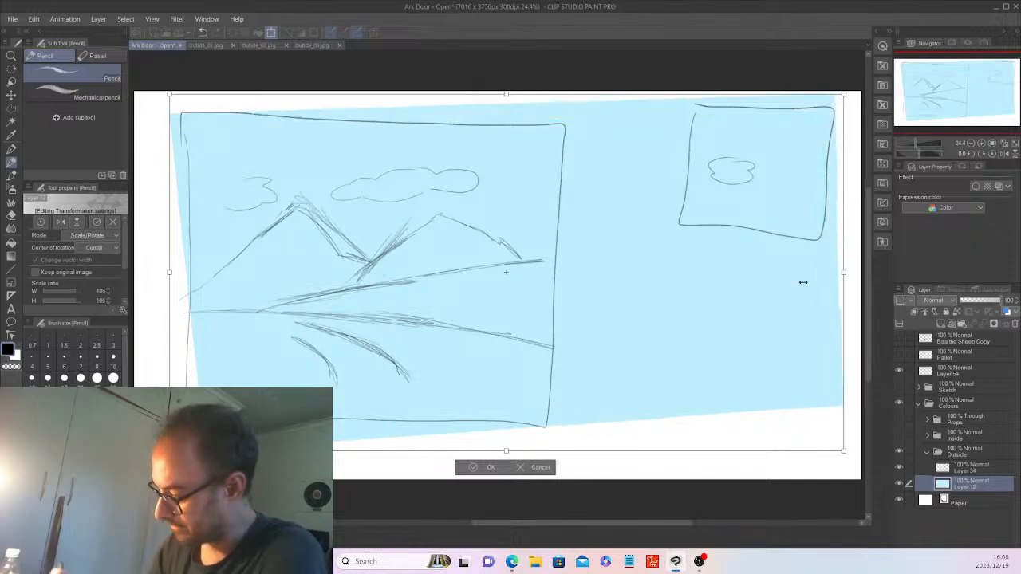
click(489, 461)
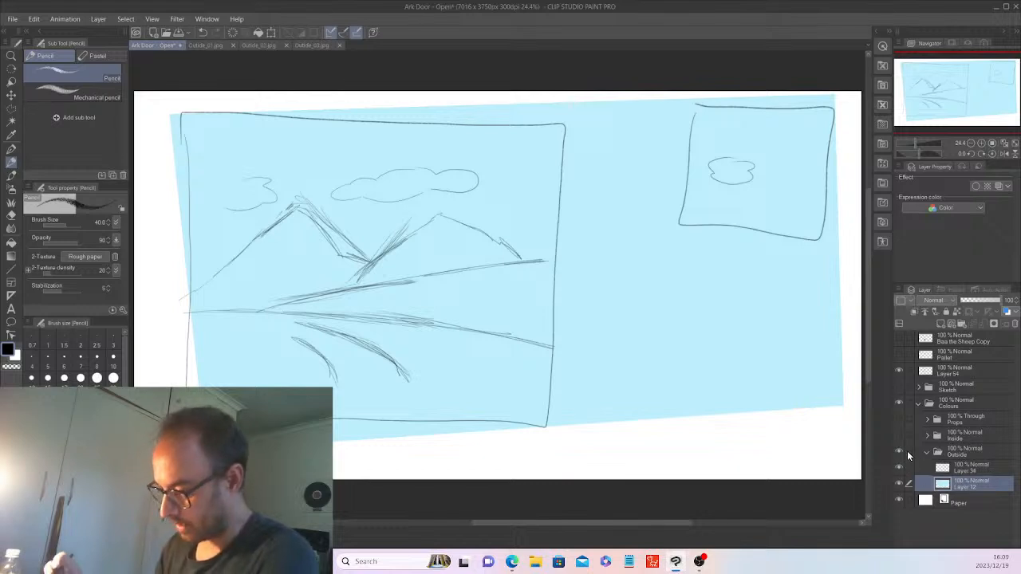
click(206, 46)
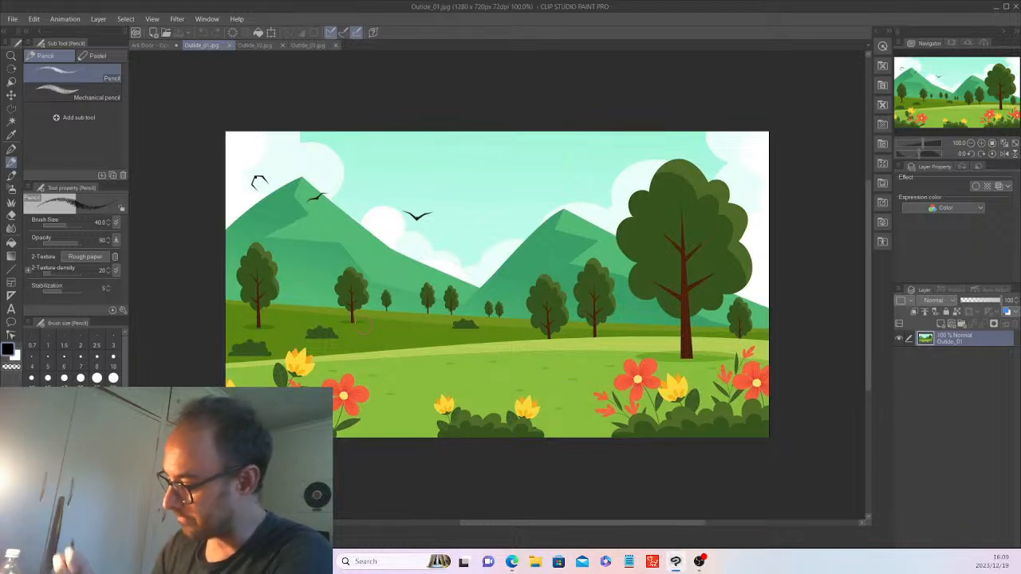
Sample green from Outside_01.jpg with the Eyedropper and target Layer 34 in Ark Door.
key(i)
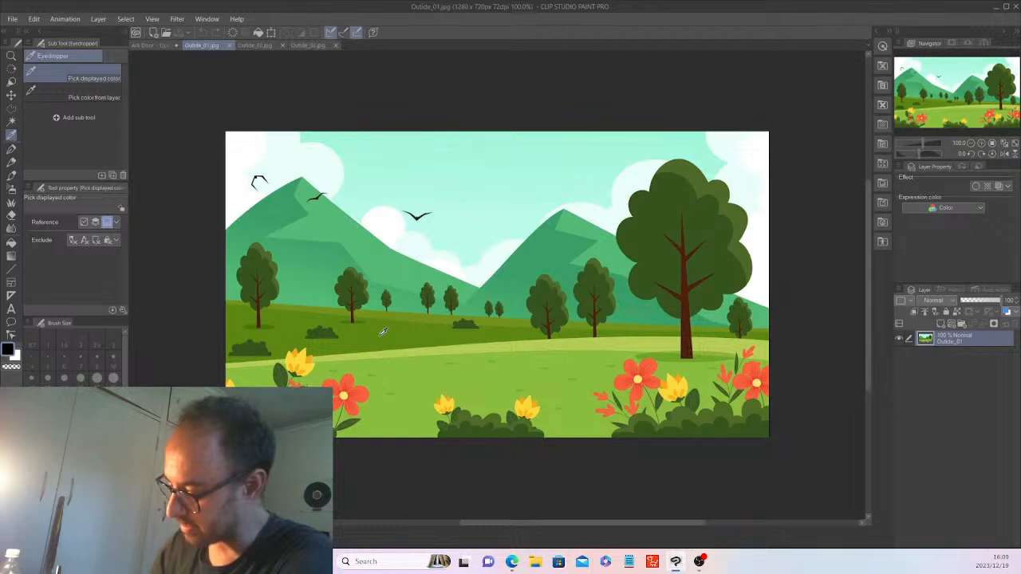
click(155, 43)
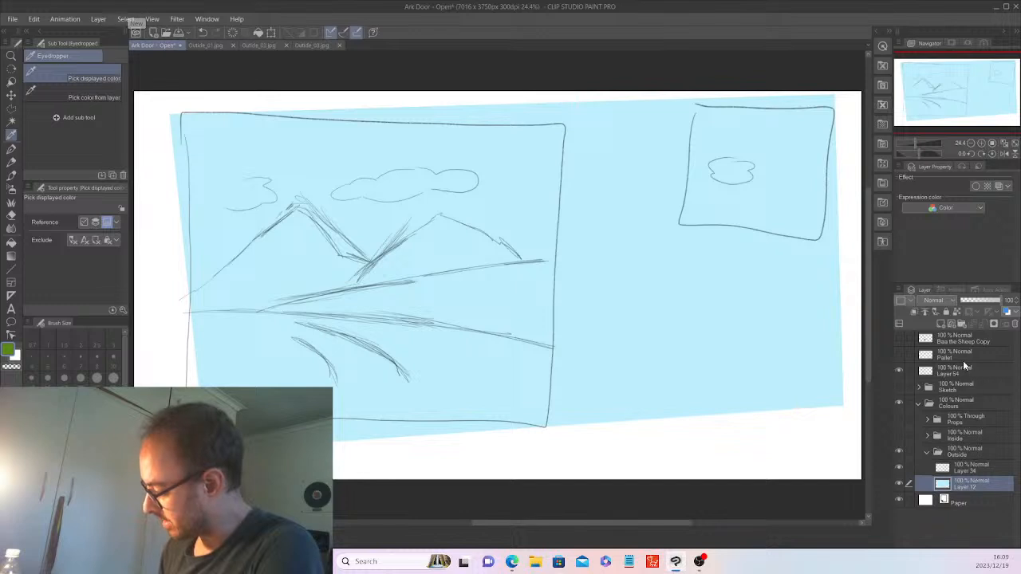
click(969, 468)
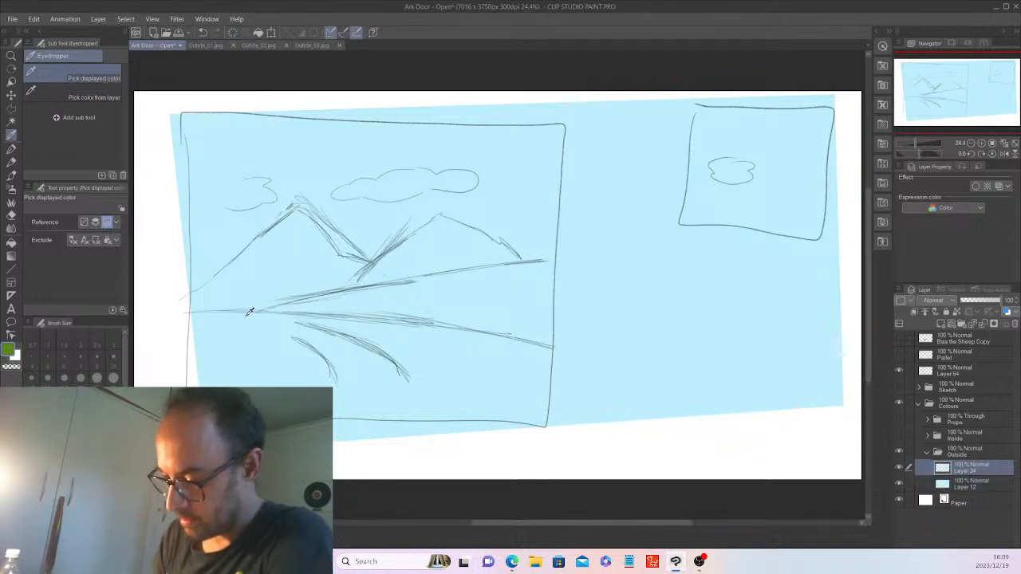
Lasso the lower foreground hill, fill it dark green, deselect, and add a new raster layer.
click(11, 110)
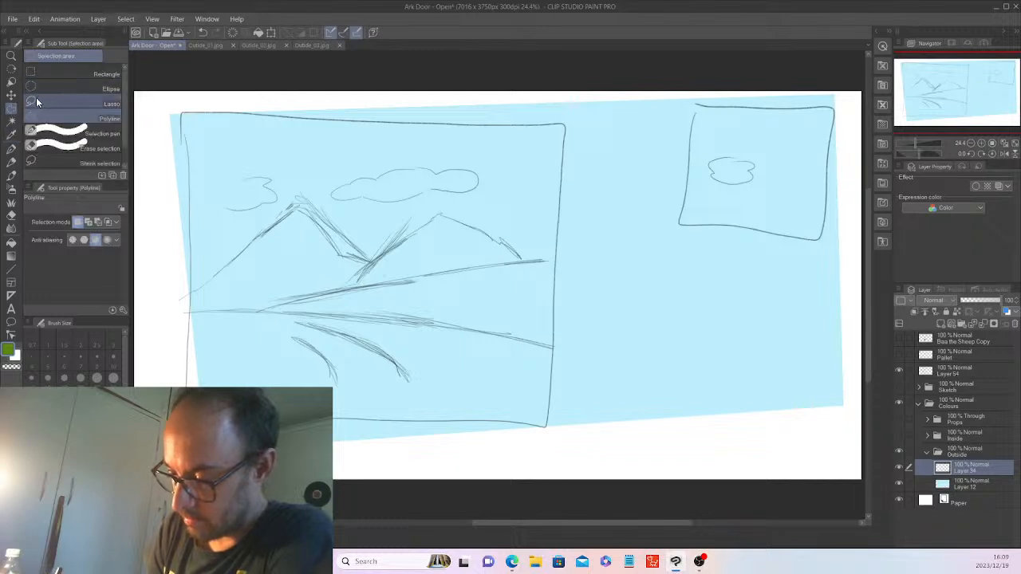
click(36, 101)
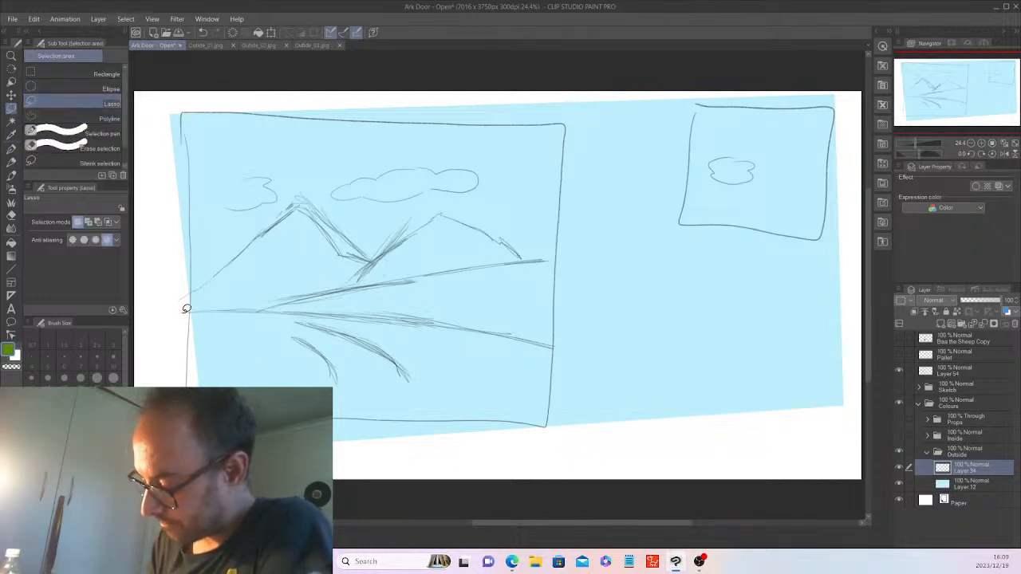
mouse_move(204, 307)
mouse_down()
mouse_move(371, 317)
mouse_move(563, 347)
mouse_up()
mouse_move(616, 422)
mouse_down()
mouse_move(332, 456)
mouse_move(159, 447)
mouse_up()
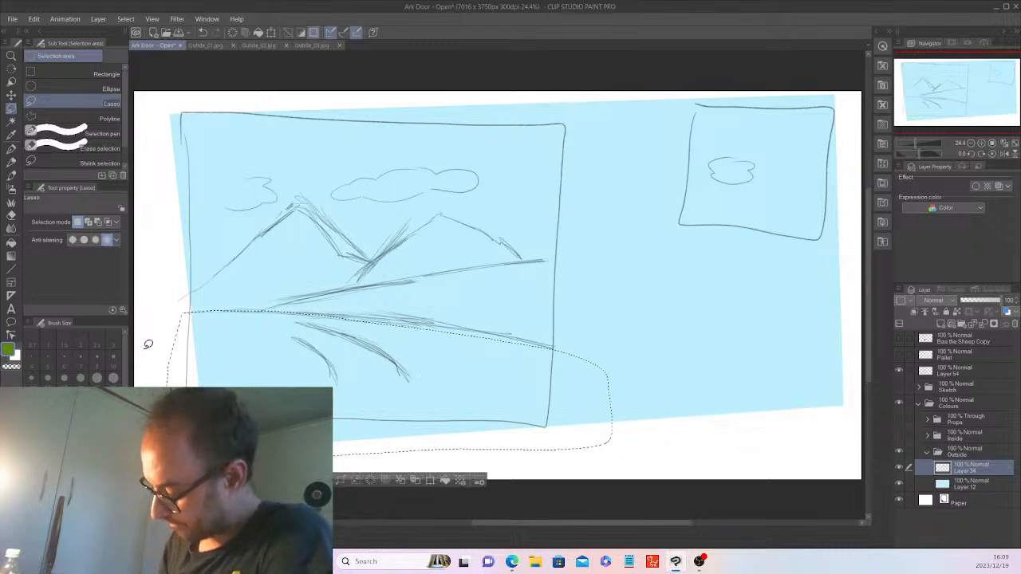
click(446, 482)
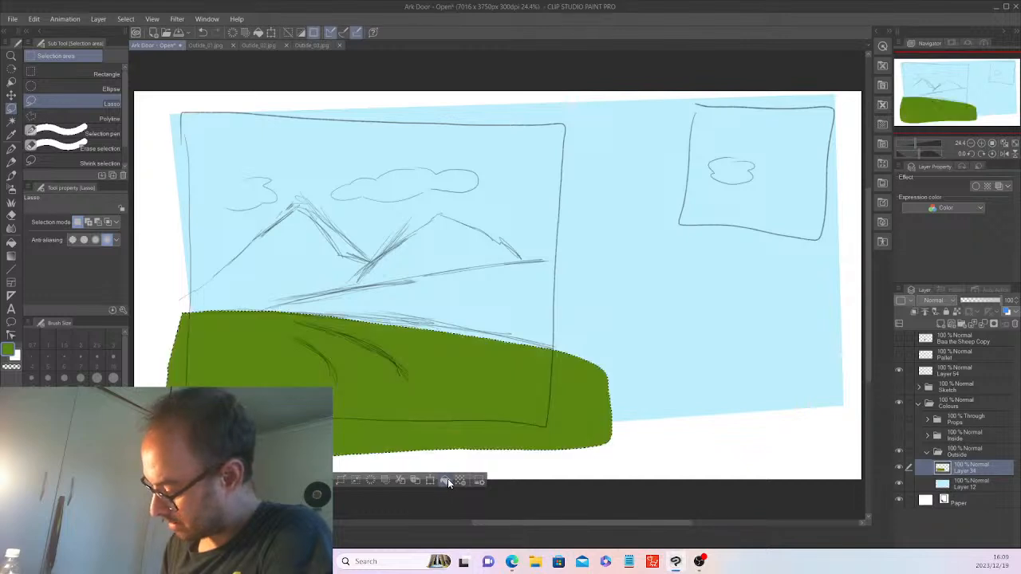
key(ctrl+d)
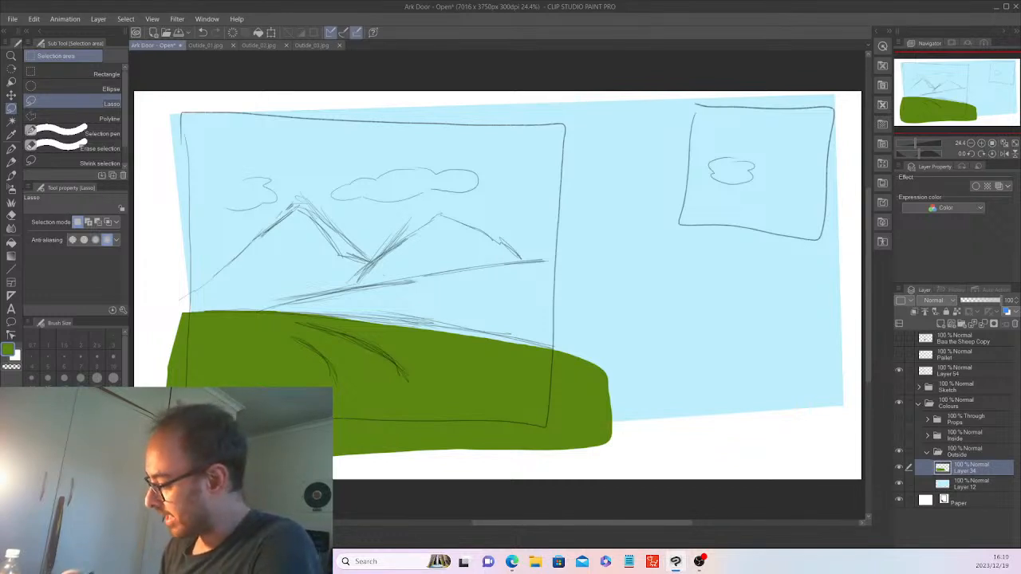
click(943, 323)
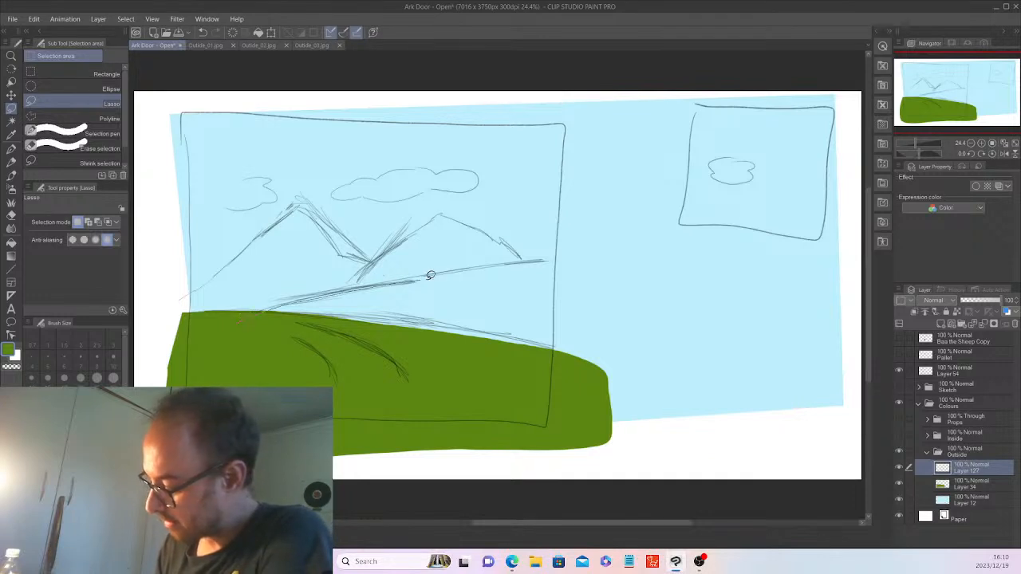
Fill a light-green back hill on Layer 127, move it below Layer 34, and add a layer above Layer 12.
drag(431, 275, 554, 263)
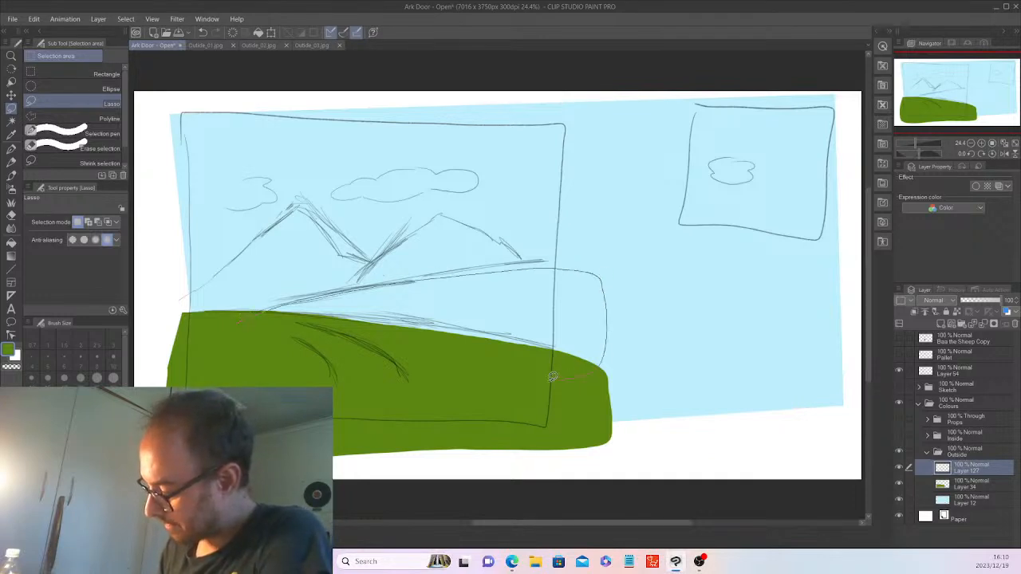
drag(234, 315, 234, 315)
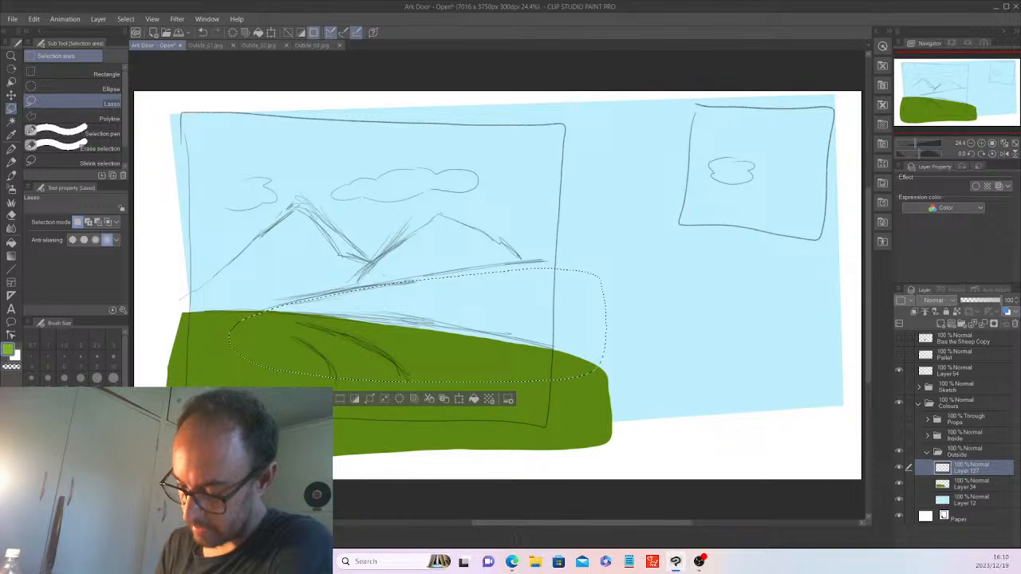
click(472, 398)
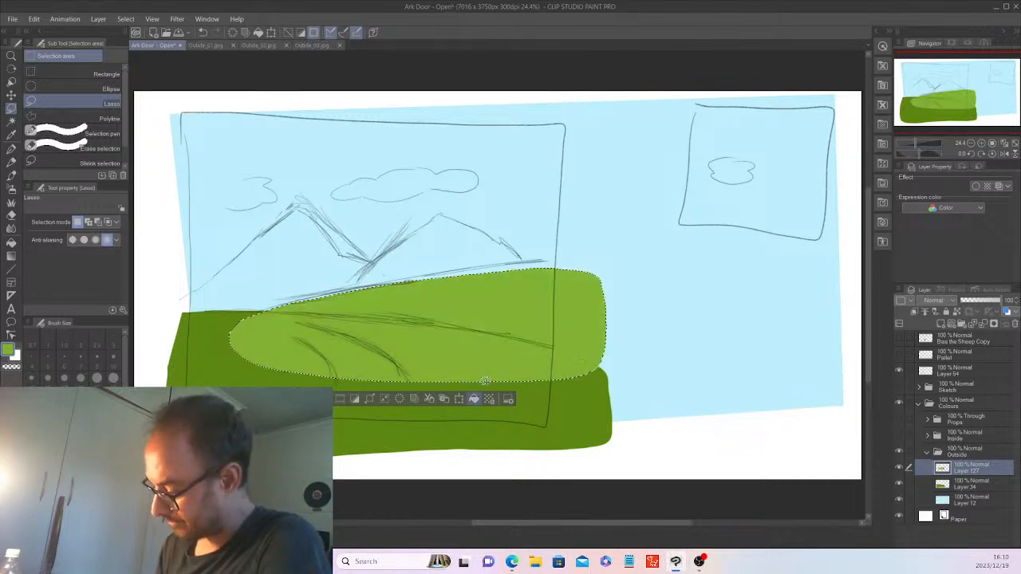
click(338, 398)
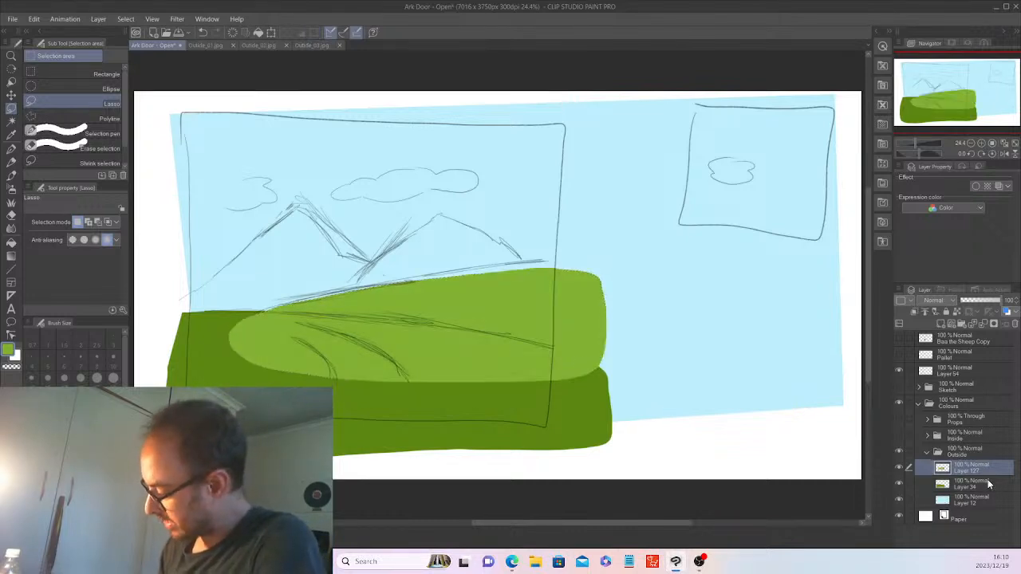
drag(987, 484, 988, 487)
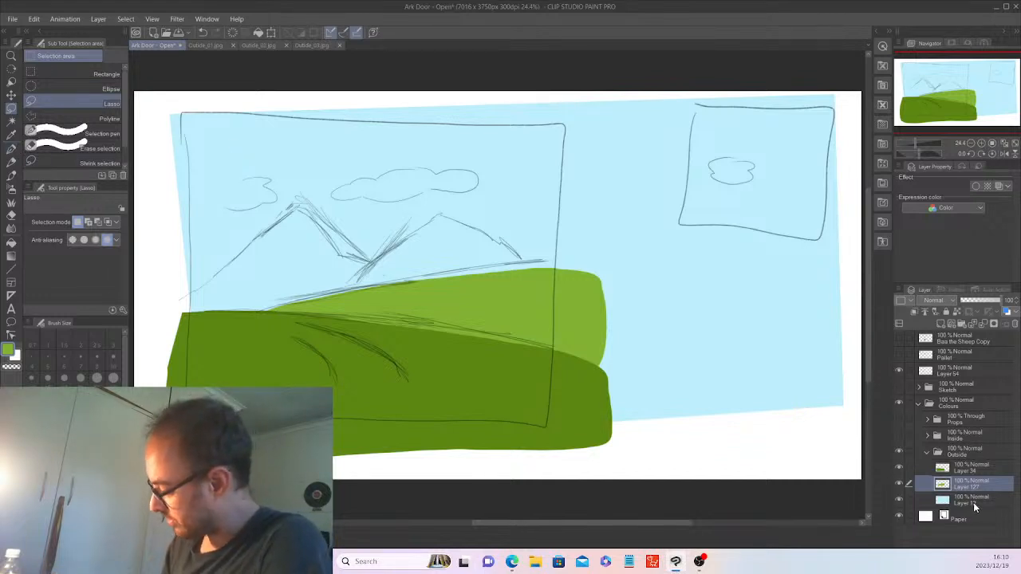
click(973, 501)
click(947, 322)
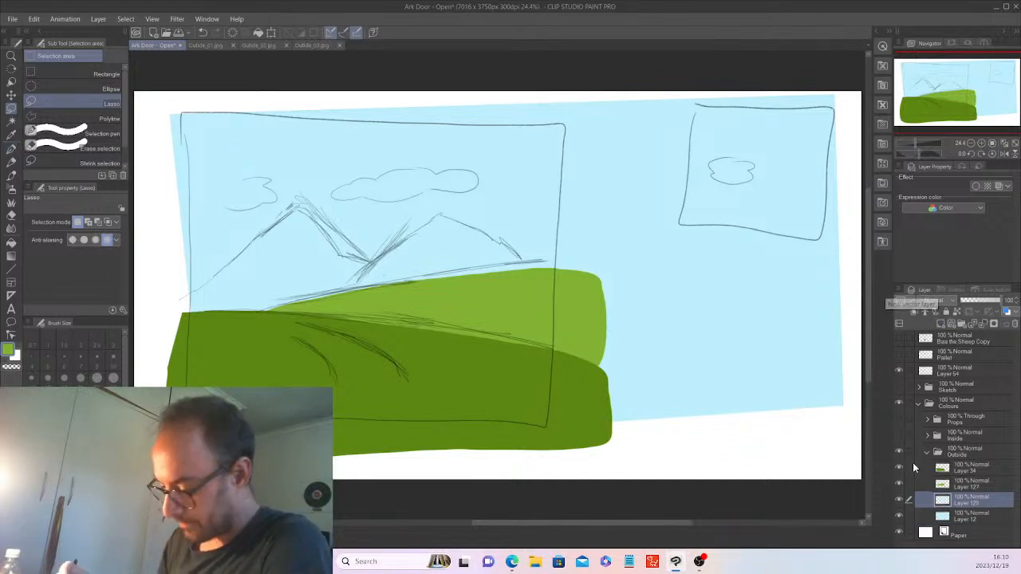
Sample light blue from the sky, then lasso and fill the mountain above the green hill grey-blue.
click(11, 134)
click(280, 143)
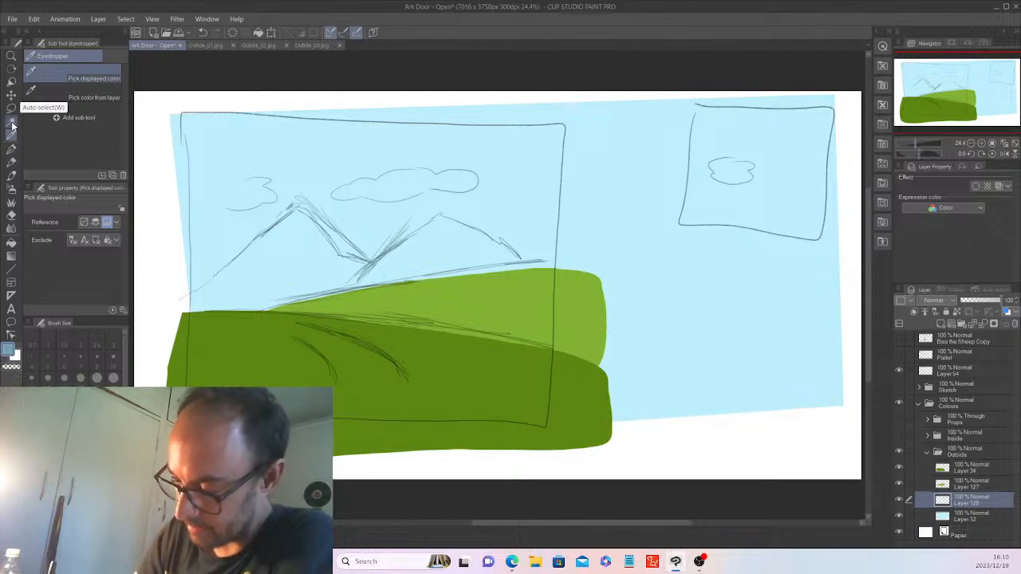
click(11, 122)
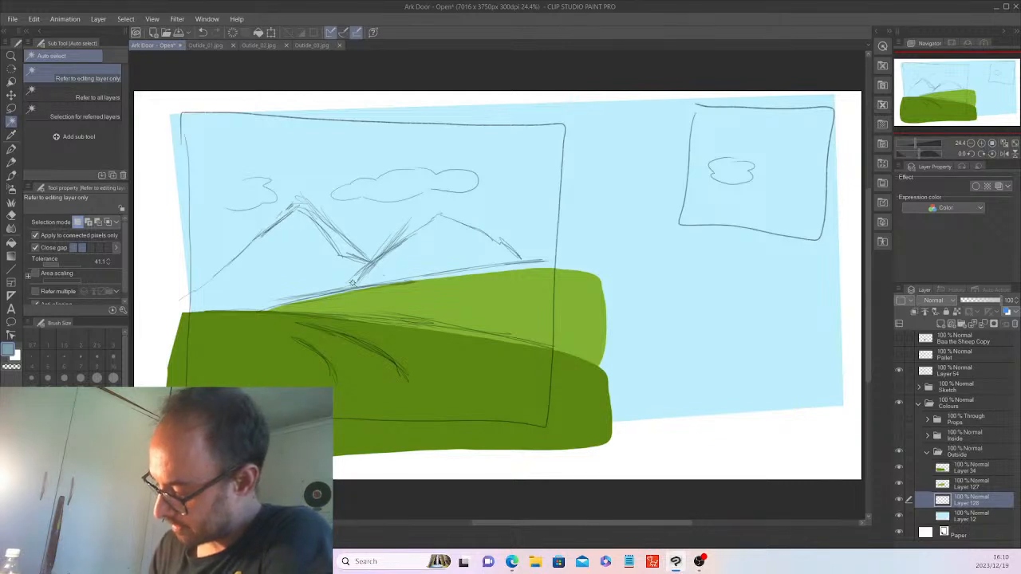
key(m)
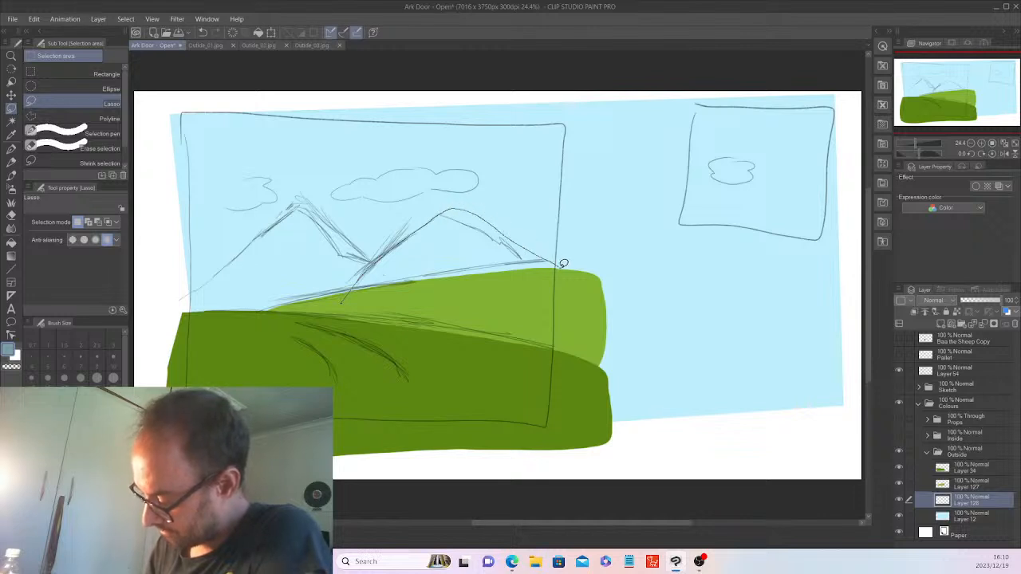
drag(547, 294, 355, 315)
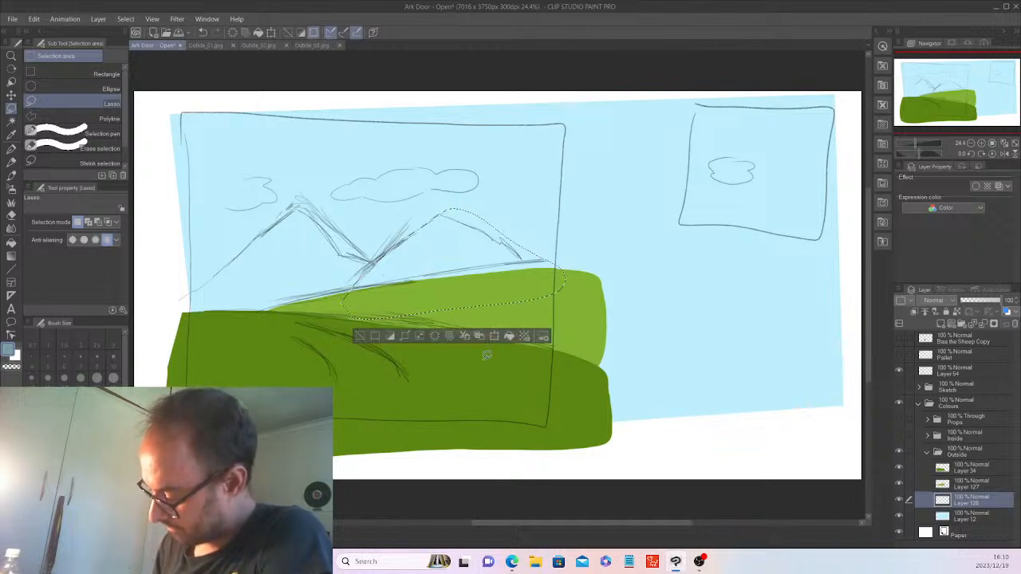
click(509, 337)
click(359, 335)
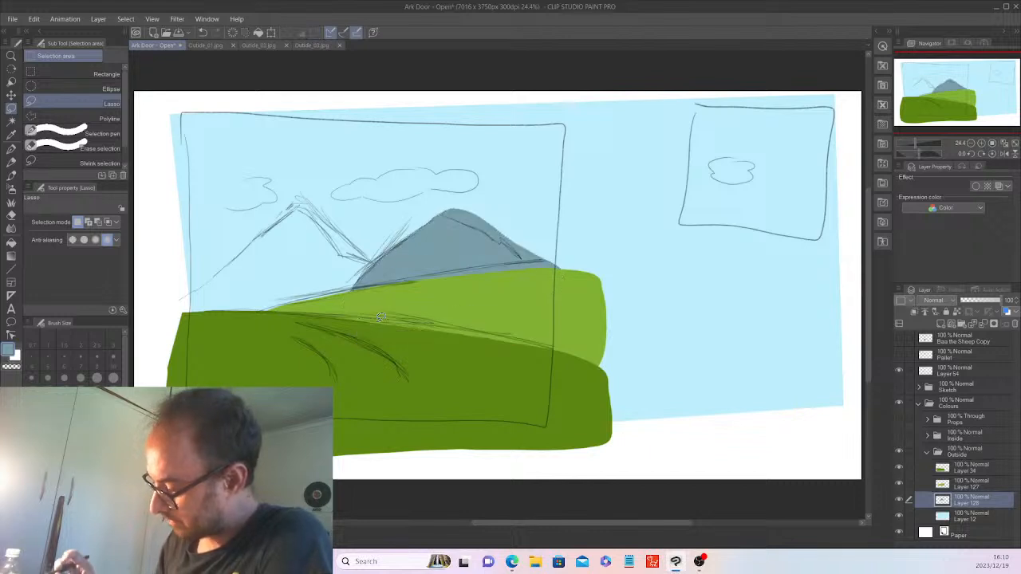
On a new layer above Layer 12, fill the left mountain blue-grey, then add another empty layer.
click(971, 519)
click(941, 324)
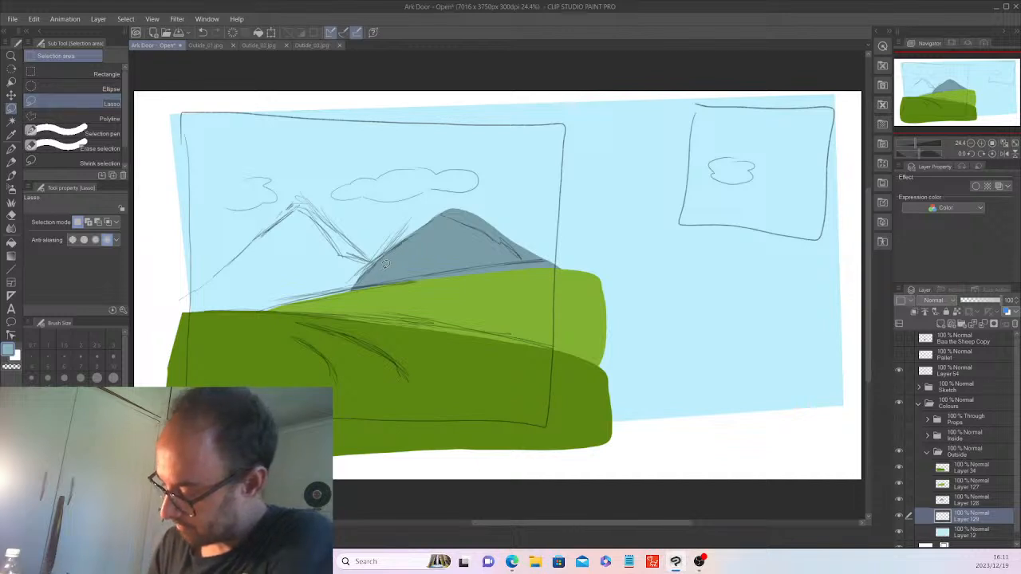
drag(340, 248, 315, 219)
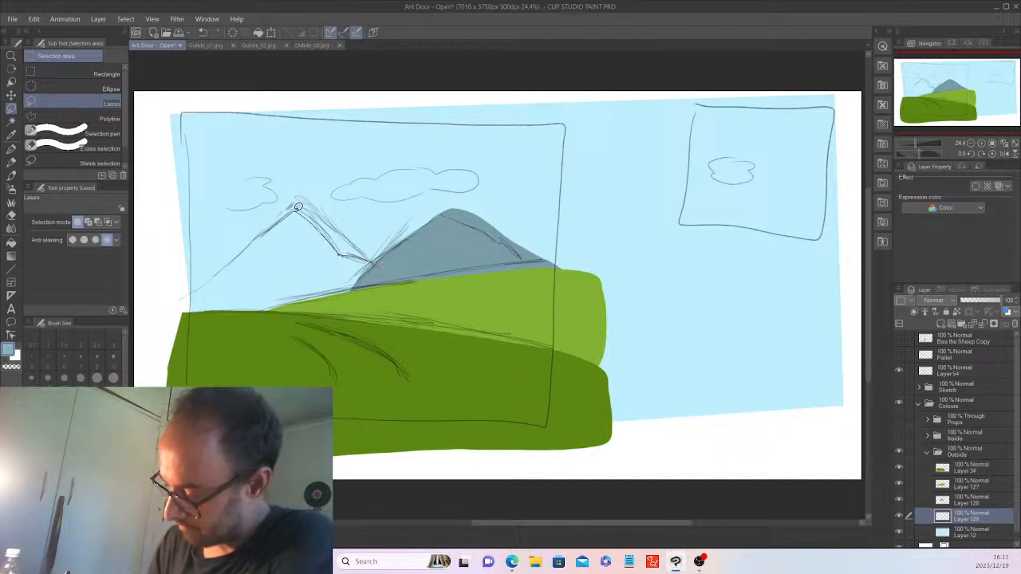
mouse_move(183, 297)
mouse_down()
mouse_move(277, 343)
mouse_move(364, 340)
mouse_move(416, 320)
mouse_move(411, 284)
mouse_up()
click(338, 364)
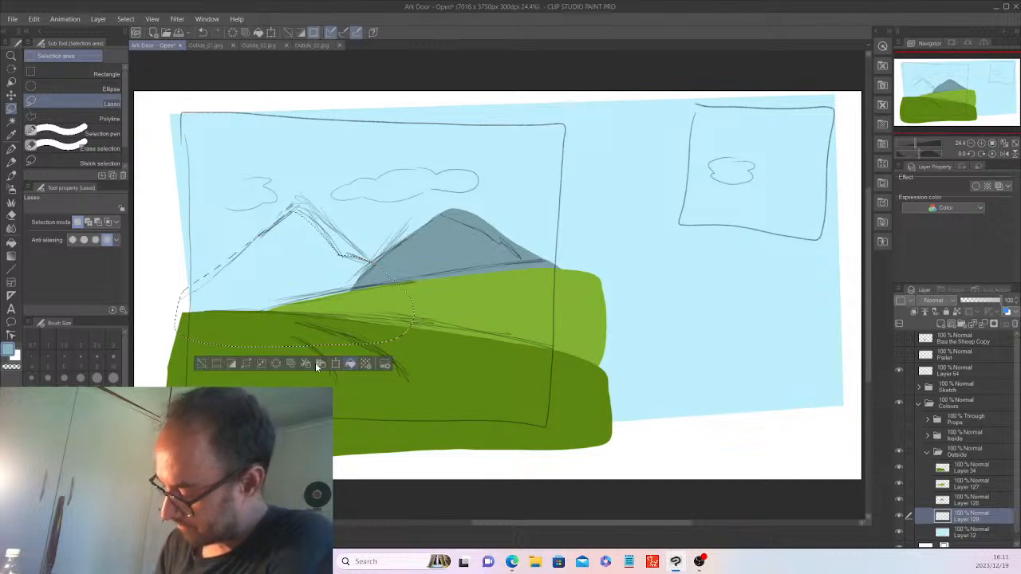
click(200, 362)
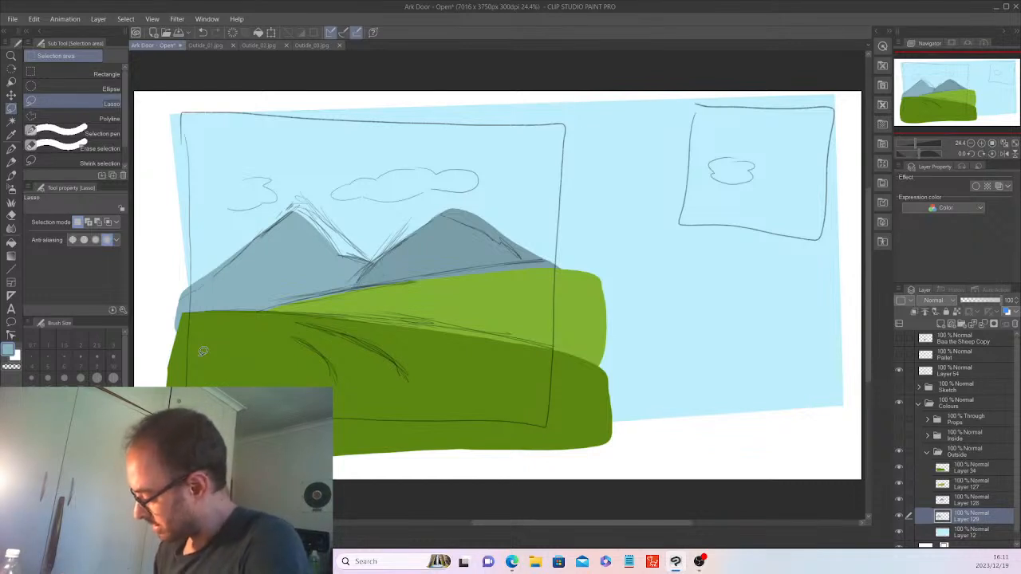
click(972, 532)
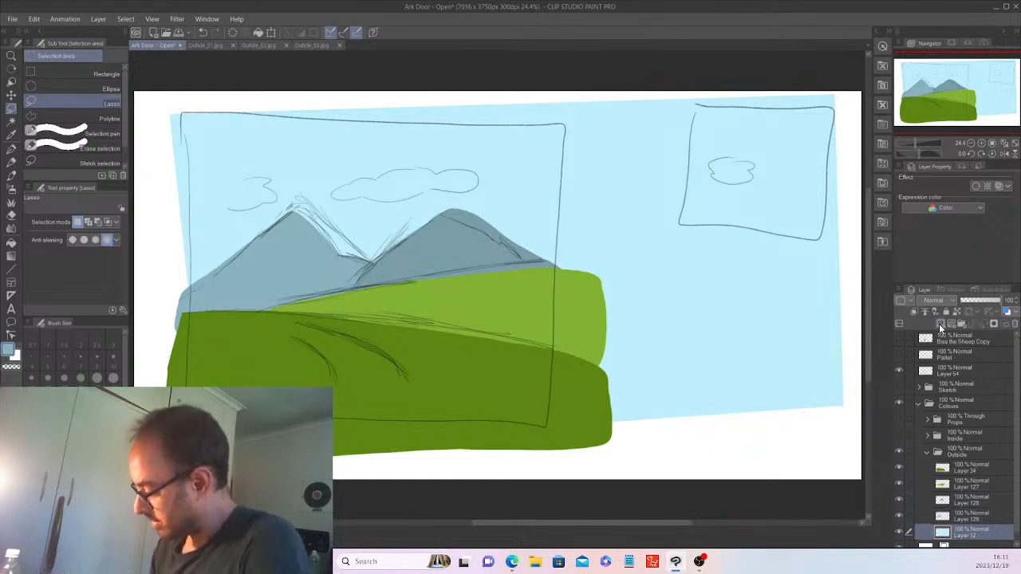
click(939, 324)
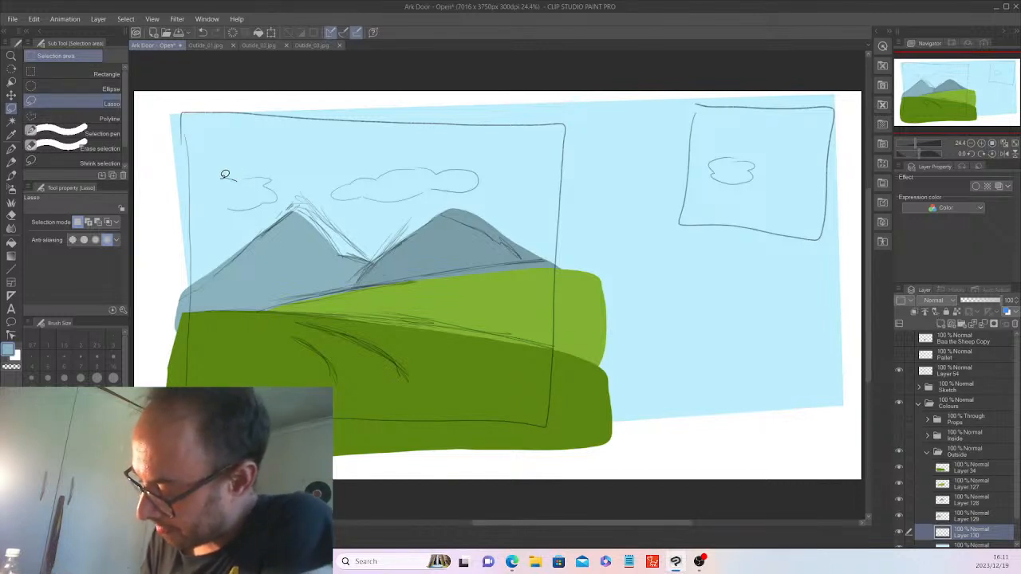
Lasso the left, middle and right clouds and fill each with white.
mouse_move(212, 198)
mouse_down()
mouse_move(272, 193)
mouse_move(247, 160)
mouse_up()
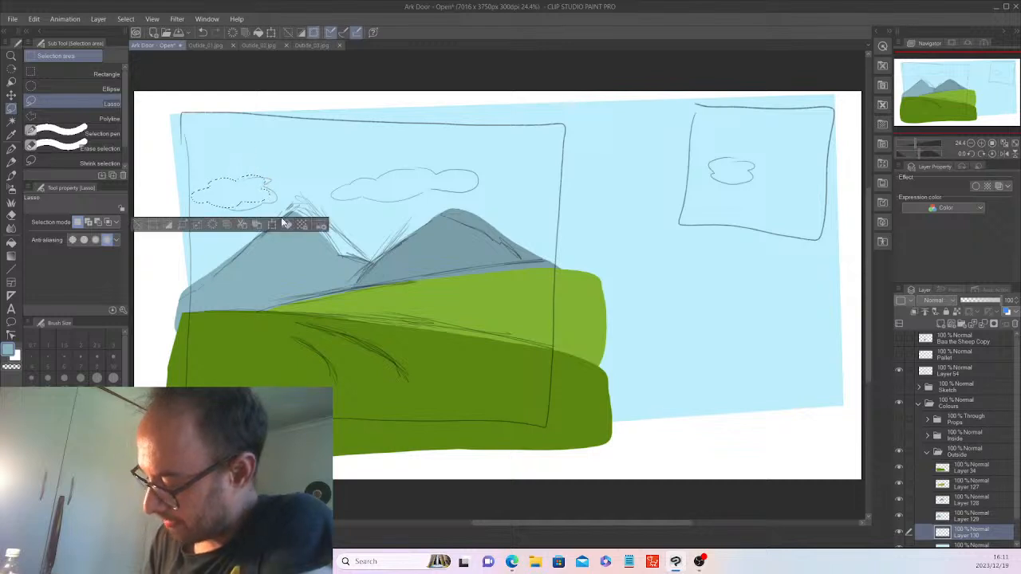
key(x)
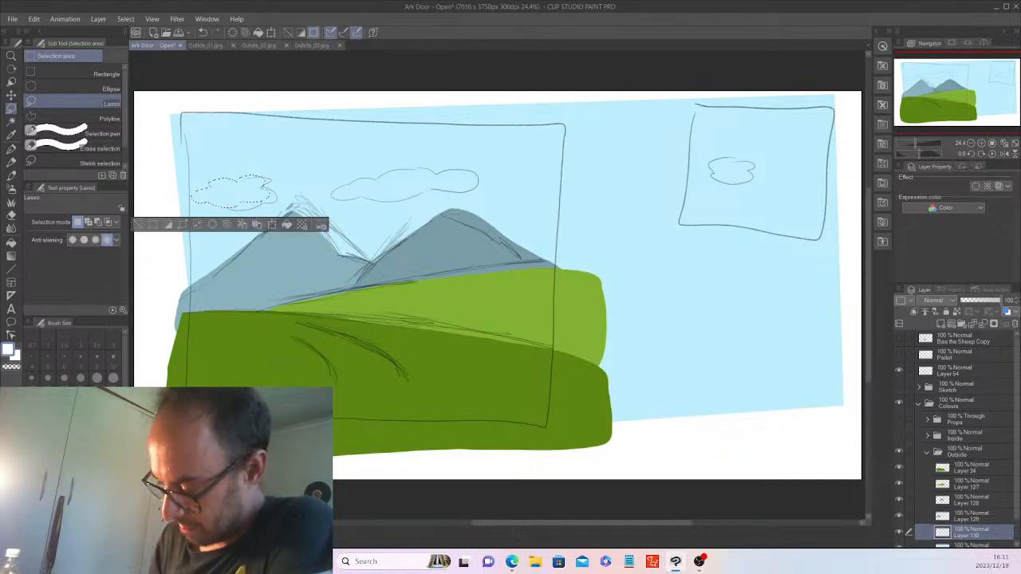
click(289, 224)
click(141, 227)
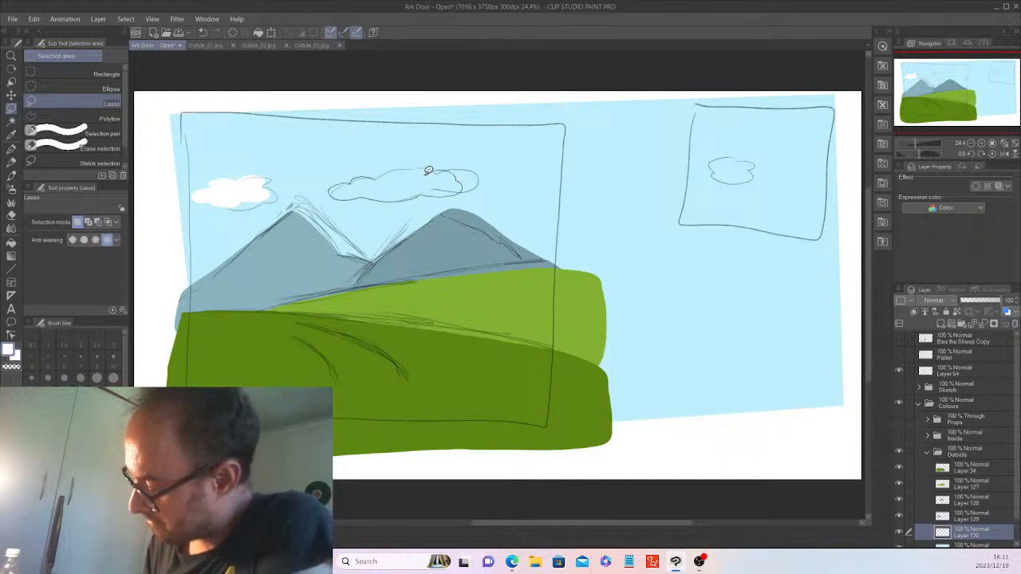
drag(391, 169, 398, 162)
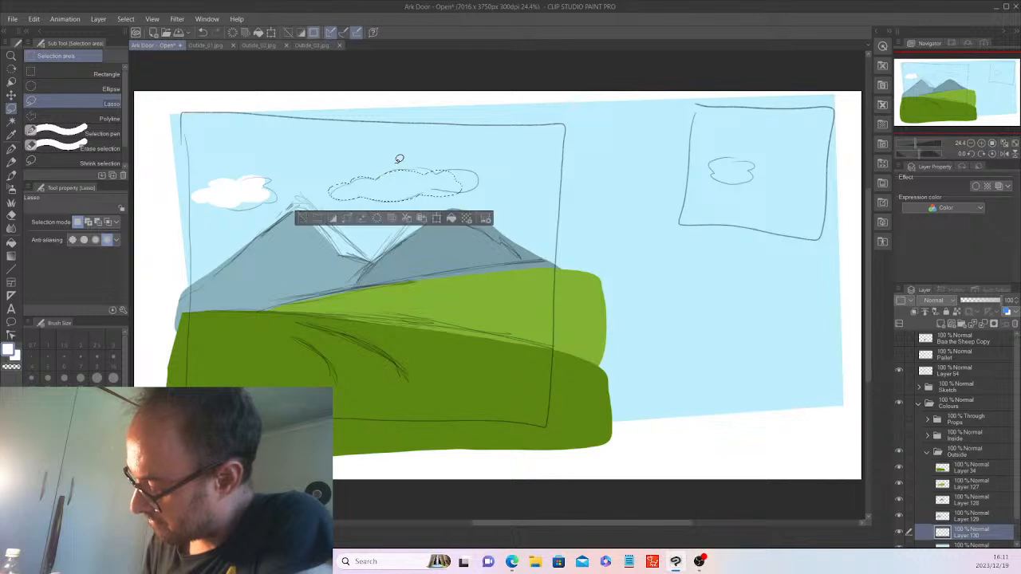
click(449, 216)
click(302, 218)
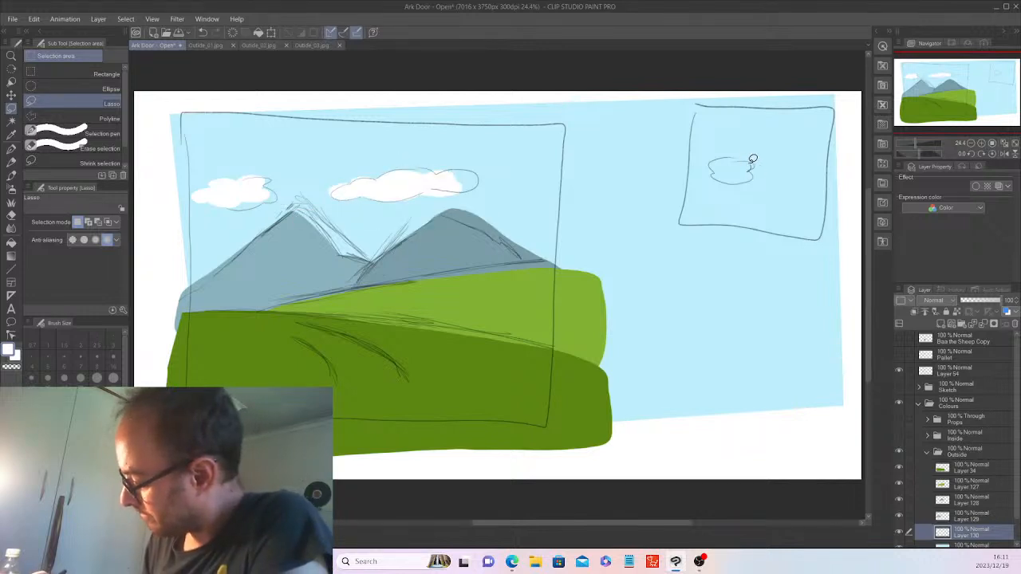
mouse_move(684, 173)
mouse_down()
mouse_move(722, 185)
mouse_move(757, 174)
mouse_up()
click(770, 205)
click(624, 206)
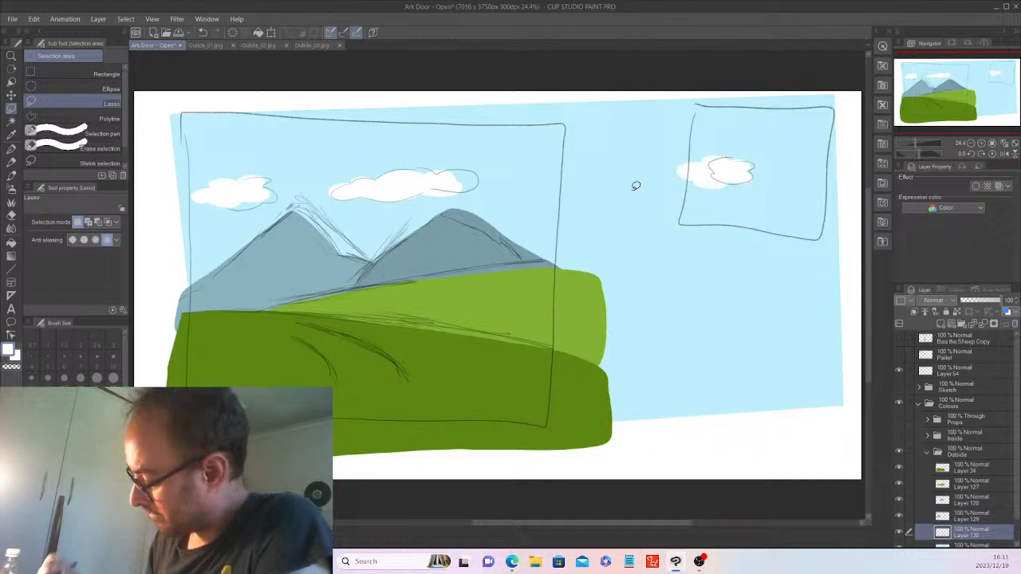
Hide the sketch lines, preview the interior walls and props, then hide them again.
click(903, 362)
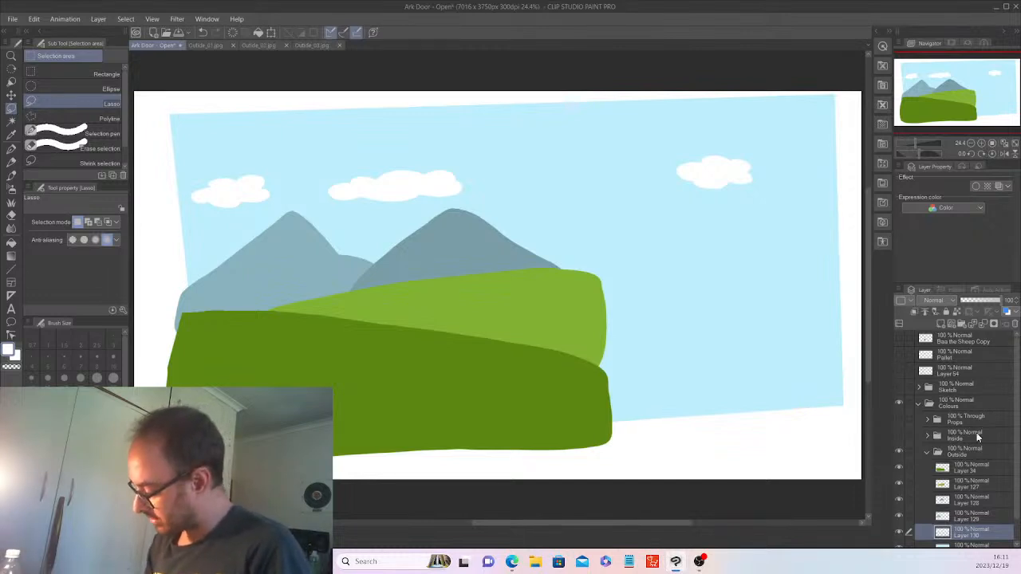
click(901, 435)
click(898, 418)
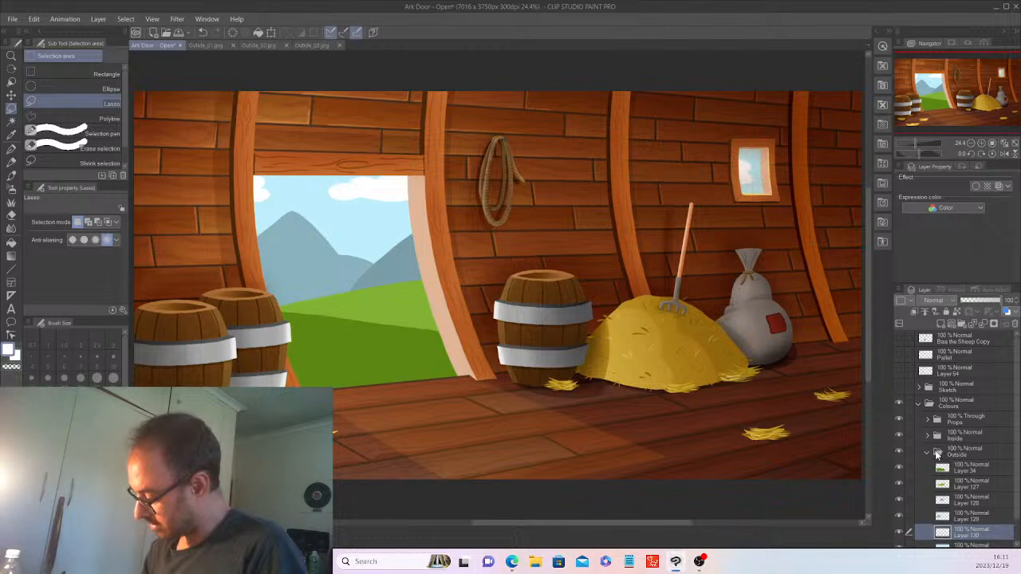
click(899, 434)
click(898, 420)
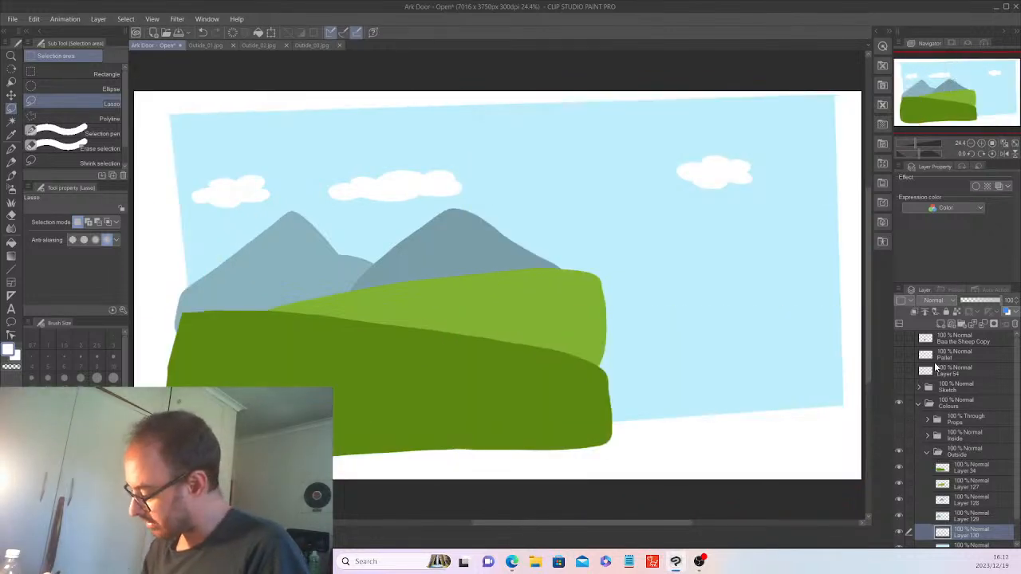
Show the sketch, add a new layer, and on Layer 34 lasso a curving path across the front hill.
click(964, 467)
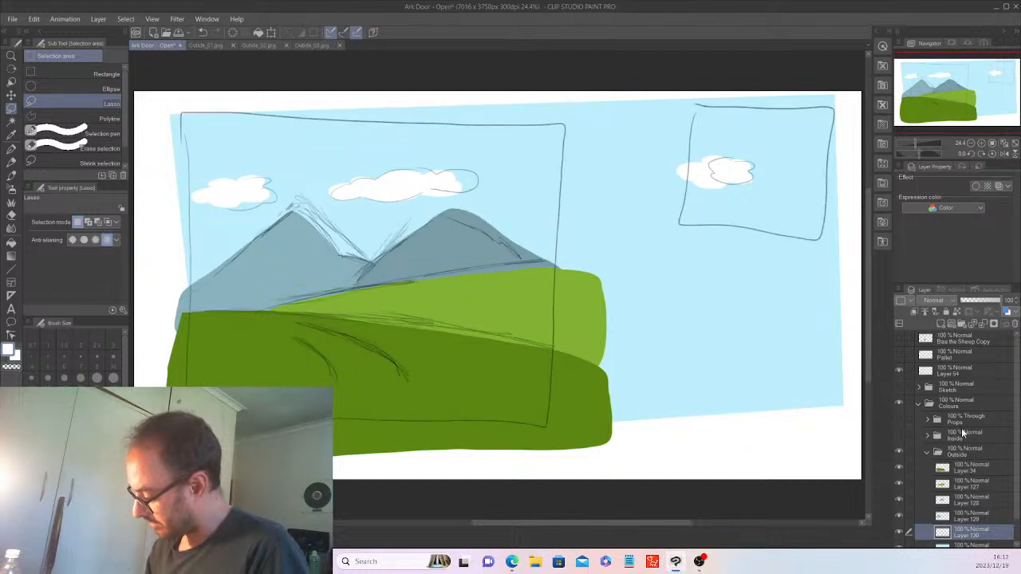
click(940, 324)
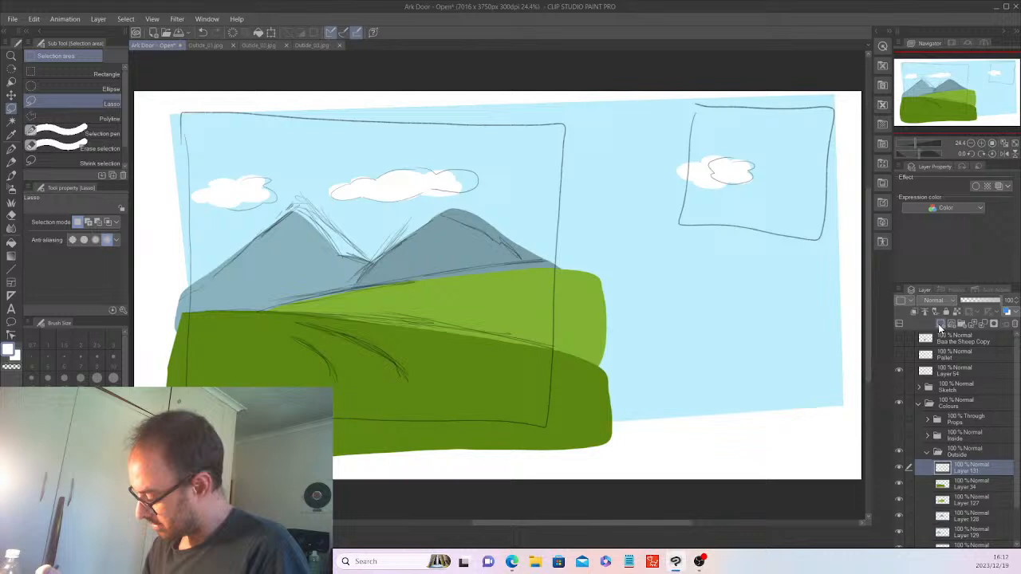
click(975, 484)
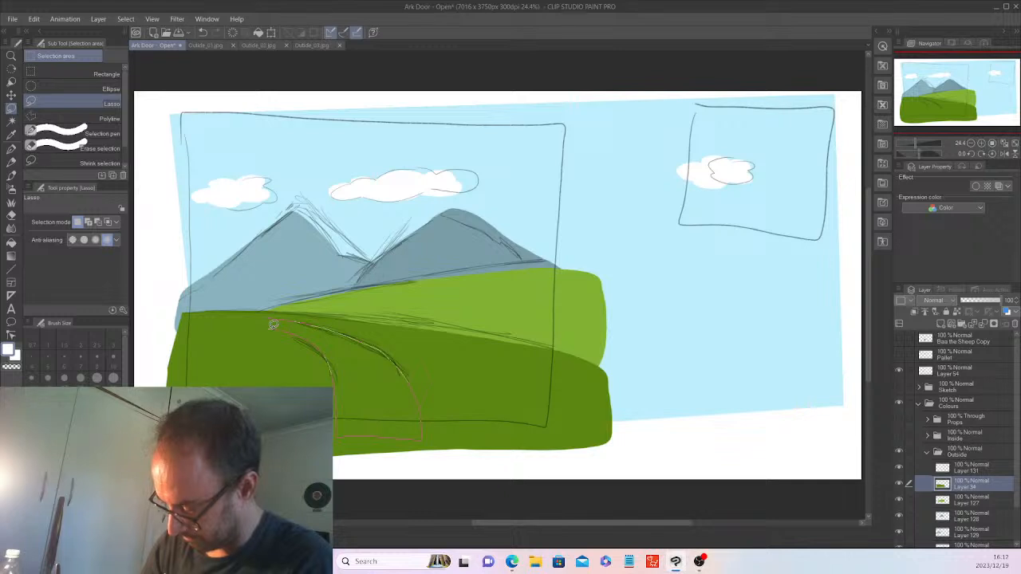
drag(273, 324, 268, 320)
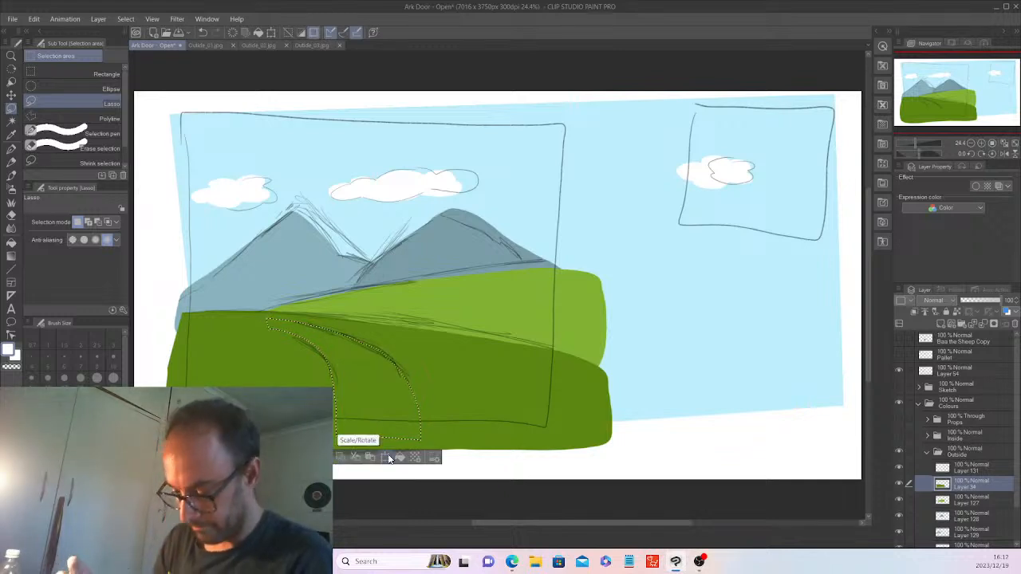
Review the Outside_01, 02 and 03 reference images, then return to Ark Door.
click(207, 45)
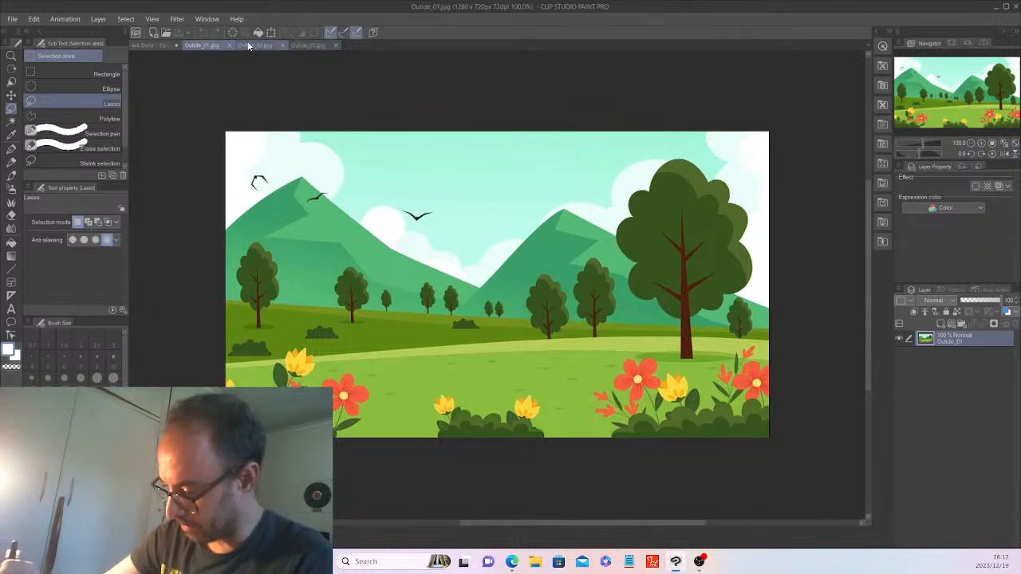
click(249, 45)
click(306, 45)
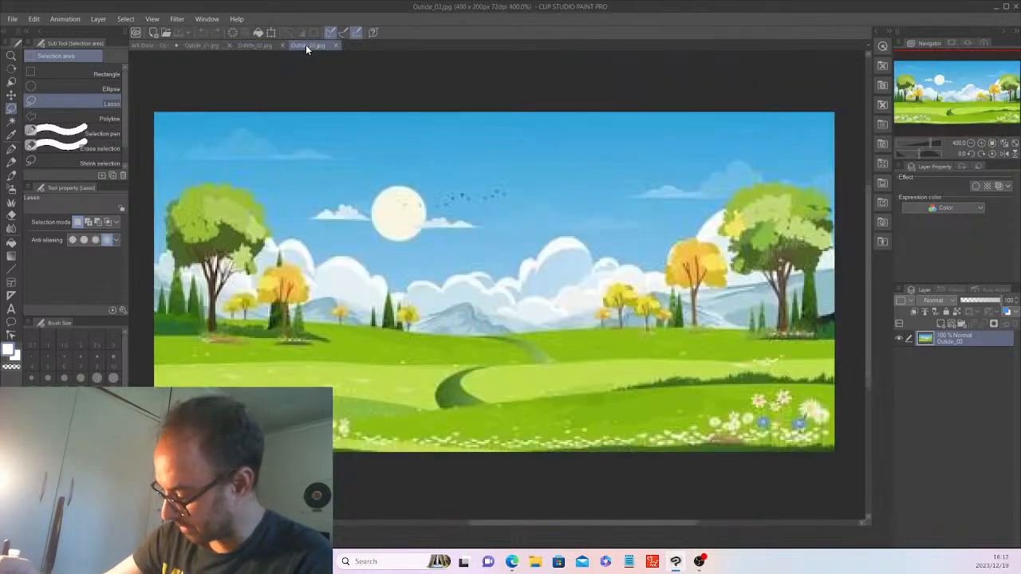
click(146, 46)
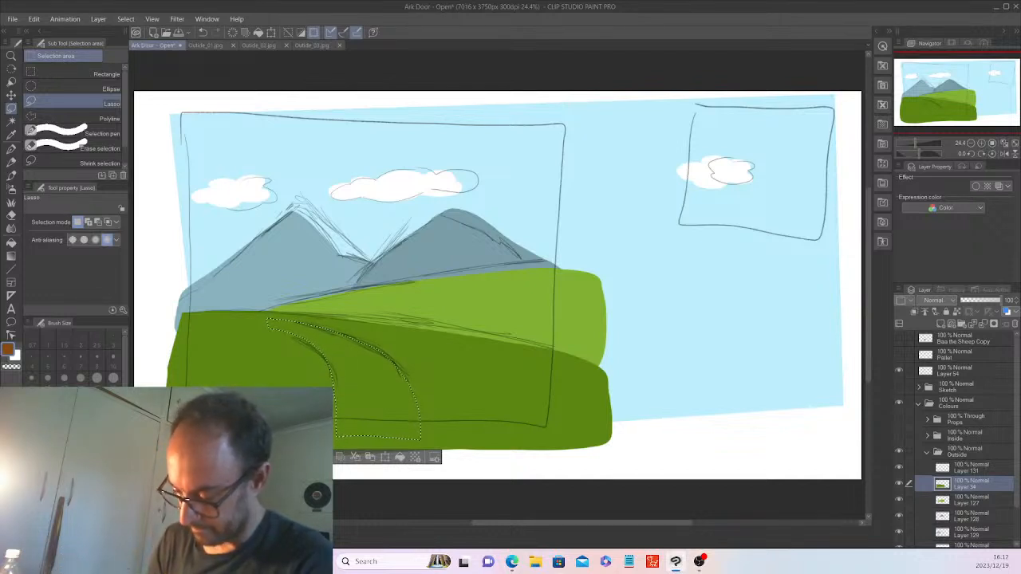
Fill the path brown on Layer 131 instead of Layer 34, undoing the misplaced fill.
click(399, 458)
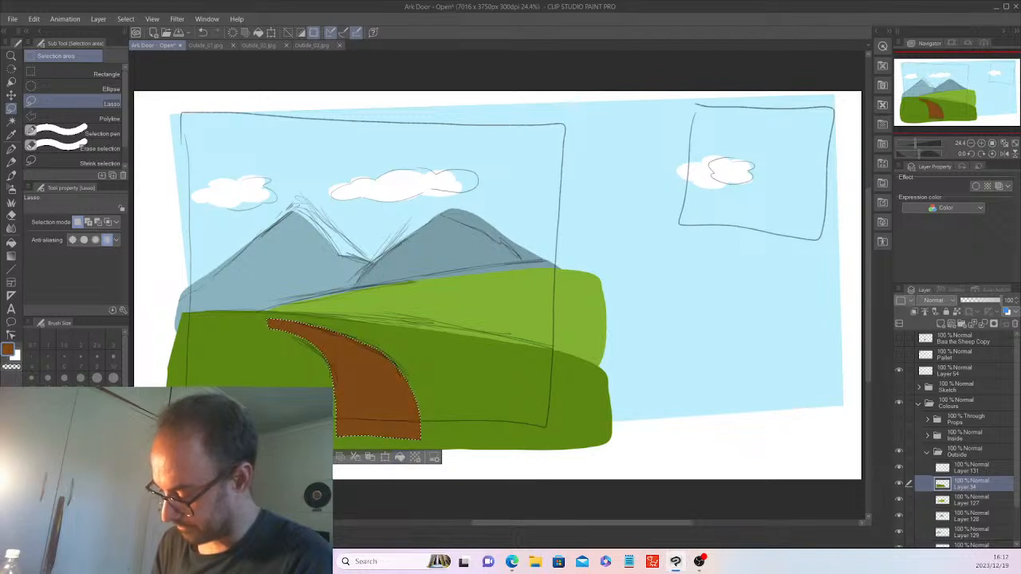
key(ctrl+d)
click(898, 370)
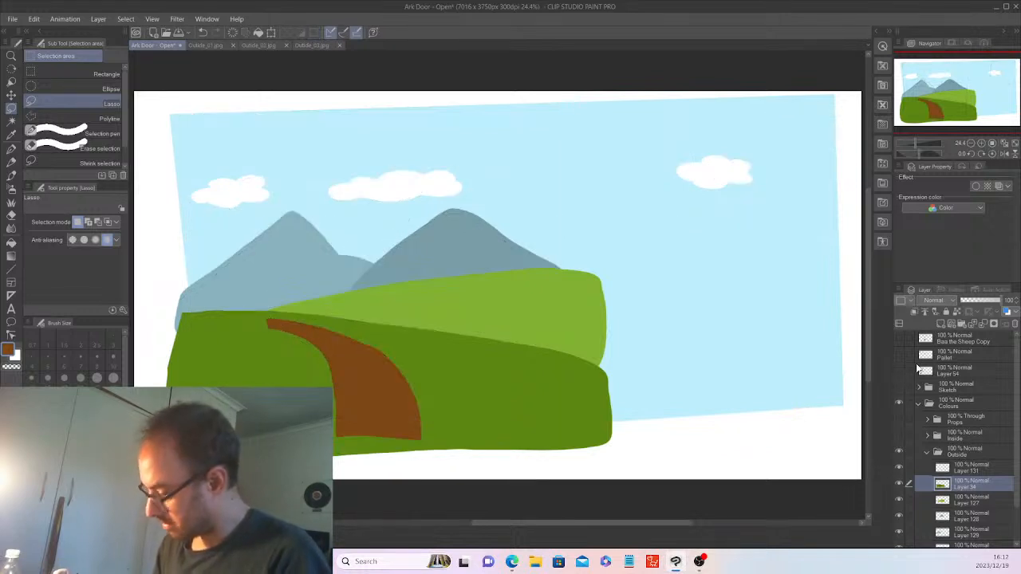
key(ctrl+z)
key(ctrl+z)
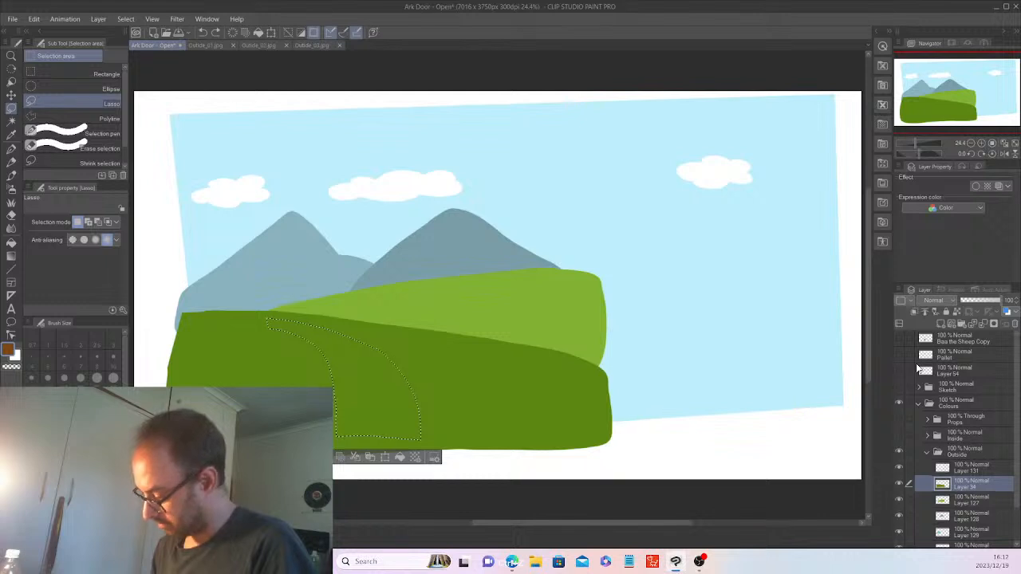
click(973, 468)
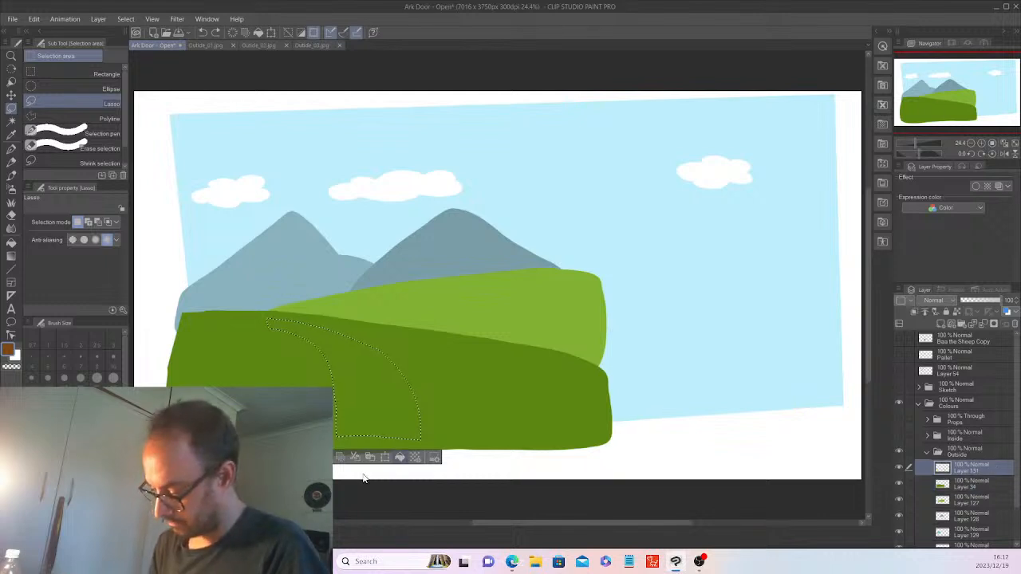
click(400, 458)
key(ctrl+d)
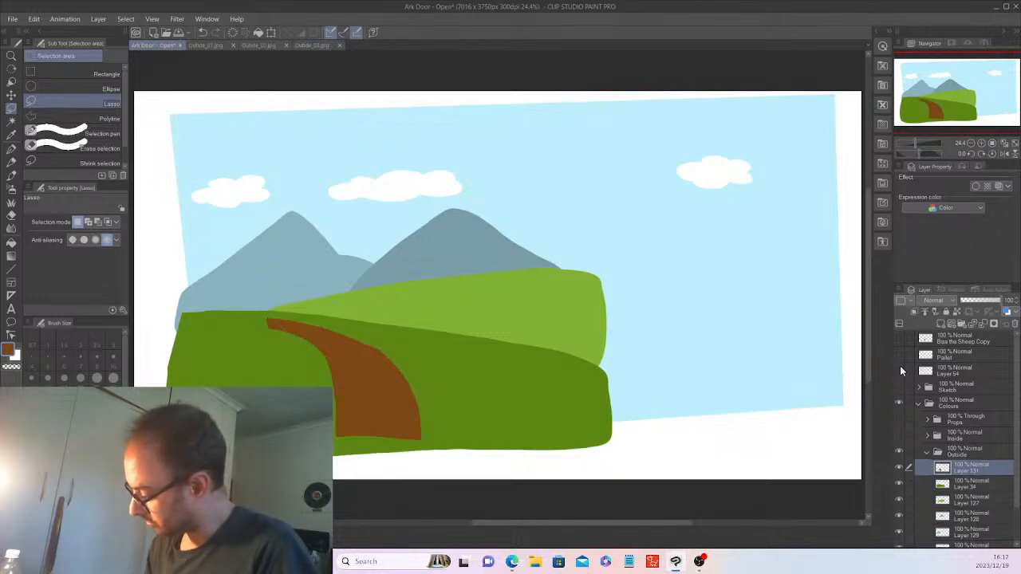
Show the interior walls and props again and move the path into place in the doorway.
click(900, 435)
click(898, 419)
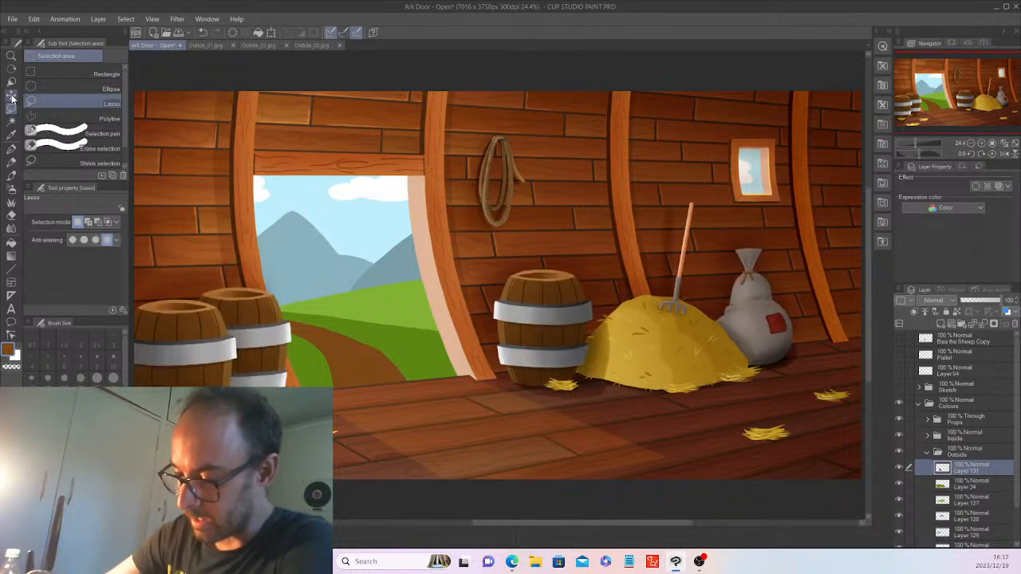
key(k)
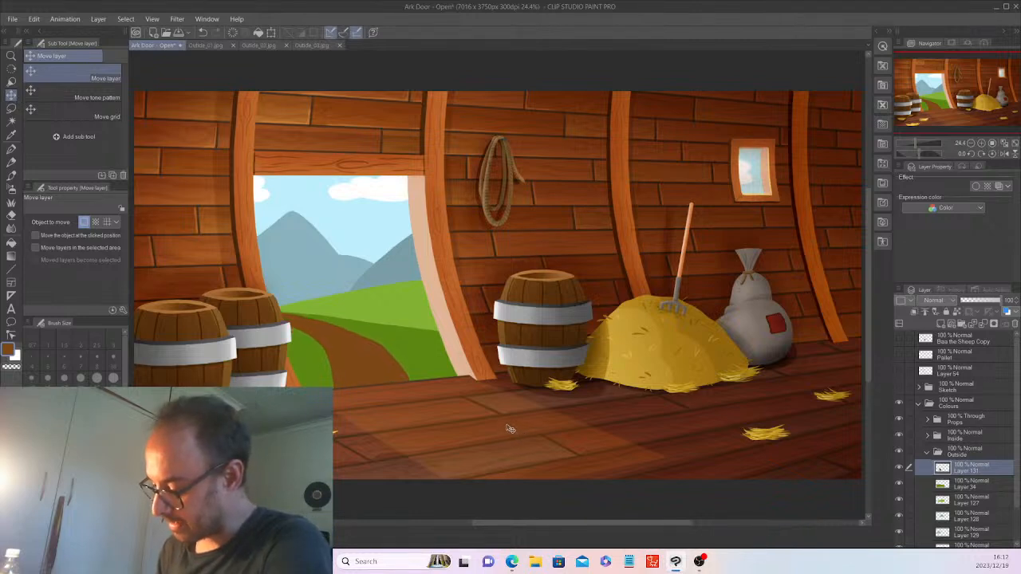
drag(515, 437, 526, 431)
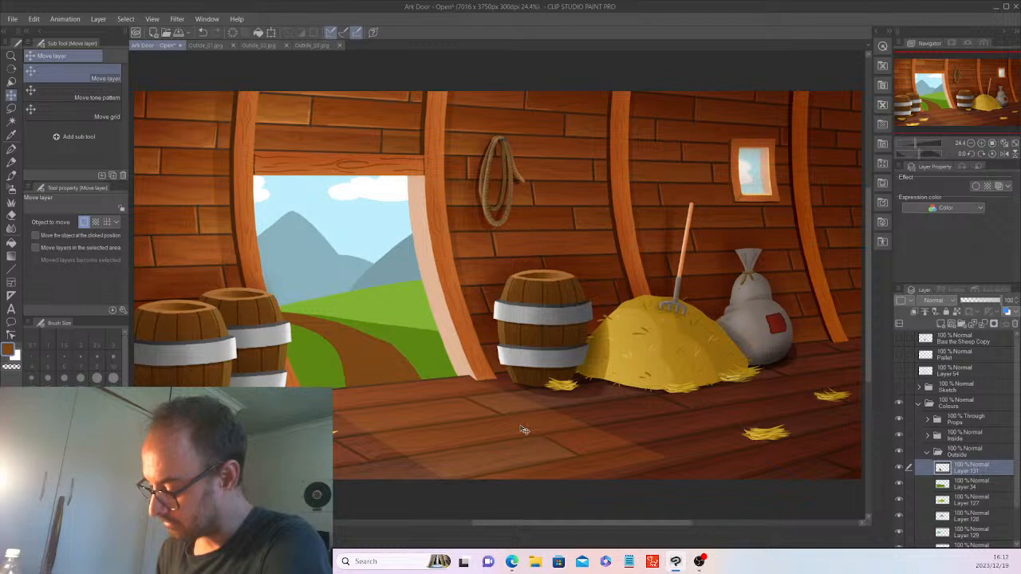
drag(523, 430, 504, 431)
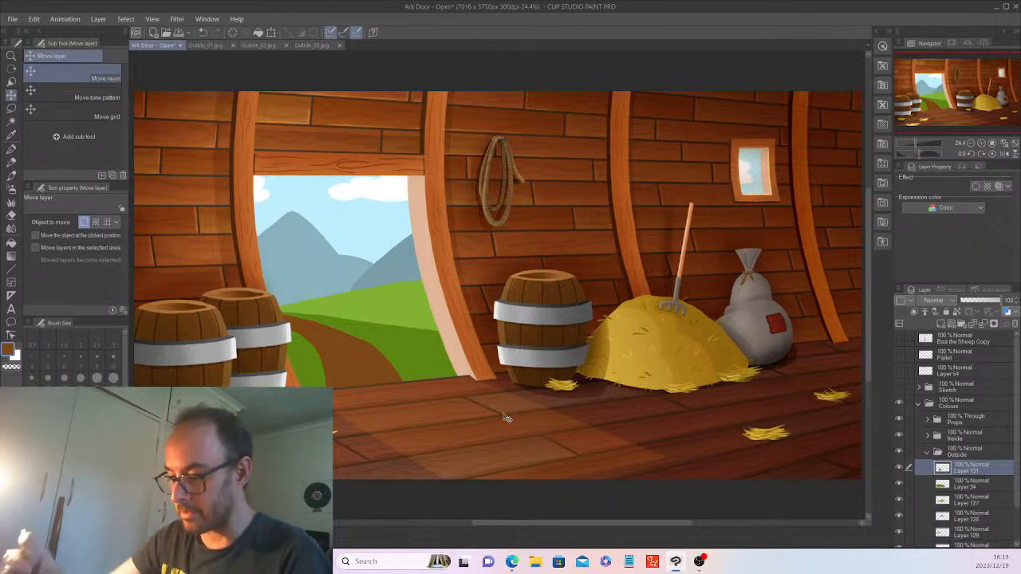
Check the first and second outdoor reference images, then return to Ark Door.
click(205, 45)
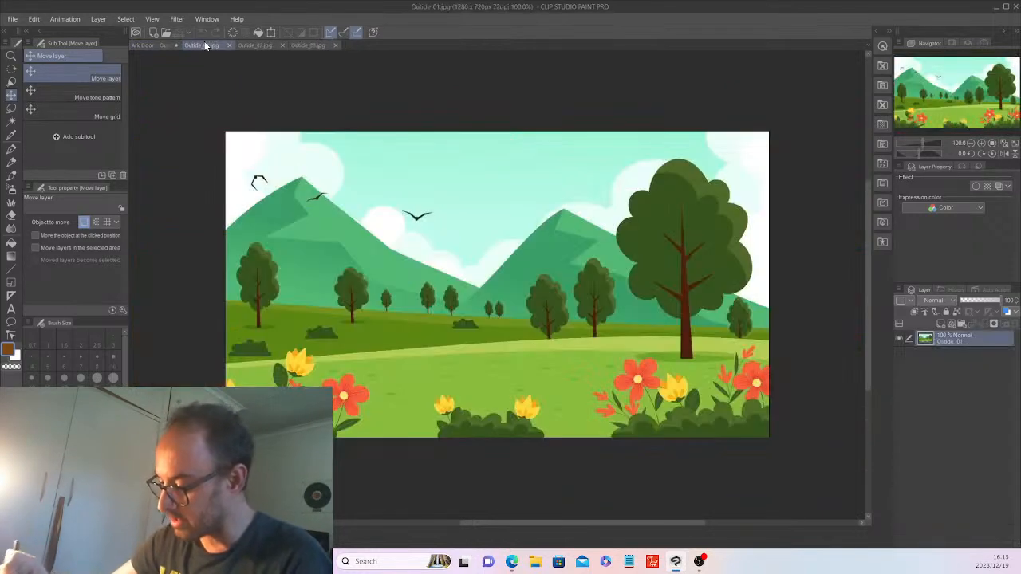
click(256, 44)
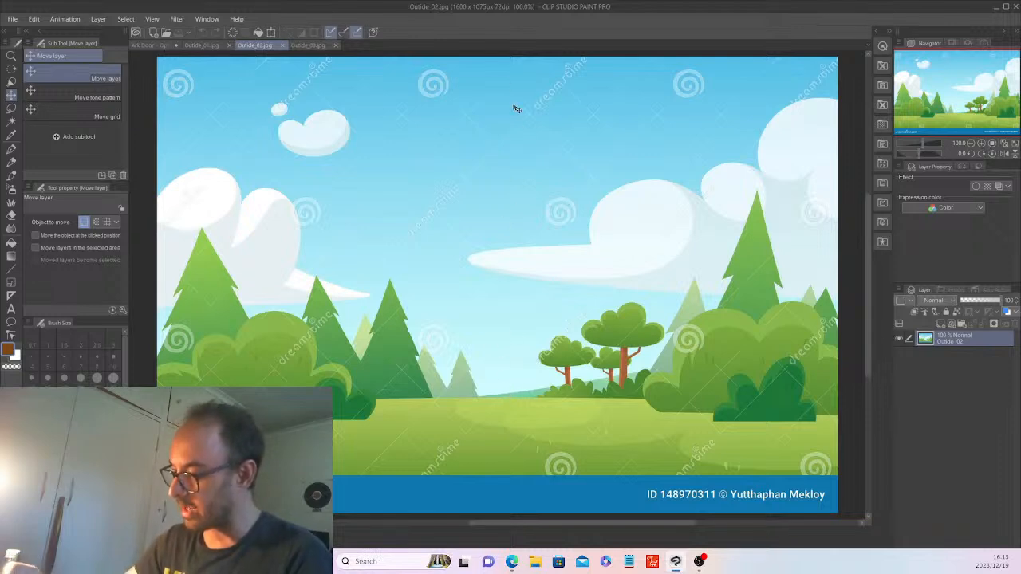
click(144, 46)
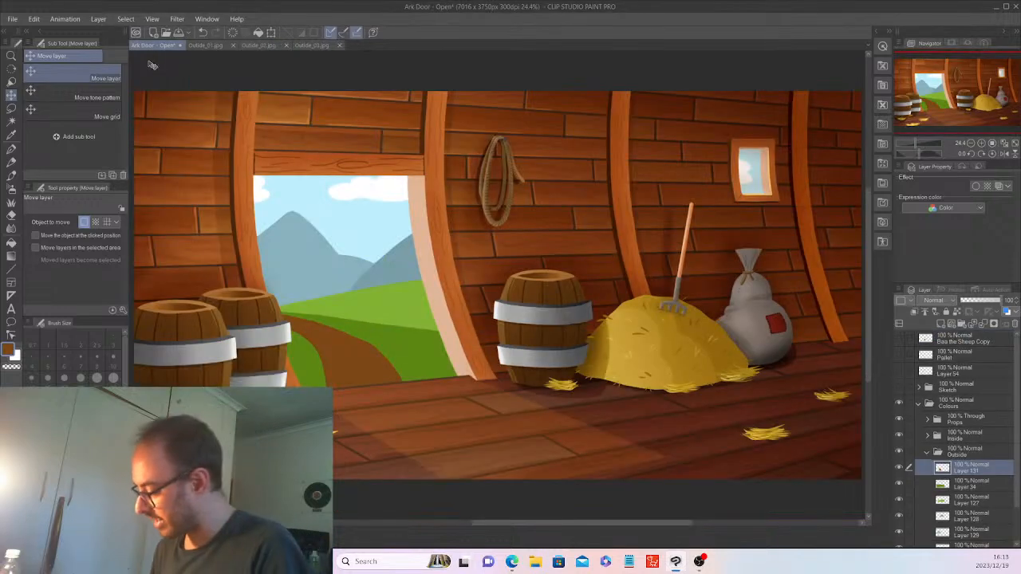
Duplicate sky Layer 12 and hide the Props and Inside folders.
scroll(981, 514, down, 3)
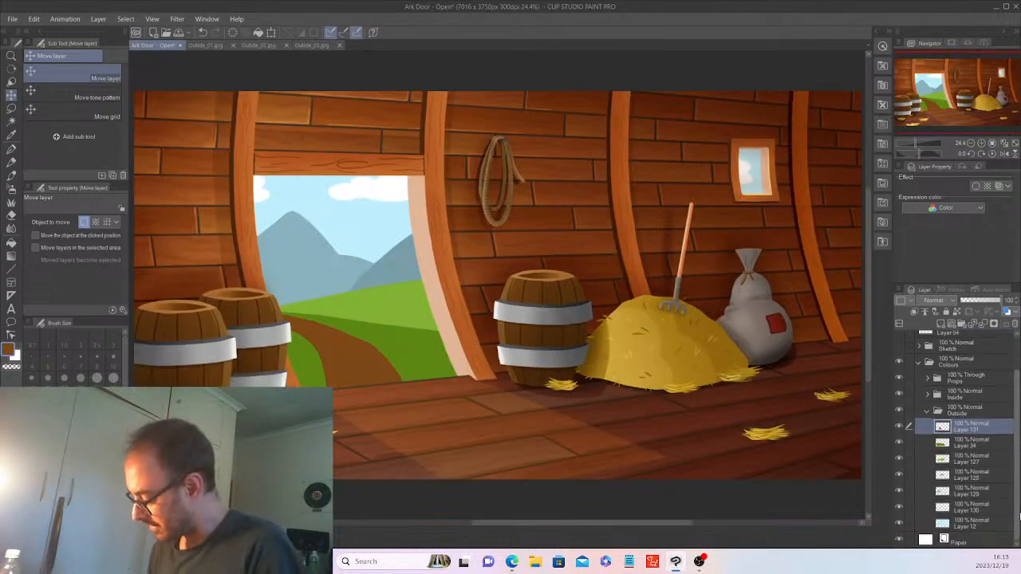
click(973, 523)
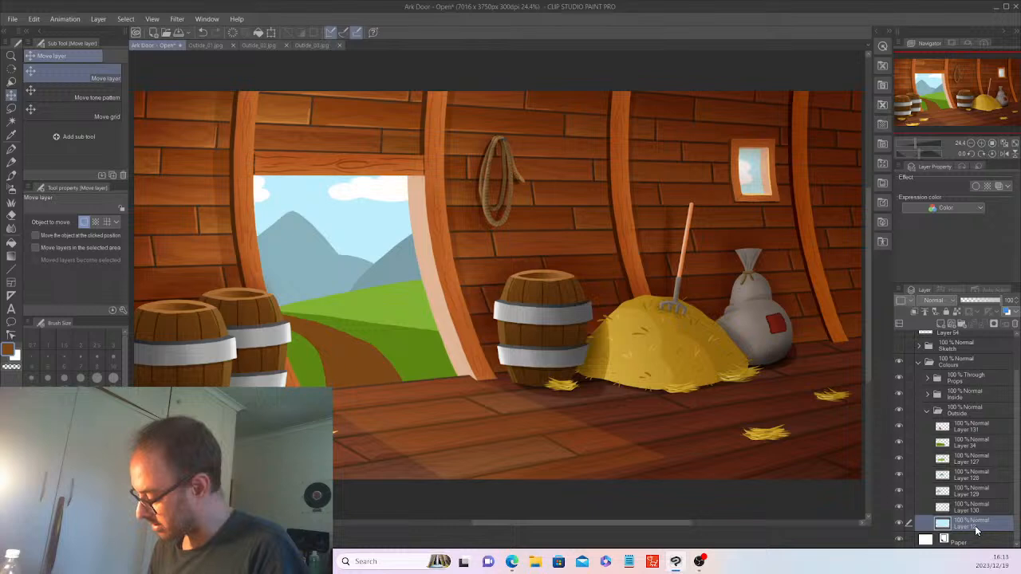
right_click(975, 524)
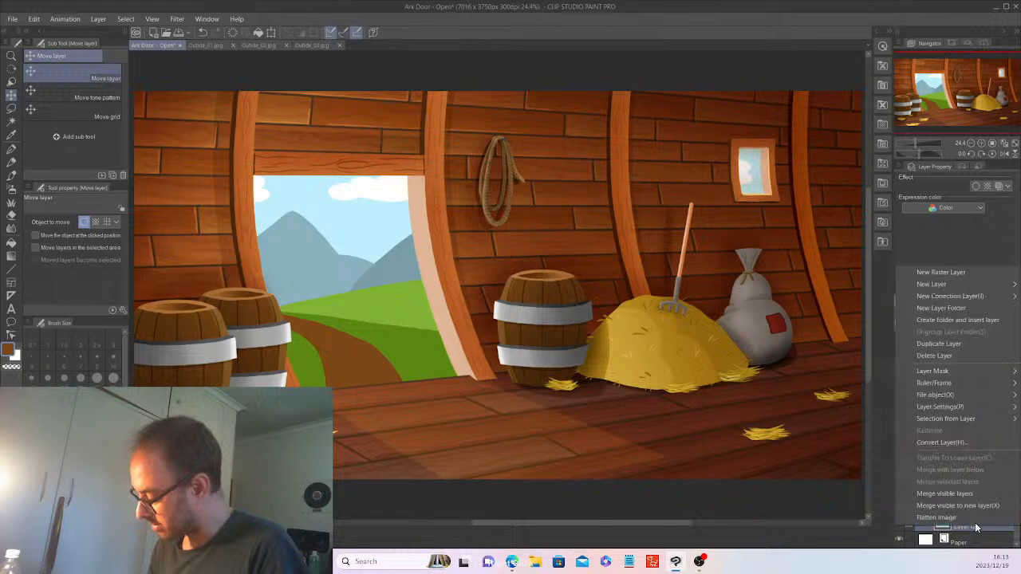
click(953, 344)
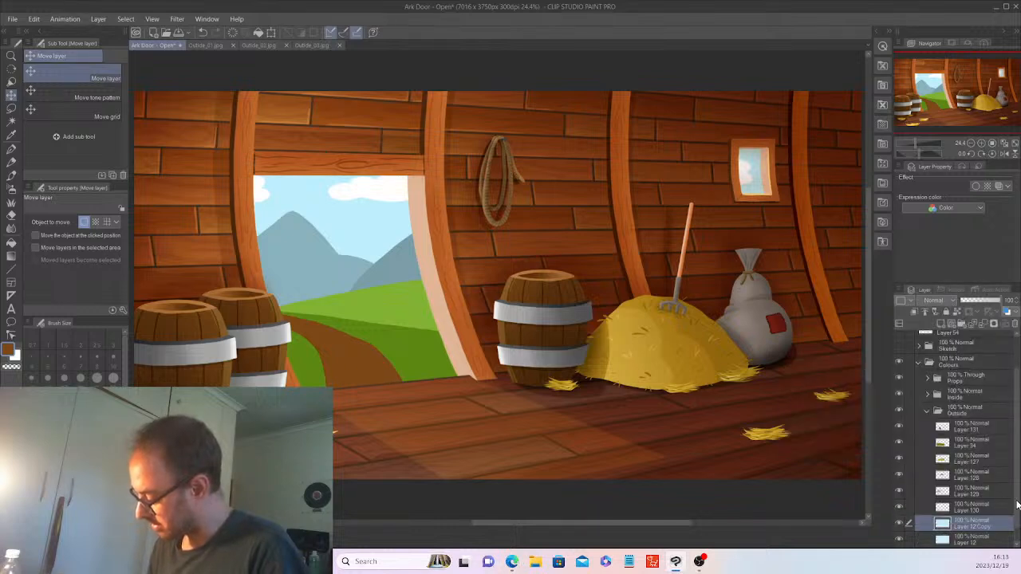
scroll(1013, 501, down, 1)
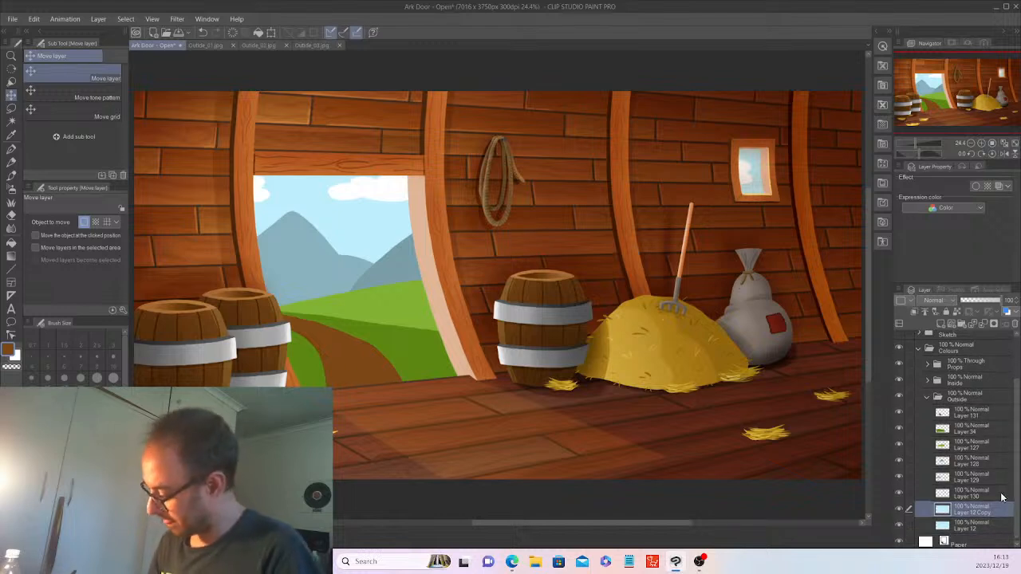
drag(900, 381, 899, 363)
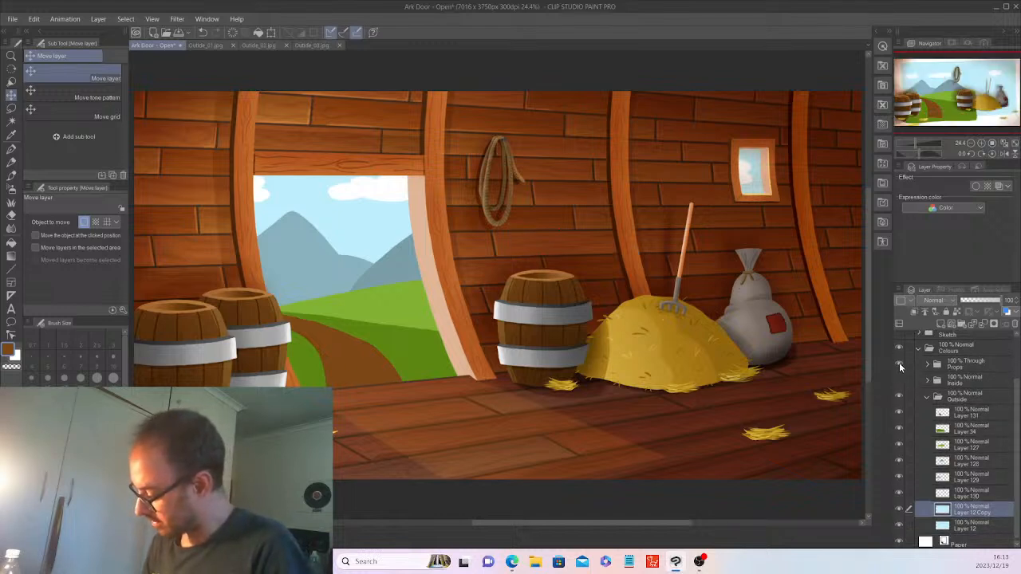
Auto-select the copied sky, fill it dark blue, and add a vertical dark-to-light blue gradient.
key(w)
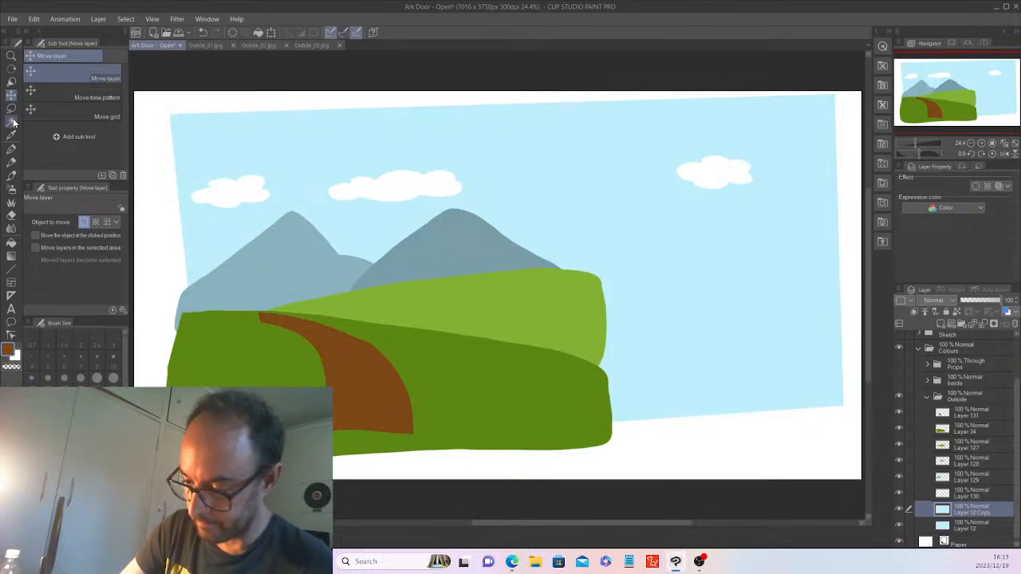
click(509, 130)
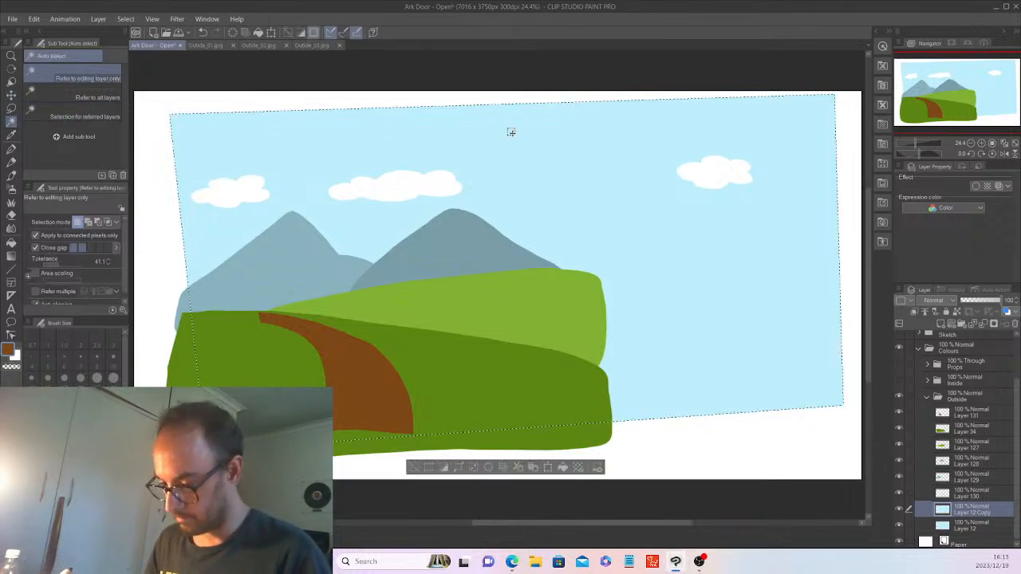
click(70, 494)
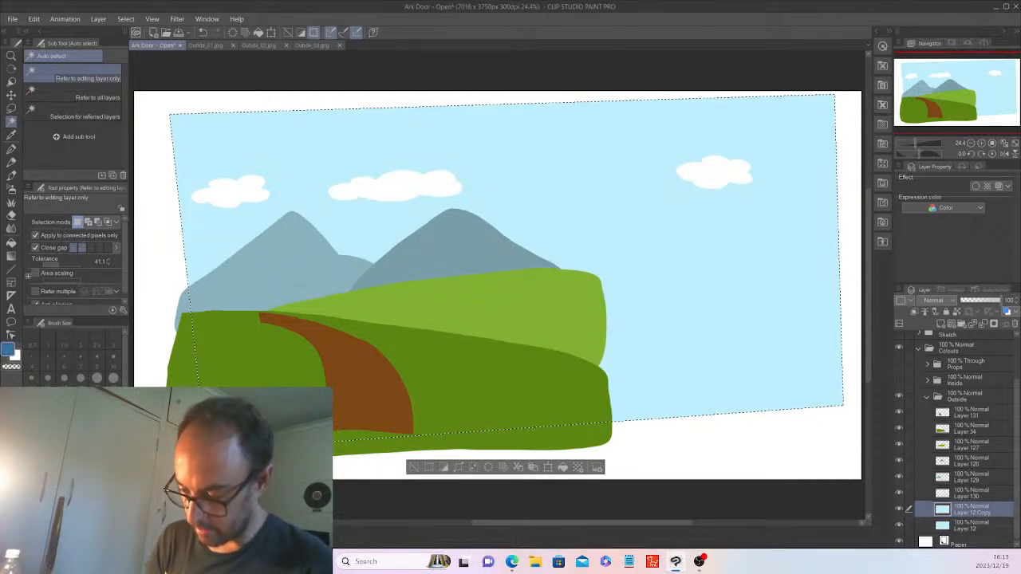
click(564, 457)
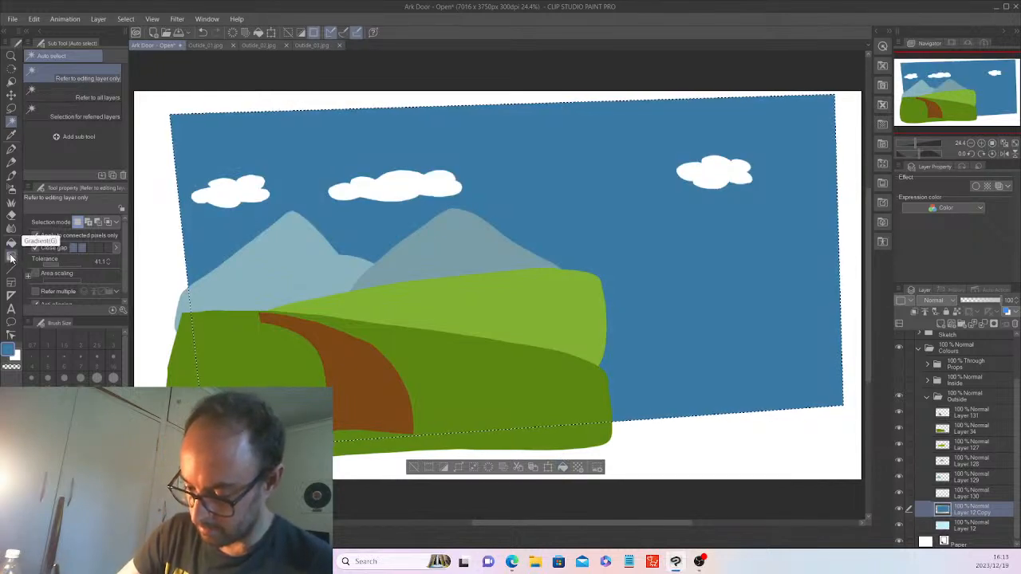
click(11, 255)
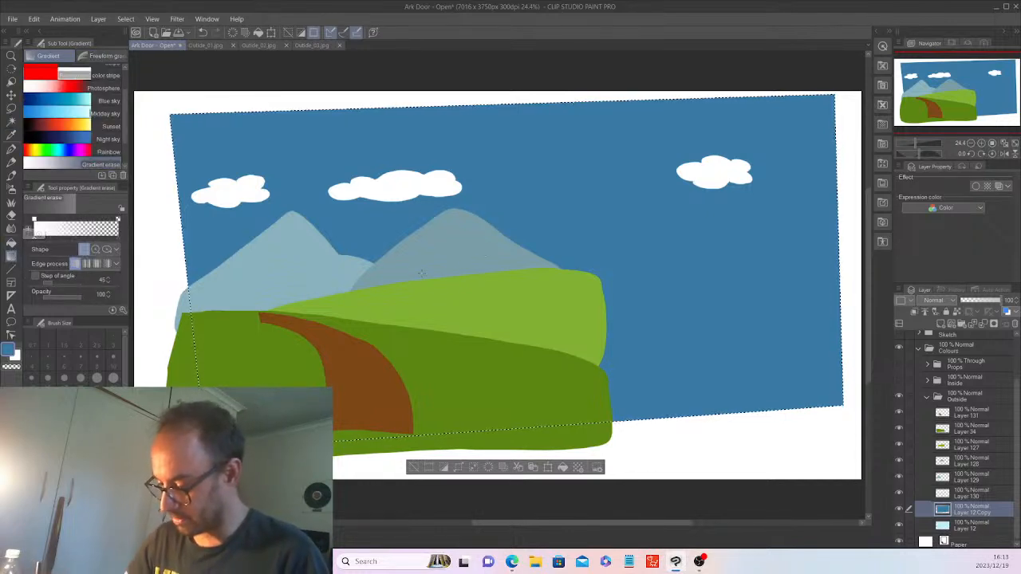
drag(415, 172, 420, 107)
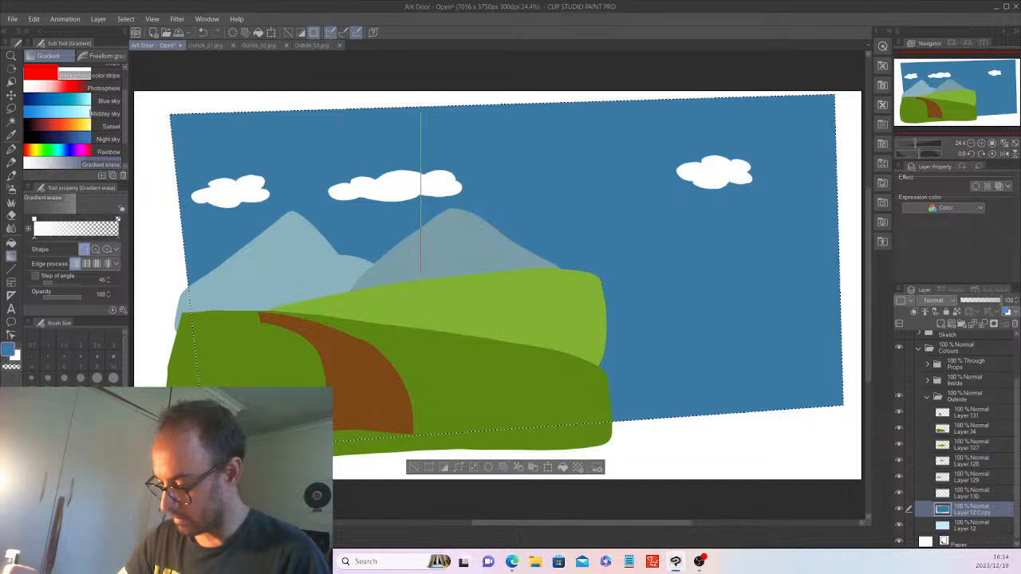
drag(421, 111, 419, 114)
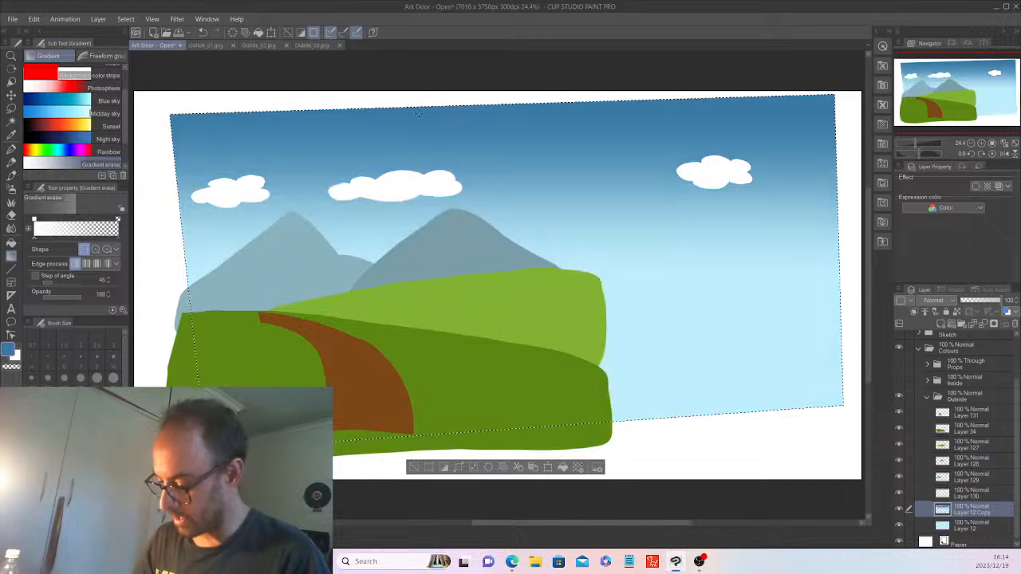
Clear the sky selection and show the ship interior folders again.
click(413, 467)
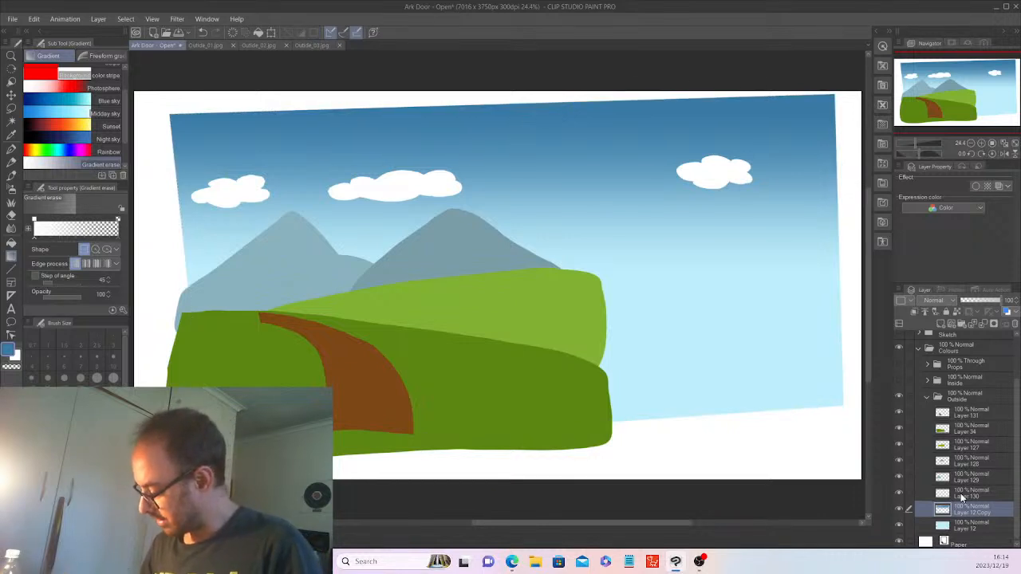
click(899, 363)
click(899, 379)
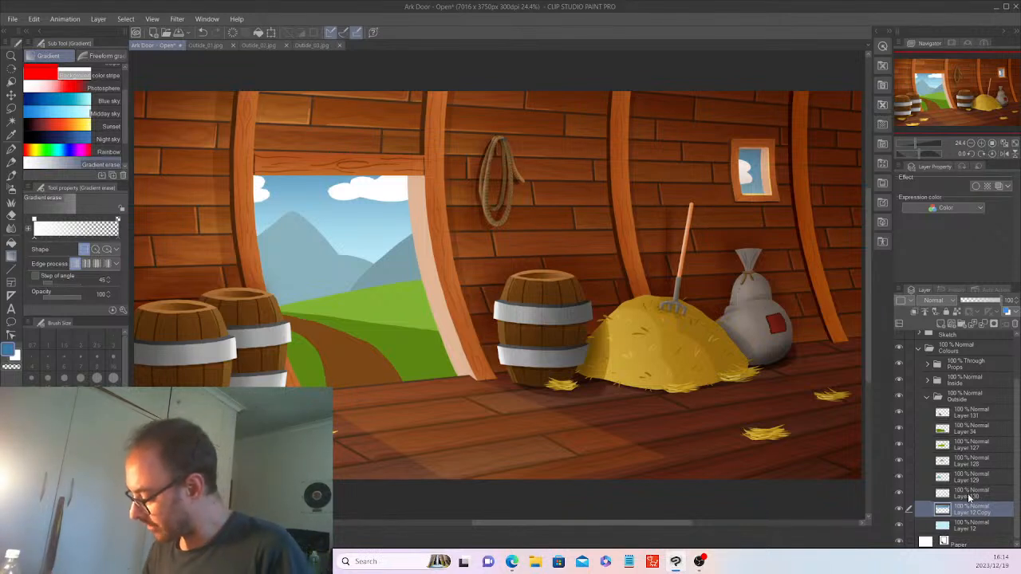
Set cloud Layer 130 to 64% opacity and view the Outside_03 reference.
click(974, 493)
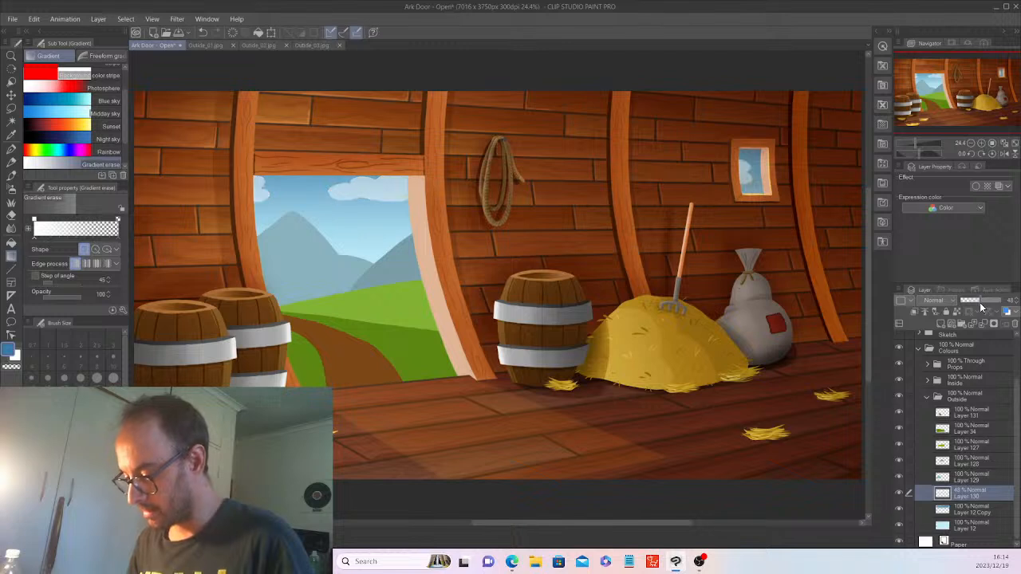
drag(978, 305, 985, 307)
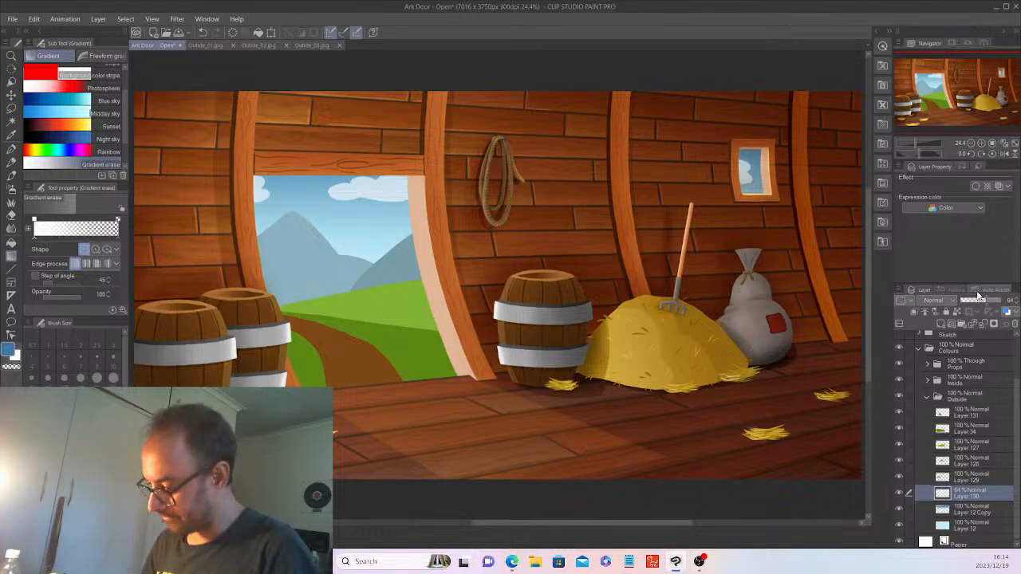
click(317, 46)
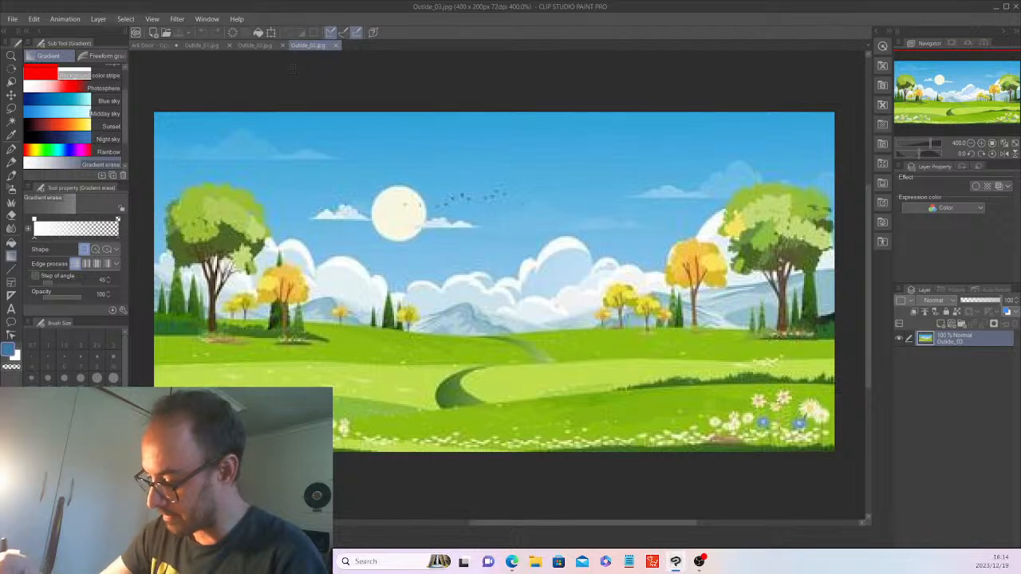
Back on Ark Door, hide Props and create a new layer folder named Sky.
click(154, 45)
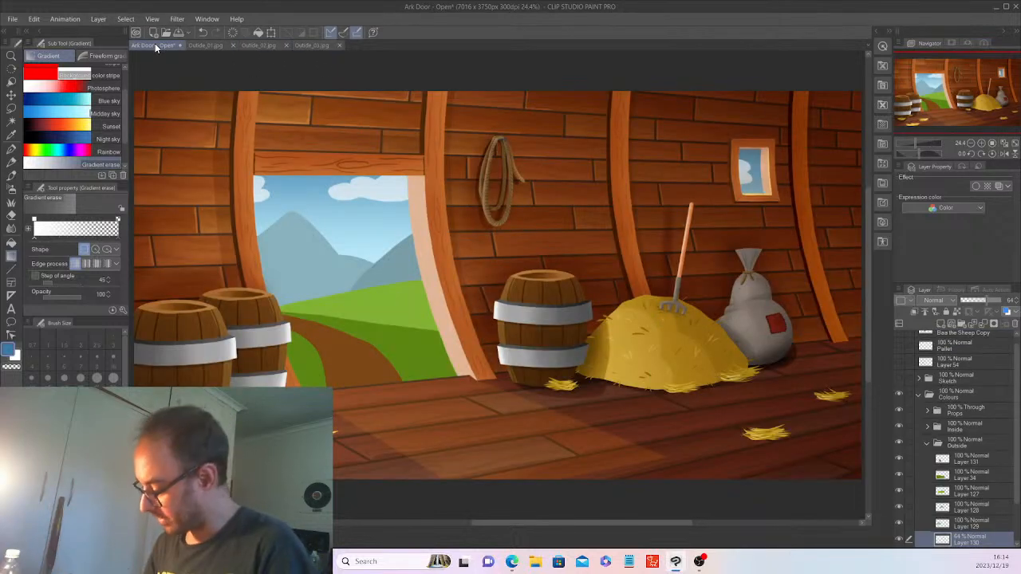
click(899, 412)
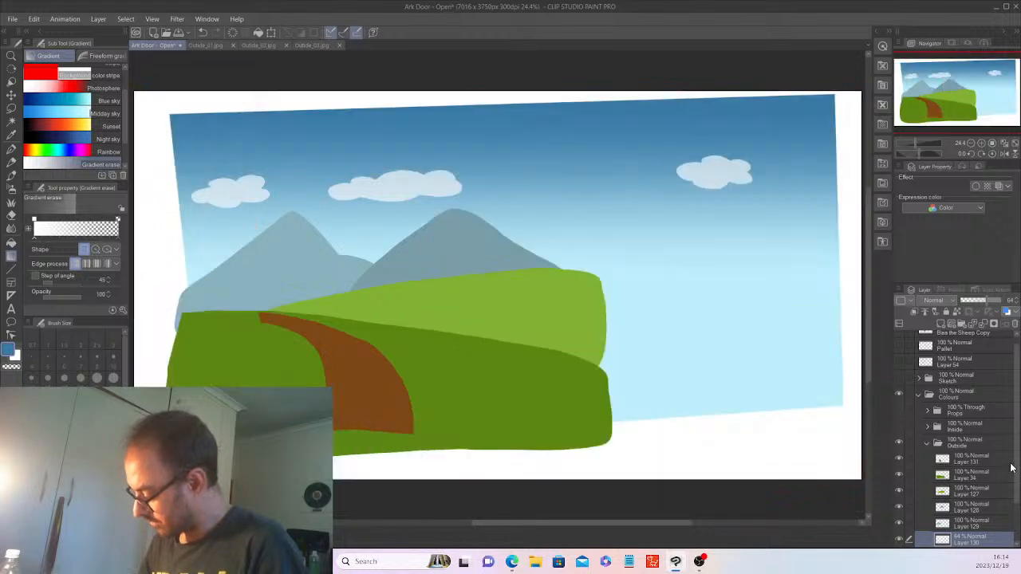
drag(1017, 467, 1017, 511)
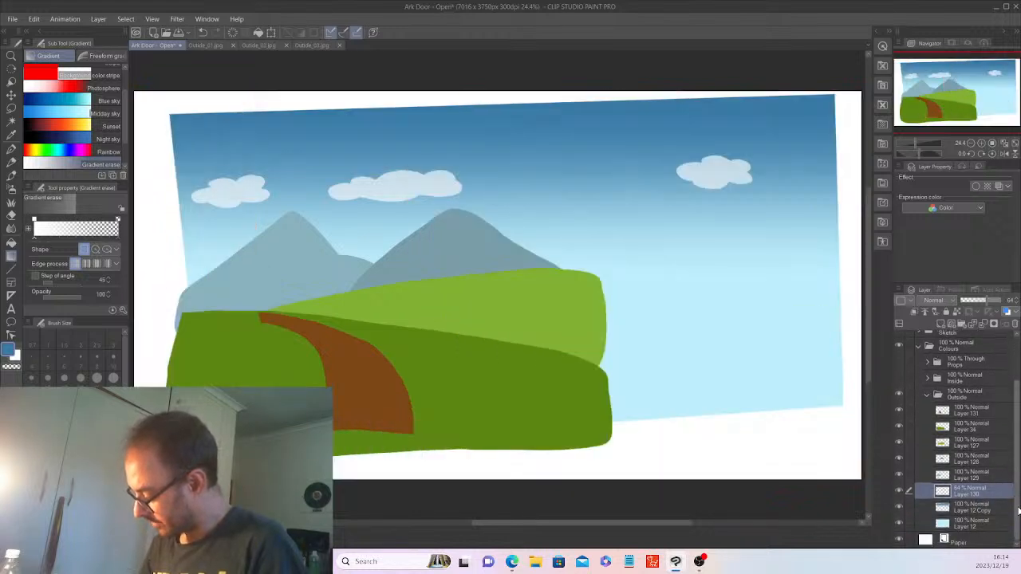
click(961, 325)
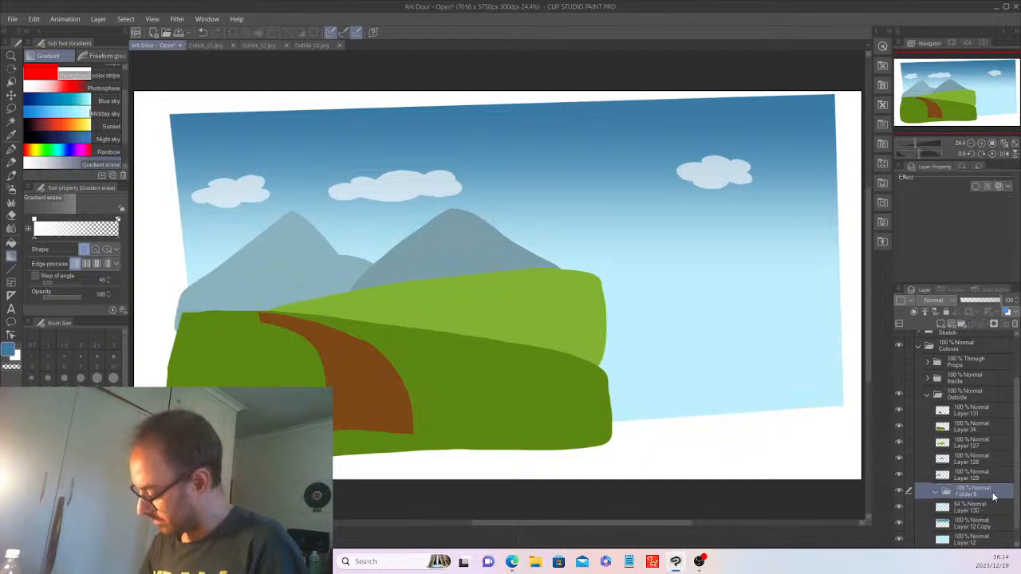
double_click(975, 485)
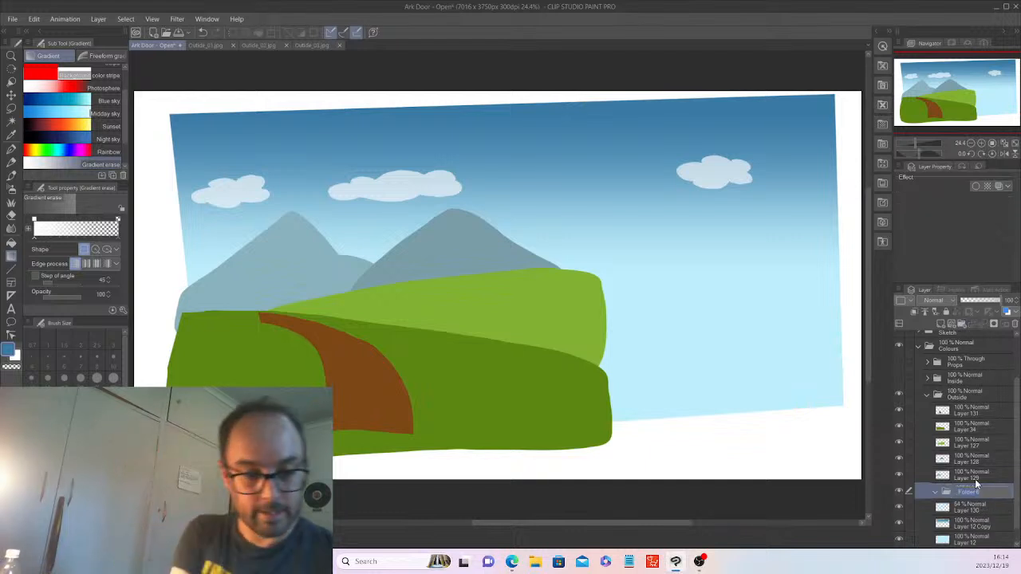
text(Sky)
key(Return)
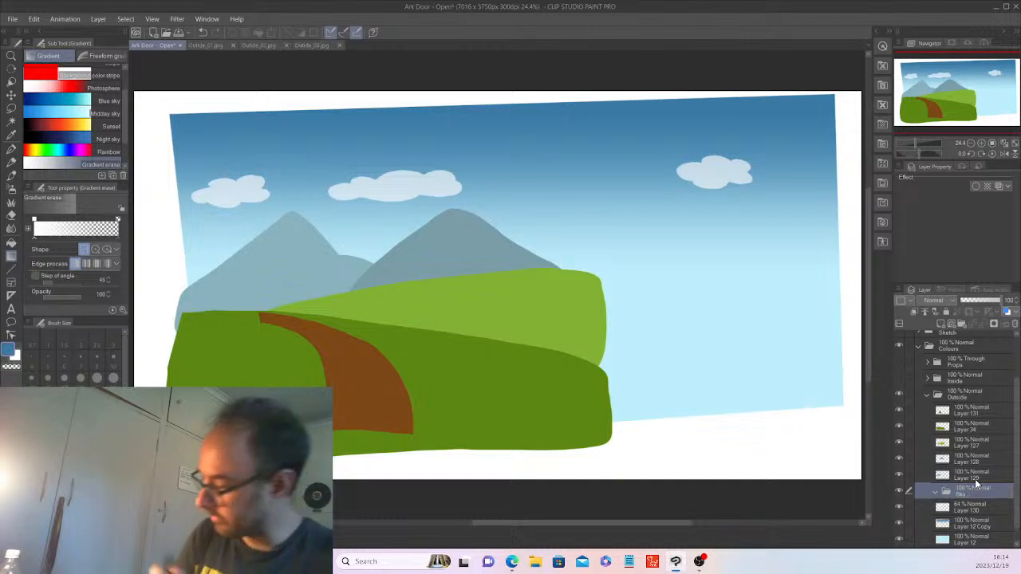
Move Layer 130, Layer 12 Copy and Layer 12 into the Sky folder.
scroll(1016, 501, down, 1)
click(986, 492)
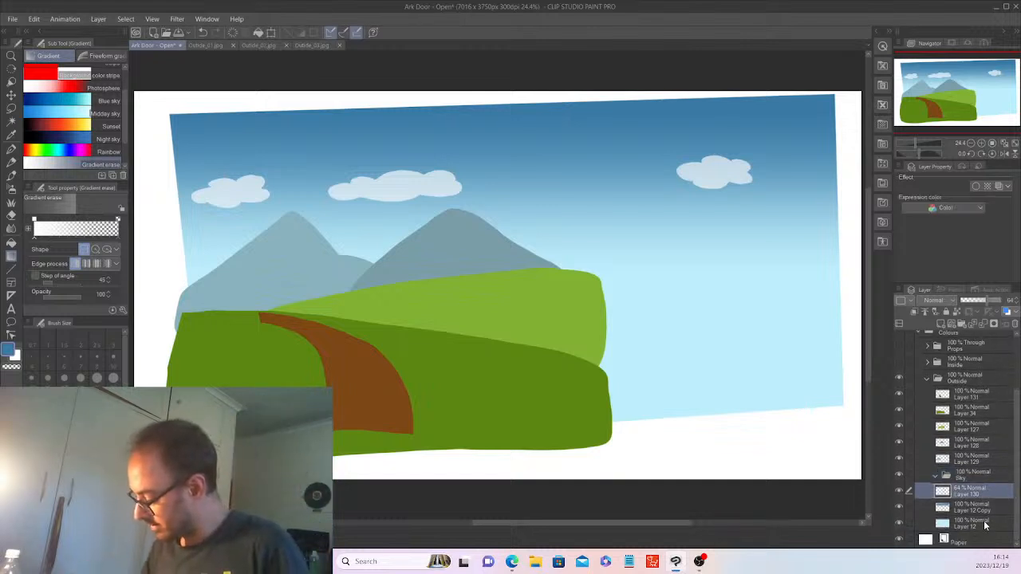
shift+click(985, 523)
drag(984, 492, 985, 476)
Rename Layer 130 to Cloud.
click(979, 494)
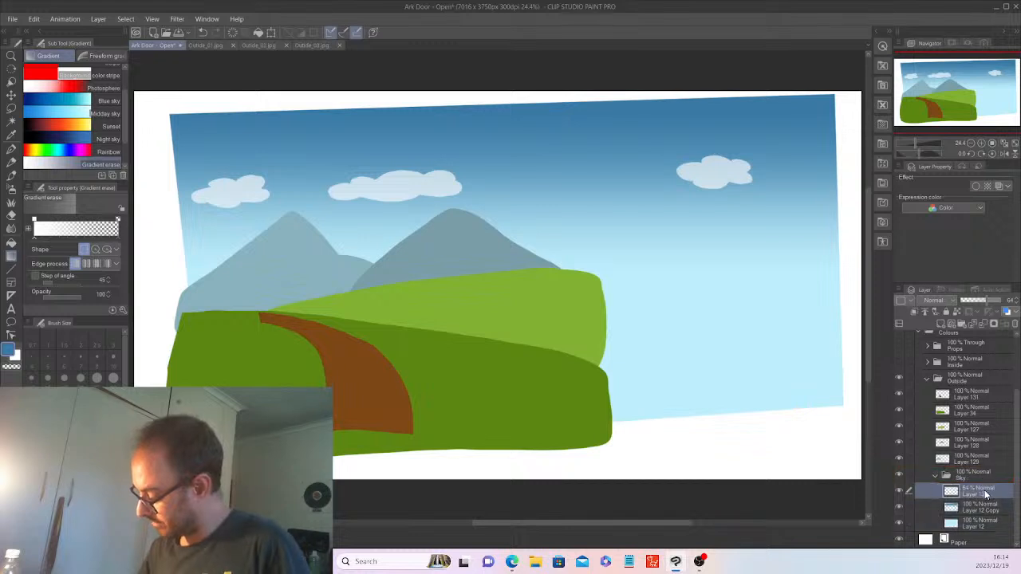
double_click(981, 495)
text(Cl)
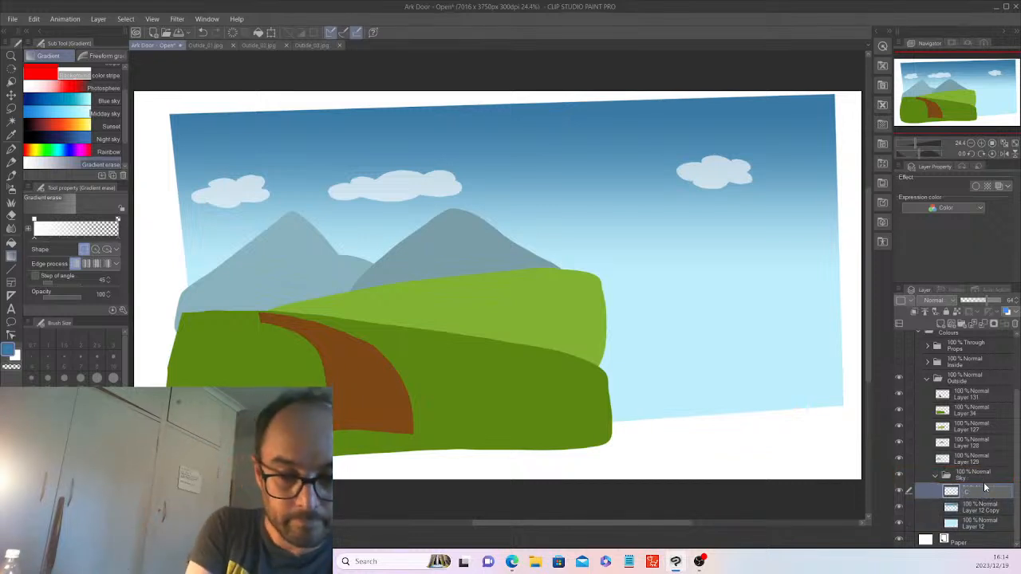
text(oud)
key(Return)
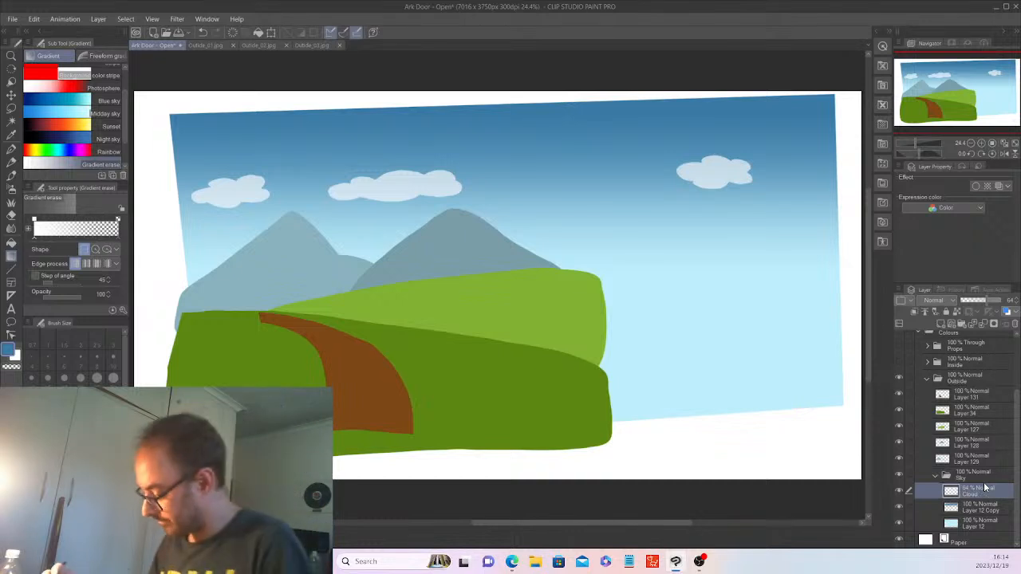
Auto-select the three clouds, add a layer above, and airbrush soft white highlights inside them.
click(11, 120)
click(237, 190)
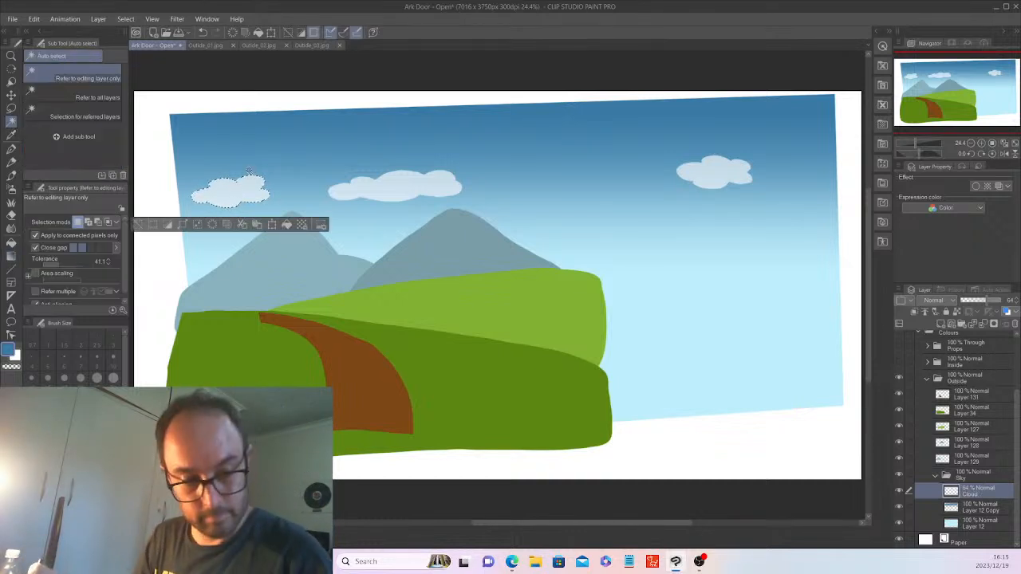
shift+click(416, 185)
shift+click(714, 163)
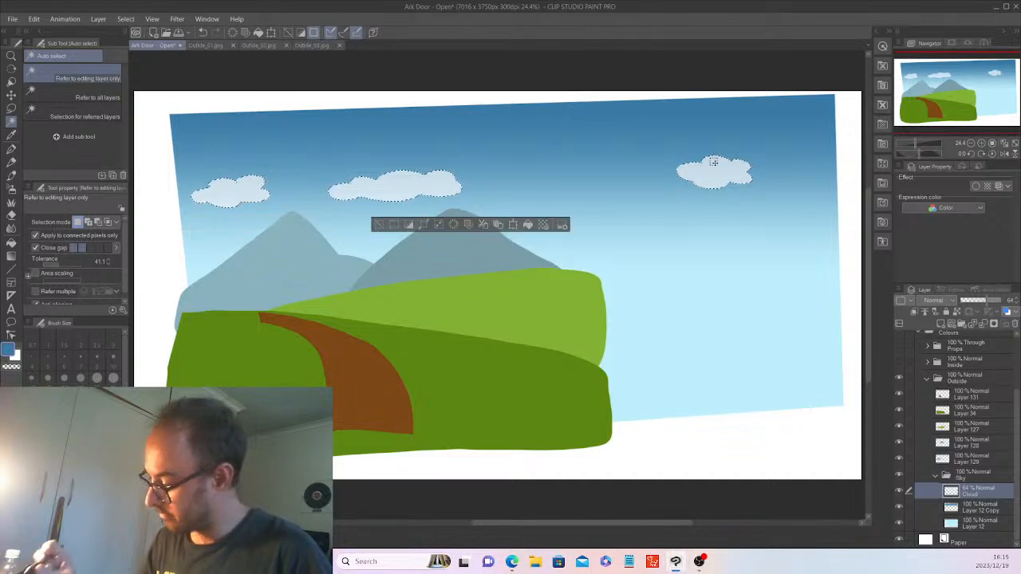
click(941, 324)
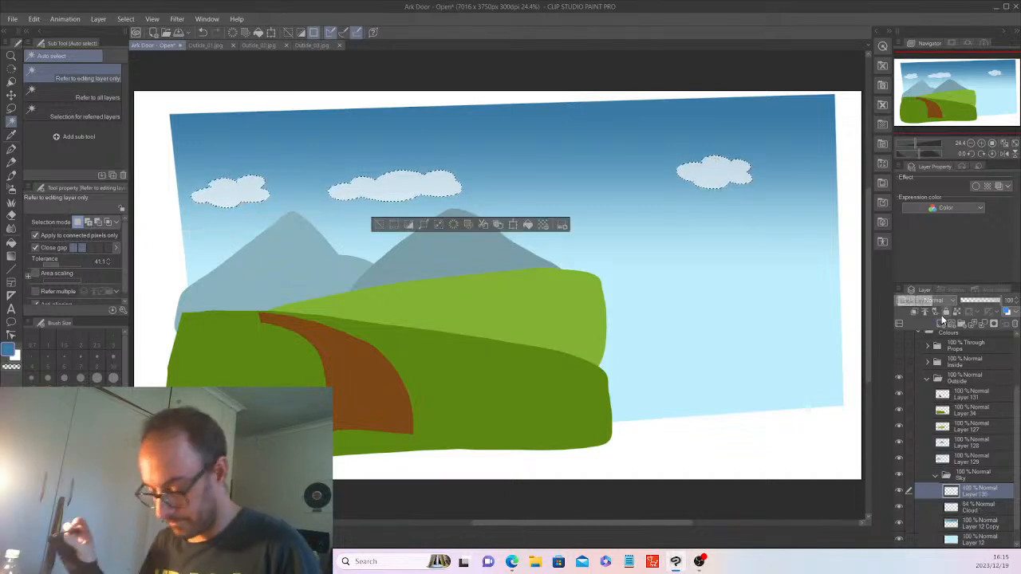
click(12, 216)
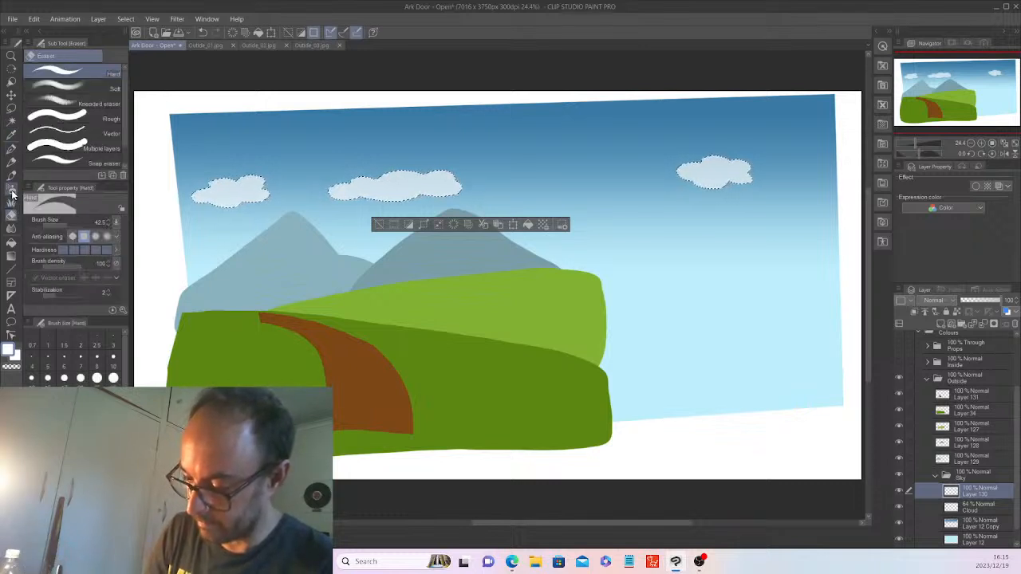
click(11, 188)
scroll(331, 197, up, 1)
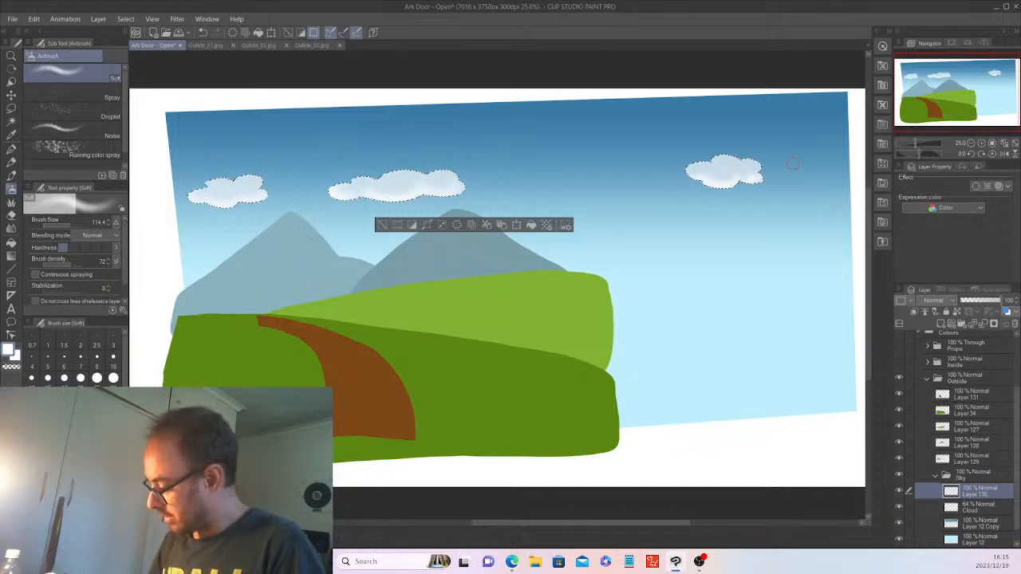
Add a layer beneath Layer 130, airbrush dark blue cloud shadows at 55% opacity, and deselect.
click(956, 316)
mouse_move(975, 491)
mouse_down()
mouse_move(984, 516)
mouse_move(984, 496)
mouse_up()
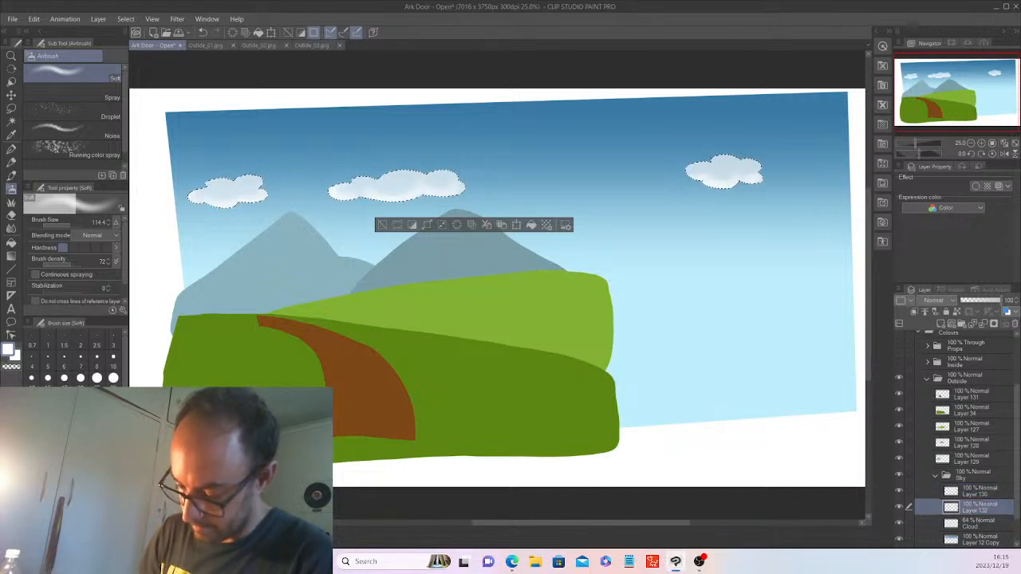
click(64, 478)
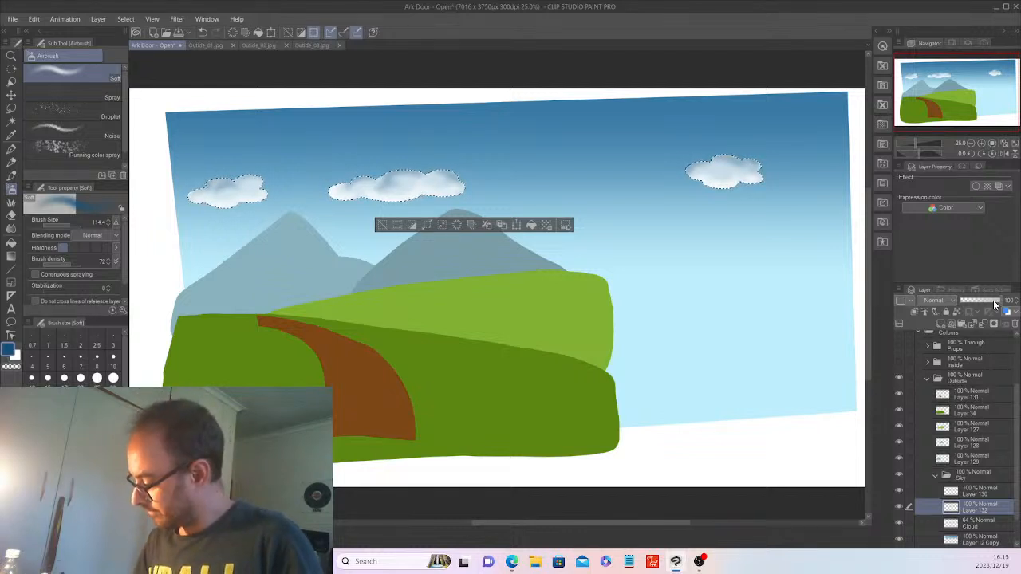
drag(995, 304, 984, 306)
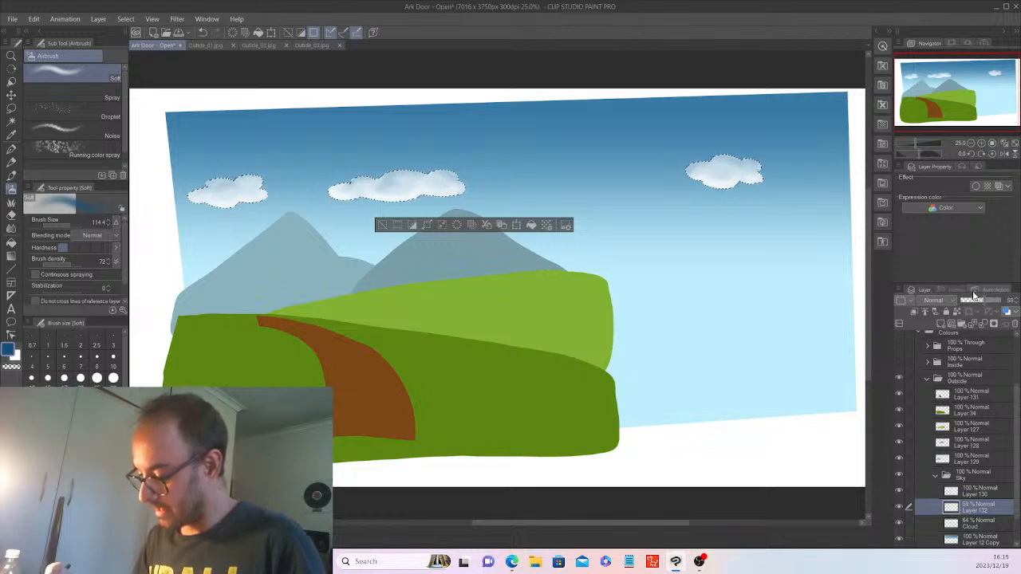
key(ctrl+d)
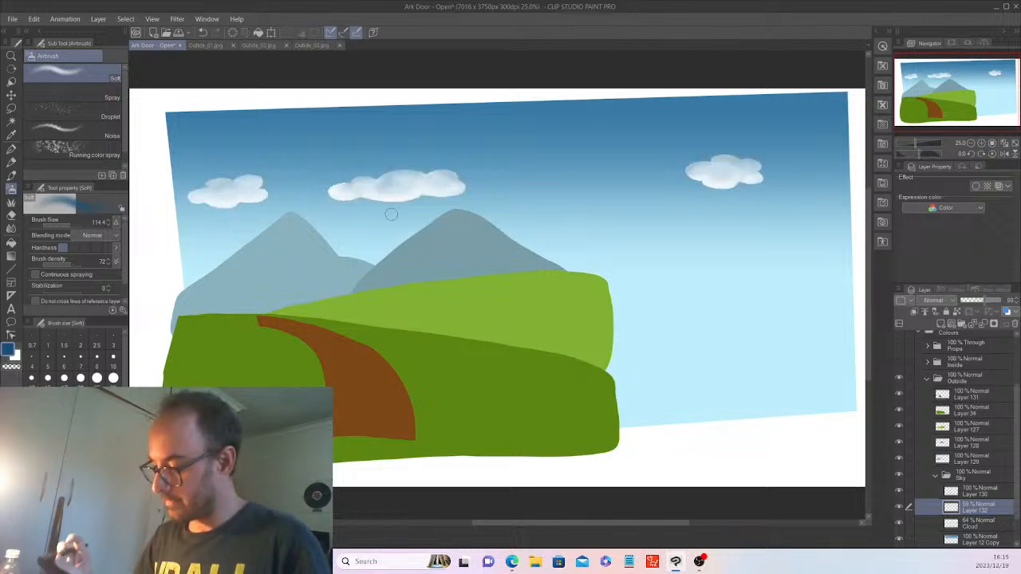
Collapse the Sky folder and make the Inside and Props folders visible again.
click(935, 476)
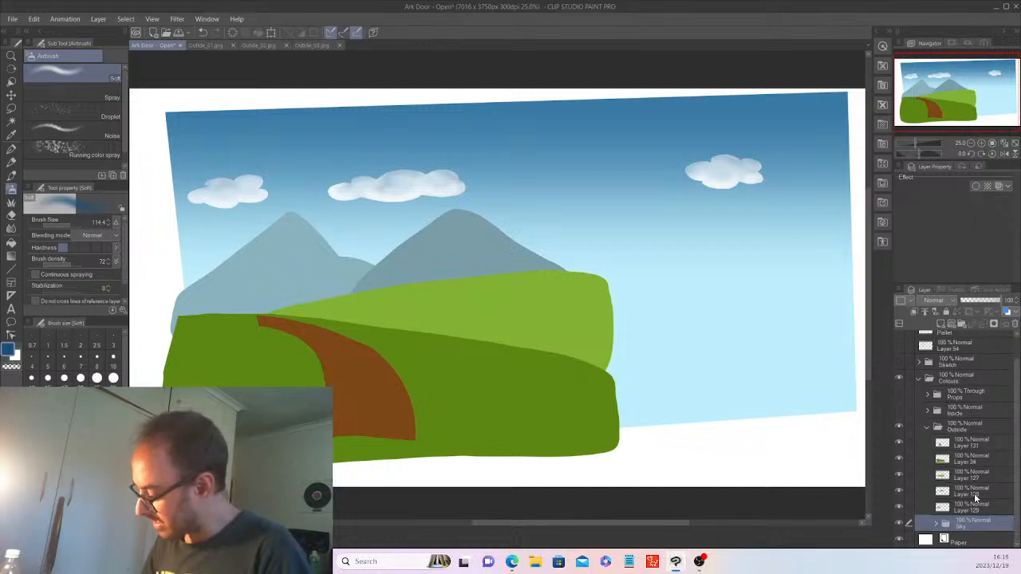
click(899, 409)
click(898, 394)
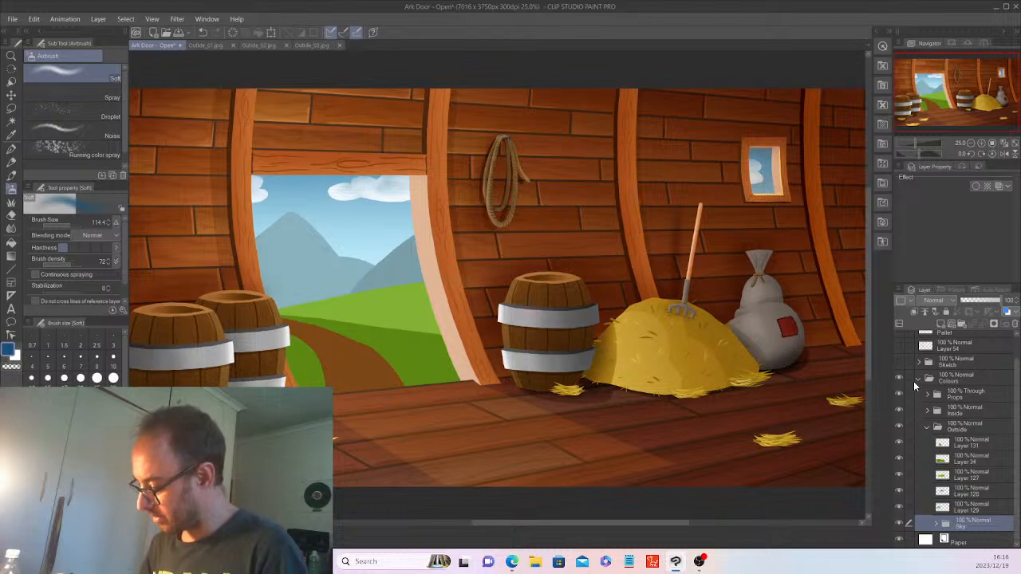
Set the Cloud layer inside the Sky folder to 76% opacity.
click(930, 524)
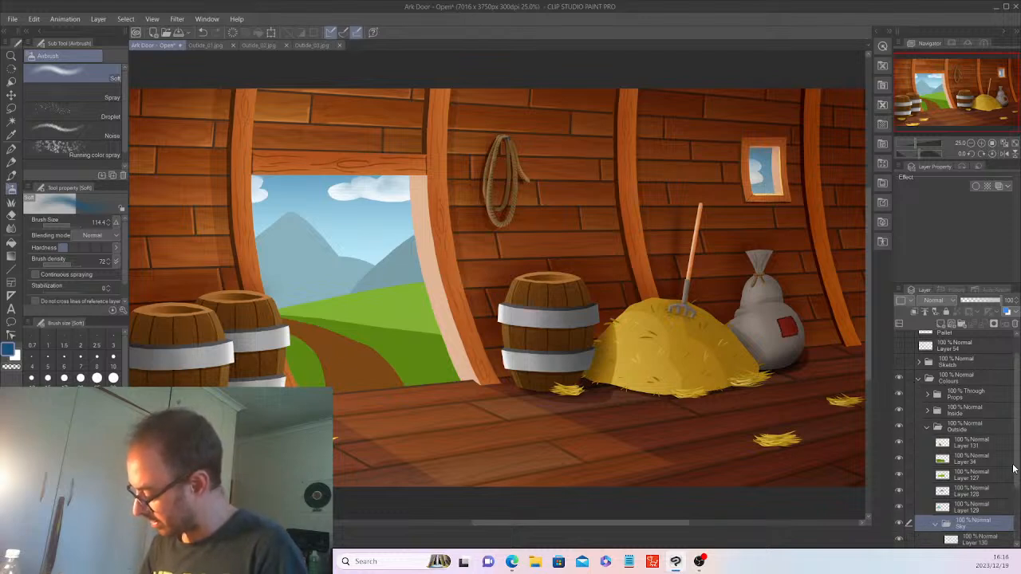
scroll(987, 492, down, 3)
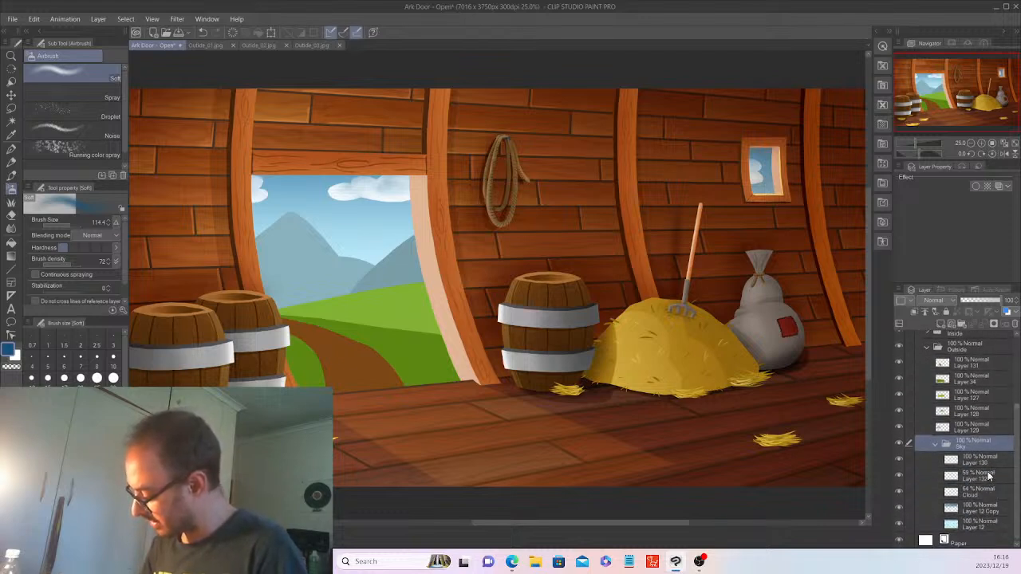
click(977, 490)
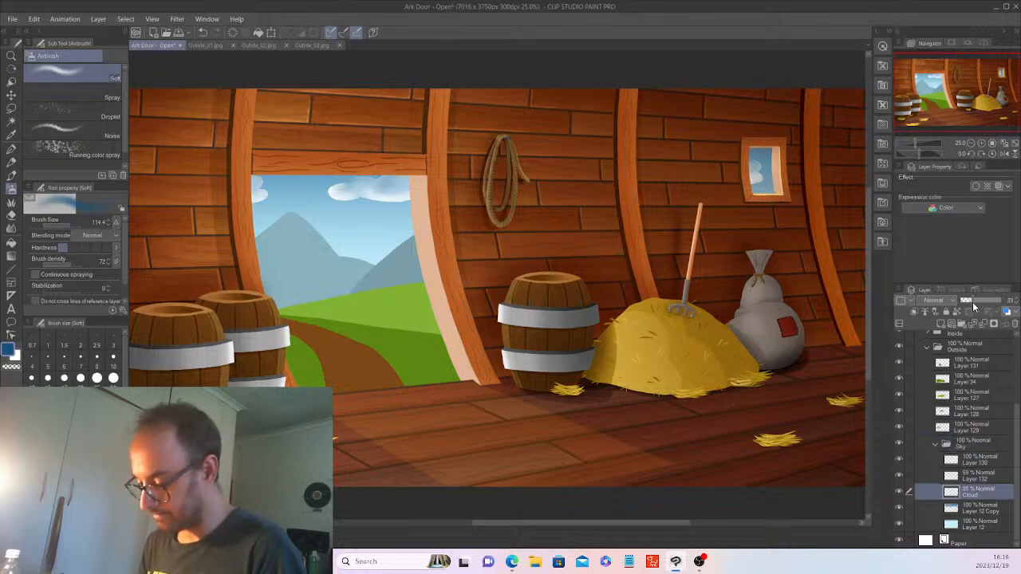
drag(972, 302, 1015, 304)
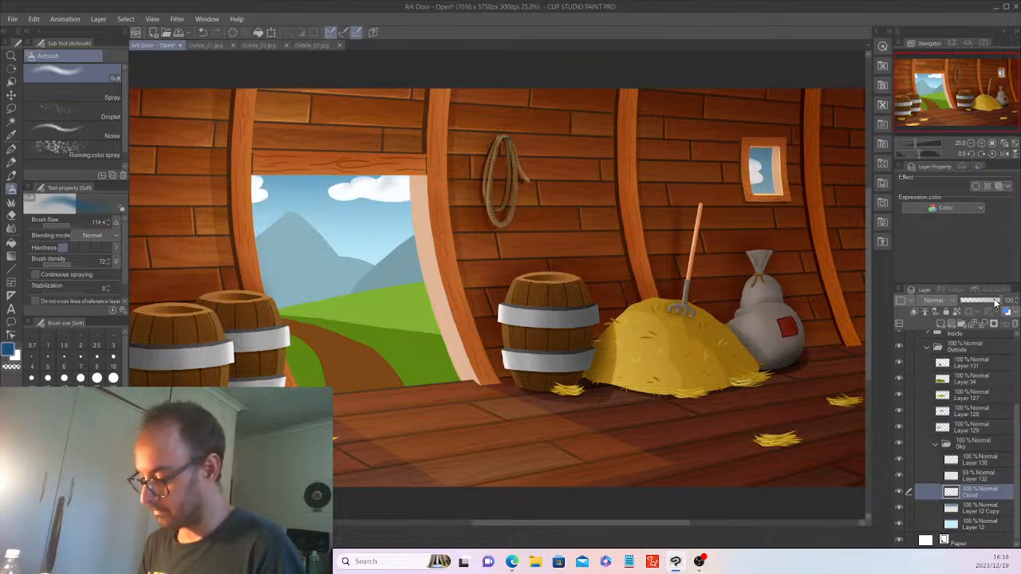
click(993, 304)
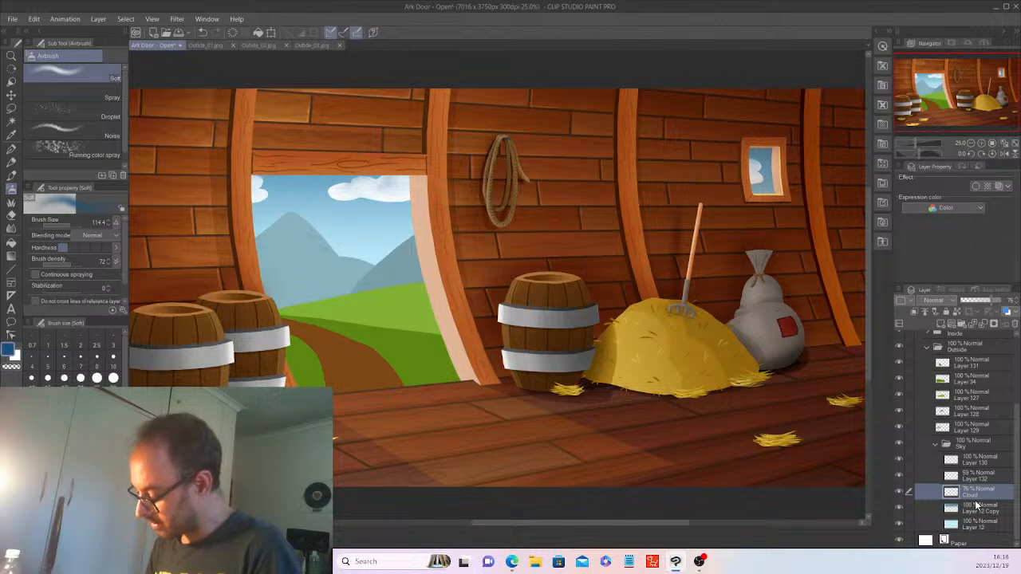
click(936, 444)
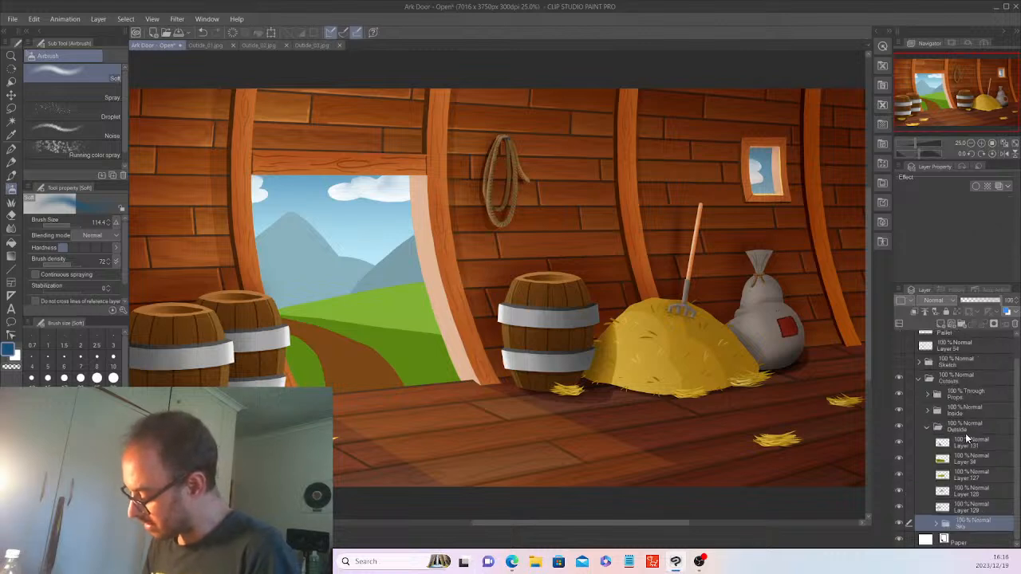
Create a new folder above Layer 128 named 'Mountains'.
click(965, 485)
click(964, 325)
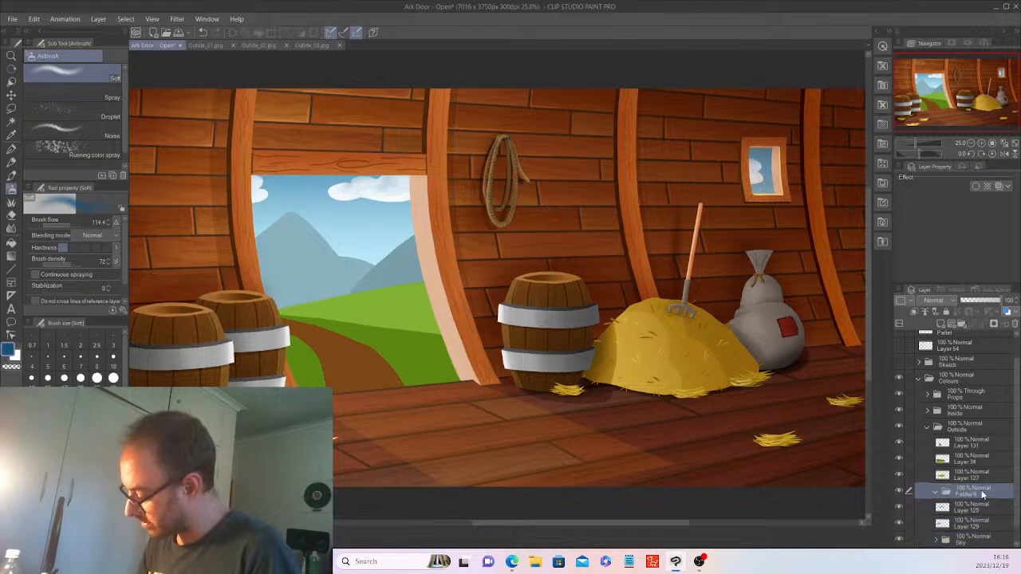
double_click(966, 494)
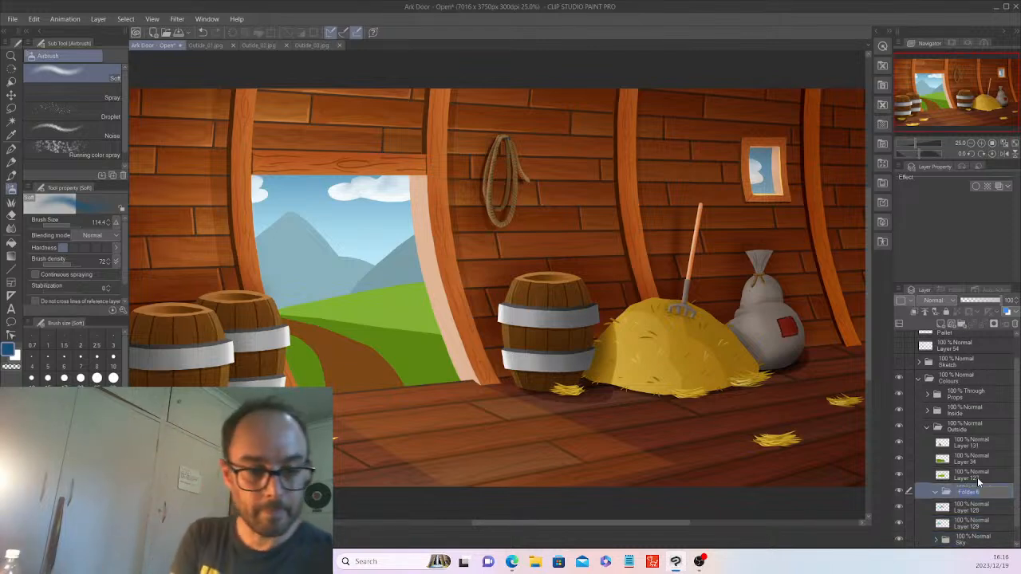
text(Mountain)
key(Return)
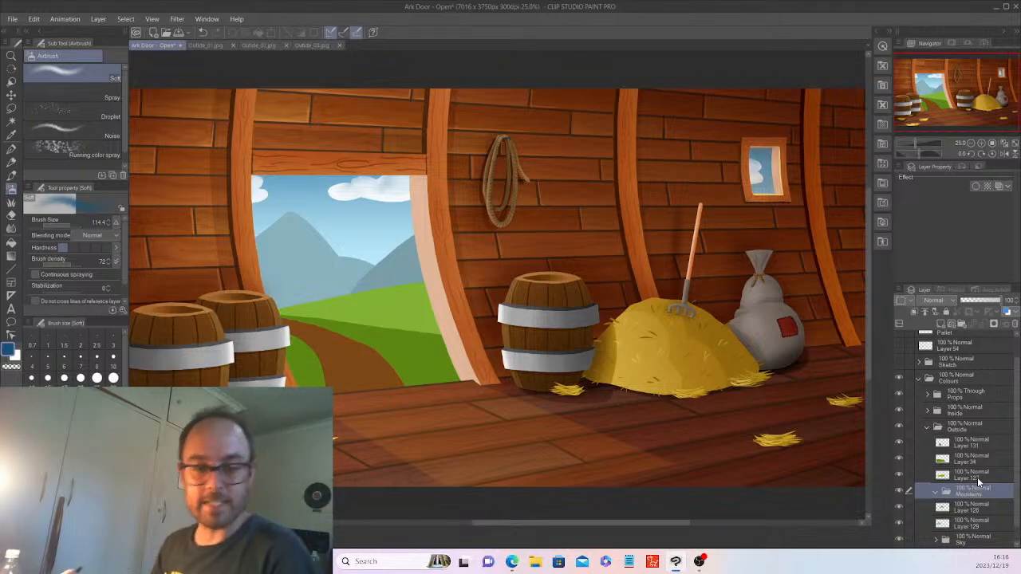
Move Layers 128 and 129 into the Mountains folder, then view the Outside_03 reference.
click(970, 508)
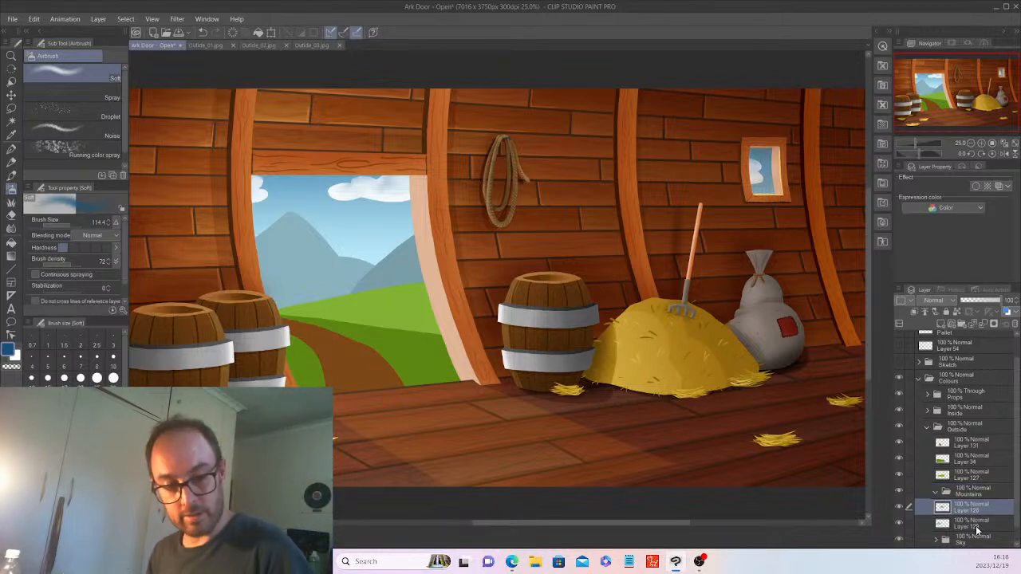
ctrl+click(974, 526)
drag(976, 506, 975, 491)
scroll(1017, 486, down, 1)
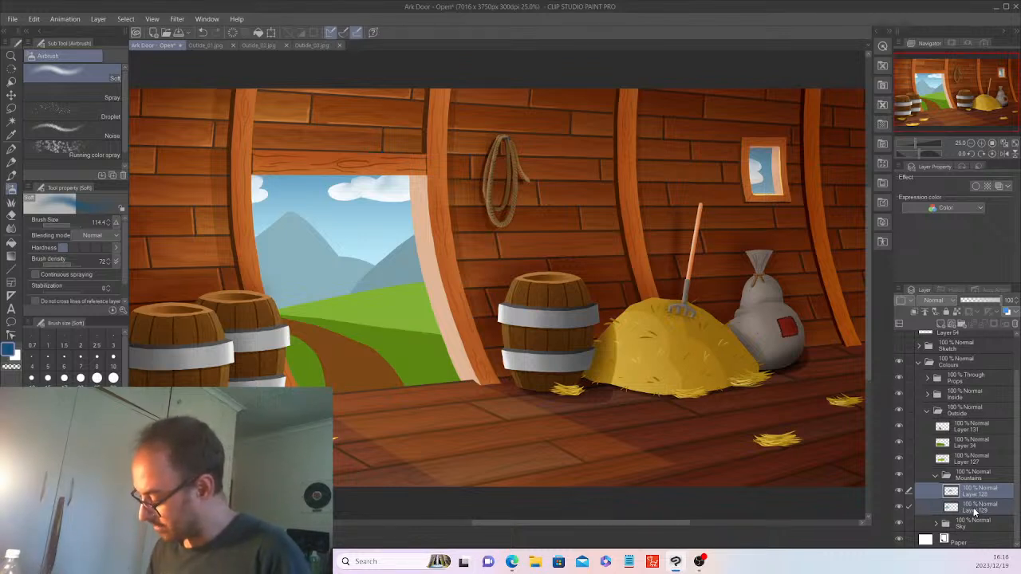
click(973, 508)
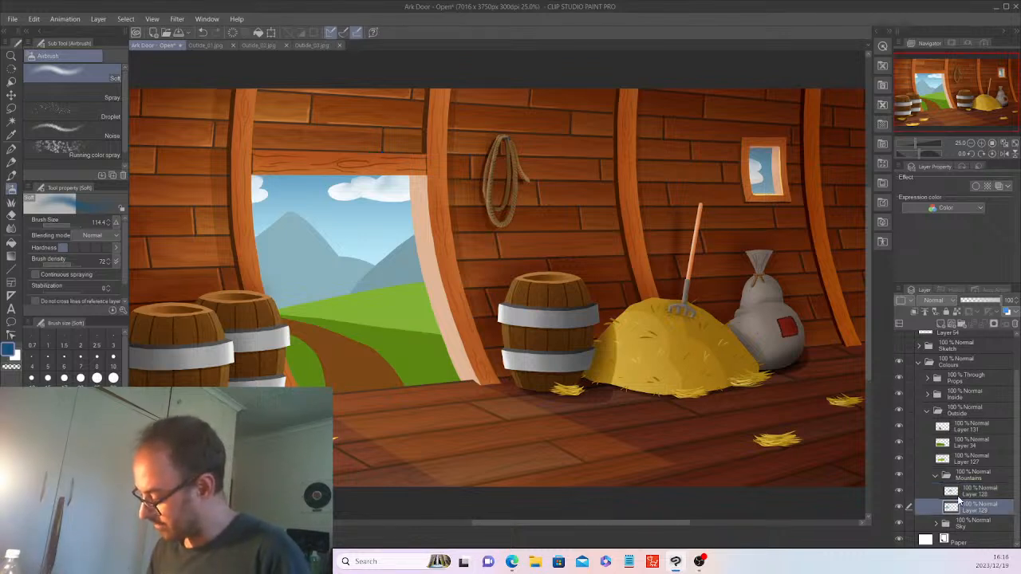
click(899, 490)
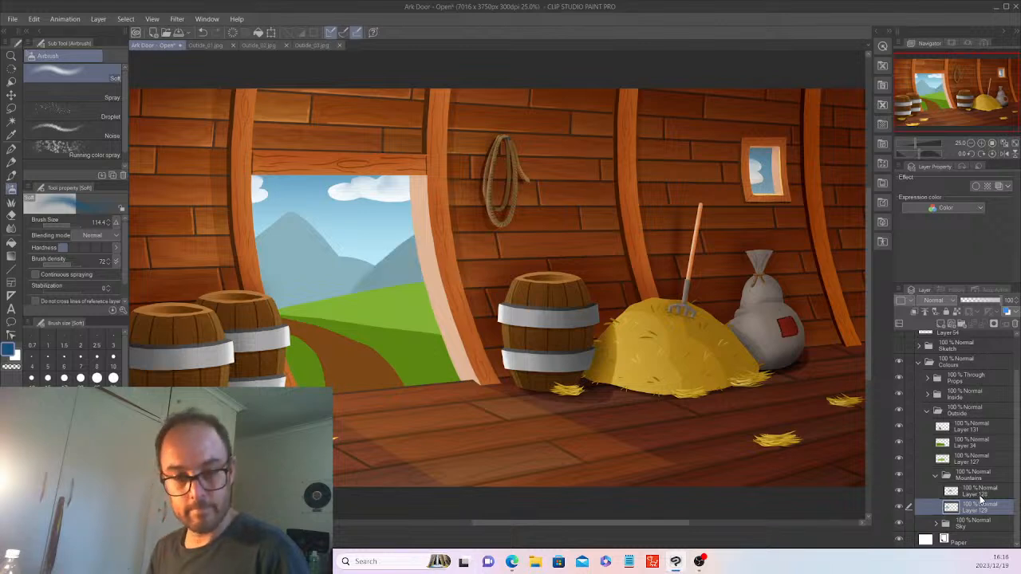
click(975, 490)
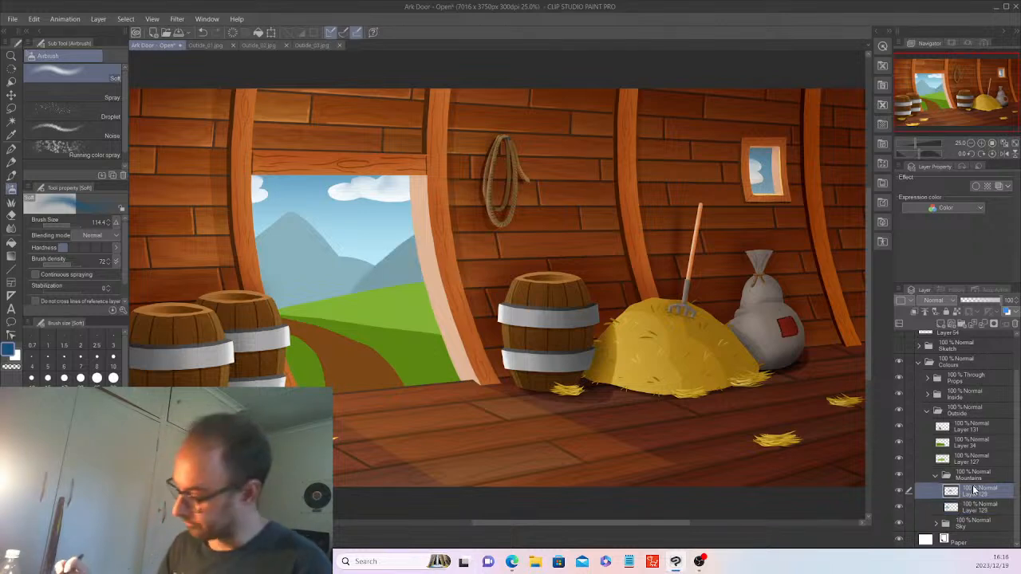
click(306, 45)
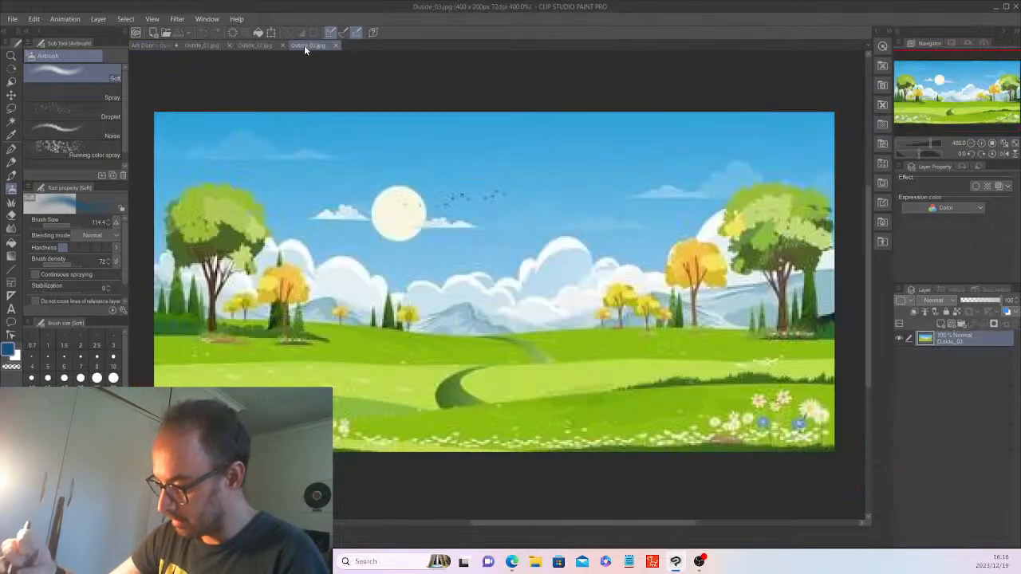
click(248, 47)
click(192, 46)
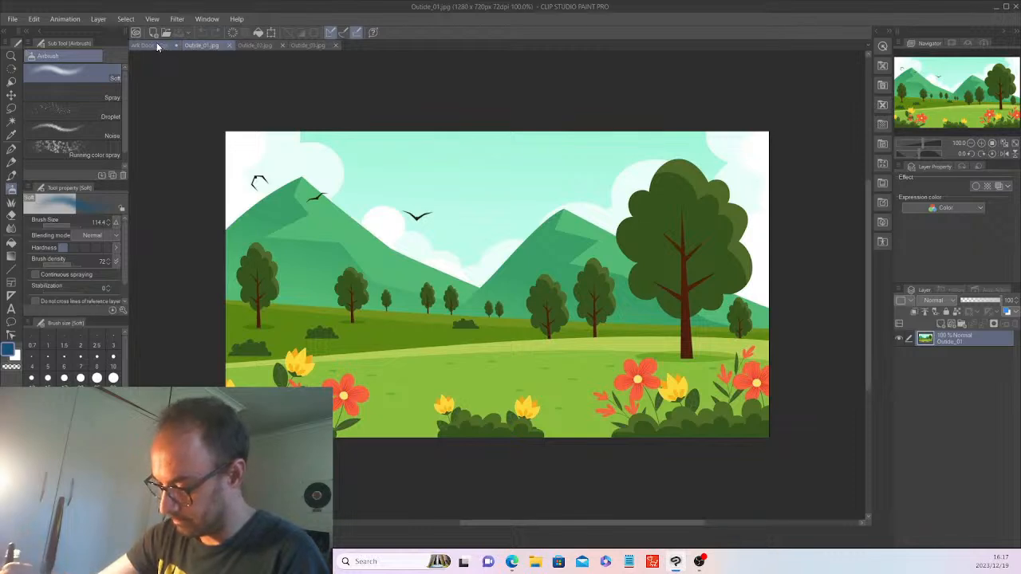
click(155, 44)
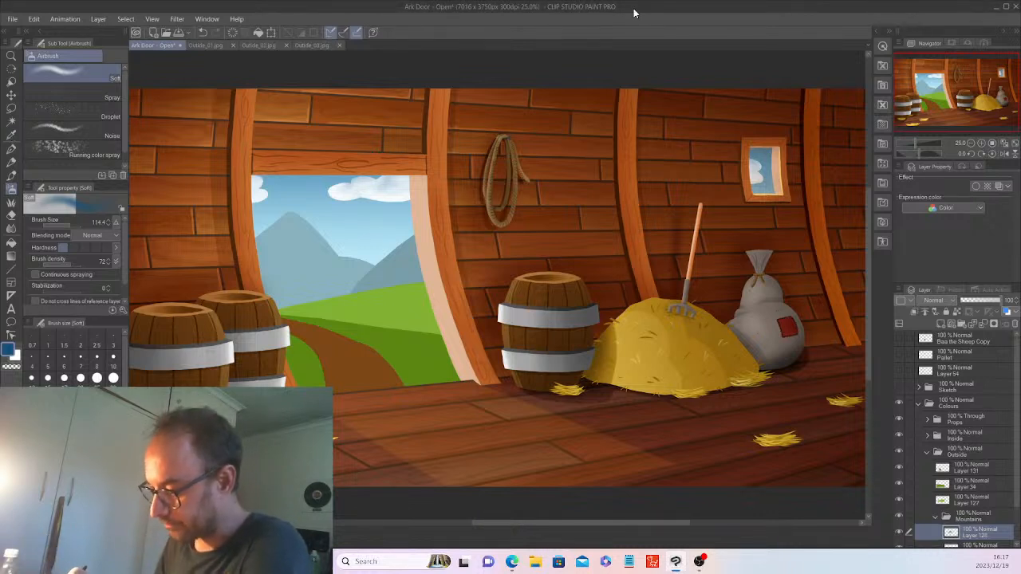
scroll(981, 478, down, 2)
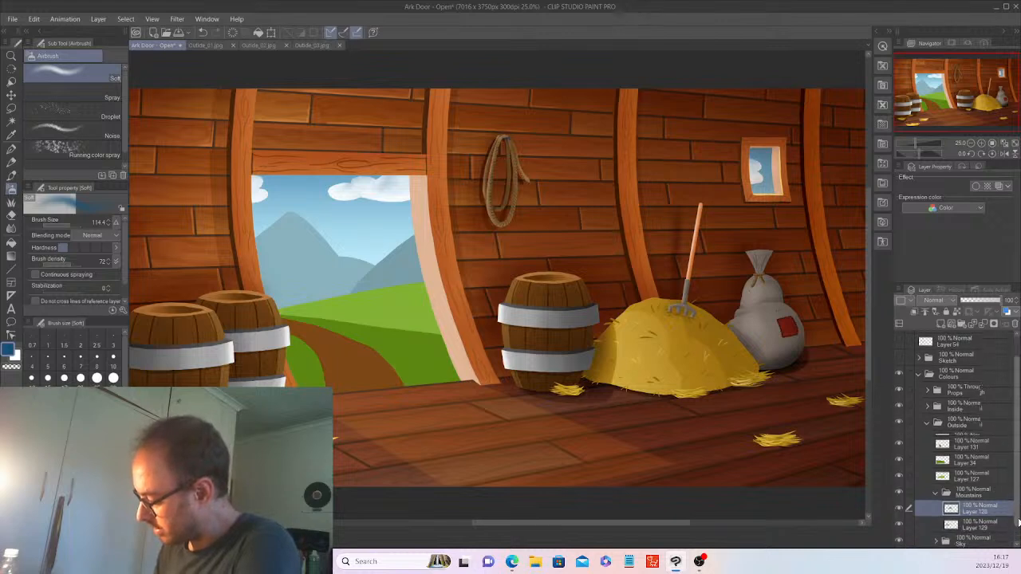
click(11, 122)
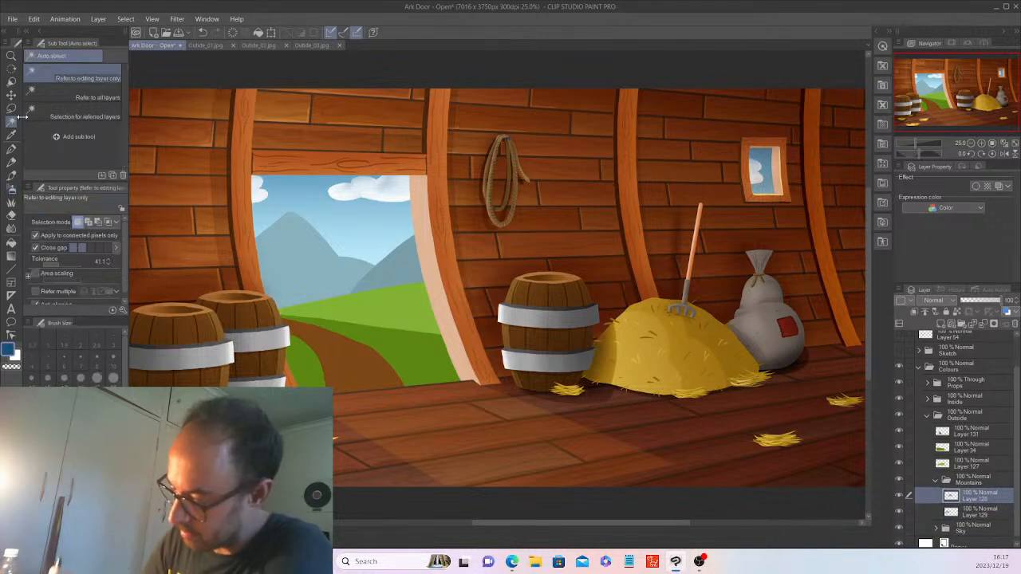
click(402, 266)
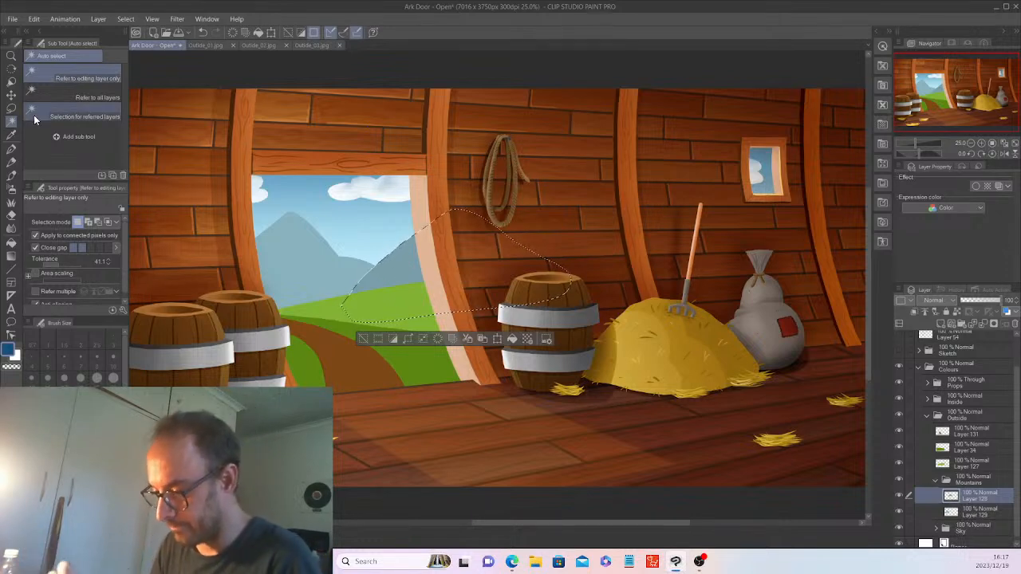
click(205, 44)
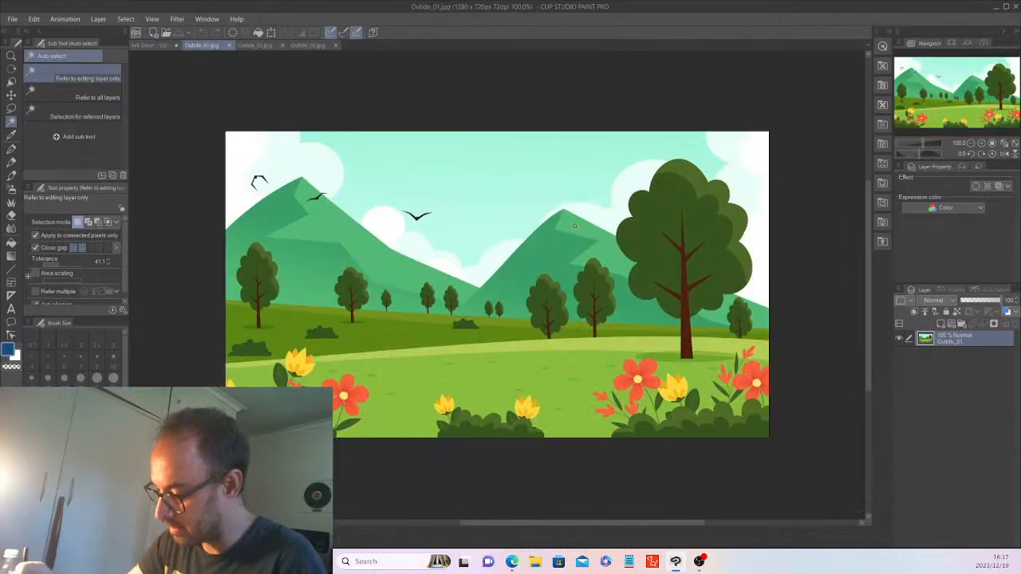
click(306, 45)
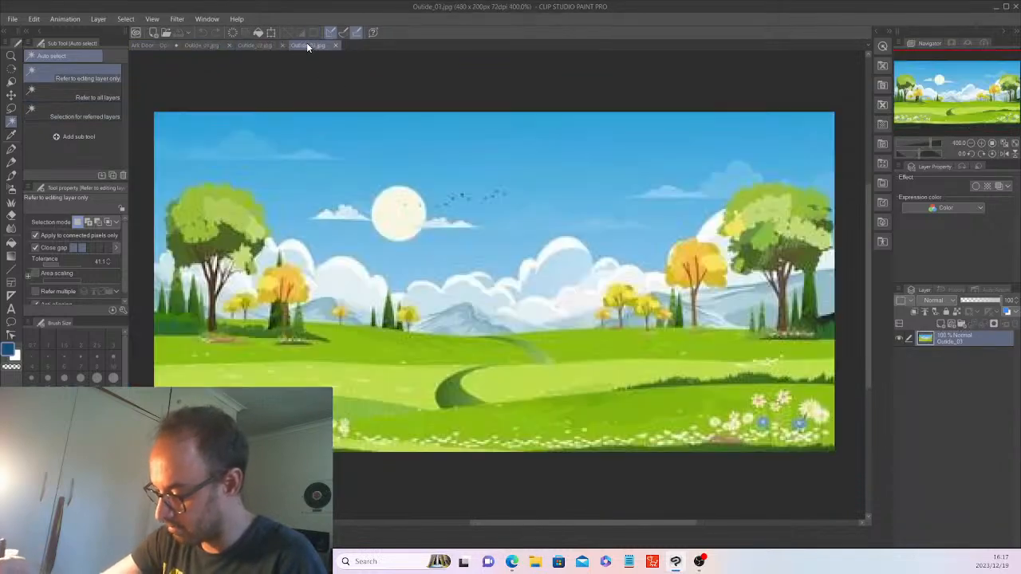
click(150, 46)
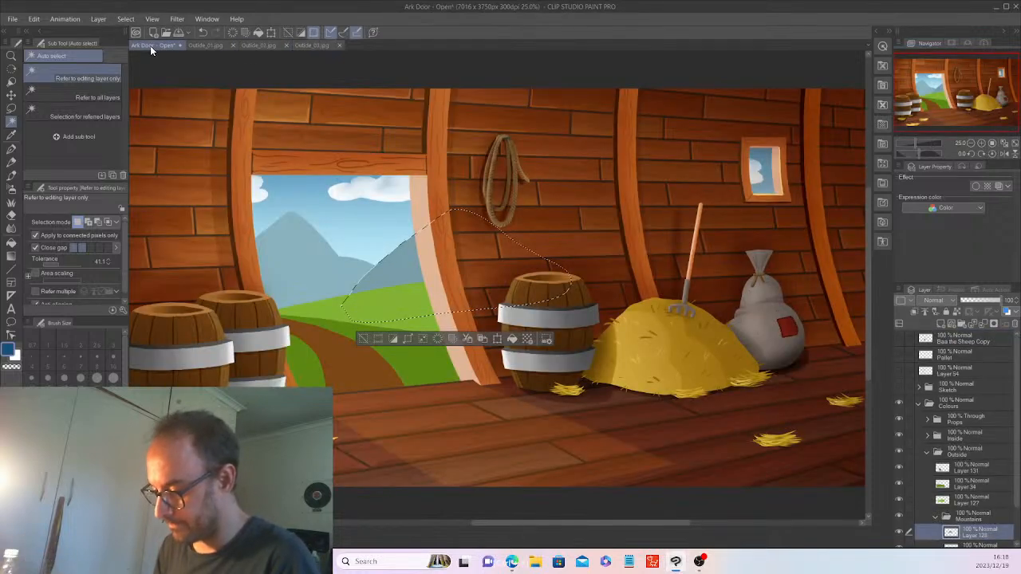
Zoom in and erase the selection down to a strip along the right mountain's left ridge.
key(ctrl+plus)
key(ctrl+plus)
click(665, 522)
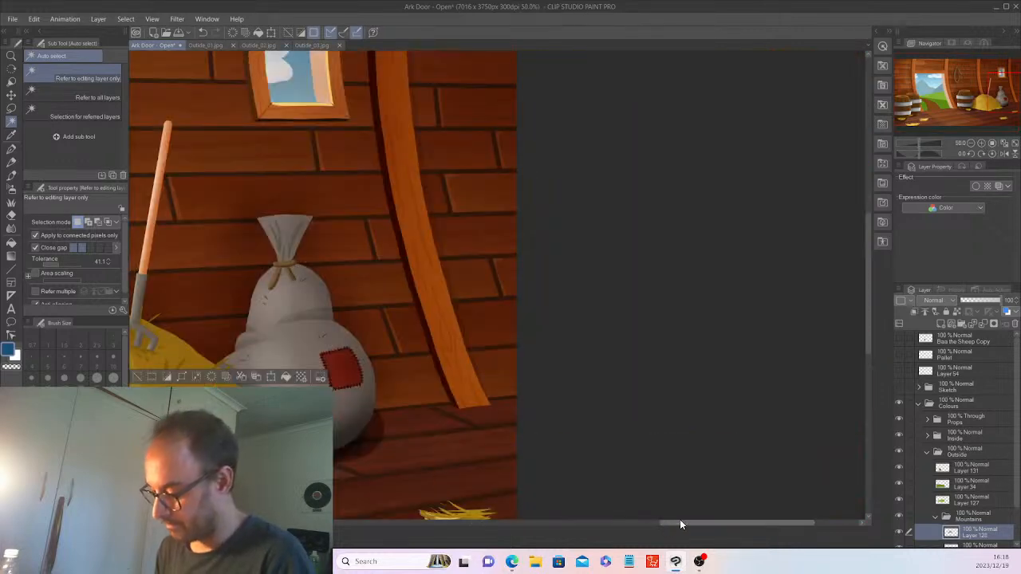
drag(680, 524, 490, 533)
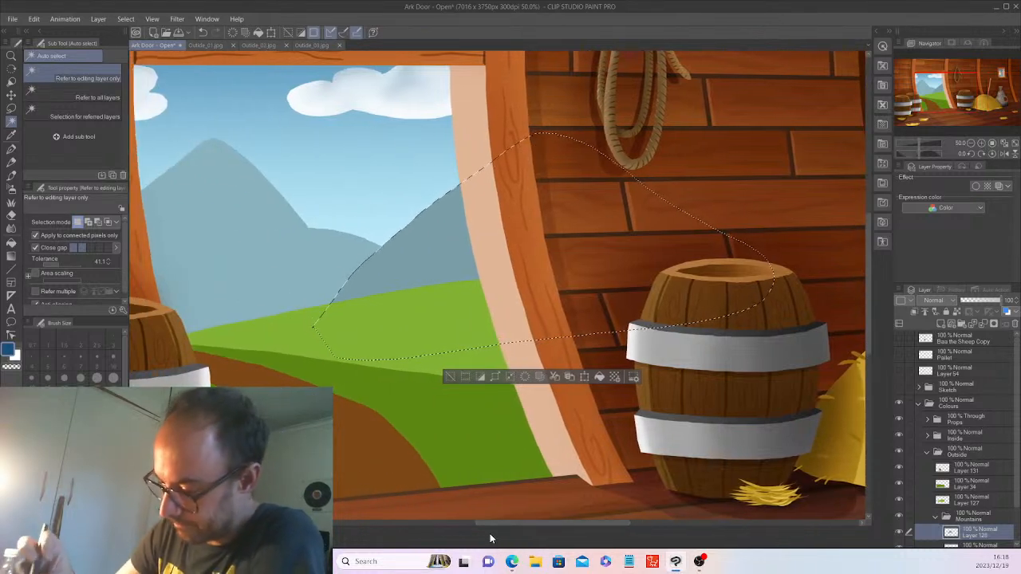
click(11, 107)
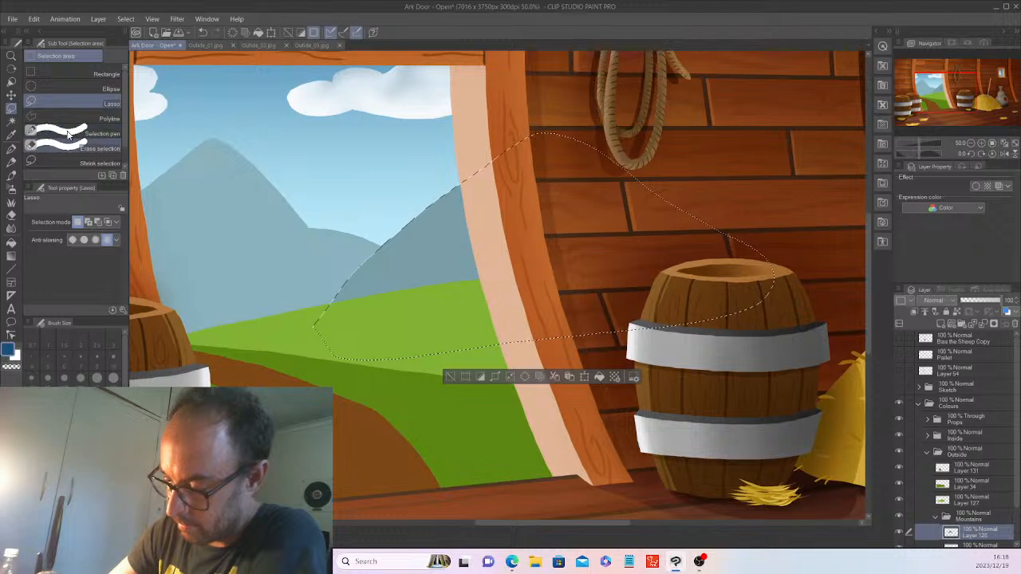
click(56, 147)
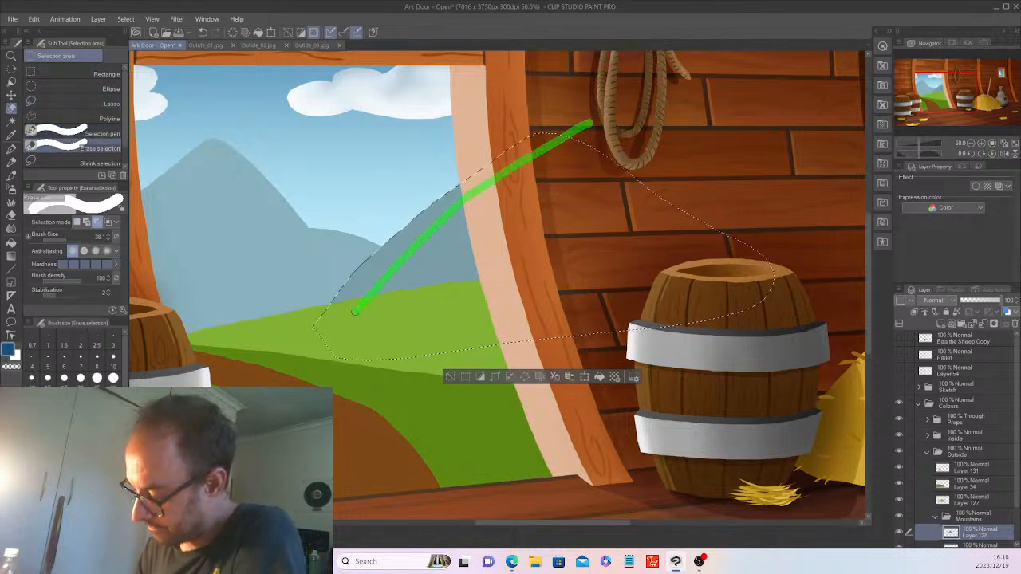
drag(333, 347, 330, 342)
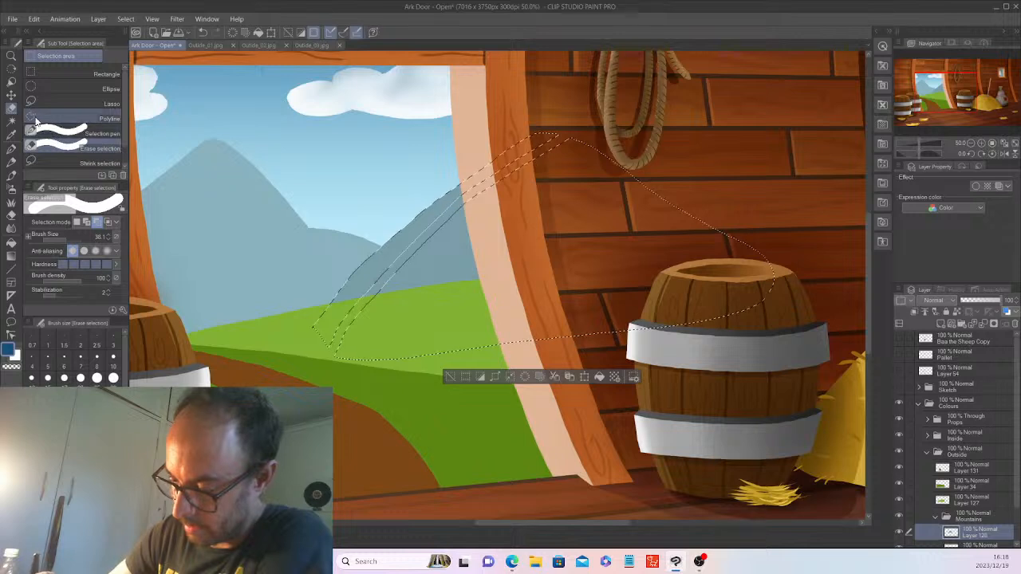
click(69, 239)
mouse_move(590, 142)
mouse_down()
mouse_move(440, 235)
mouse_move(335, 360)
mouse_move(554, 169)
mouse_move(624, 144)
mouse_move(525, 192)
mouse_move(564, 166)
mouse_move(515, 216)
mouse_move(636, 157)
mouse_move(567, 200)
mouse_move(526, 246)
mouse_move(584, 221)
mouse_move(587, 237)
mouse_move(632, 158)
mouse_move(705, 185)
mouse_move(595, 268)
mouse_move(655, 258)
mouse_move(592, 308)
mouse_move(660, 272)
mouse_move(788, 232)
mouse_move(705, 294)
mouse_move(714, 318)
mouse_move(767, 280)
mouse_move(741, 296)
mouse_up()
mouse_move(544, 203)
mouse_down()
mouse_move(410, 285)
mouse_move(344, 374)
mouse_up()
drag(523, 217, 353, 378)
drag(434, 258, 382, 311)
mouse_move(532, 216)
mouse_down()
mouse_move(355, 364)
mouse_move(407, 347)
mouse_move(538, 224)
mouse_move(470, 323)
mouse_move(560, 248)
mouse_move(455, 359)
mouse_move(512, 306)
mouse_move(511, 328)
mouse_move(581, 279)
mouse_move(586, 292)
mouse_move(535, 343)
mouse_move(591, 316)
mouse_move(568, 335)
mouse_up()
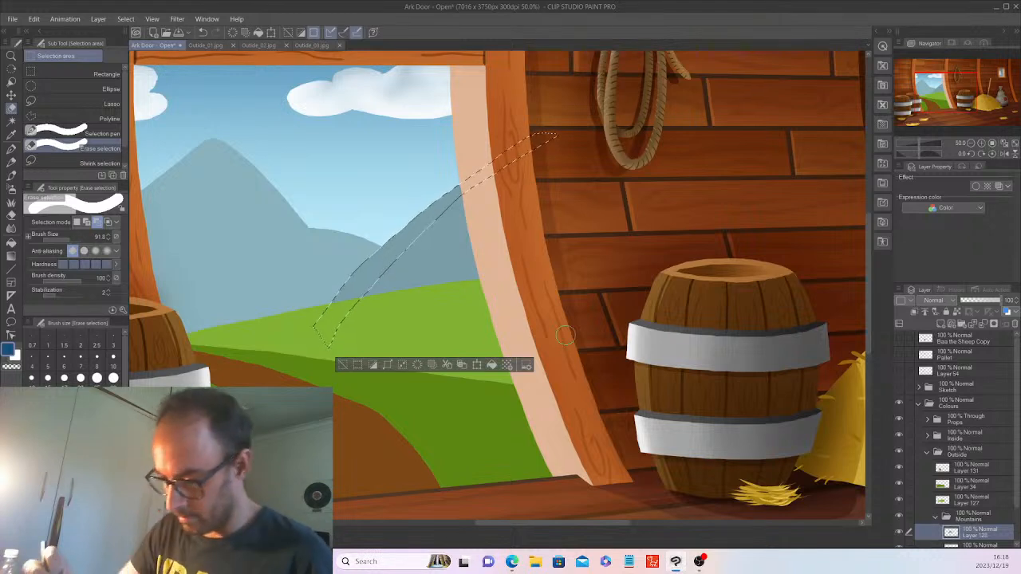
Fill the ridge strip with darker blue-grey on a new layer above the mountains.
click(11, 135)
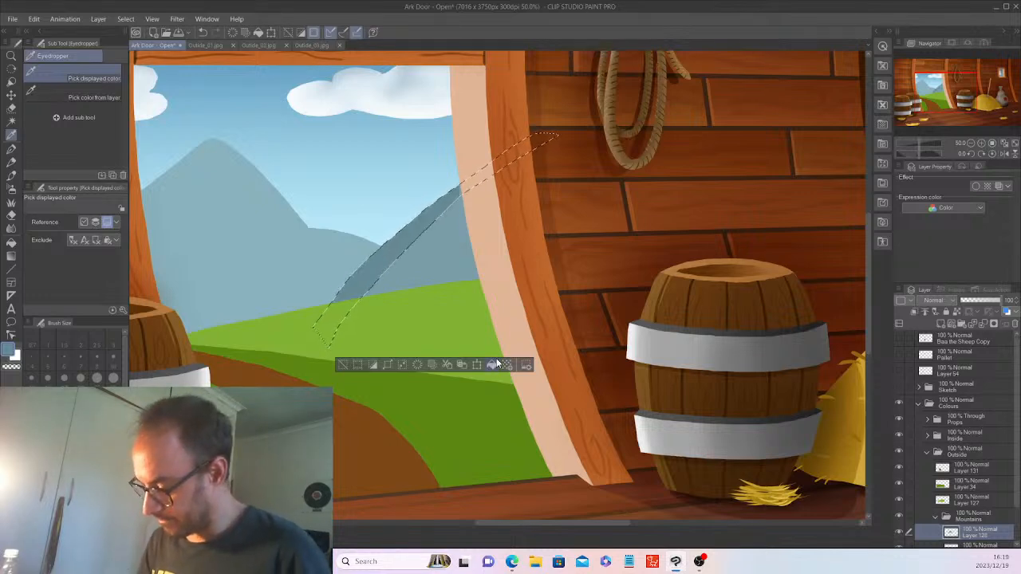
click(342, 366)
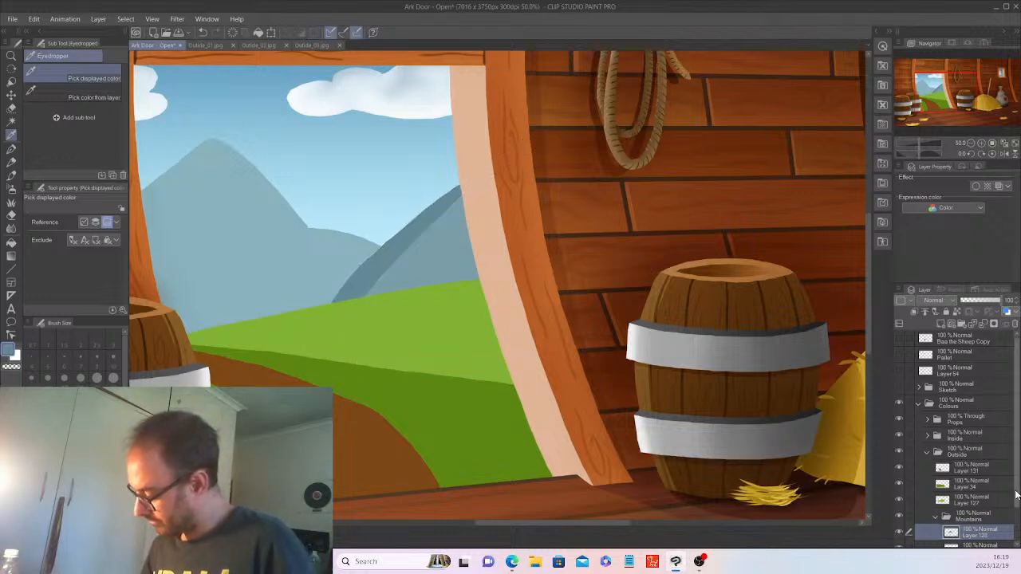
scroll(989, 525, down, 2)
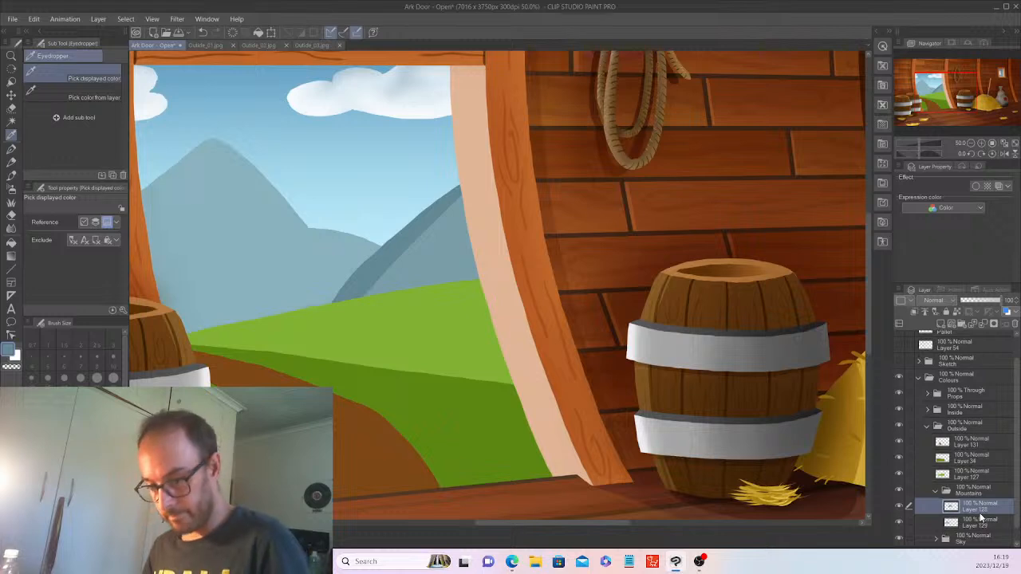
ctrl+click(1003, 501)
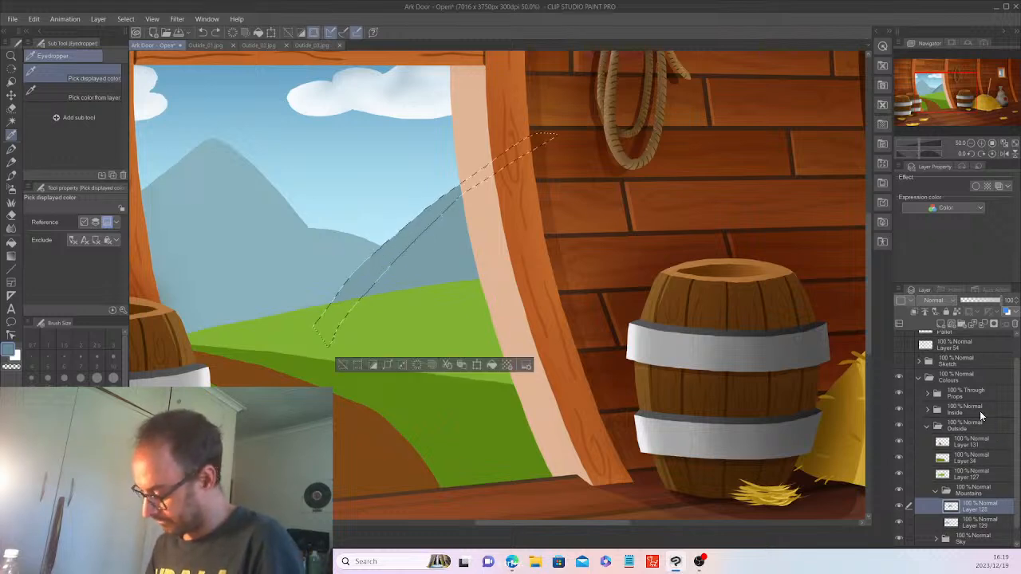
click(951, 326)
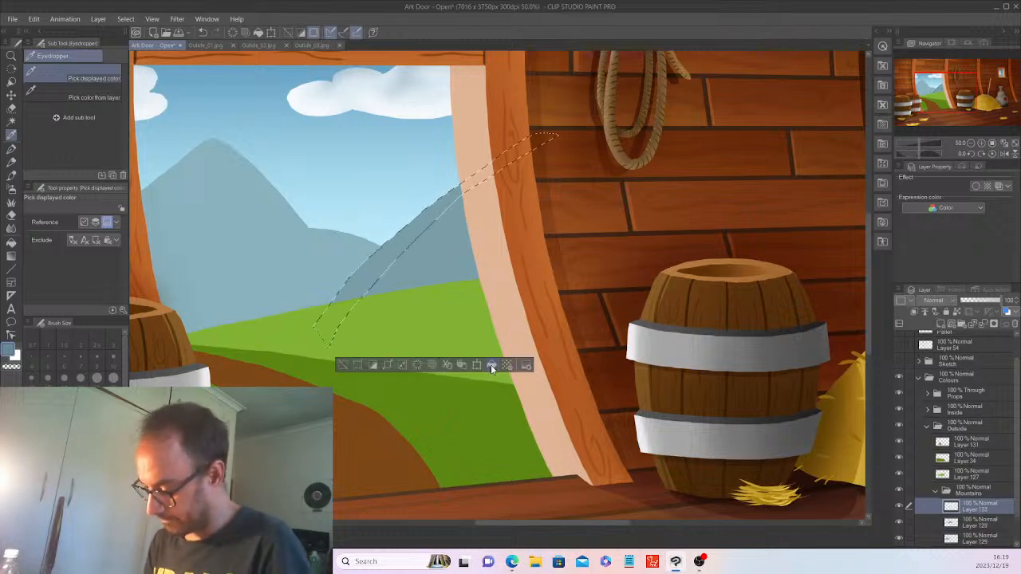
click(491, 365)
click(343, 365)
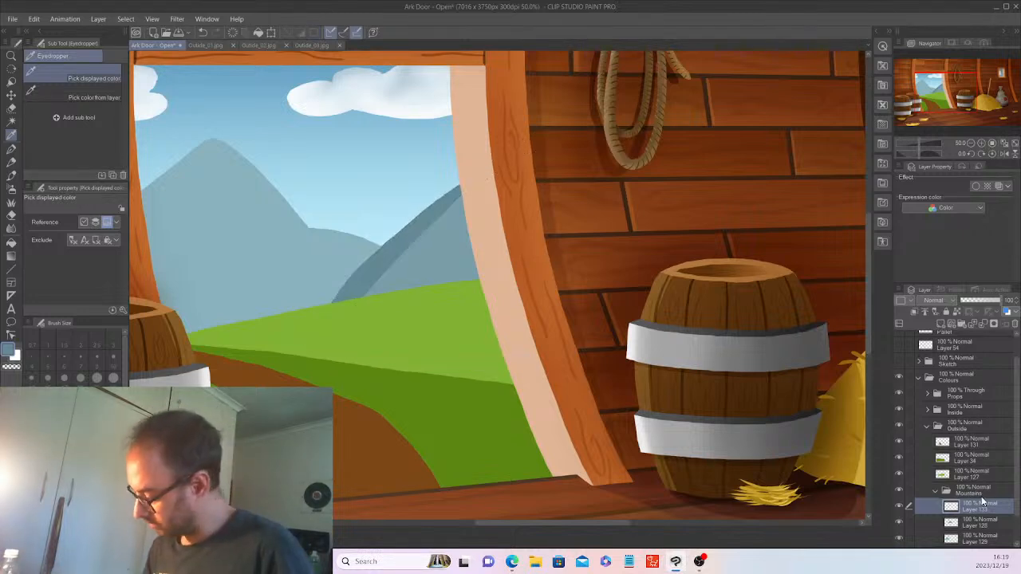
With the Lasso, fill a first darker blue-grey crevice along the mountain ridge.
click(12, 152)
click(11, 121)
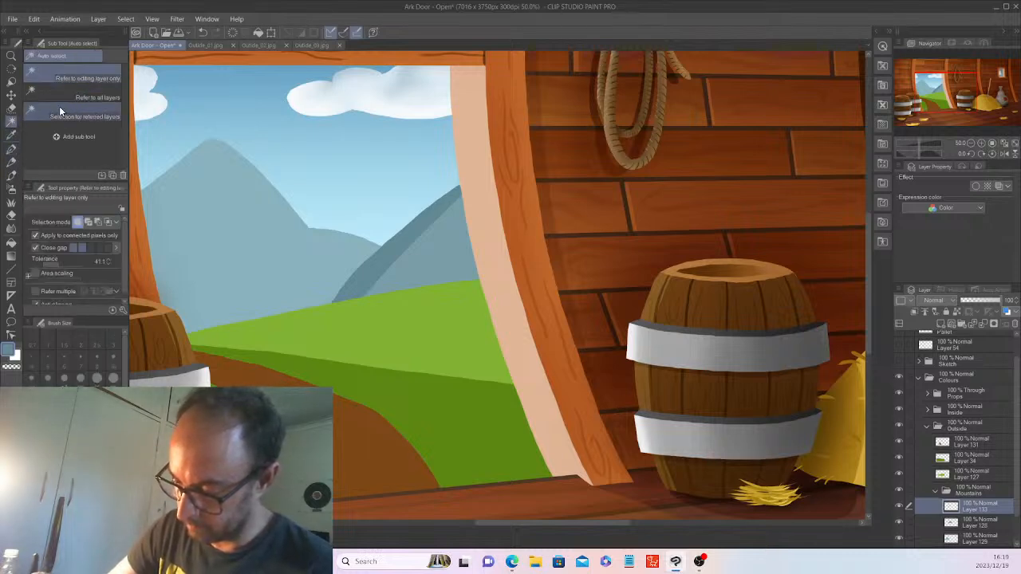
click(11, 108)
click(67, 101)
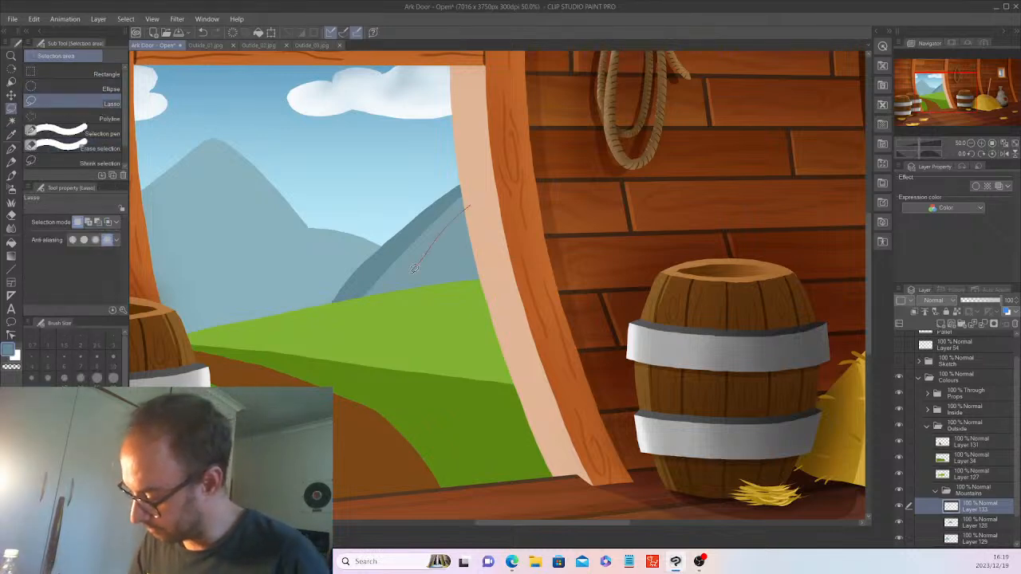
drag(458, 222, 469, 206)
key(ctrl+z)
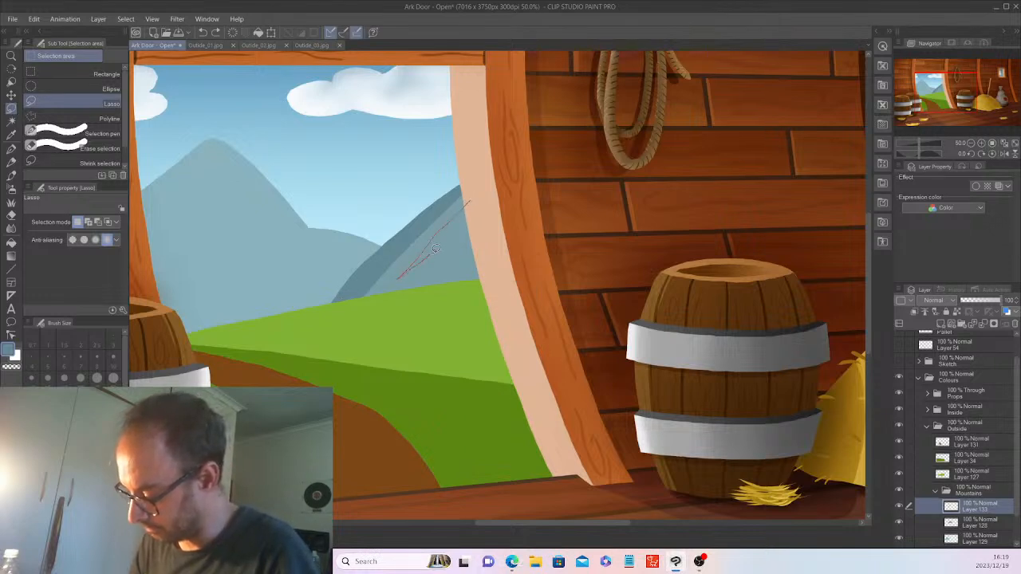
drag(477, 206, 478, 209)
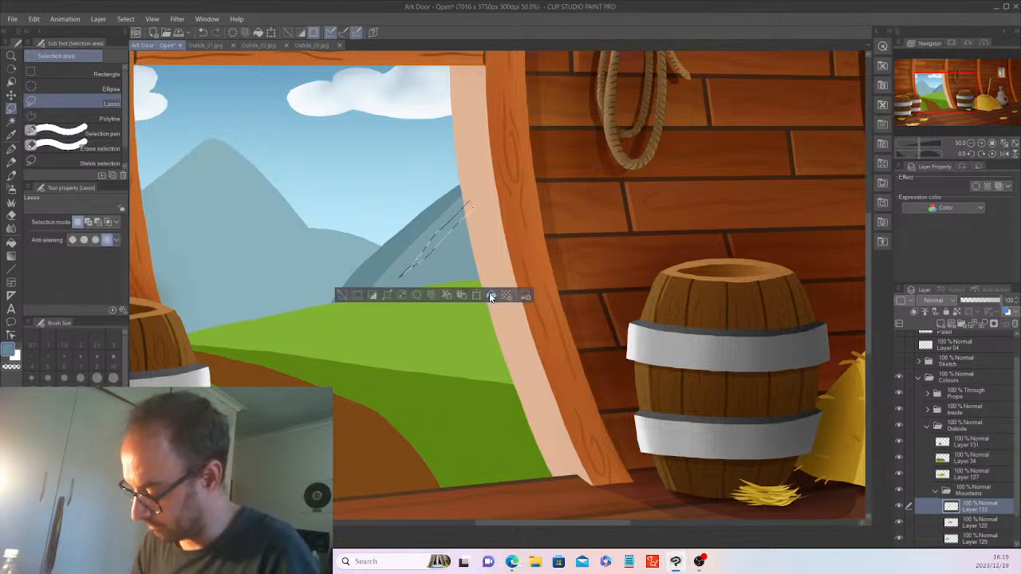
click(492, 297)
click(342, 294)
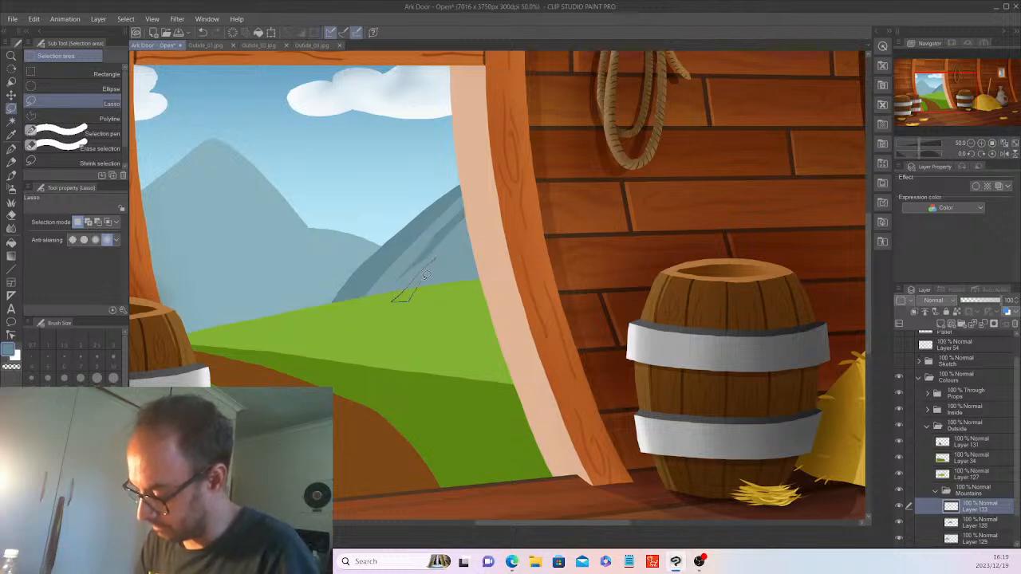
Add further crevice streaks down the ridge, including a longer one up to the doorframe.
drag(425, 274, 416, 293)
click(465, 319)
click(326, 304)
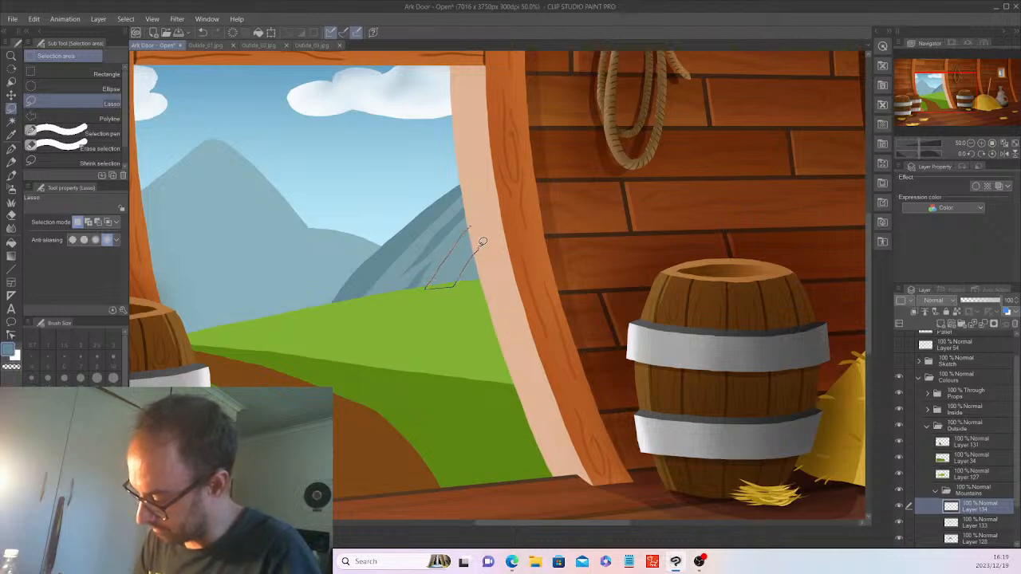
drag(480, 219, 479, 221)
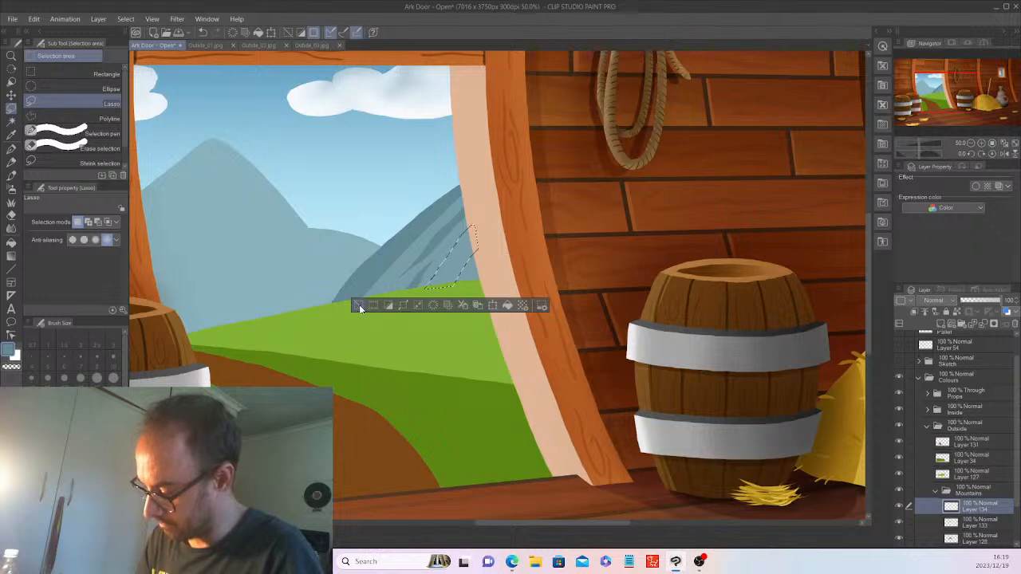
key(ctrl+d)
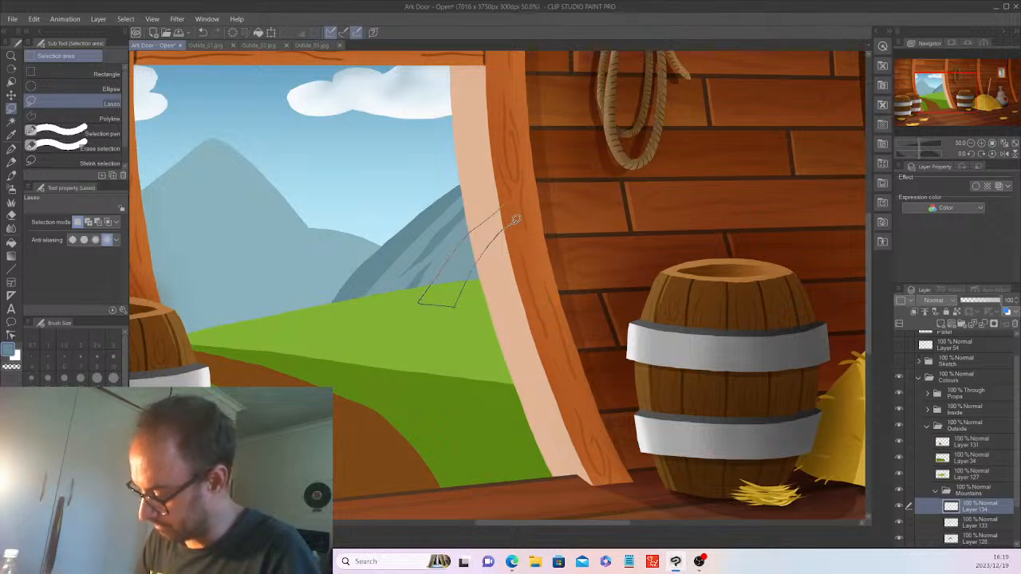
drag(516, 219, 516, 221)
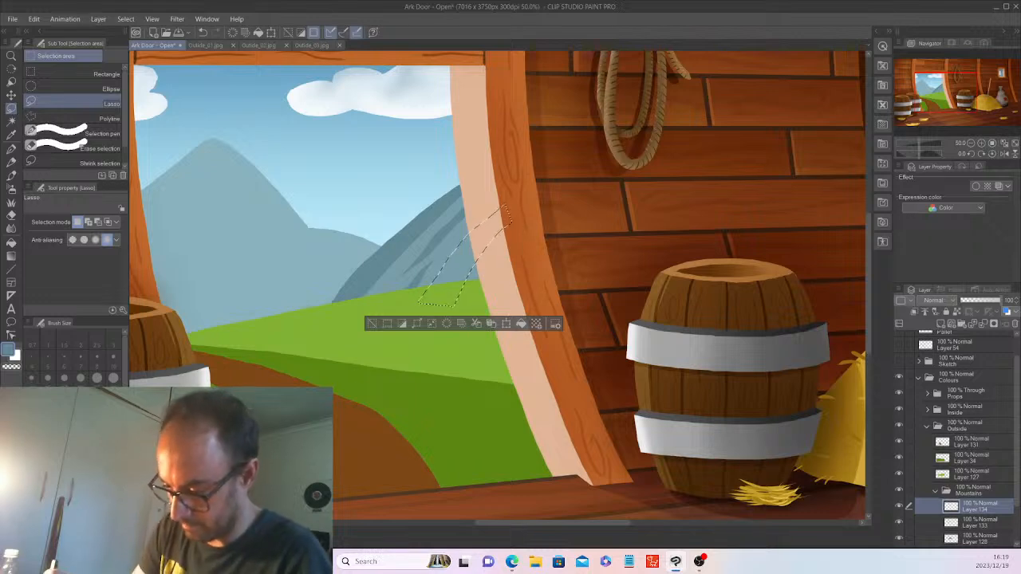
click(11, 134)
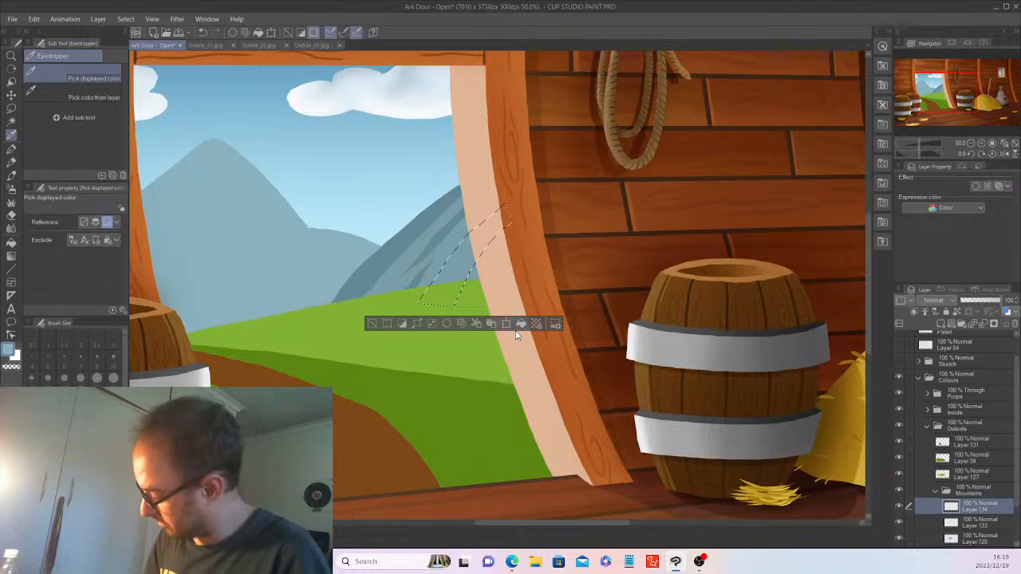
click(371, 324)
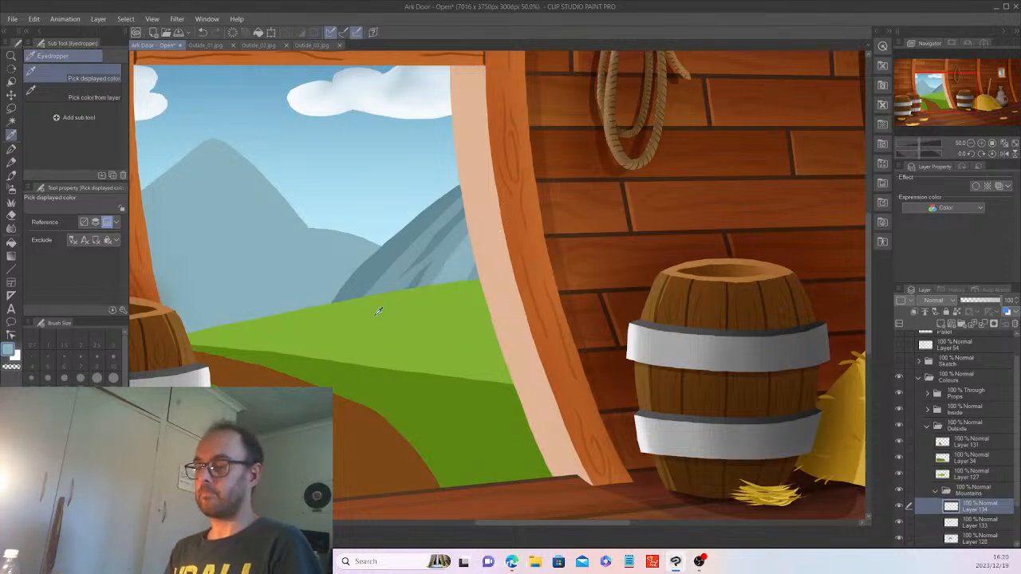
Auto-select the blue-grey mountain and add a Multiply layer above Layer 134.
scroll(378, 311, down, 3)
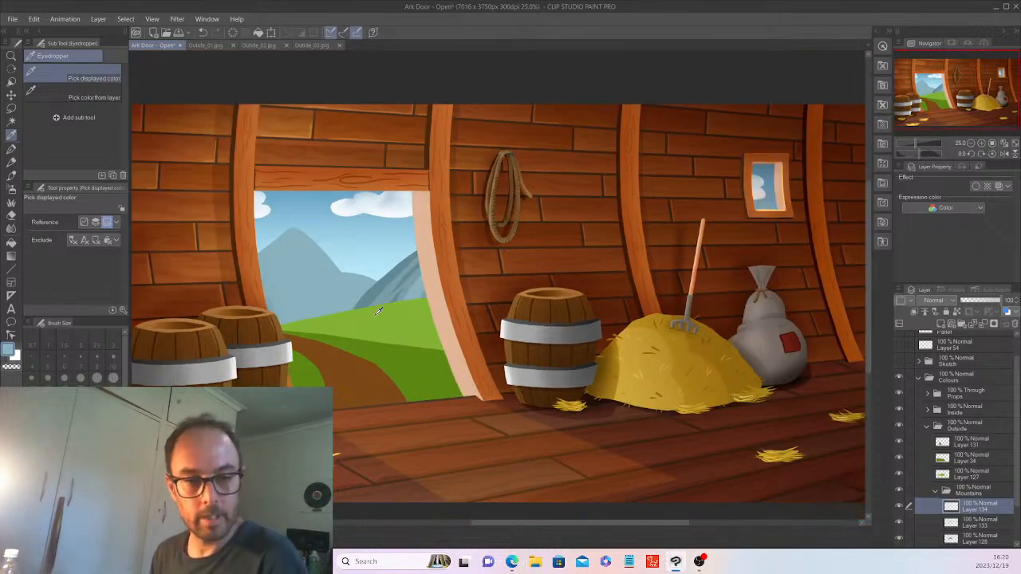
scroll(378, 311, up, 3)
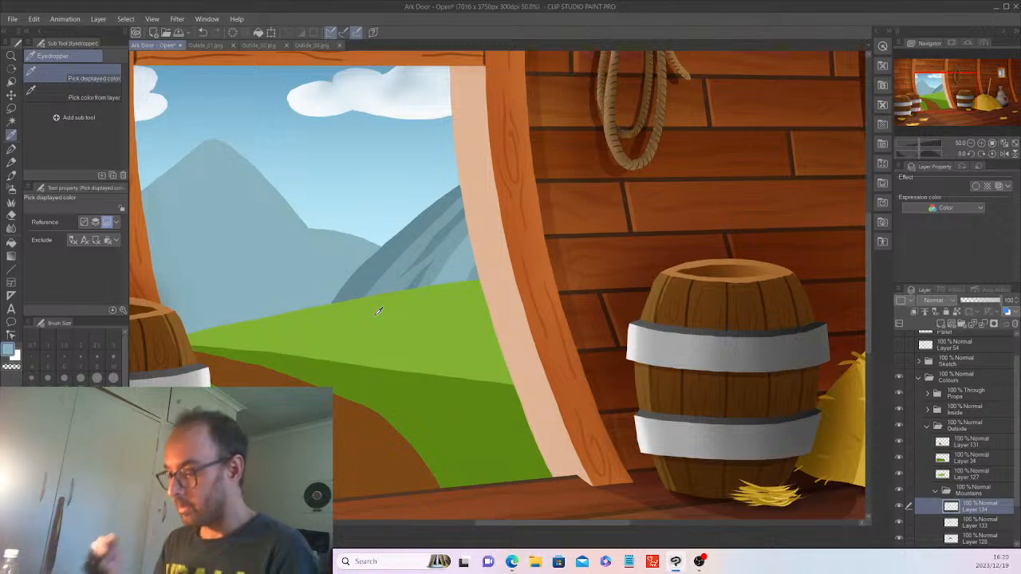
scroll(384, 280, up, 1)
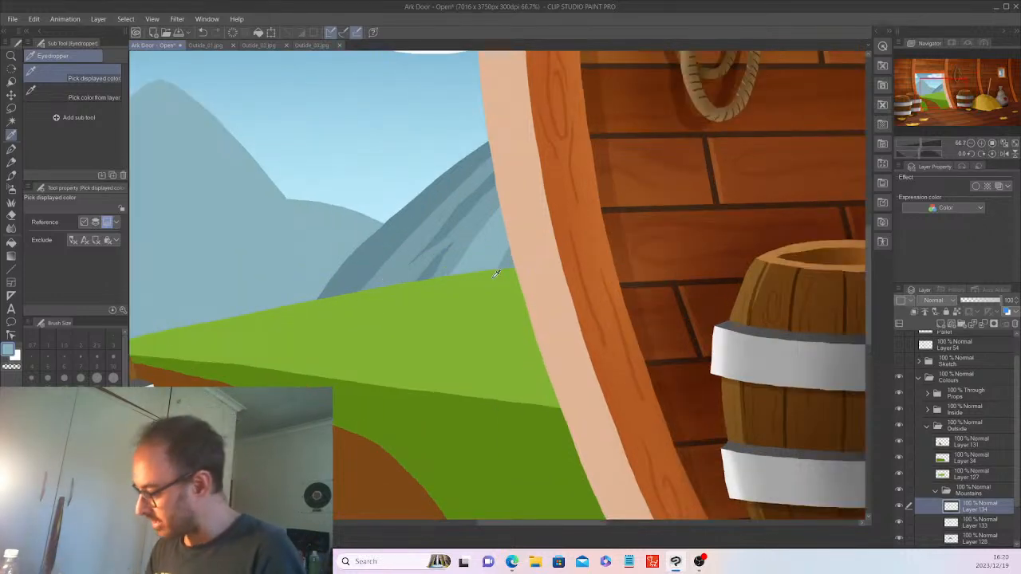
scroll(980, 430, down, 3)
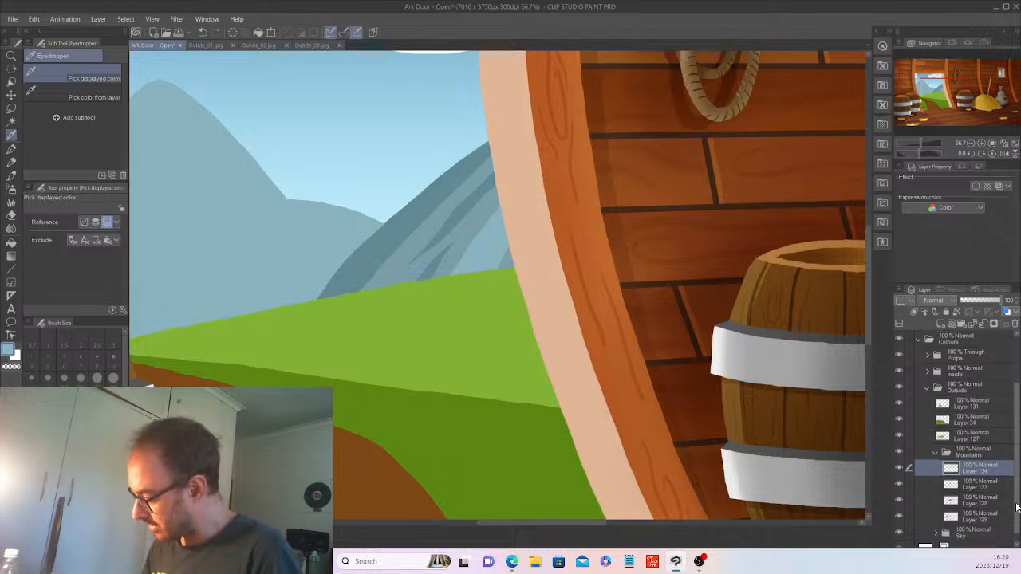
click(978, 489)
click(11, 121)
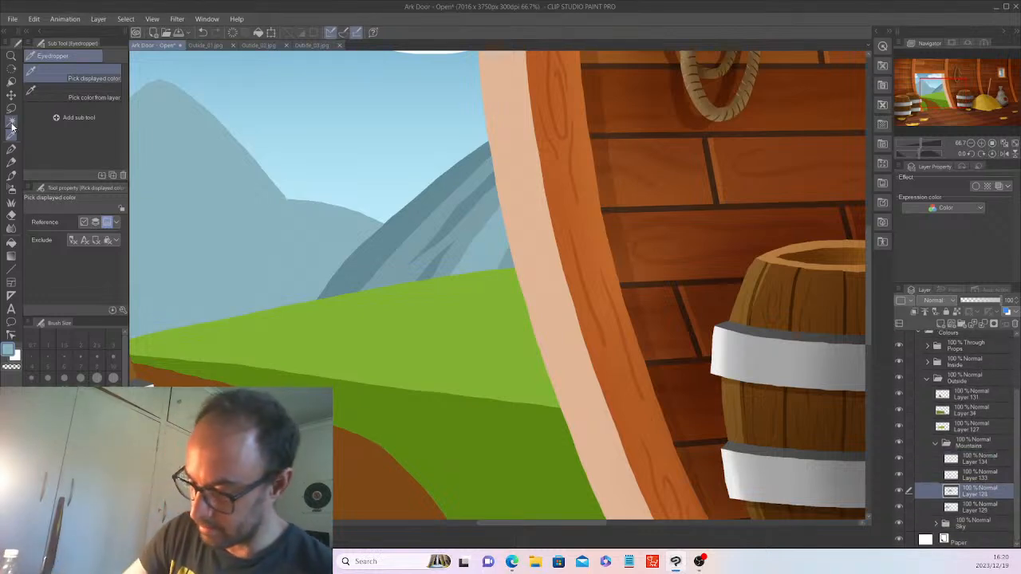
click(429, 214)
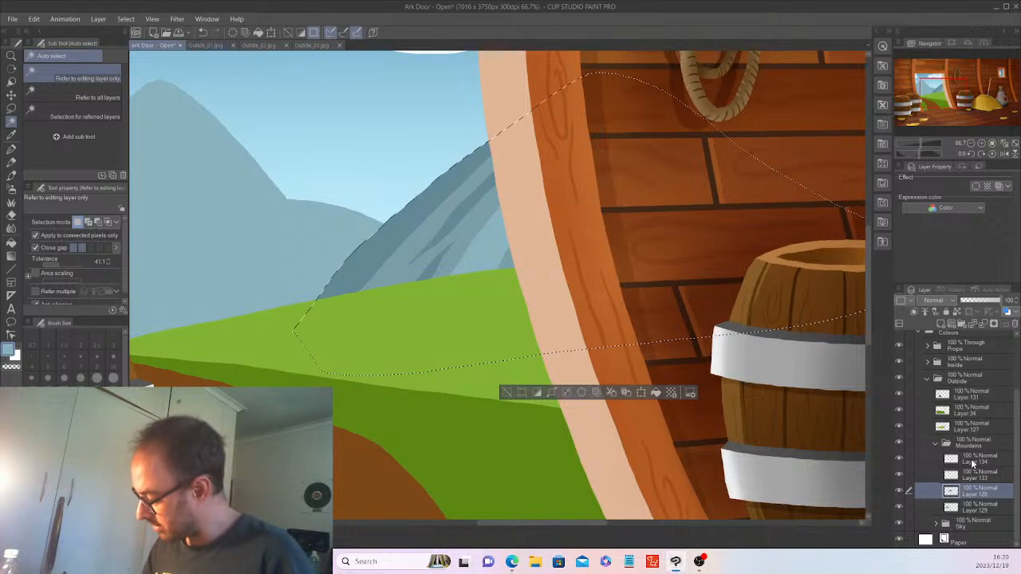
click(971, 459)
click(949, 322)
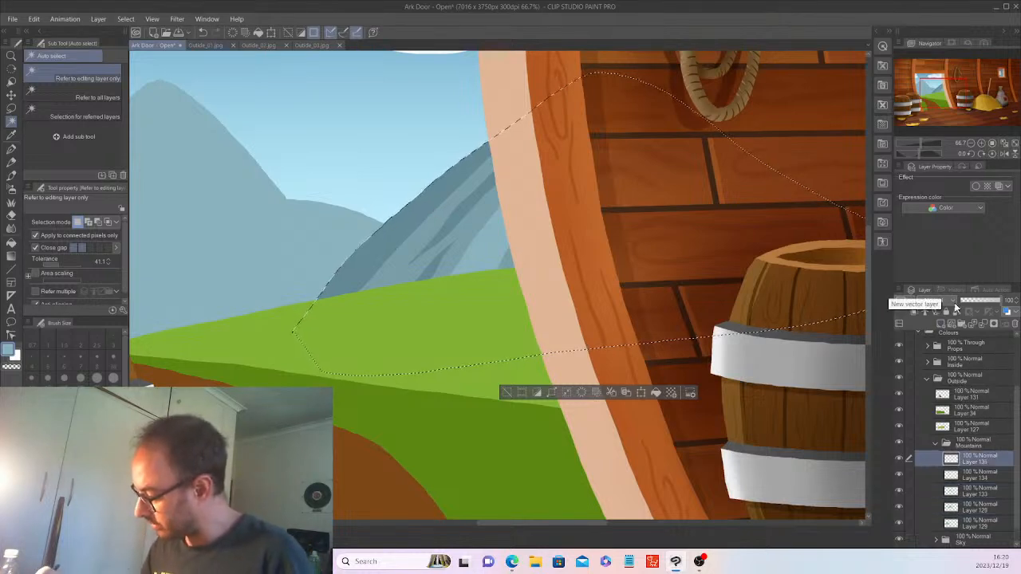
click(953, 302)
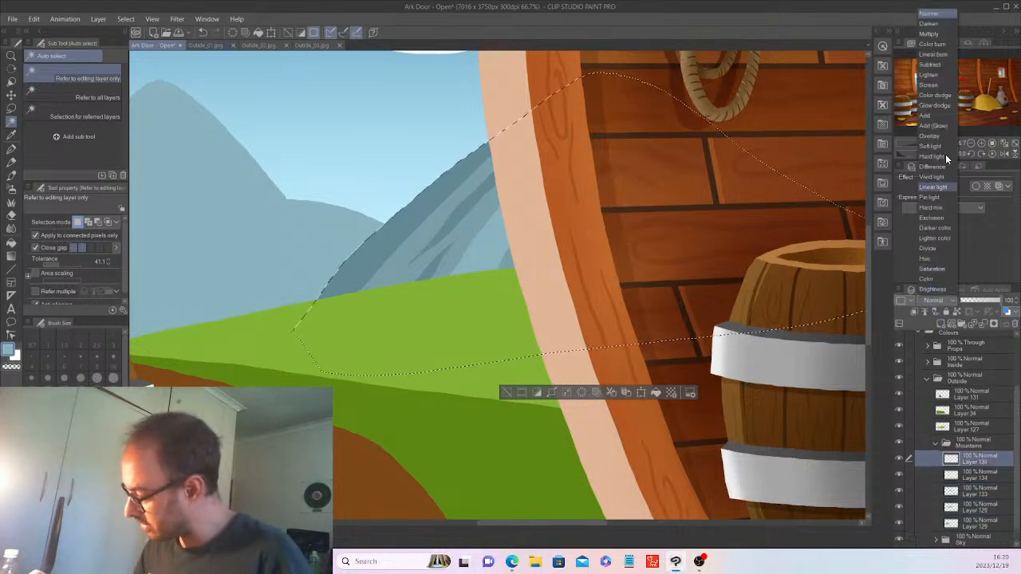
click(928, 34)
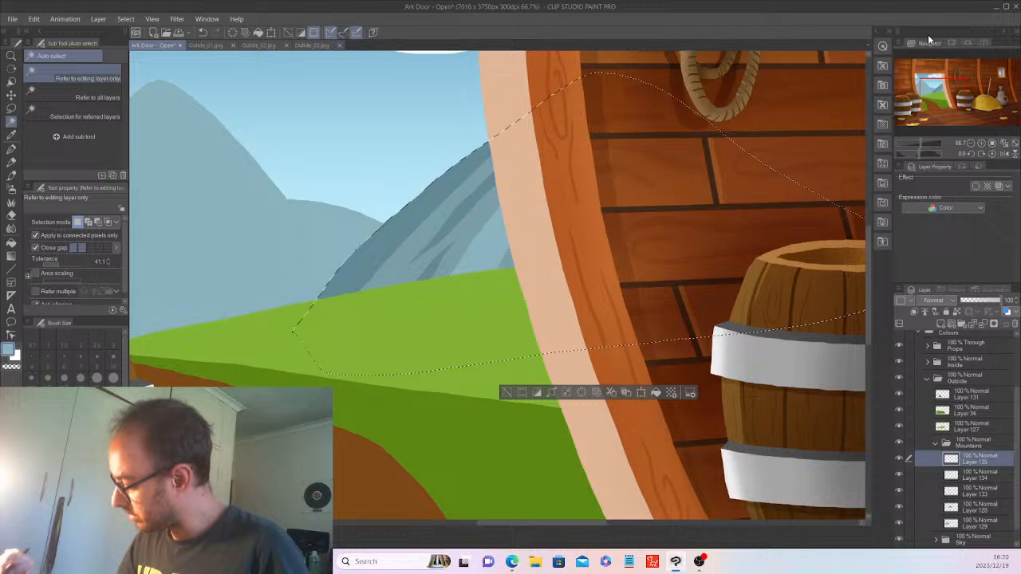
Airbrush soft dark shading on the mountain, deselect, and move to Layer 129.
click(11, 187)
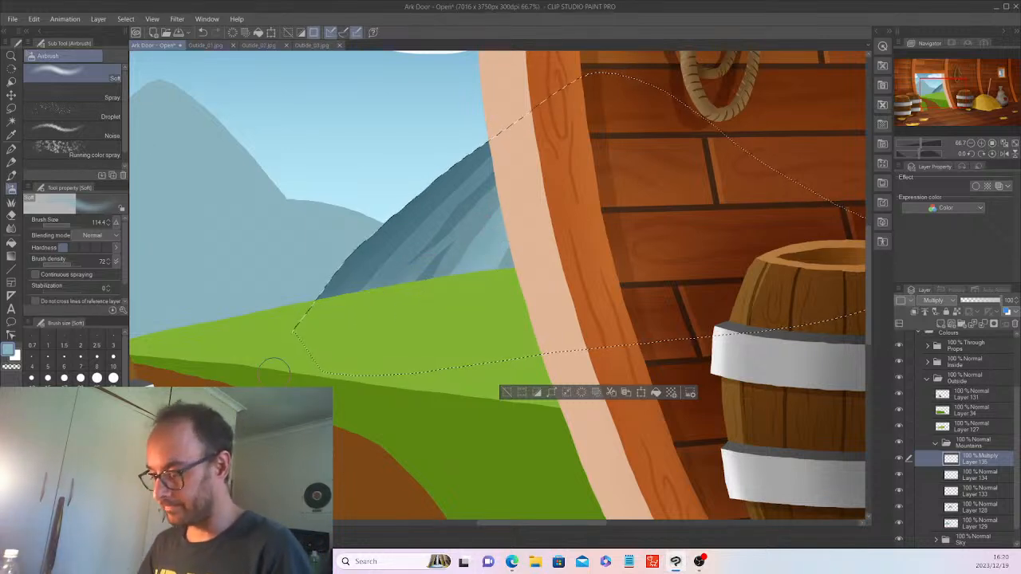
scroll(273, 367, down, 2)
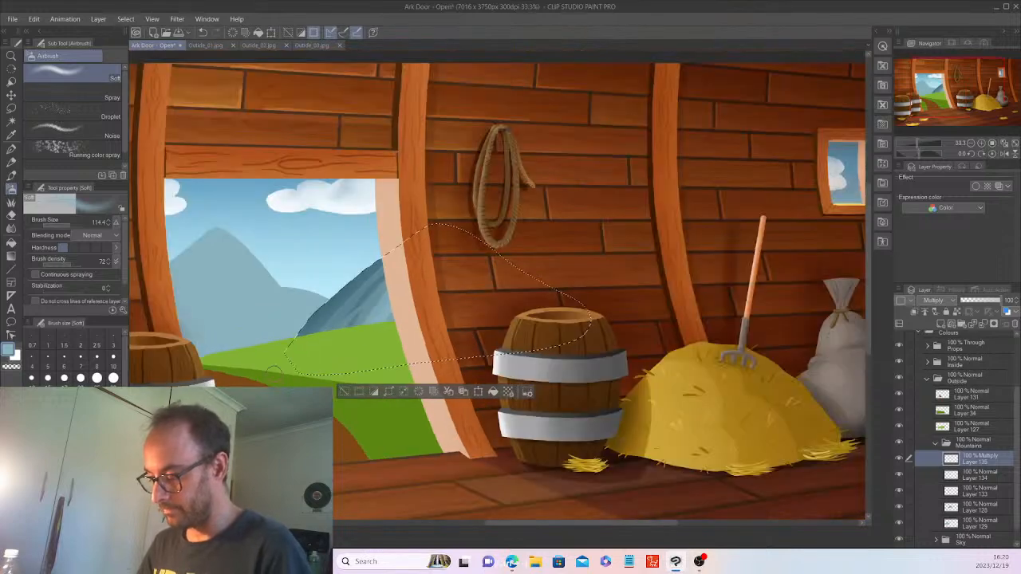
key(ctrl+d)
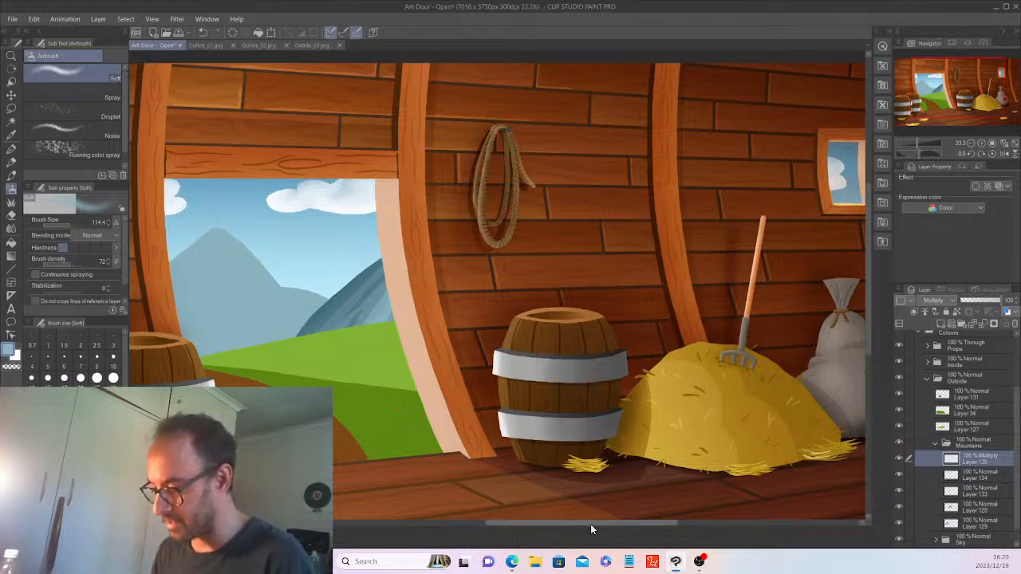
drag(590, 524, 579, 525)
scroll(581, 511, down, 1)
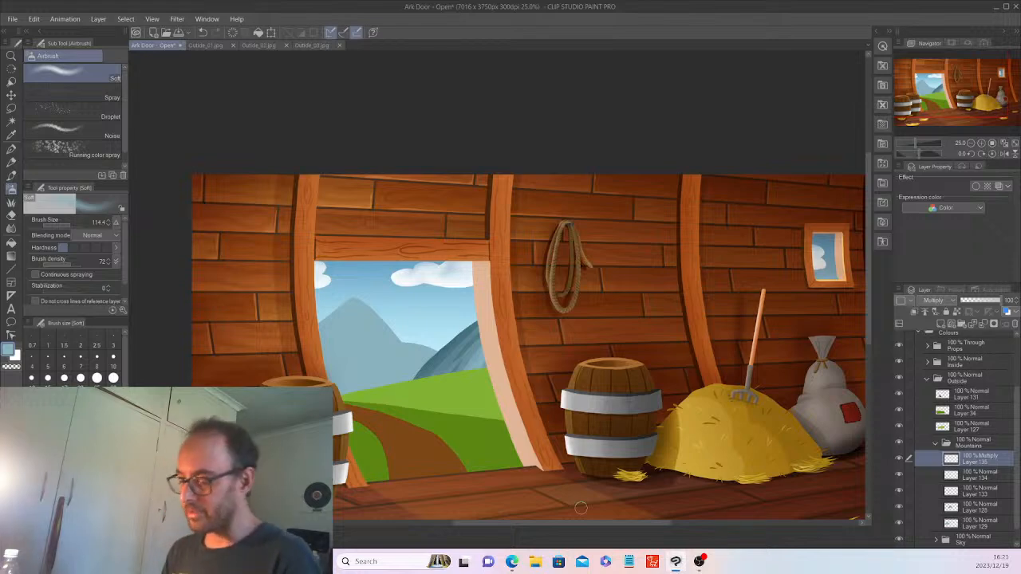
scroll(580, 508, up, 2)
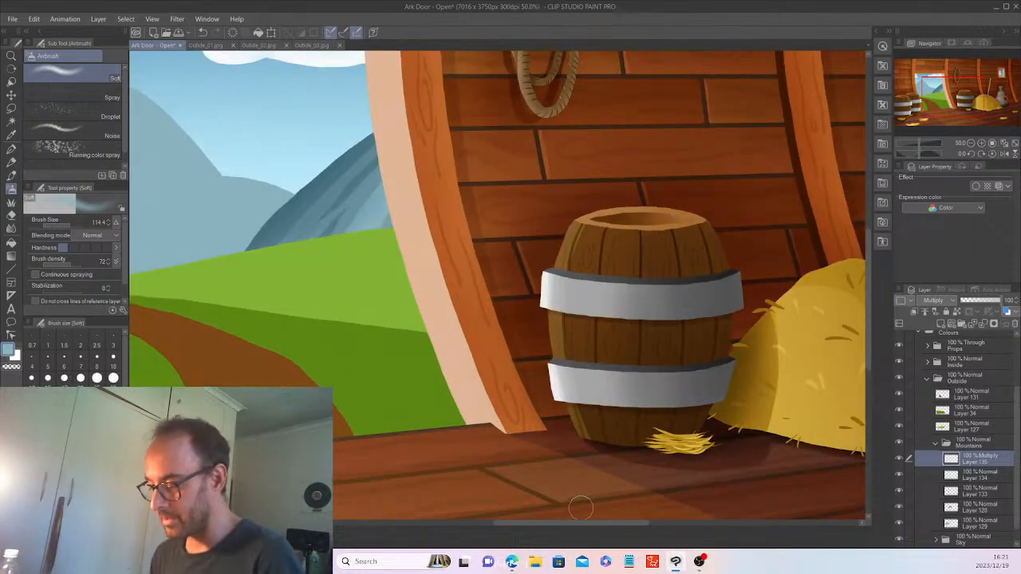
scroll(581, 508, down, 2)
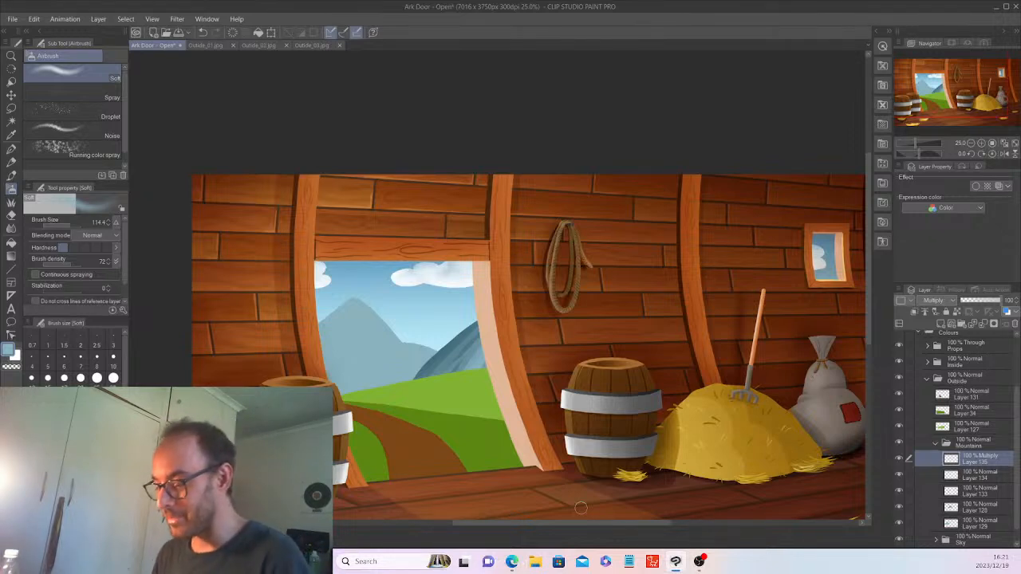
drag(606, 521, 618, 523)
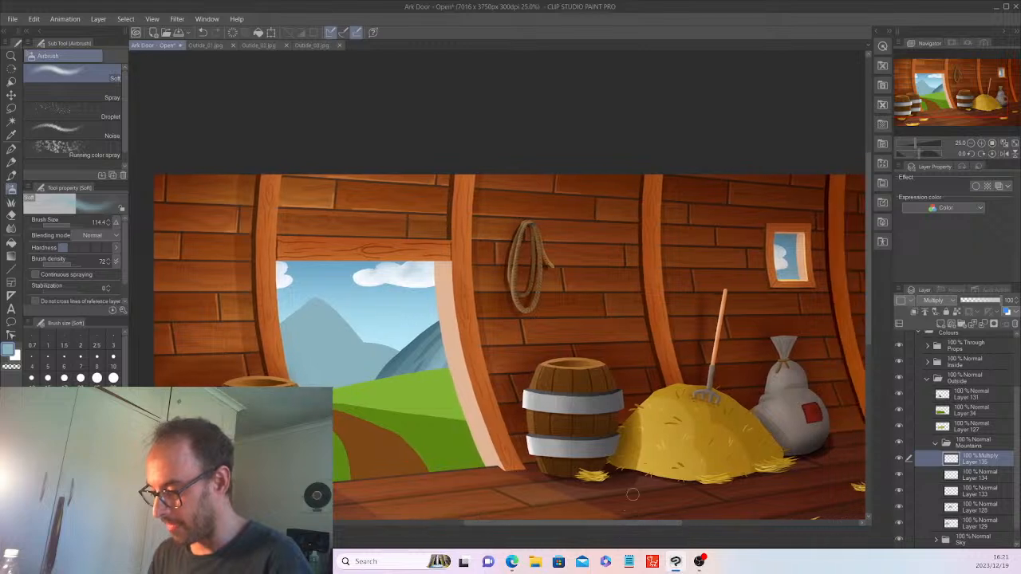
drag(866, 310, 867, 327)
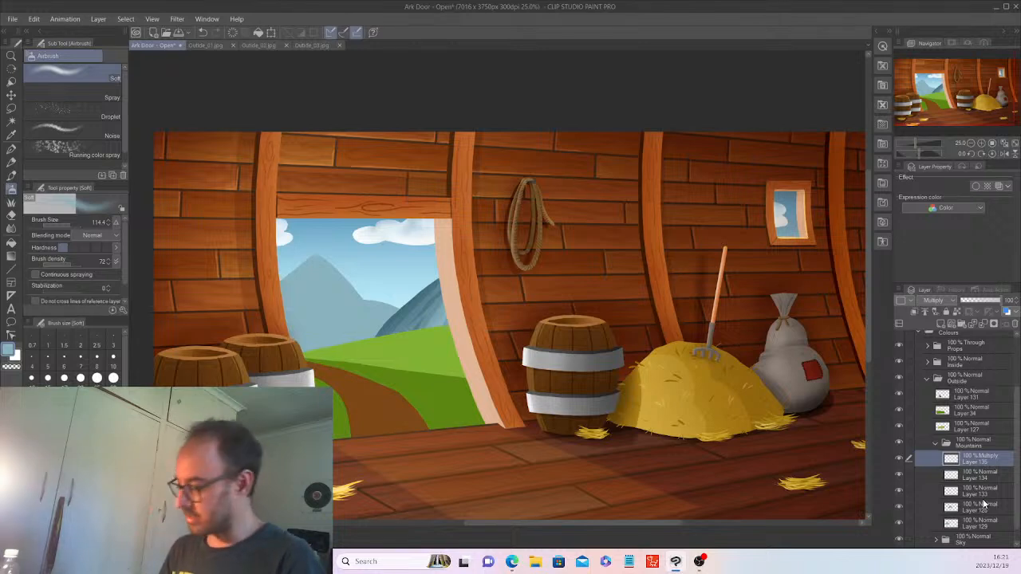
scroll(984, 504, down, 2)
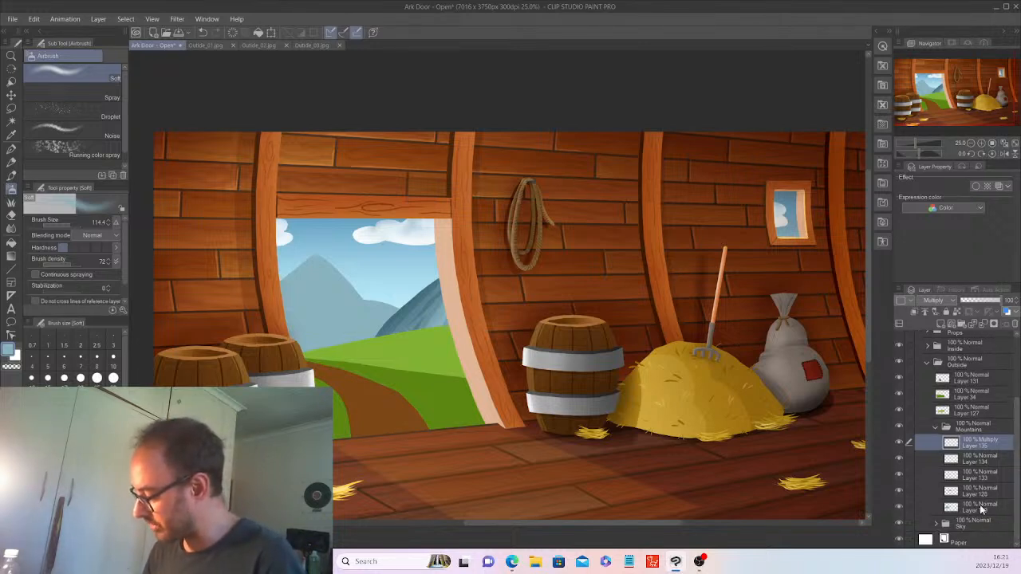
click(982, 508)
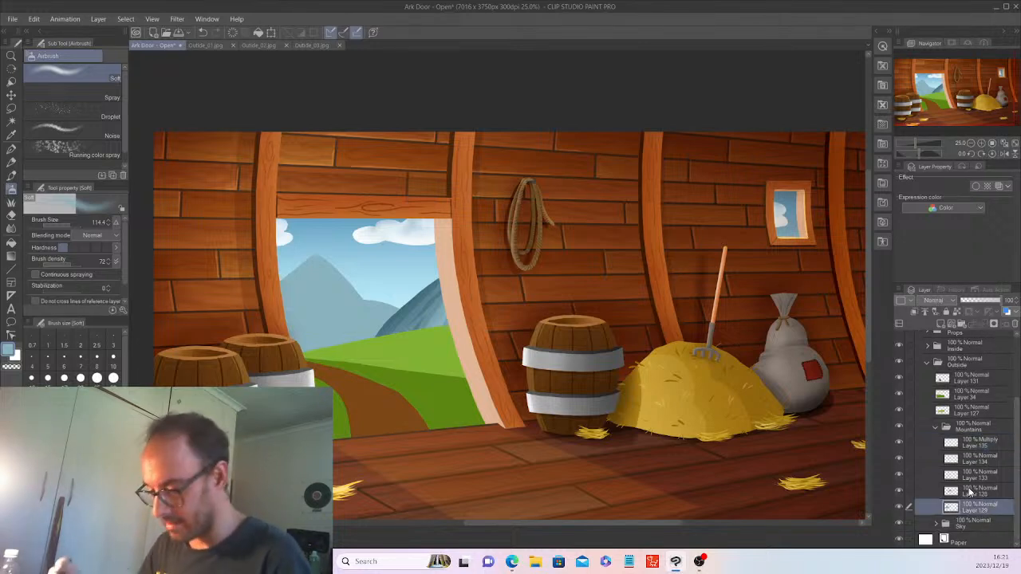
Auto-select the large left mountain on Layer 129 and add an empty layer above it.
click(11, 122)
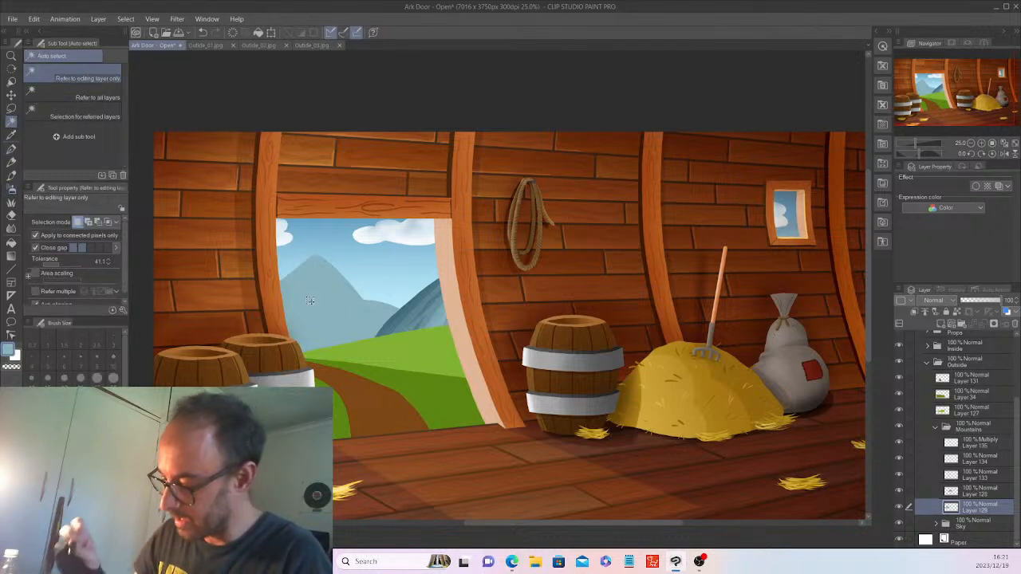
click(311, 301)
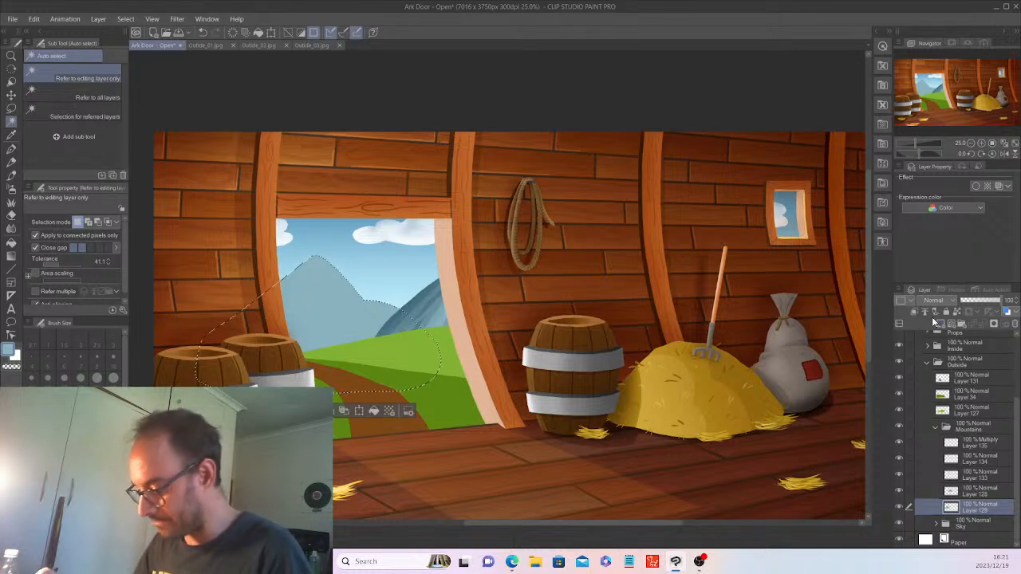
click(932, 316)
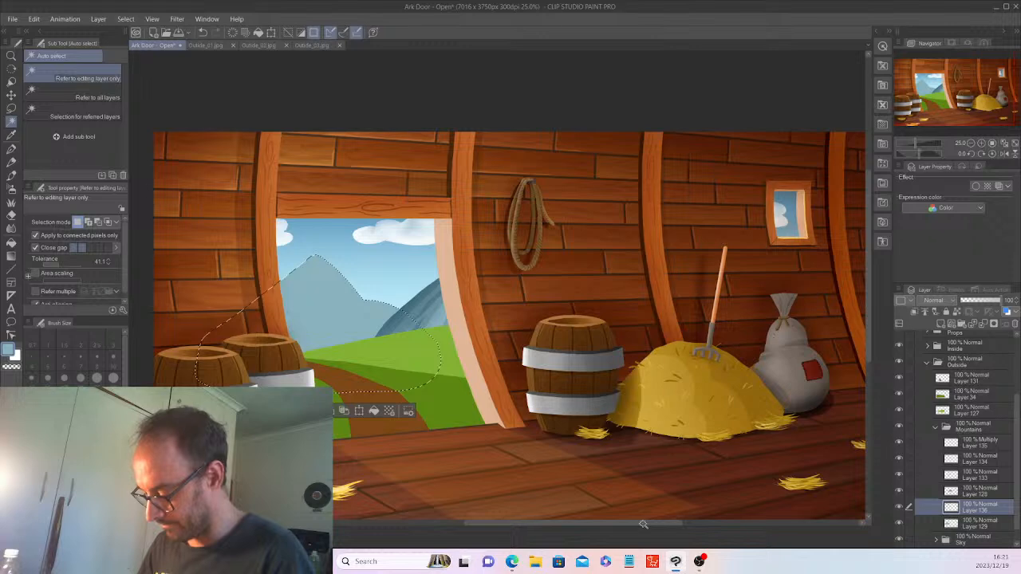
scroll(643, 522, up, 2)
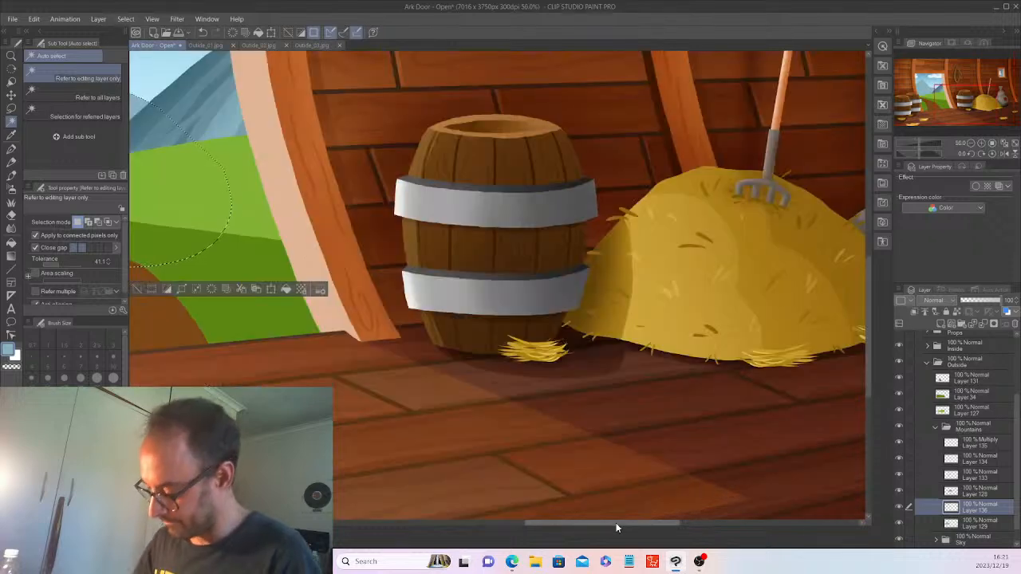
drag(617, 527, 527, 526)
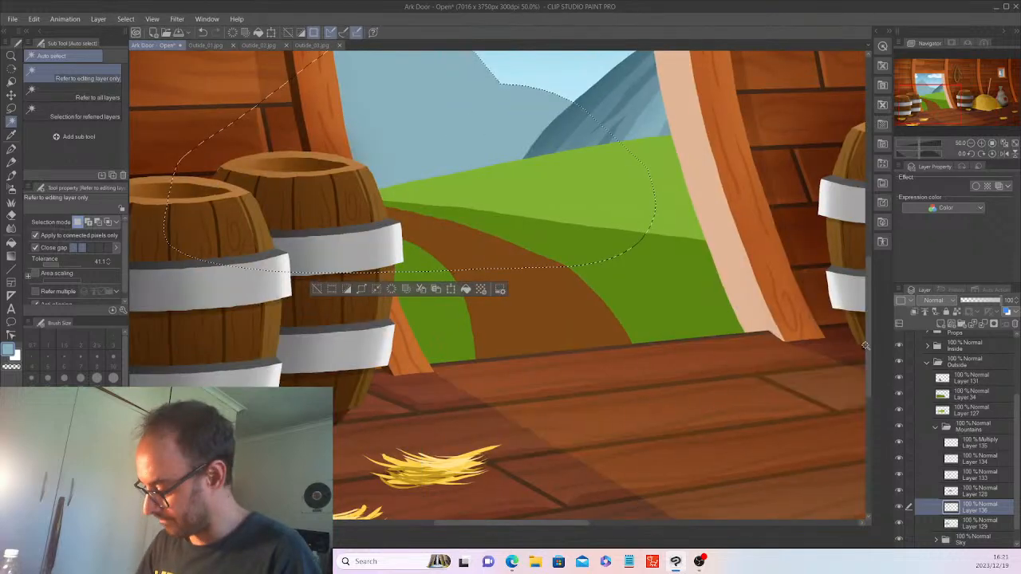
drag(863, 344, 858, 282)
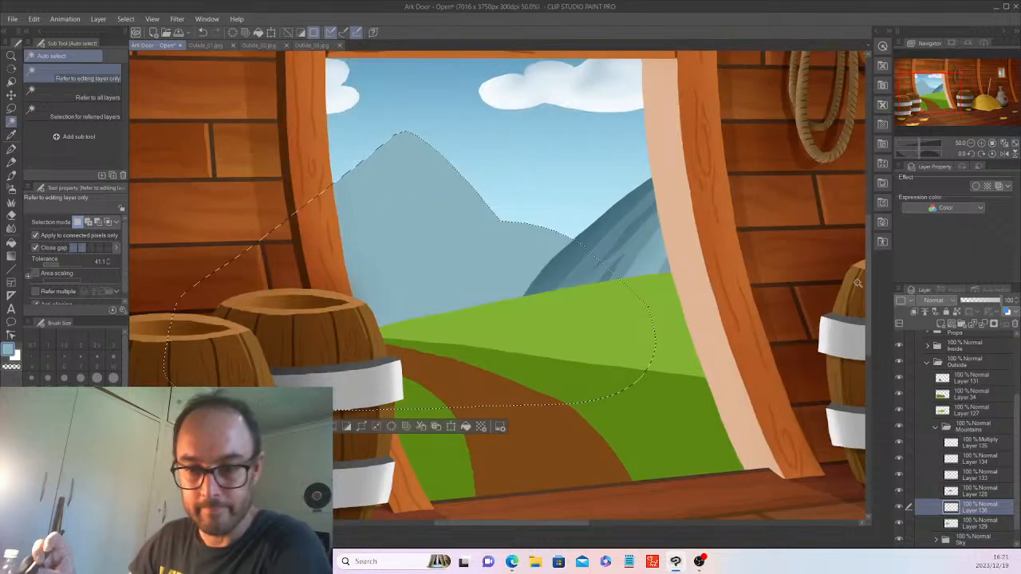
click(12, 109)
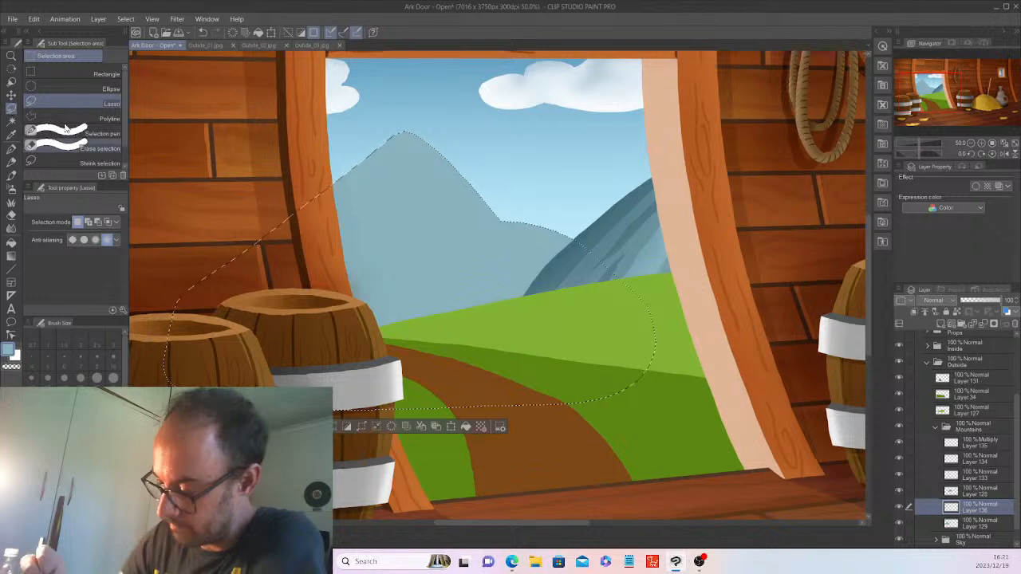
click(63, 146)
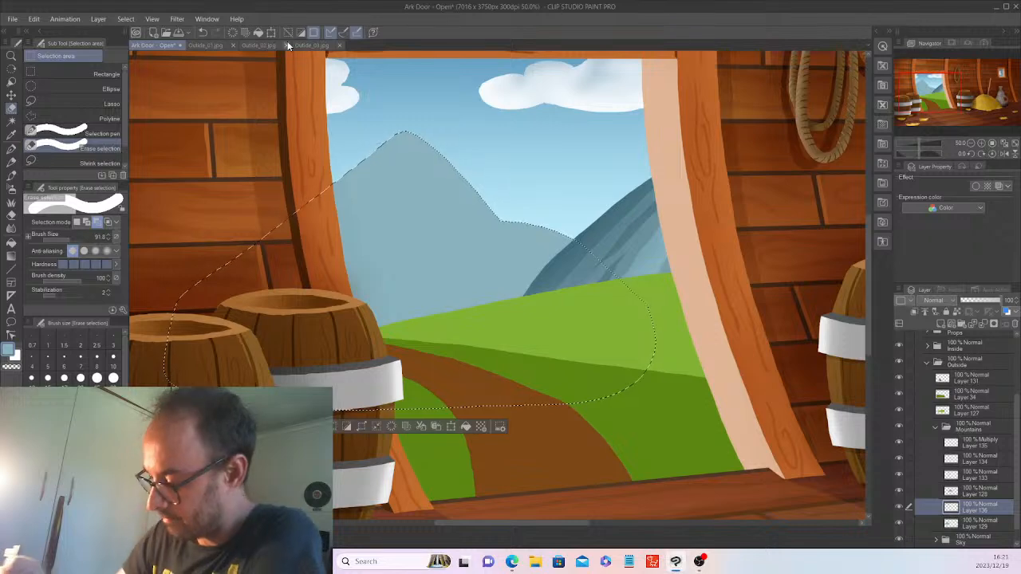
click(262, 44)
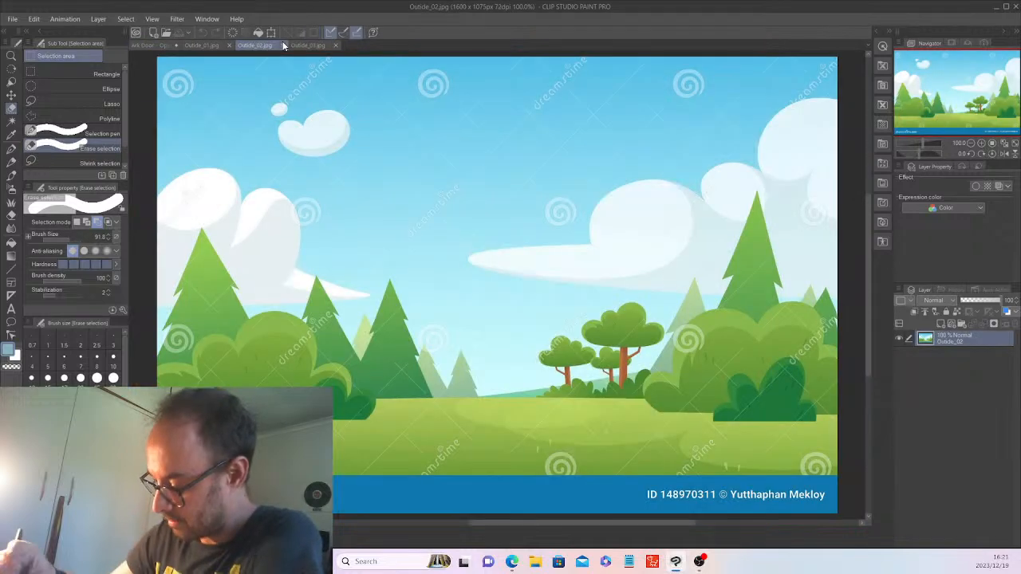
click(214, 44)
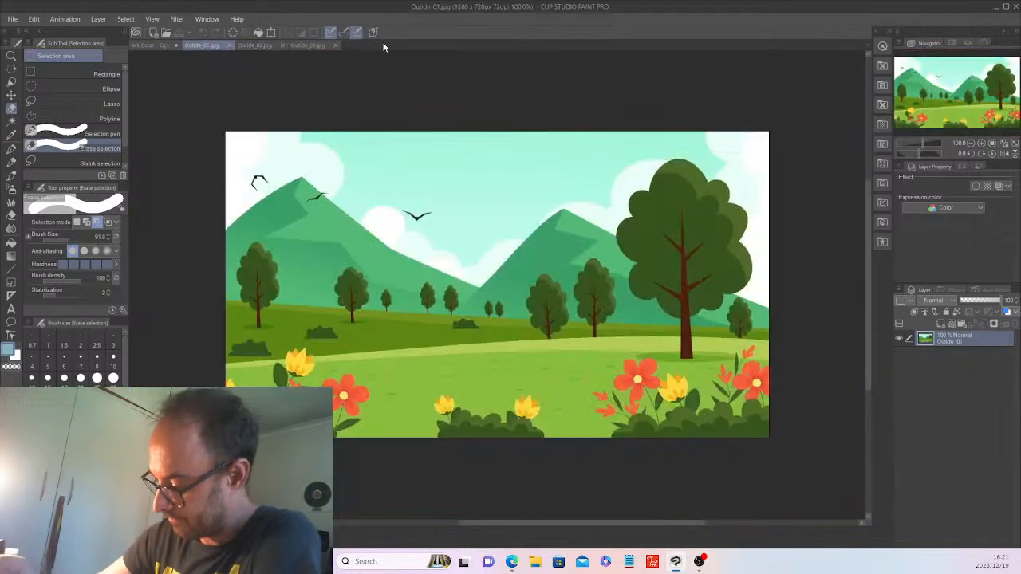
click(310, 44)
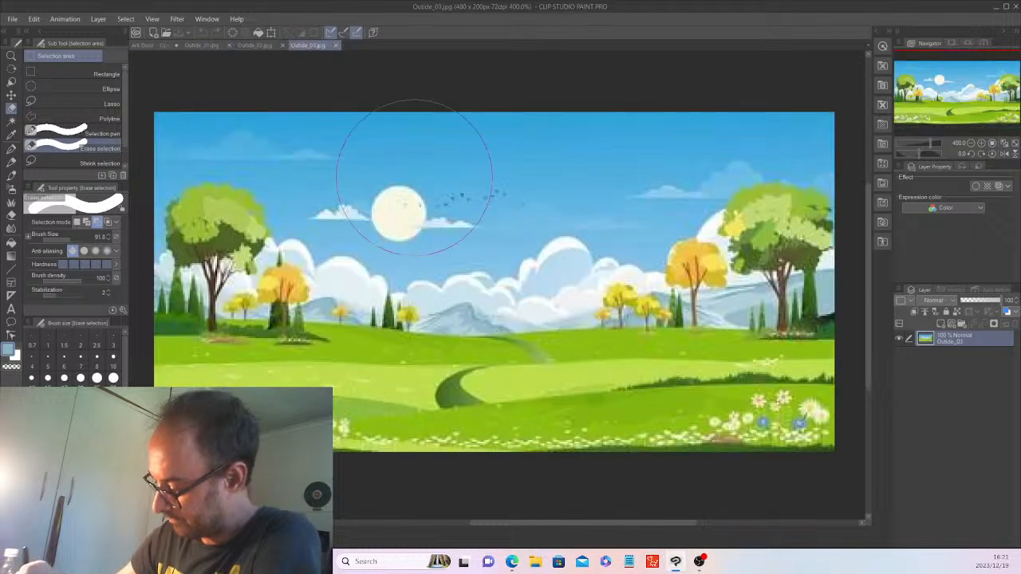
click(153, 44)
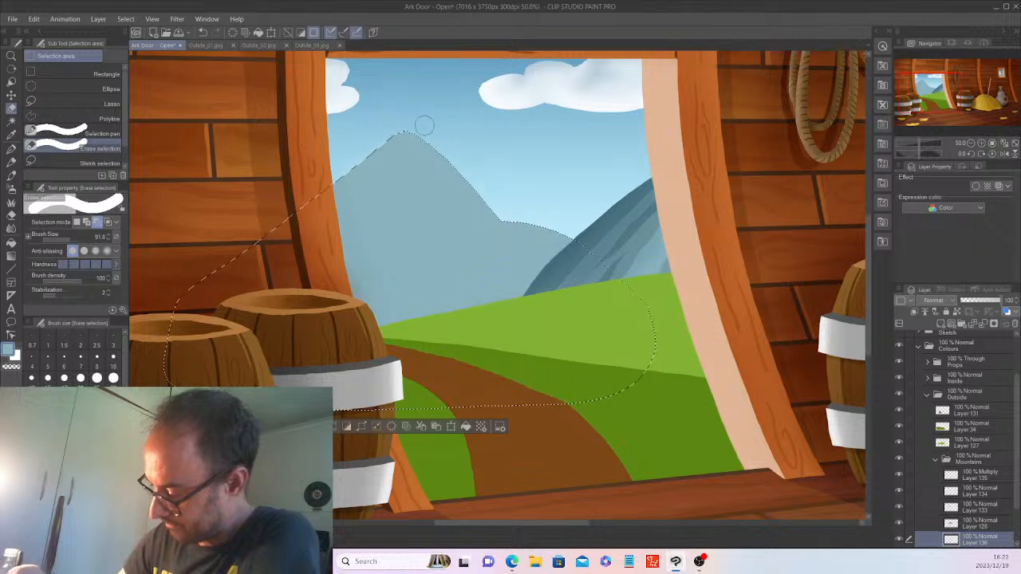
Trim the selection to the mountain's left slope and fill it with a sampled darker blue.
mouse_move(422, 119)
mouse_down()
mouse_move(338, 264)
mouse_move(239, 382)
mouse_up()
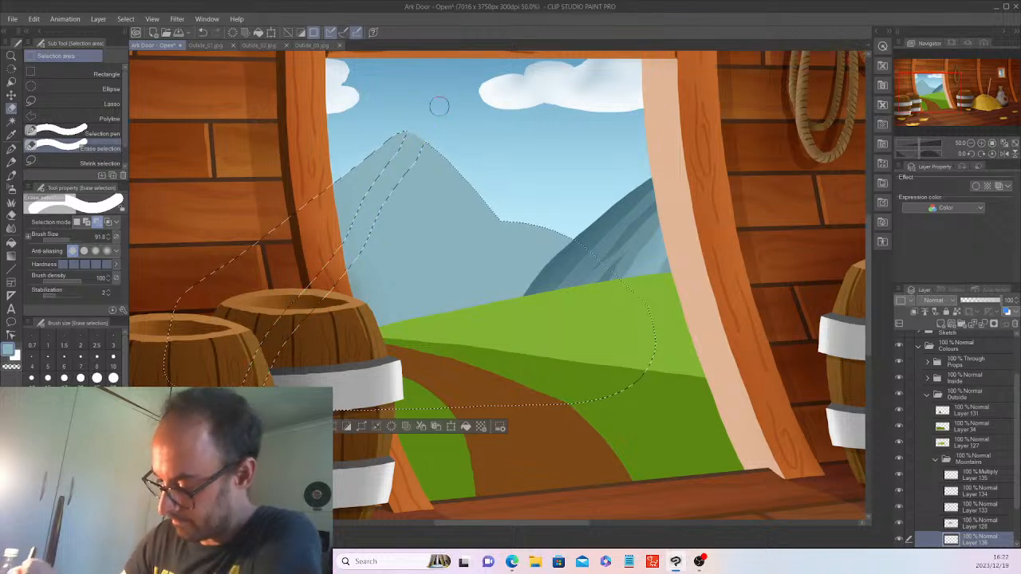
mouse_move(431, 133)
mouse_down()
mouse_move(336, 300)
mouse_move(306, 322)
mouse_up()
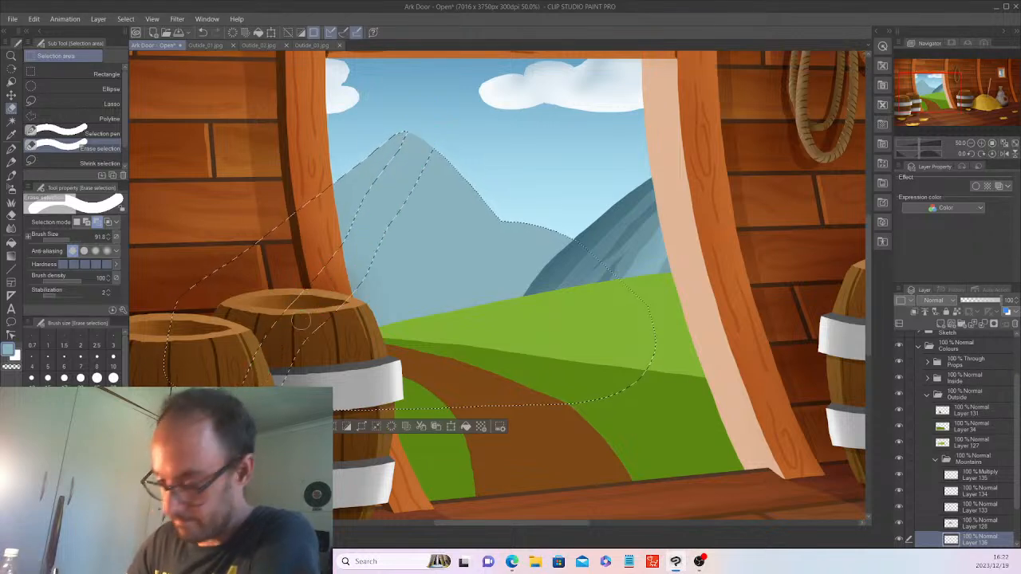
mouse_move(443, 132)
mouse_down()
mouse_move(371, 303)
mouse_move(399, 287)
mouse_move(470, 160)
mouse_move(558, 218)
mouse_move(550, 239)
mouse_move(599, 231)
mouse_move(536, 395)
mouse_move(602, 403)
mouse_move(630, 383)
mouse_up()
mouse_move(279, 379)
mouse_down()
mouse_move(391, 264)
mouse_move(471, 335)
mouse_move(485, 377)
mouse_move(520, 419)
mouse_up()
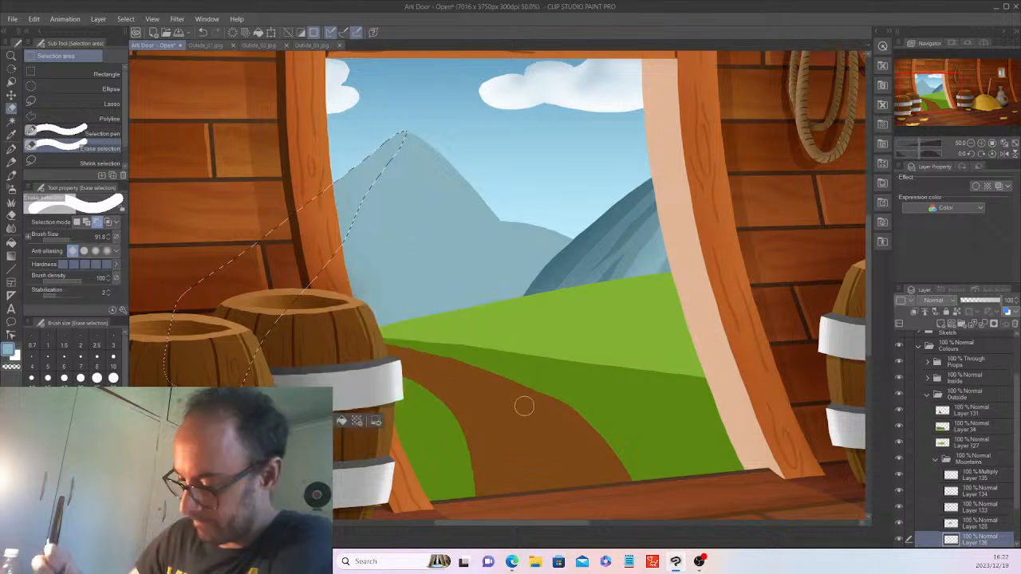
key(i)
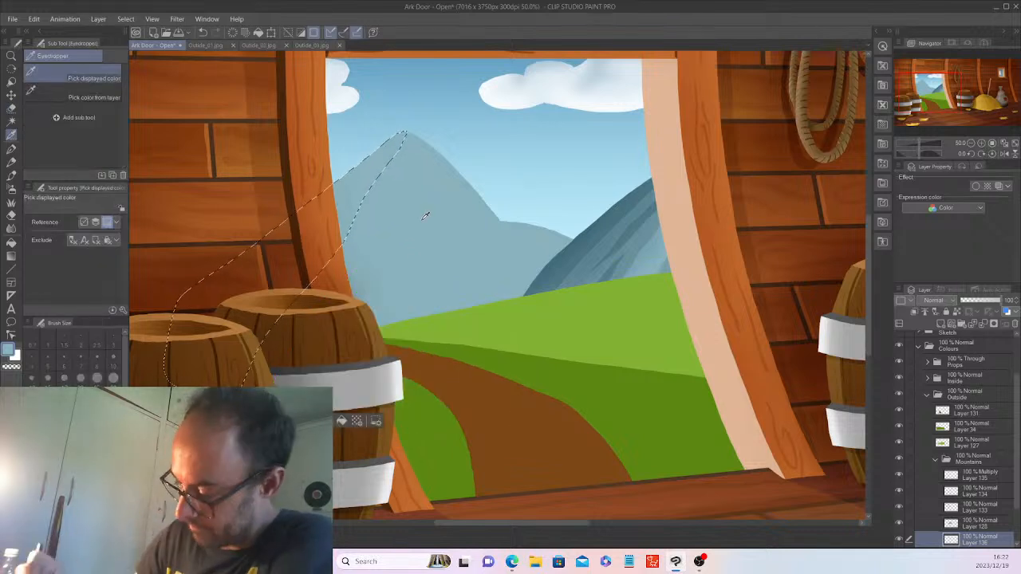
click(591, 241)
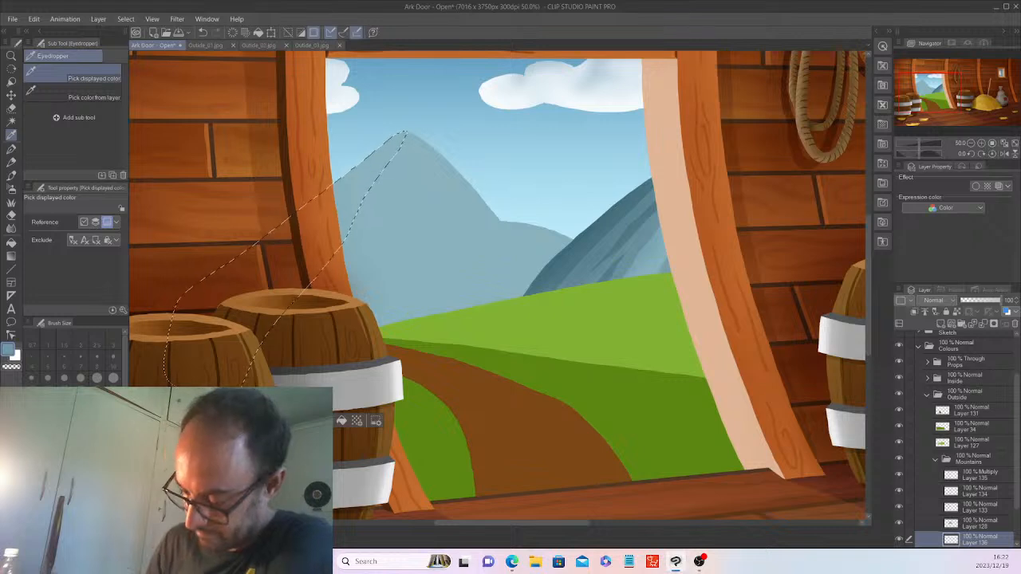
key(alt+BackSpace)
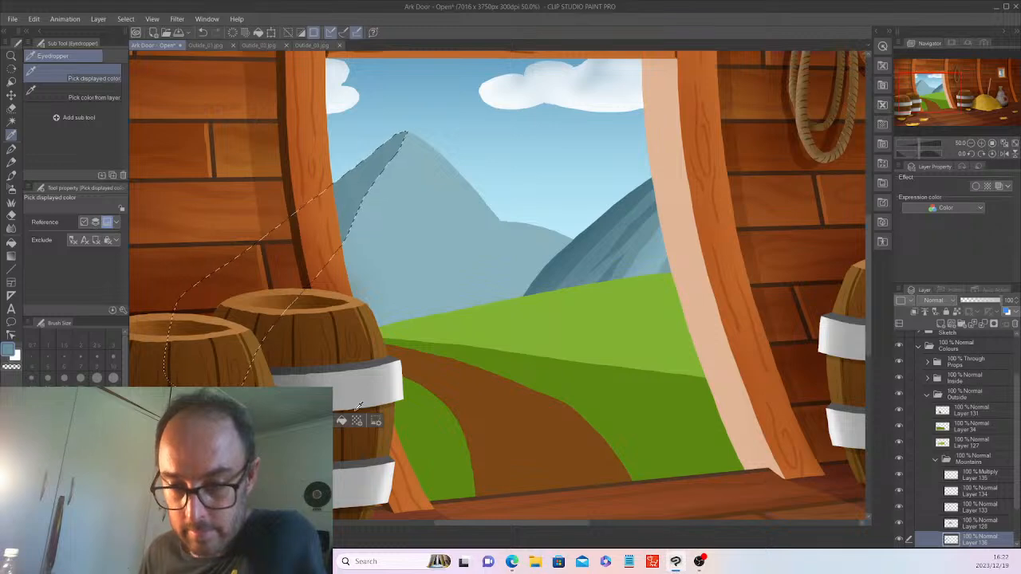
key(ctrl+d)
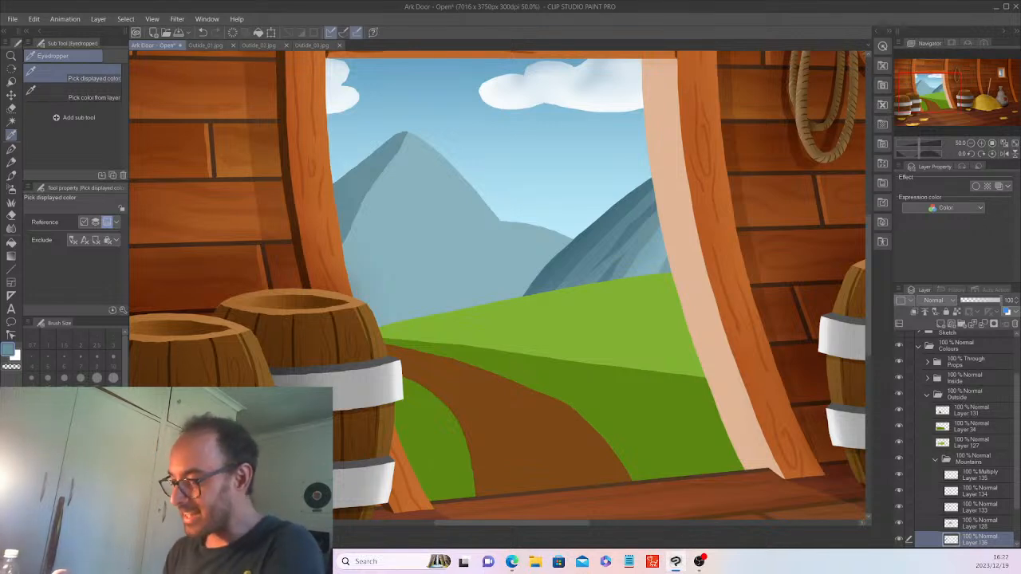
Lasso and fill darker blue crevices on the mountain's left side and middle.
click(12, 124)
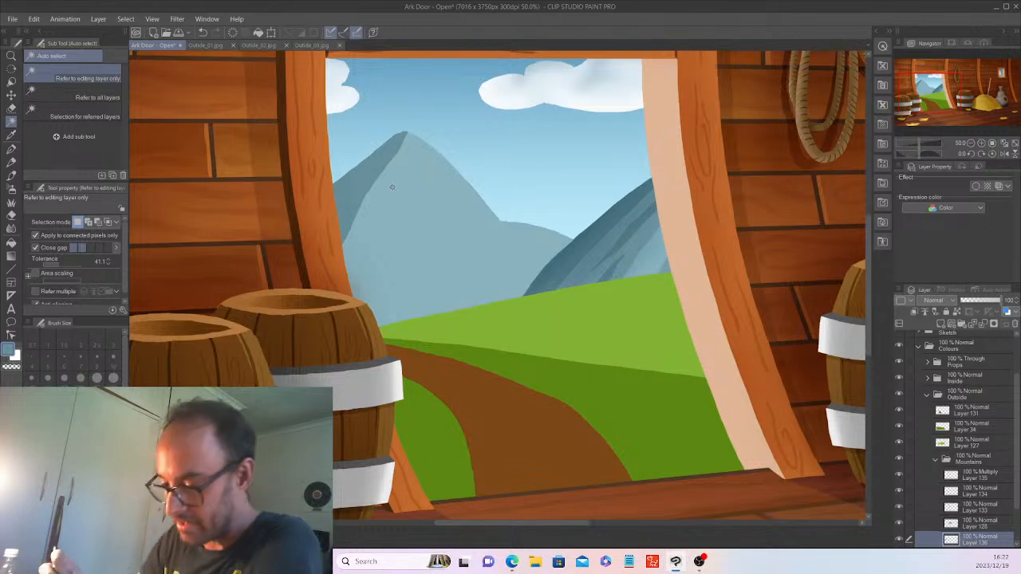
click(11, 108)
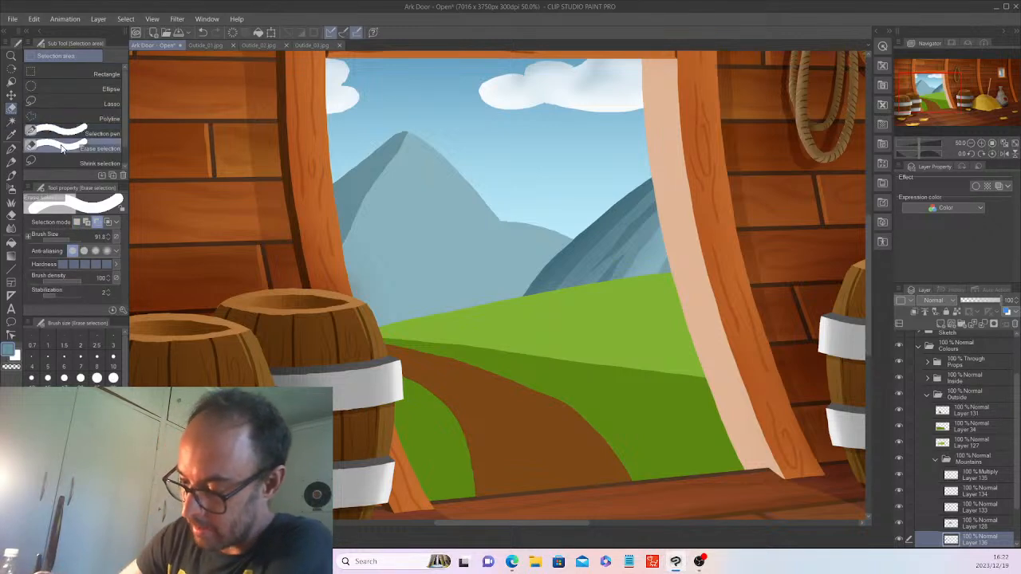
click(48, 105)
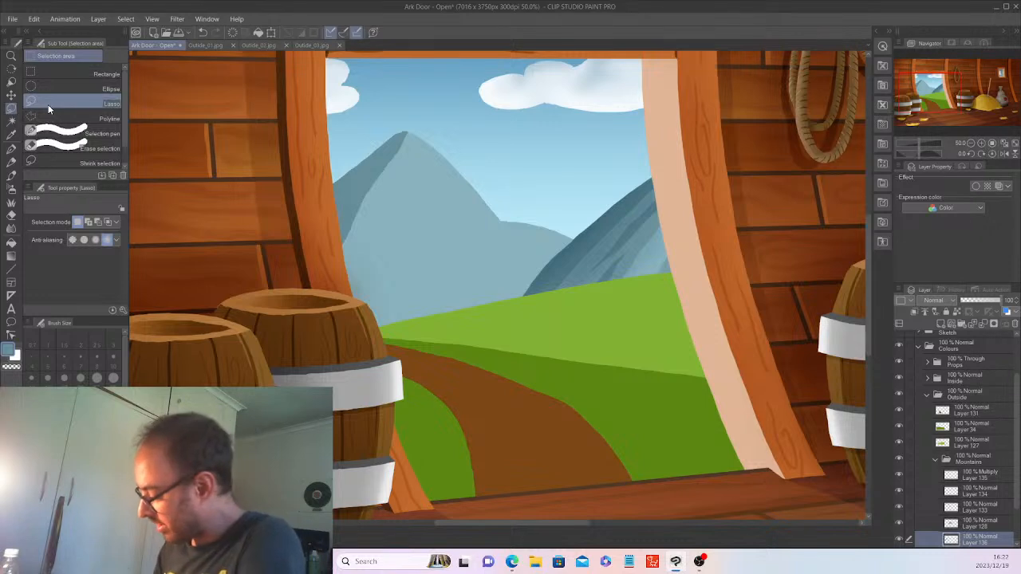
scroll(918, 527, down, 2)
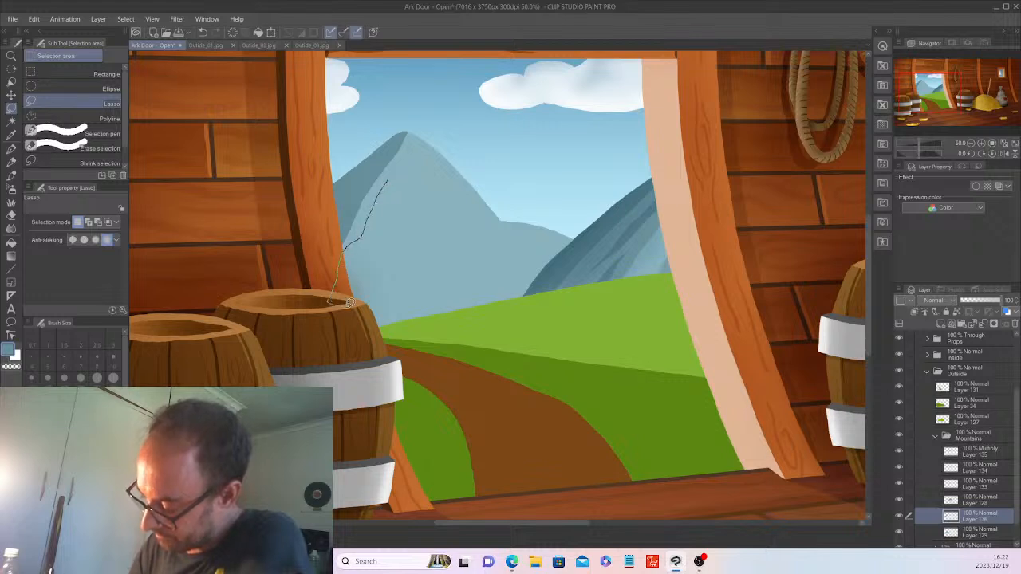
drag(378, 225, 387, 181)
click(412, 323)
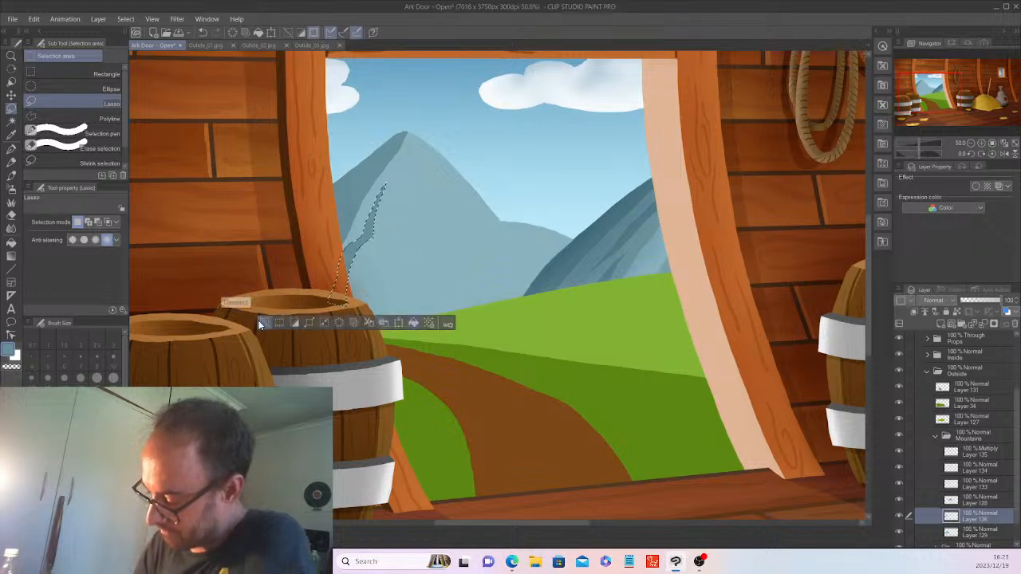
click(265, 322)
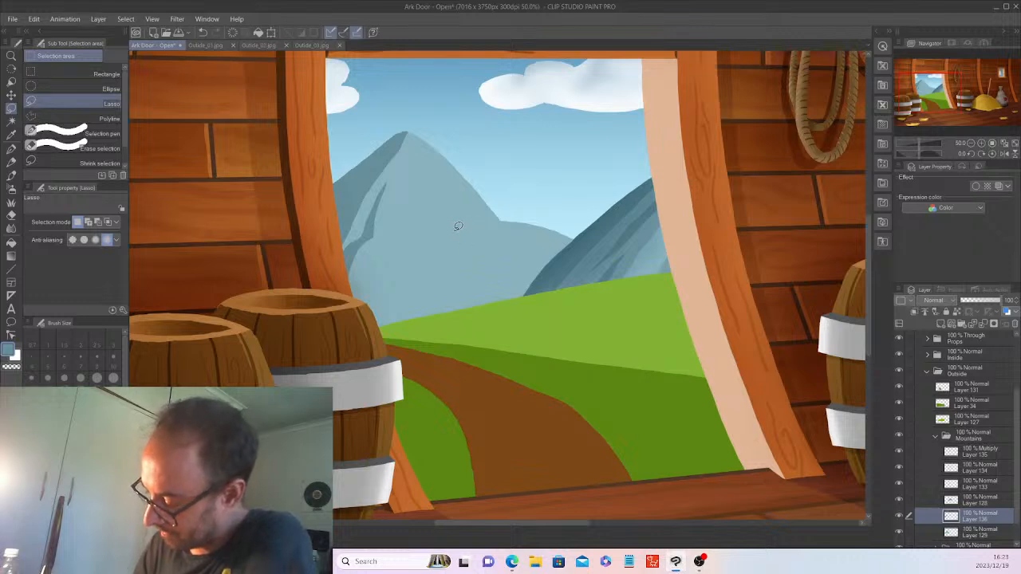
drag(450, 223, 500, 271)
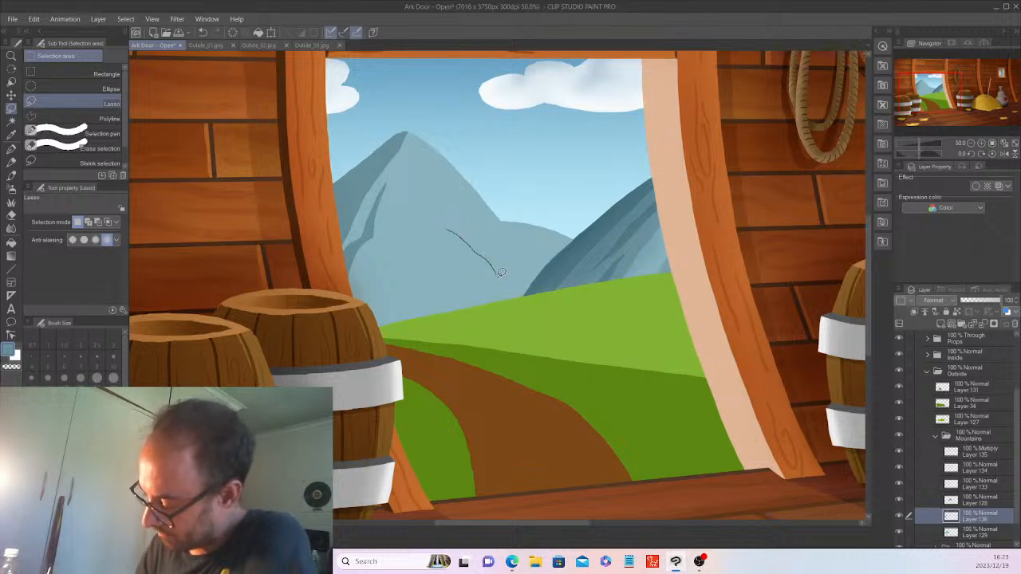
drag(493, 330, 468, 319)
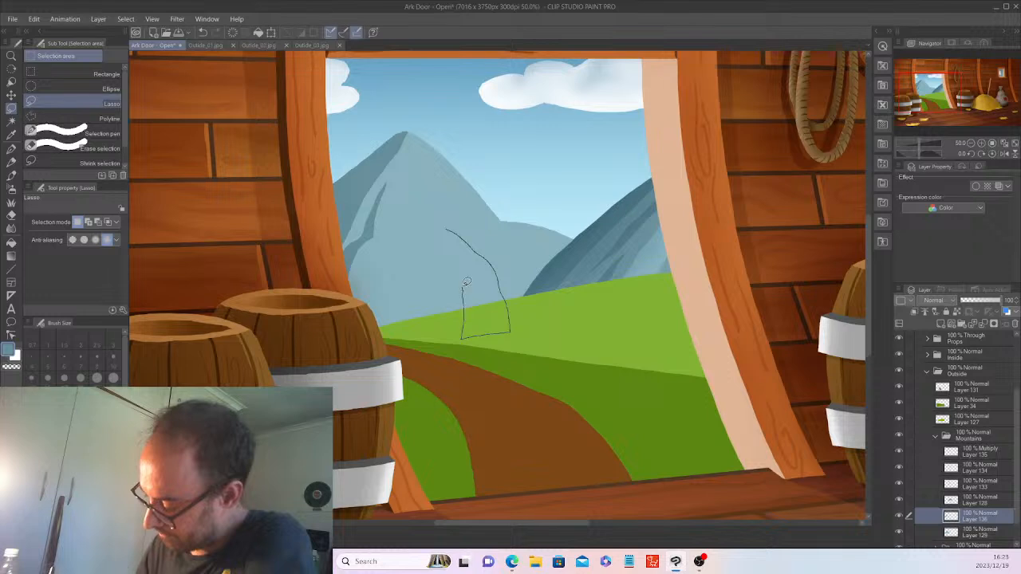
drag(434, 222, 432, 225)
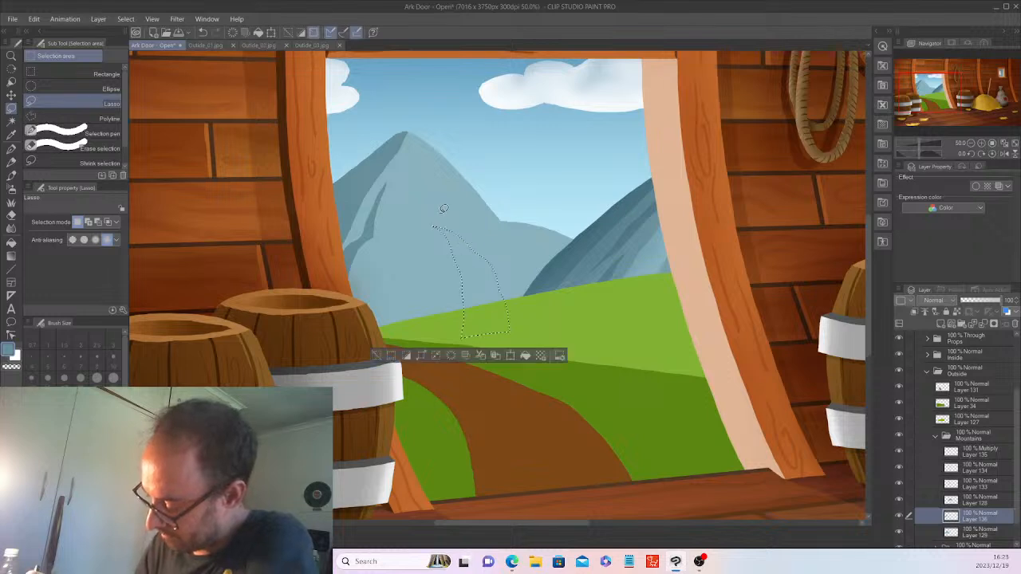
click(391, 358)
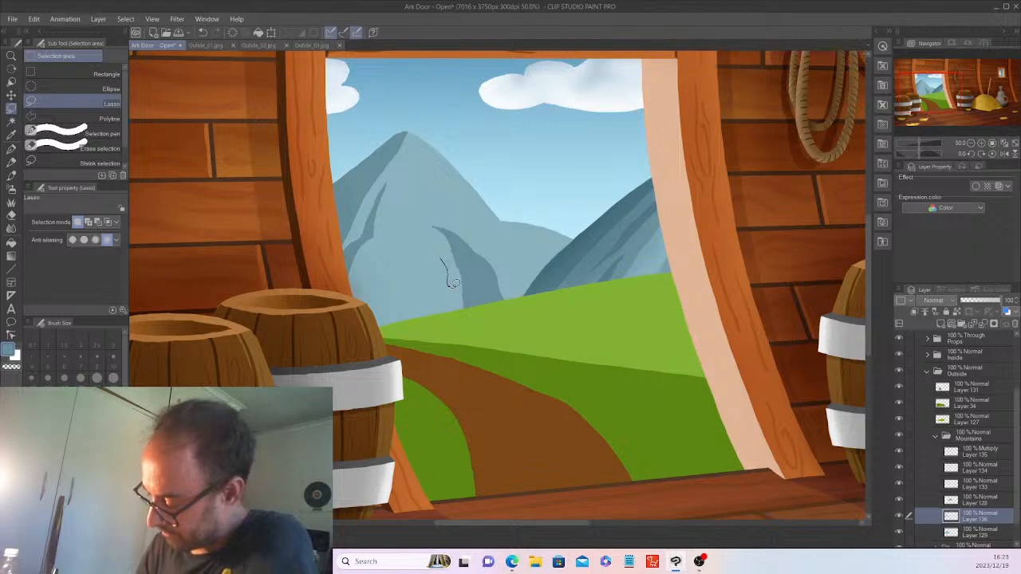
Fill a small notch plus lower-left and upper crevices, then add Layer 137.
drag(461, 307, 461, 308)
click(356, 325)
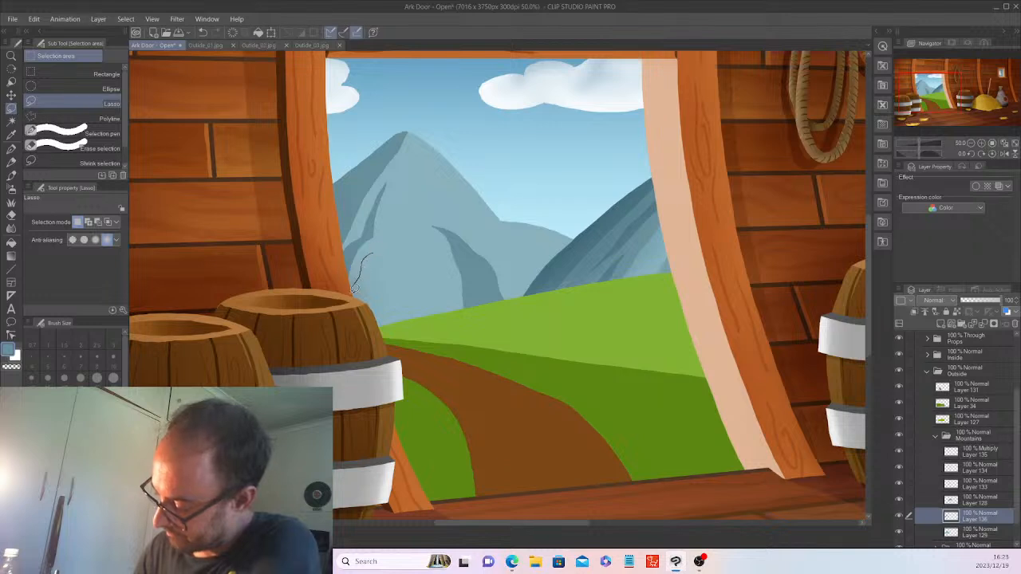
mouse_move(347, 338)
mouse_down()
mouse_move(359, 336)
mouse_move(365, 293)
mouse_up()
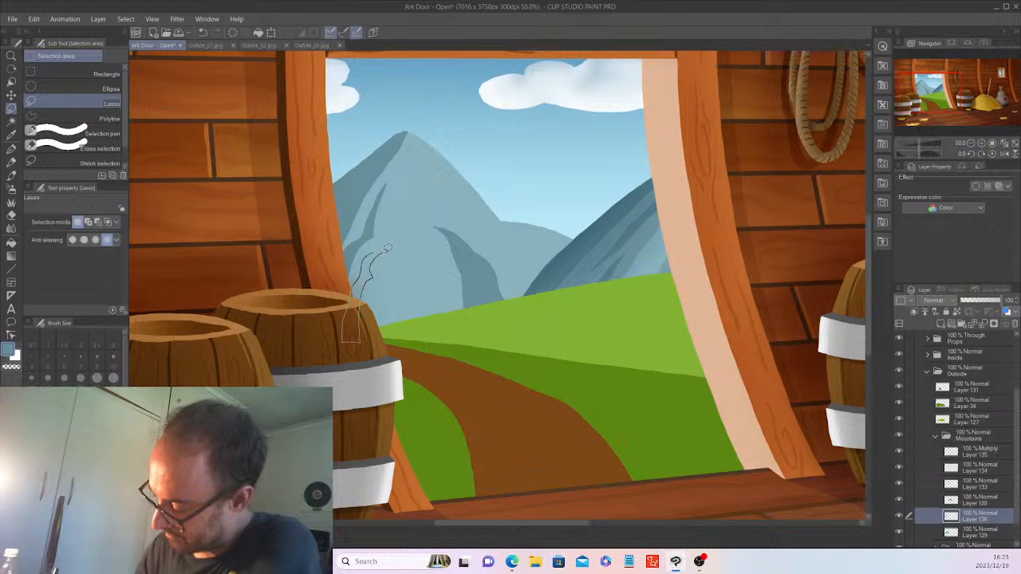
drag(381, 249, 384, 252)
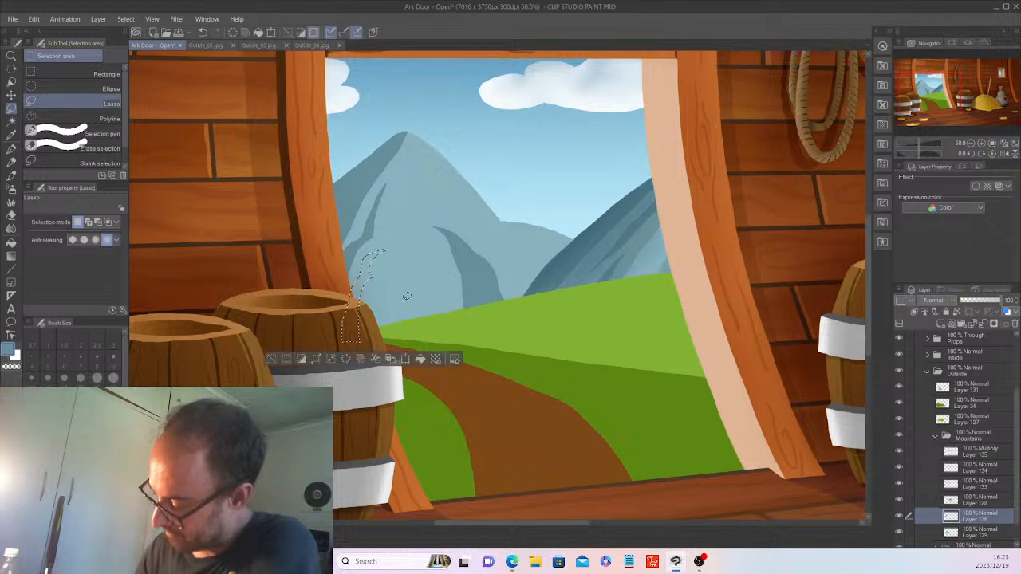
click(421, 358)
click(272, 358)
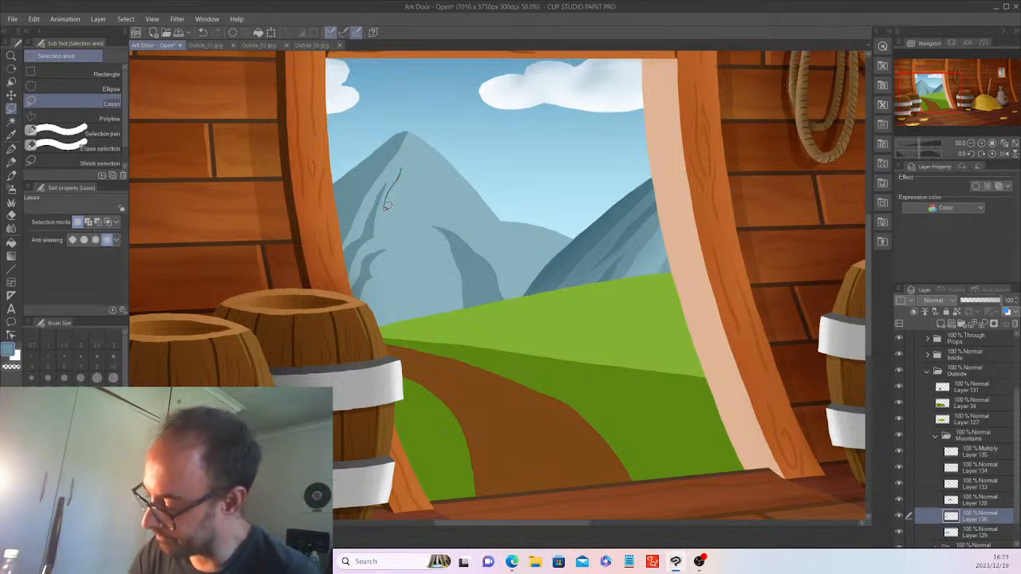
drag(384, 212, 402, 167)
key(ctrl+z)
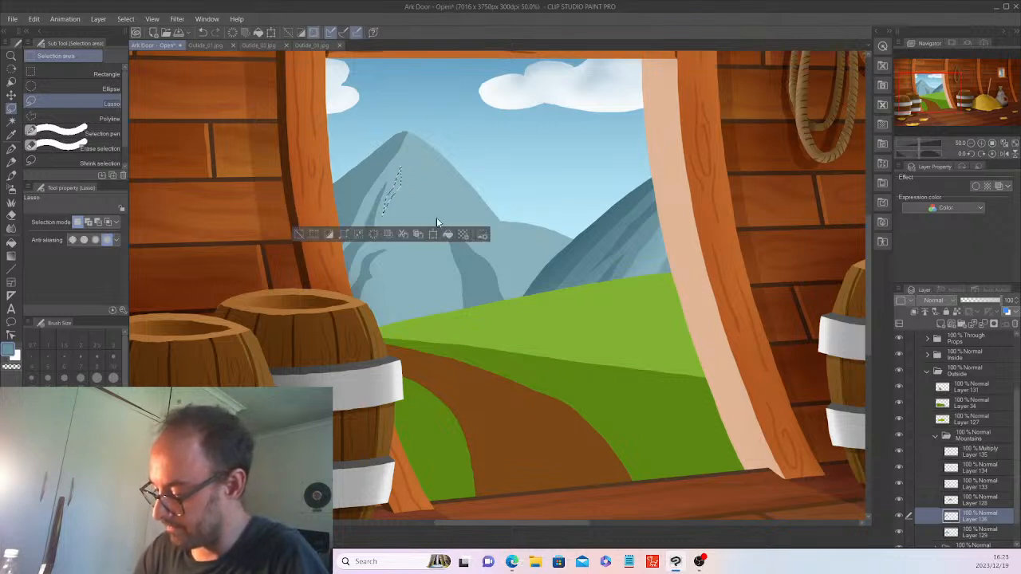
click(448, 233)
click(300, 234)
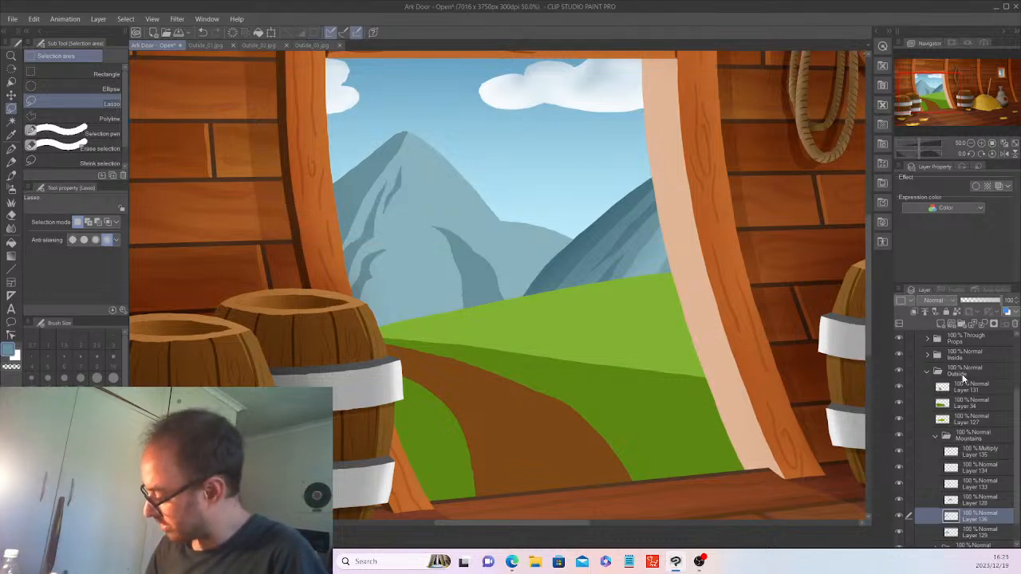
click(947, 325)
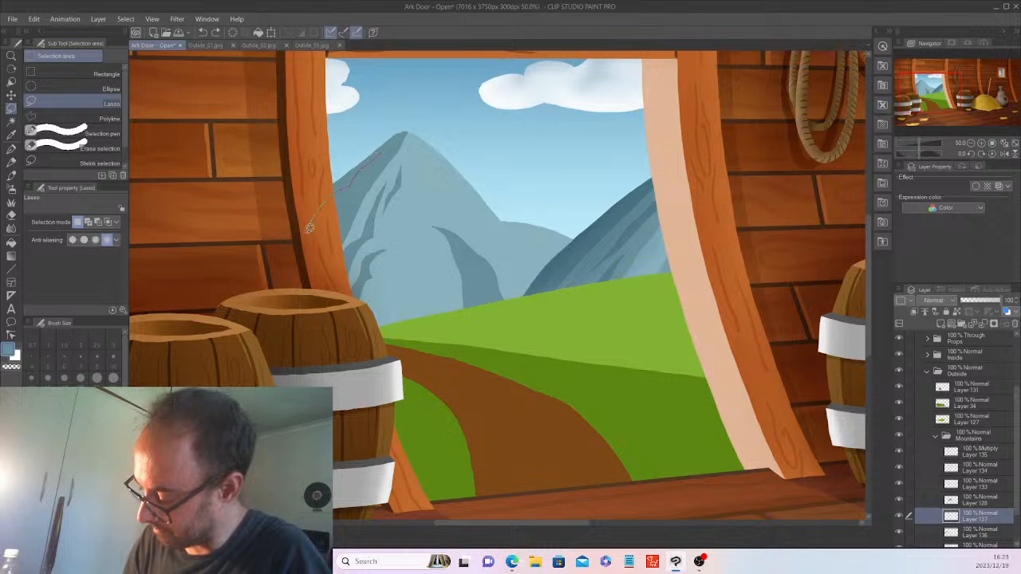
Lasso and fill a thin darker strip along the main mountain's upper-left ridge on Layer 137.
drag(297, 243, 318, 237)
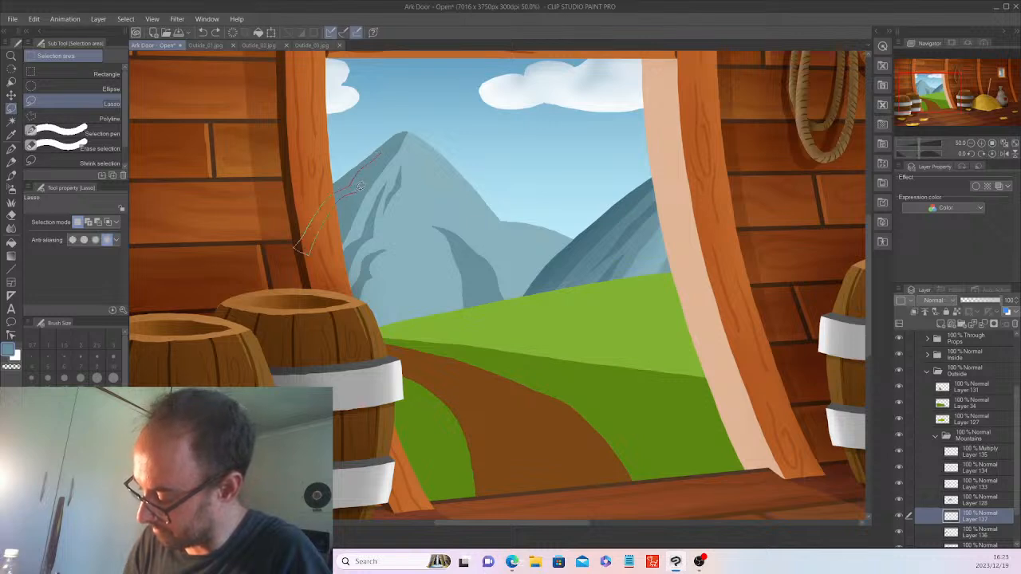
drag(369, 167, 377, 157)
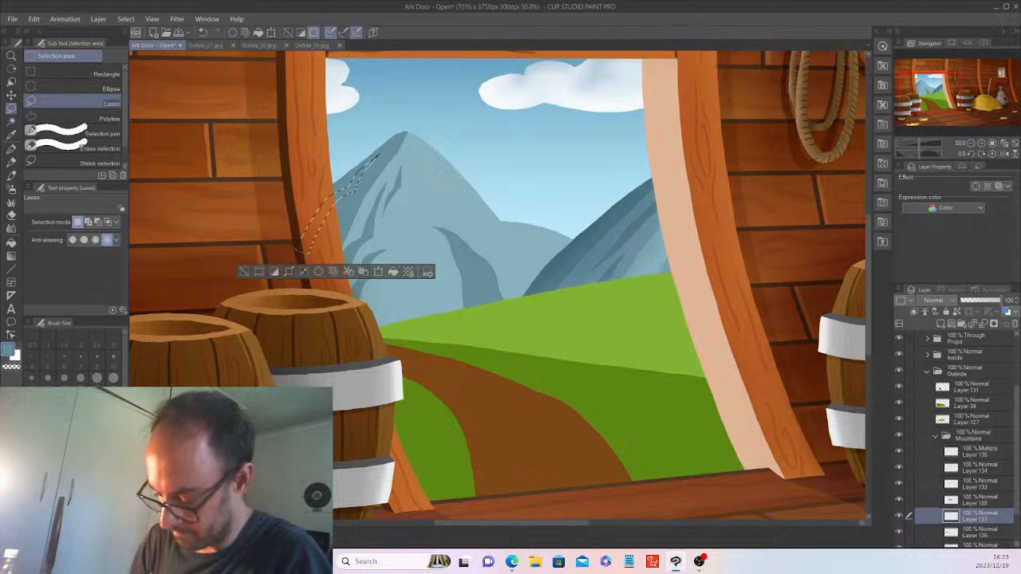
click(391, 271)
click(244, 272)
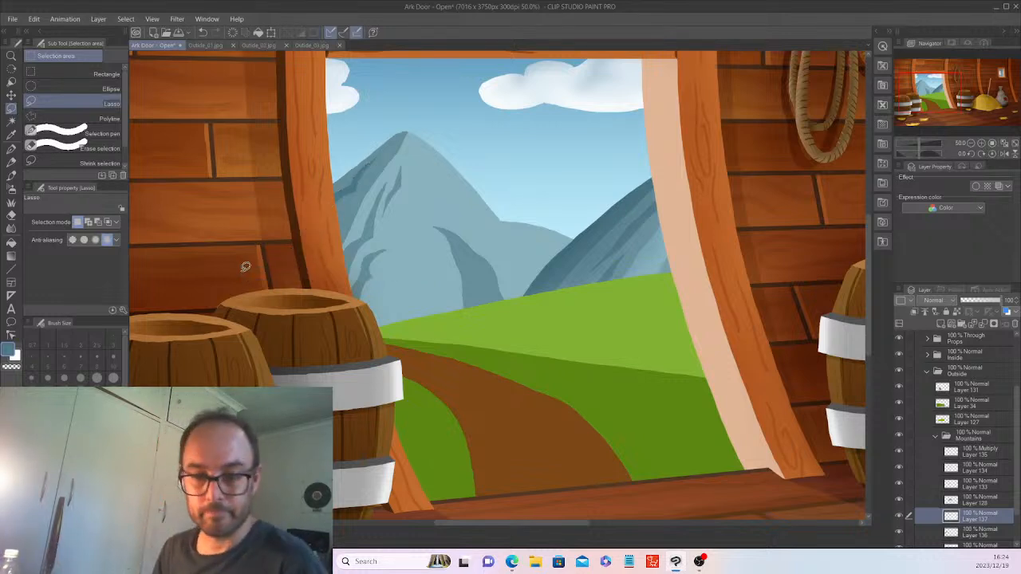
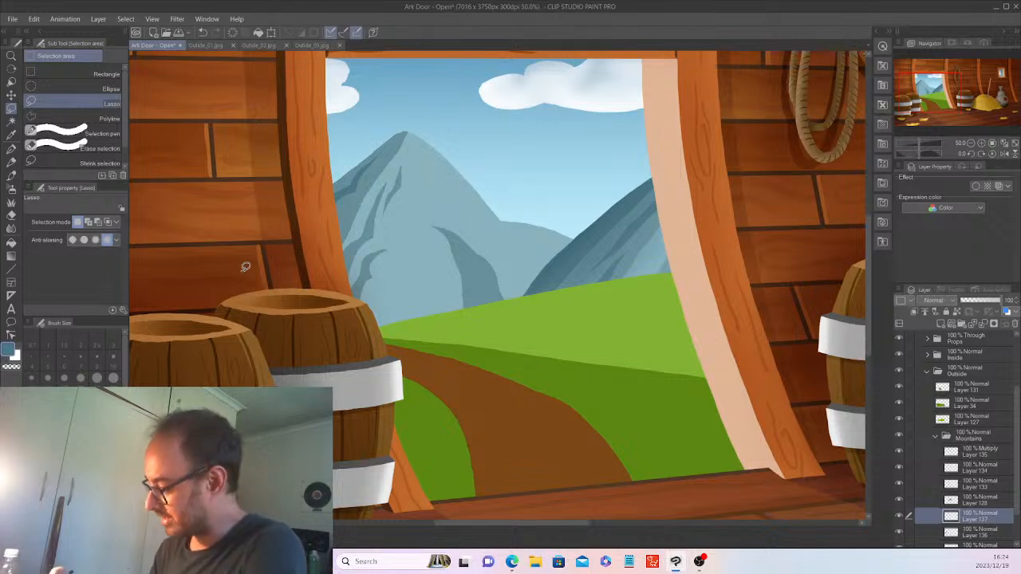
Auto-select the big mountain on Layer 129, then trim the selection away from the peak and barrel.
scroll(1010, 507, down, 2)
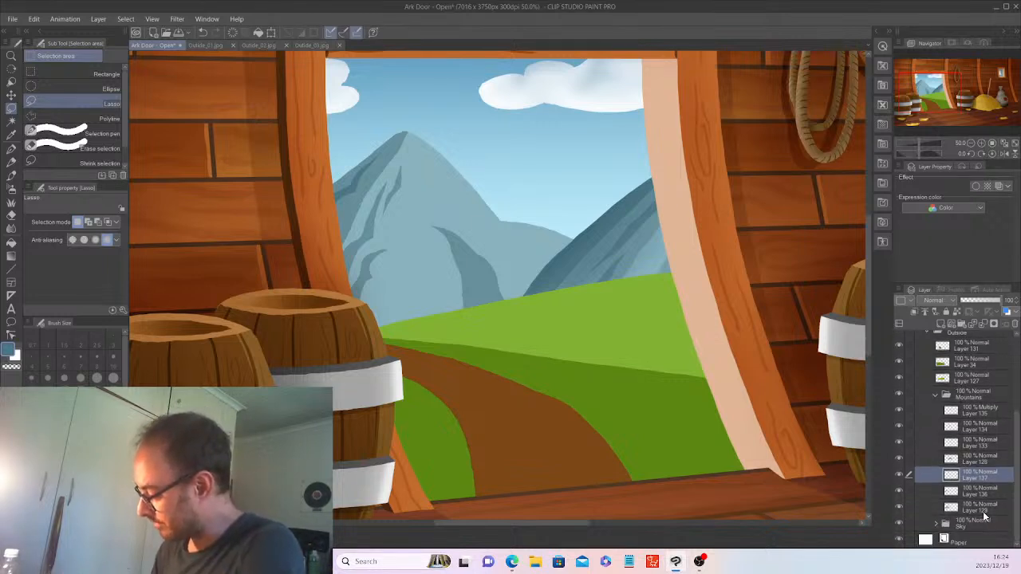
click(982, 511)
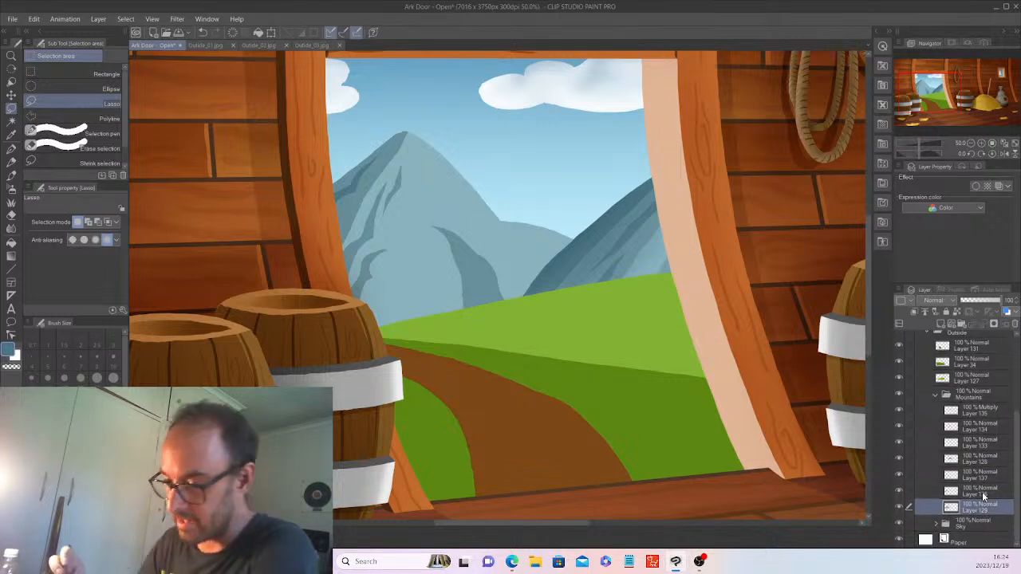
click(12, 121)
click(507, 236)
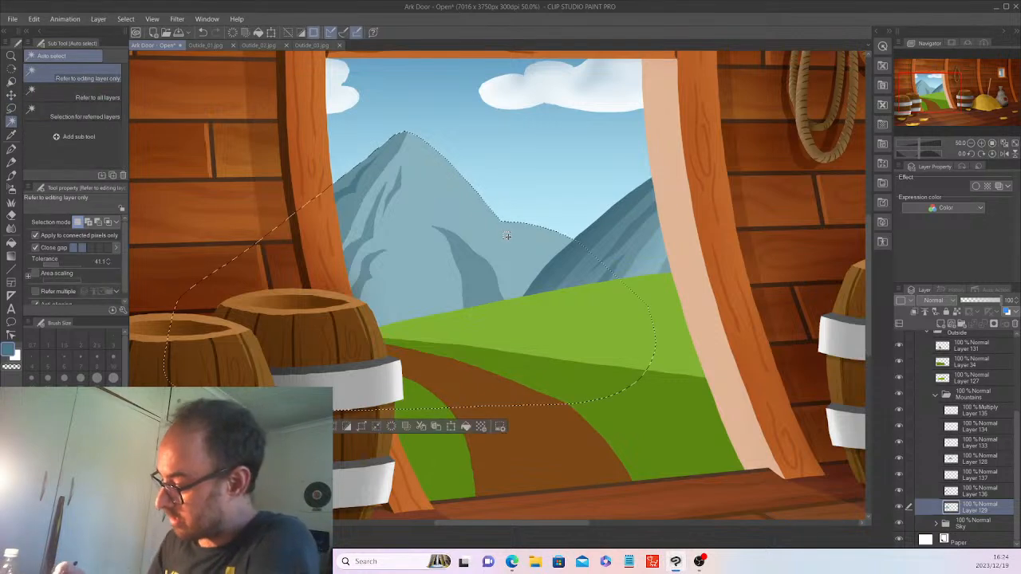
click(940, 322)
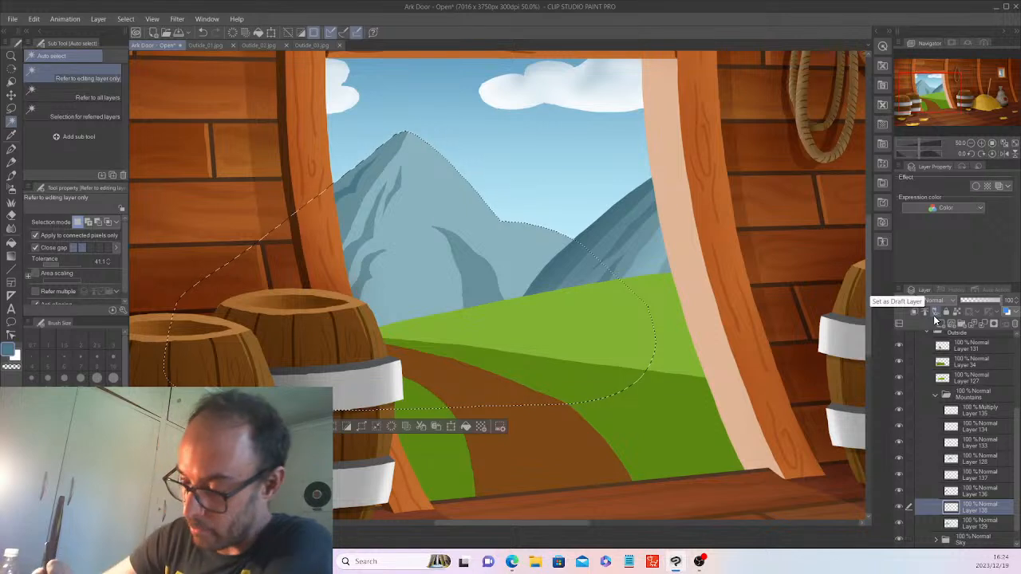
click(11, 107)
click(64, 146)
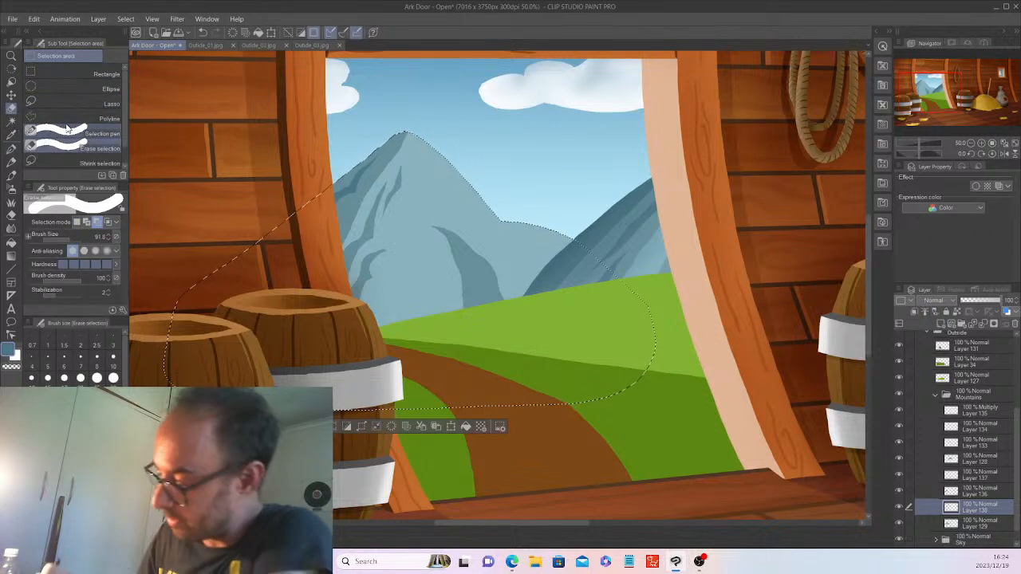
drag(397, 136, 405, 145)
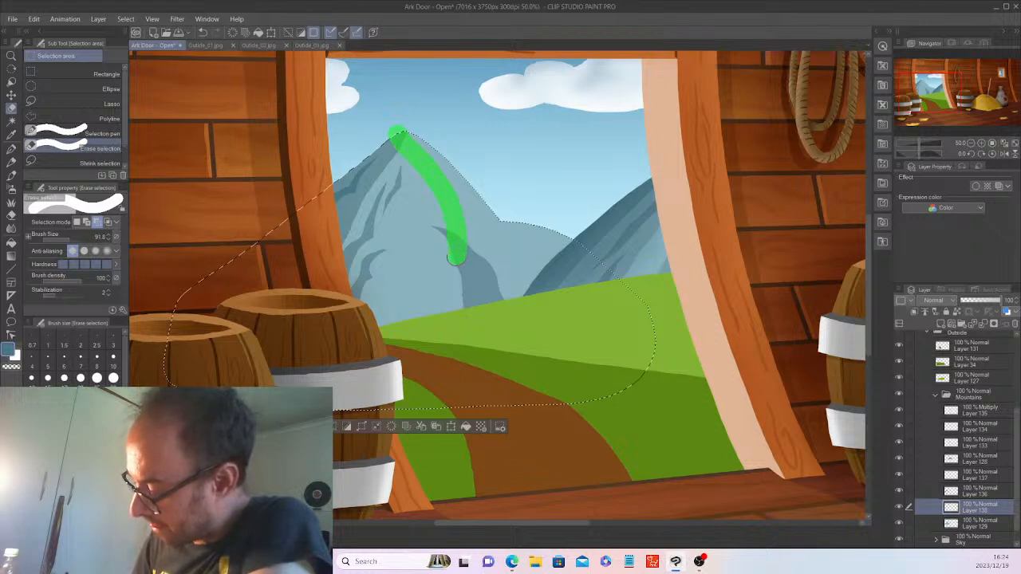
mouse_move(457, 257)
mouse_down()
mouse_move(484, 307)
mouse_move(492, 421)
mouse_up()
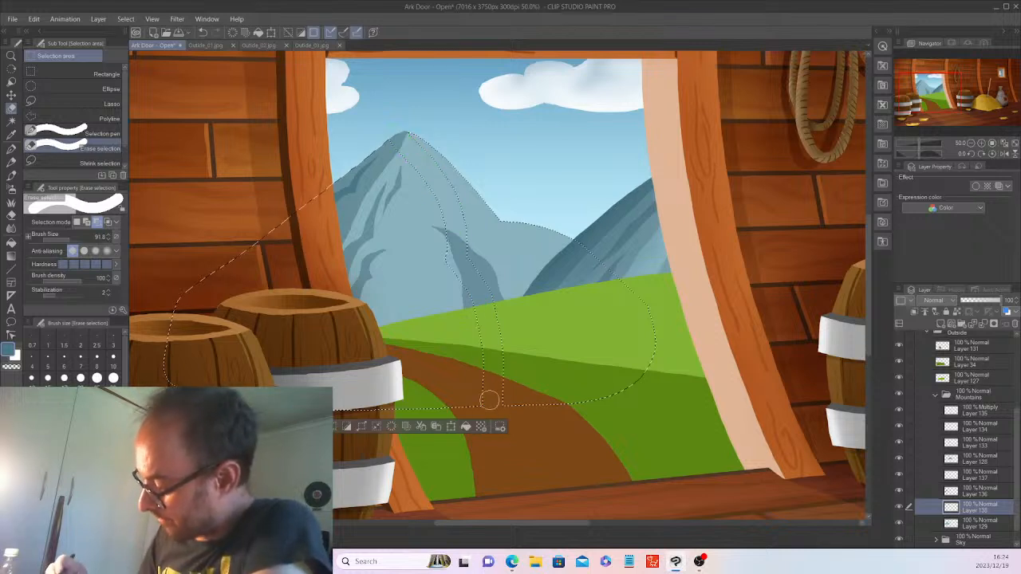
mouse_move(391, 137)
mouse_down()
mouse_move(170, 317)
mouse_move(159, 369)
mouse_move(383, 146)
mouse_move(333, 195)
mouse_move(381, 182)
mouse_move(407, 193)
mouse_move(451, 271)
mouse_up()
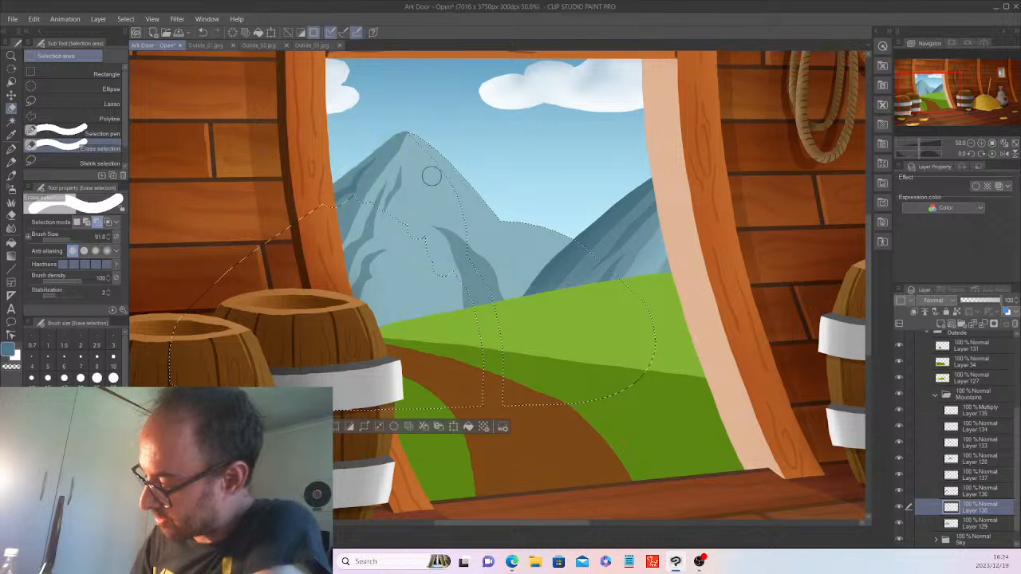
mouse_move(429, 179)
mouse_down()
mouse_move(471, 311)
mouse_move(481, 423)
mouse_up()
drag(435, 257, 478, 427)
mouse_move(351, 190)
mouse_down()
mouse_move(201, 307)
mouse_move(263, 297)
mouse_move(369, 188)
mouse_move(249, 295)
mouse_move(296, 277)
mouse_move(308, 295)
mouse_move(383, 203)
mouse_move(358, 303)
mouse_move(401, 277)
mouse_move(406, 315)
mouse_move(423, 295)
mouse_move(423, 257)
mouse_move(430, 351)
mouse_move(442, 294)
mouse_move(456, 331)
mouse_move(459, 416)
mouse_up()
mouse_move(203, 297)
mouse_down()
mouse_move(184, 355)
mouse_move(231, 303)
mouse_move(303, 268)
mouse_move(319, 295)
mouse_move(371, 279)
mouse_up()
mouse_move(383, 317)
mouse_down()
mouse_move(319, 375)
mouse_move(379, 335)
mouse_move(335, 403)
mouse_move(415, 351)
mouse_move(458, 419)
mouse_move(447, 410)
mouse_up()
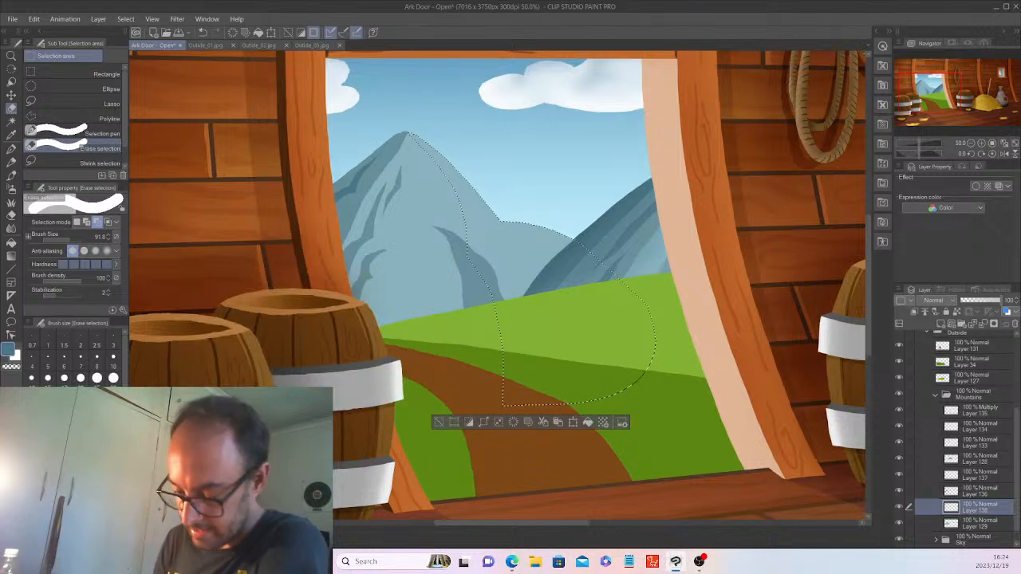
Fill the mountain selection with eyedropped light sky blue on a new layer, then deselect.
click(12, 133)
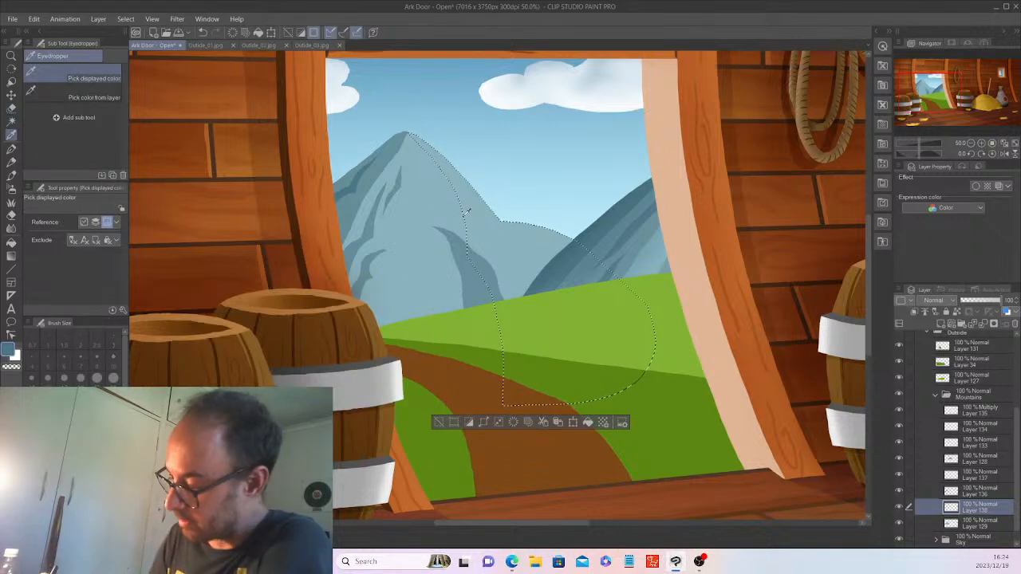
click(550, 187)
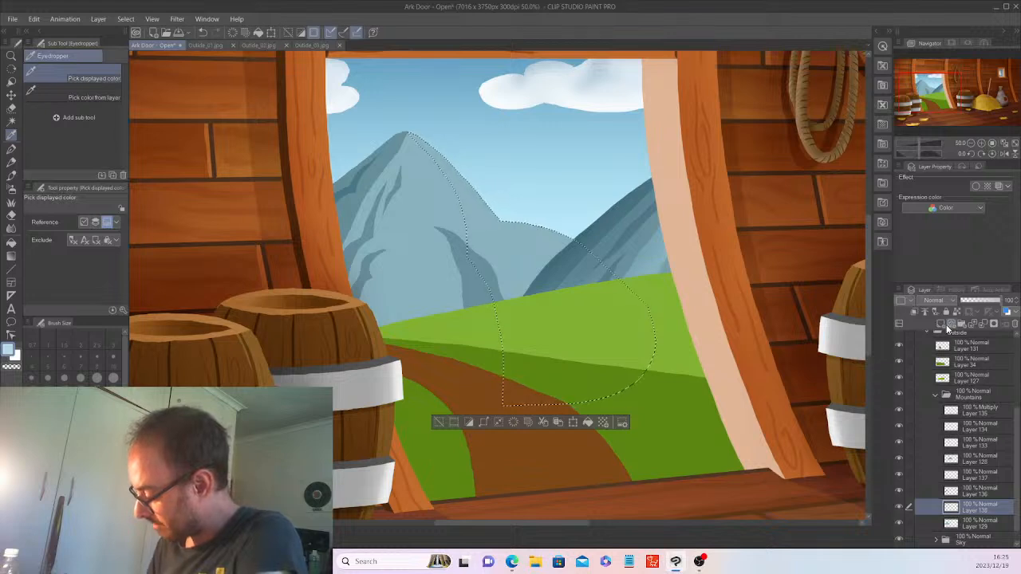
click(951, 325)
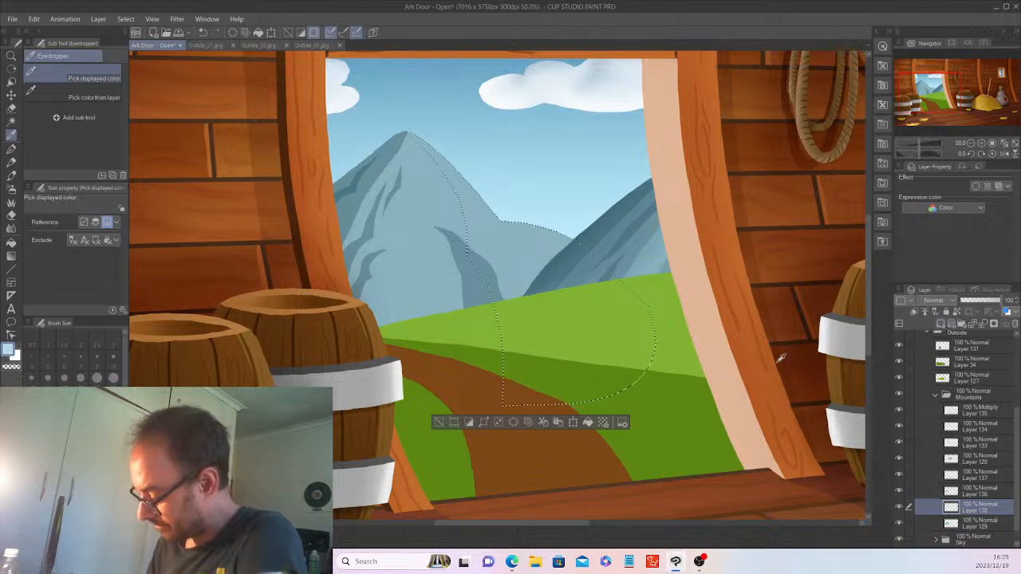
click(588, 422)
click(437, 423)
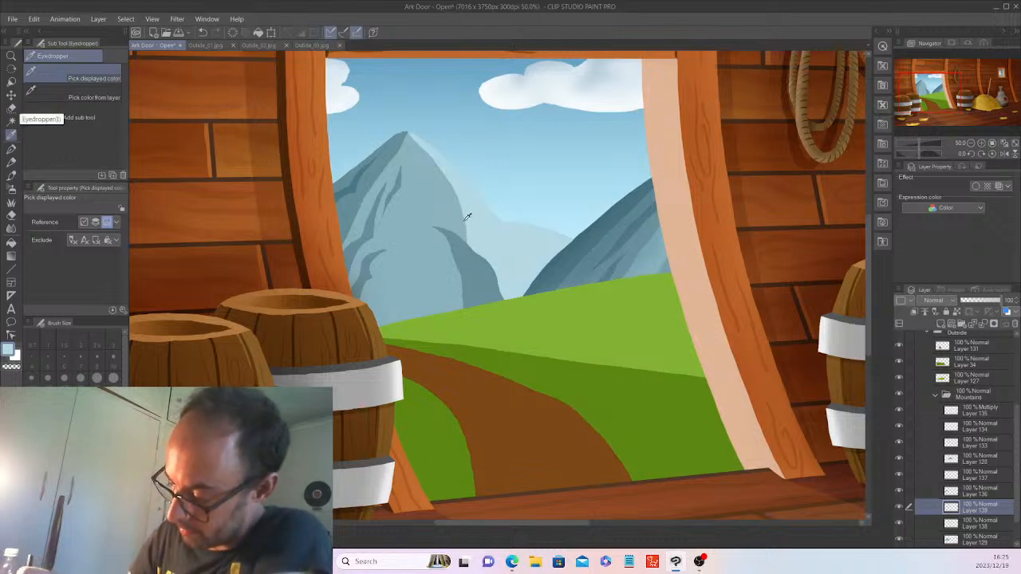
On a new layer above Layer 139, lasso and fill a blue-grey cloud curl over the mist.
click(12, 109)
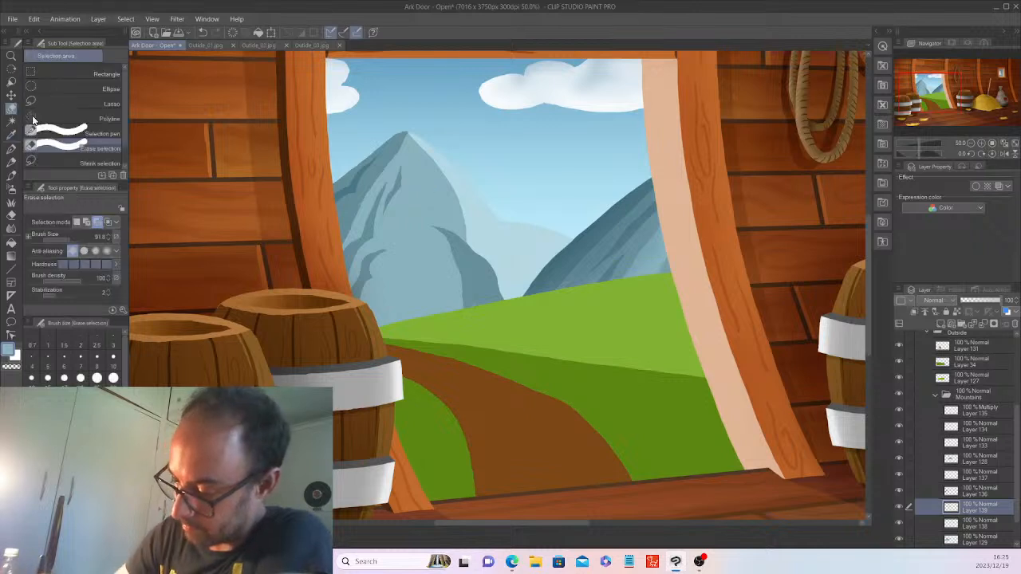
click(53, 99)
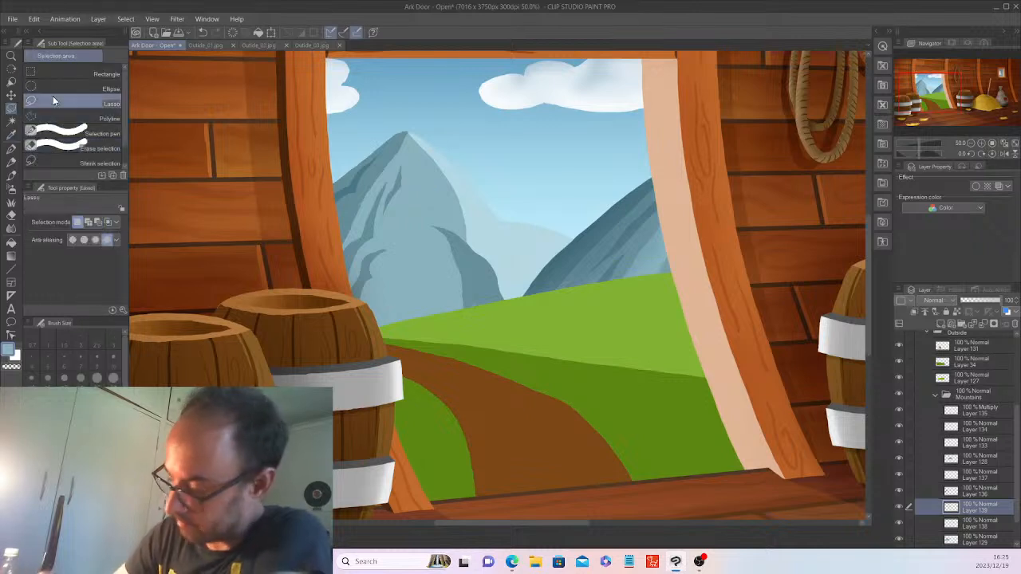
click(942, 325)
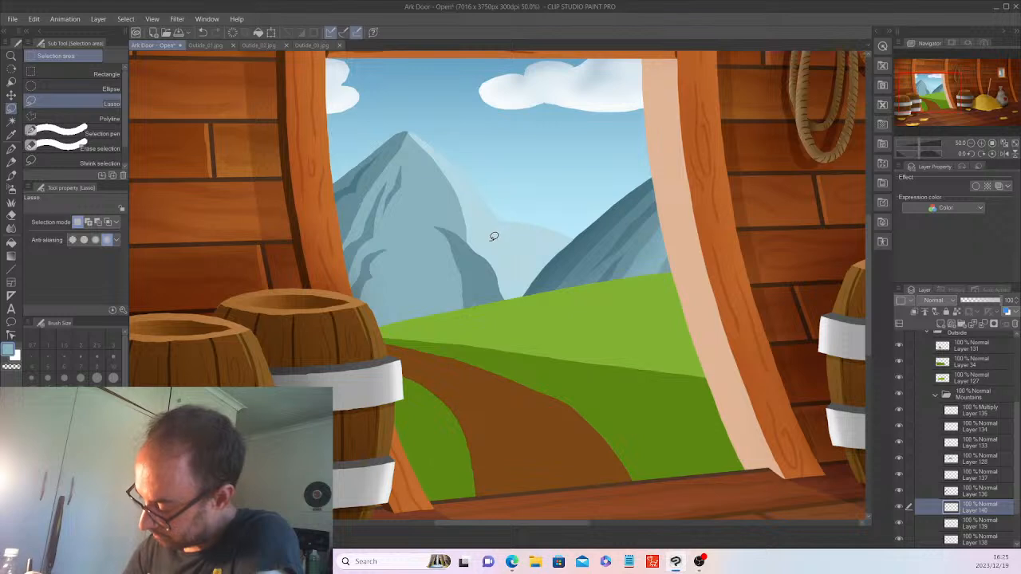
mouse_move(519, 263)
mouse_down()
mouse_move(545, 286)
mouse_move(565, 278)
mouse_move(492, 242)
mouse_up()
click(580, 307)
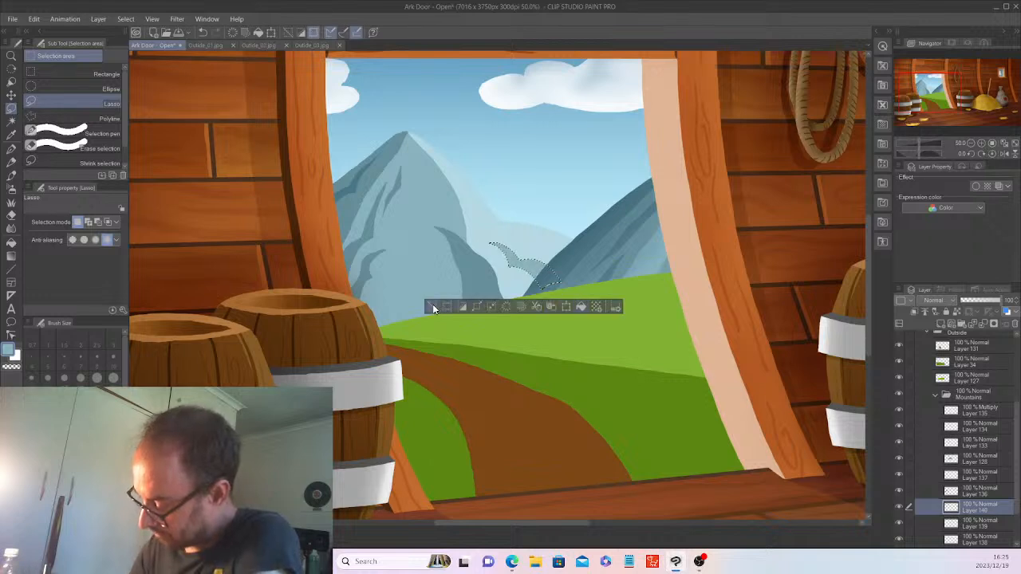
click(432, 306)
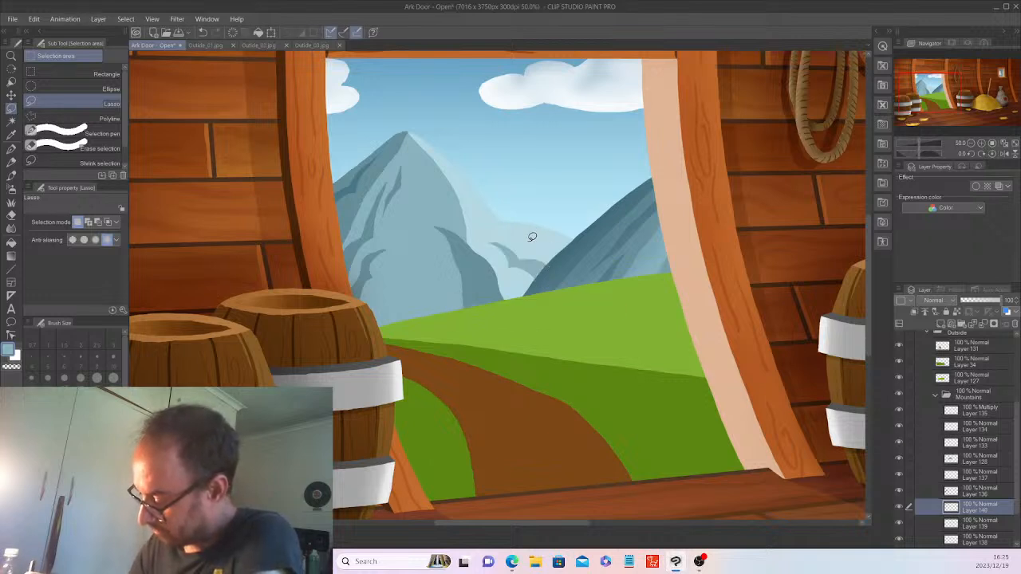
Lasso and fill a thin blue-grey cloud curl on the mountain edge, then deselect.
mouse_move(527, 241)
mouse_down()
mouse_move(577, 276)
mouse_move(568, 244)
mouse_move(527, 235)
mouse_up()
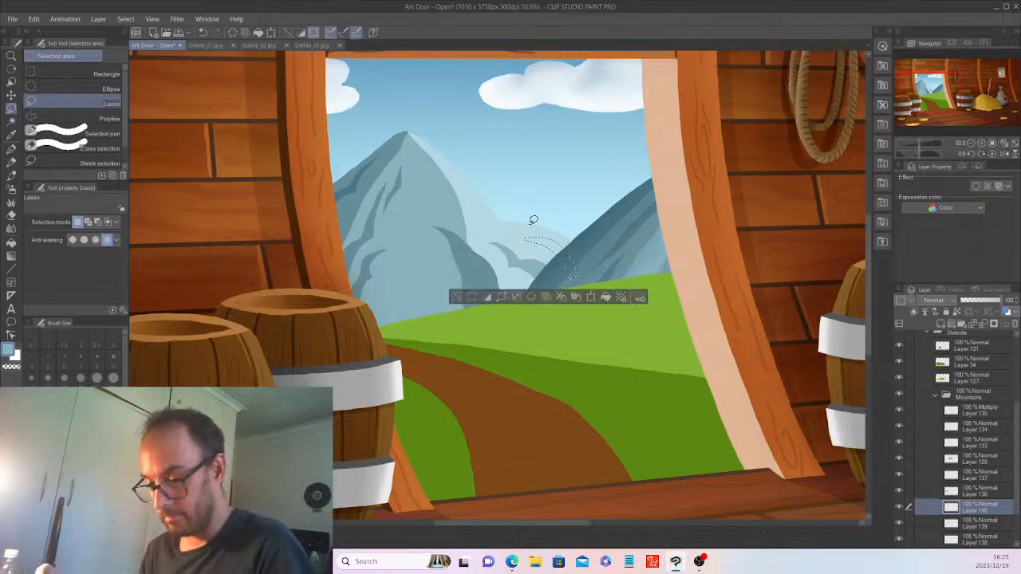
key(ctrl+d)
mouse_move(524, 233)
mouse_down()
mouse_move(566, 250)
mouse_move(571, 273)
mouse_move(543, 236)
mouse_up()
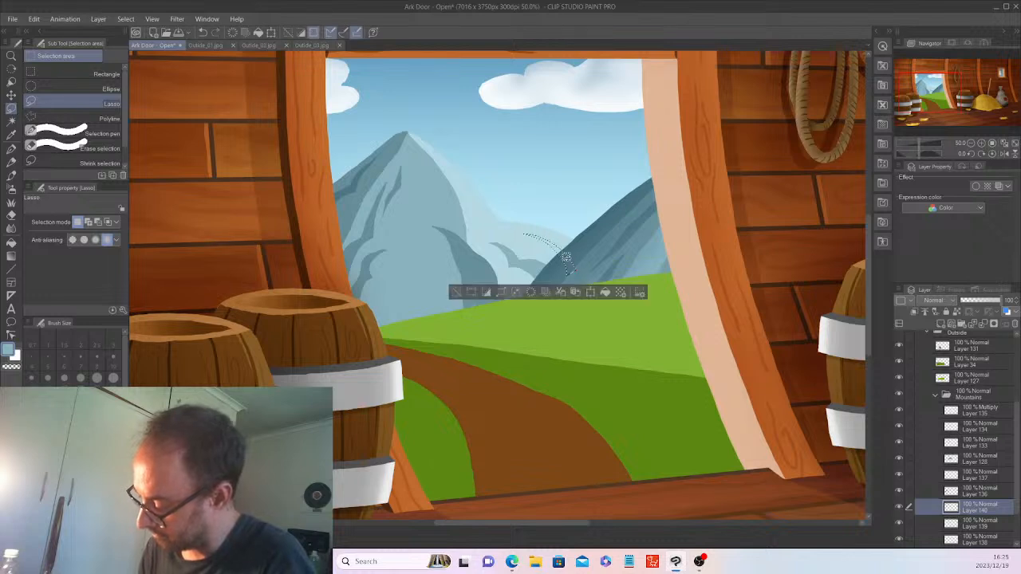
click(605, 292)
click(458, 292)
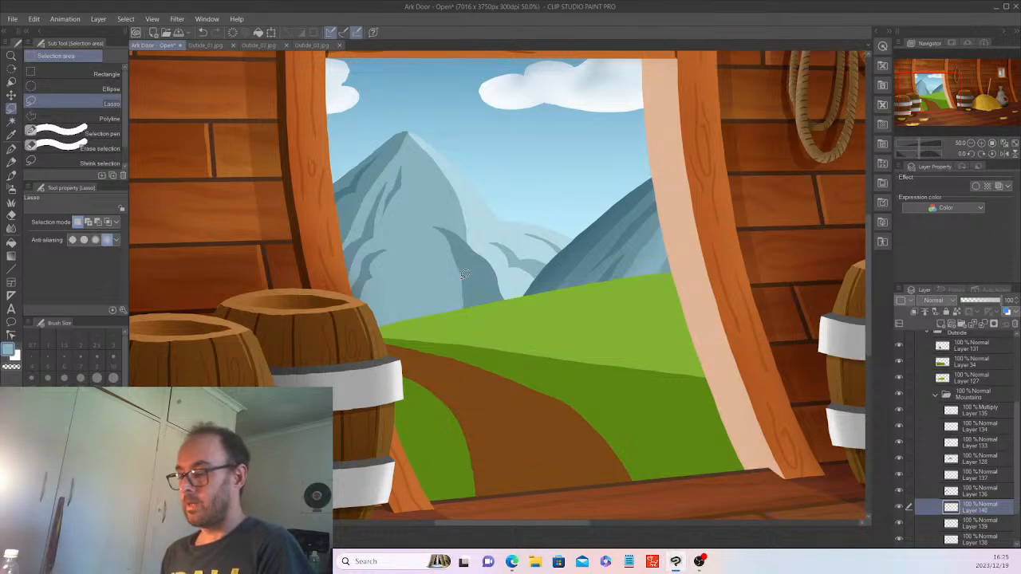
scroll(463, 274, down, 2)
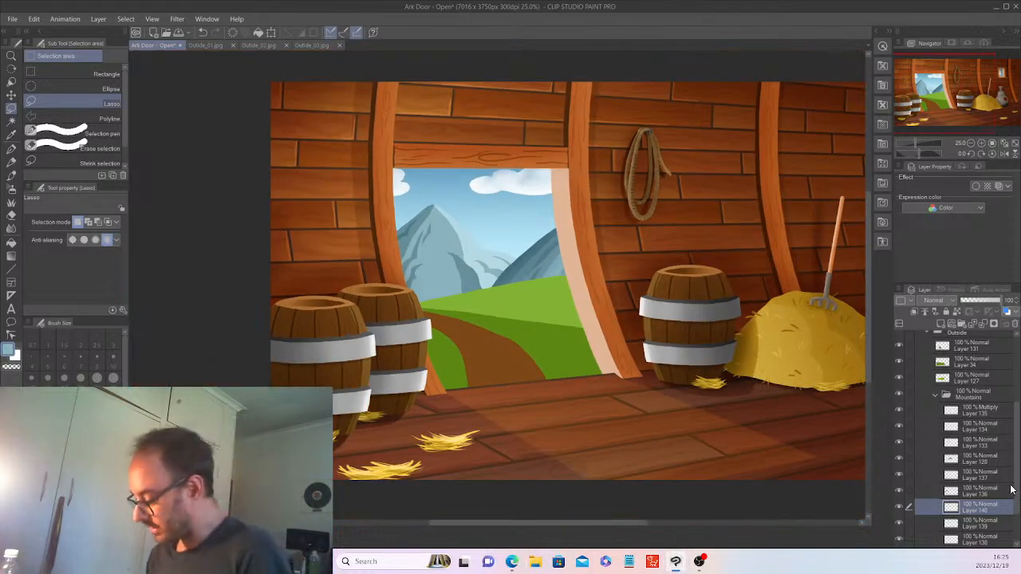
Reselect the mountain area from Layer 129 and add a new layer above Layer 137.
scroll(1016, 513, down, 2)
scroll(1016, 513, down, 1)
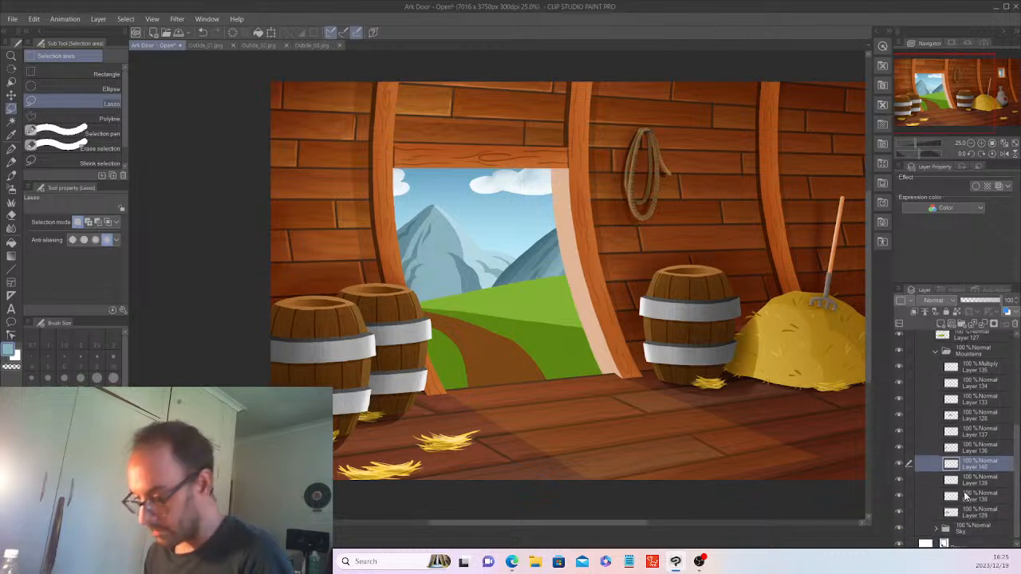
click(978, 514)
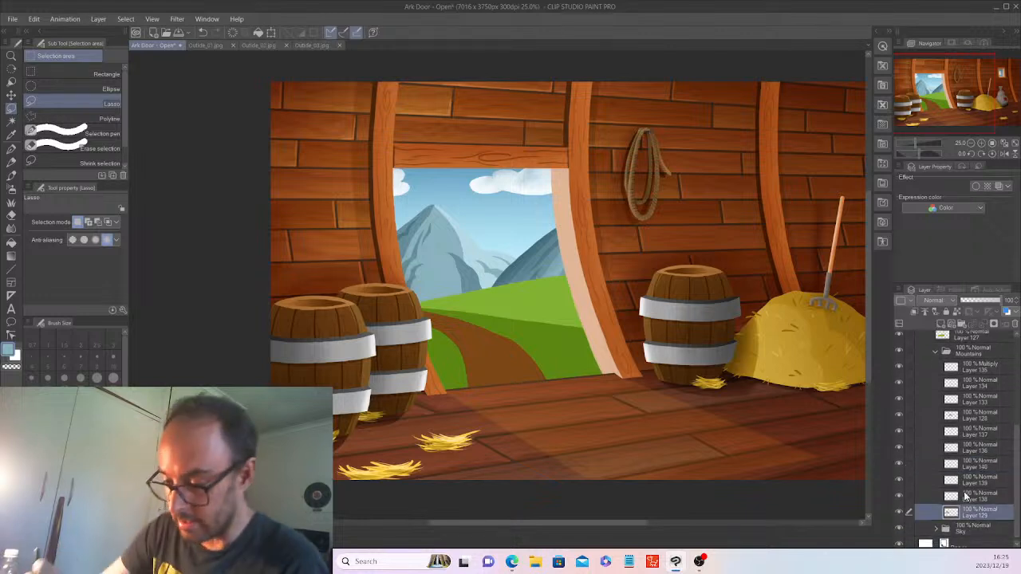
click(12, 121)
click(435, 253)
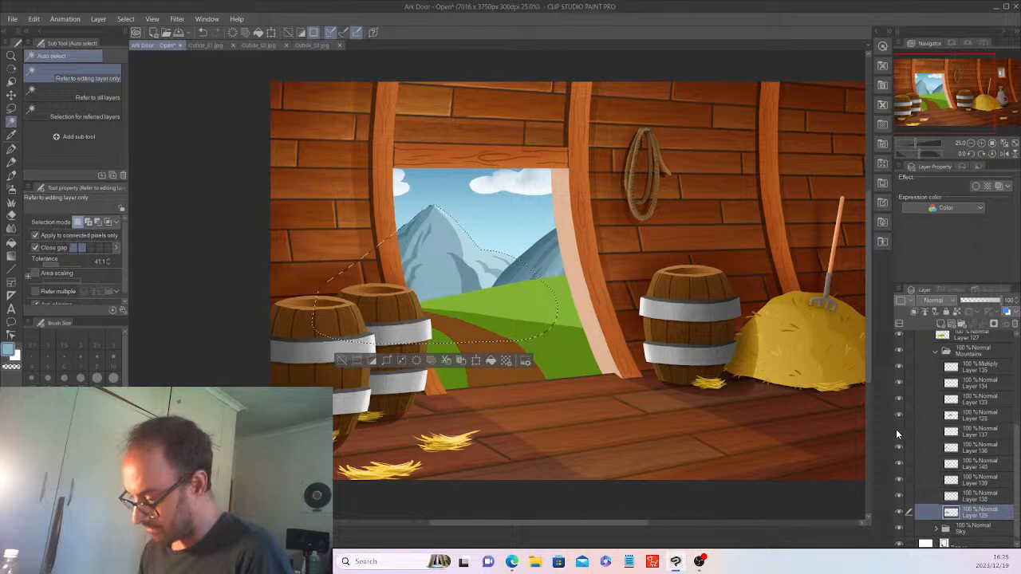
click(970, 429)
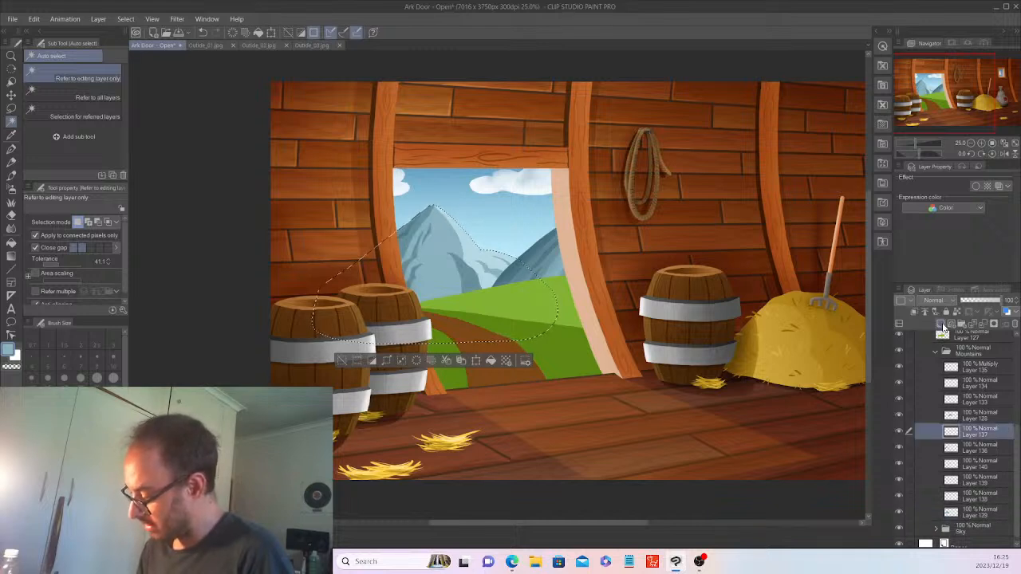
click(949, 321)
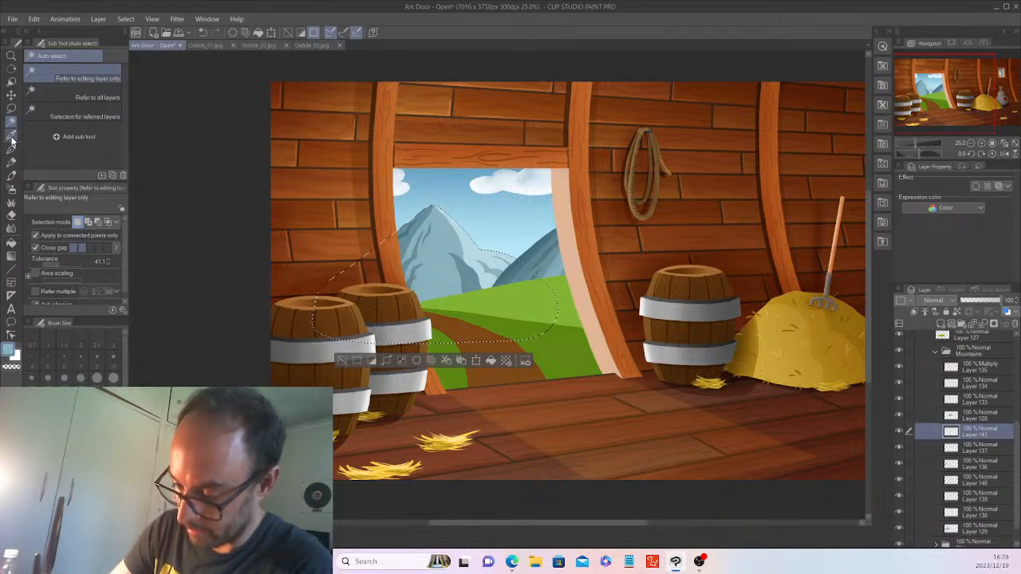
Set the new layer to Multiply and airbrush darker tone over the lower slopes at size ~300, then deselect.
click(12, 134)
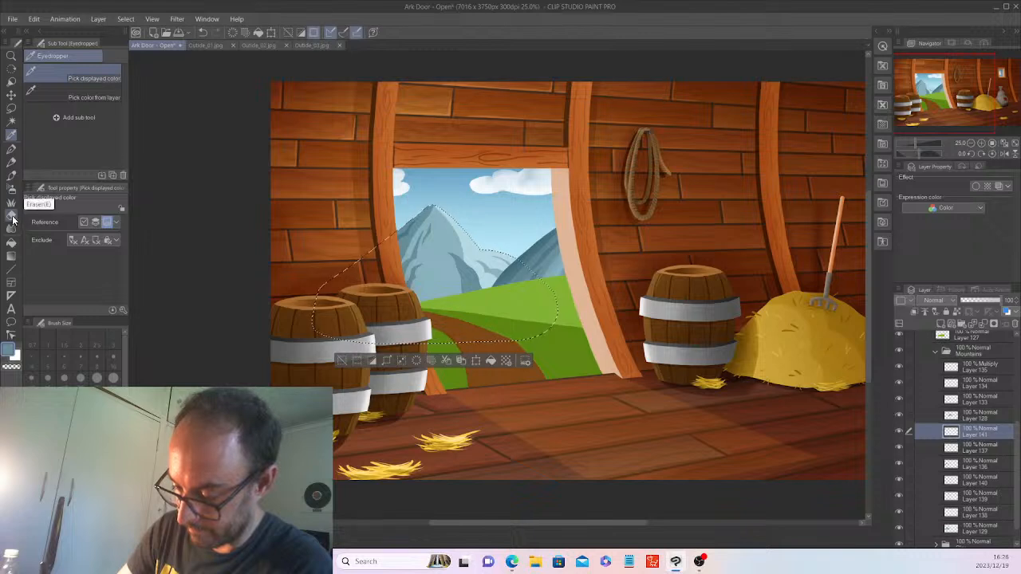
click(11, 190)
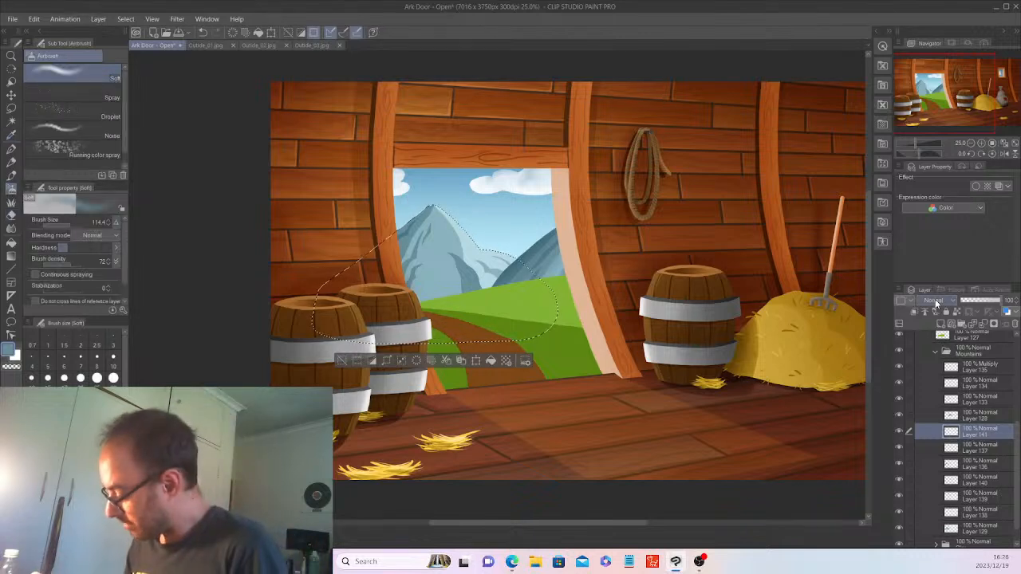
click(935, 300)
click(930, 35)
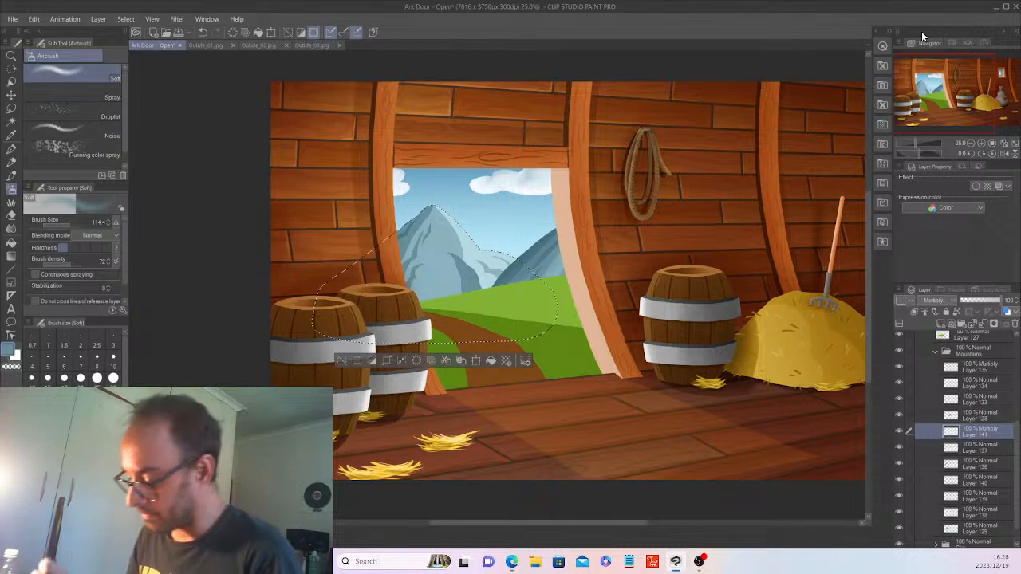
key(ctrl+plus)
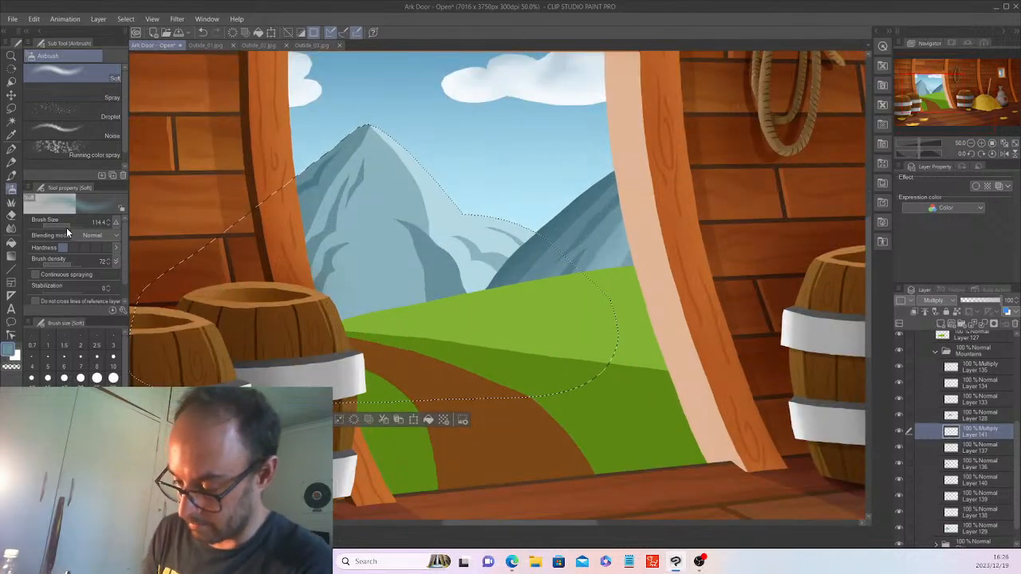
drag(69, 225, 70, 226)
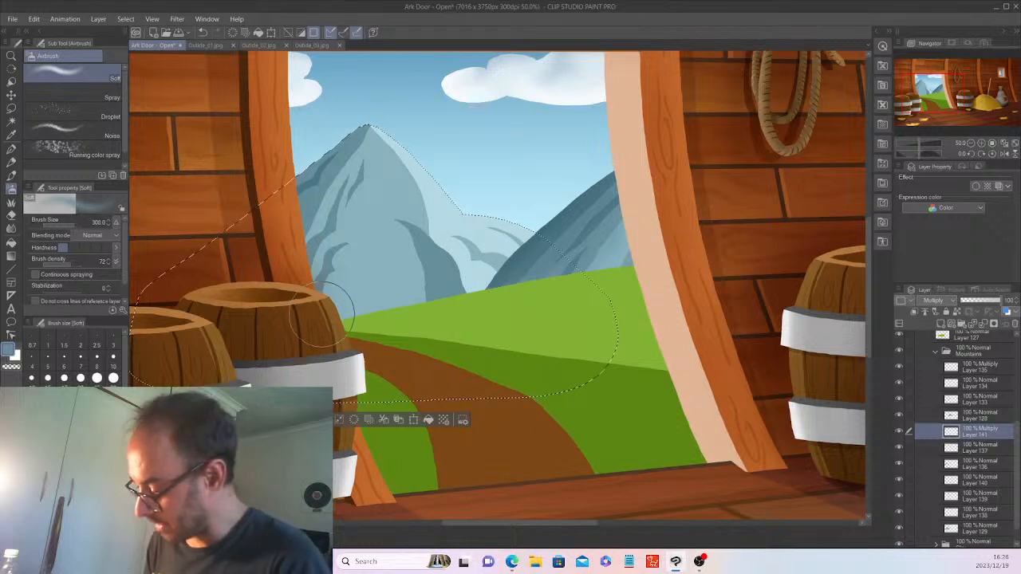
mouse_move(257, 293)
mouse_down()
mouse_move(331, 312)
mouse_move(342, 298)
mouse_move(266, 284)
mouse_move(316, 215)
mouse_move(256, 196)
mouse_move(343, 121)
mouse_move(327, 140)
mouse_move(329, 311)
mouse_move(301, 174)
mouse_move(344, 317)
mouse_move(318, 326)
mouse_up()
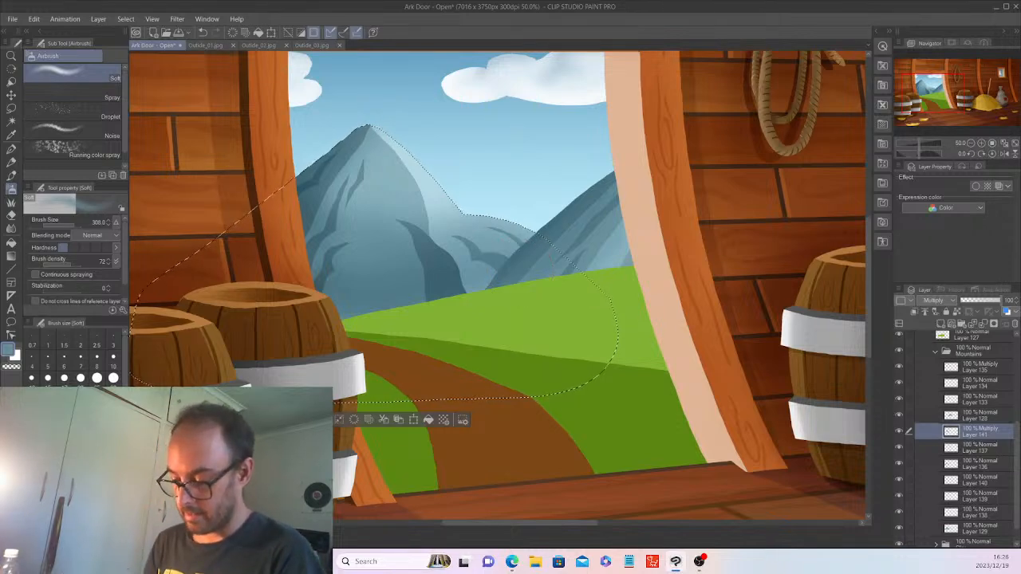
key(ctrl+d)
Collapse the Mountains folder and reveal the pale mist at the mountains' base.
scroll(277, 413, down, 4)
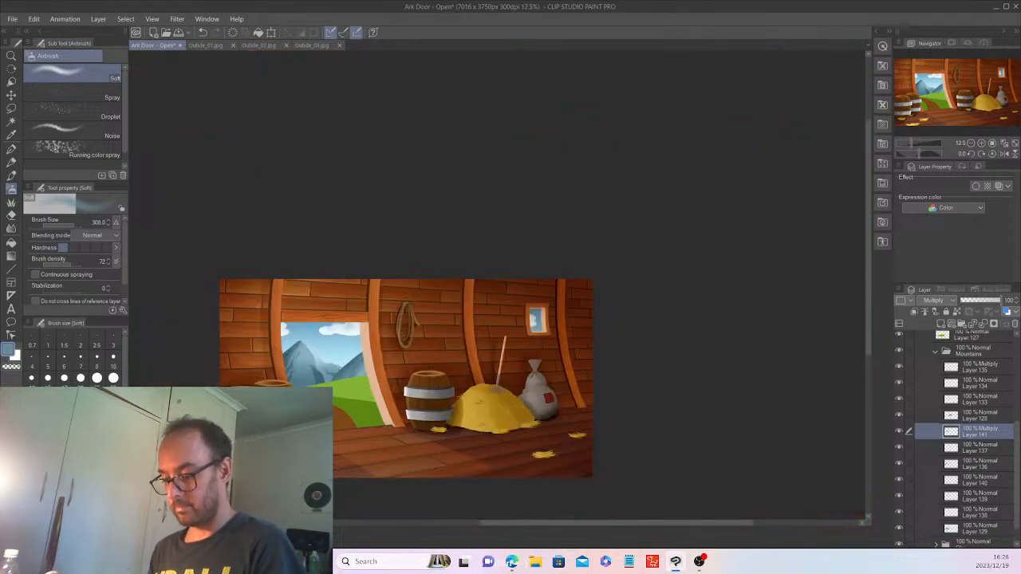
scroll(278, 414, up, 2)
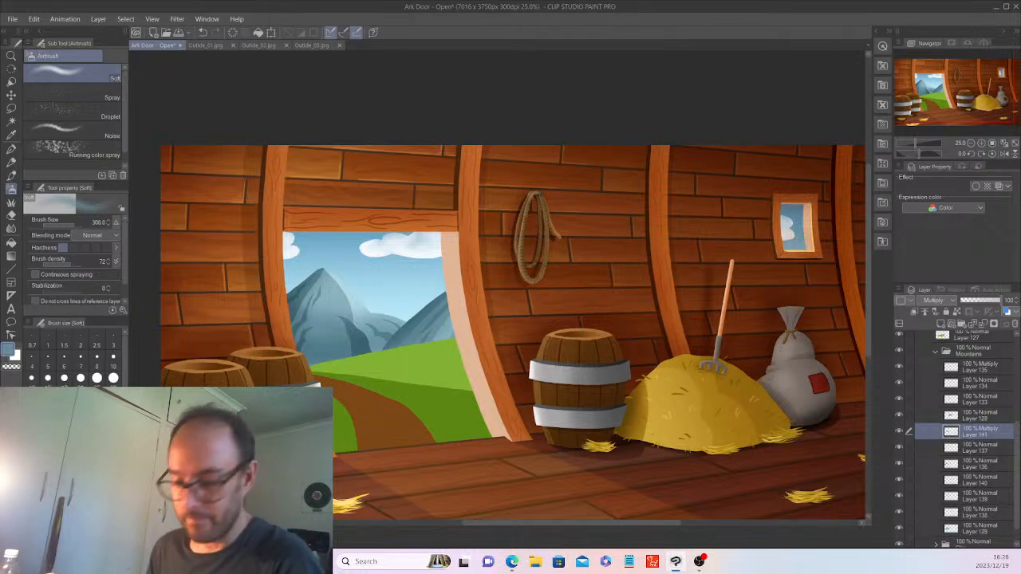
scroll(279, 413, down, 2)
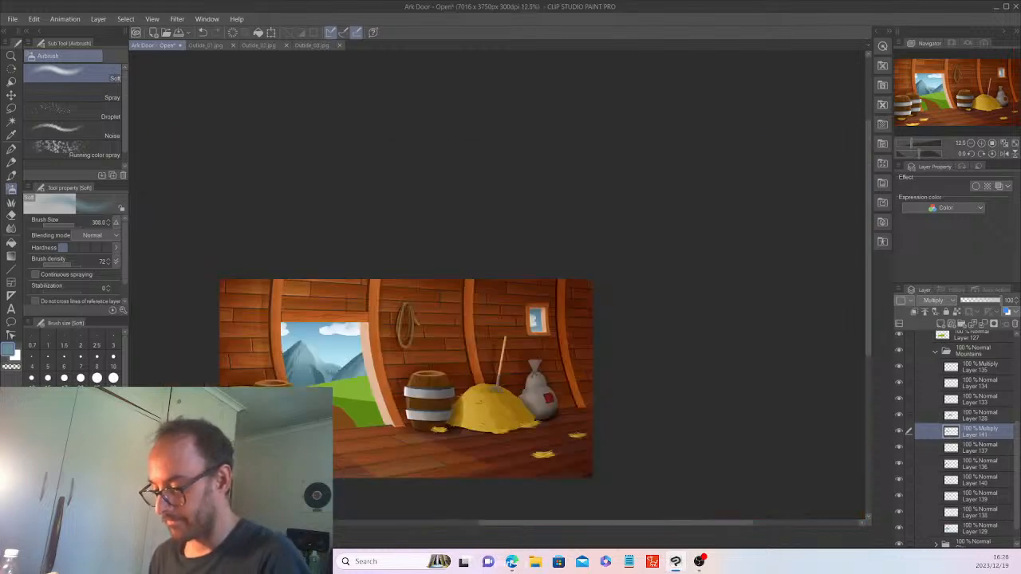
scroll(278, 414, up, 2)
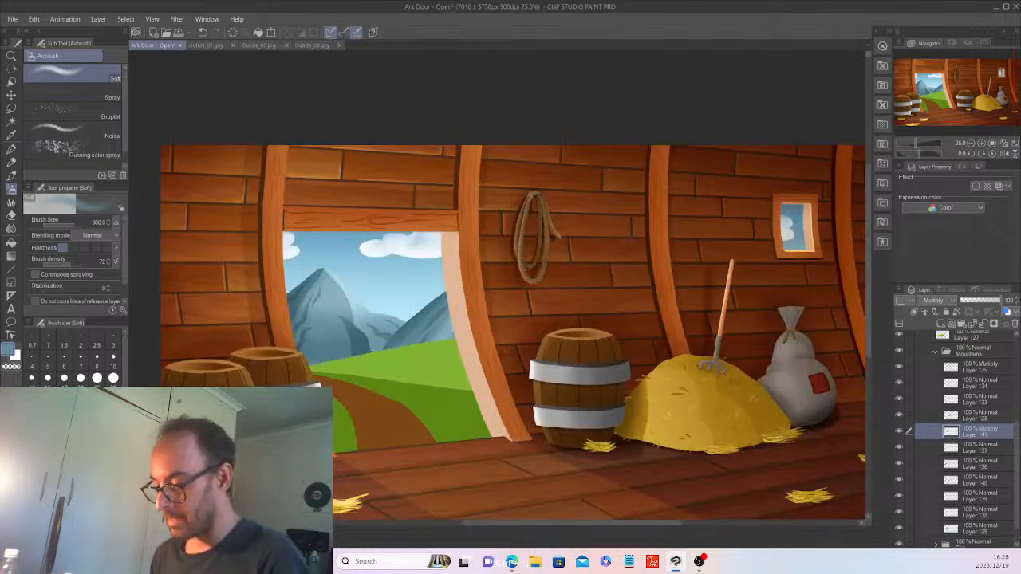
click(933, 354)
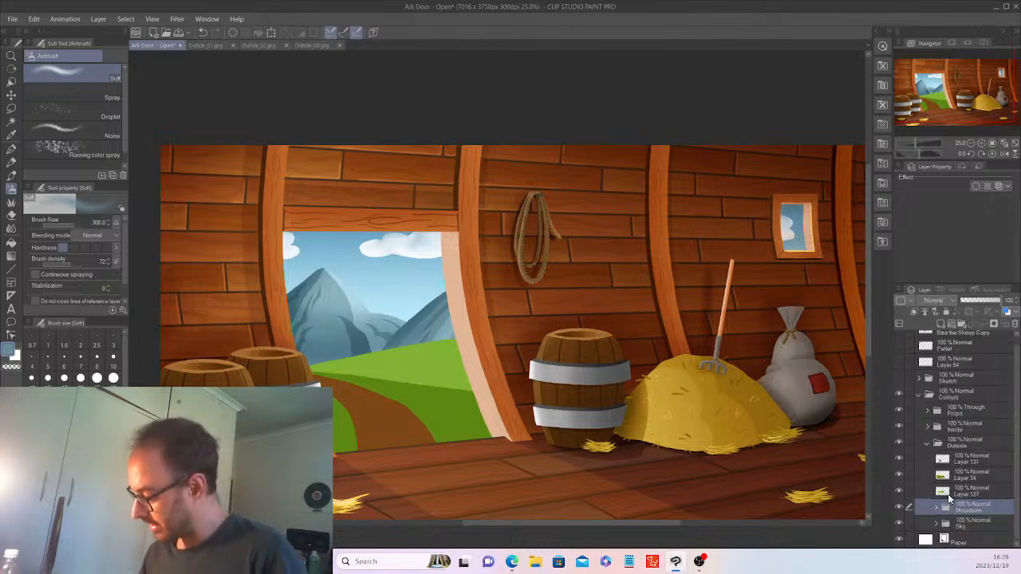
click(896, 488)
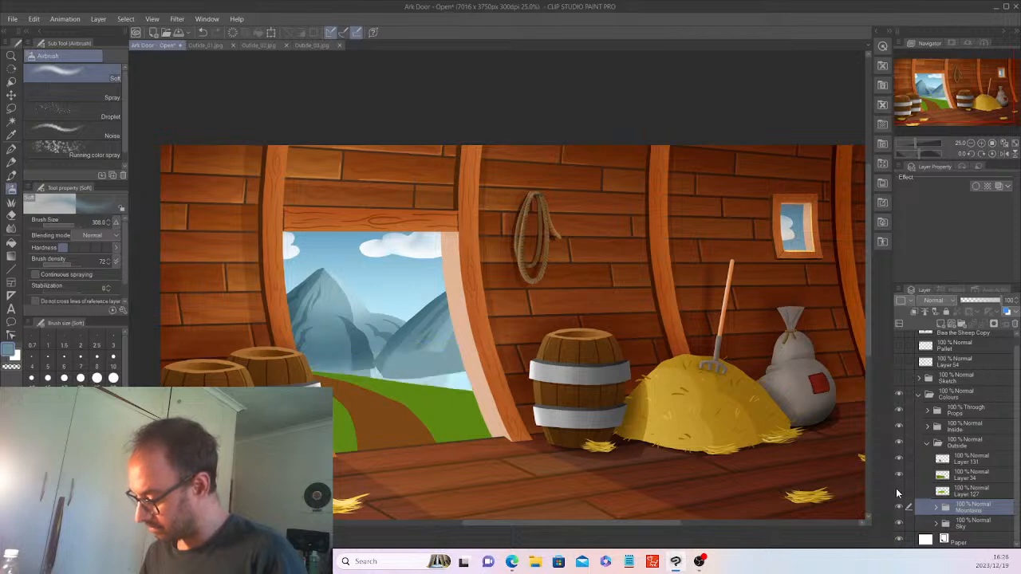
Wrap Layer 127 in a new folder and type the name 'Hill - Back'.
click(971, 491)
click(959, 324)
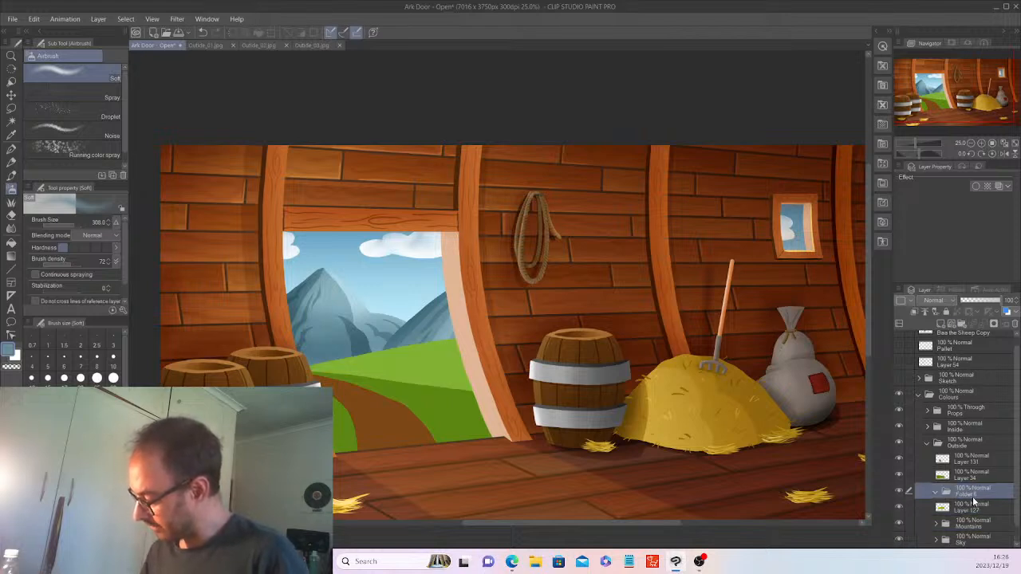
double_click(972, 492)
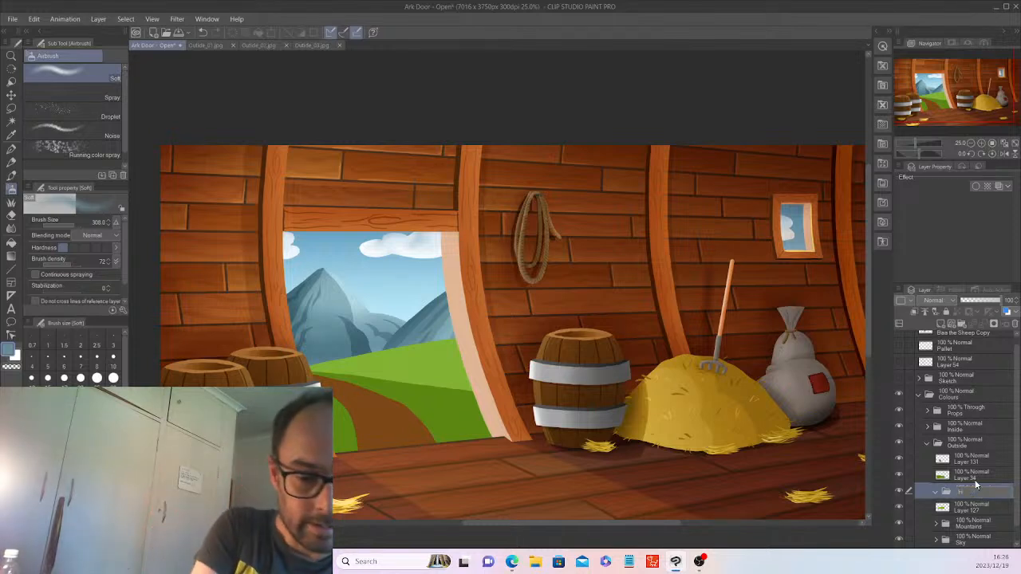
text(Hill - Bac)
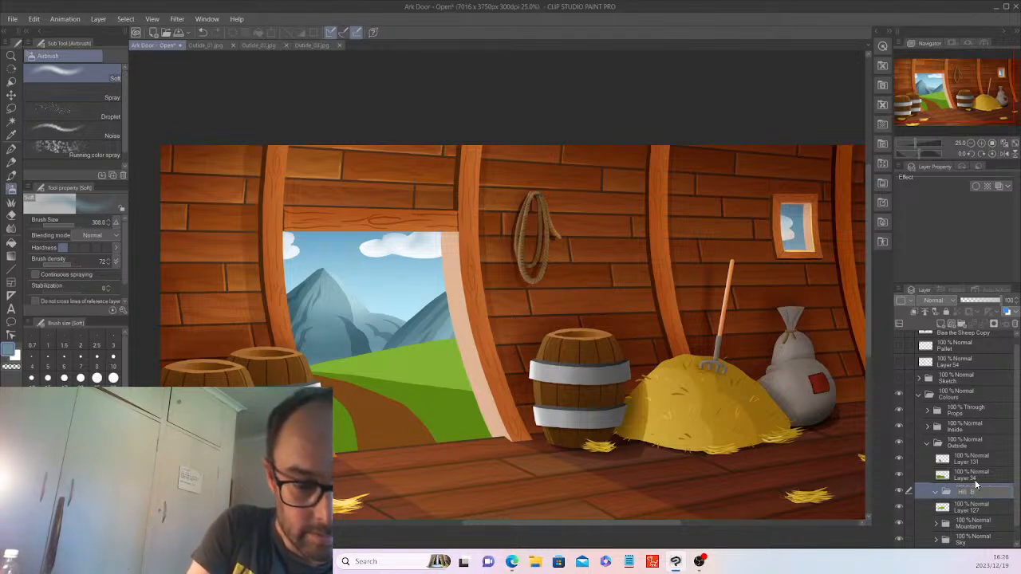
text(k)
Confirm the 'Hill - Back' folder name and drag Layer 127 into that folder.
key(Return)
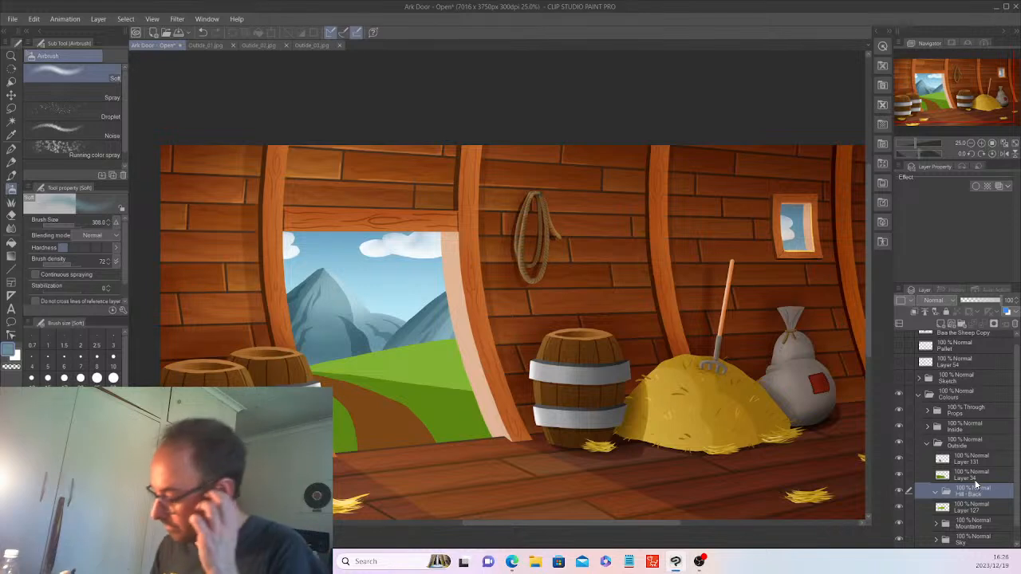
drag(974, 508, 978, 492)
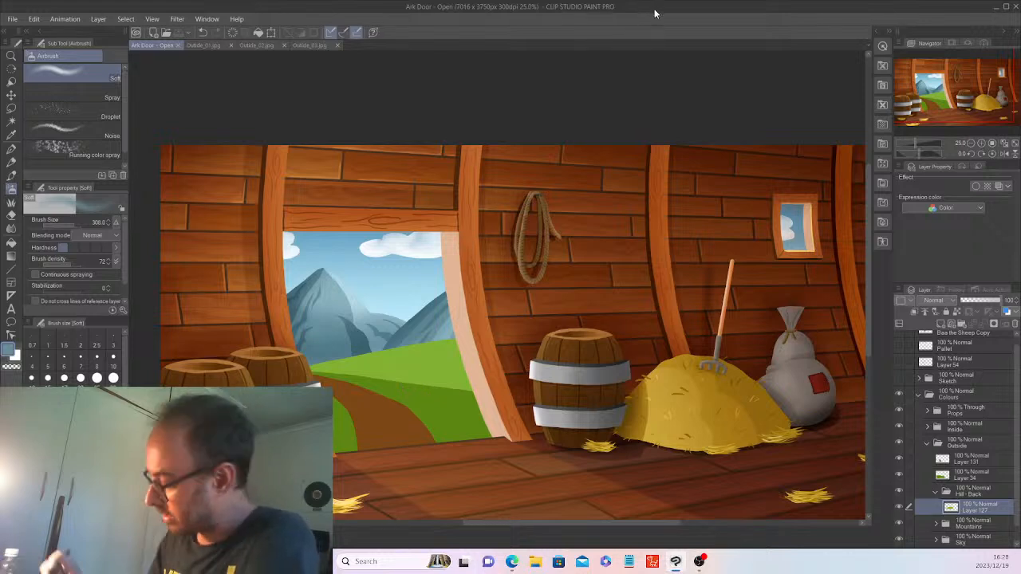
Add a new layer and auto-select the green hill area from Layer 127.
click(944, 321)
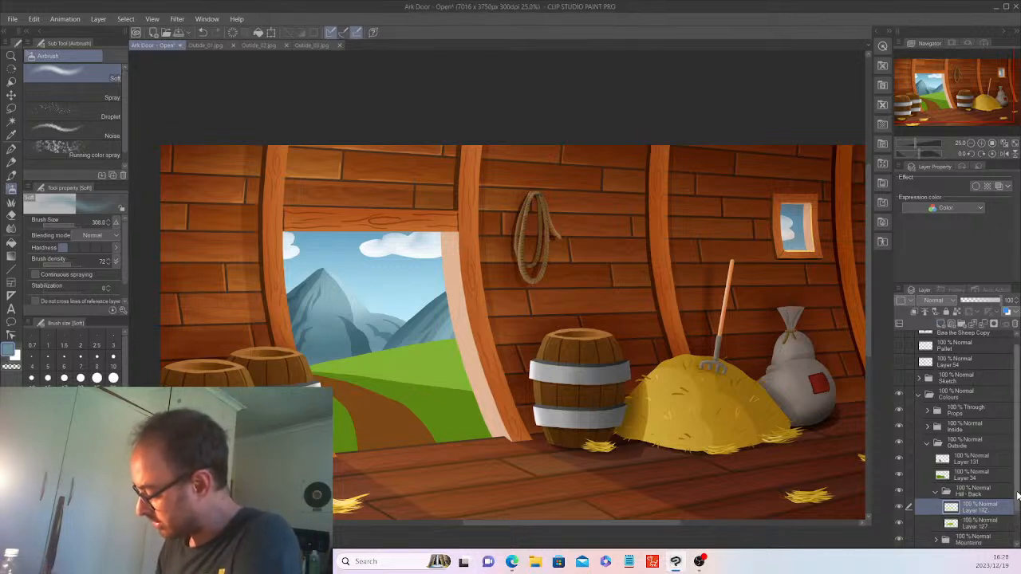
scroll(989, 501, down, 1)
click(992, 498)
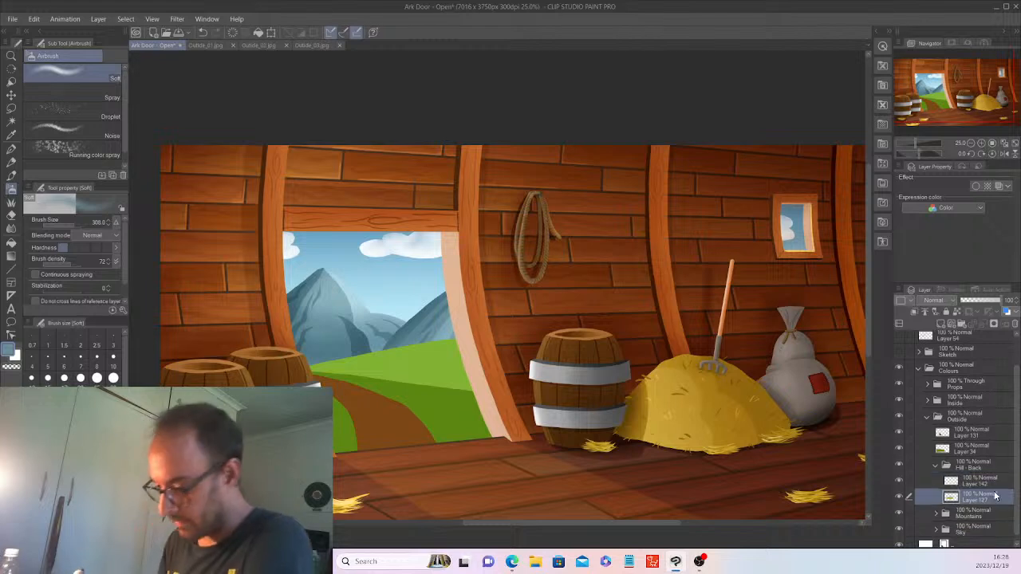
click(12, 121)
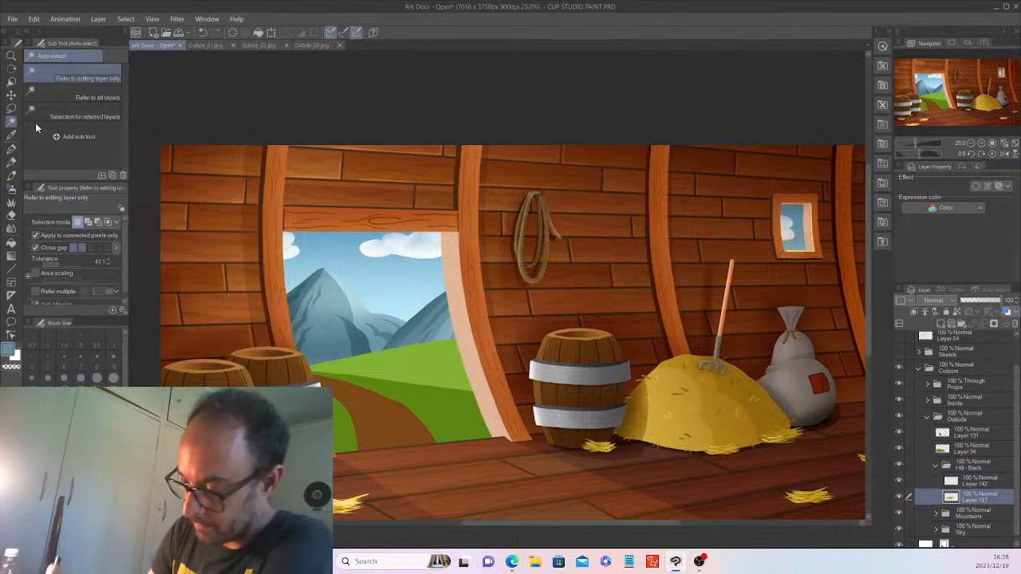
click(435, 363)
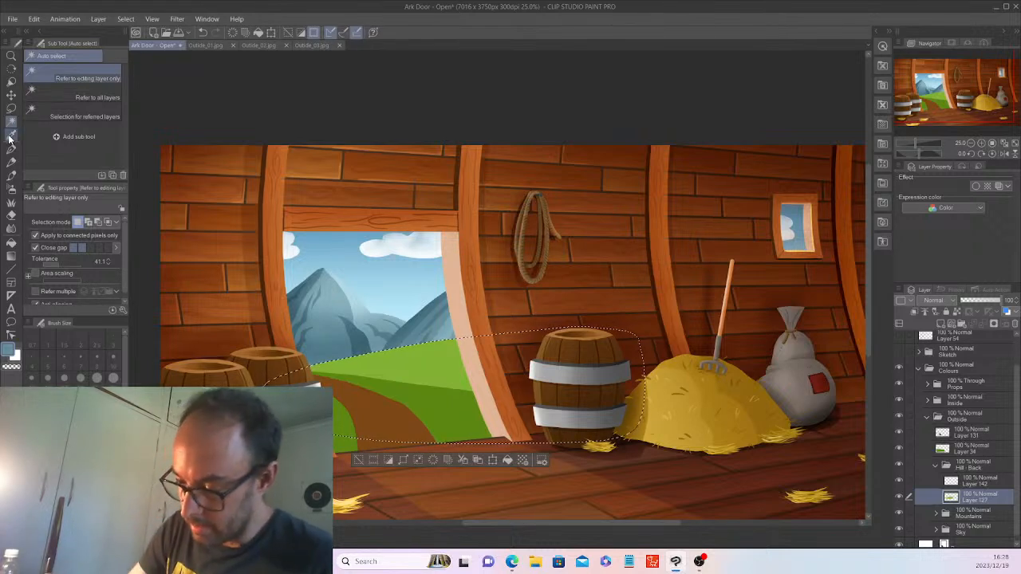
Sample the hill's green and choose the Decoration > Grass brush.
key(i)
click(436, 358)
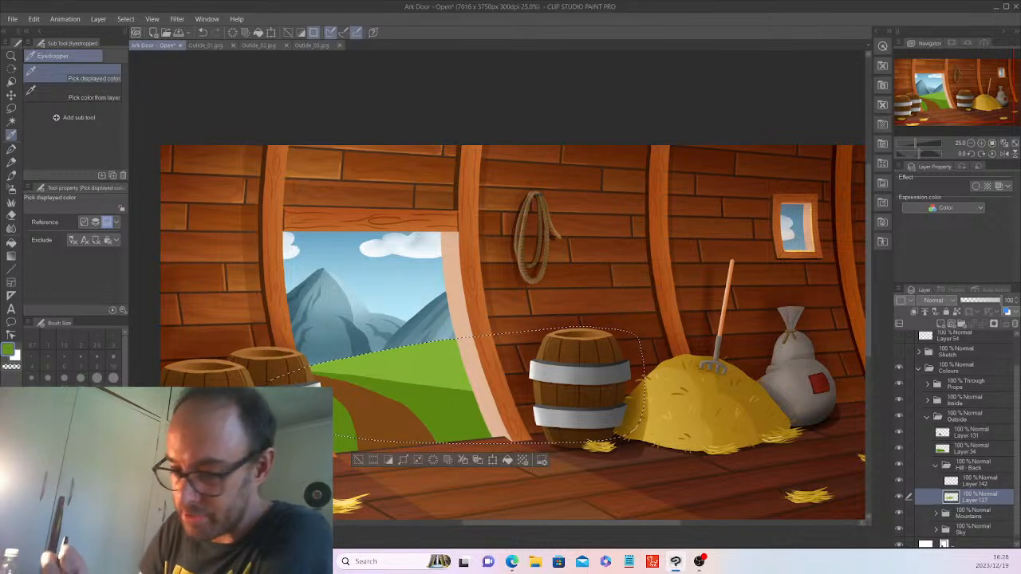
click(12, 174)
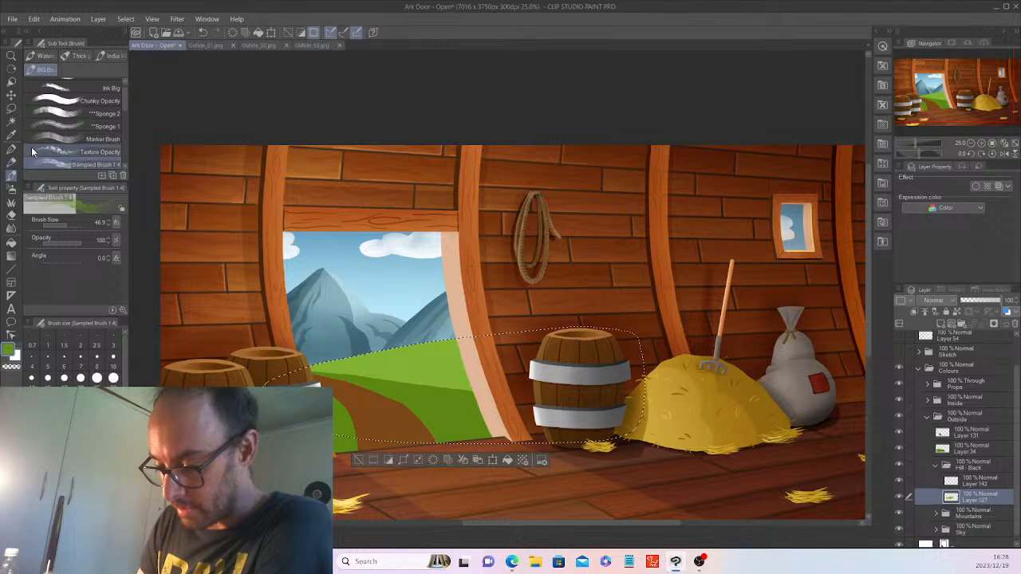
click(16, 202)
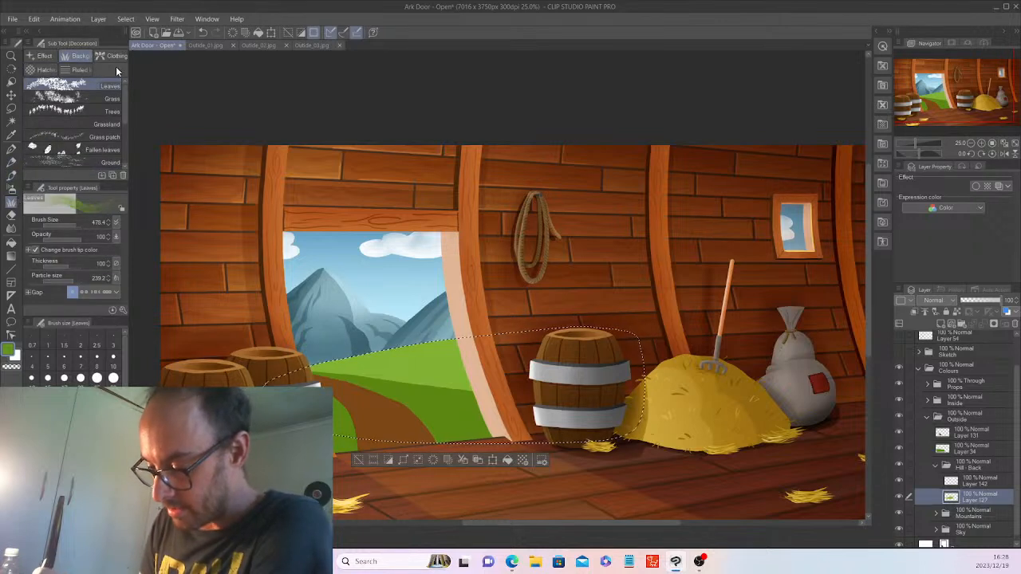
click(77, 96)
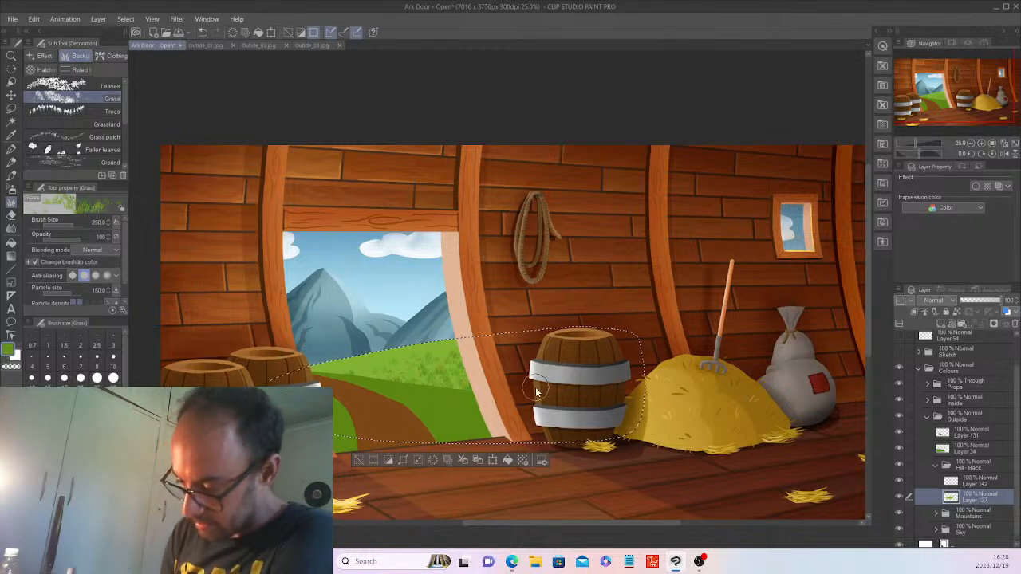
Sample a lighter green from the hill and shrink the Grass brush to about 178.
click(13, 135)
click(376, 356)
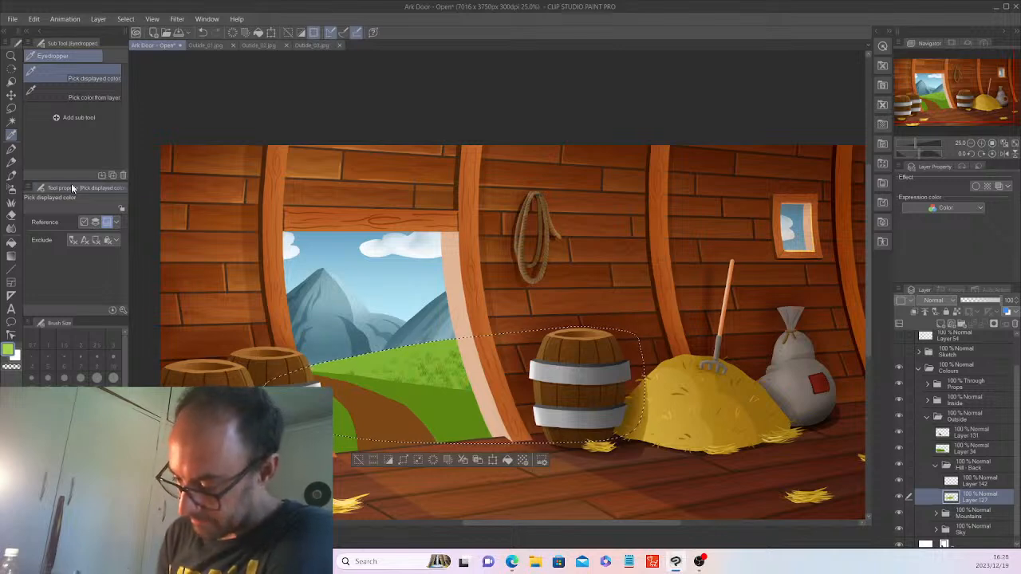
click(11, 202)
drag(98, 225, 65, 221)
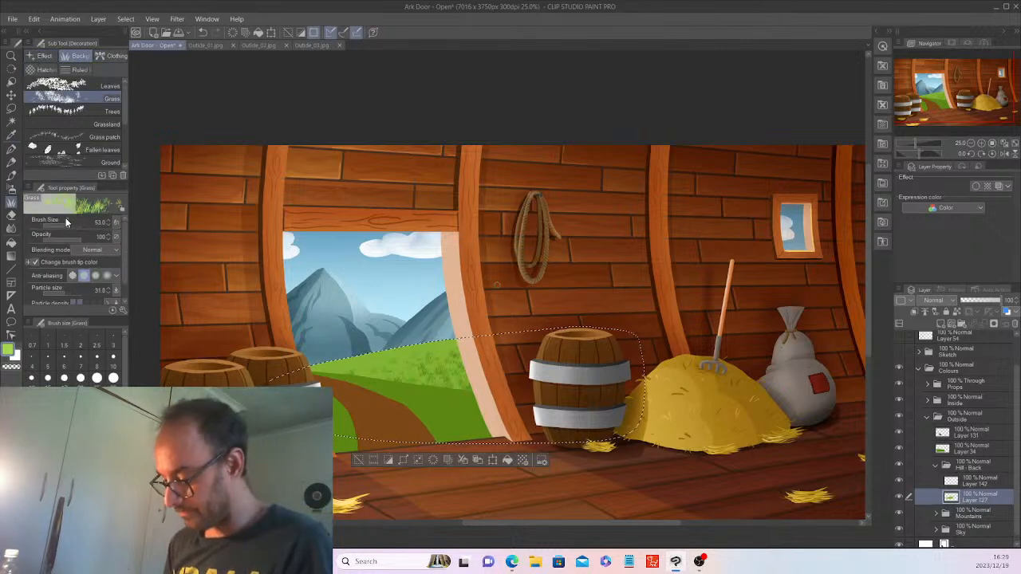
Undo the grass tufts, the extra empty layer and Layer 142, leaving the hill plain green.
click(357, 461)
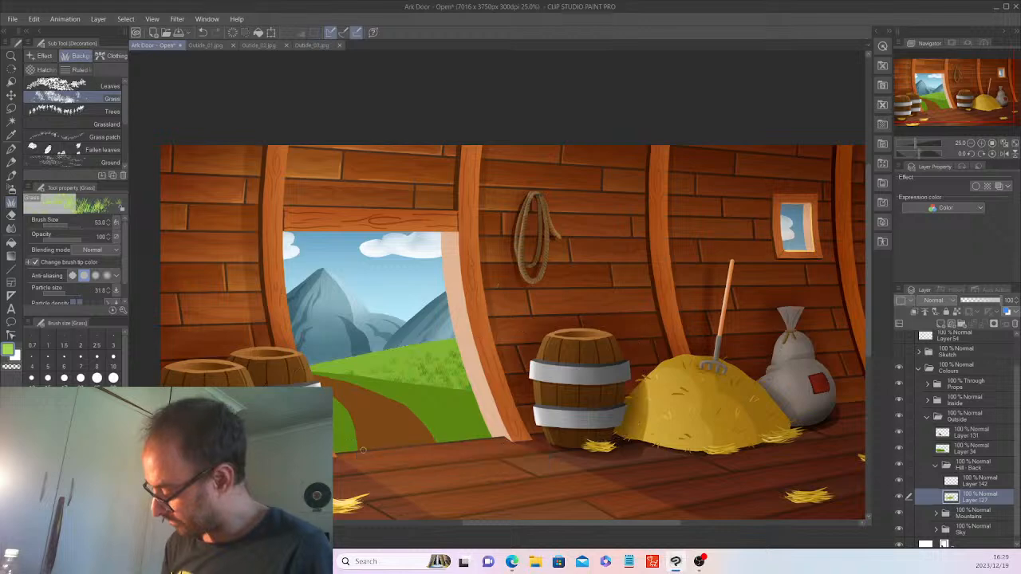
scroll(363, 451, up, 2)
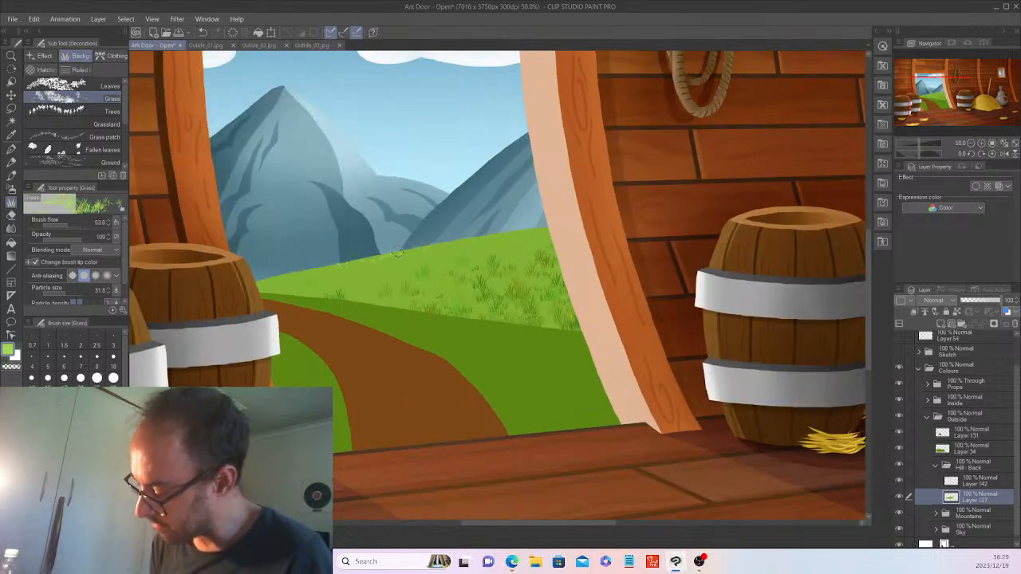
key(ctrl+z)
key(ctrl+z)
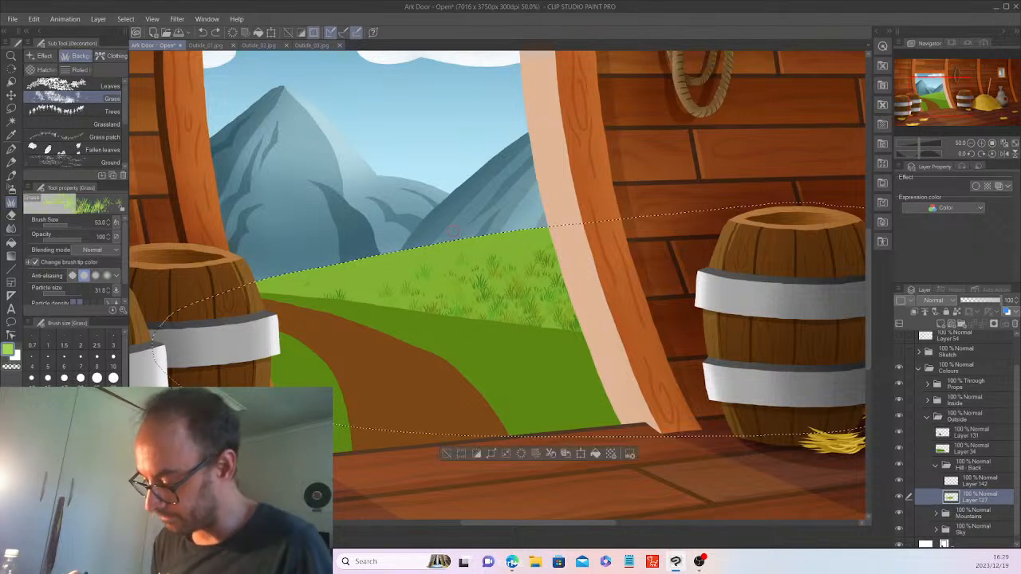
click(447, 454)
click(941, 325)
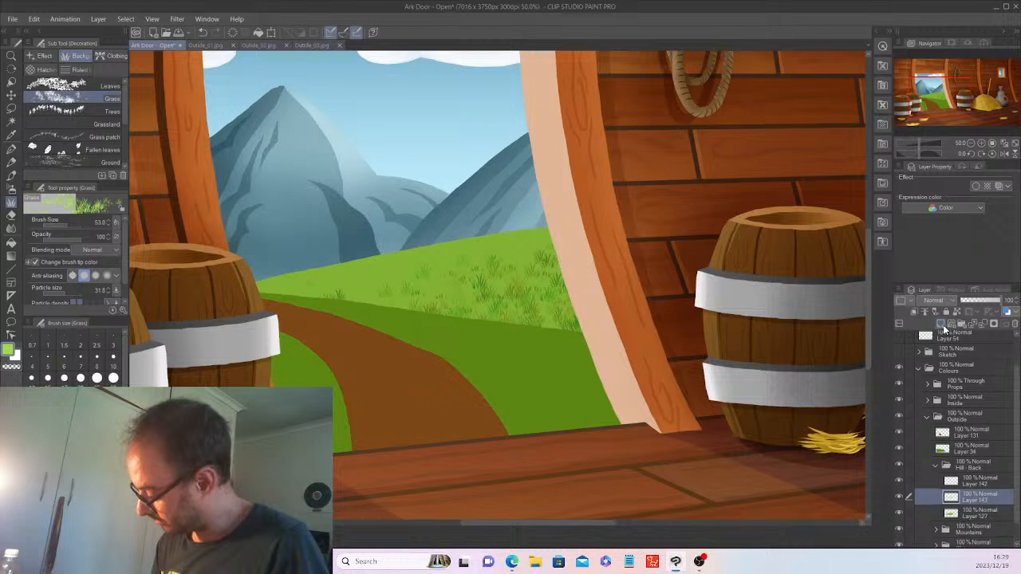
key(ctrl+z)
key(ctrl+z)
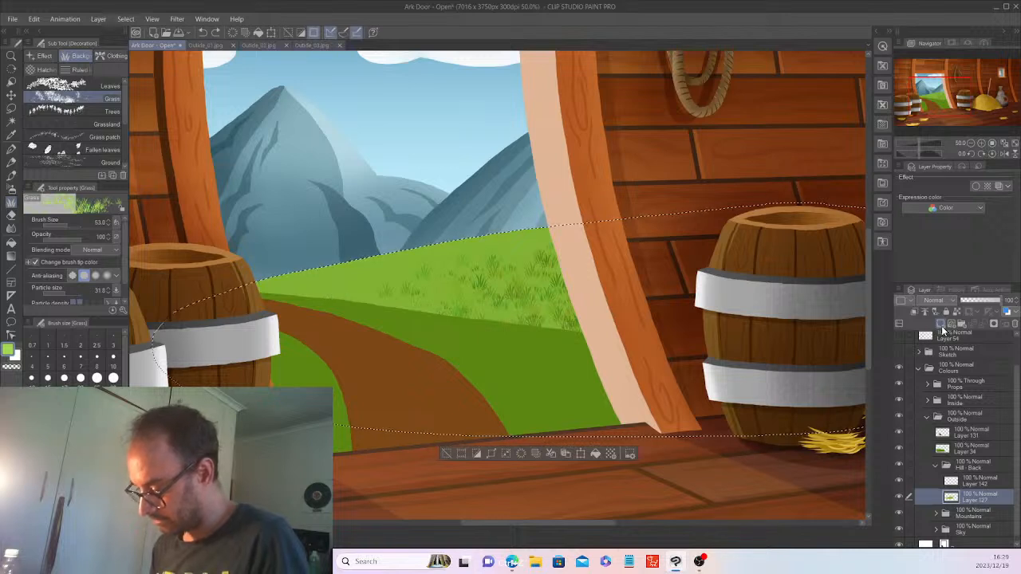
key(ctrl+z)
key(ctrl+z)
key(ctrl+z)
key(ctrl+z)
key(ctrl+z)
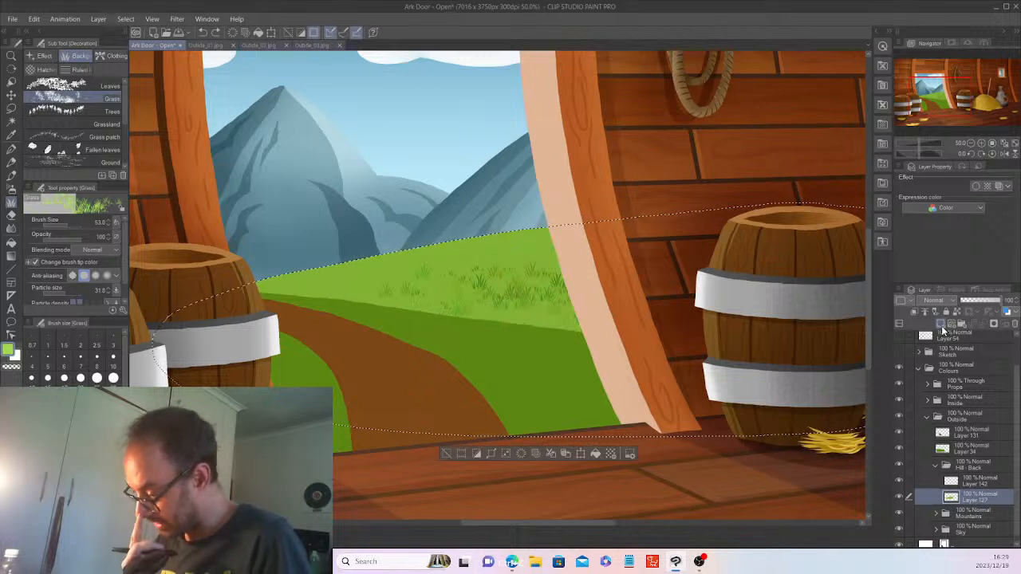
key(ctrl+z)
key(ctrl+z)
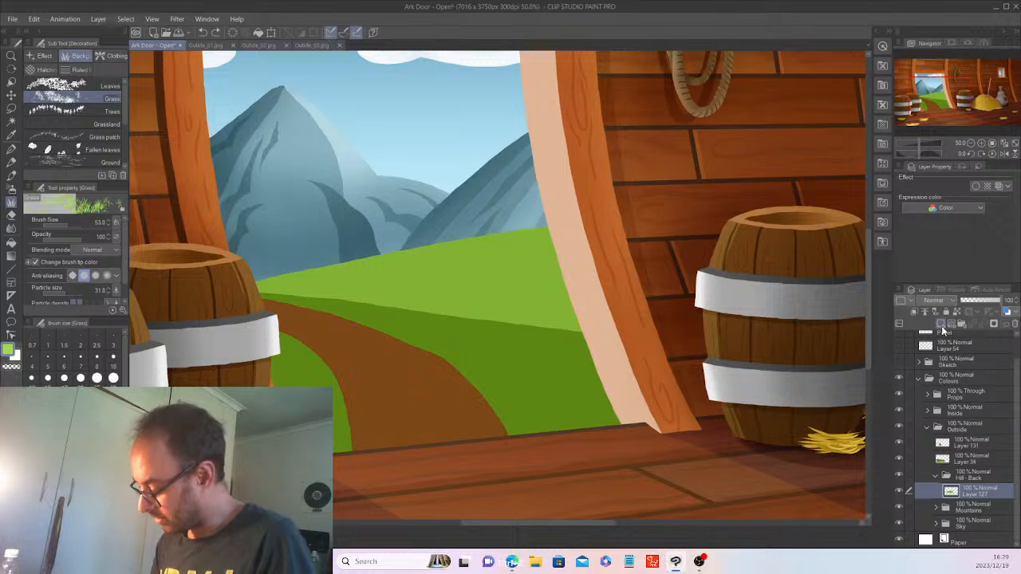
Select the hill and, on a new layer, paint faint grass texture across it at brush size ~159.
key(w)
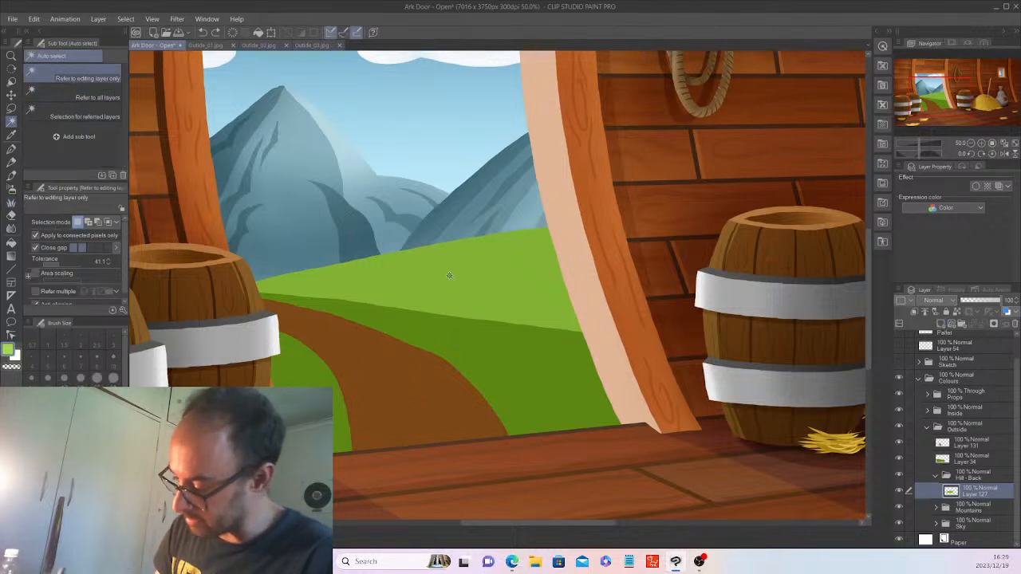
click(449, 276)
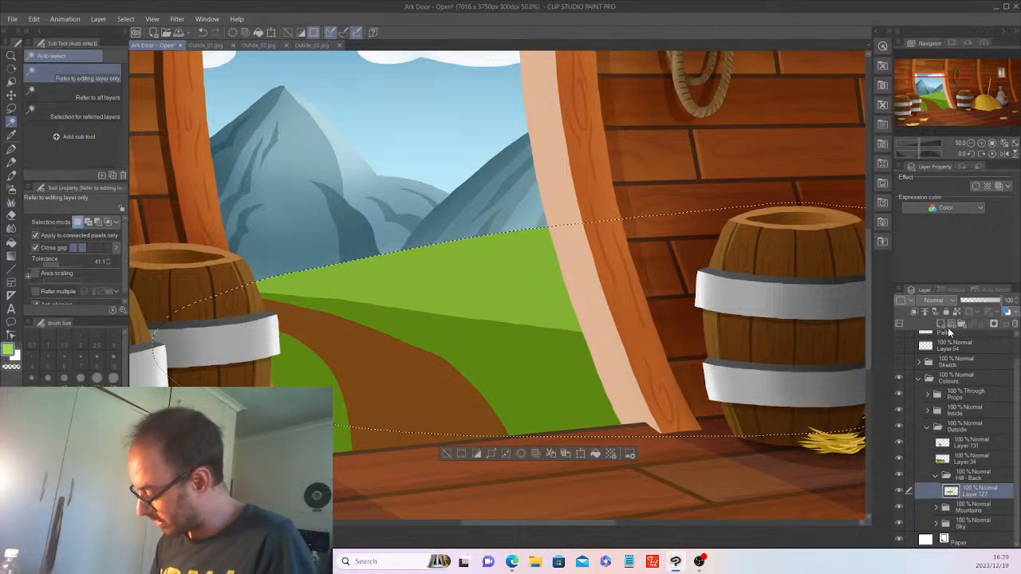
click(951, 323)
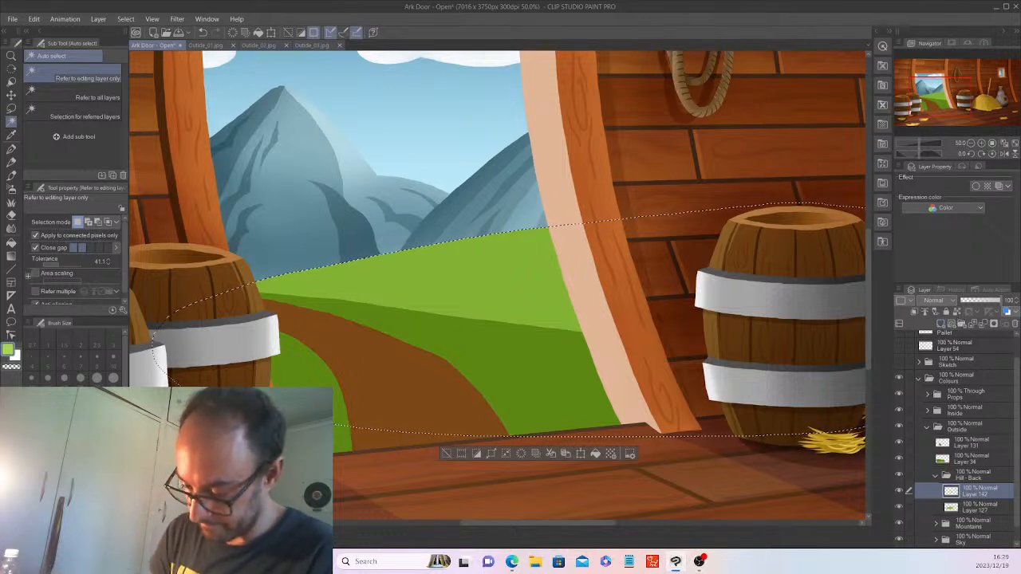
key(i)
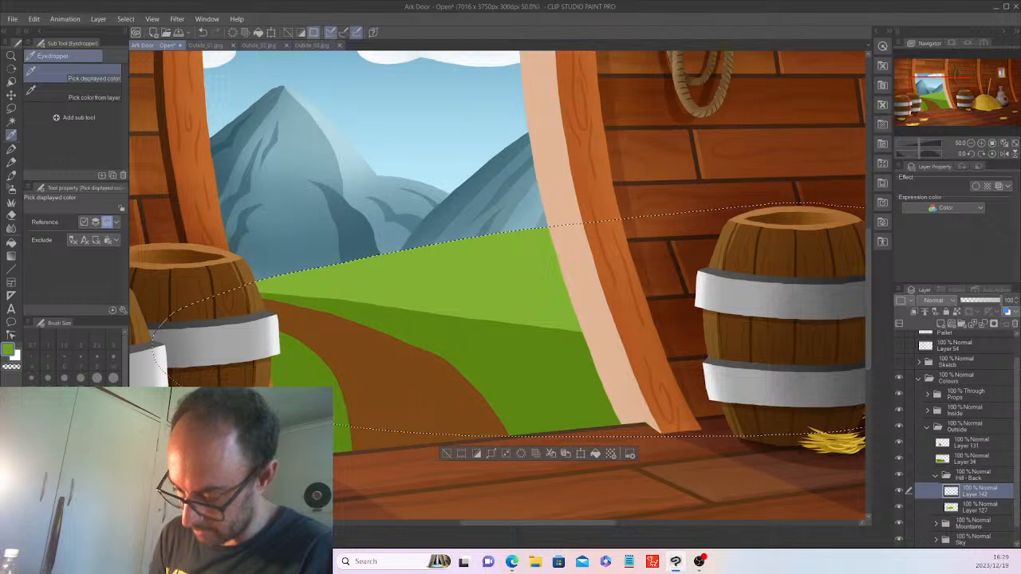
key(b)
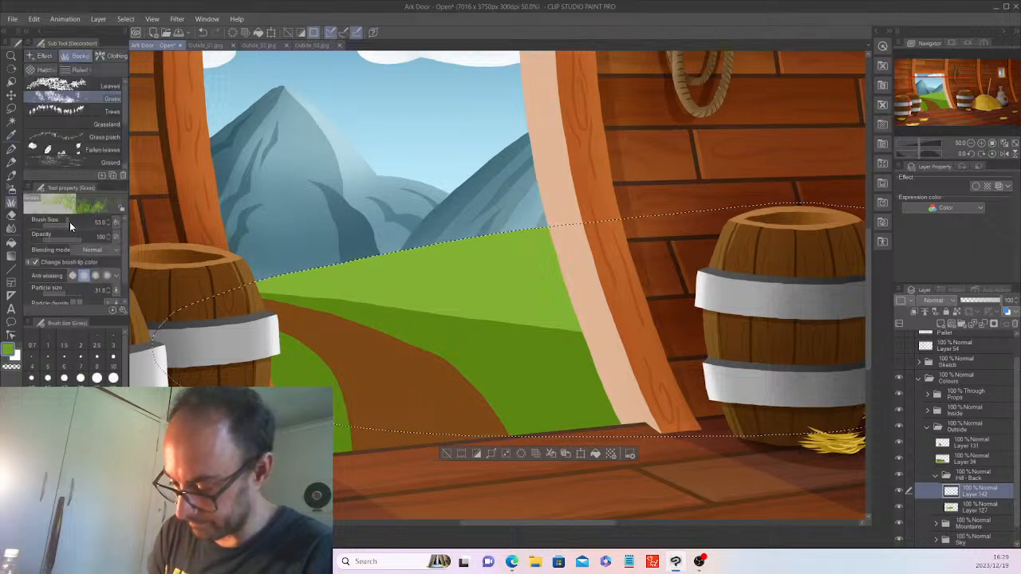
drag(69, 218, 71, 218)
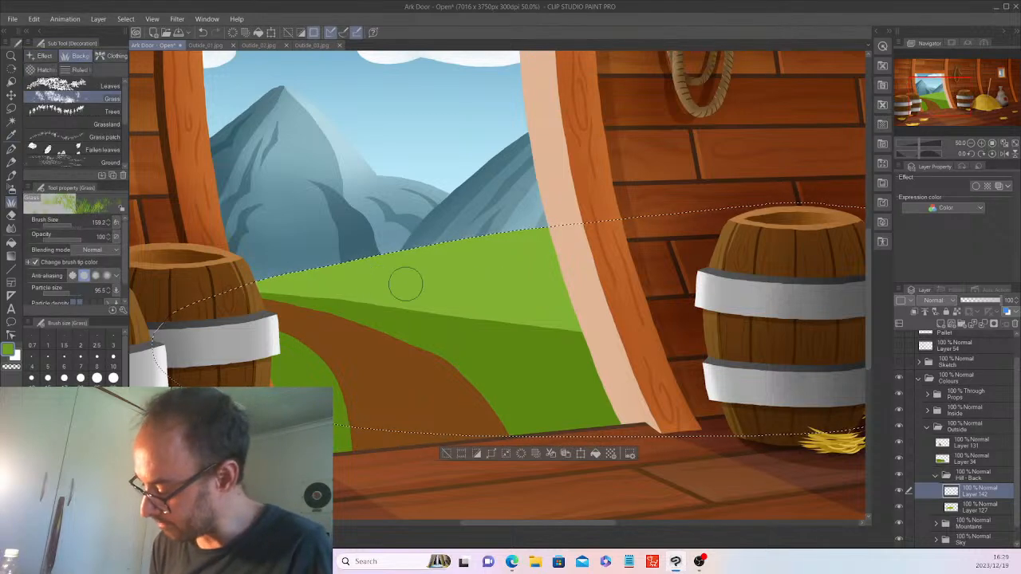
mouse_move(483, 298)
mouse_down()
mouse_move(571, 296)
mouse_move(460, 308)
mouse_move(561, 323)
mouse_up()
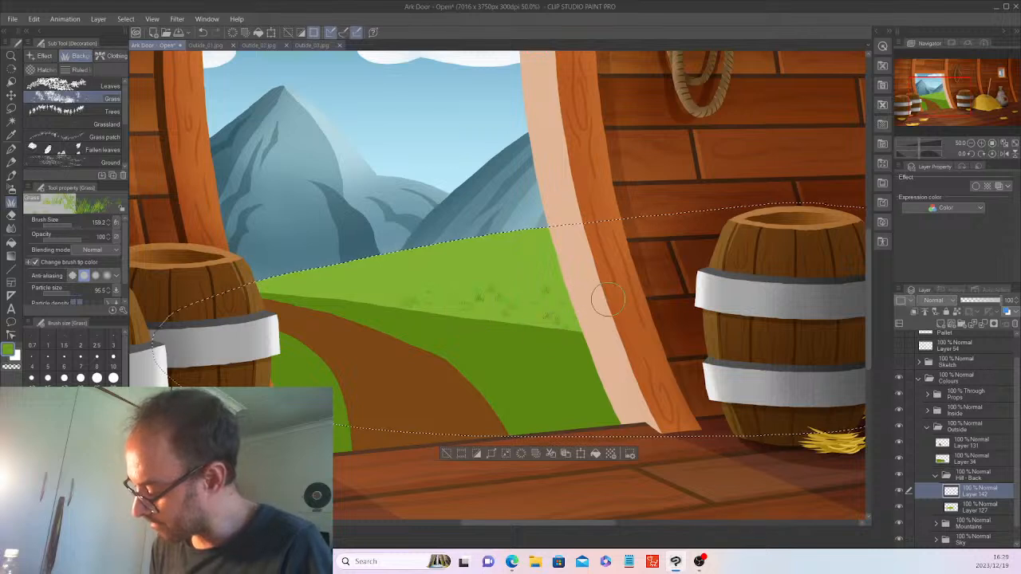
mouse_move(608, 299)
mouse_down()
mouse_move(532, 278)
mouse_move(585, 264)
mouse_move(498, 300)
mouse_move(421, 303)
mouse_move(378, 292)
mouse_up()
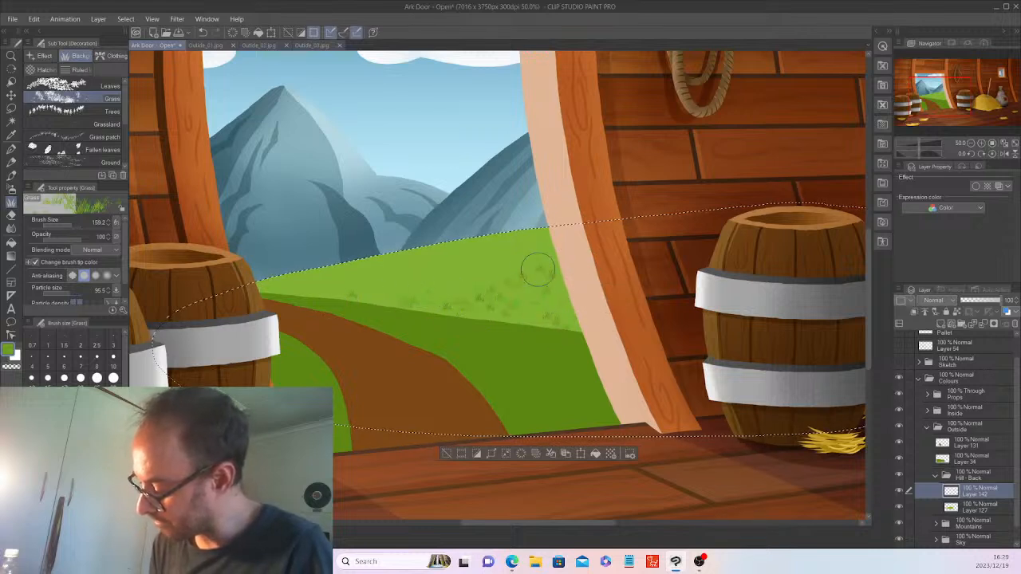
mouse_move(523, 269)
mouse_down()
mouse_move(540, 311)
mouse_move(574, 322)
mouse_up()
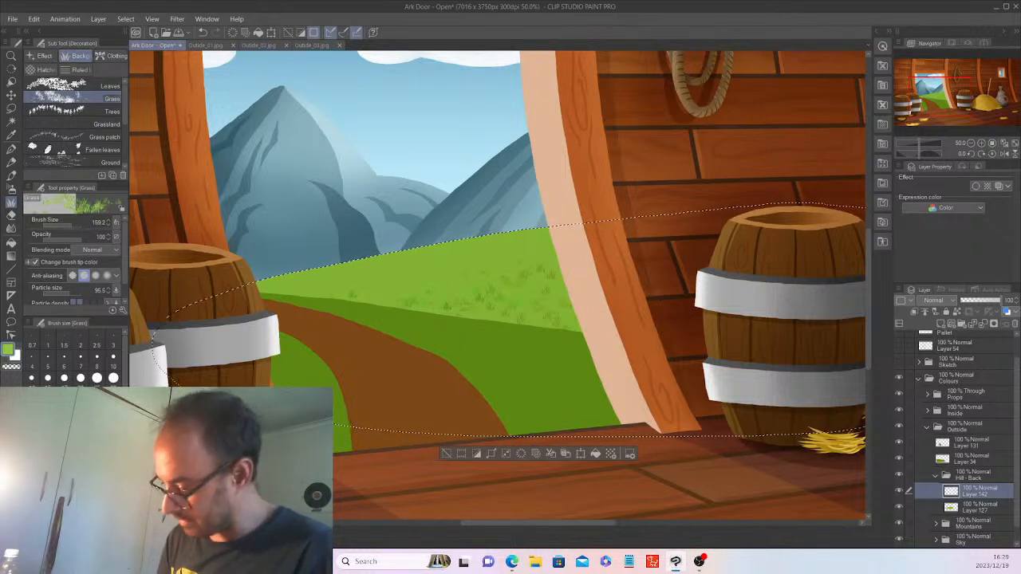
With a smaller Grass brush and no selection, add tufts along the hill's top and left edges, then enlarge to ~190.
drag(76, 224, 68, 229)
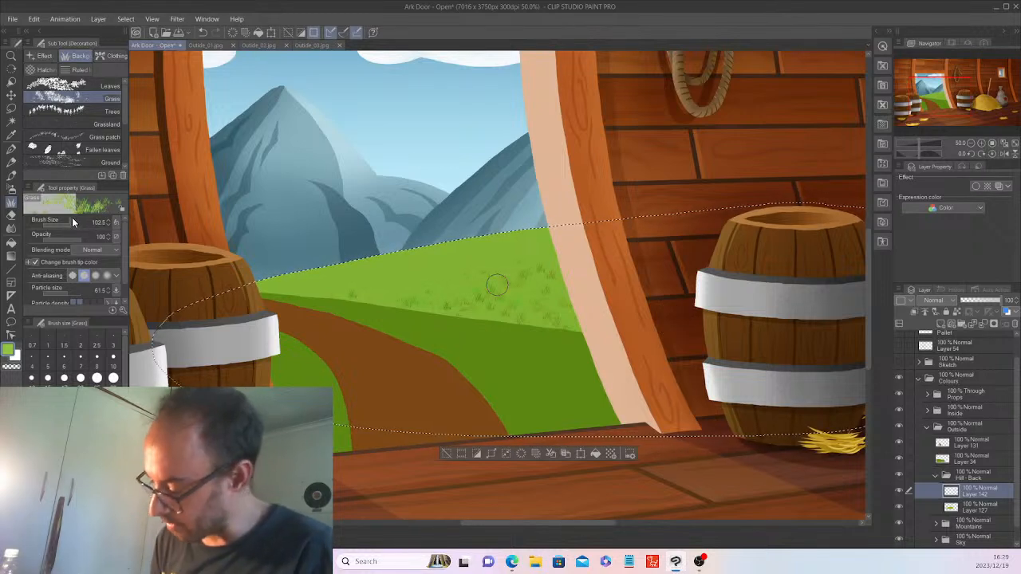
click(447, 453)
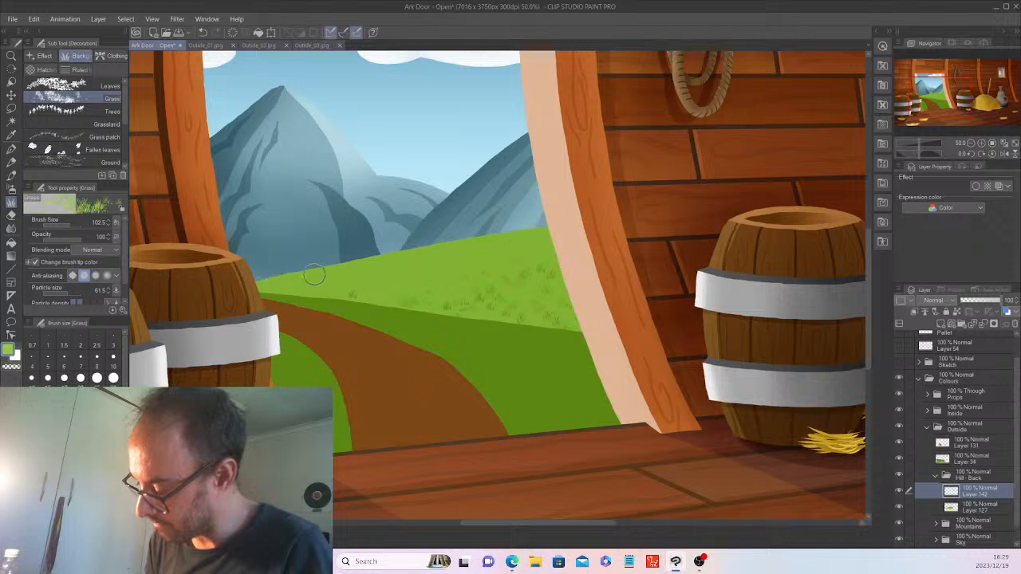
mouse_move(409, 257)
mouse_down()
mouse_move(350, 266)
mouse_move(435, 254)
mouse_move(409, 253)
mouse_up()
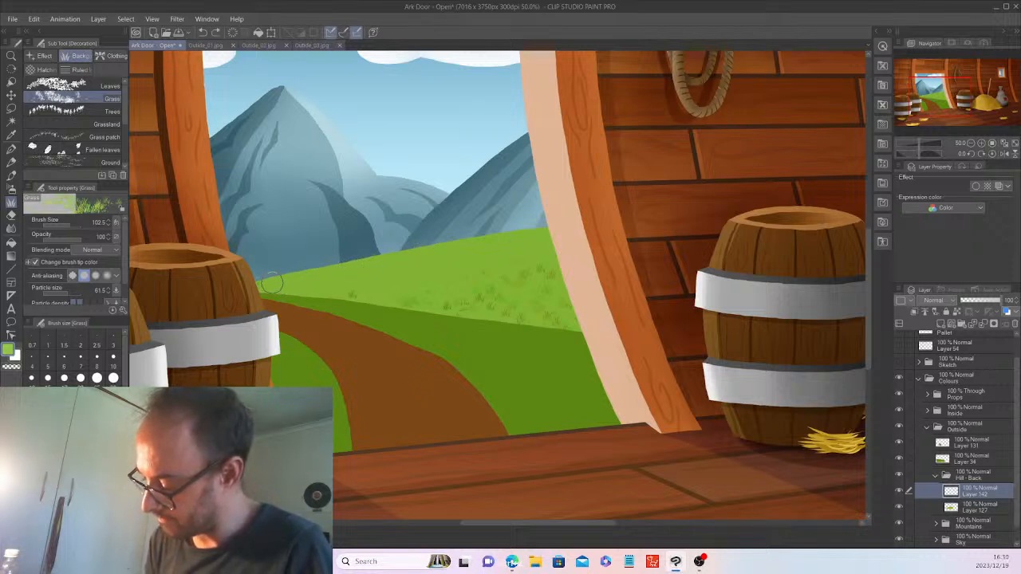
drag(295, 279, 349, 264)
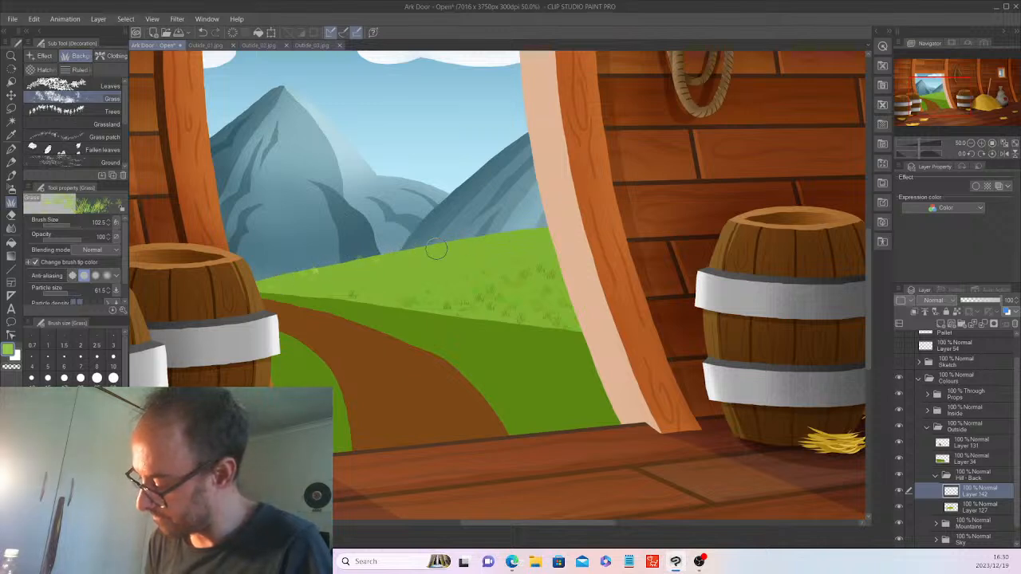
click(73, 221)
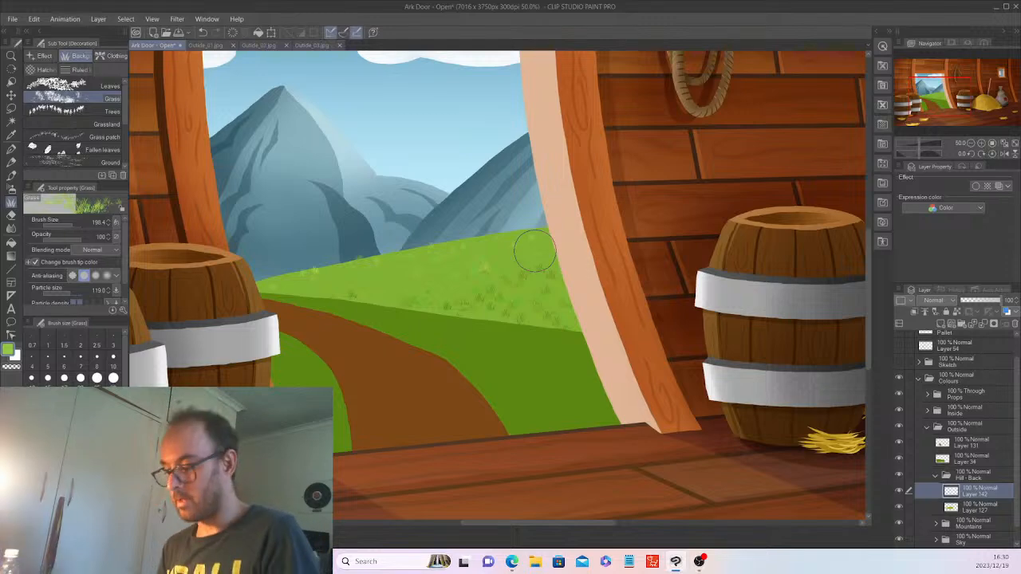
scroll(534, 252, down, 1)
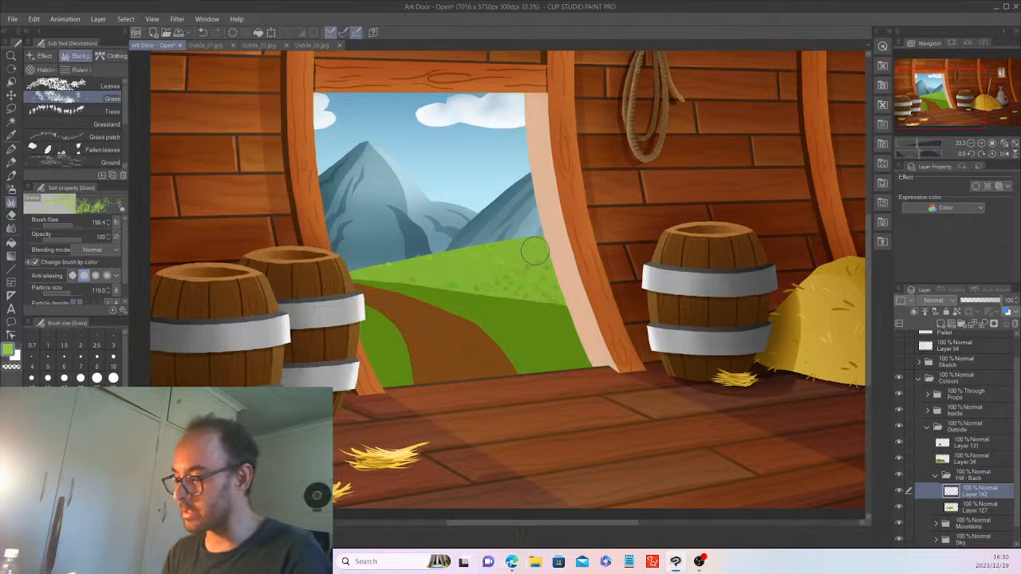
scroll(535, 252, down, 1)
drag(574, 522, 597, 521)
drag(868, 328, 862, 303)
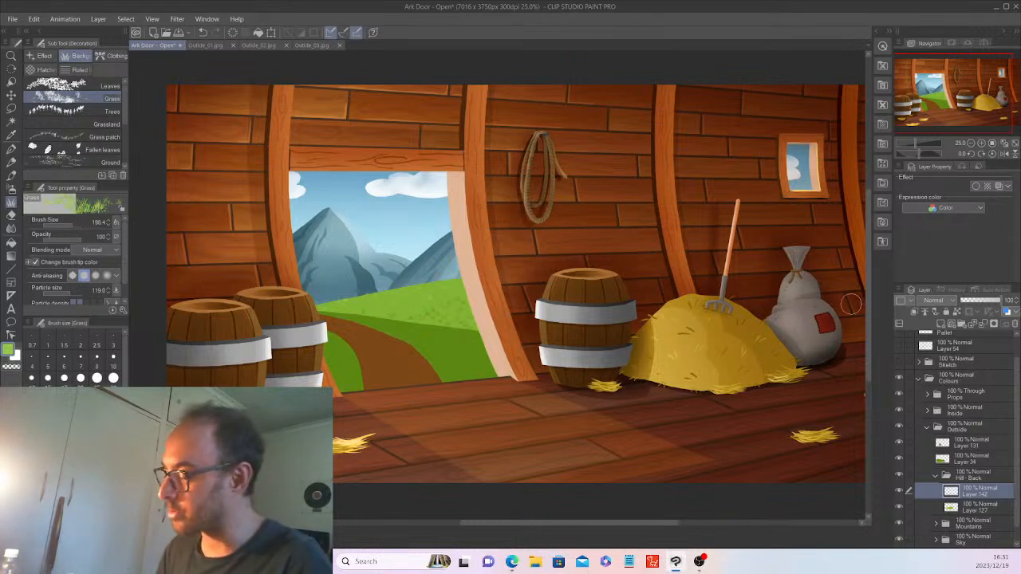
click(989, 507)
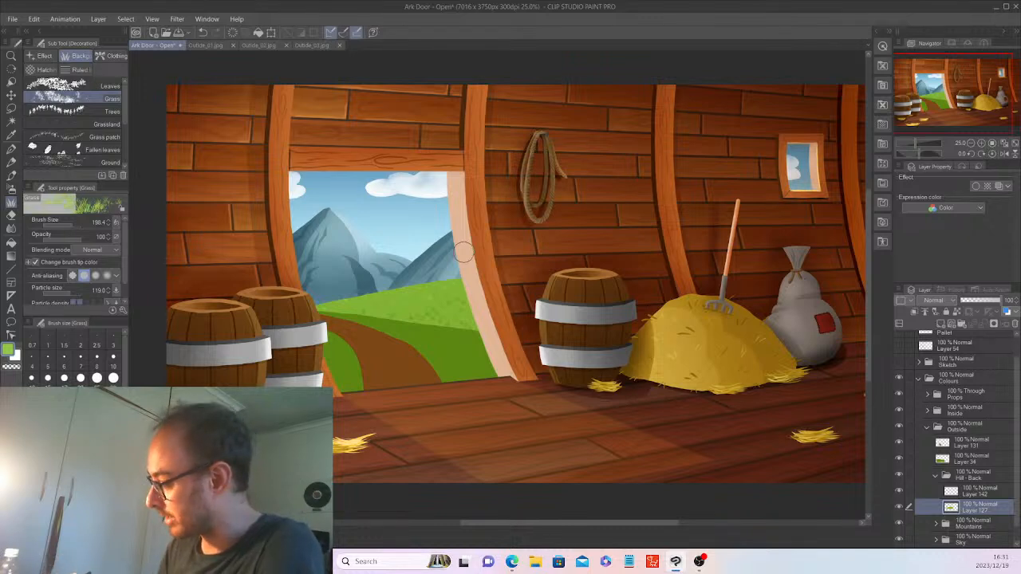
Add Layer 143 above Layer 142 and select the green hill area on Layer 127.
click(972, 495)
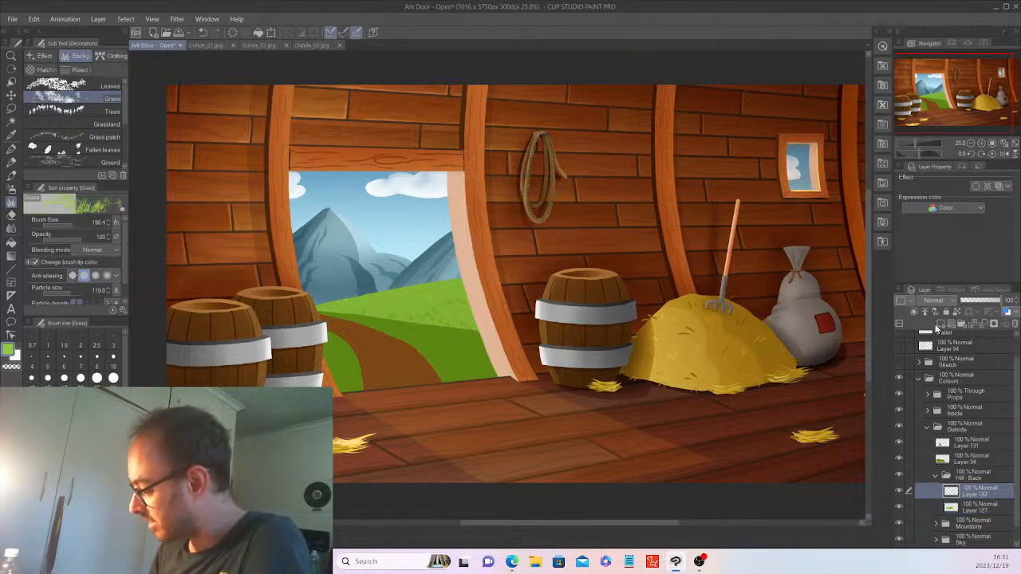
click(942, 324)
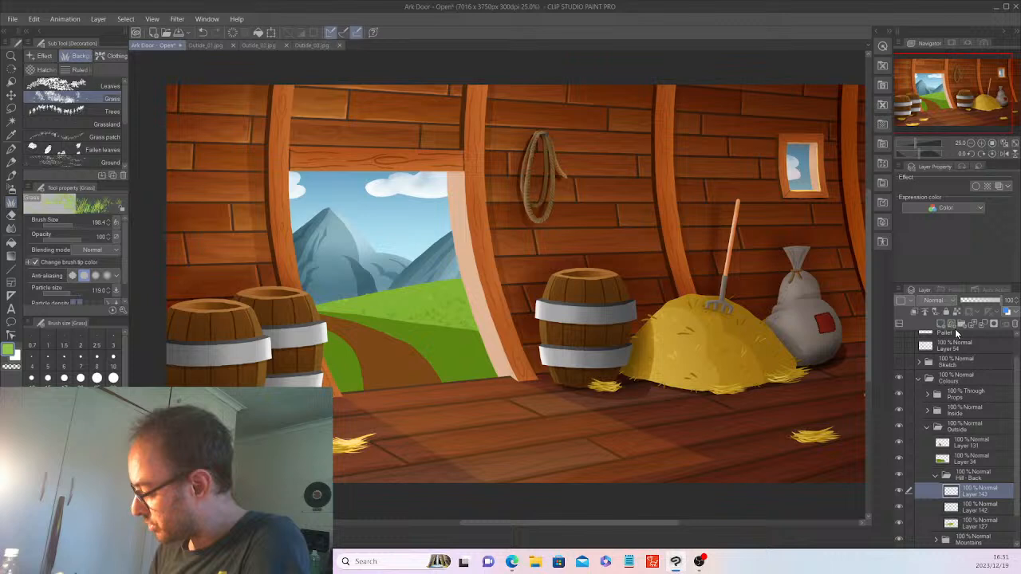
click(986, 525)
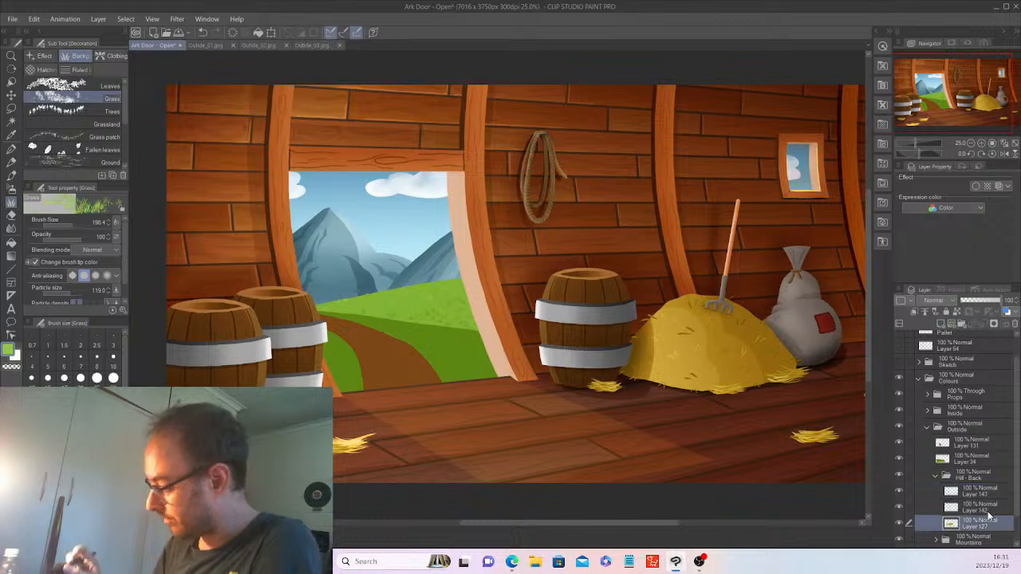
click(12, 122)
click(446, 285)
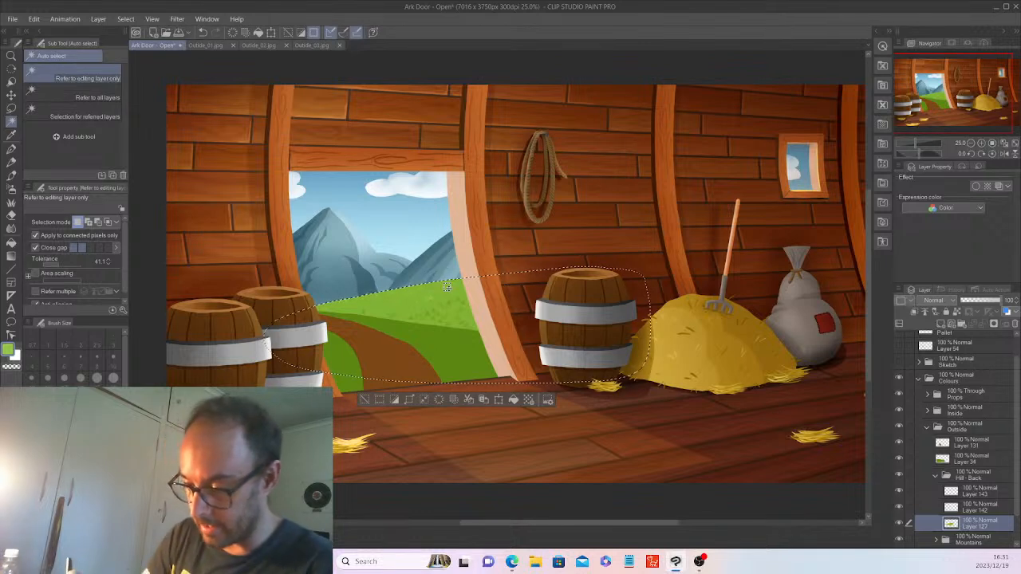
Trial soft-airbrush shading and Multiply blending on the hill, then undo both and deselect.
click(12, 134)
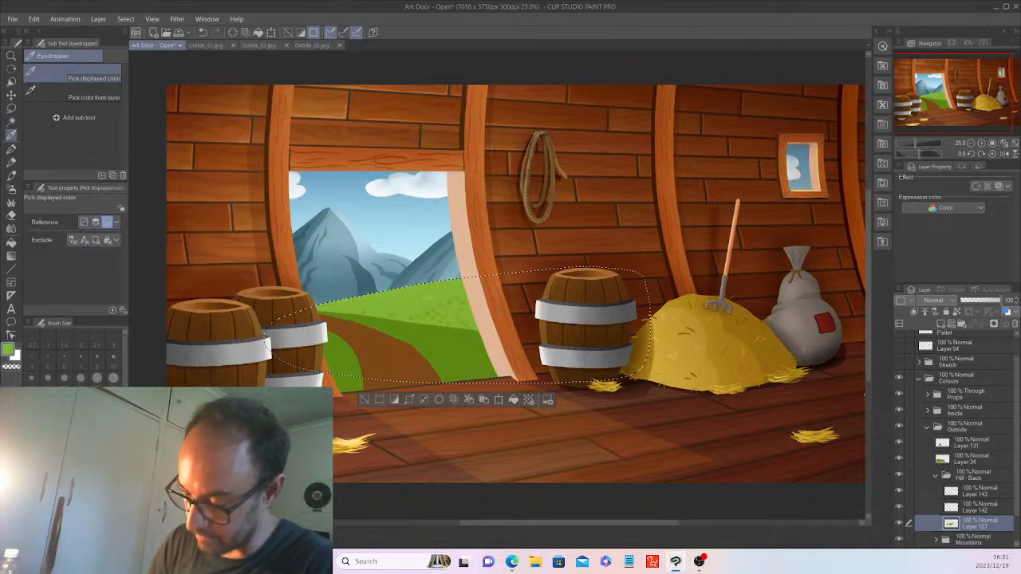
click(12, 189)
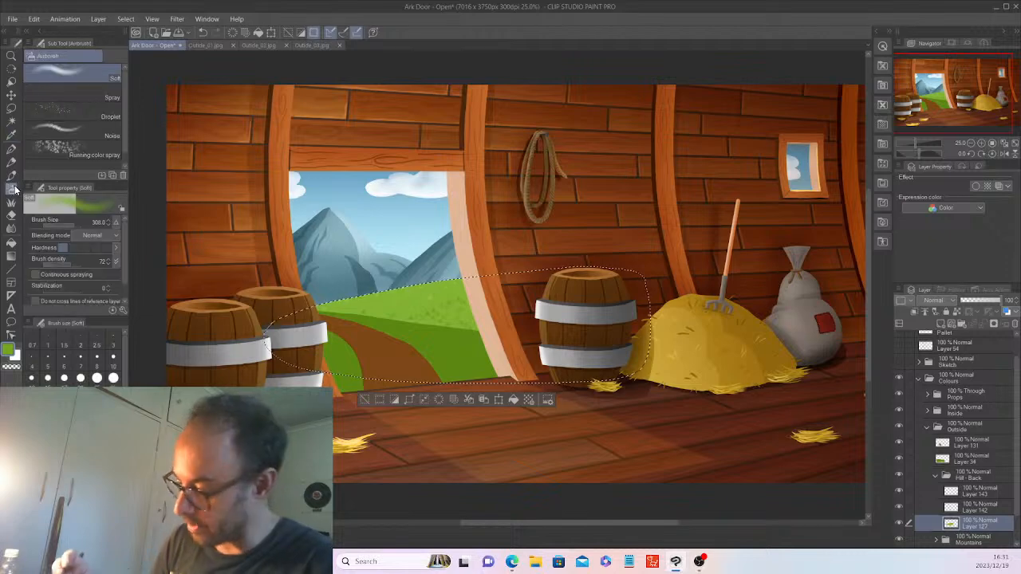
key(ctrl+plus)
key(ctrl+plus)
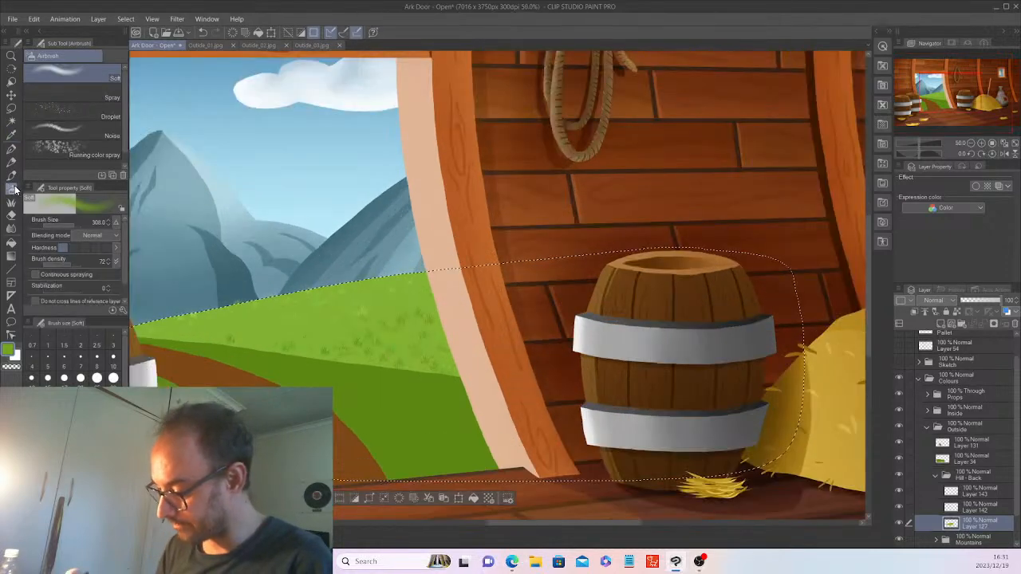
drag(553, 523, 527, 522)
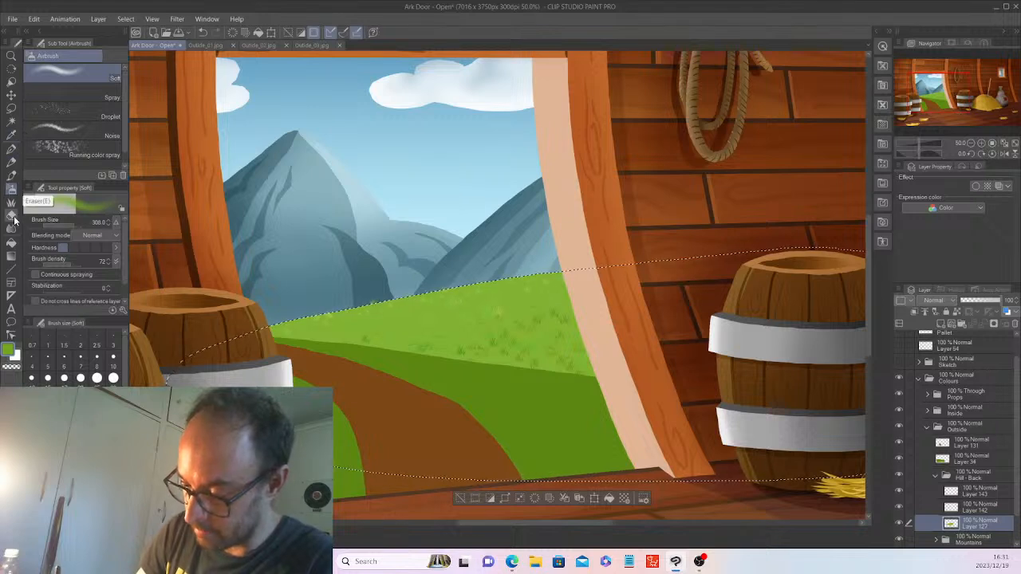
click(13, 216)
click(12, 189)
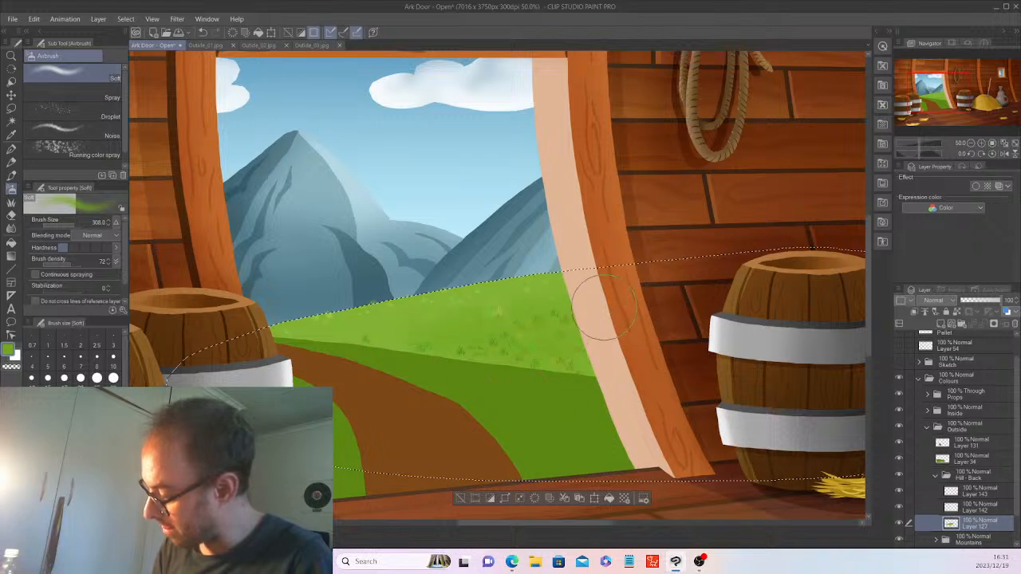
click(935, 300)
click(930, 33)
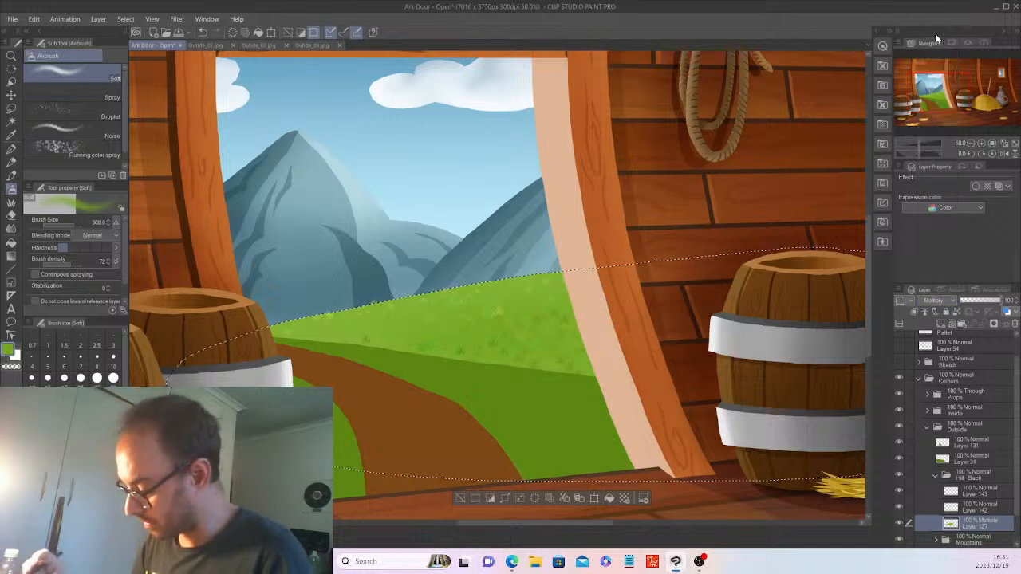
key(ctrl+z)
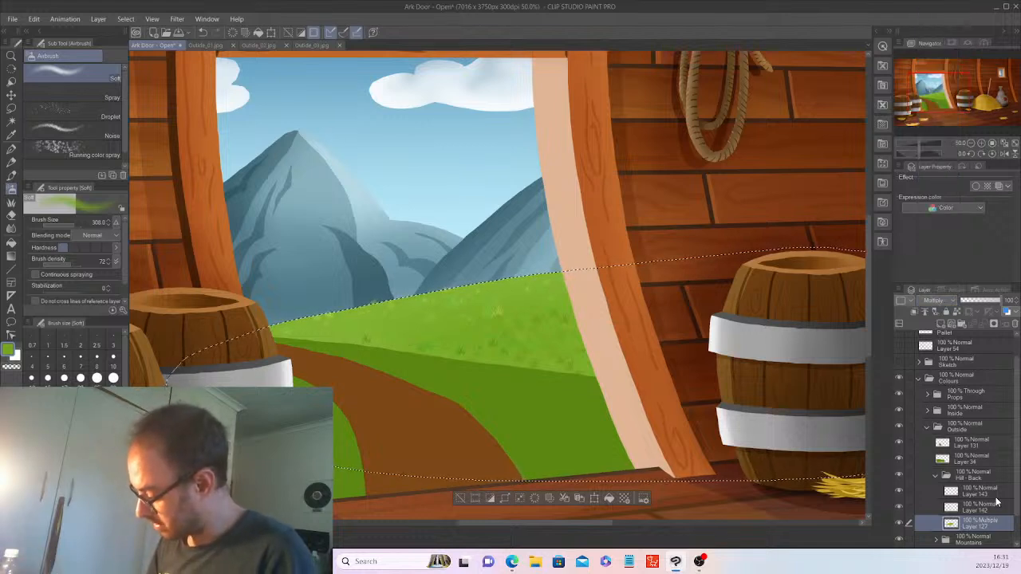
key(ctrl+z)
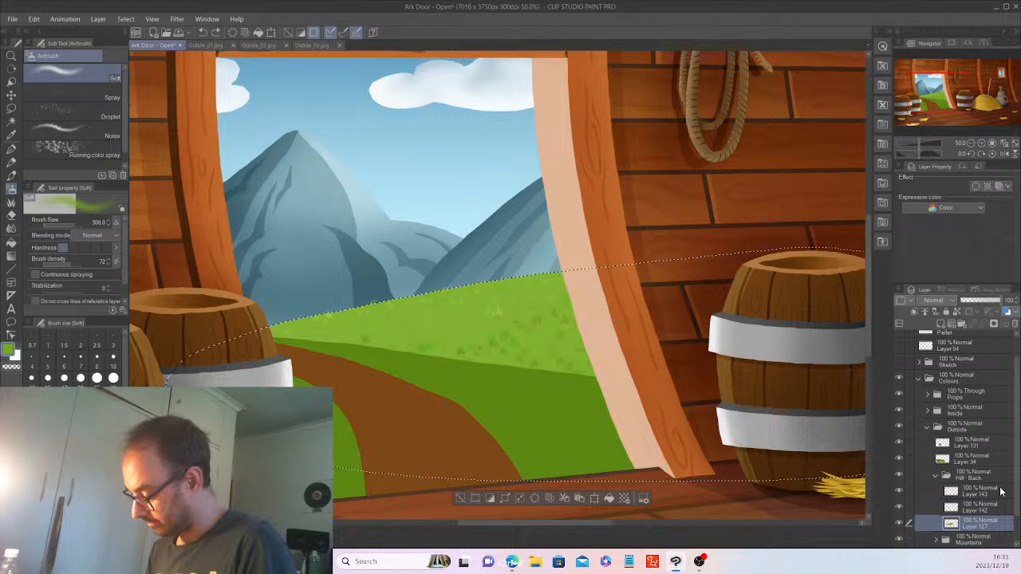
key(ctrl+d)
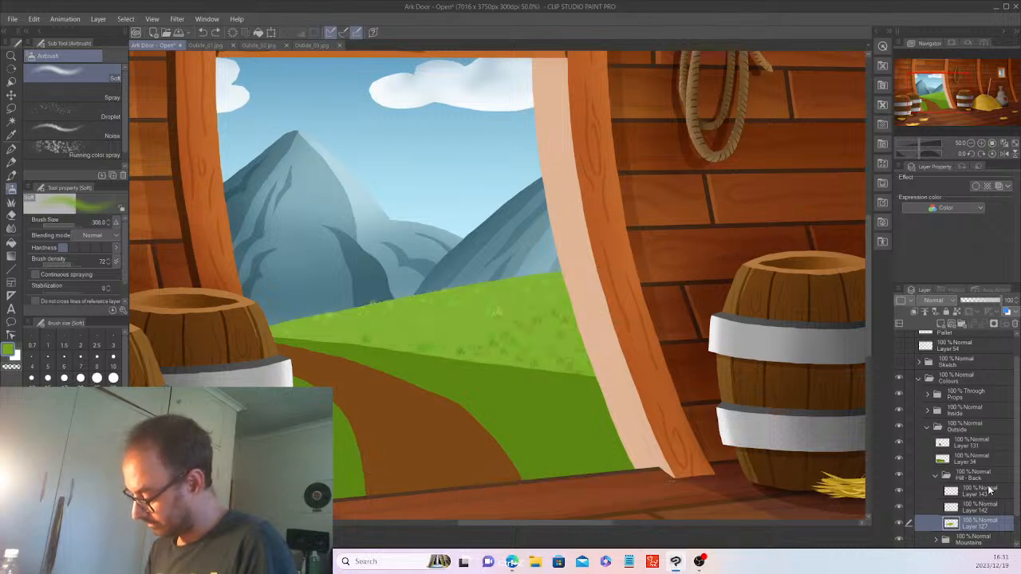
Set Layer 143 to Multiply and airbrush darker shading across the back hill's grass.
click(989, 490)
click(948, 301)
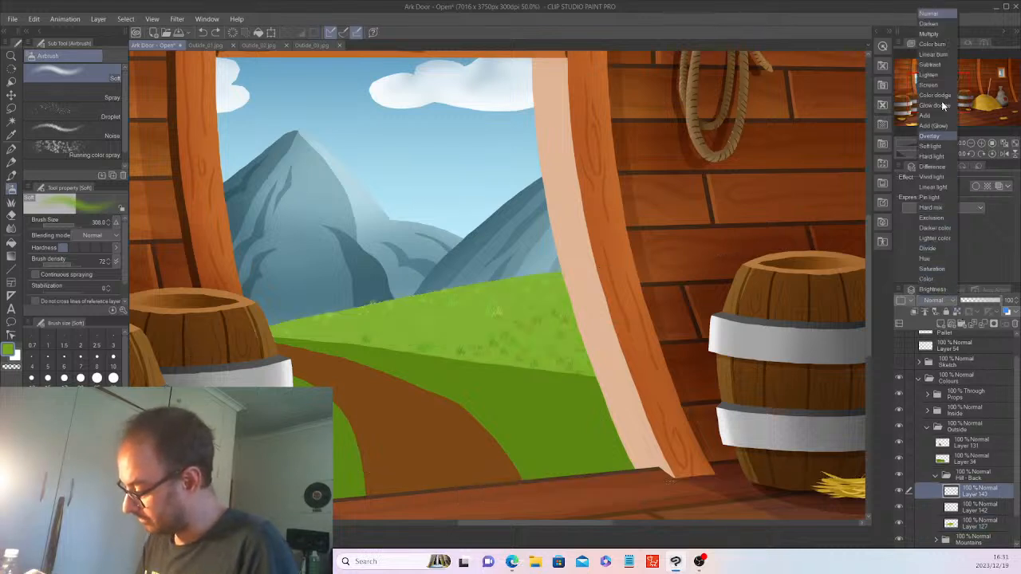
click(929, 35)
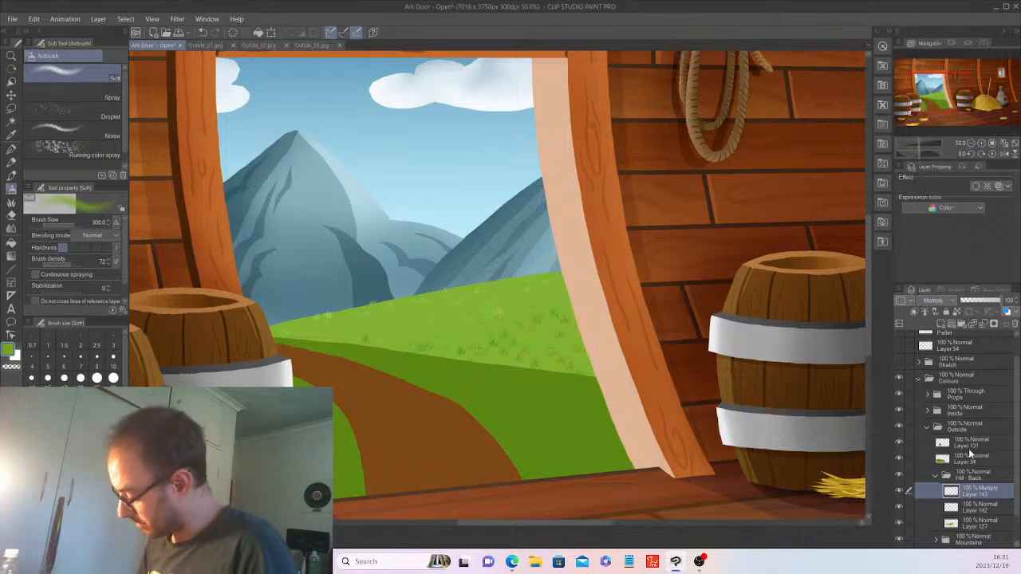
click(974, 524)
click(941, 301)
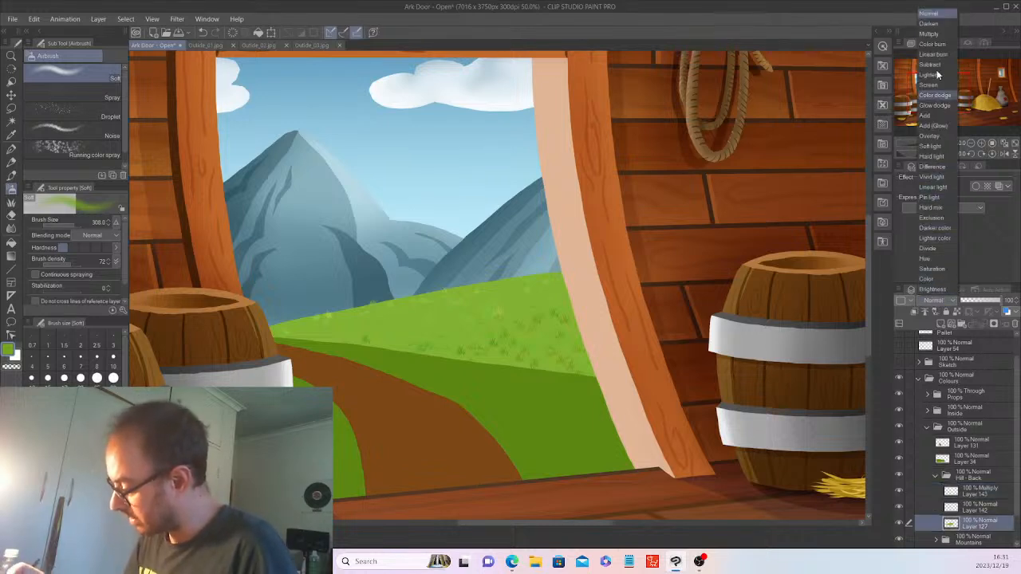
click(929, 14)
click(973, 490)
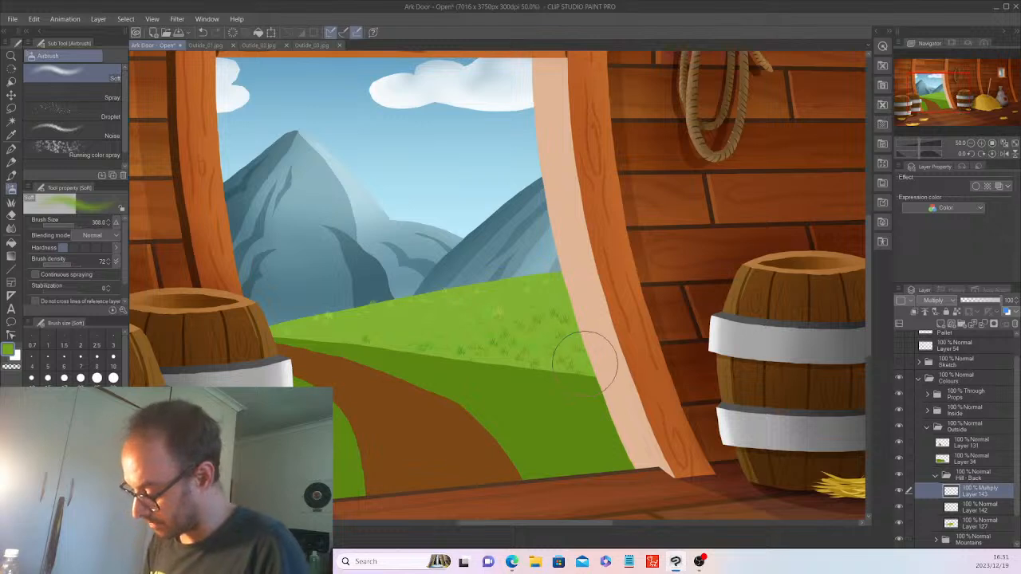
mouse_move(603, 346)
mouse_down()
mouse_move(433, 348)
mouse_move(513, 331)
mouse_move(391, 335)
mouse_up()
mouse_move(611, 303)
mouse_down()
mouse_move(563, 315)
mouse_move(607, 323)
mouse_move(479, 388)
mouse_up()
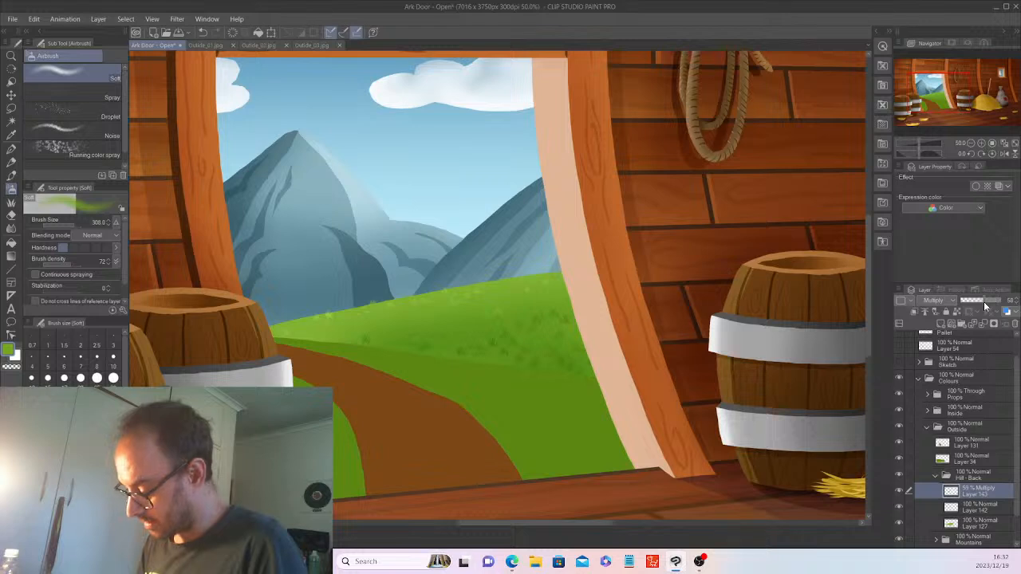
Tune Layer 143's opacity to about 61%, briefly moving it below Layer 142 and back above.
click(977, 301)
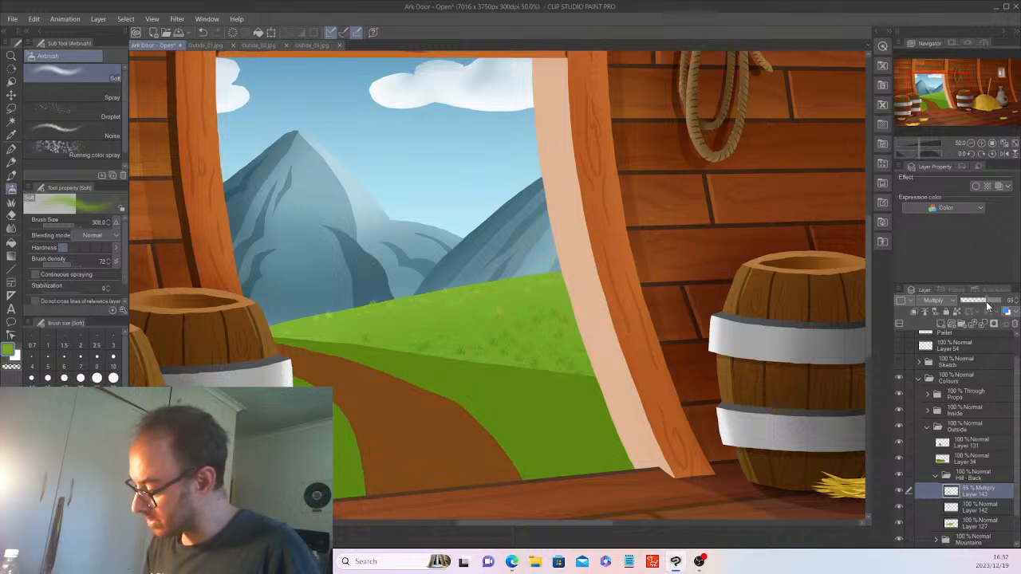
click(984, 302)
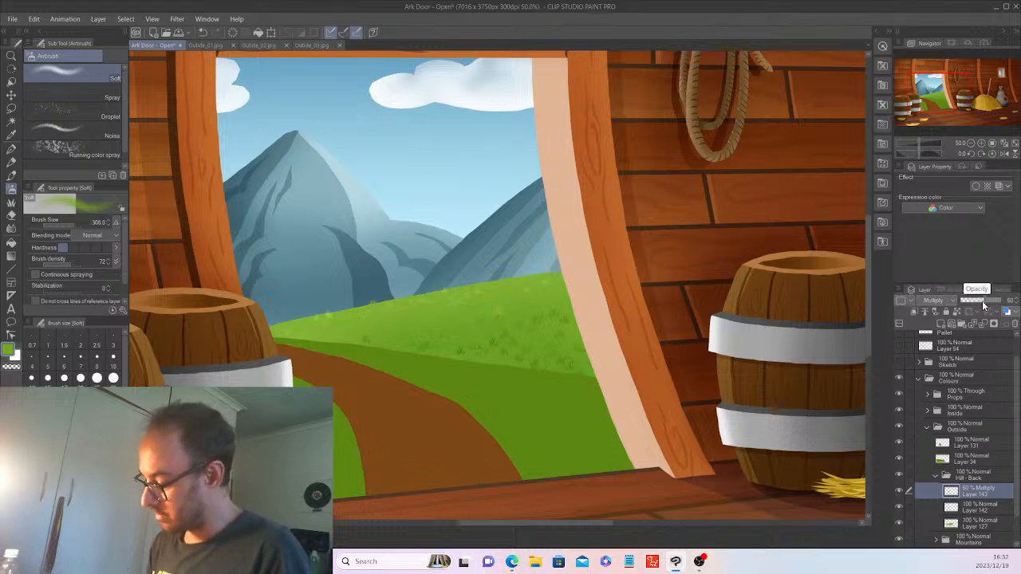
click(988, 303)
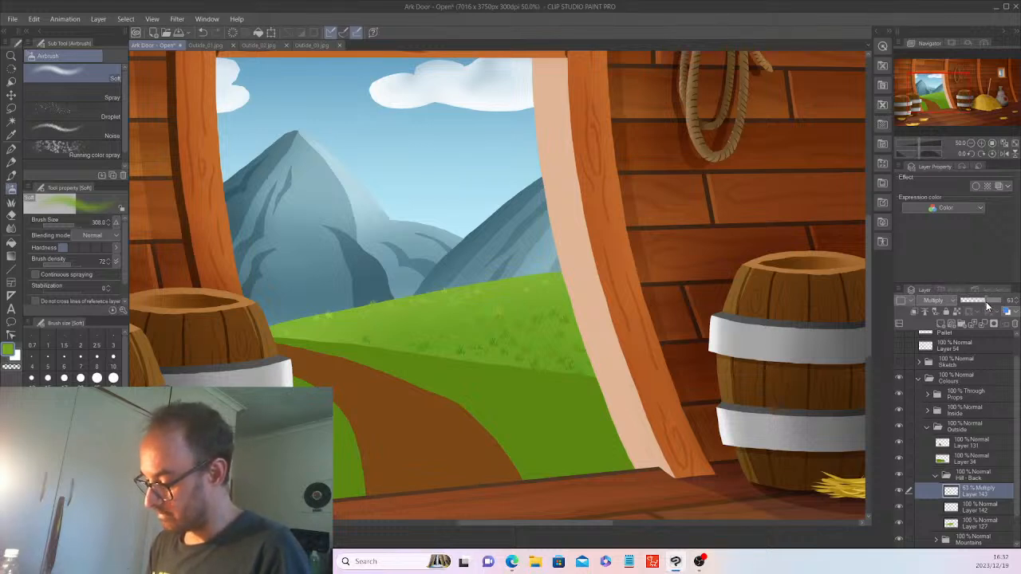
drag(987, 496, 988, 516)
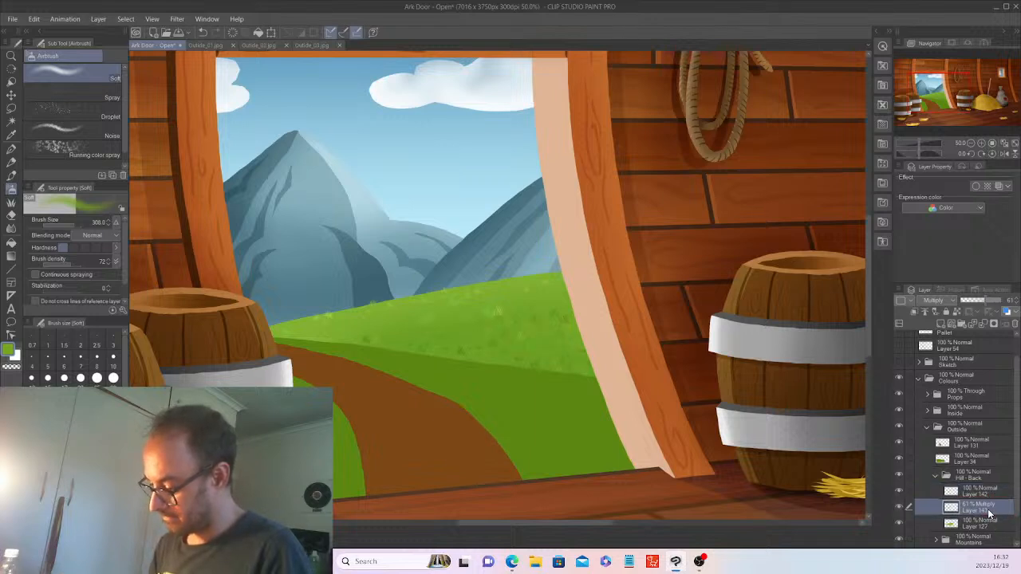
drag(988, 515, 991, 486)
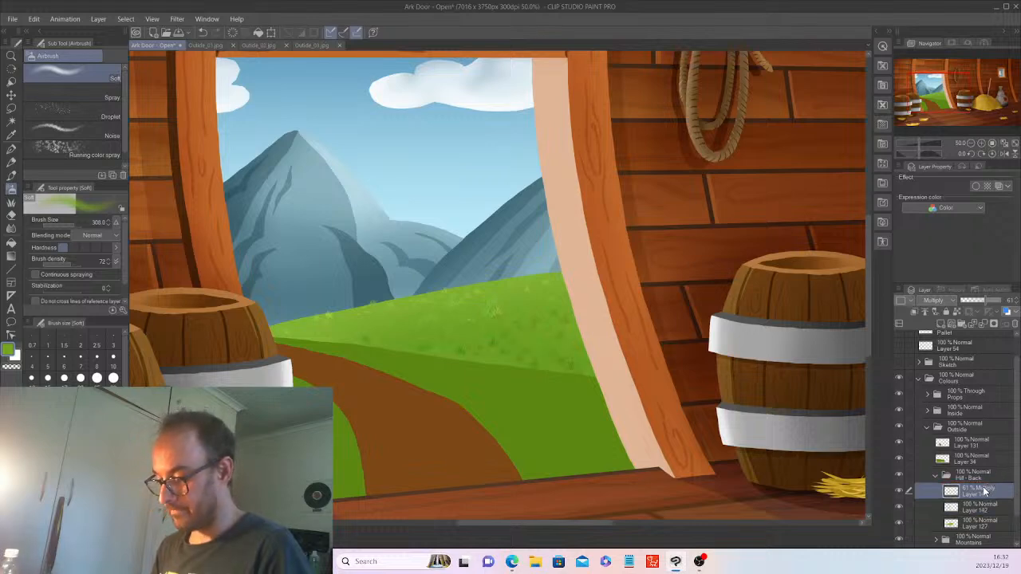
Collapse Hill - Back and move Layer 34 into a new folder named 'Hill - Front'.
key(ctrl+minus)
key(ctrl+minus)
key(ctrl+minus)
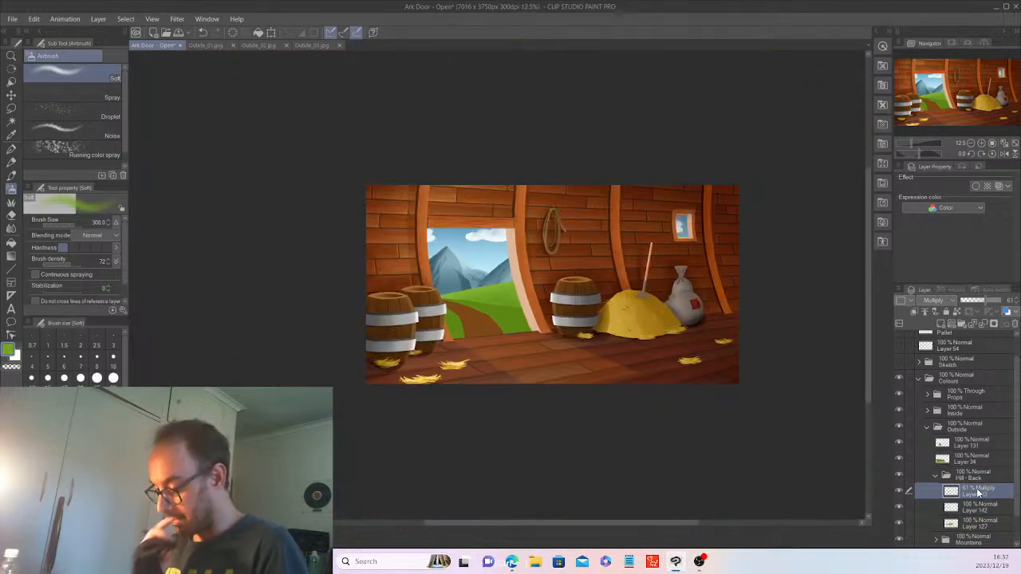
key(ctrl+plus)
key(ctrl+plus)
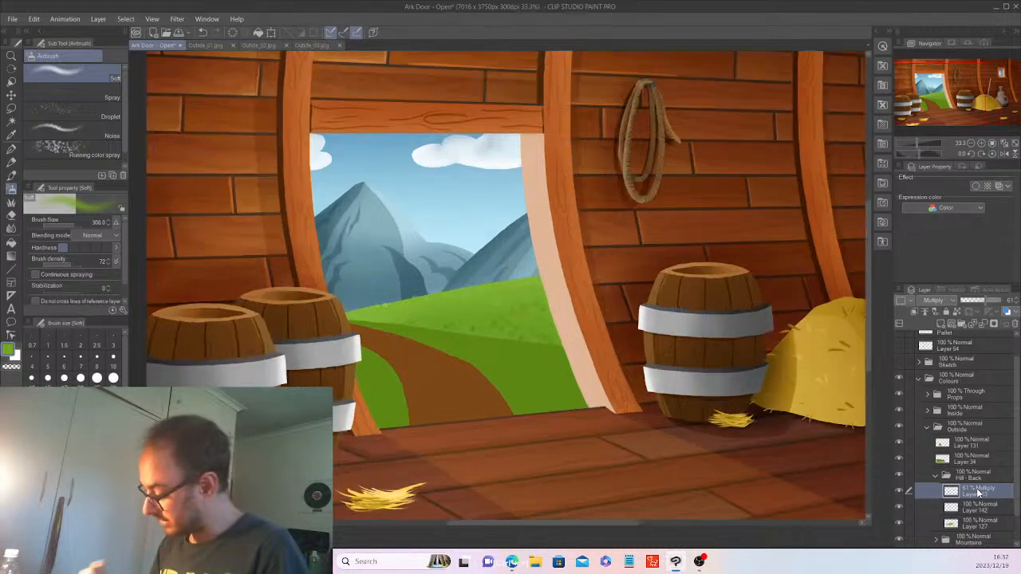
click(934, 475)
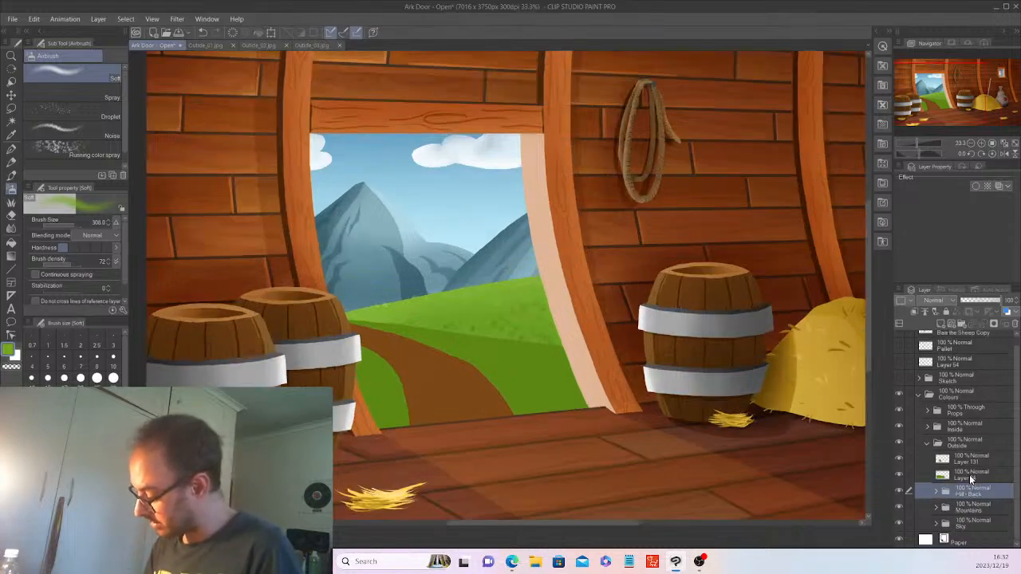
click(969, 474)
click(959, 325)
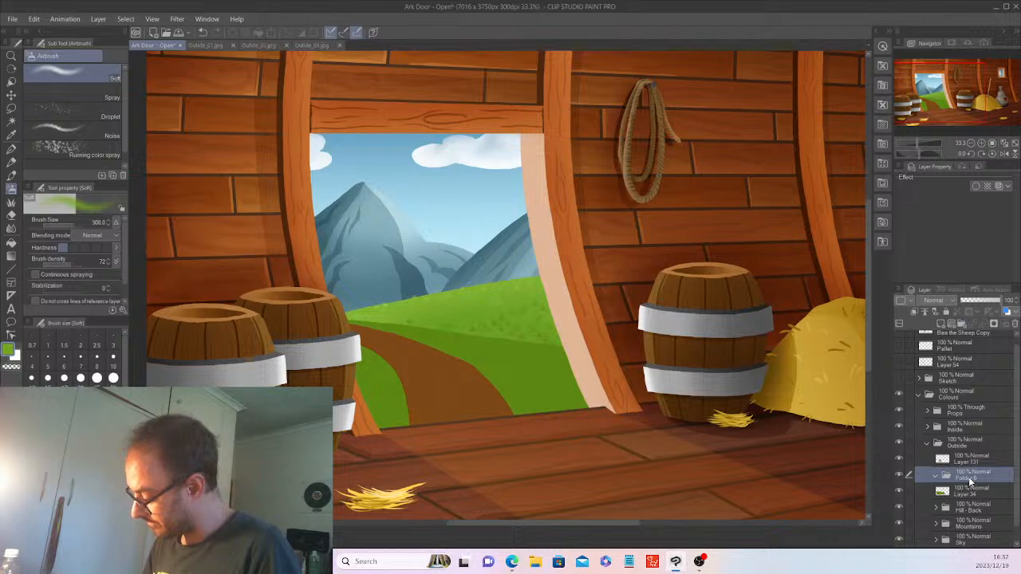
text(Hi)
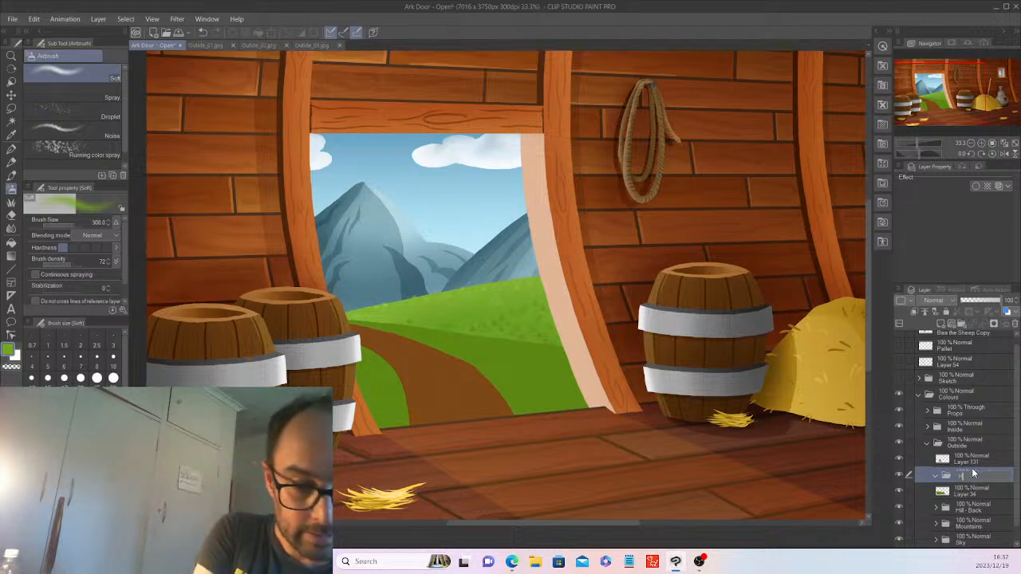
text(ll - )
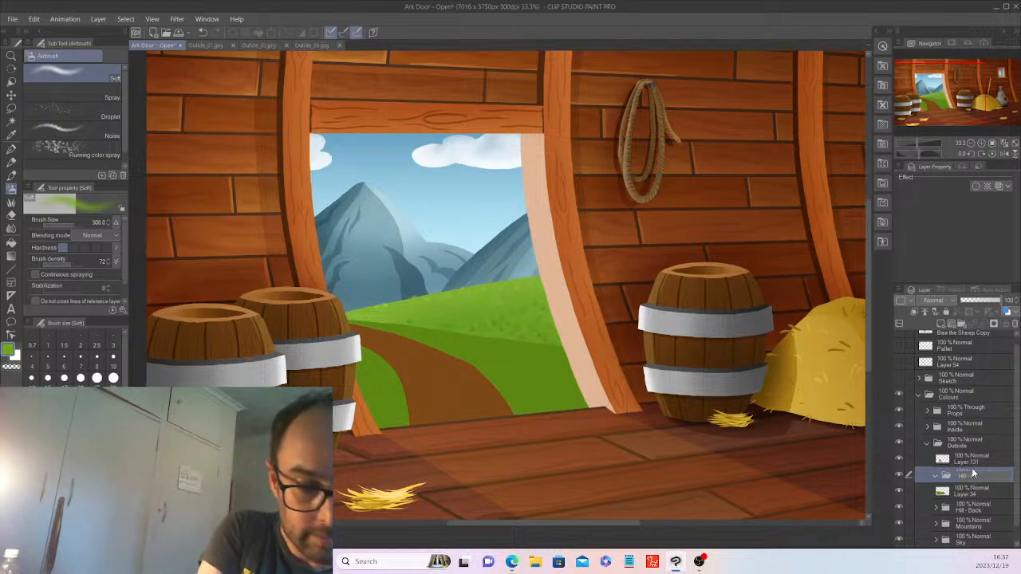
text(Front)
key(Return)
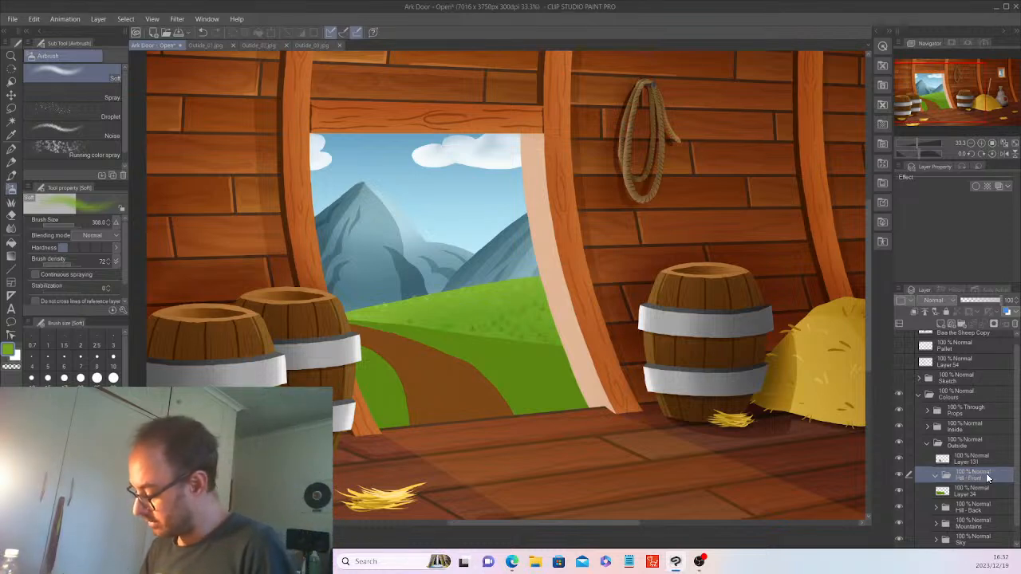
drag(979, 492, 982, 484)
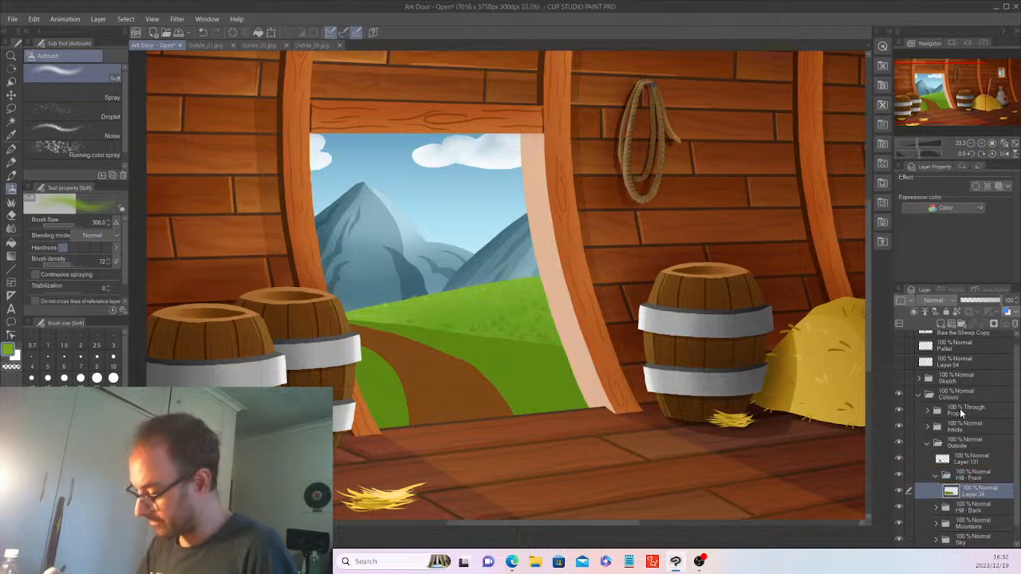
Select the front hill, then paint grass with the Decoration Grass brush (size ~127.7) on a new layer.
click(11, 121)
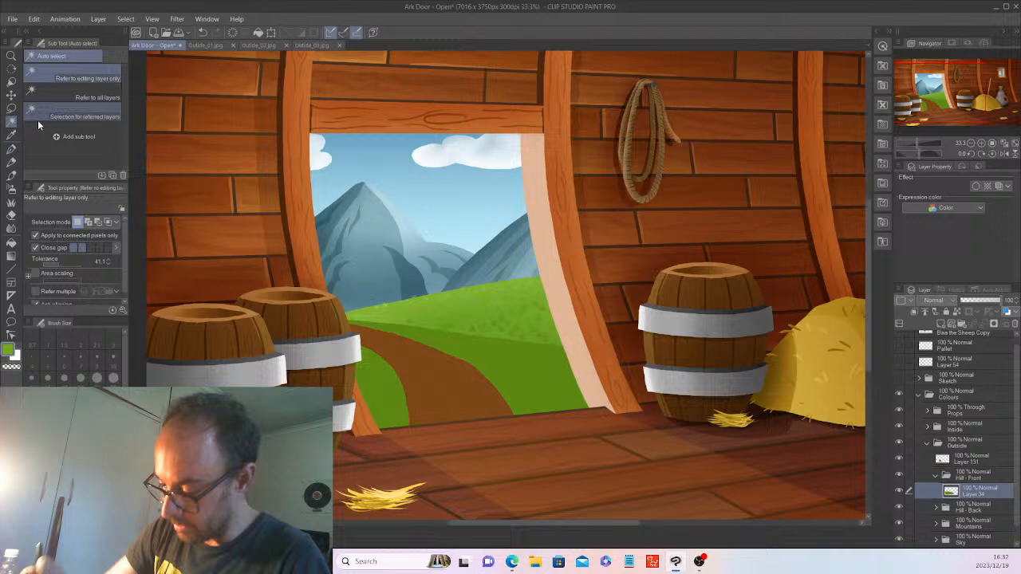
click(527, 372)
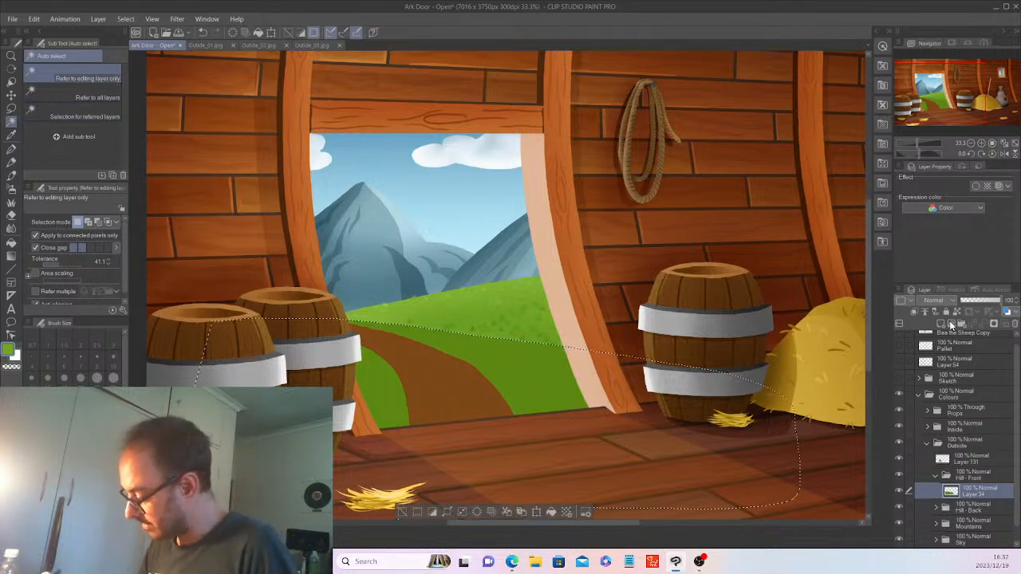
click(938, 320)
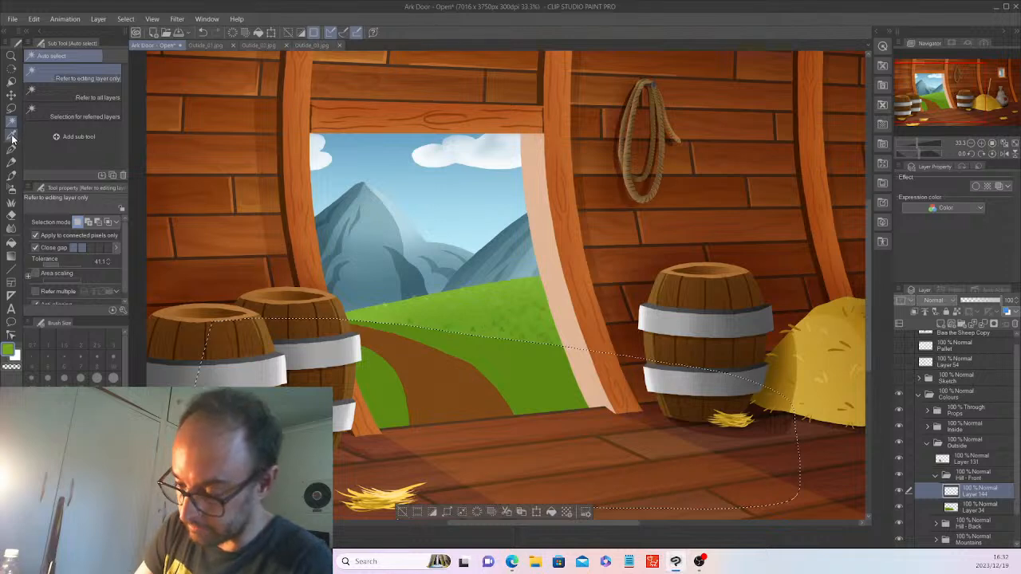
click(12, 136)
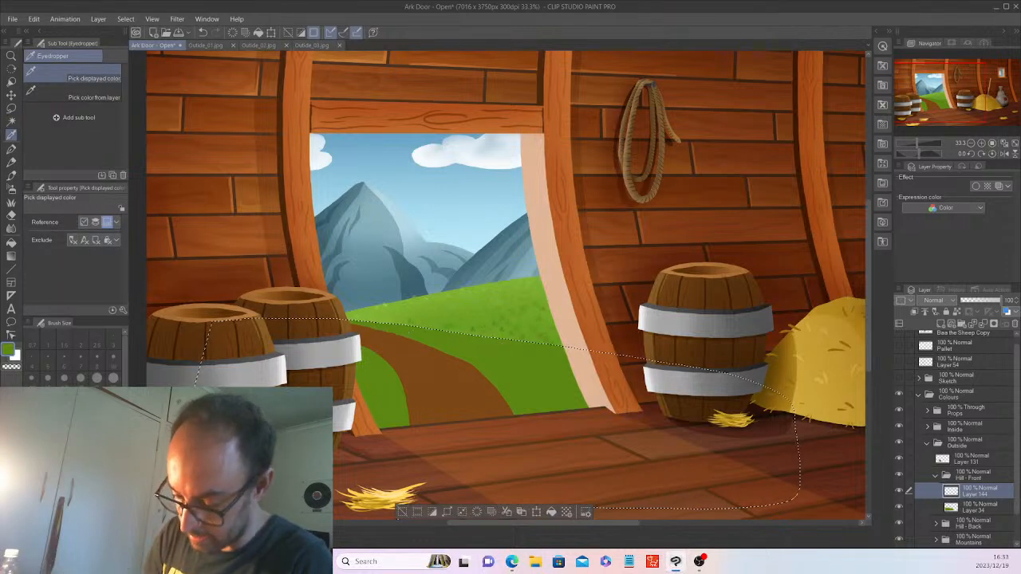
click(11, 202)
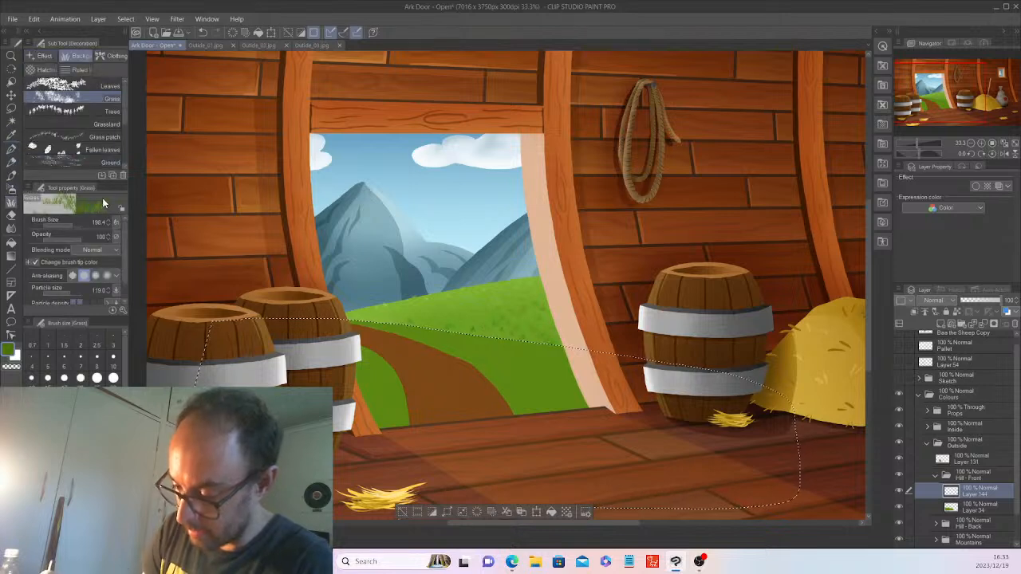
click(75, 223)
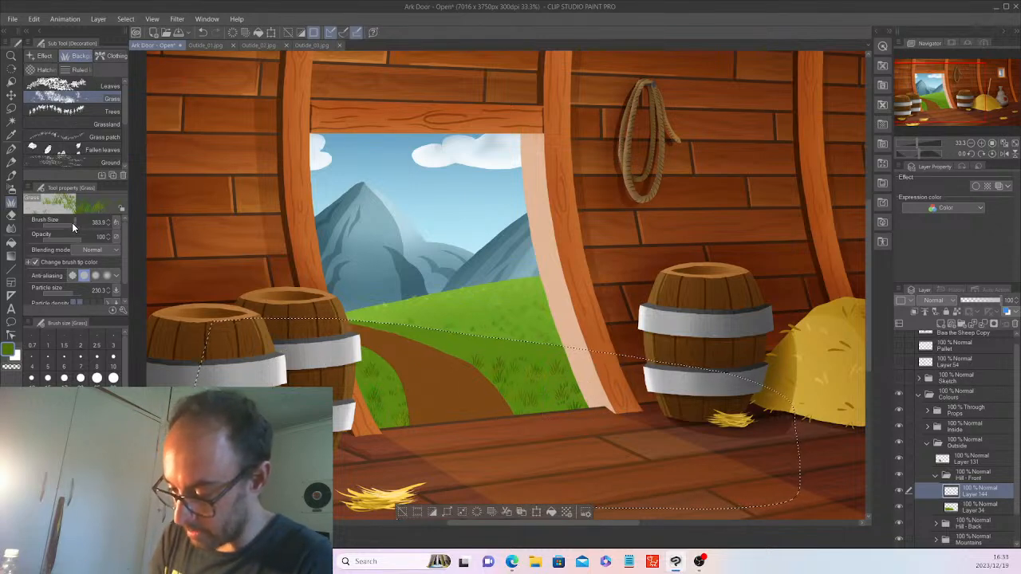
drag(72, 223, 58, 223)
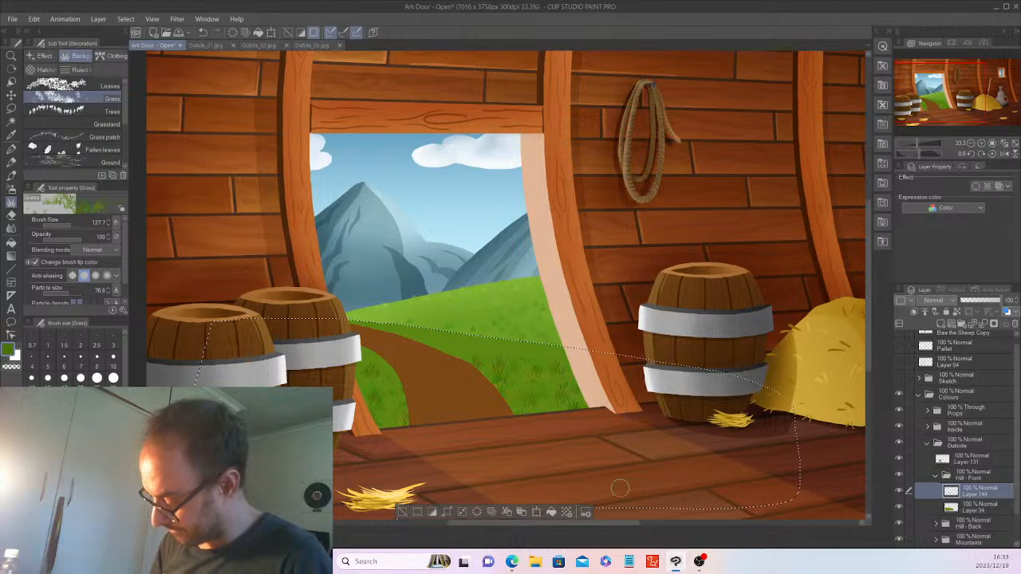
click(403, 513)
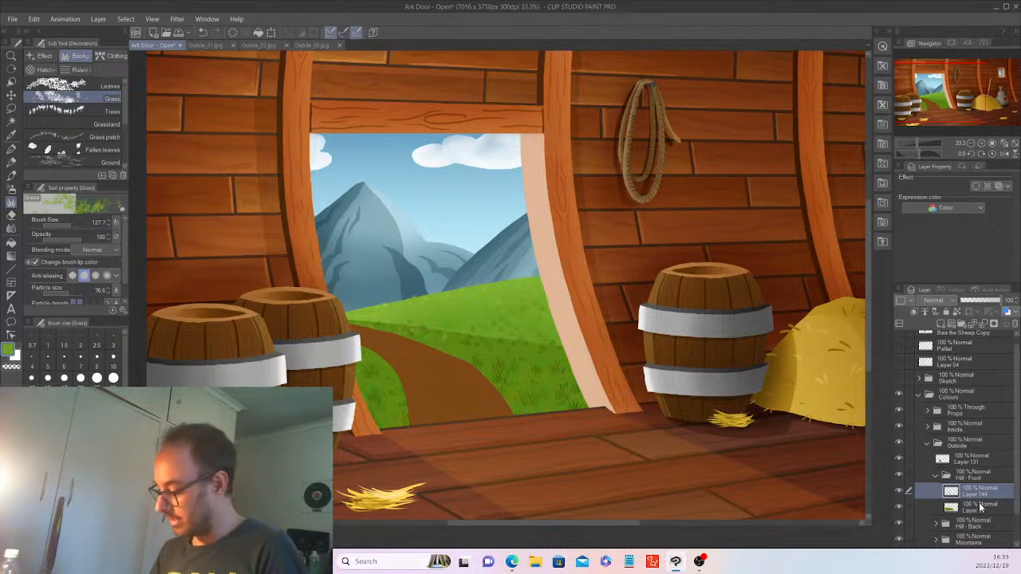
Add Layer 145 above the grass, select the hill from Layer 34, set Multiply, and airbrush shadows.
click(982, 506)
click(976, 490)
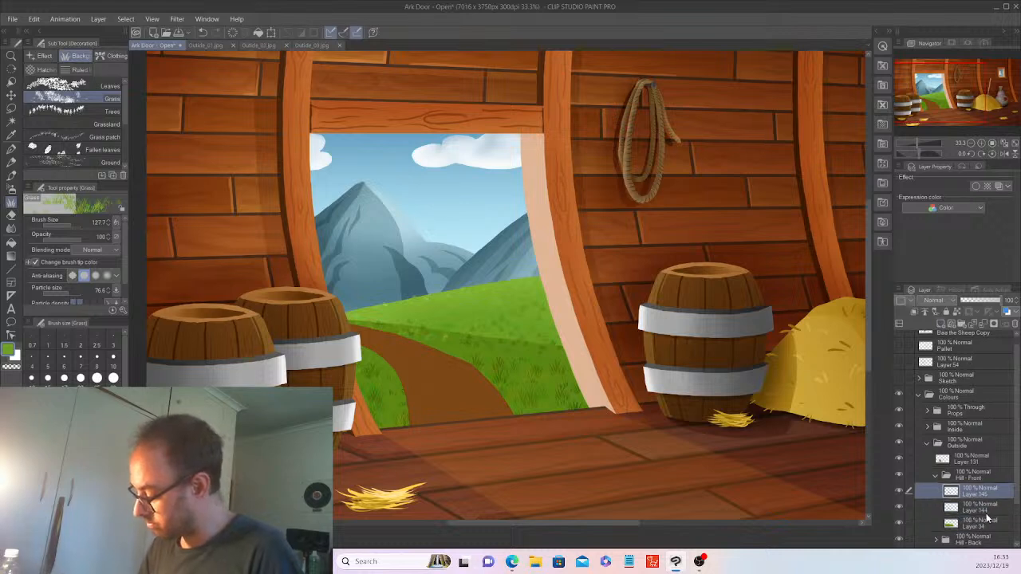
click(985, 523)
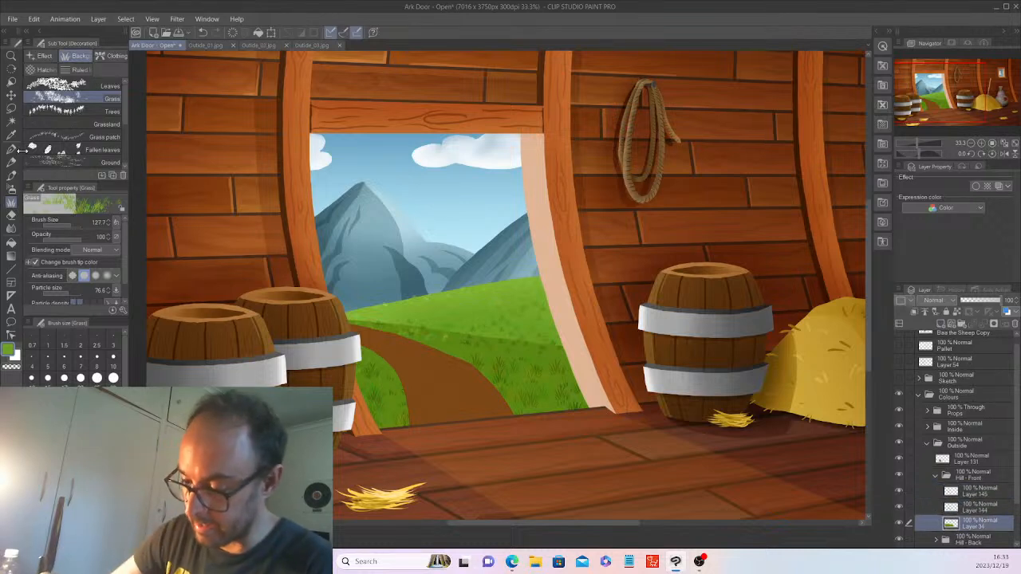
click(12, 123)
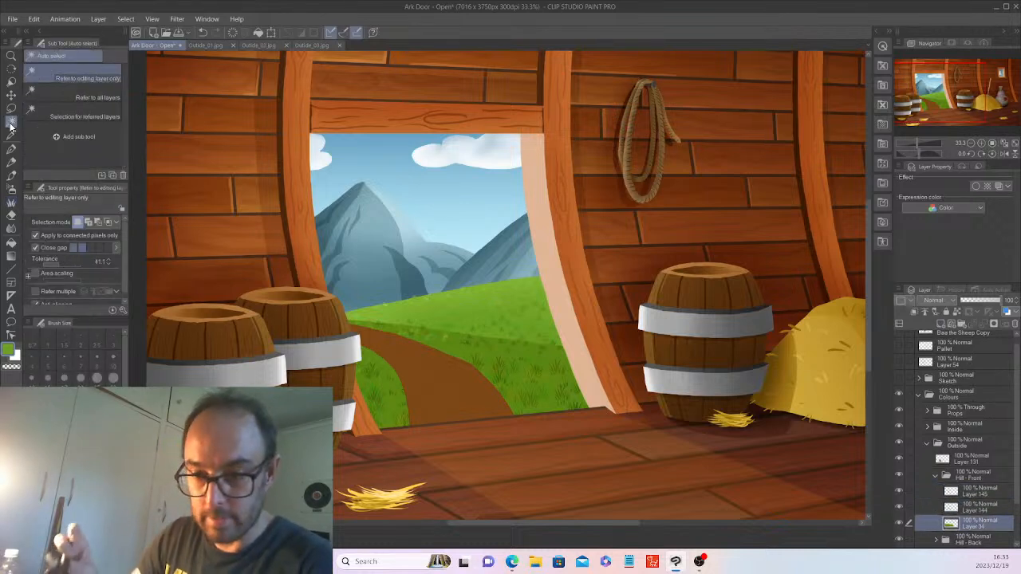
click(523, 358)
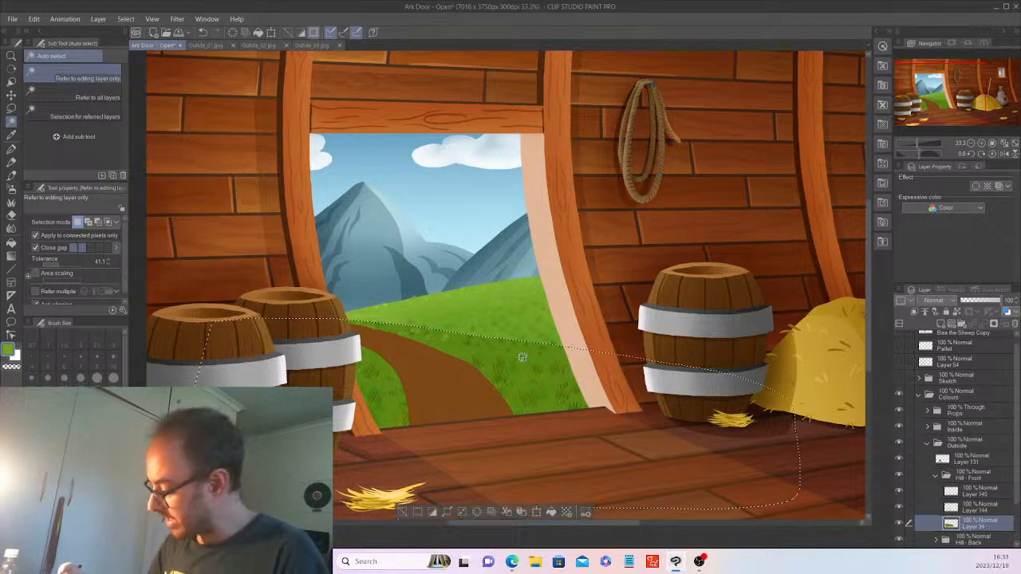
click(980, 493)
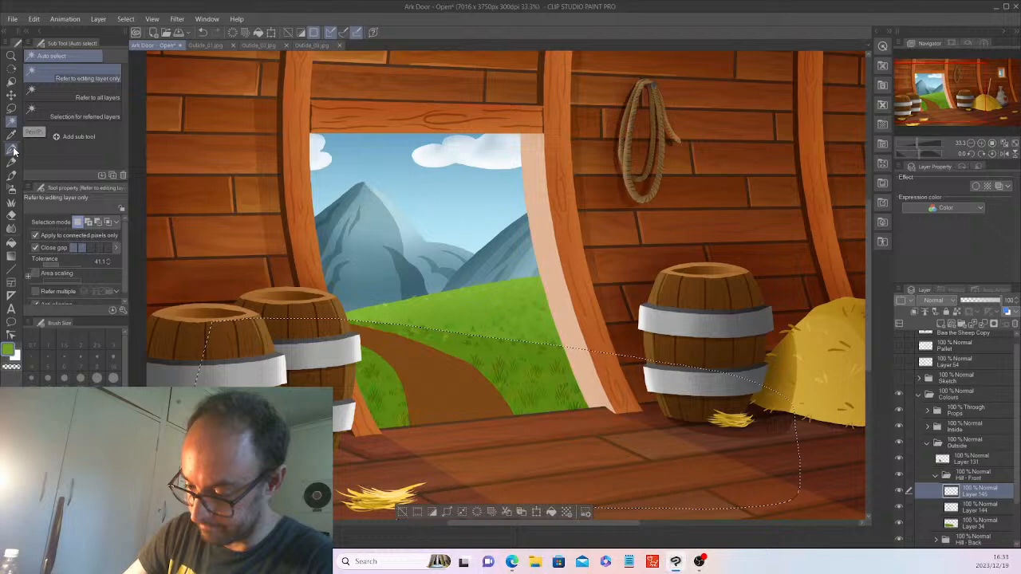
click(935, 300)
click(927, 33)
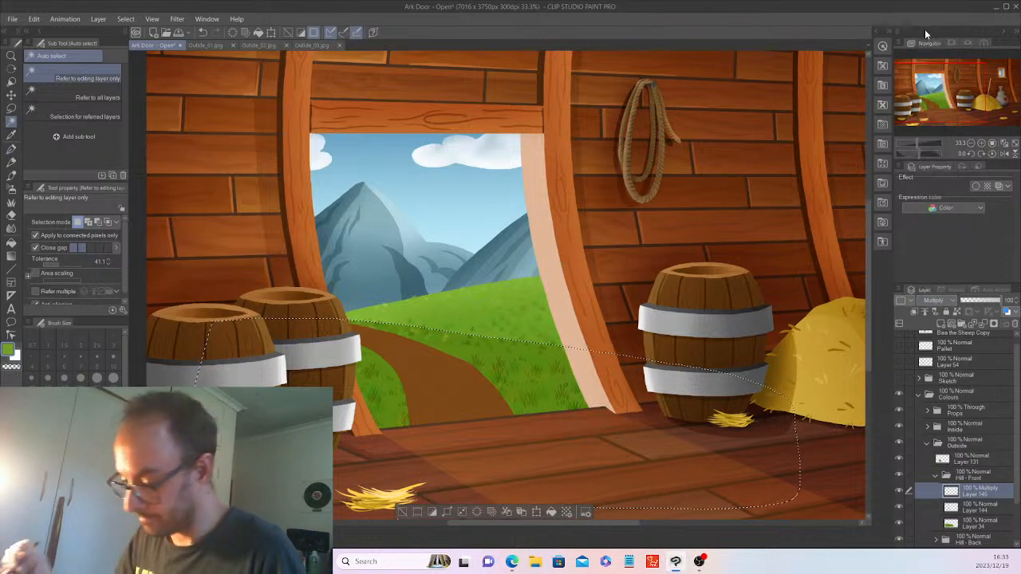
click(11, 189)
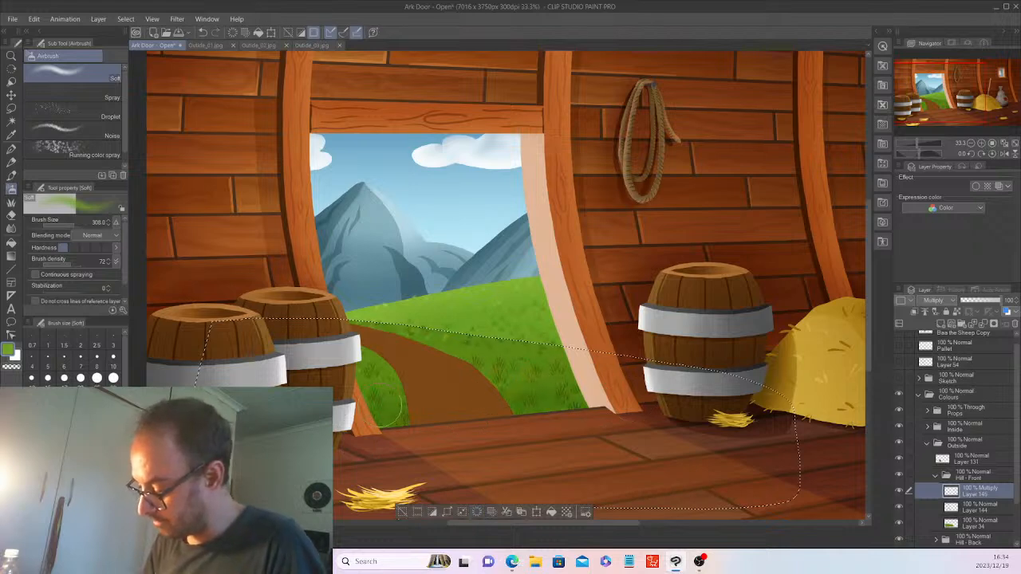
click(402, 511)
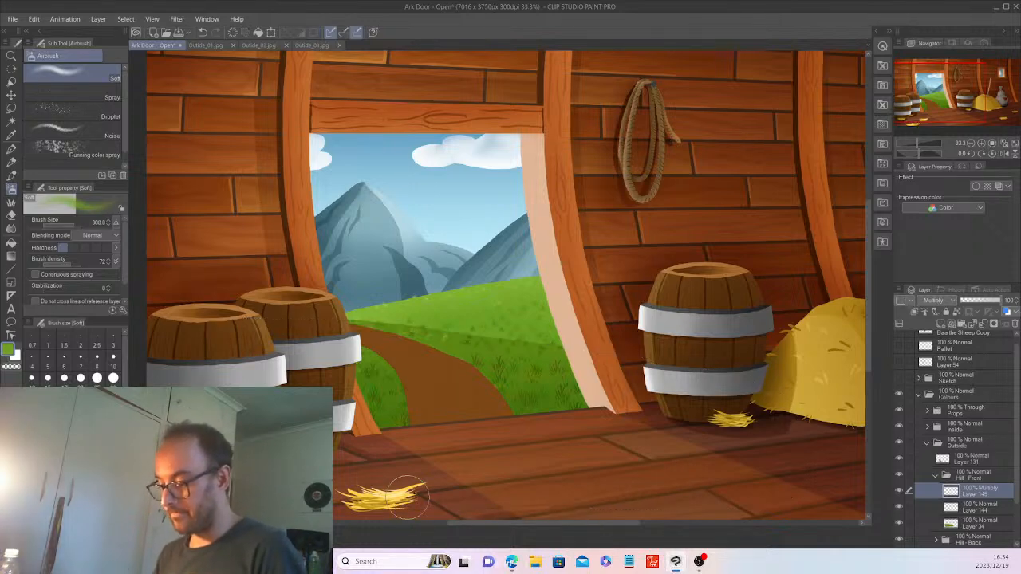
scroll(407, 496, down, 3)
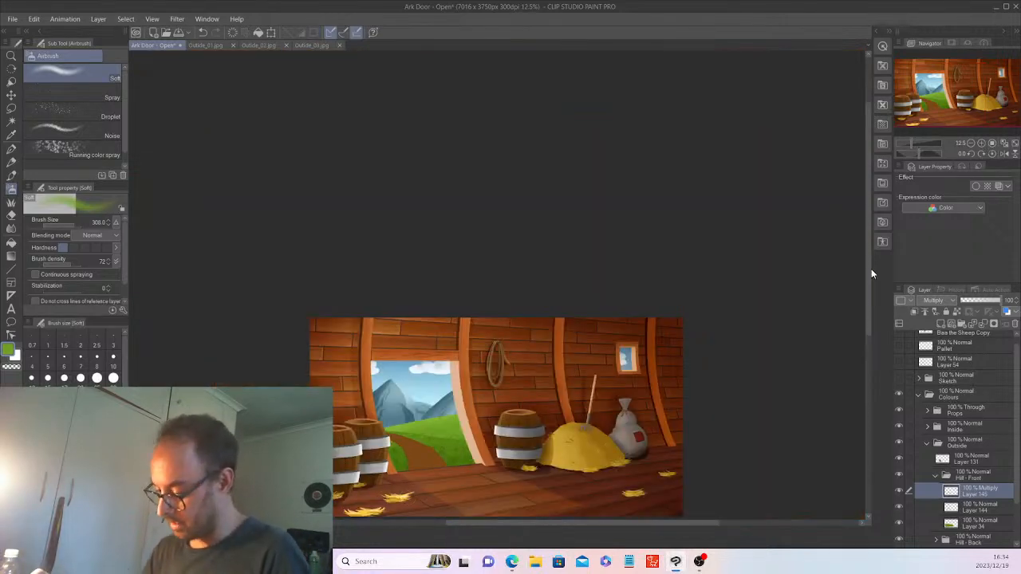
Fine-tune the front hill's Multiply shading on Layer 145.
drag(867, 262, 866, 313)
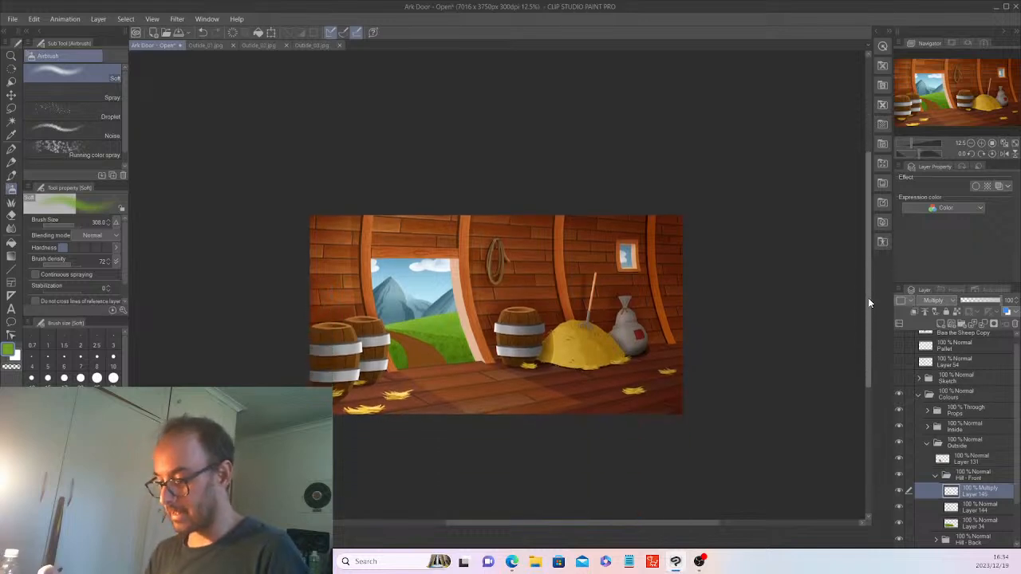
scroll(867, 297, up, 3)
drag(638, 523, 594, 523)
drag(871, 292, 875, 314)
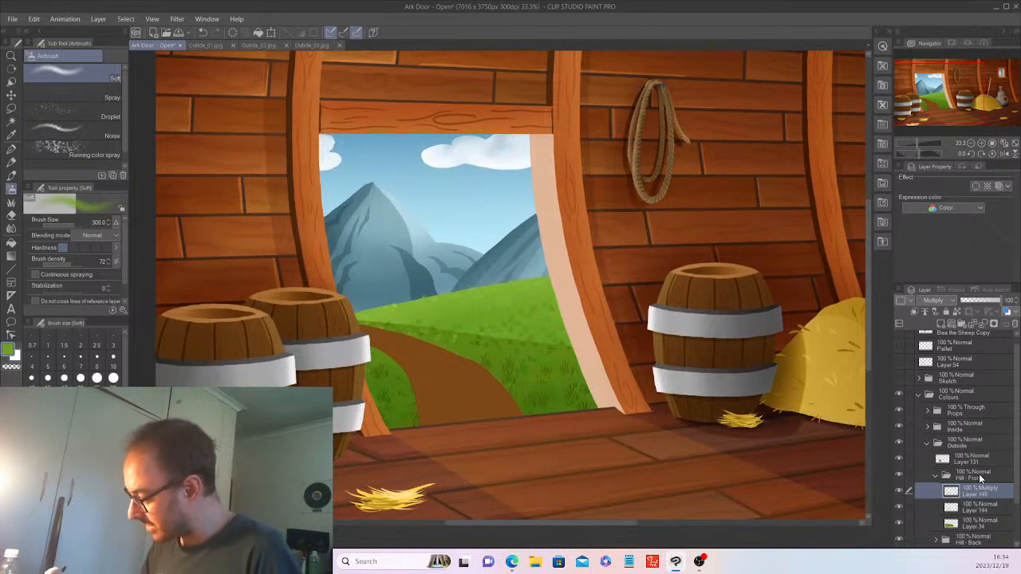
Add a Soft light layer and select the front hill and path area from its base layer.
click(941, 325)
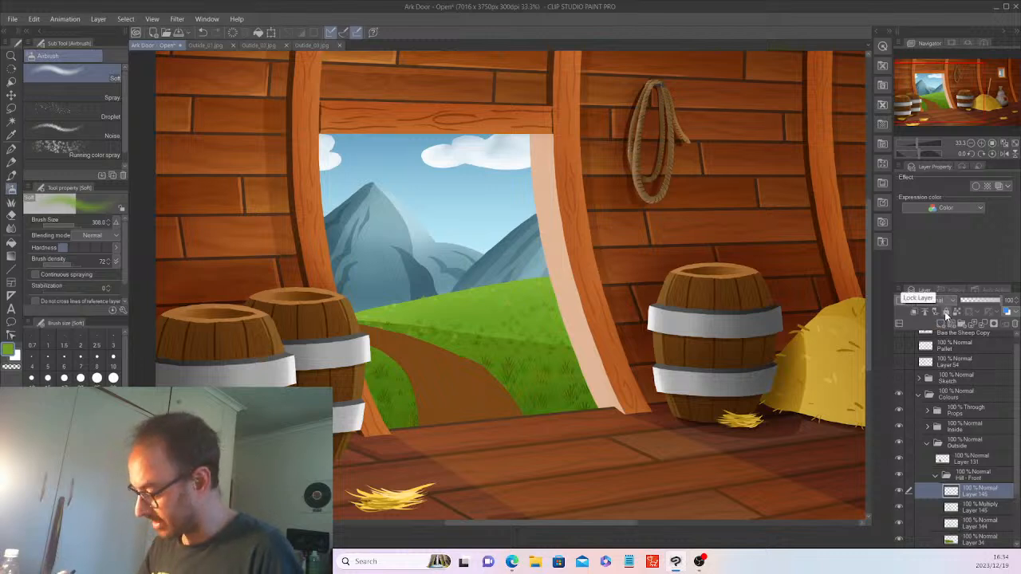
click(937, 300)
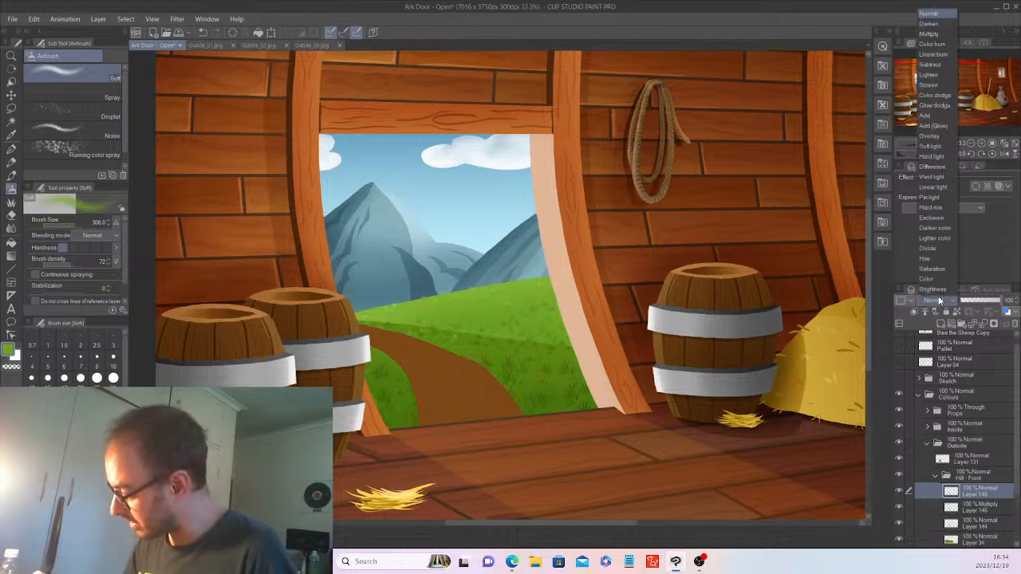
click(931, 147)
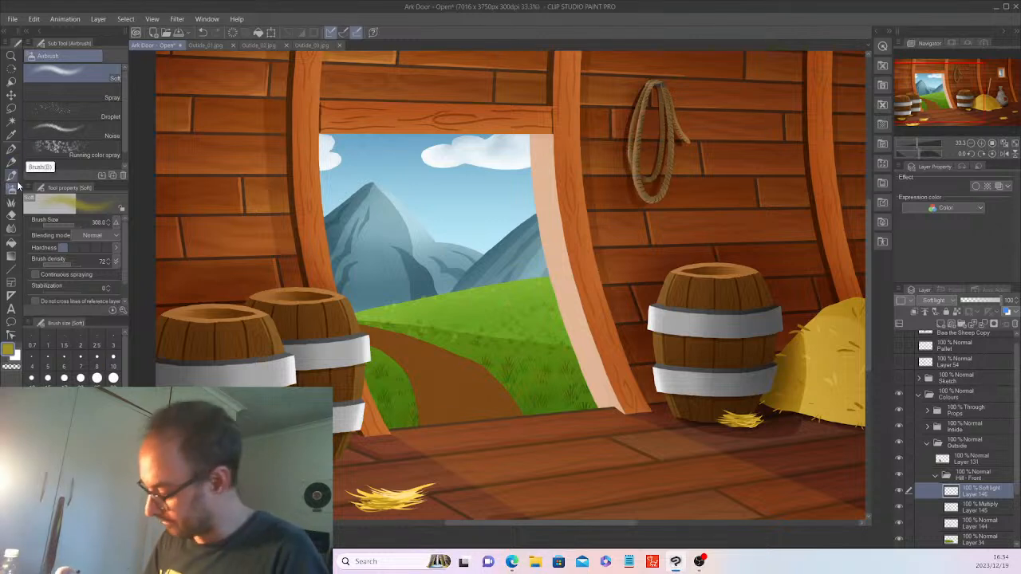
click(982, 542)
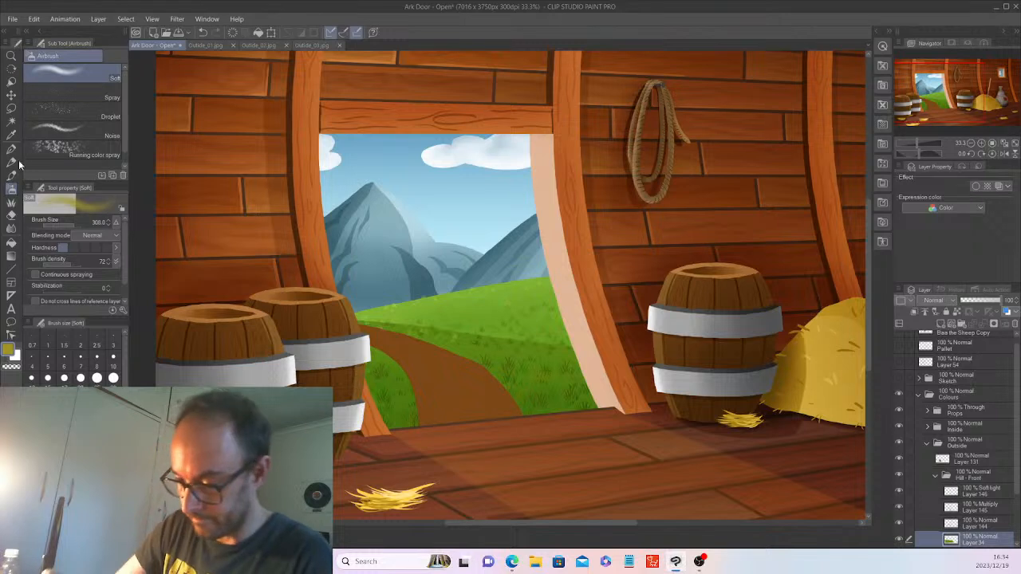
click(11, 121)
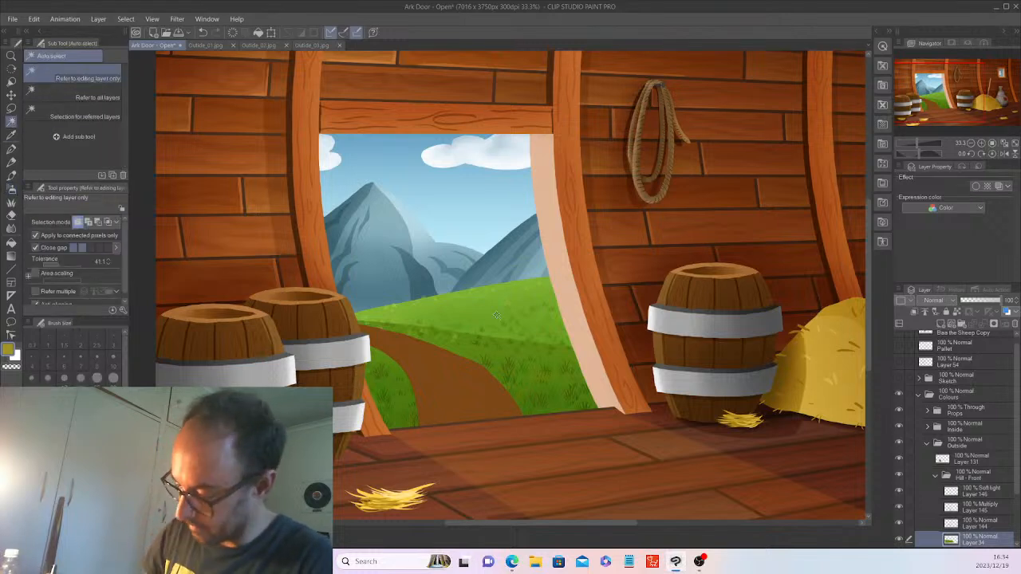
click(526, 354)
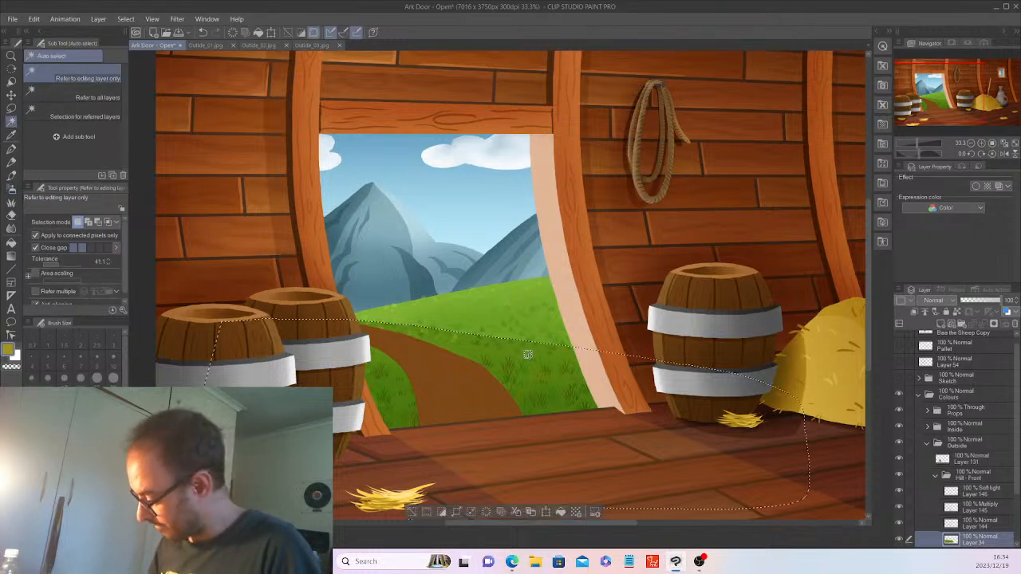
click(925, 488)
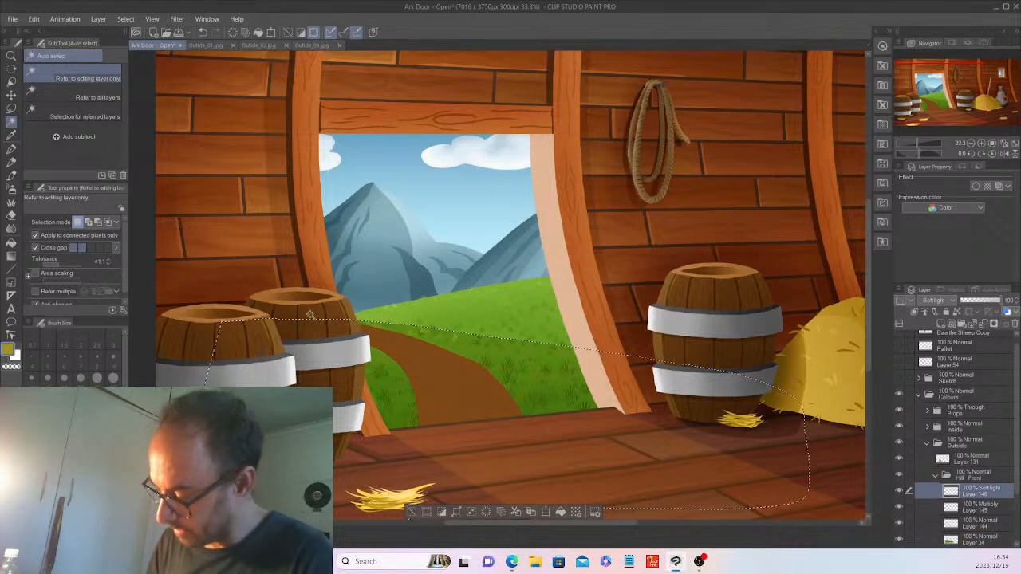
Airbrush warm light over the selected hill and path, then deselect and collapse Hill - Front.
click(11, 189)
drag(364, 322, 464, 334)
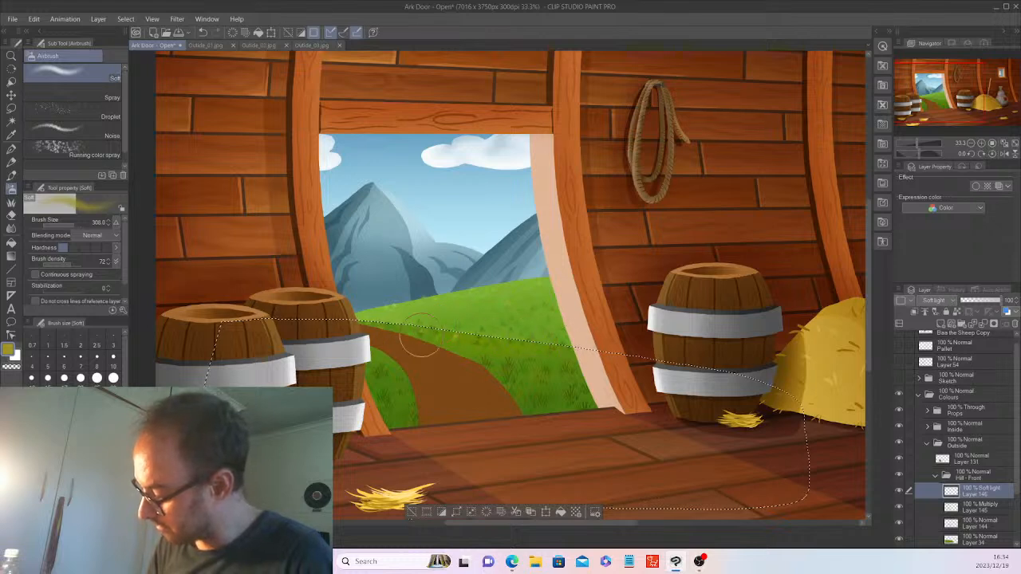
drag(397, 342, 529, 340)
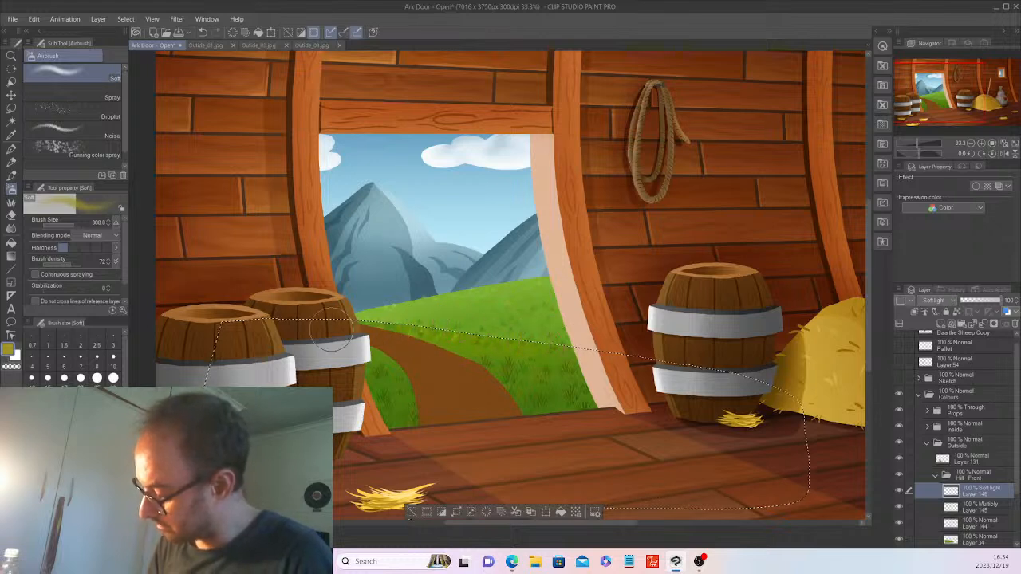
drag(412, 334, 560, 332)
drag(415, 323, 560, 331)
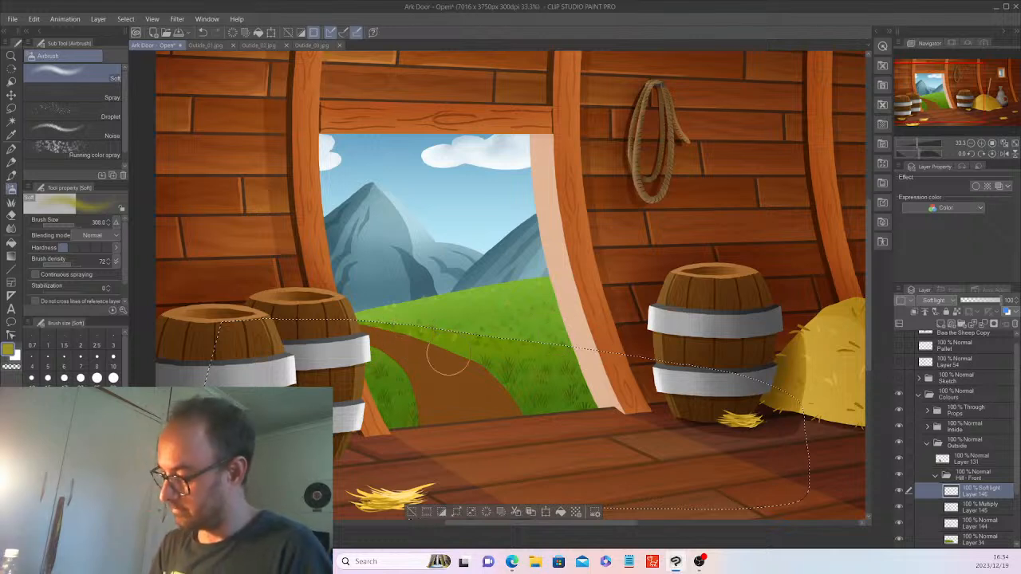
click(413, 515)
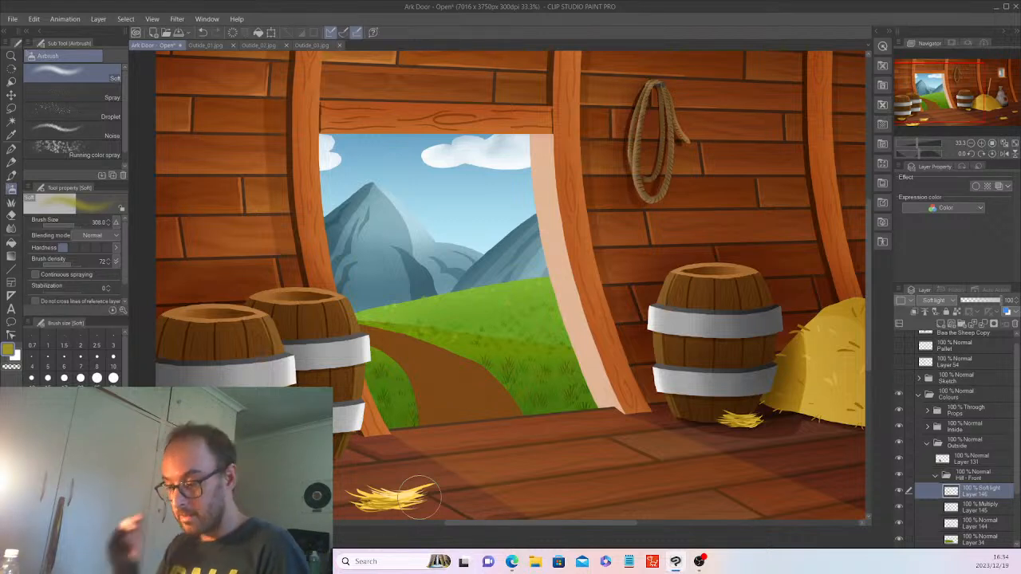
click(946, 475)
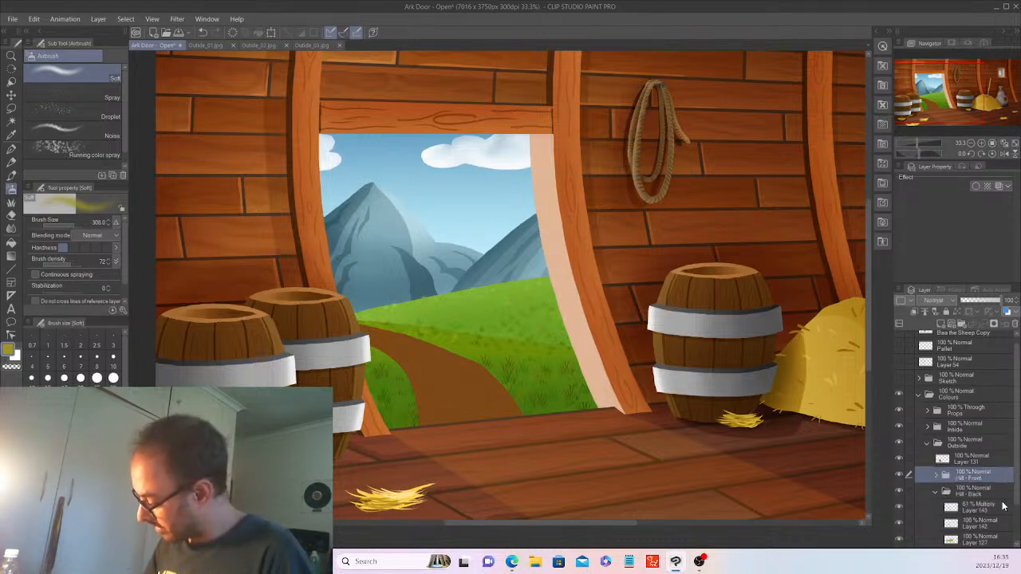
Add a Soft light layer above Layer 143 and select the back hill shape from Layer 127.
click(937, 493)
click(969, 475)
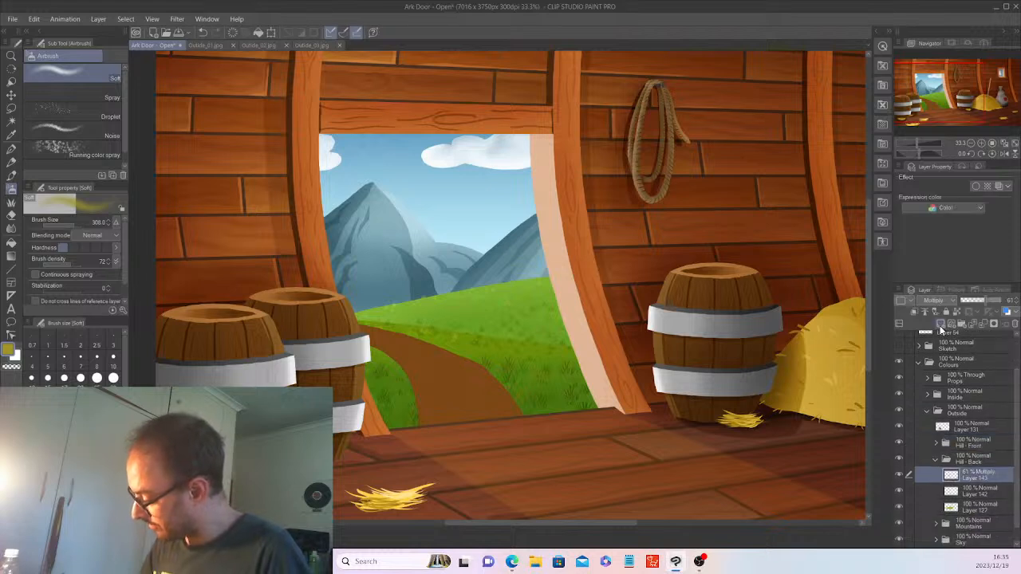
click(941, 323)
click(934, 300)
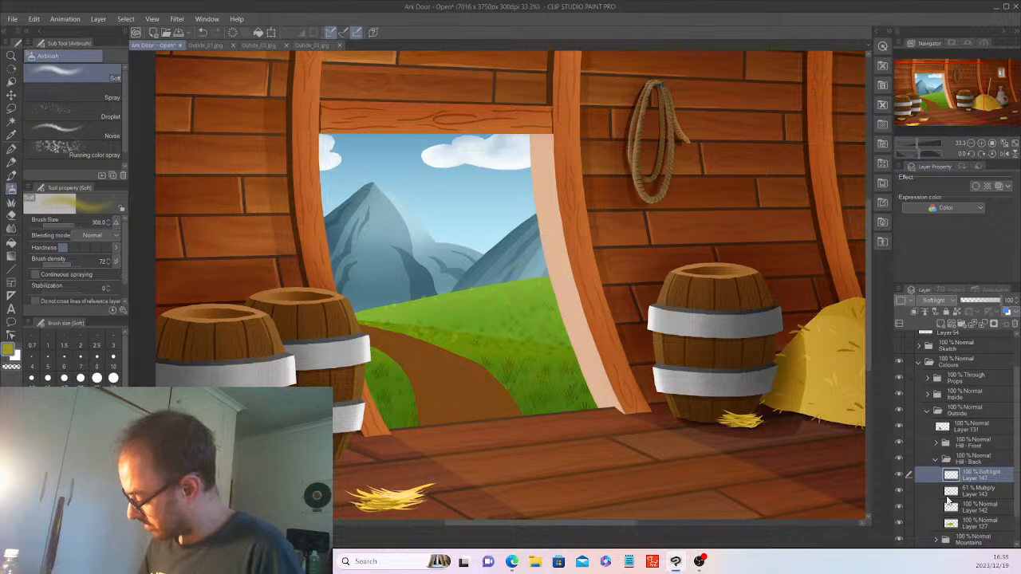
click(980, 521)
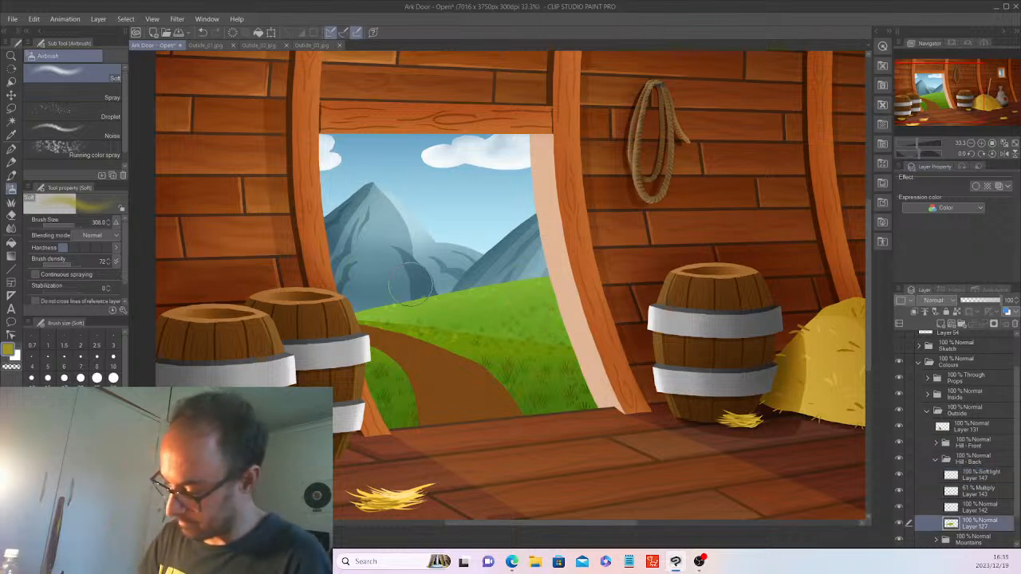
click(13, 121)
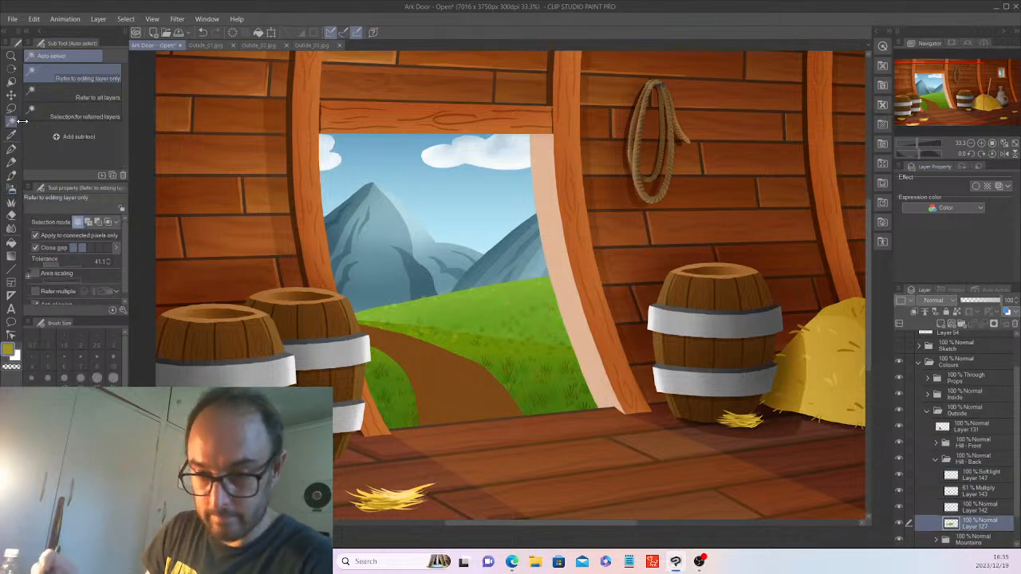
click(525, 312)
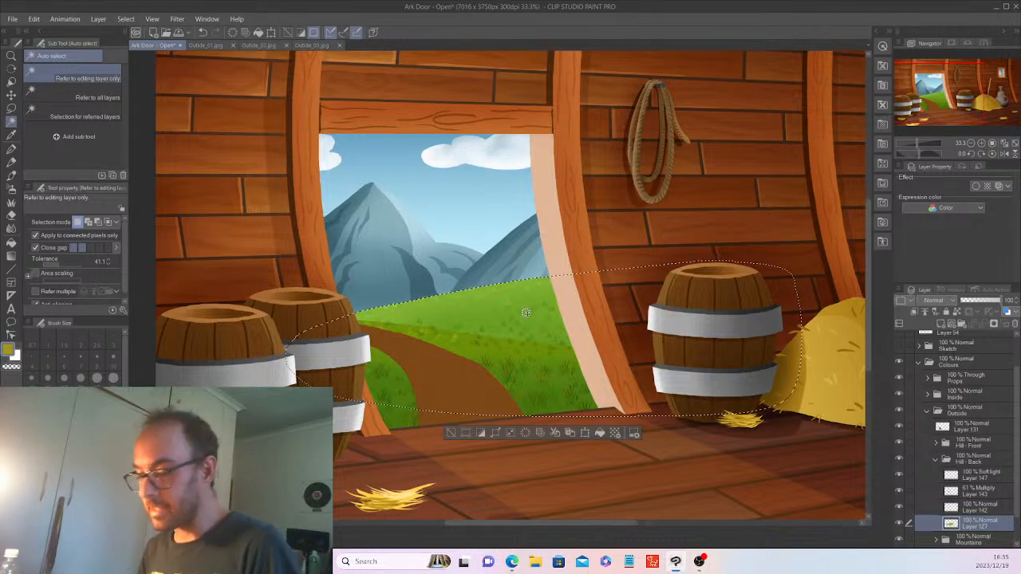
Airbrush warm yellow light onto Layer 147 within the back hill, then deselect.
click(989, 476)
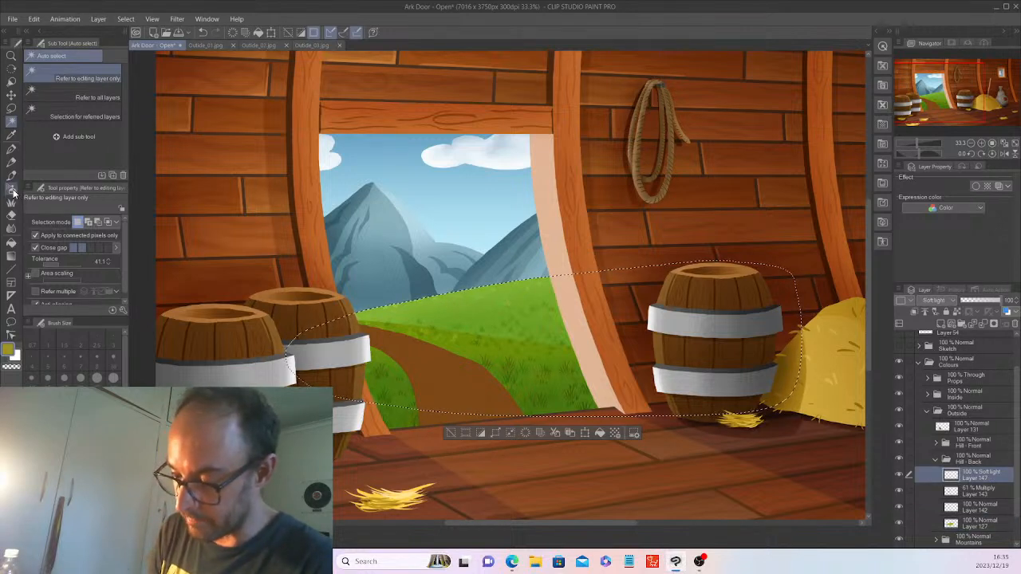
click(12, 188)
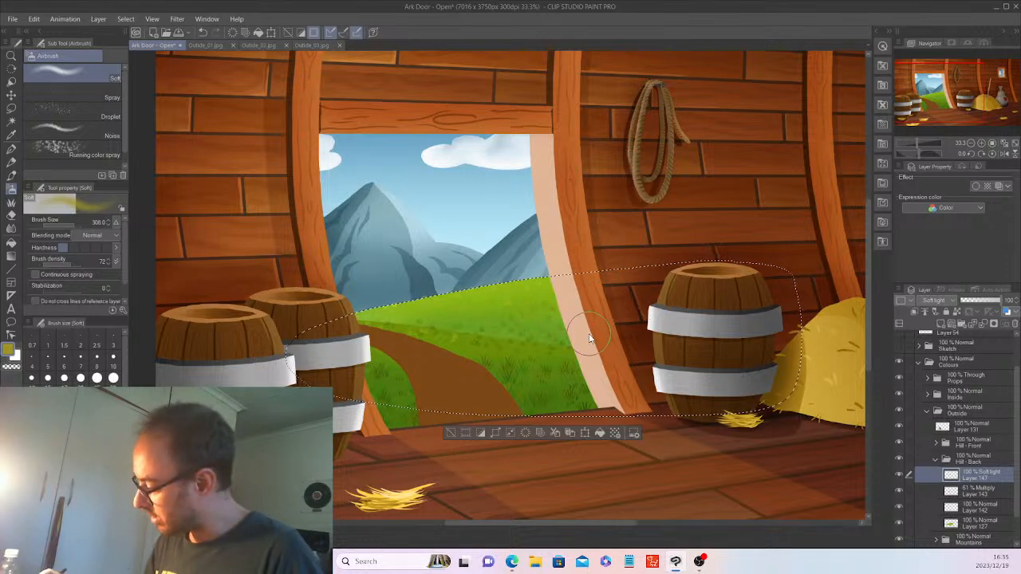
click(480, 433)
scroll(467, 417, down, 1)
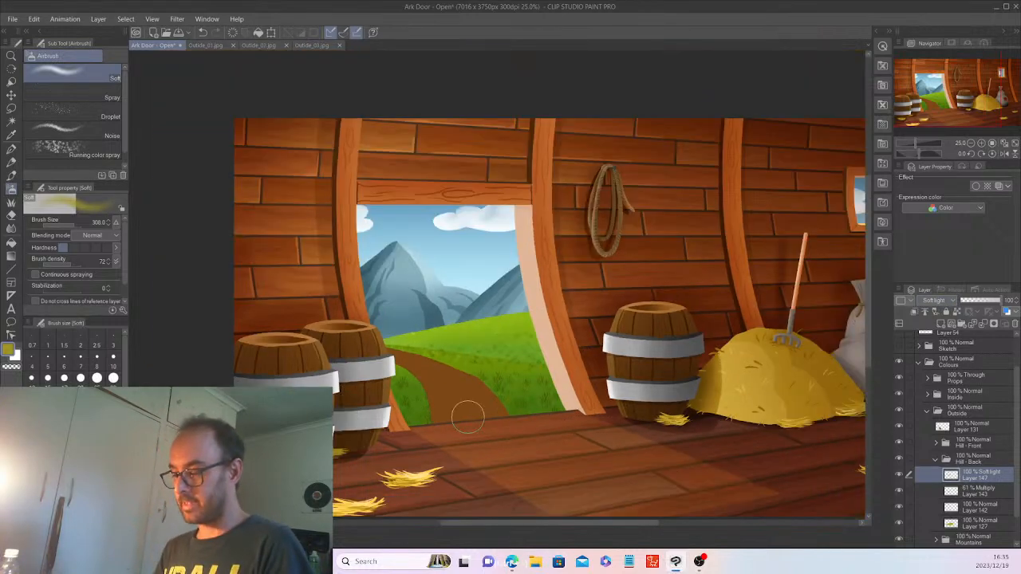
scroll(468, 417, down, 4)
scroll(467, 417, up, 5)
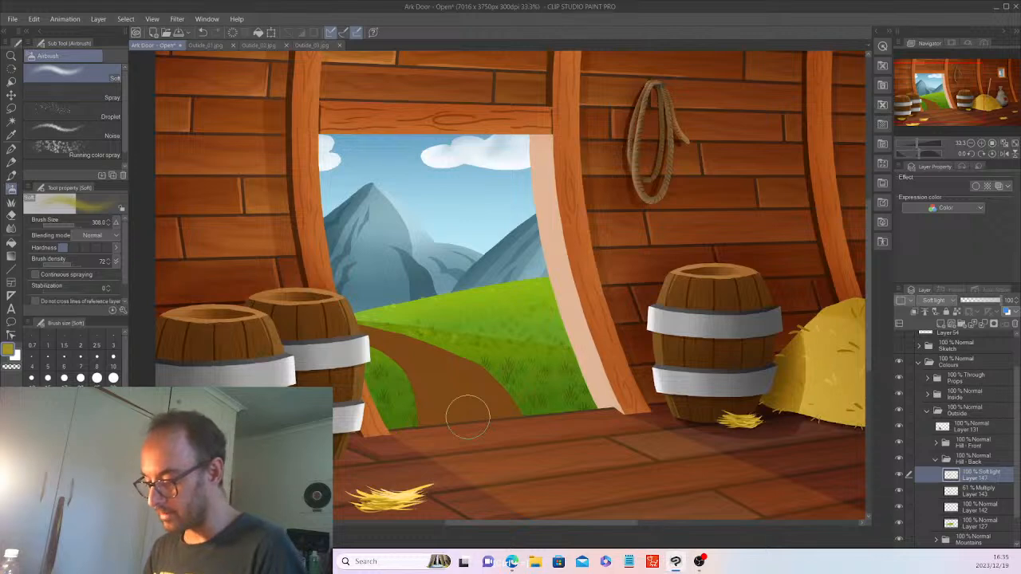
scroll(467, 417, down, 1)
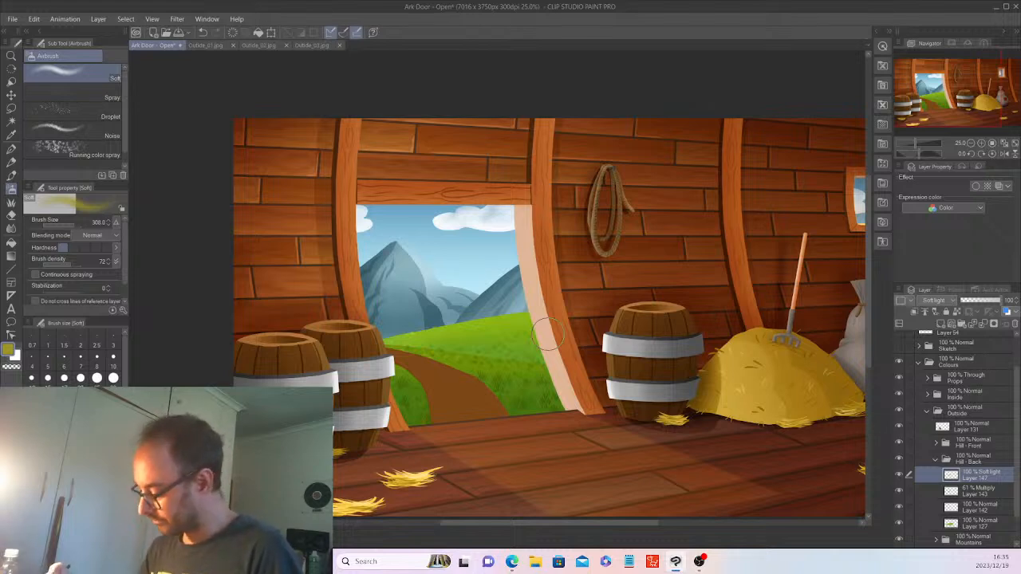
Group the path's Layer 131 into a new folder named 'Road'.
click(972, 457)
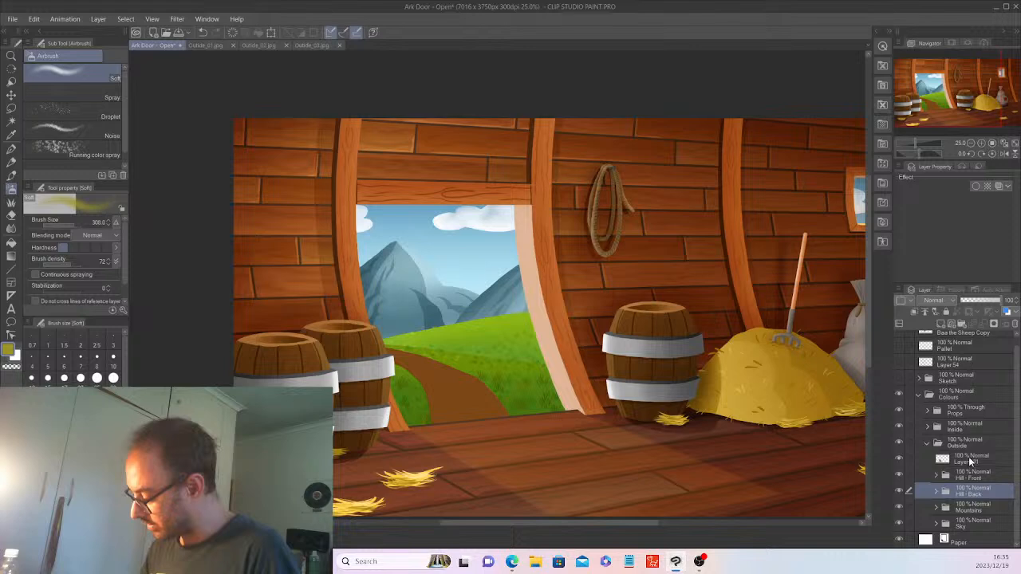
click(970, 461)
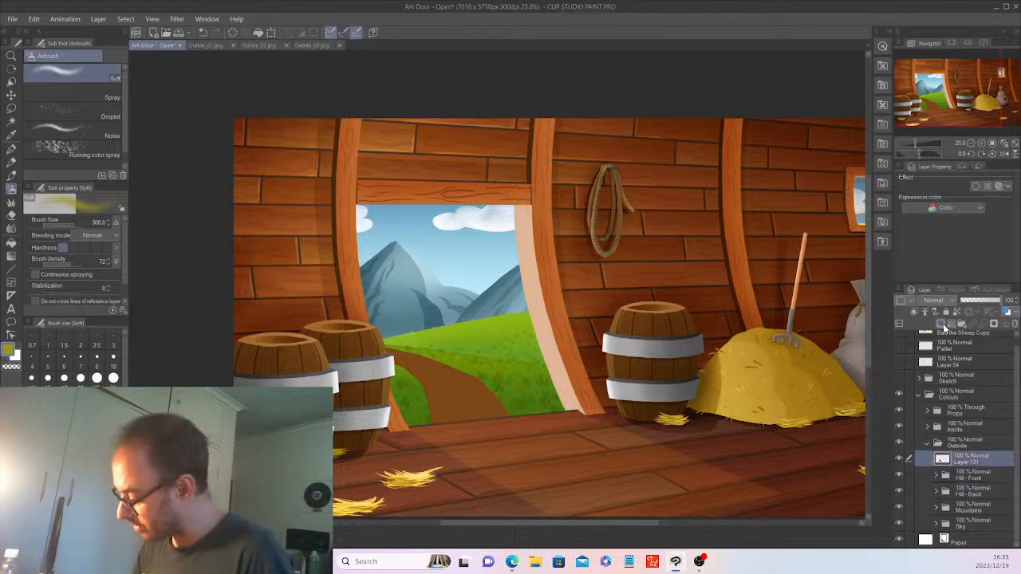
key(ctrl+g)
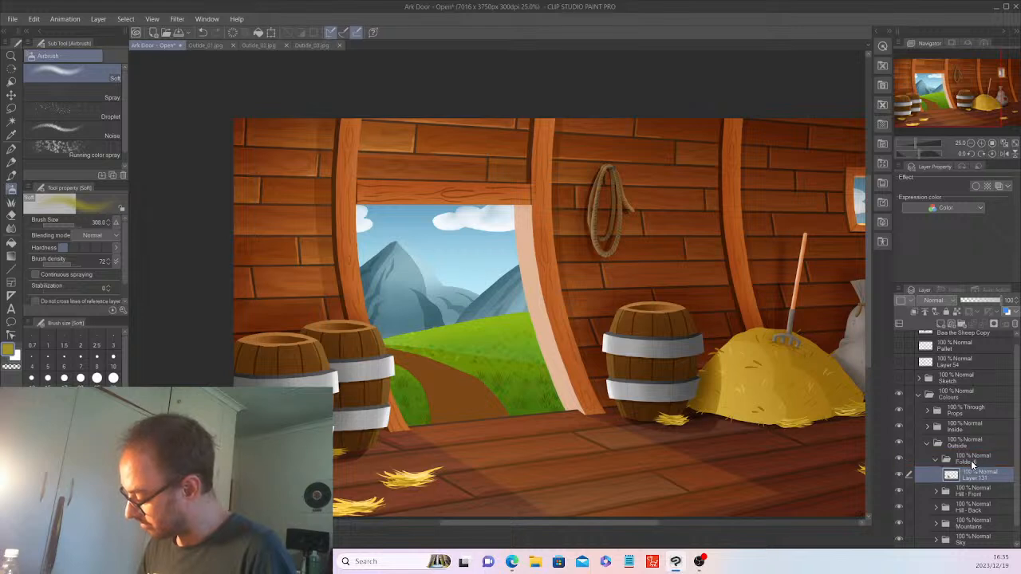
double_click(973, 459)
text(Roa)
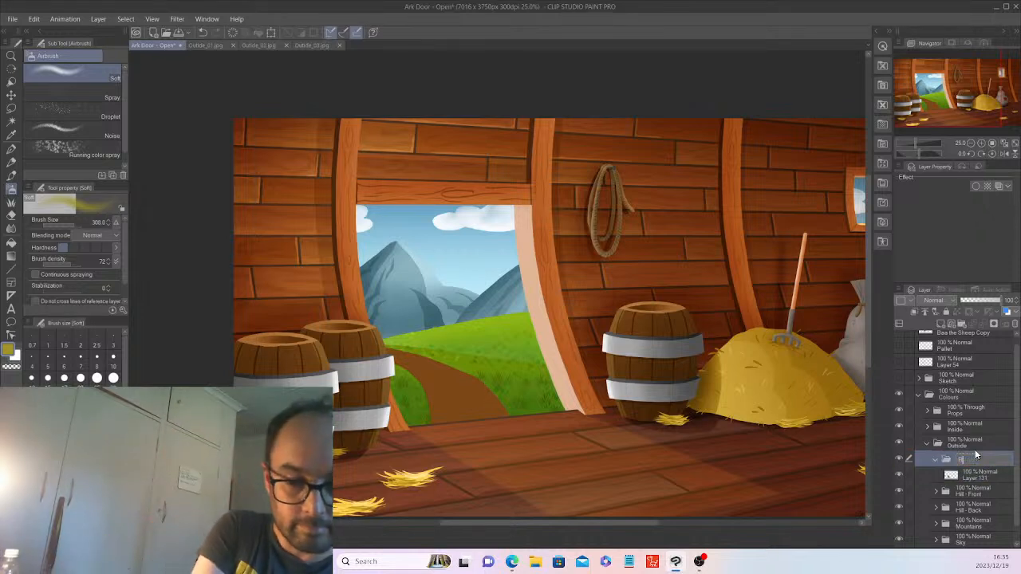
text(d)
key(Return)
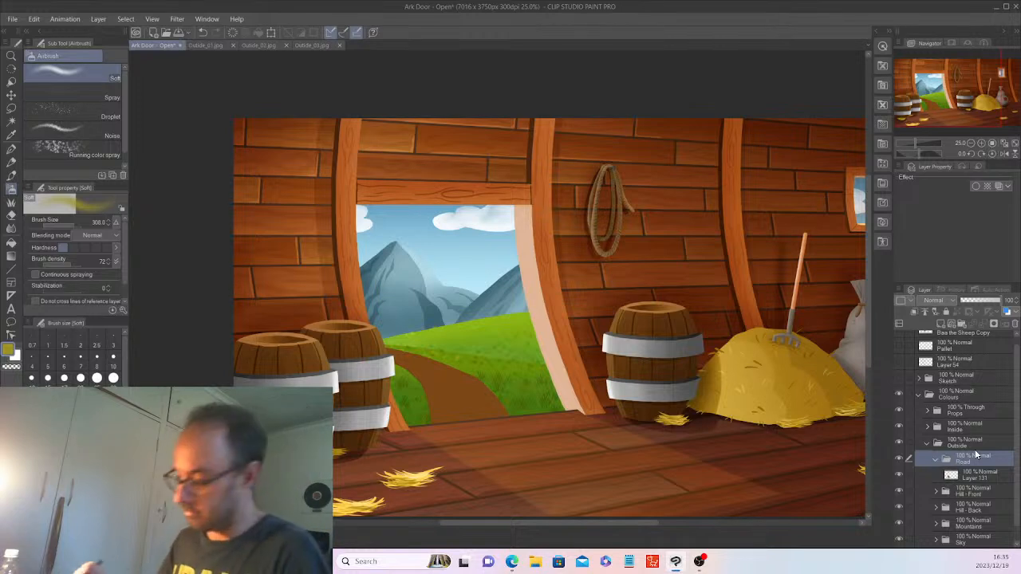
Select the dirt path shape from Layer 131.
drag(981, 481, 986, 469)
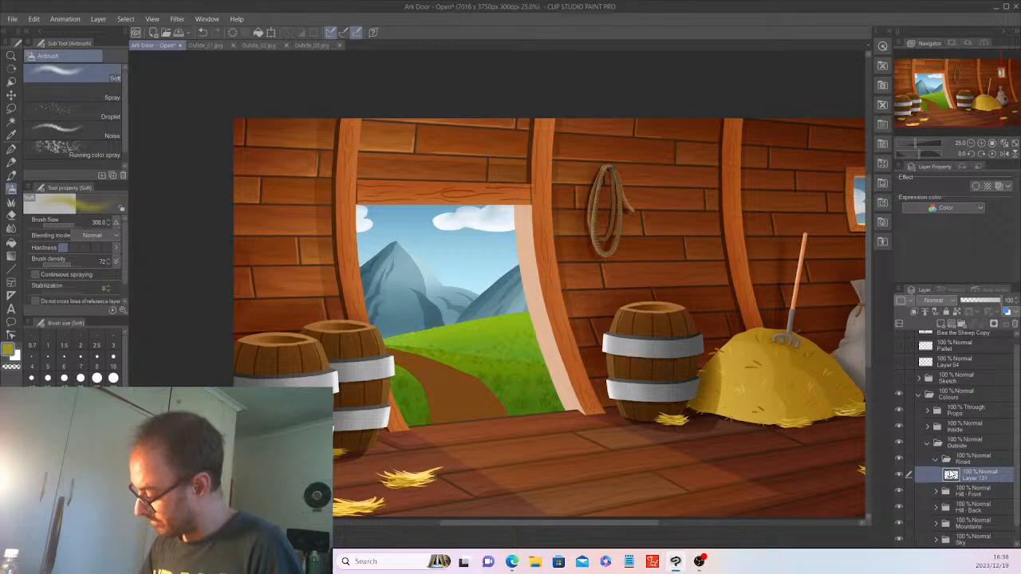
click(11, 121)
click(460, 389)
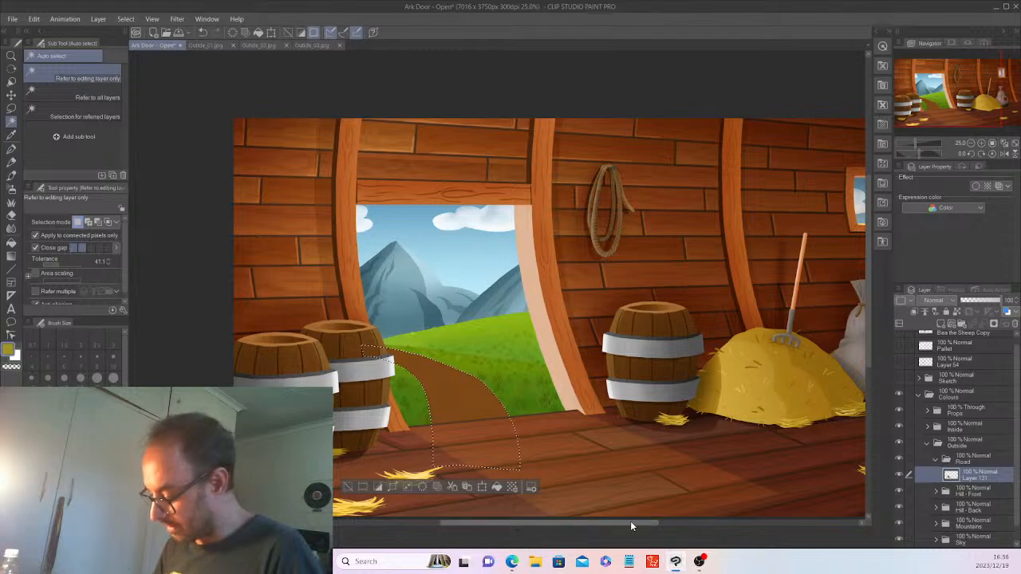
scroll(630, 520, left, 3)
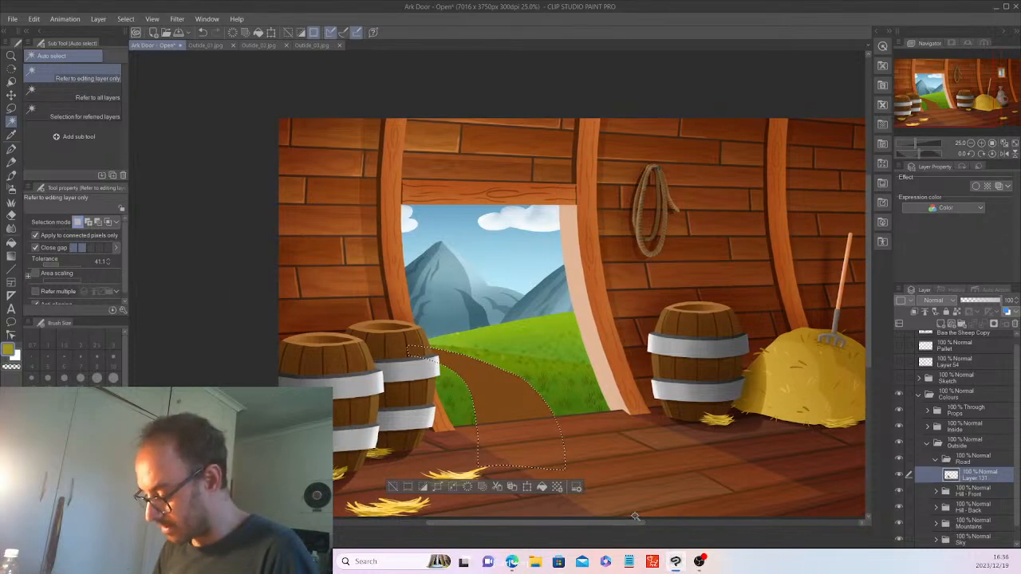
scroll(635, 517, up, 3)
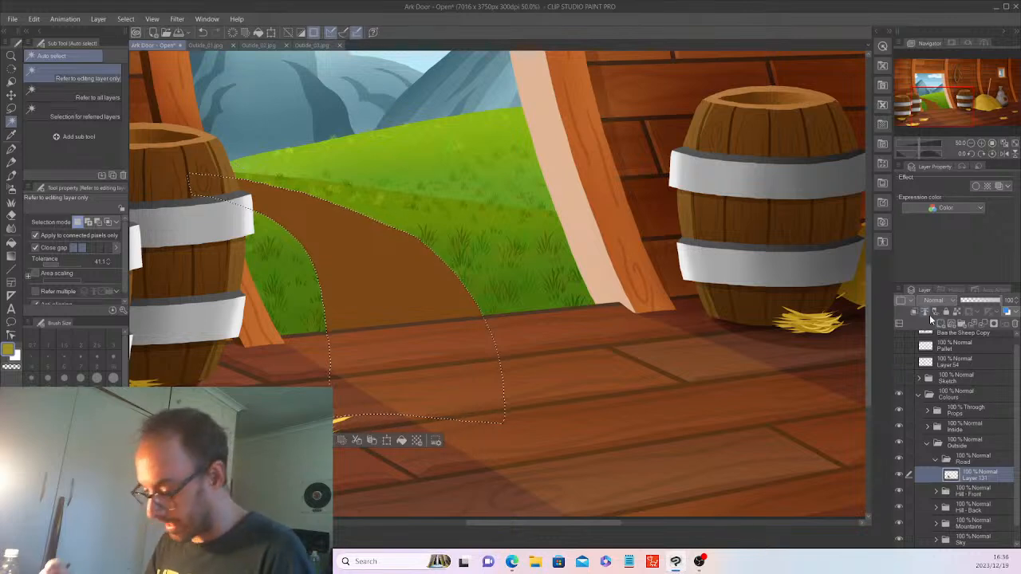
Add Layers 148 and 149 in Road, set 149 to Overlay, and airbrush the path's far end lighter.
click(929, 314)
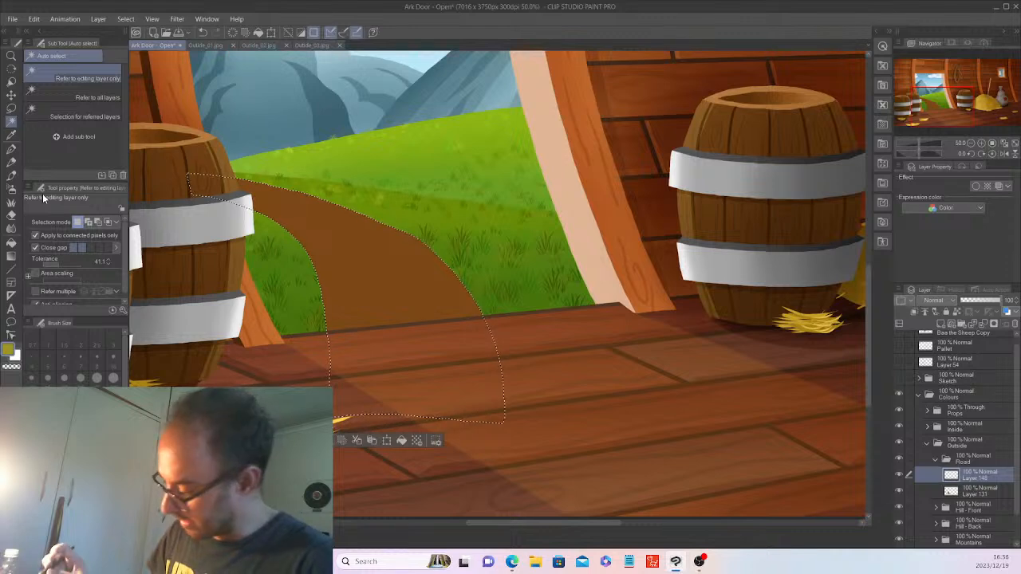
click(941, 325)
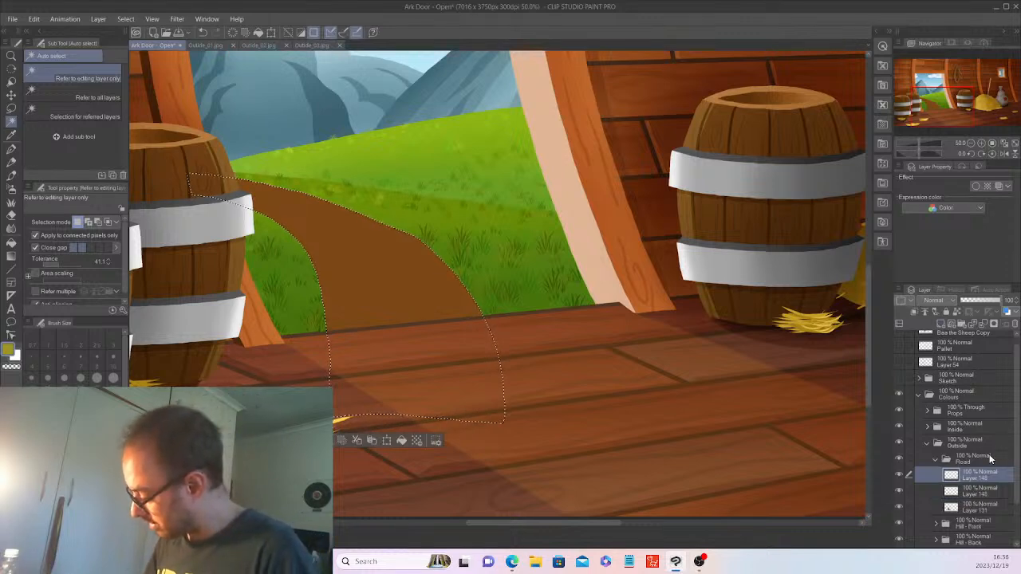
click(935, 300)
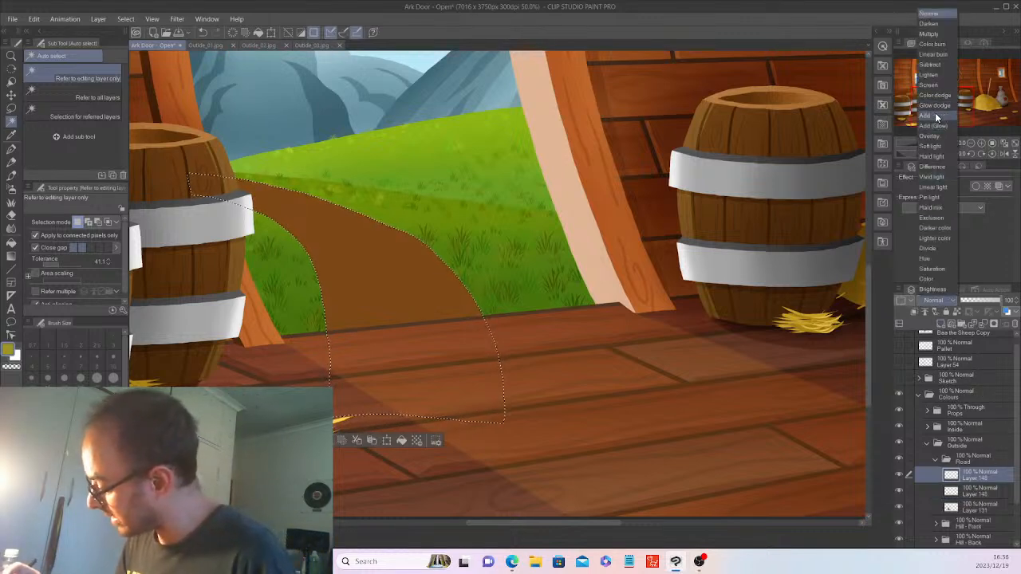
click(936, 135)
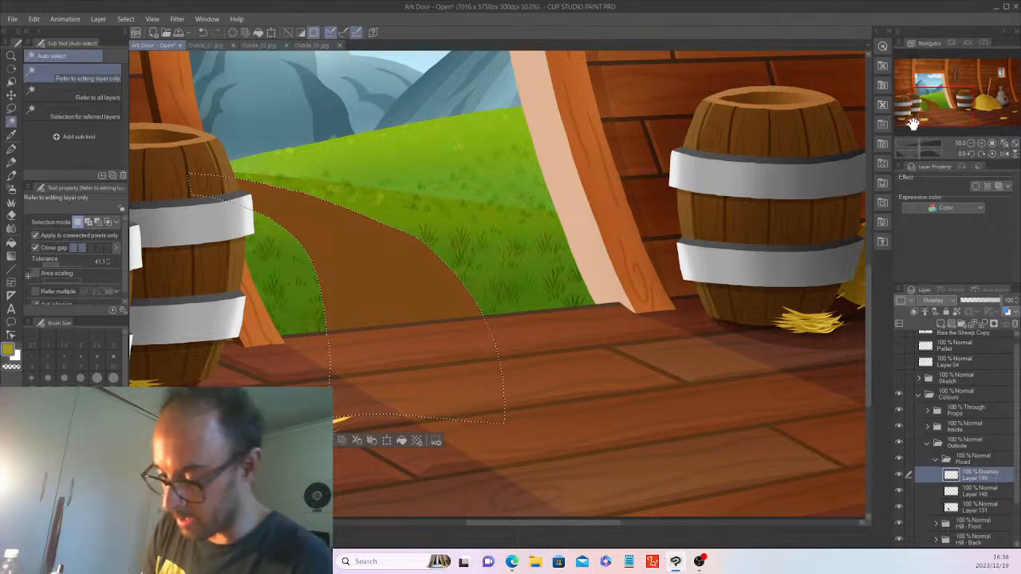
click(11, 189)
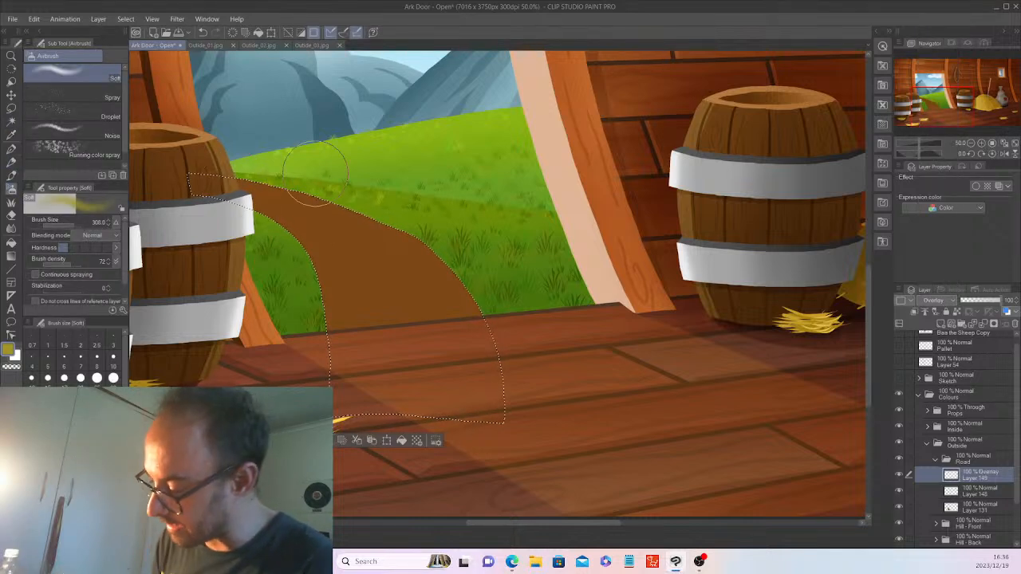
mouse_move(315, 174)
mouse_down()
mouse_move(351, 182)
mouse_move(261, 199)
mouse_move(406, 201)
mouse_move(247, 199)
mouse_move(399, 195)
mouse_up()
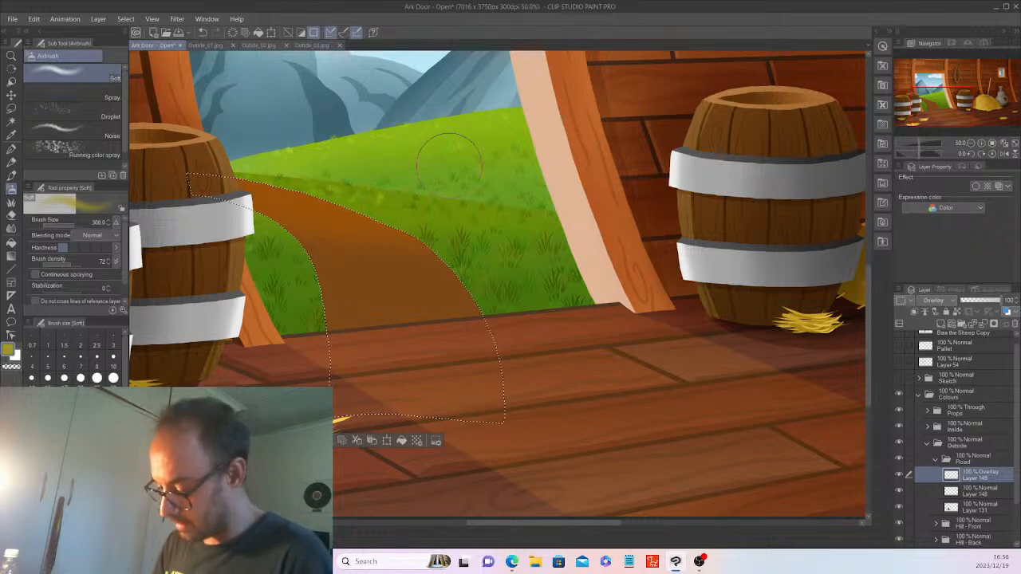
key(ctrl+d)
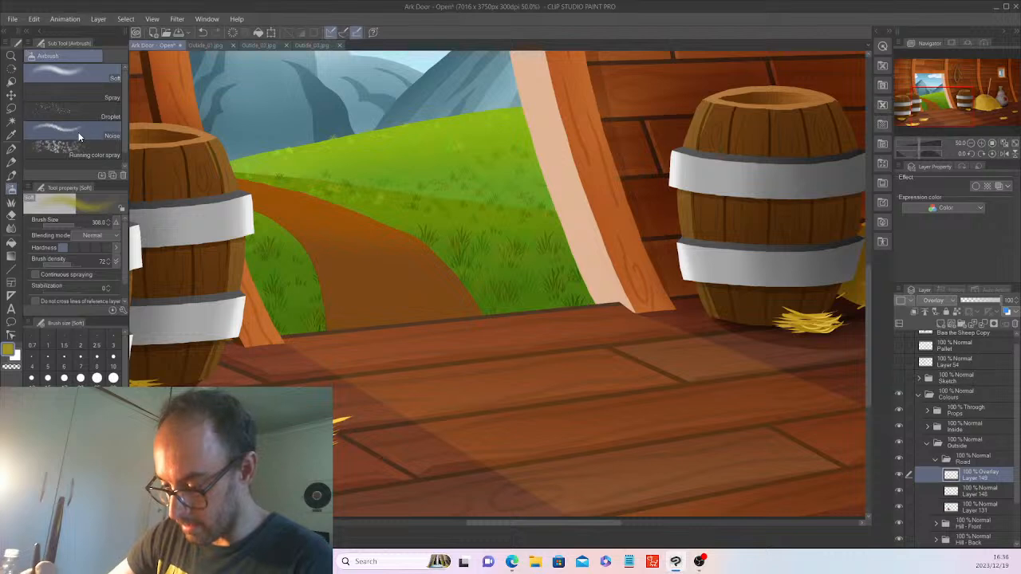
click(11, 206)
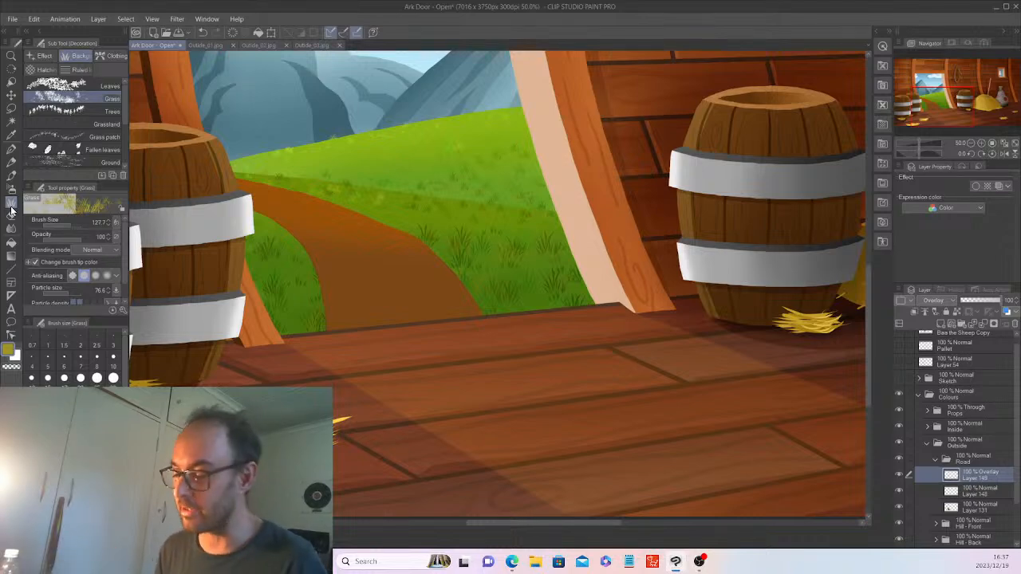
key(ctrl+minus)
key(ctrl+minus)
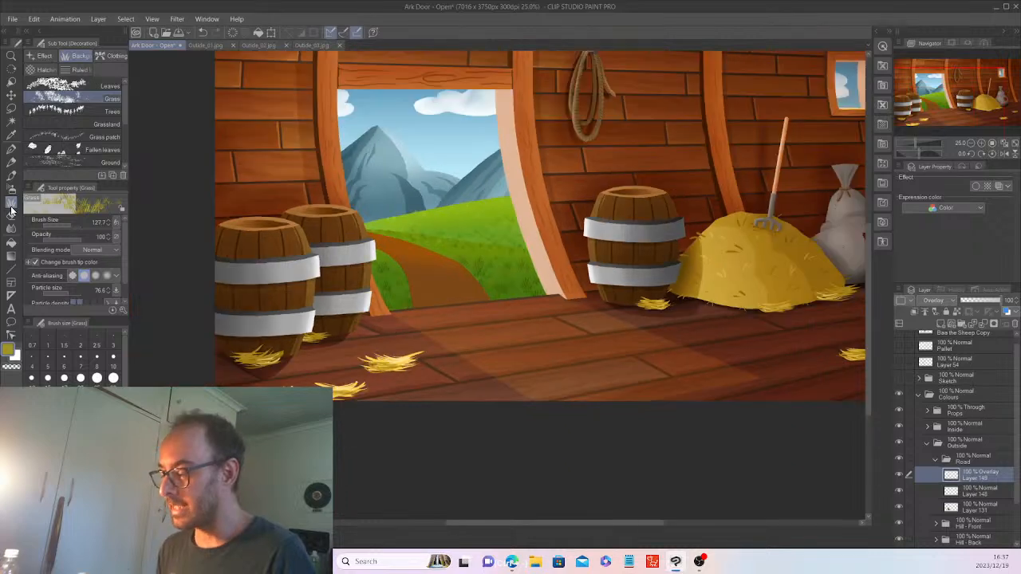
drag(602, 523, 685, 481)
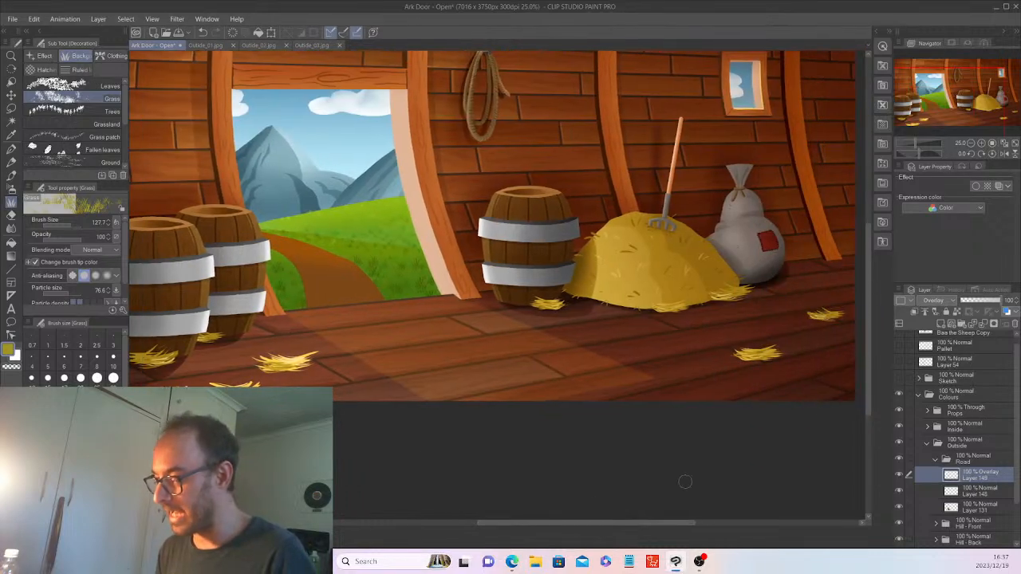
drag(869, 365, 867, 326)
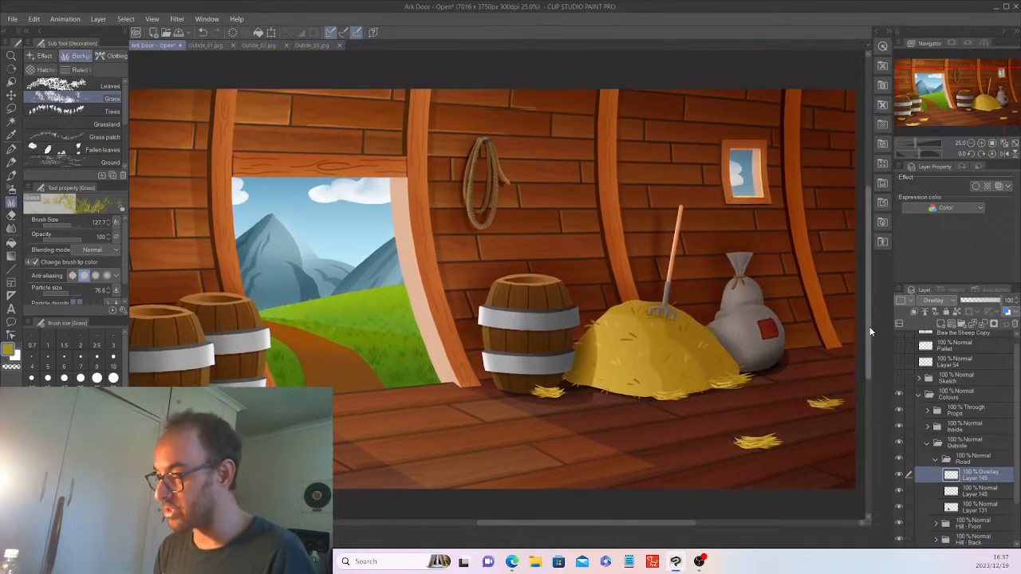
key(ctrl+minus)
key(ctrl+minus)
key(ctrl+plus)
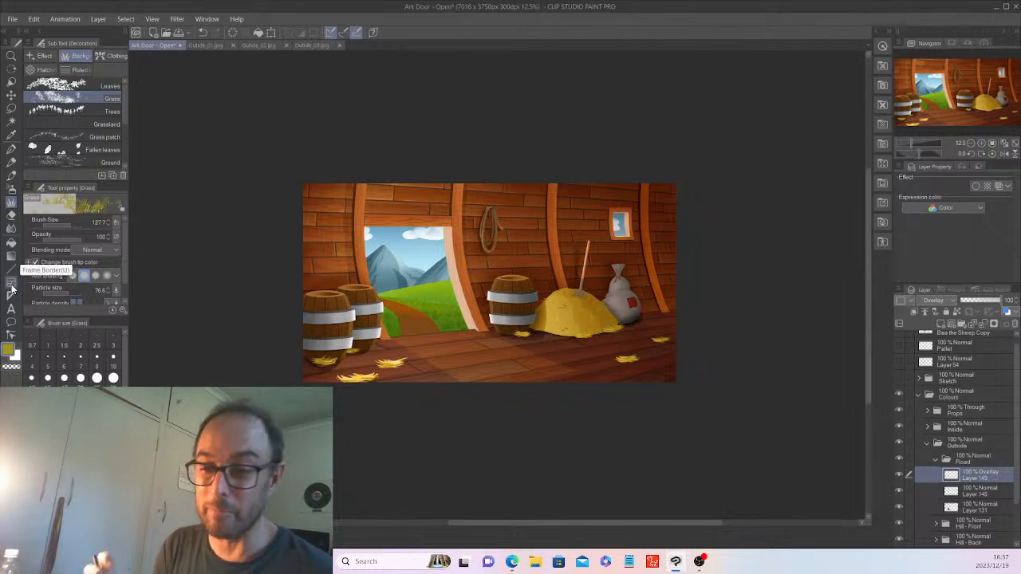
click(10, 285)
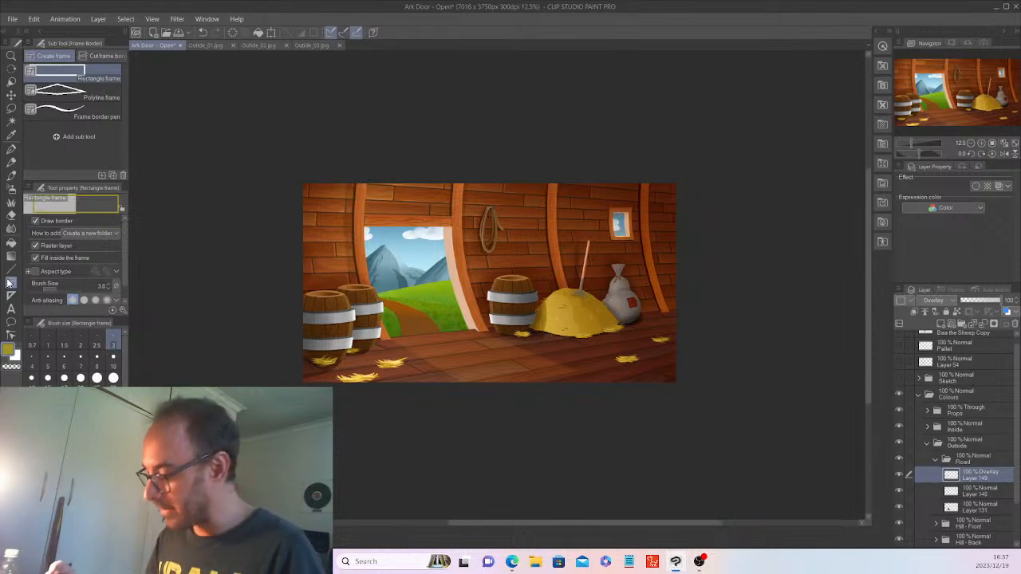
click(996, 491)
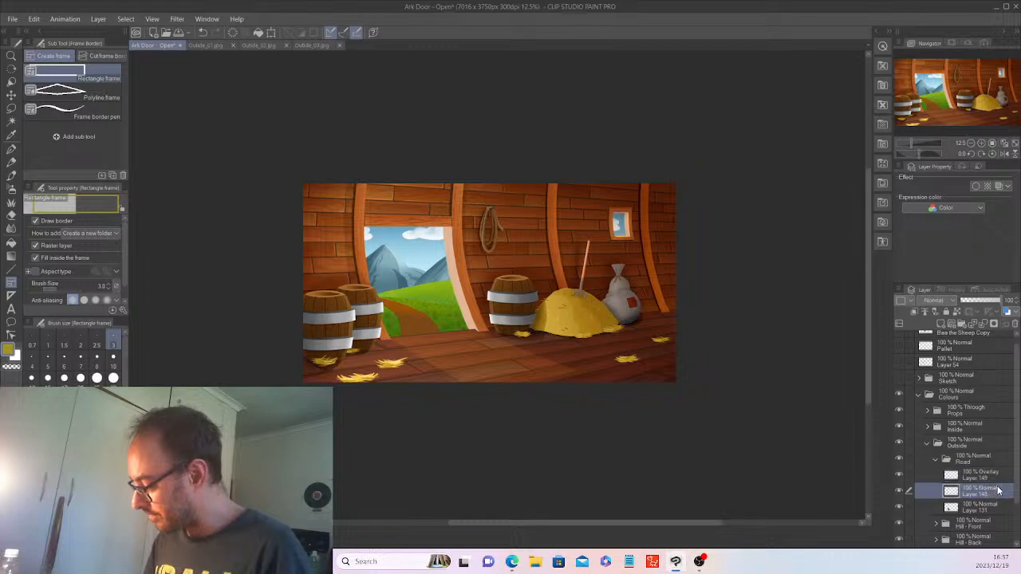
click(984, 512)
key(ctrl+plus)
key(ctrl+plus)
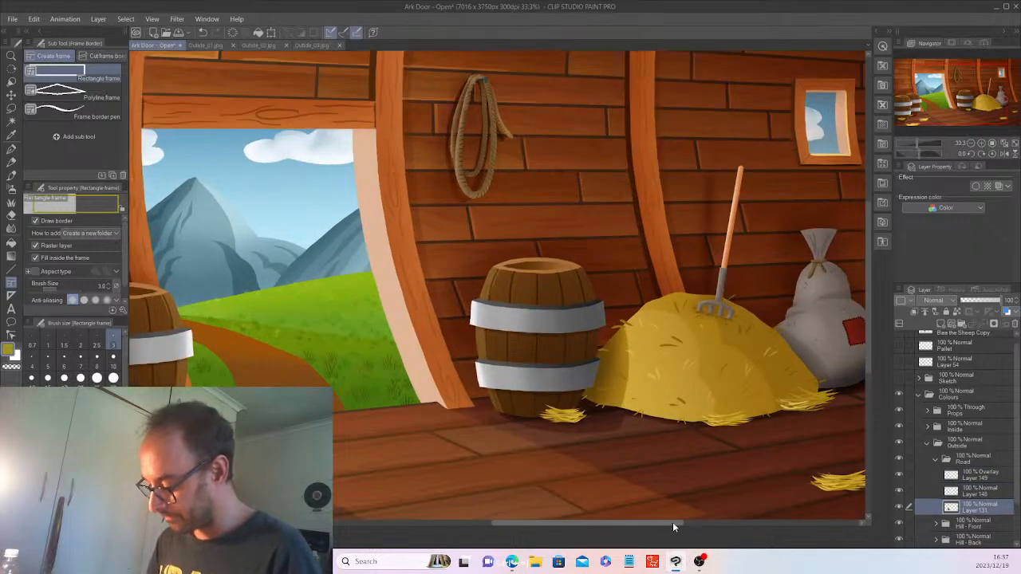
drag(673, 524, 626, 535)
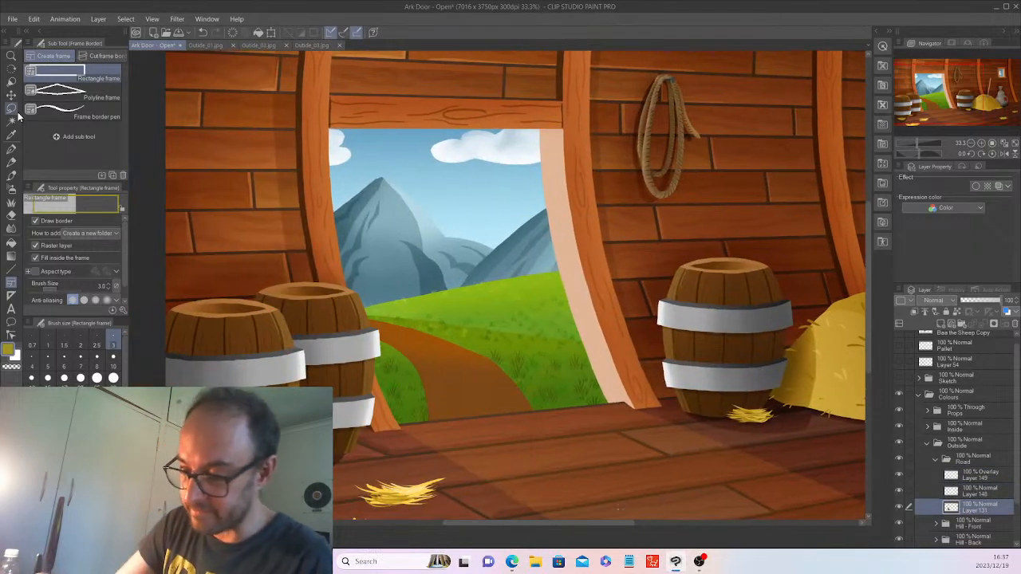
click(11, 120)
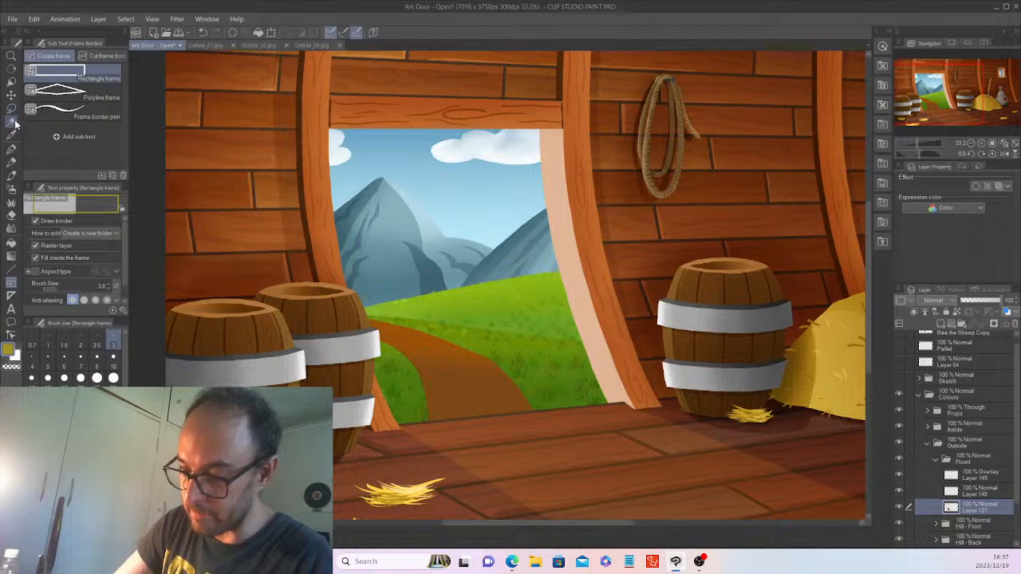
Select the dirt path, activate Layer 148, eyedrop the road colour, and choose the Decoration Ground brush.
click(487, 373)
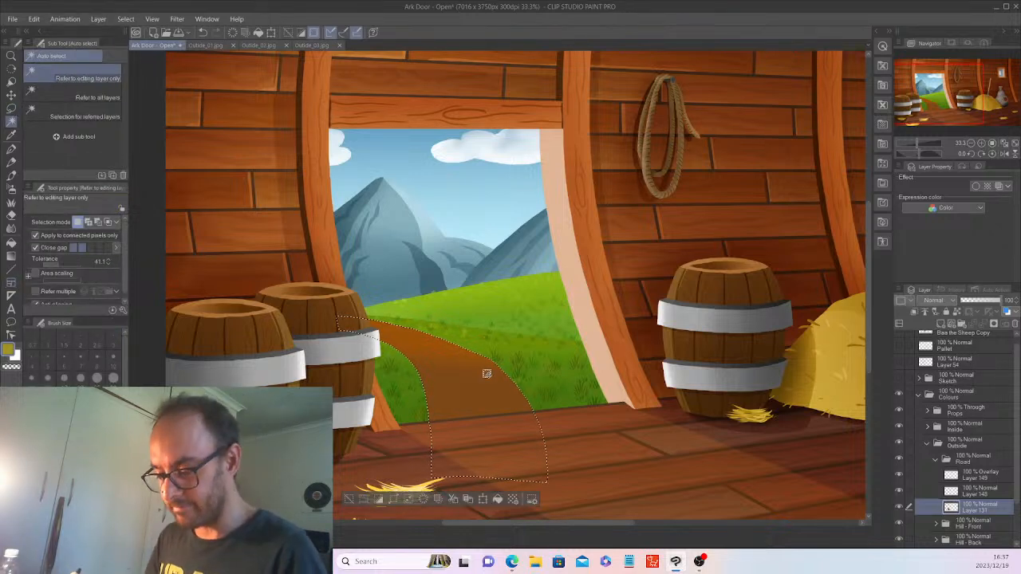
click(979, 492)
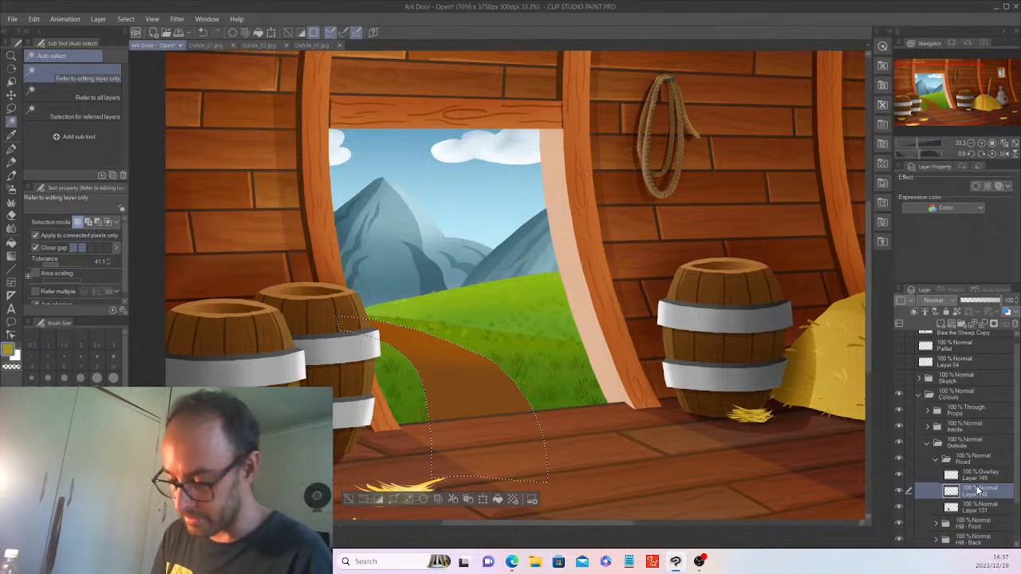
click(12, 137)
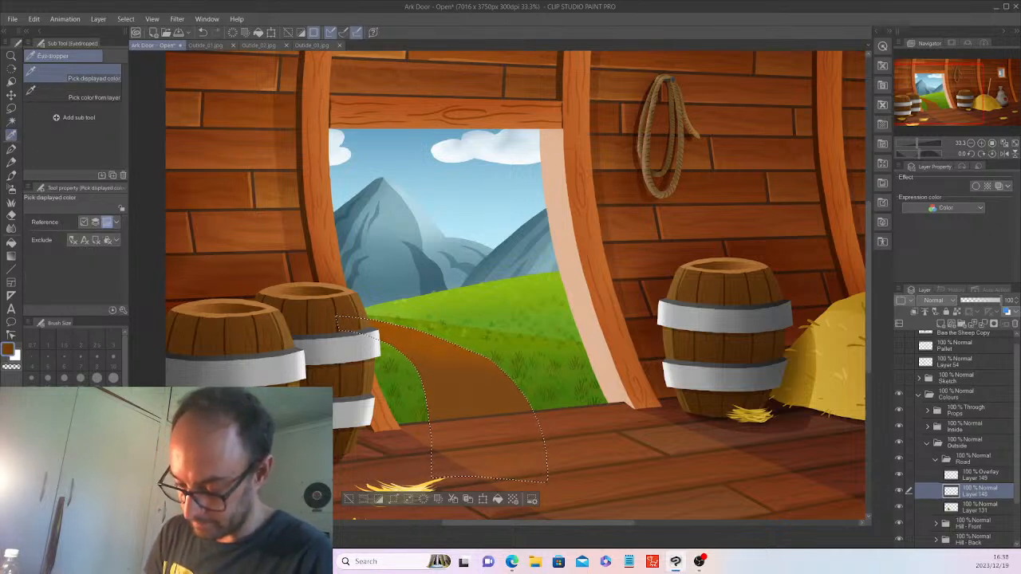
click(12, 201)
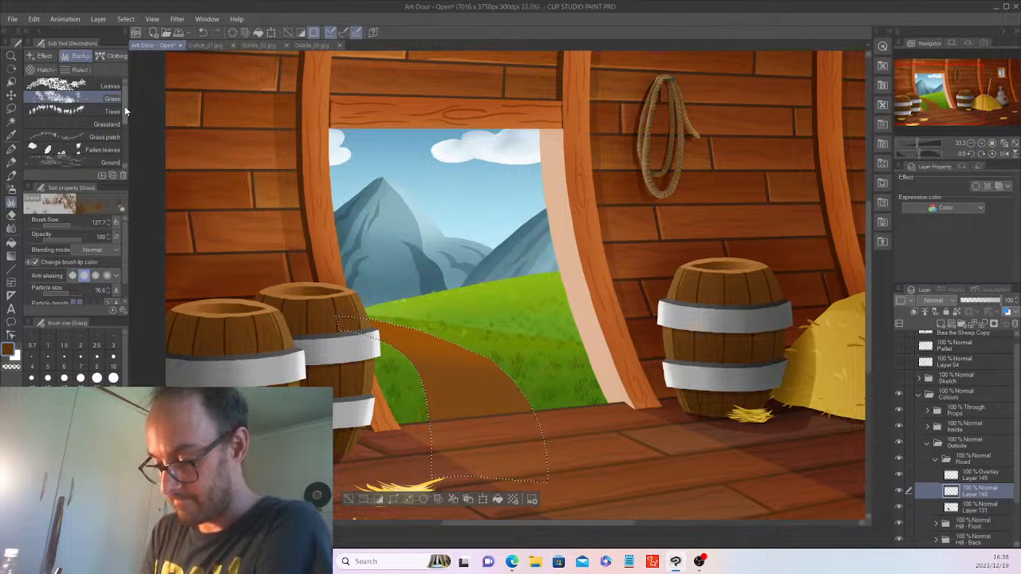
drag(125, 106, 125, 116)
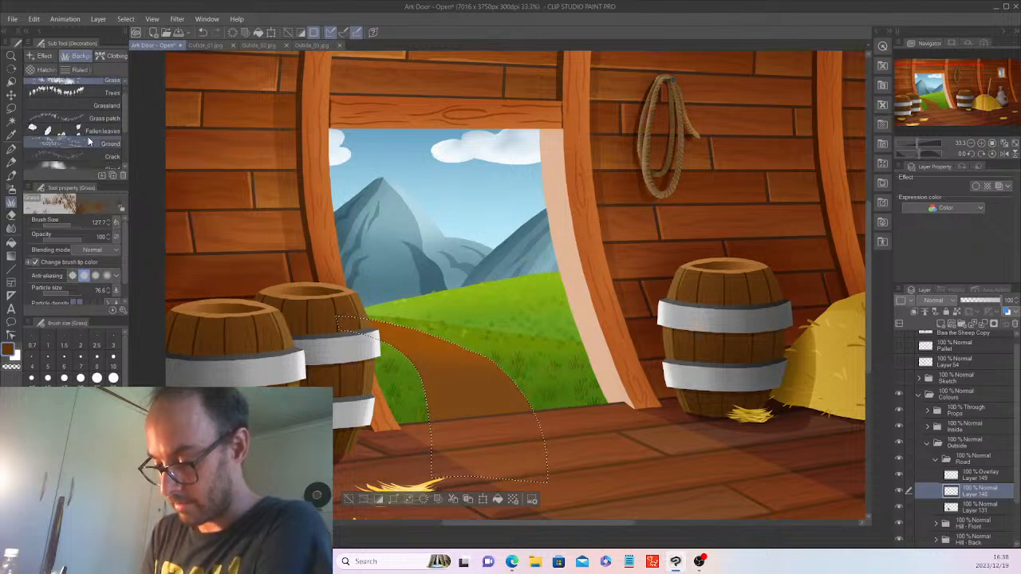
click(92, 142)
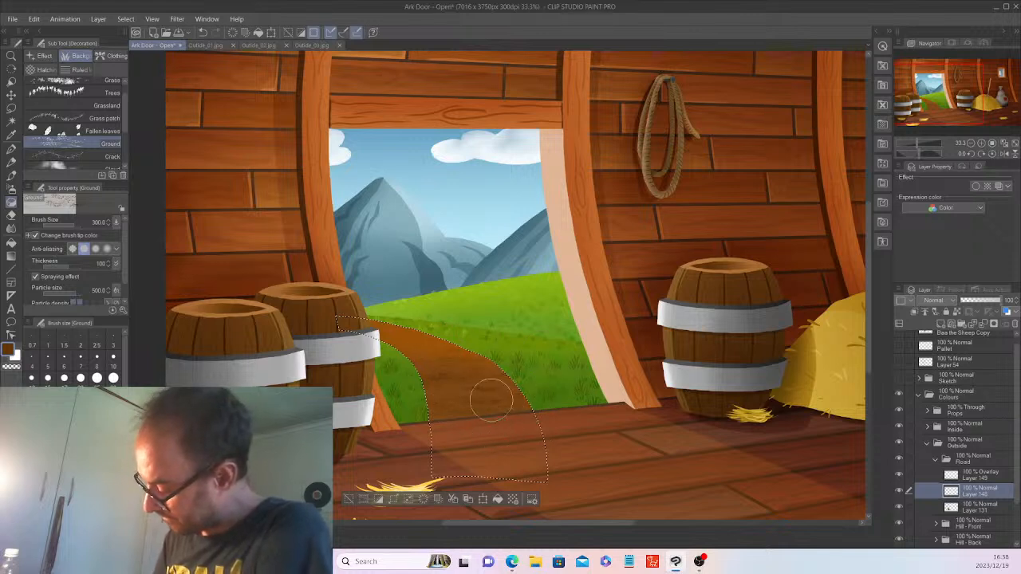
Deselect, undo the ground texture with Ctrl+Z, and browse the Decoration sub tool list.
click(357, 499)
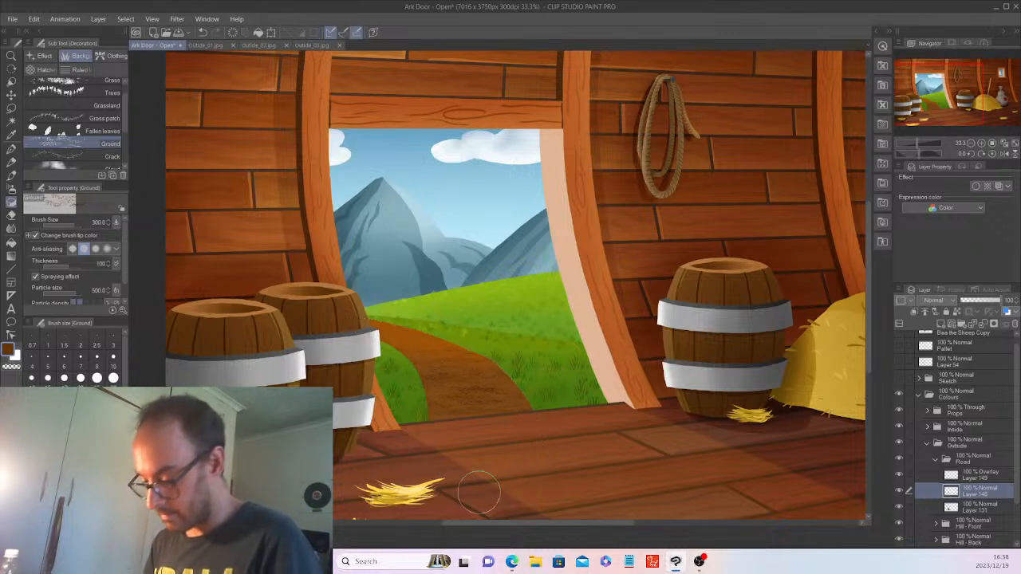
key(ctrl+z)
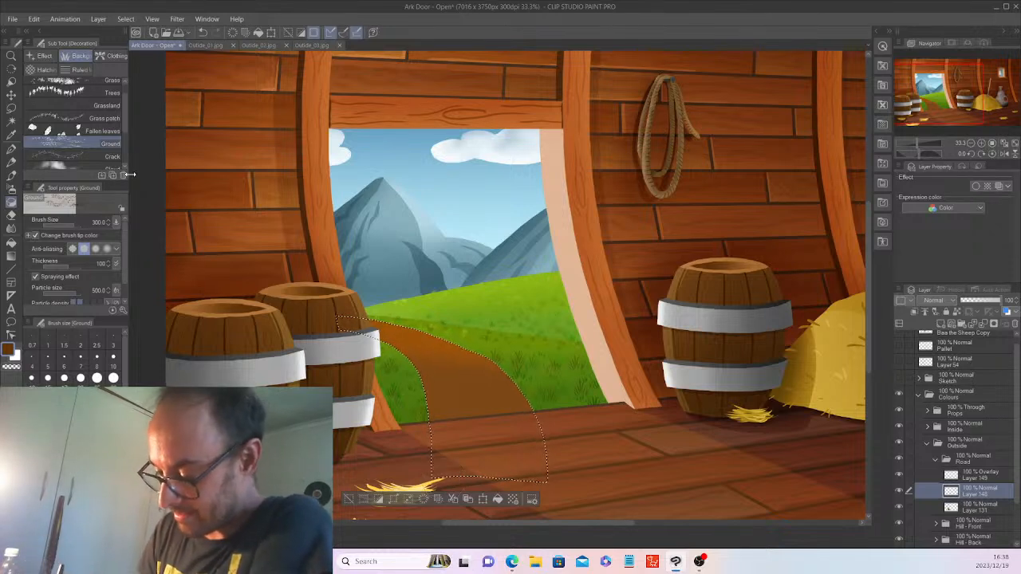
scroll(124, 118, down, 1)
scroll(124, 126, down, 2)
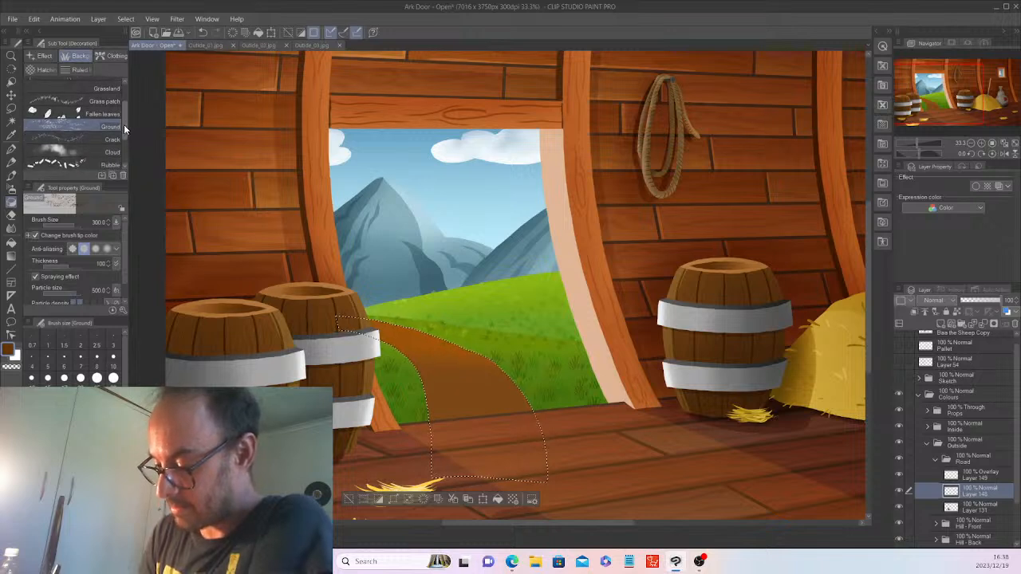
mouse_move(123, 134)
mouse_down()
mouse_move(121, 148)
mouse_move(126, 94)
mouse_up()
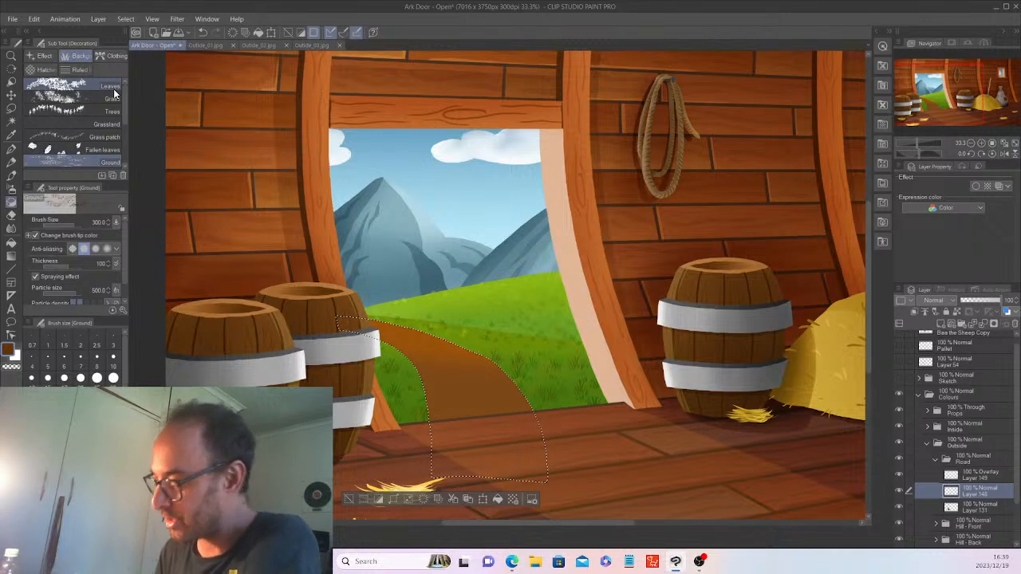
drag(579, 522, 589, 525)
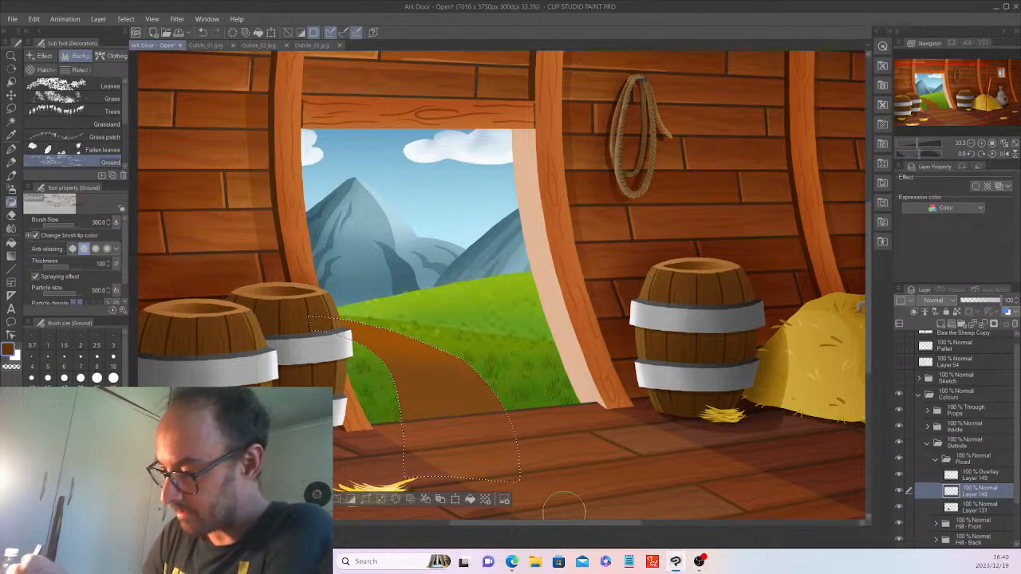
click(215, 45)
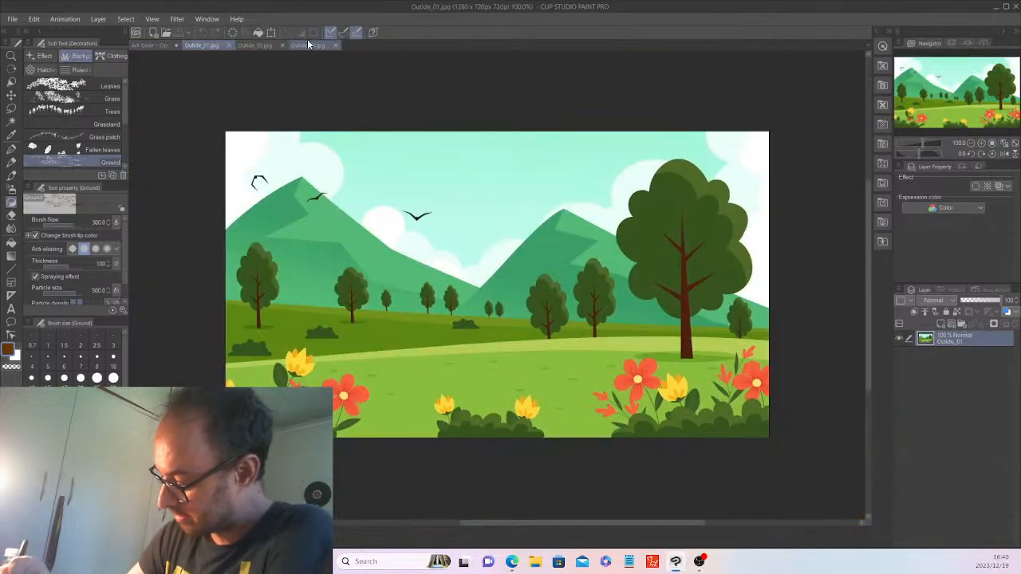
click(257, 46)
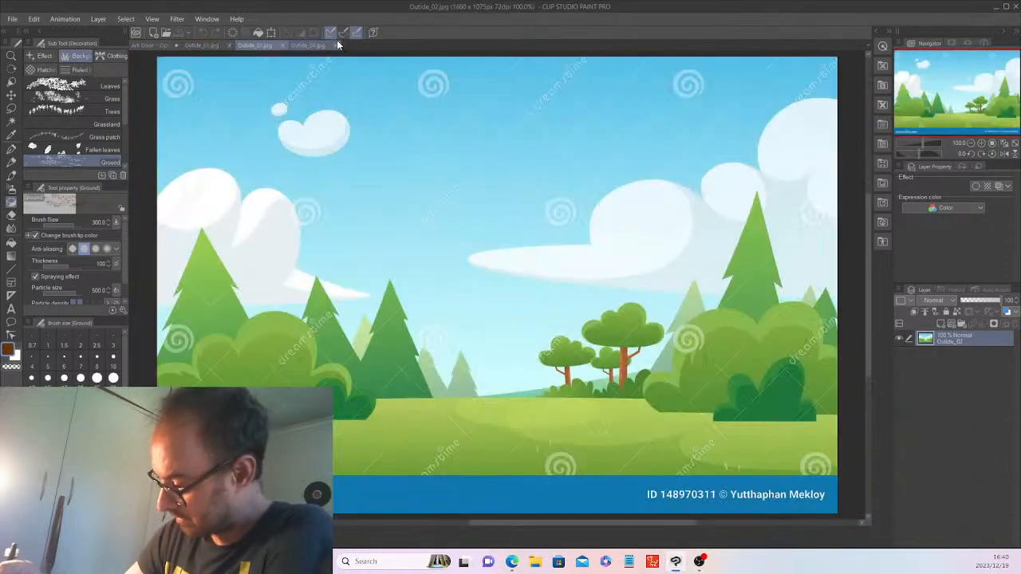
click(311, 45)
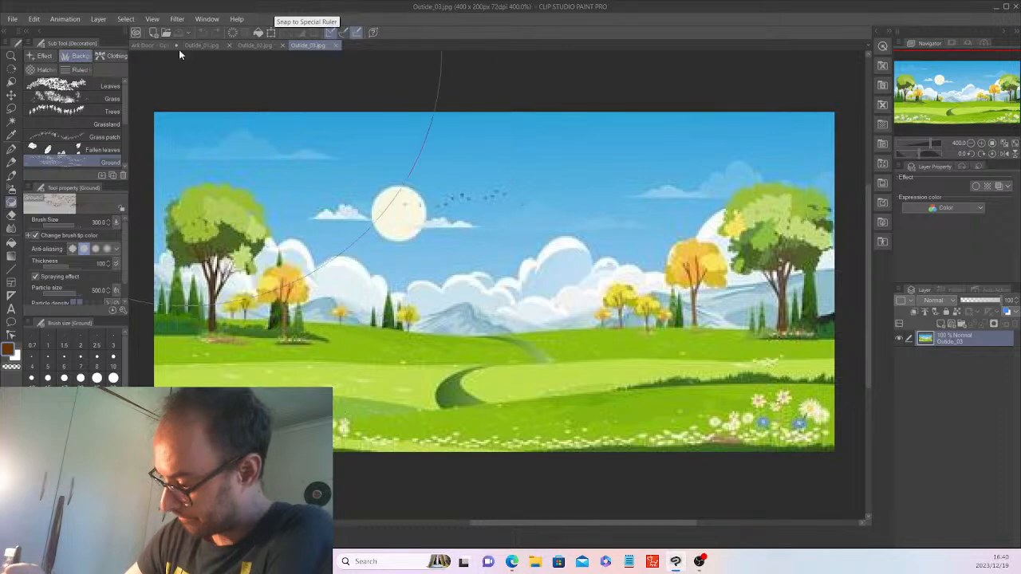
click(146, 46)
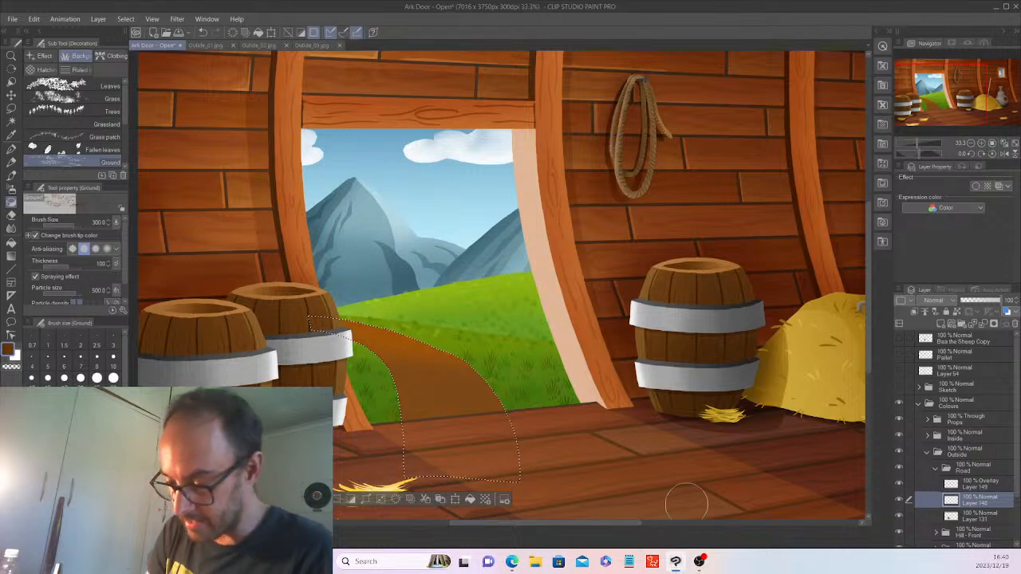
Switch to the G-pen and zoom in twice, centring the view on the selected dirt path.
click(11, 134)
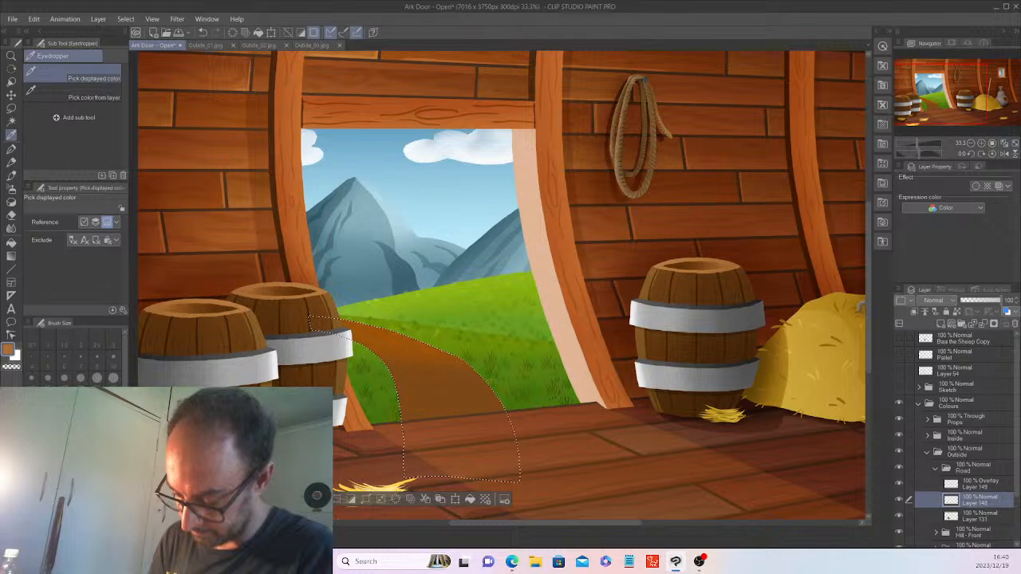
click(12, 150)
key(ctrl+plus)
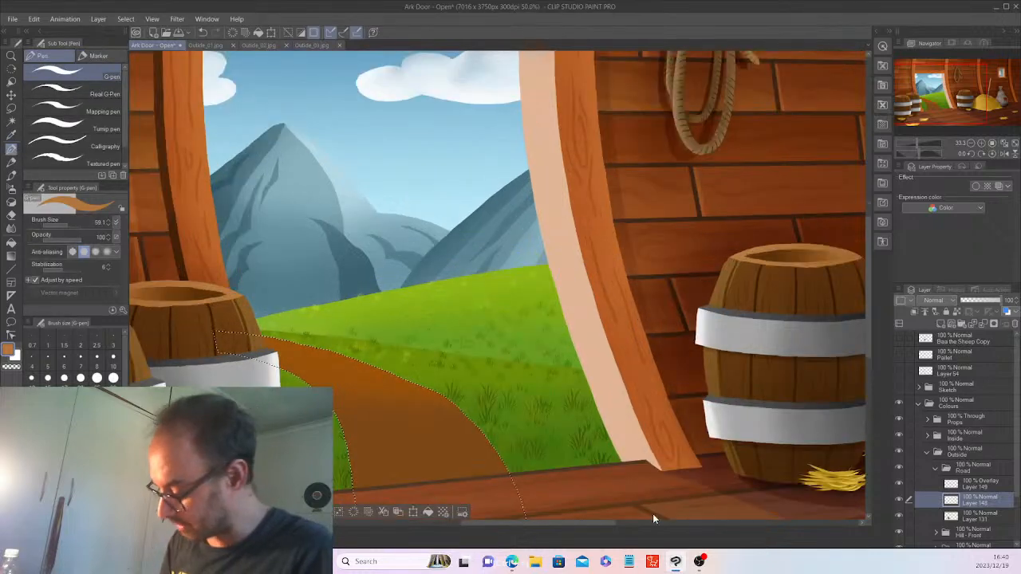
key(ctrl+plus)
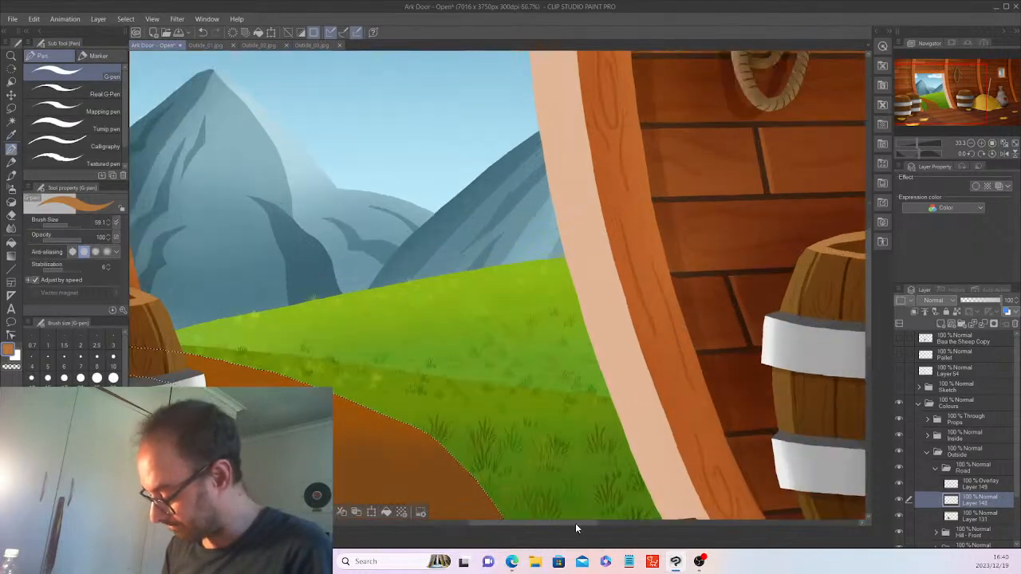
scroll(869, 317, left, 3)
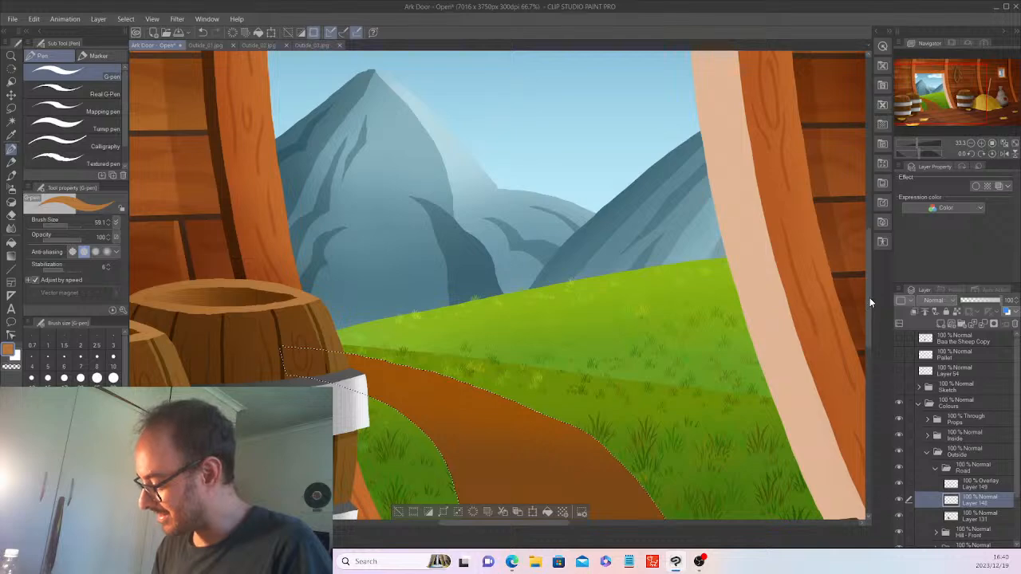
scroll(868, 305, right, 5)
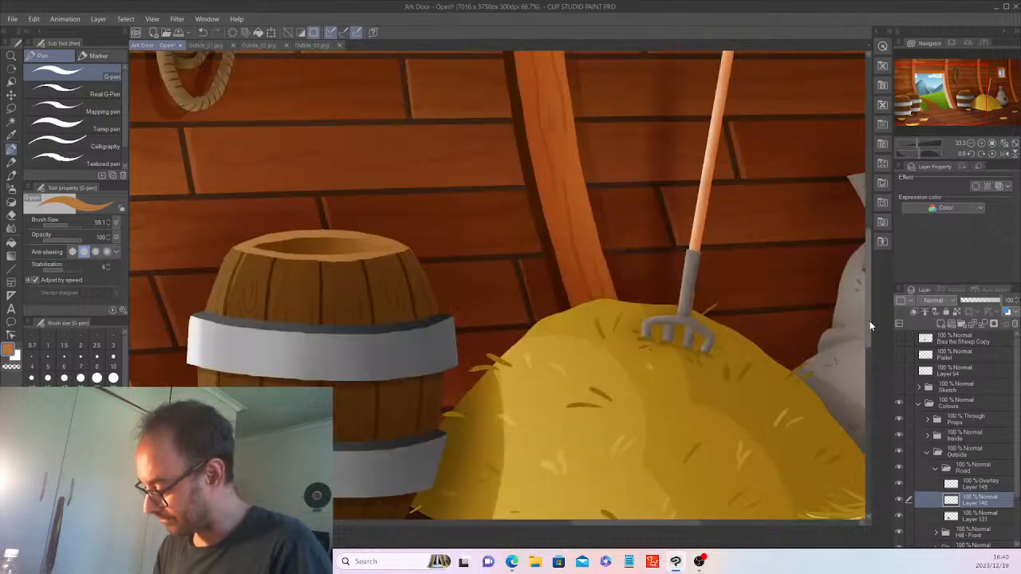
scroll(868, 319, down, 3)
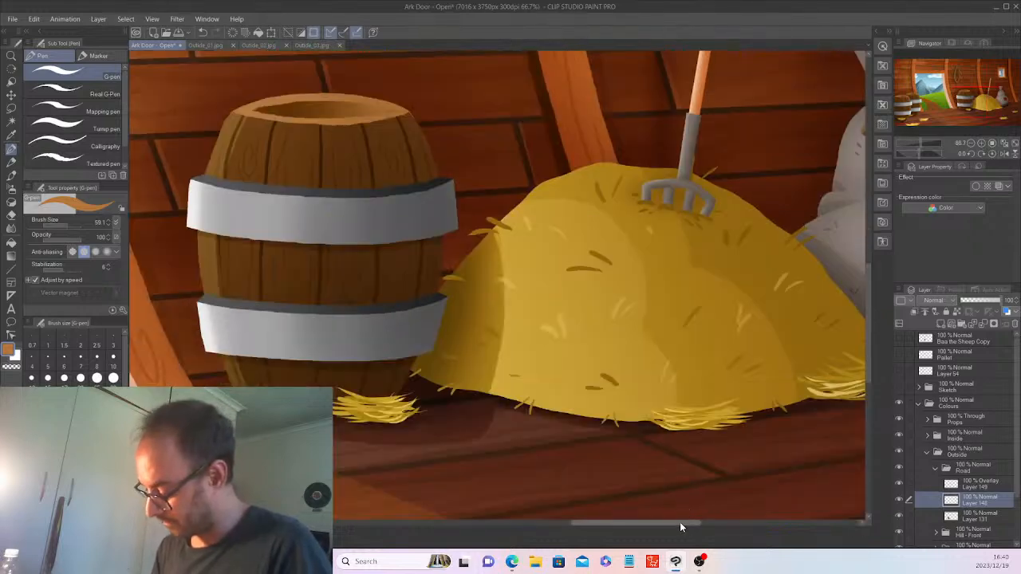
scroll(679, 525, left, 4)
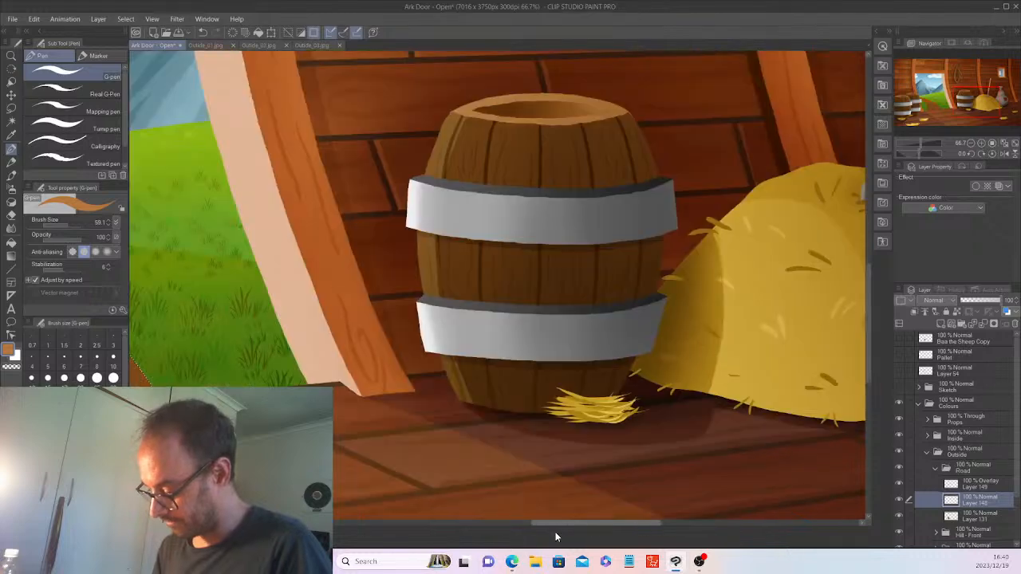
scroll(527, 536, left, 5)
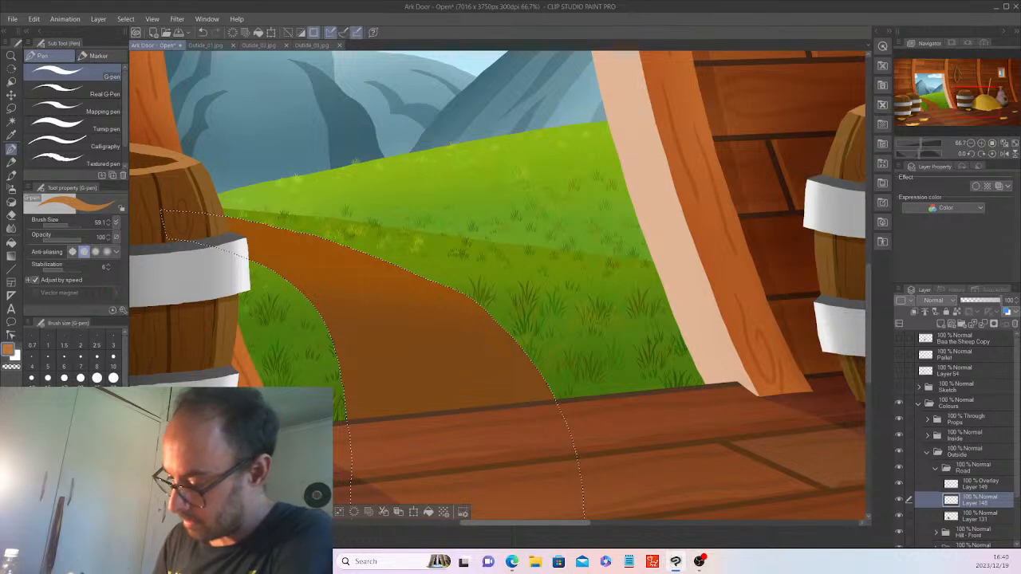
scroll(497, 287, left, 5)
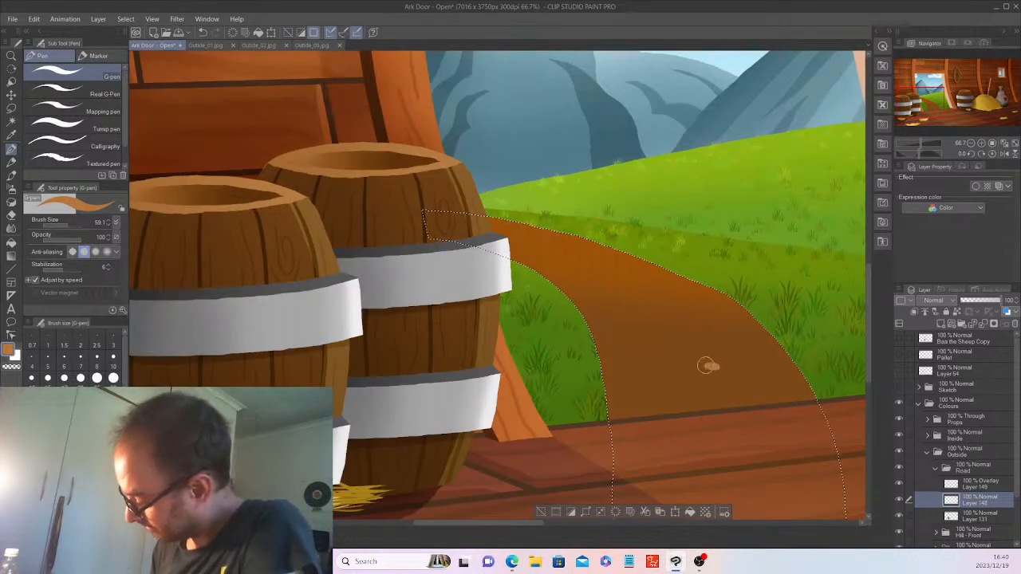
Dab eight small light-orange pebbles across the dirt path, inside the road selection, on Layer 148.
click(658, 380)
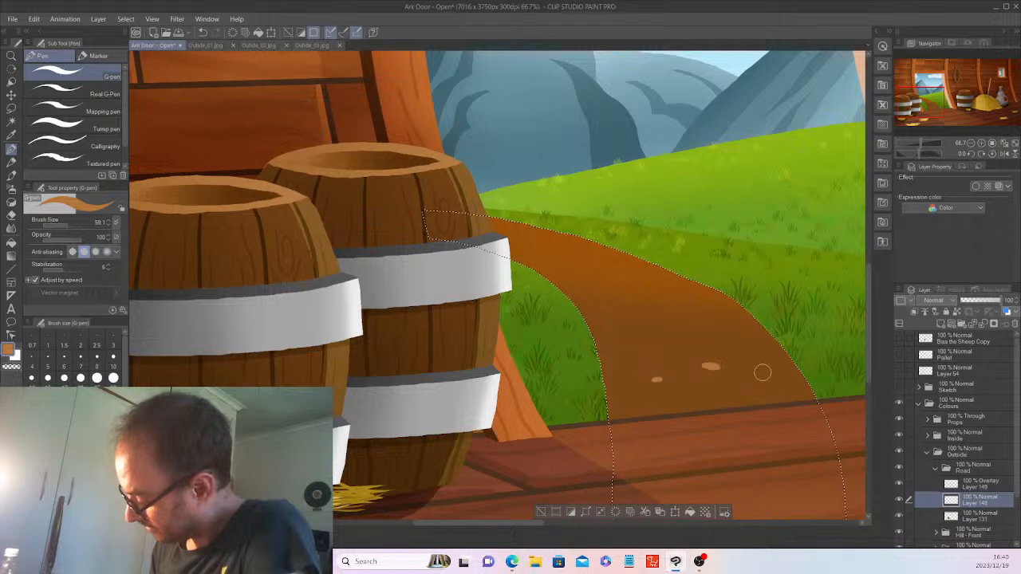
click(625, 402)
click(766, 365)
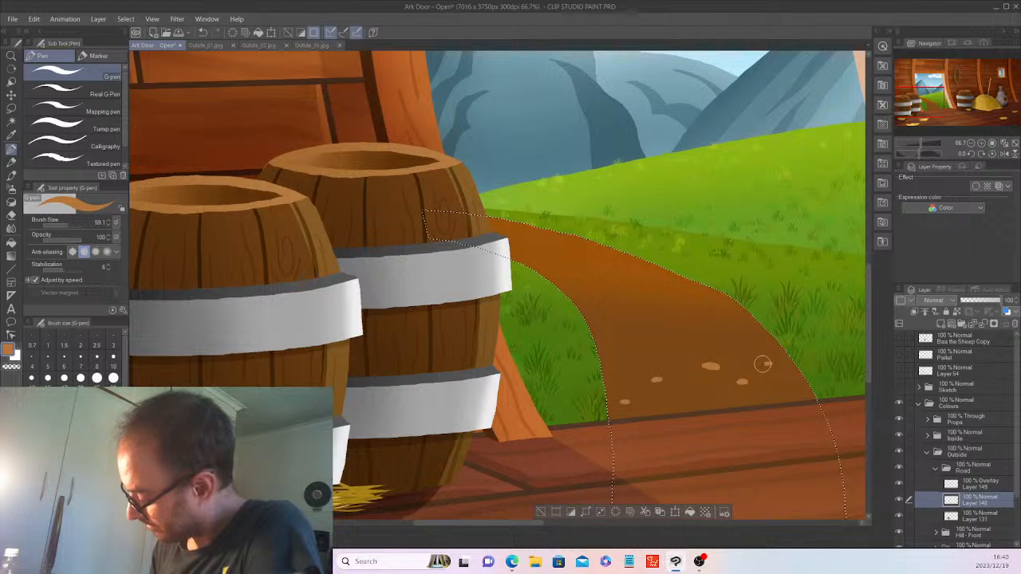
click(787, 394)
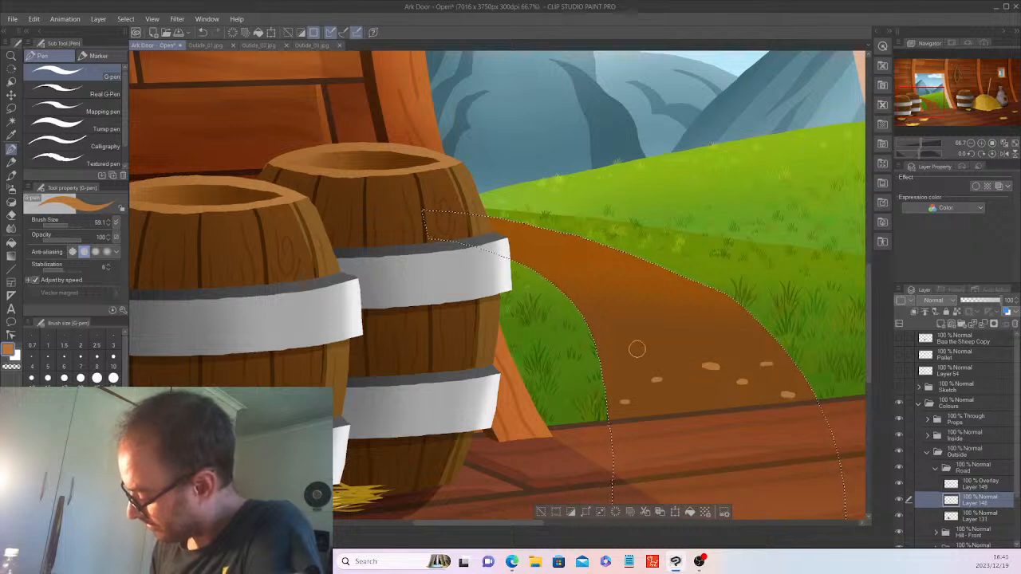
click(628, 368)
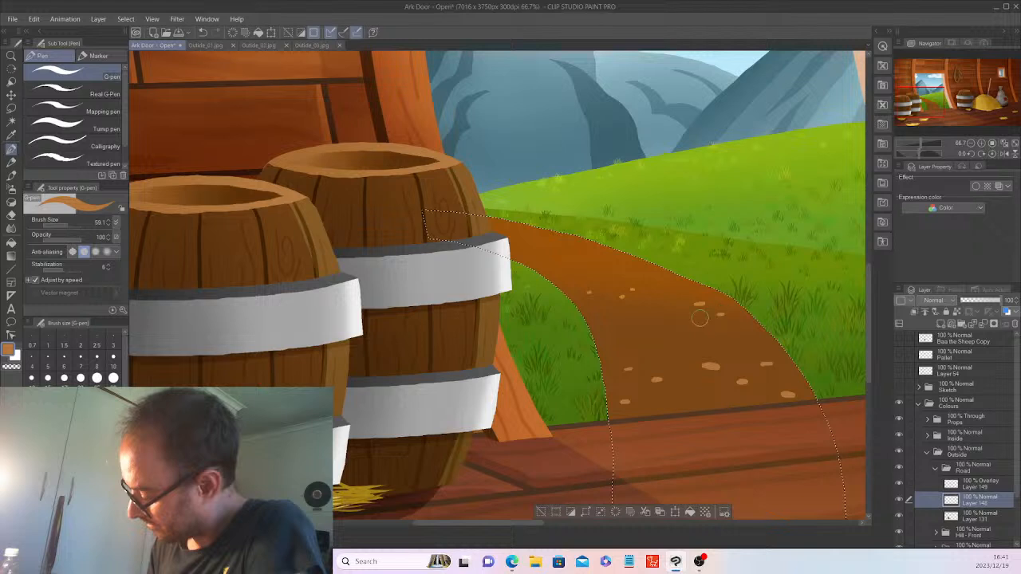
click(631, 326)
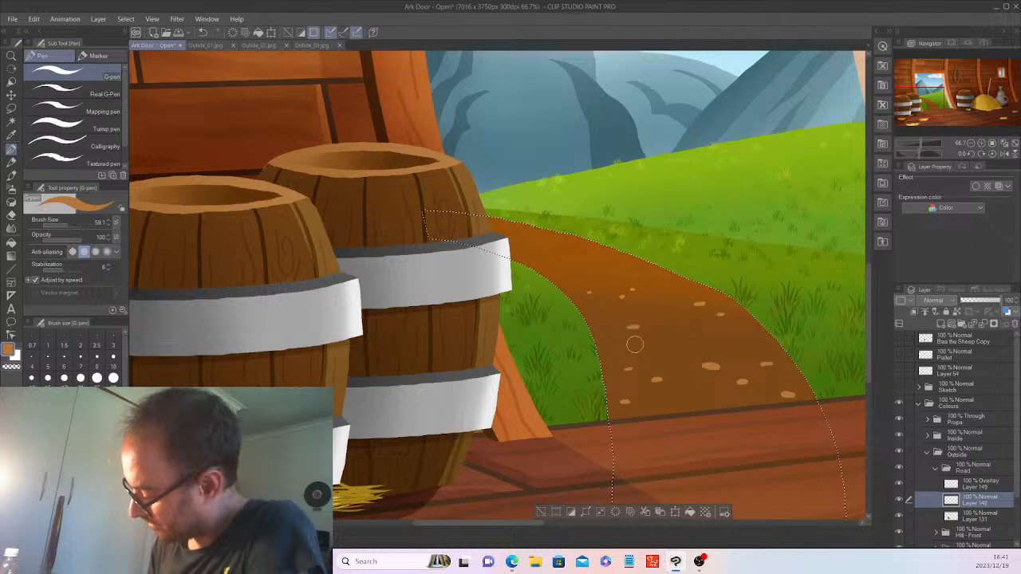
click(677, 337)
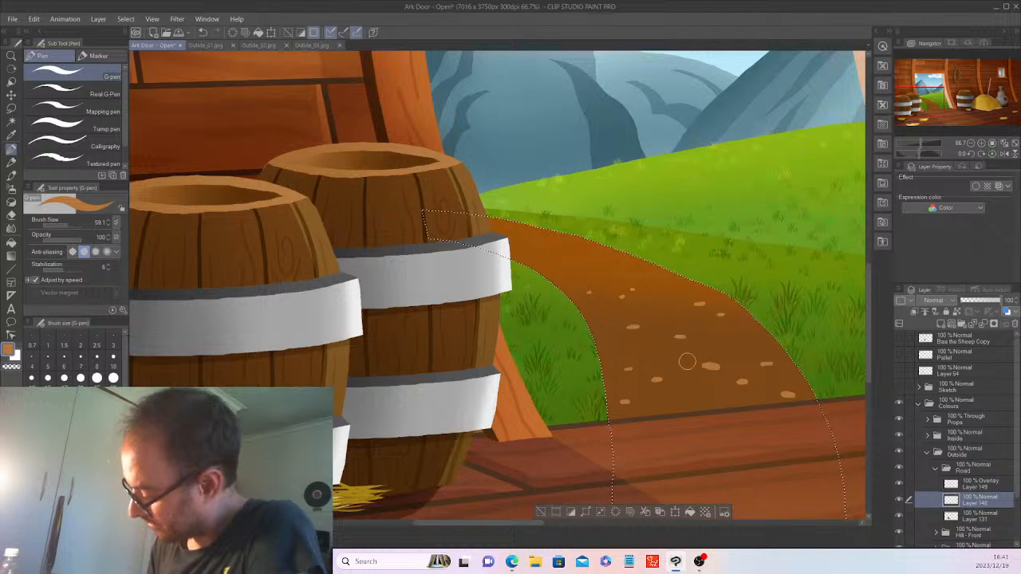
drag(683, 404, 688, 404)
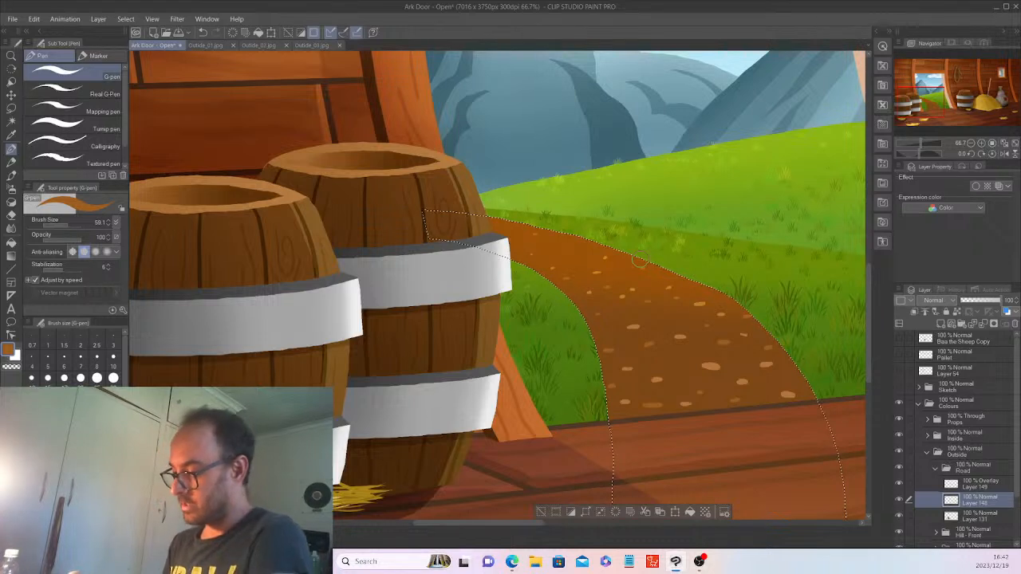
Pick a darker brown and dot speckles on the dirt path between the pebbles.
alt+click(571, 234)
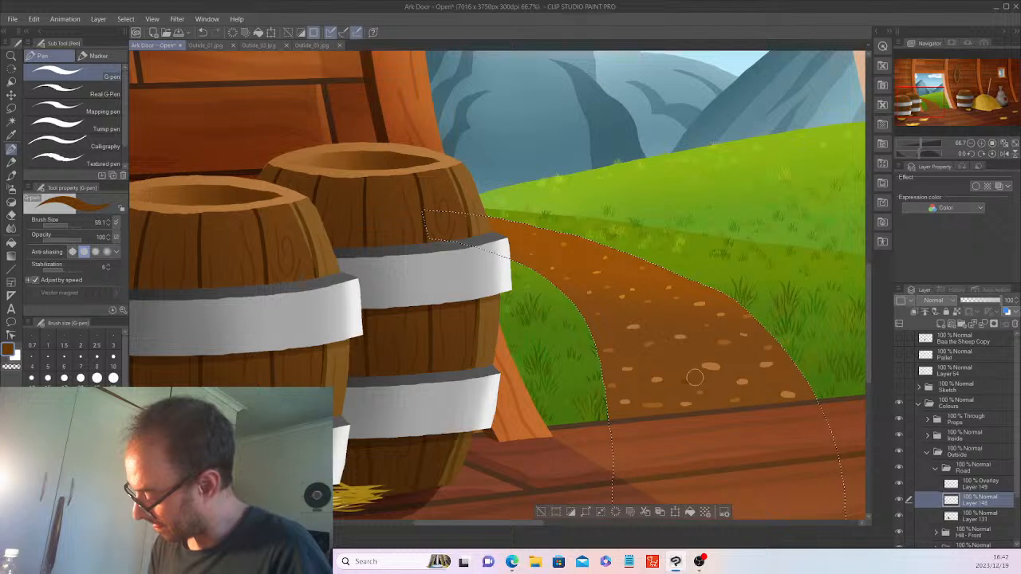
drag(684, 383, 696, 382)
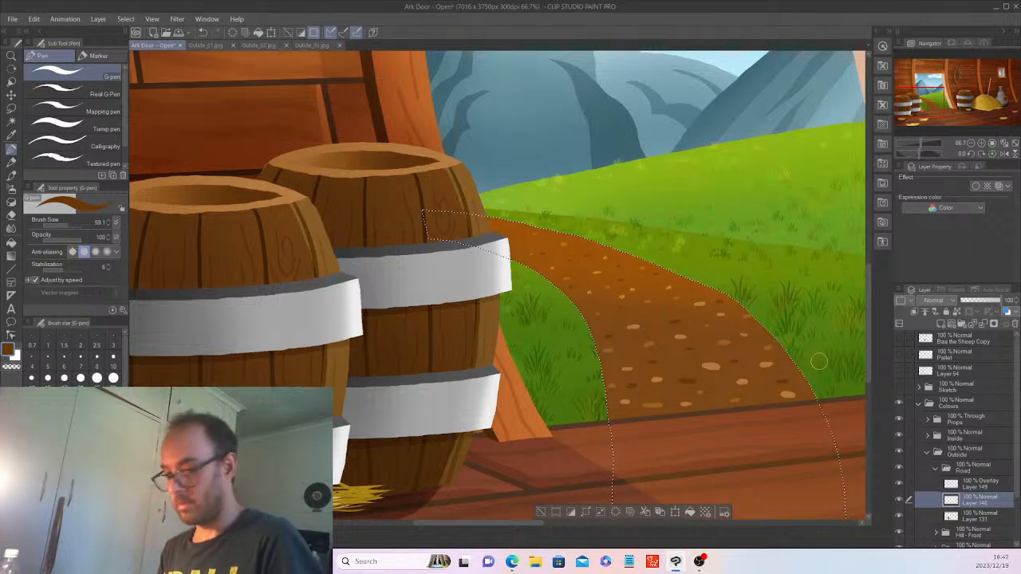
Add empty raster Layer 150 inside the Road folder, above pebble Layer 148.
scroll(819, 361, down, 1)
scroll(819, 363, down, 1)
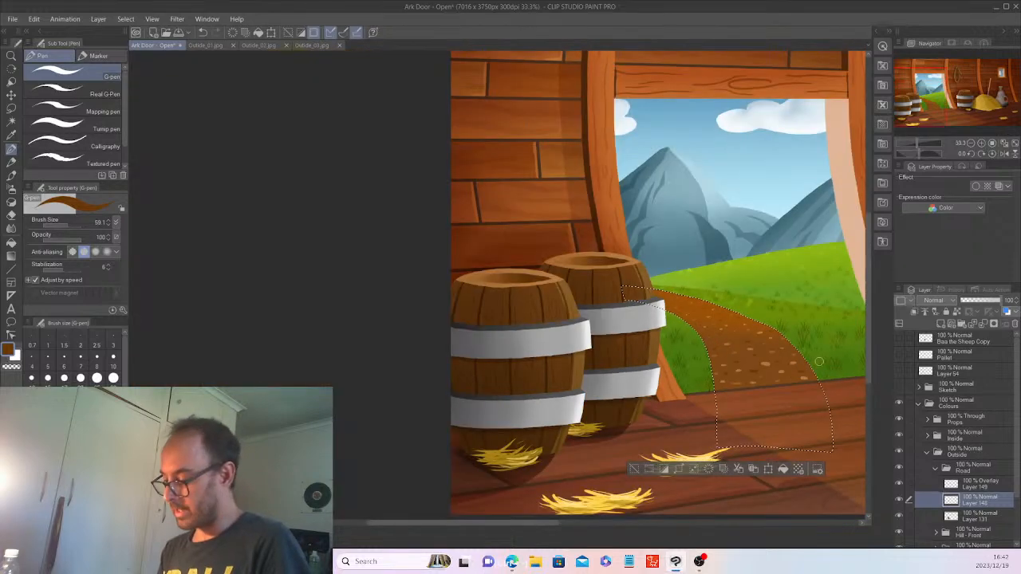
scroll(819, 362, down, 1)
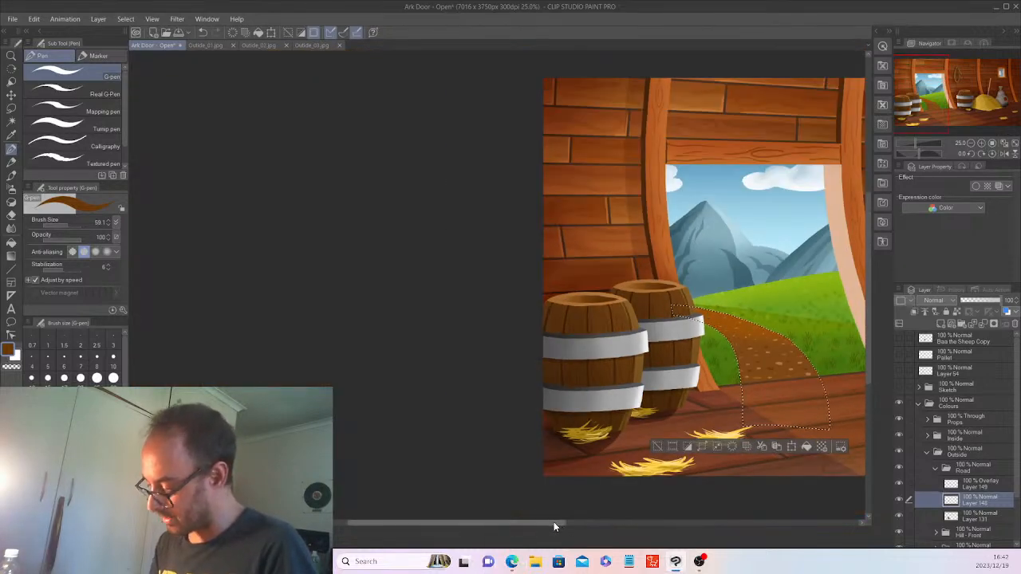
click(616, 526)
click(638, 522)
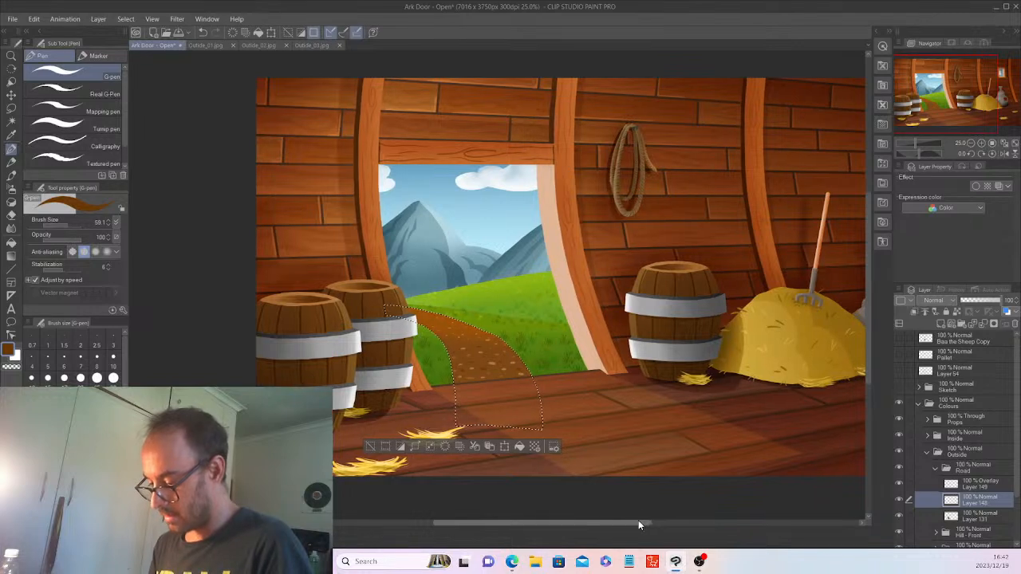
click(938, 325)
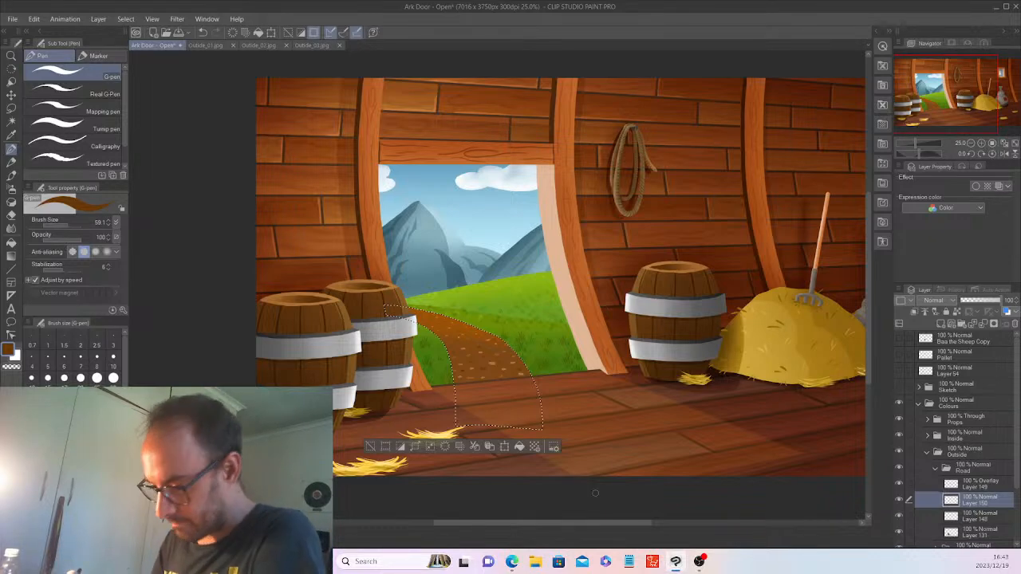
scroll(595, 493, up, 3)
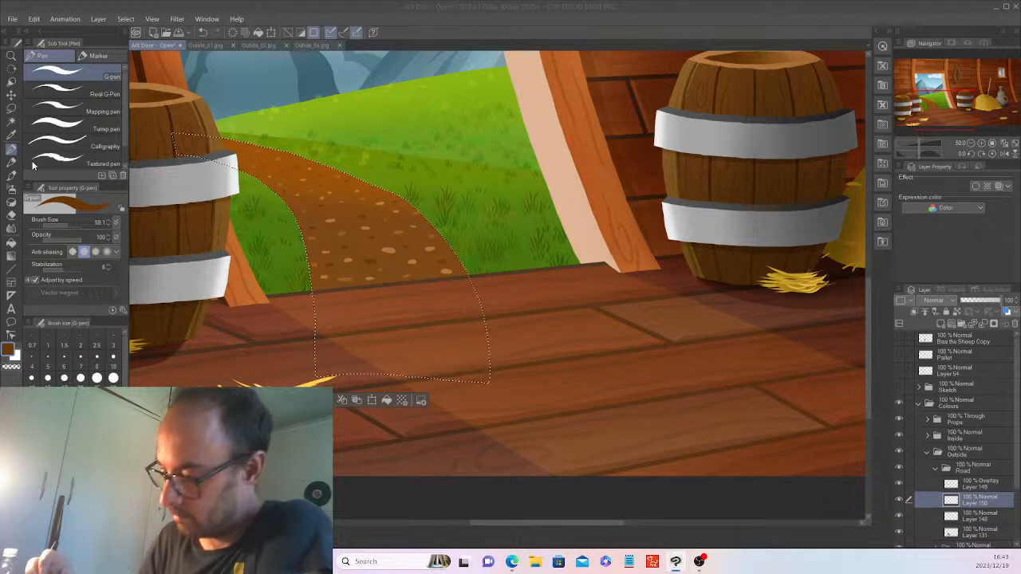
click(392, 256)
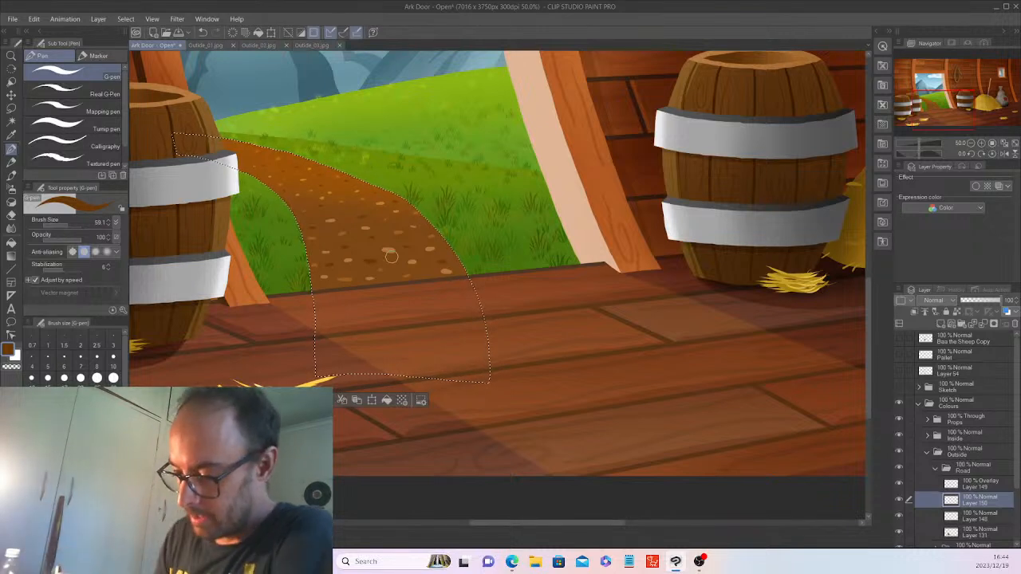
Switch to Sampled Brush 1-4 at size about 534 and deselect the road outline.
click(12, 174)
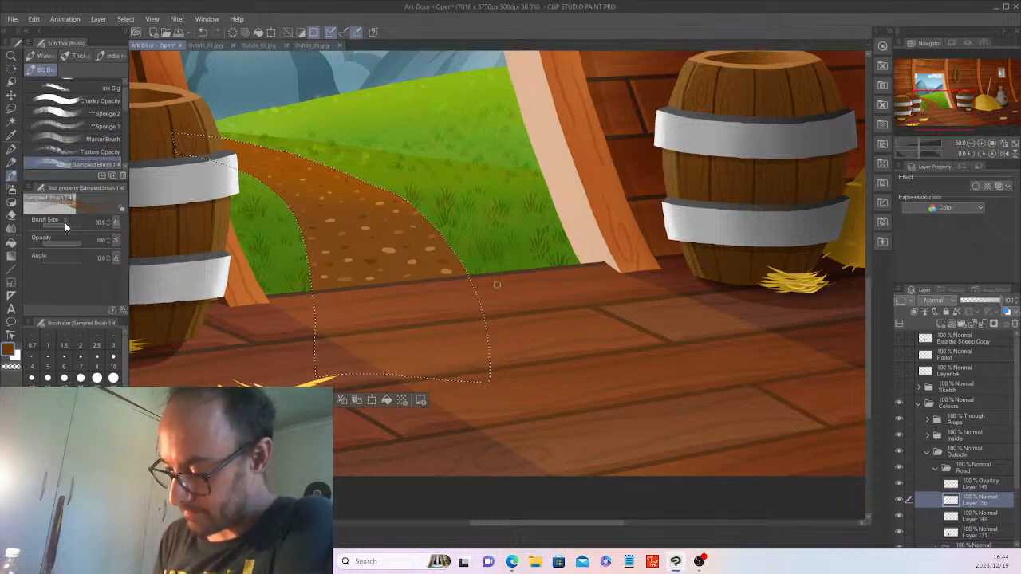
drag(65, 224, 73, 224)
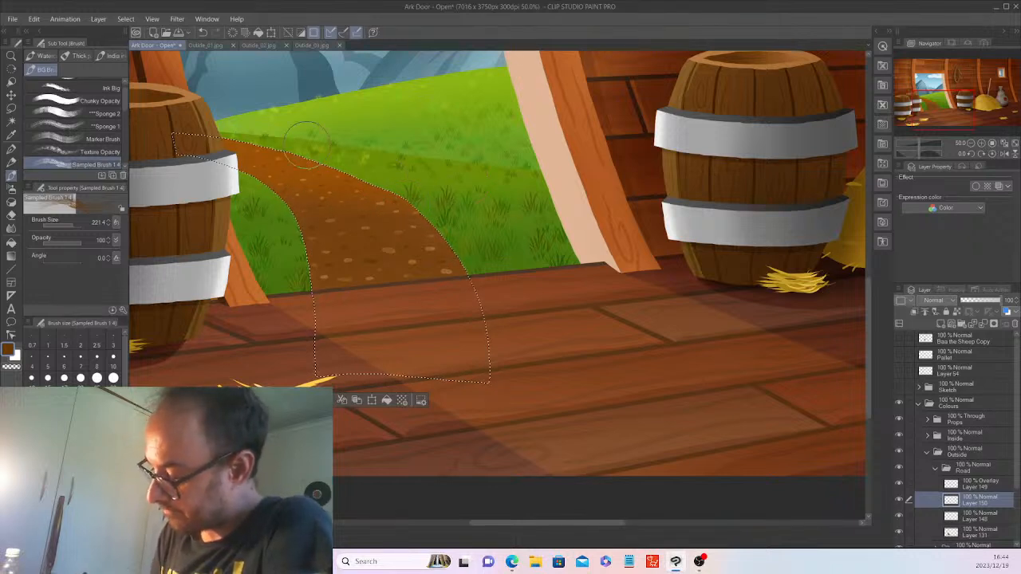
click(67, 223)
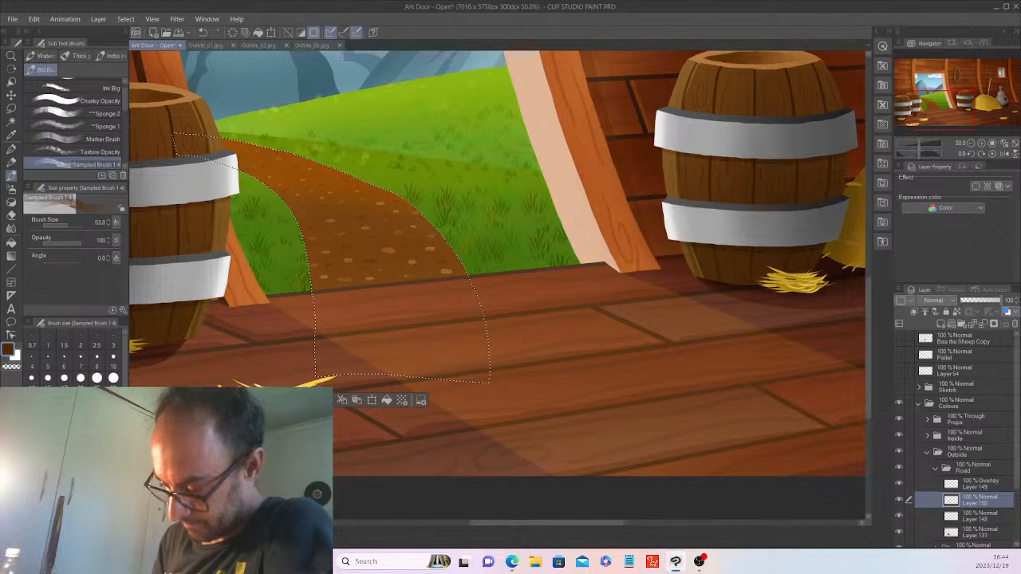
click(70, 224)
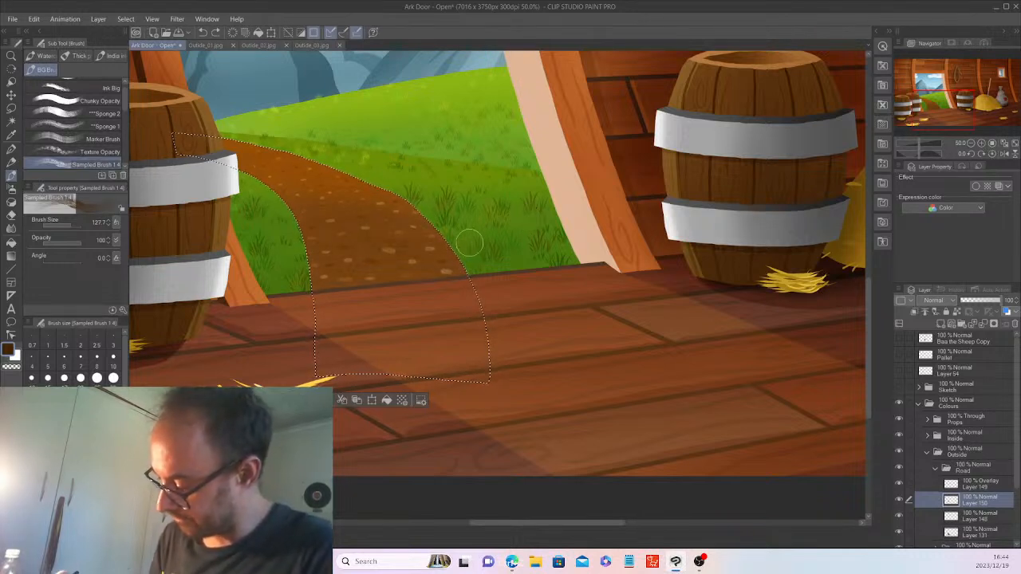
drag(71, 224, 77, 223)
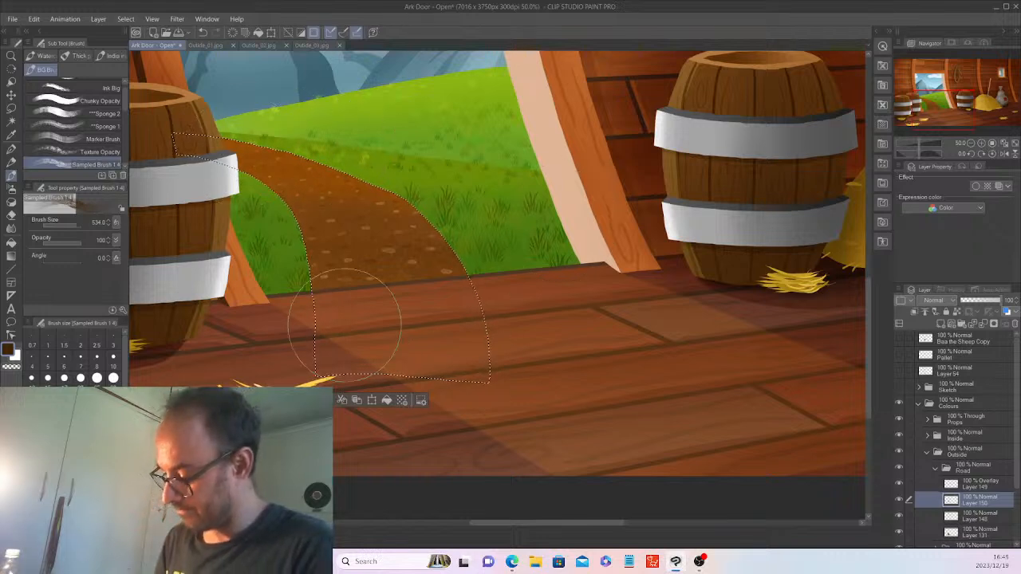
key(ctrl+d)
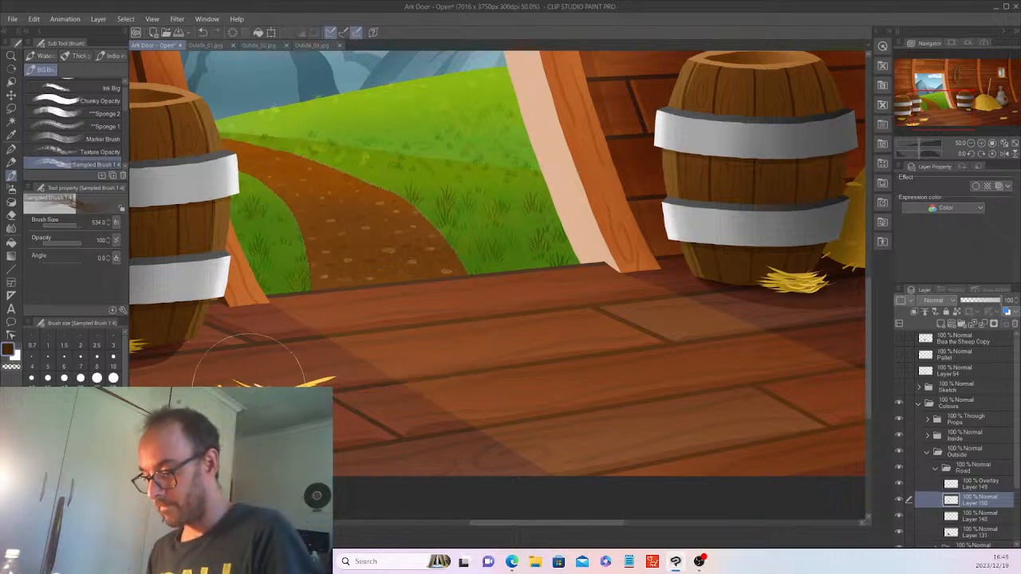
Move Layer 150 below Layer 148 and set it to Multiply at 37% opacity.
mouse_move(989, 504)
mouse_down()
mouse_move(991, 531)
mouse_move(994, 498)
mouse_up()
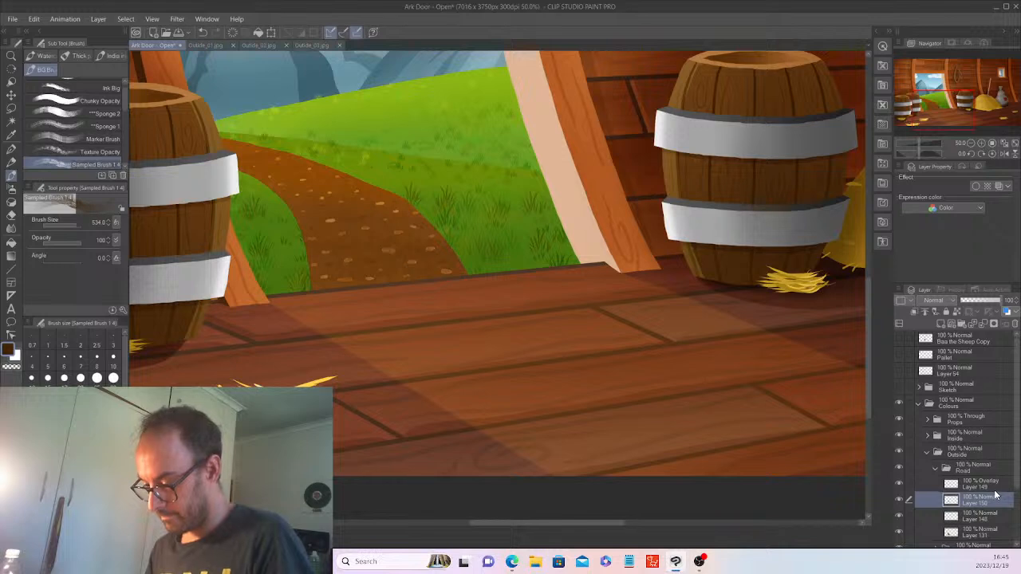
click(934, 302)
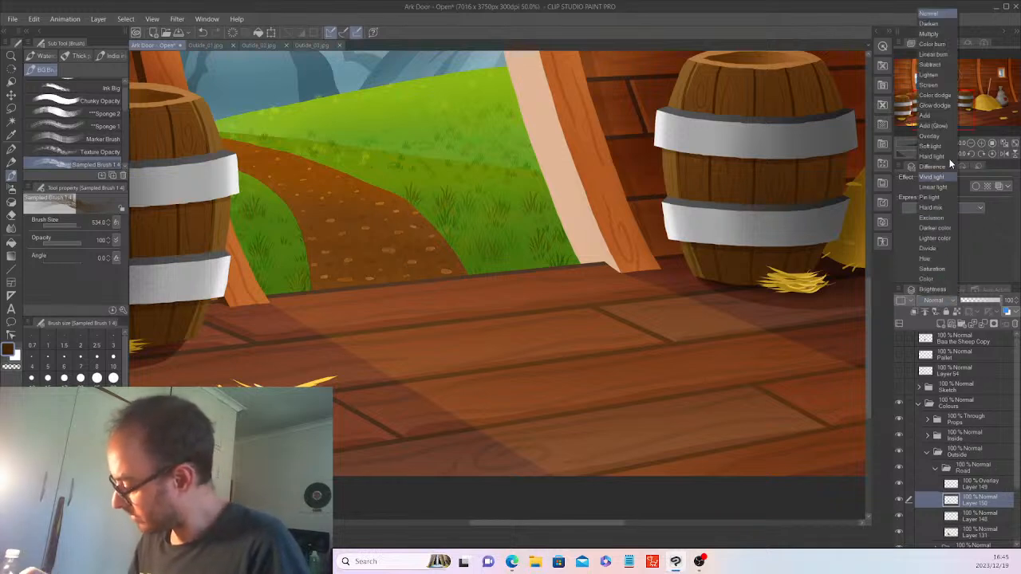
click(932, 35)
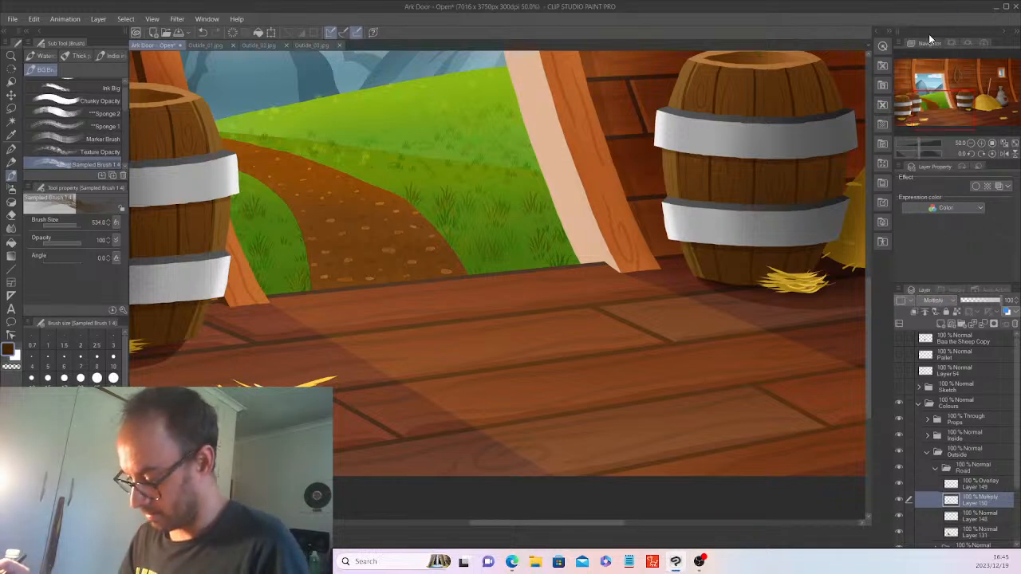
drag(1002, 306, 980, 309)
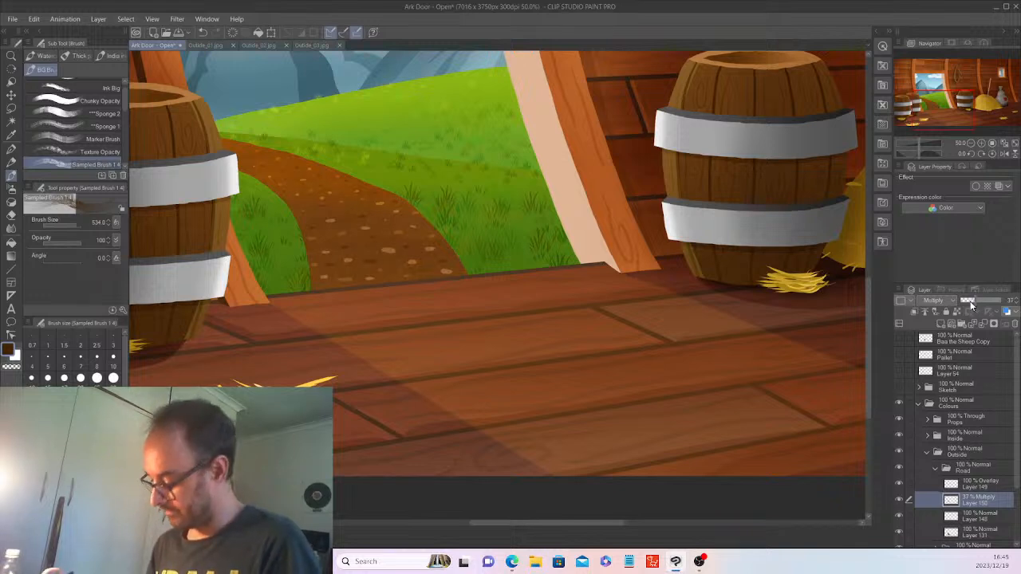
Fade dotted texture Layer 148 to 30% opacity, then reselect Layer 150 with the G-pen.
click(990, 520)
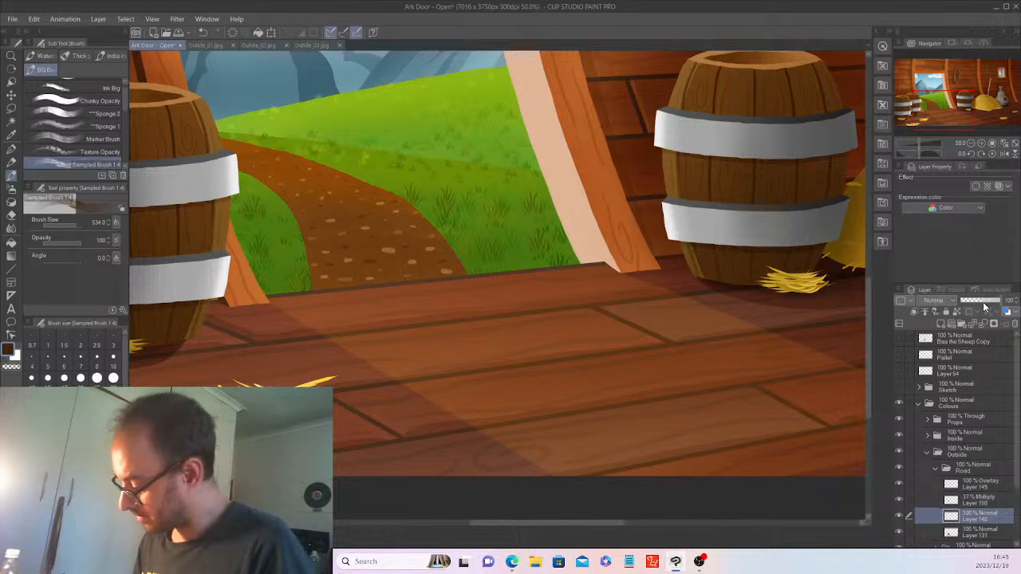
drag(993, 306, 979, 307)
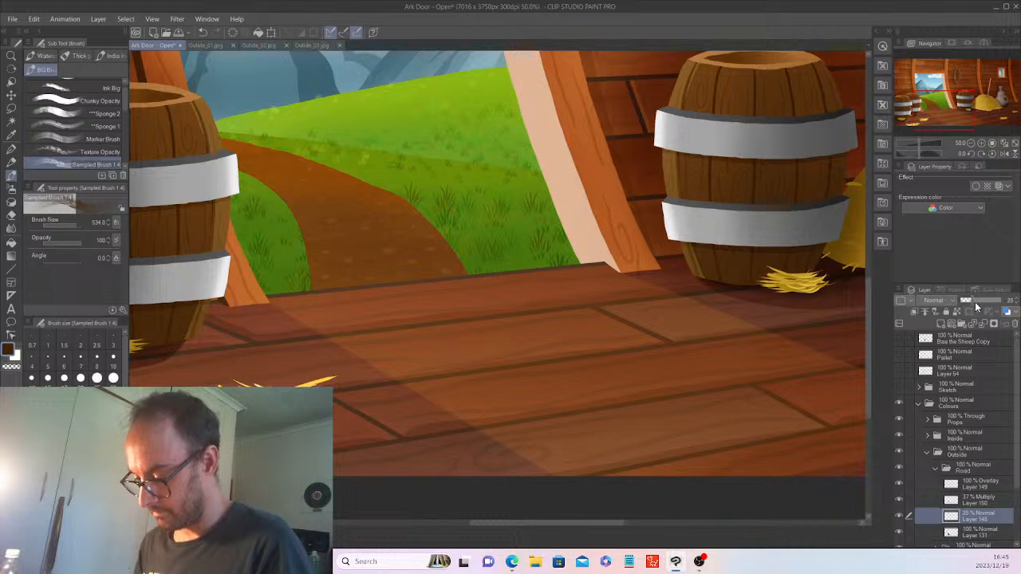
drag(974, 302, 966, 300)
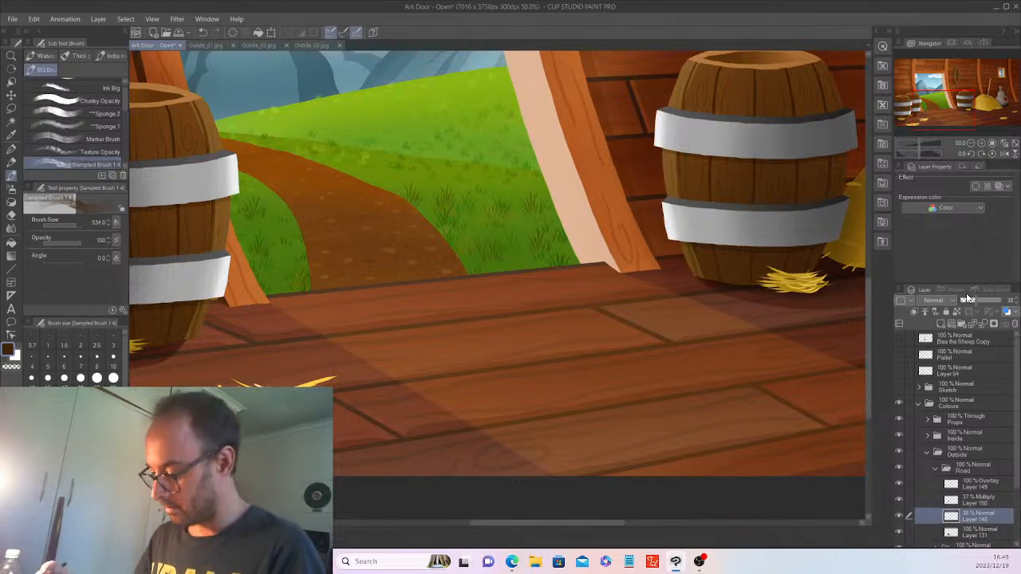
click(11, 150)
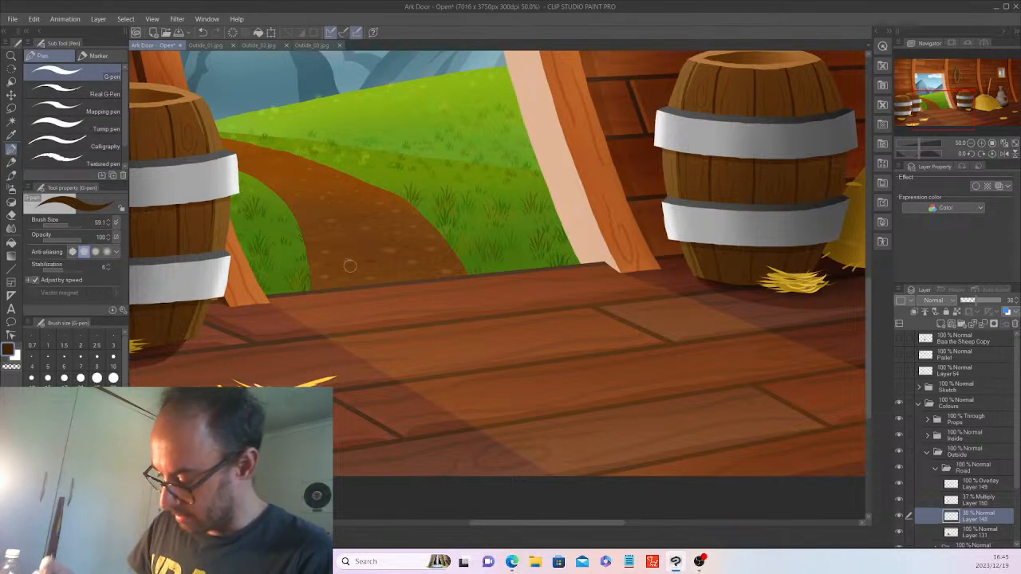
click(981, 502)
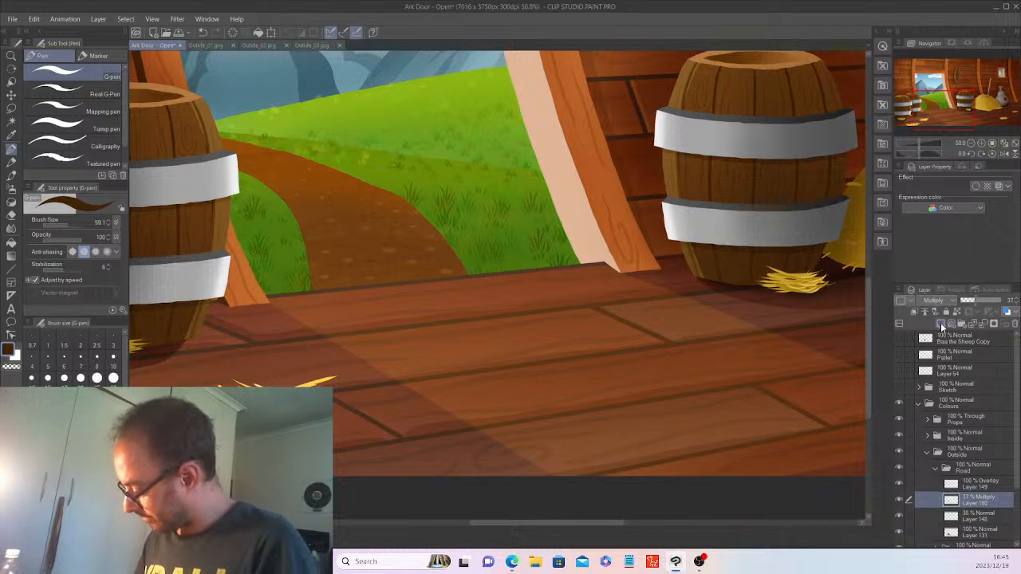
Add new vector Layer 151 above Layer 150 in the Road folder.
click(956, 319)
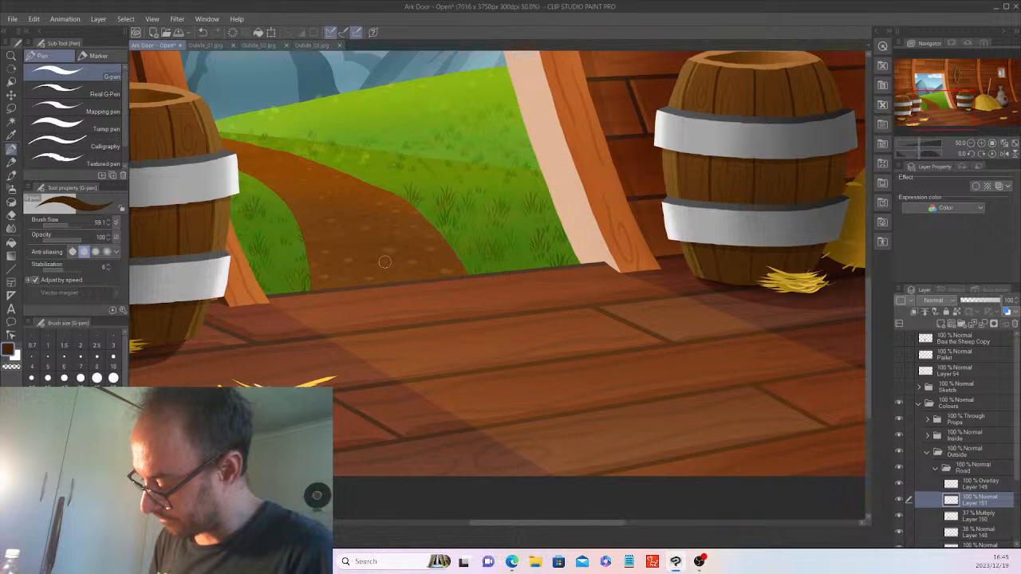
scroll(385, 262, up, 1)
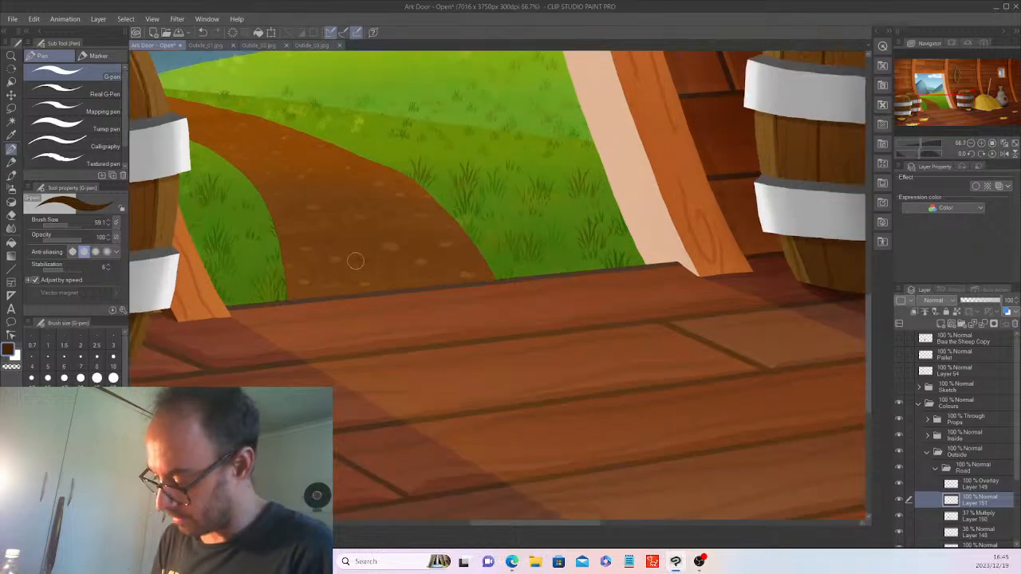
drag(368, 263, 256, 272)
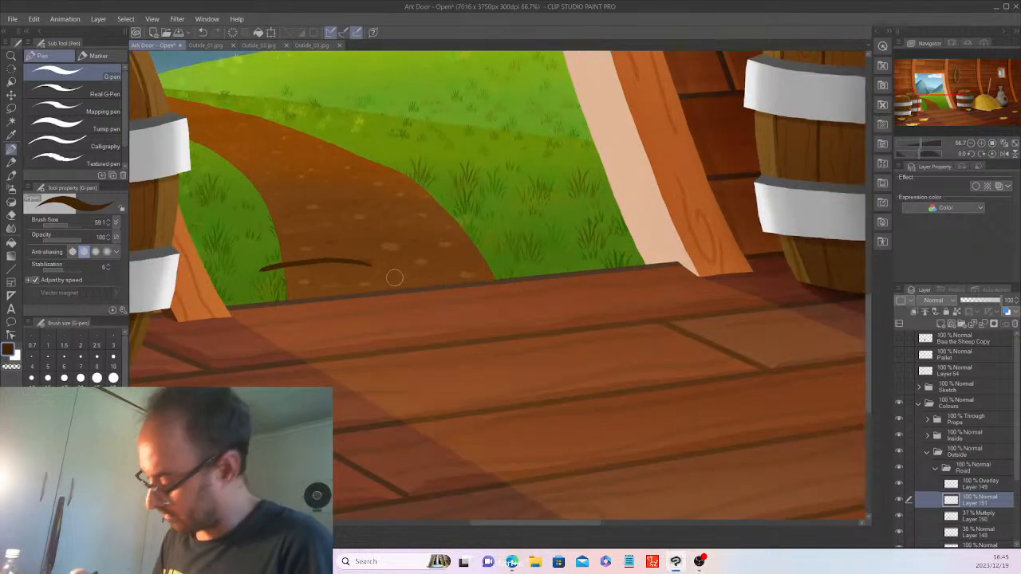
key(ctrl+z)
scroll(1018, 508, down, 2)
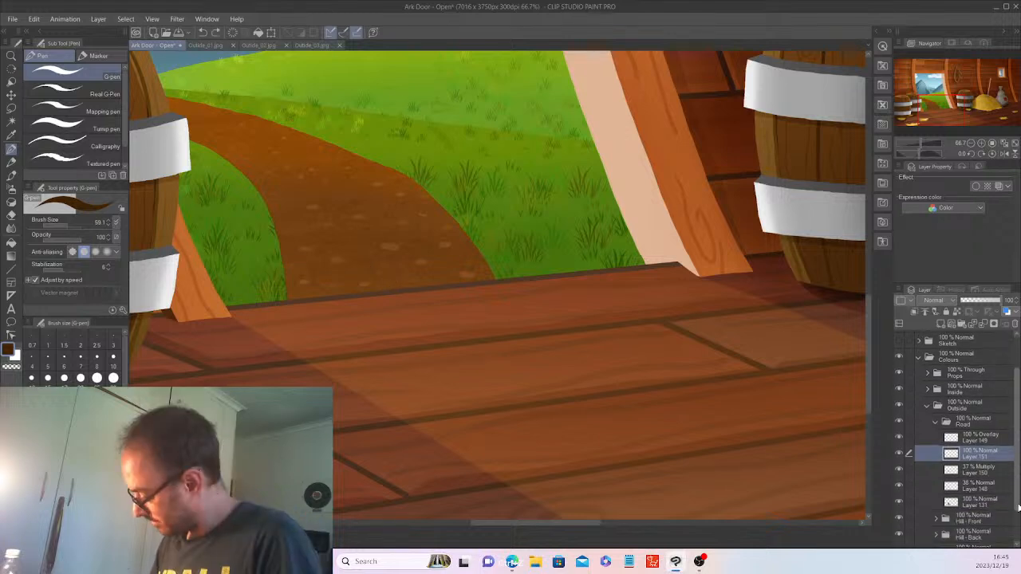
Auto-select the whole dirt path from Layer 131, re-show the dotted layer, and target Layer 151.
click(973, 502)
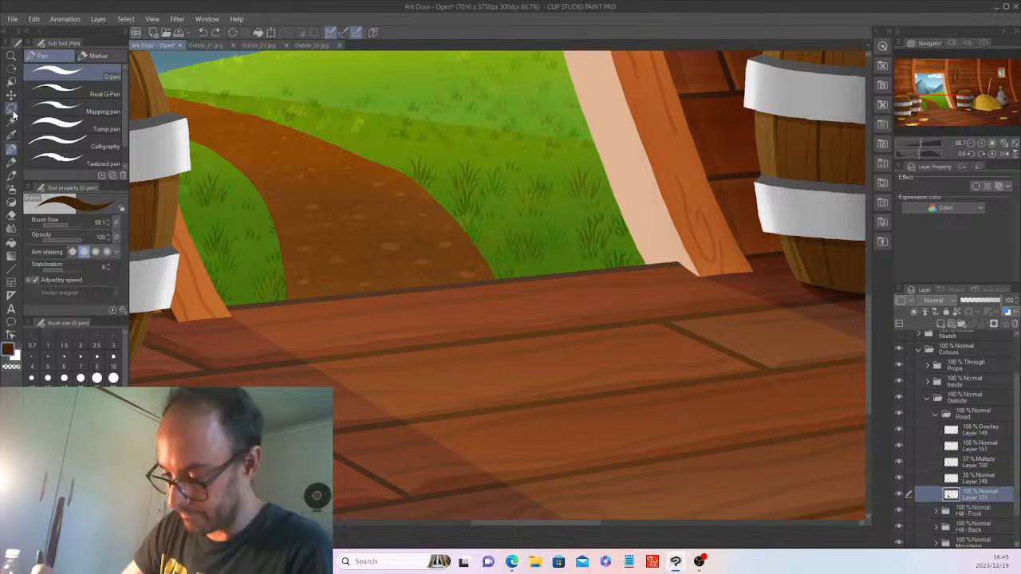
key(w)
click(138, 126)
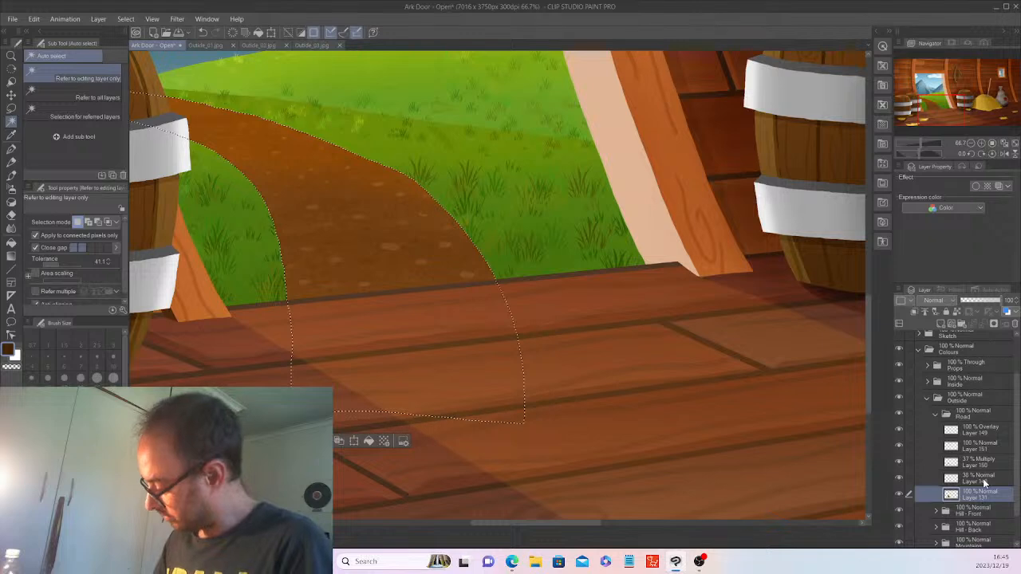
click(899, 477)
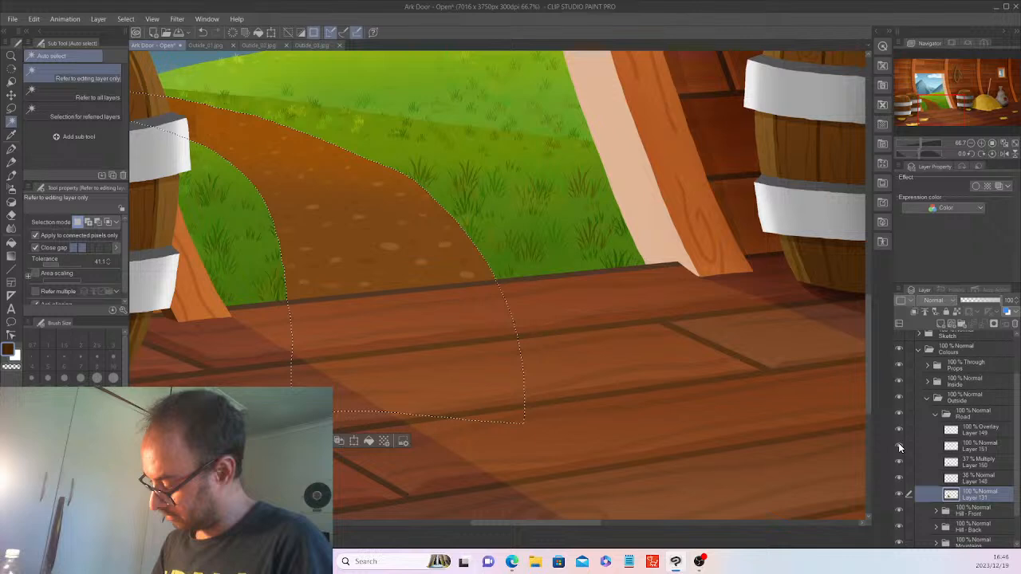
click(977, 447)
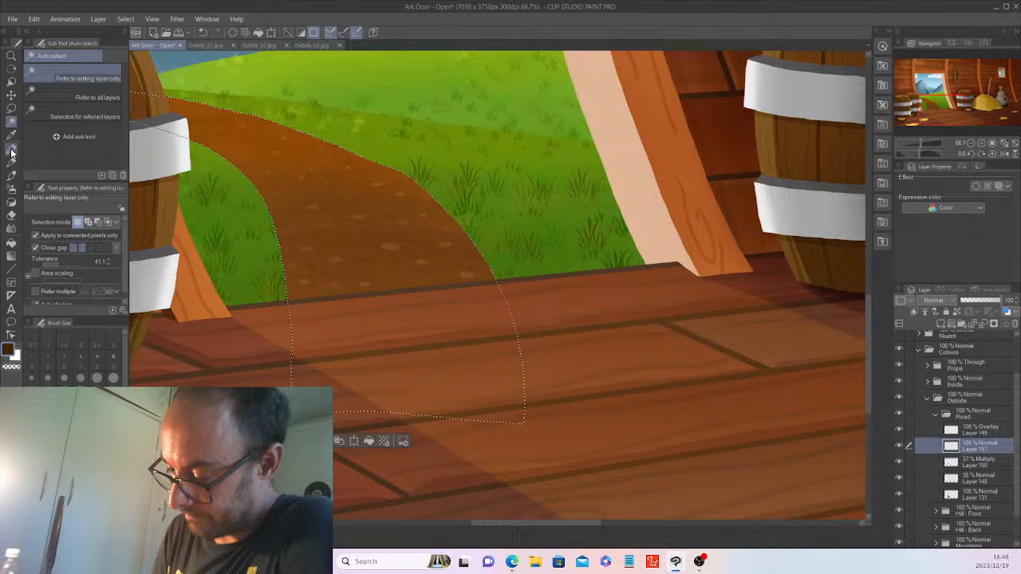
click(11, 152)
Set the G-pen to size 114.4 and draw rows of dark-brown curved cobble strokes up the path.
drag(68, 227, 70, 225)
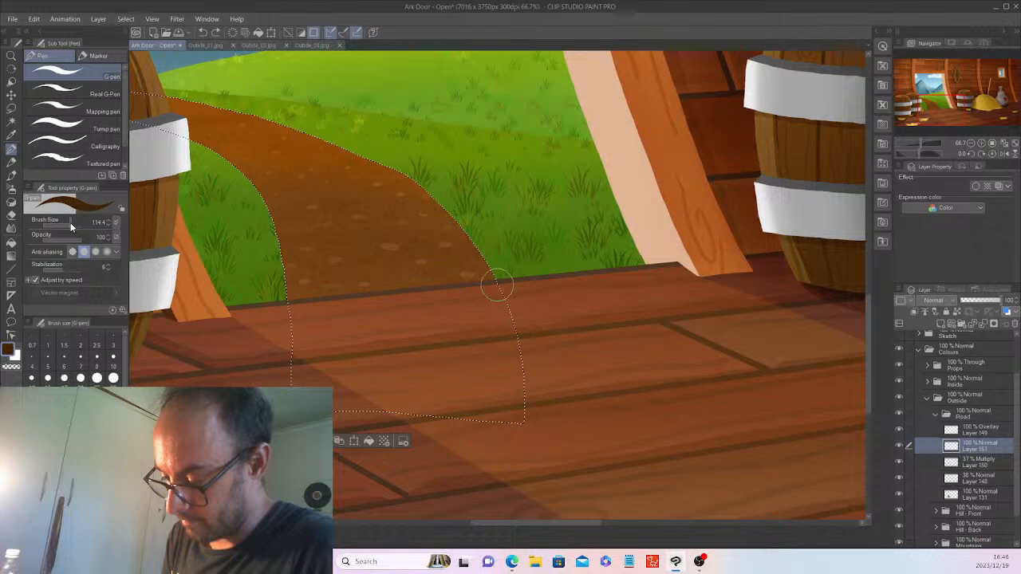
drag(284, 272, 320, 269)
drag(335, 278, 477, 275)
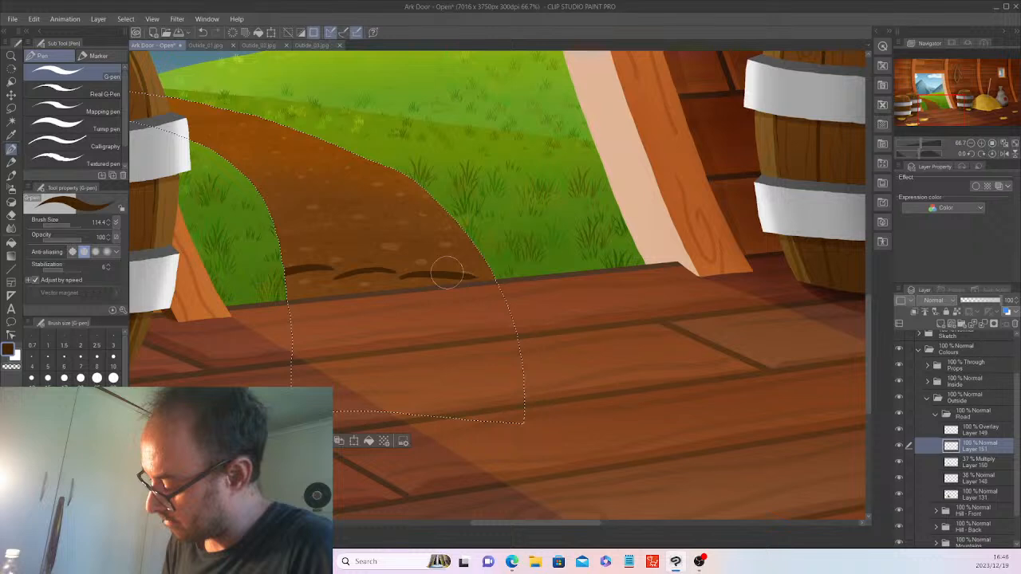
drag(415, 261, 477, 258)
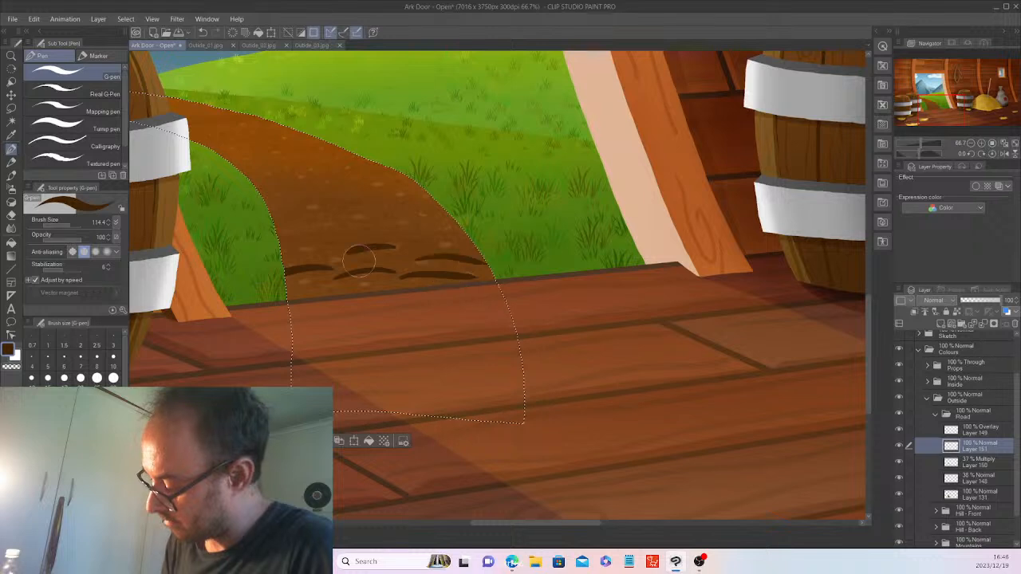
drag(344, 250, 397, 247)
drag(280, 252, 319, 249)
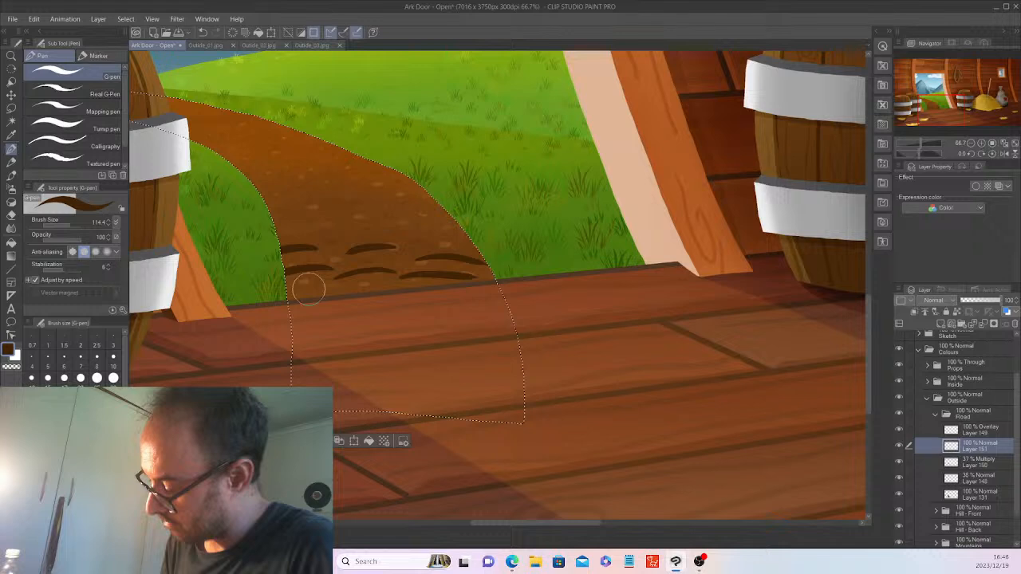
drag(417, 239, 479, 242)
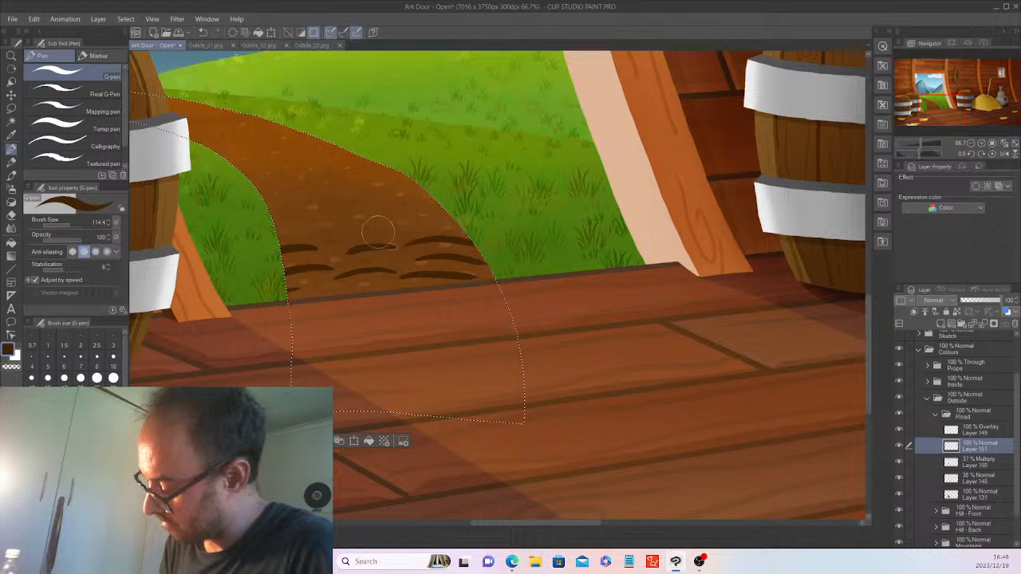
drag(277, 231, 437, 223)
drag(374, 210, 434, 205)
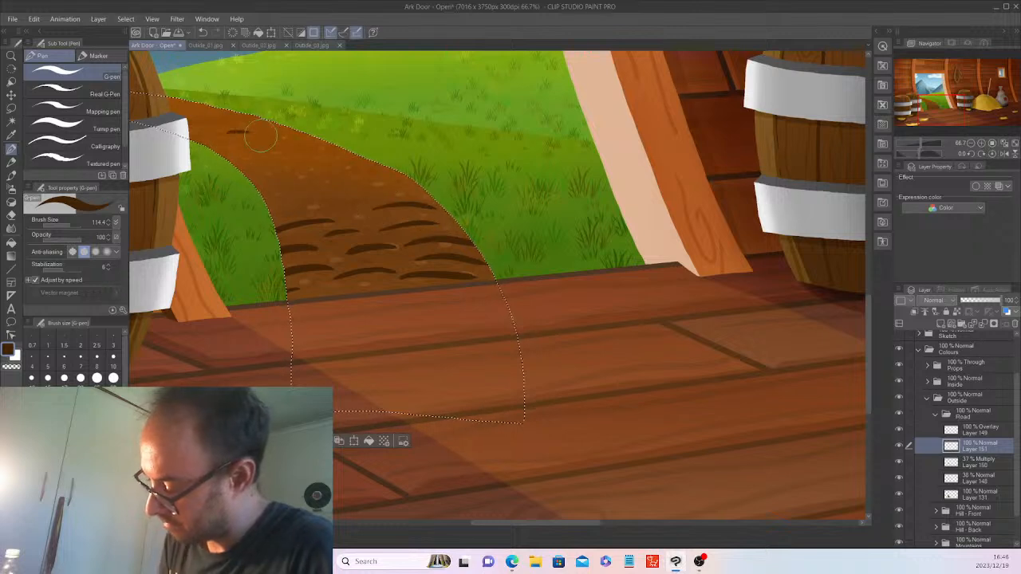
mouse_move(228, 122)
mouse_down()
mouse_move(273, 130)
mouse_move(172, 108)
mouse_move(232, 103)
mouse_move(209, 113)
mouse_move(246, 133)
mouse_up()
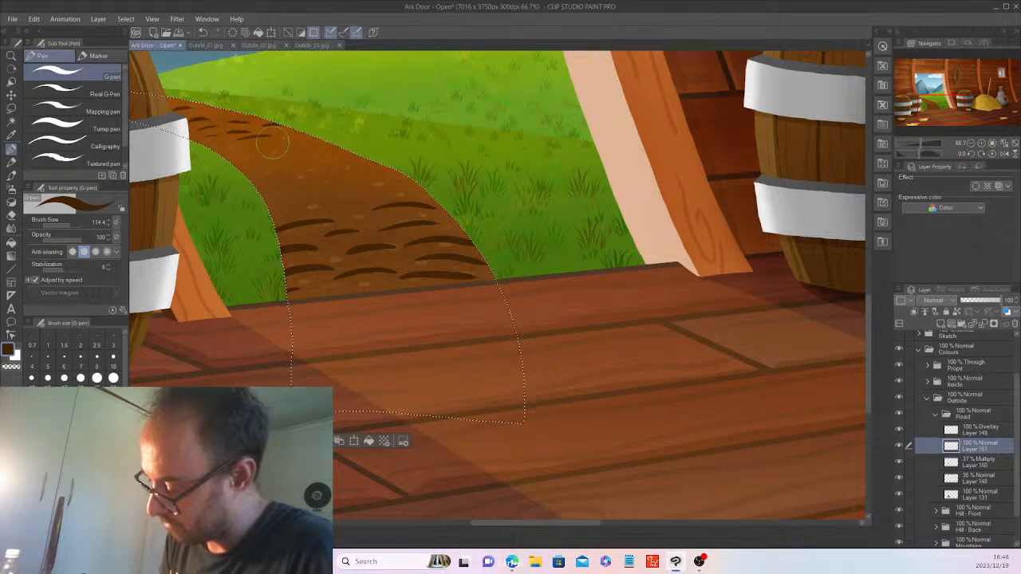
drag(281, 136, 310, 135)
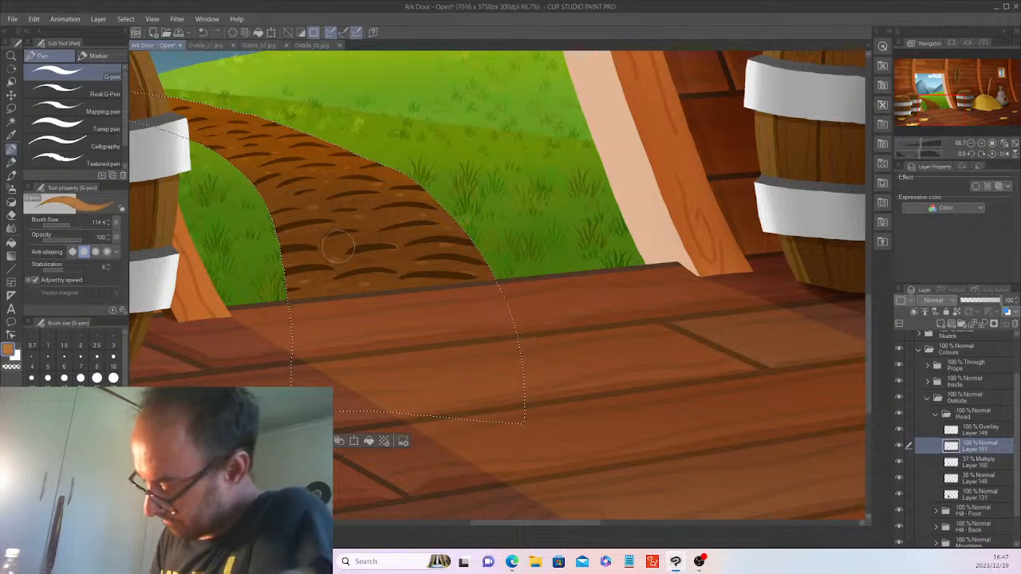
Shrink the G-pen to 30.6, undoing the oversized and misplaced light-orange strokes.
drag(334, 234, 356, 233)
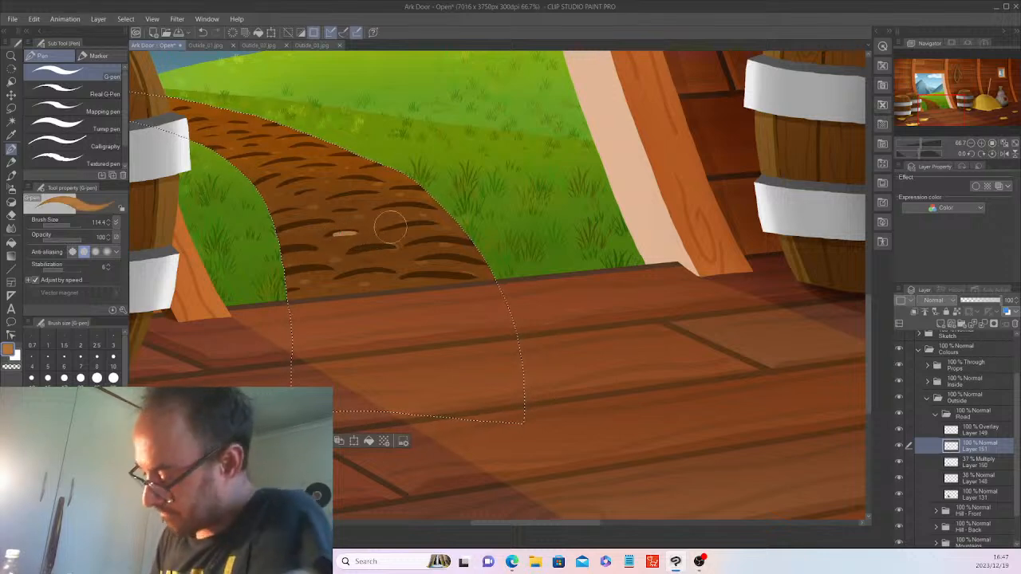
key(ctrl+z)
drag(70, 225, 66, 224)
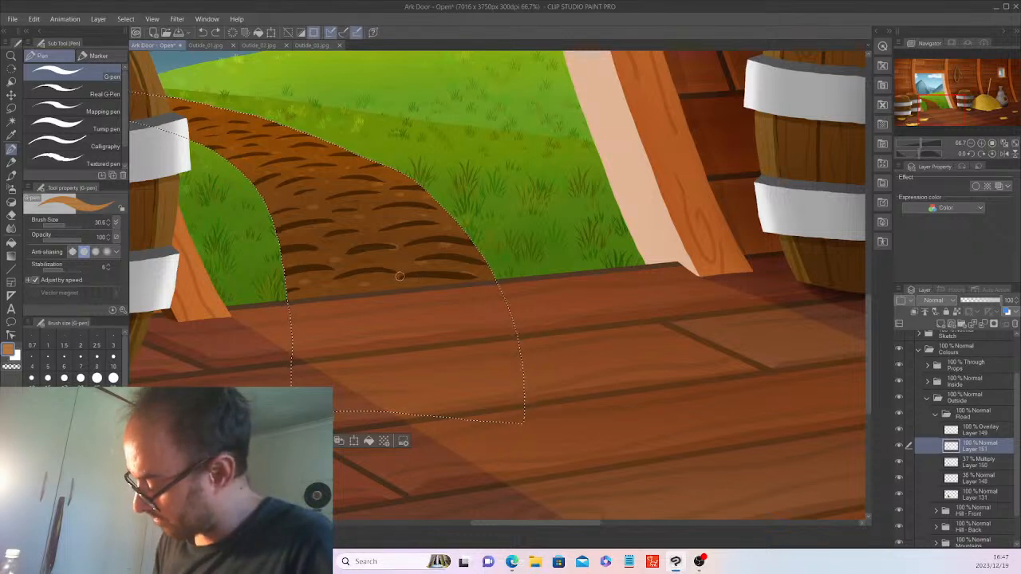
drag(434, 276, 329, 278)
key(ctrl+z)
key(ctrl+z)
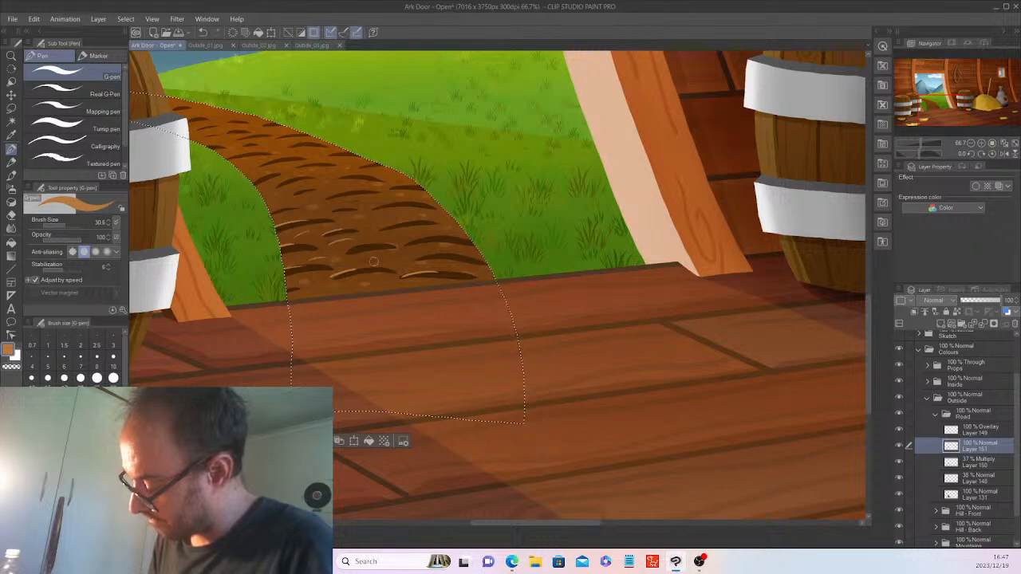
Add small light-orange highlights to six cobbles, up to the path's top.
mouse_move(392, 258)
mouse_down()
mouse_move(354, 264)
mouse_move(330, 293)
mouse_up()
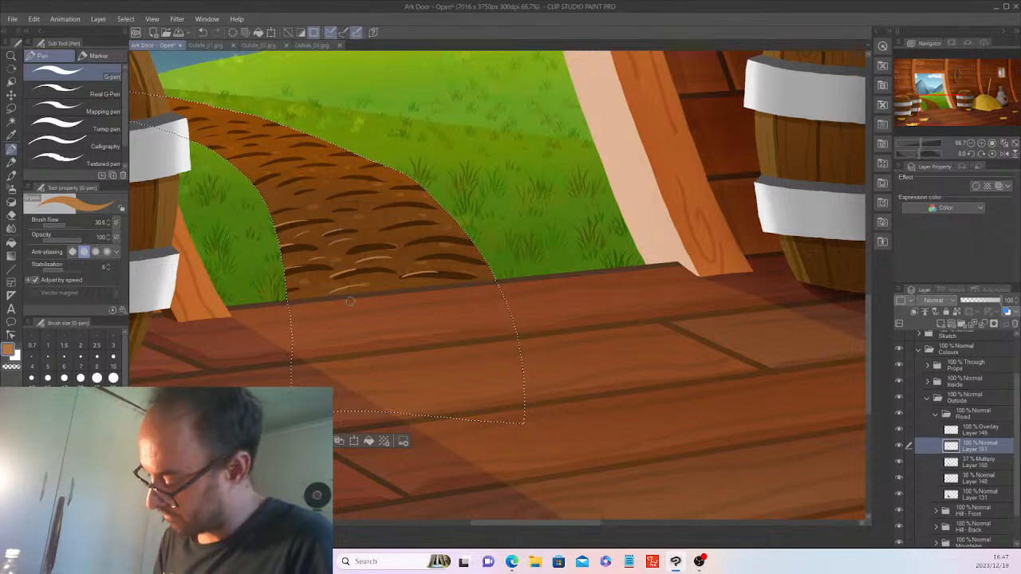
mouse_move(437, 238)
mouse_down()
mouse_move(400, 247)
mouse_move(447, 251)
mouse_move(417, 260)
mouse_move(448, 256)
mouse_up()
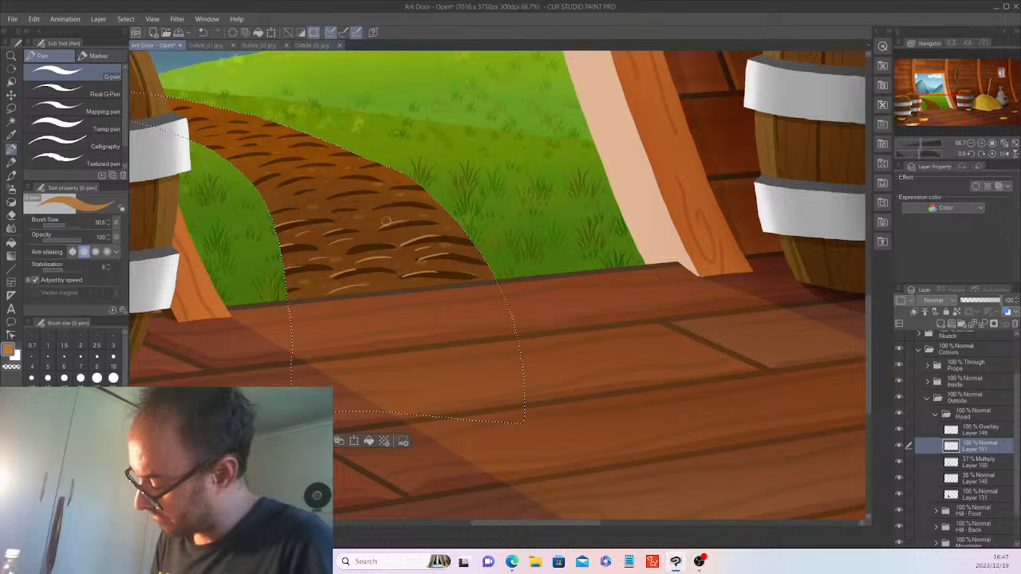
mouse_move(360, 223)
mouse_down()
mouse_move(387, 218)
mouse_move(413, 232)
mouse_up()
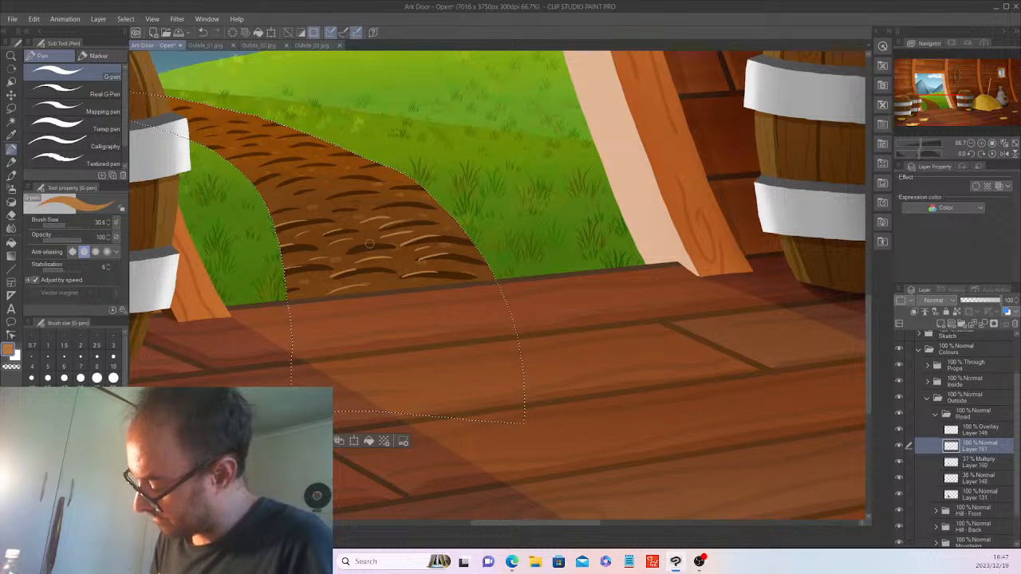
drag(346, 251, 372, 243)
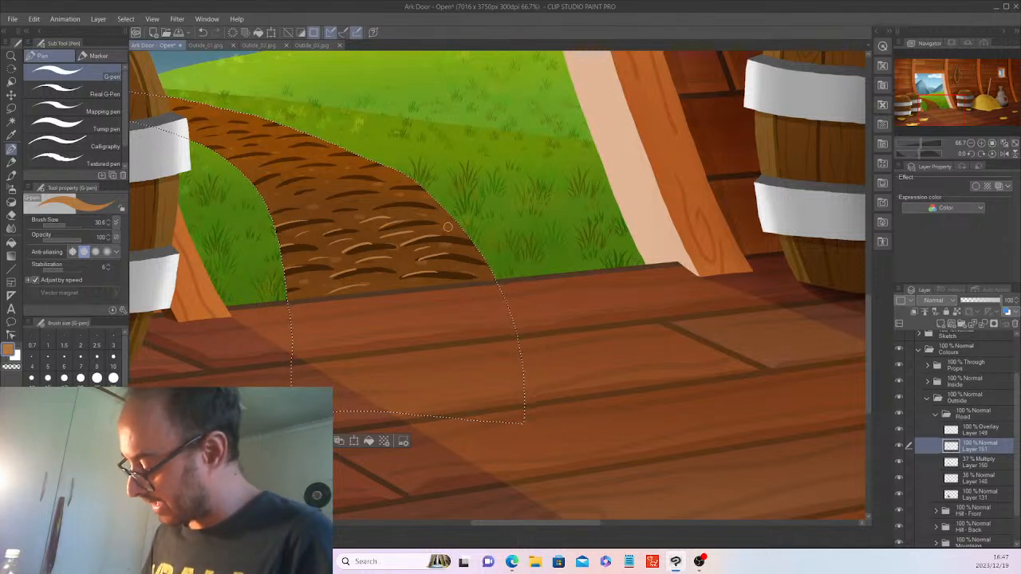
drag(375, 208, 417, 202)
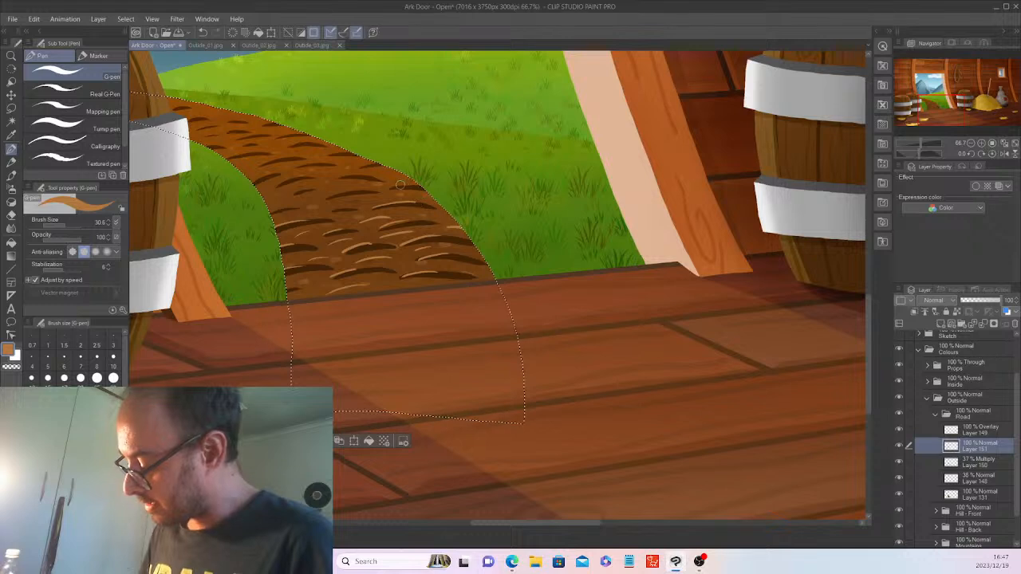
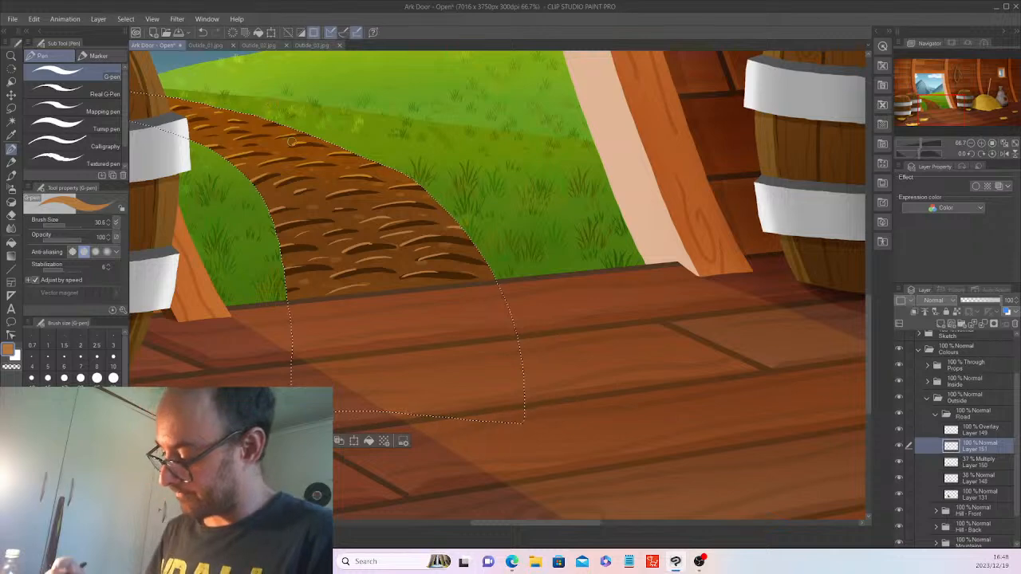
Lower Layer 151's opacity so the dark path strokes are faint, and deselect the path area.
scroll(294, 139, down, 3)
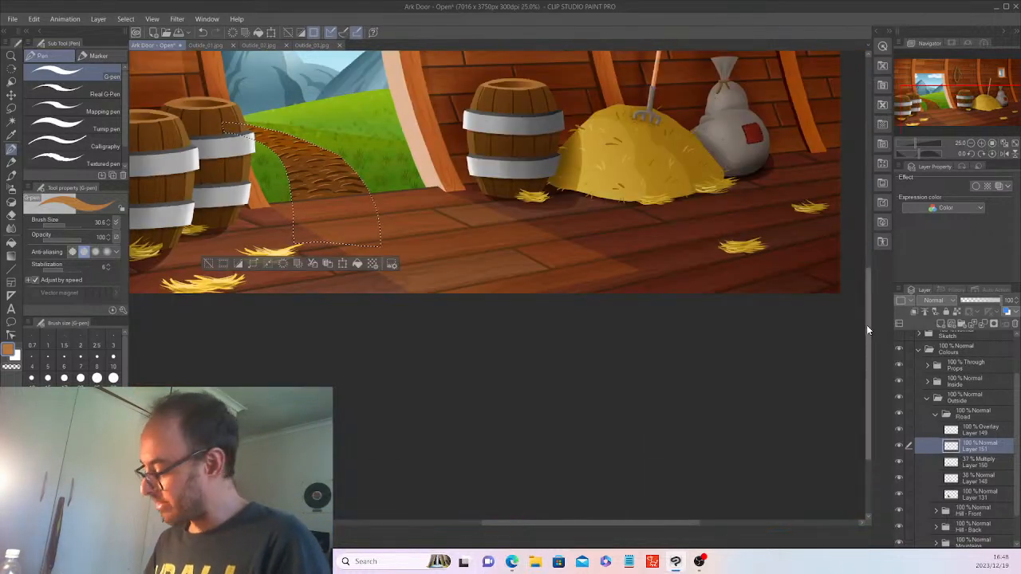
drag(867, 327, 871, 292)
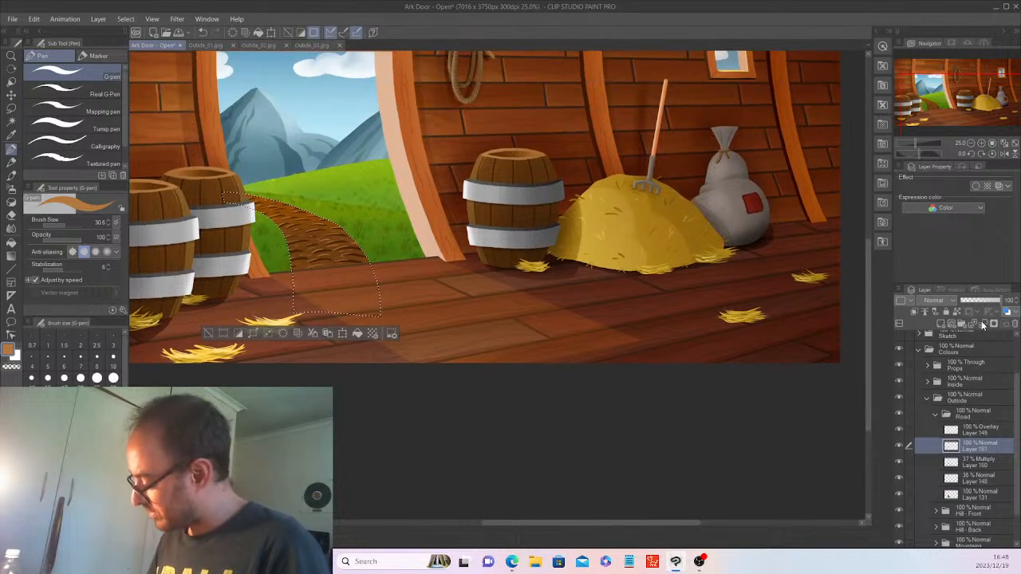
drag(996, 302, 961, 292)
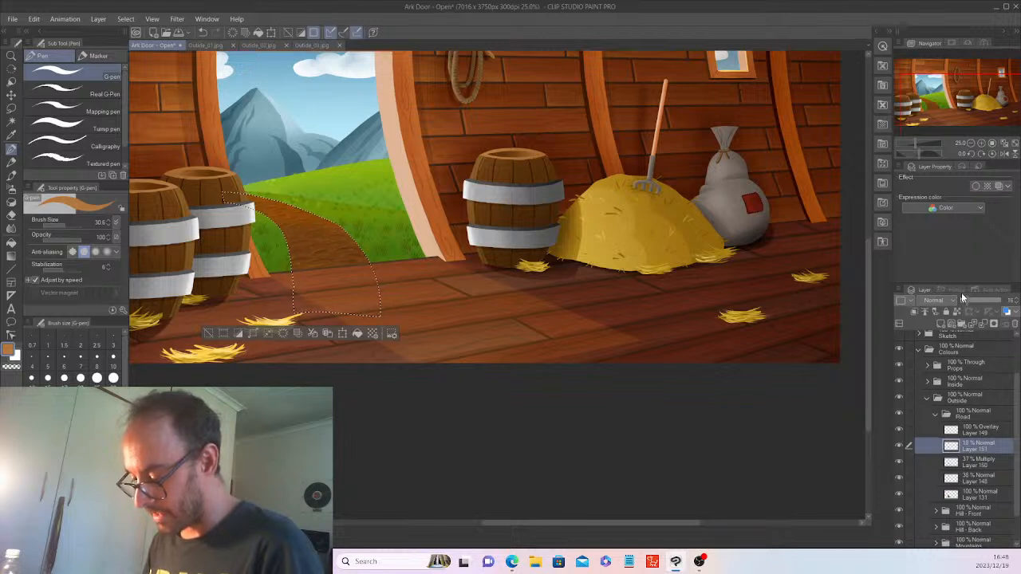
key(ctrl+d)
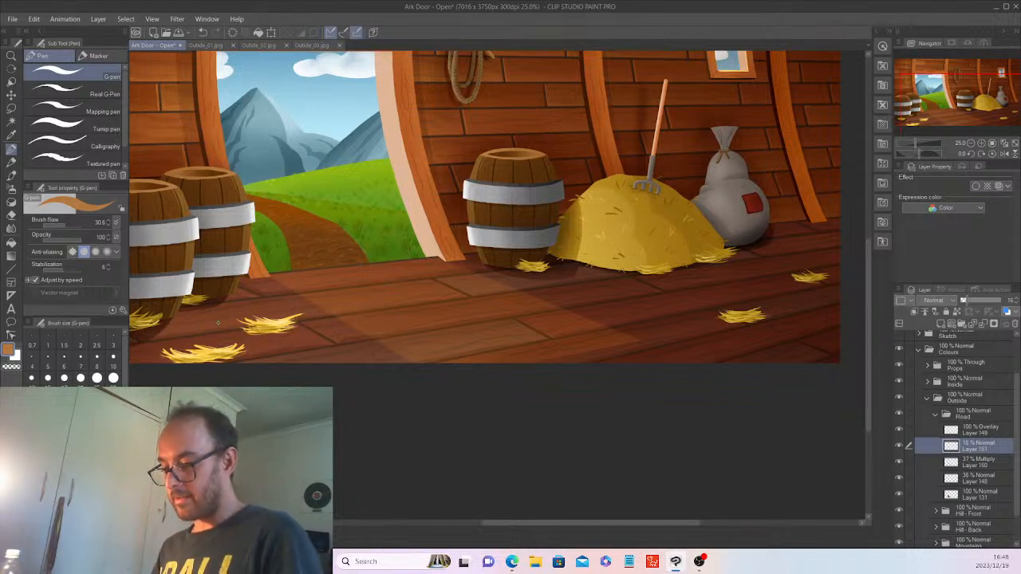
drag(608, 527, 588, 528)
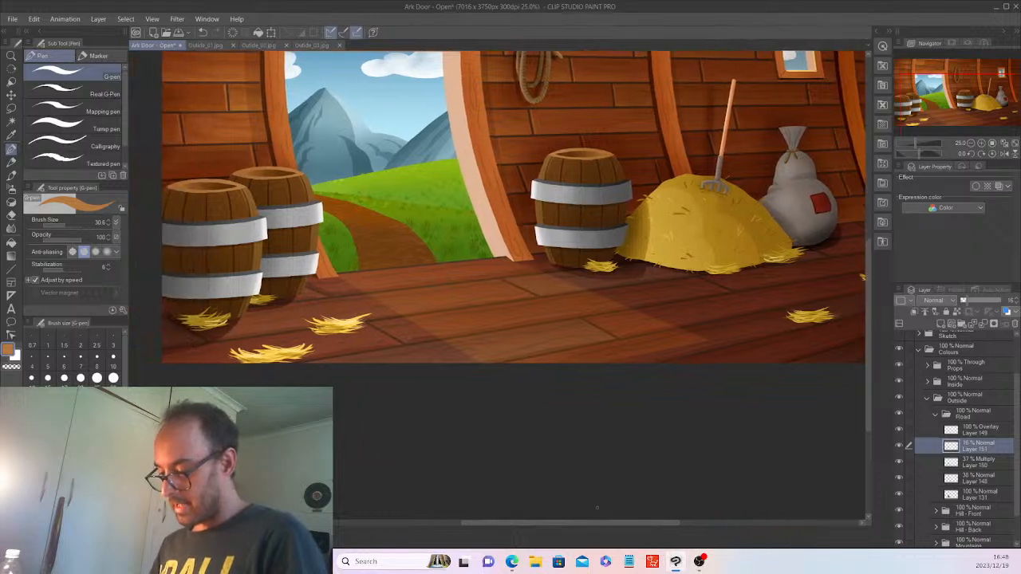
scroll(597, 507, up, 2)
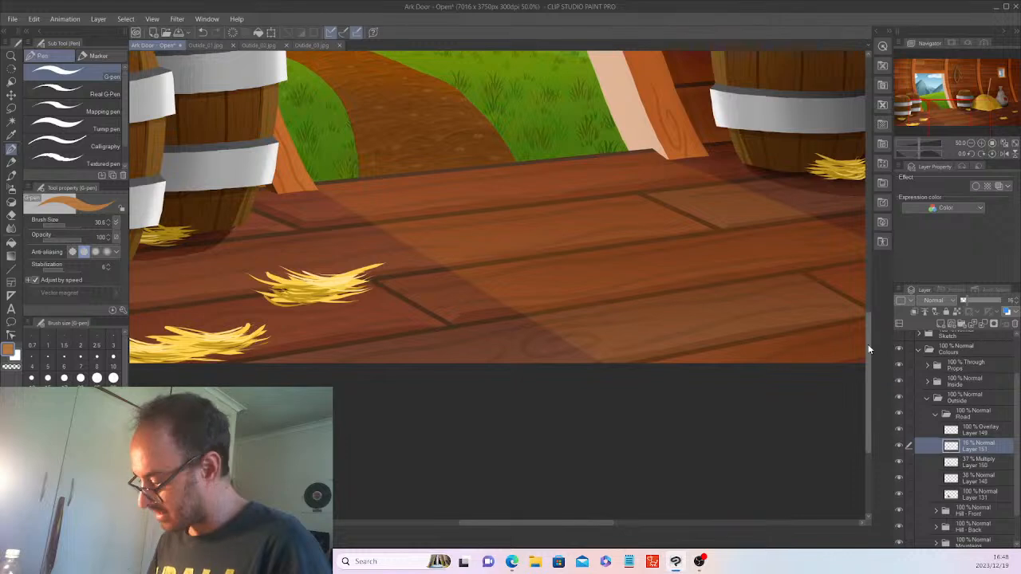
drag(867, 344, 867, 303)
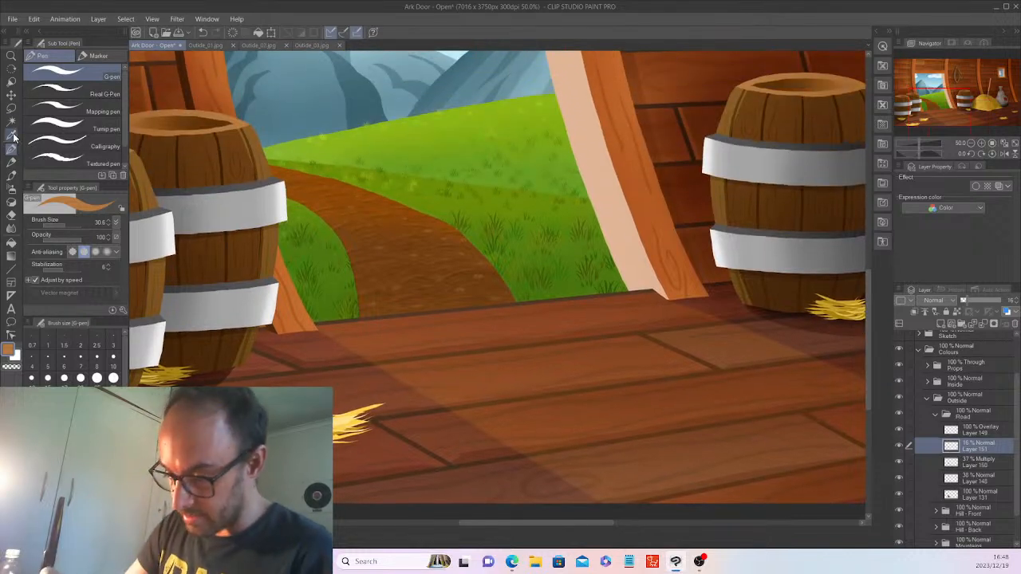
Sample the hillside grass green, add a raster layer above the collapsed Road folder, and pick Decoration brushes.
key(i)
click(327, 223)
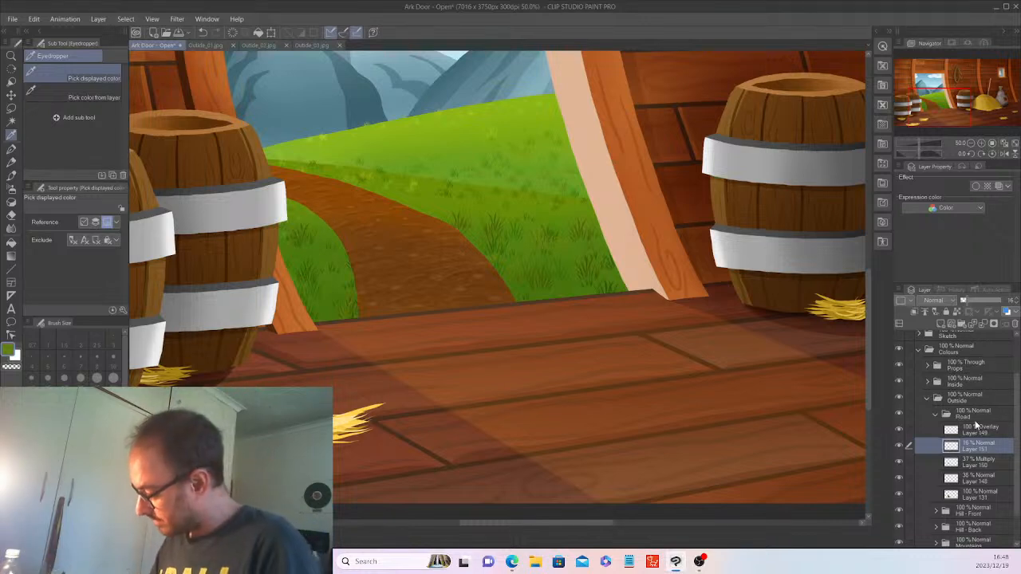
click(936, 414)
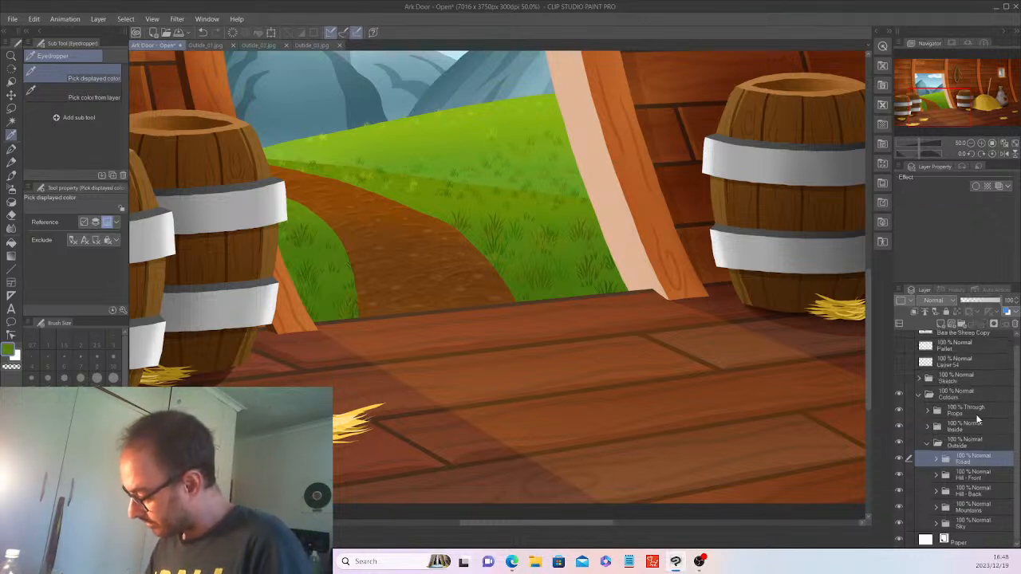
click(950, 319)
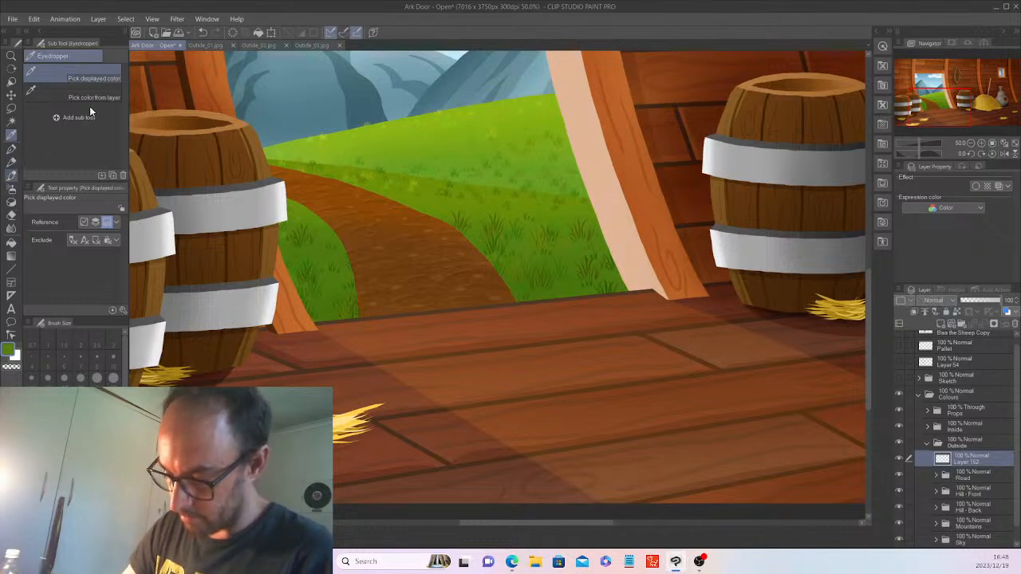
key(b)
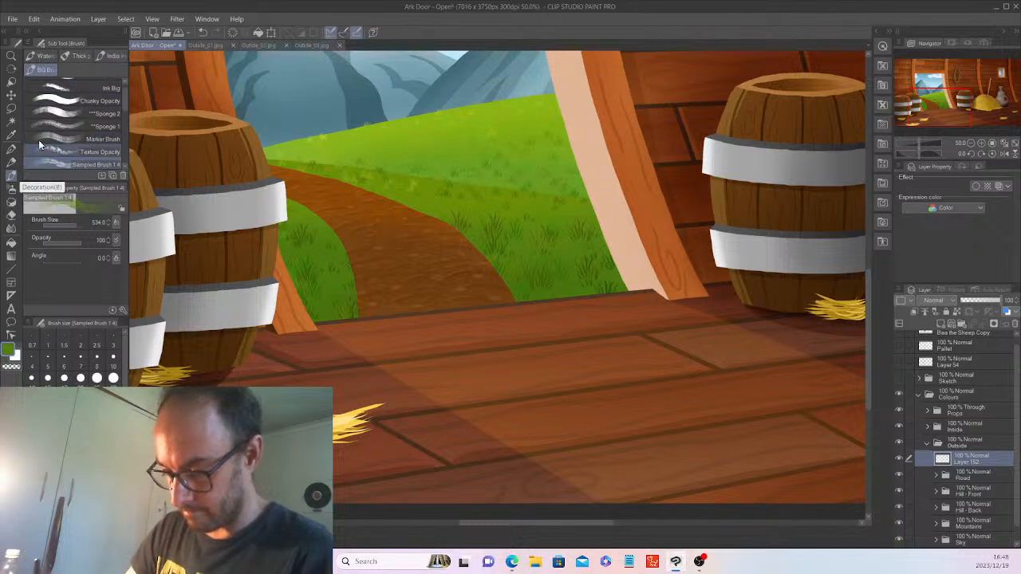
click(15, 199)
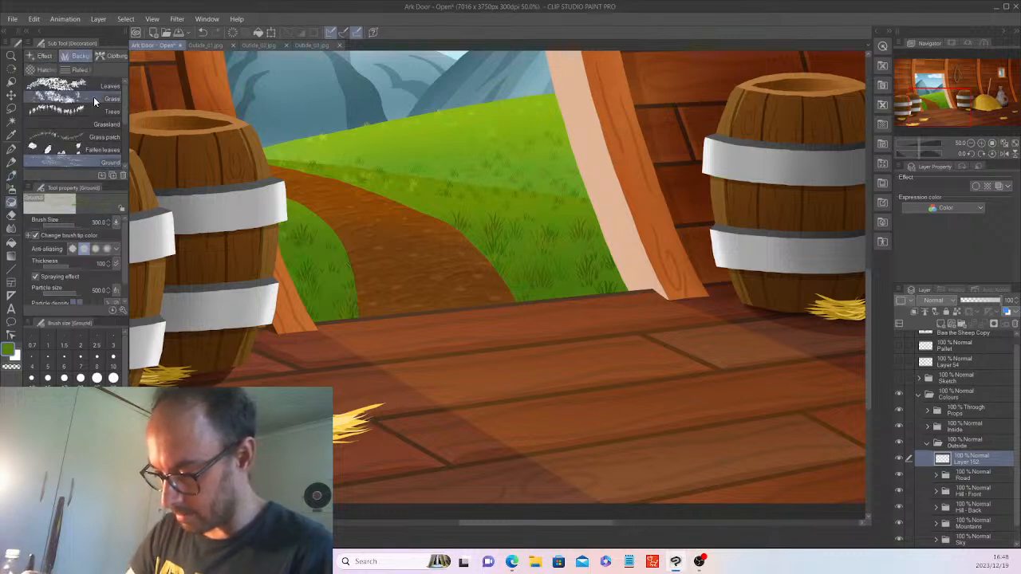
Test and undo Grass patch stamps on the hillside, then choose dark green and the Grassland brush.
click(112, 137)
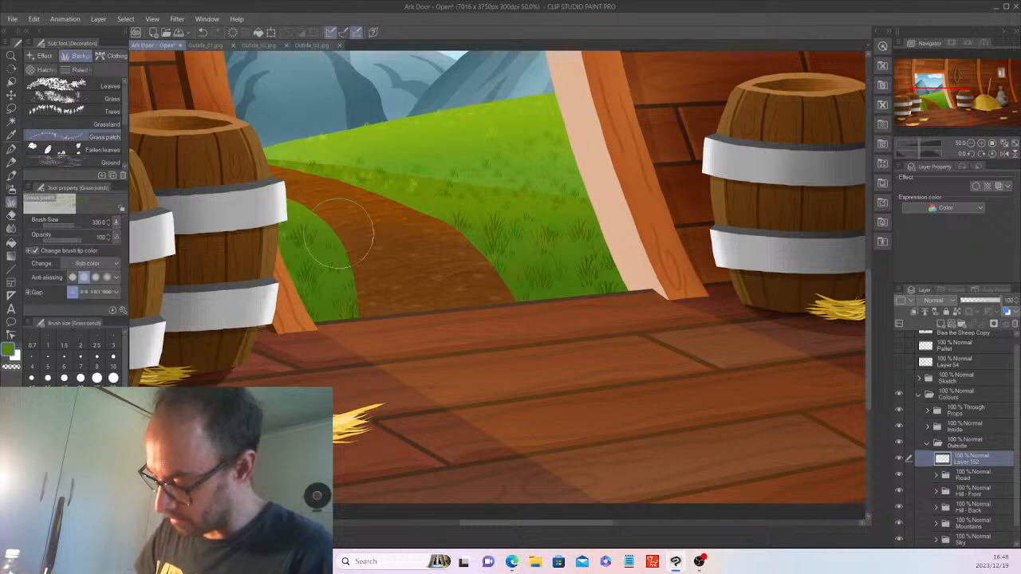
drag(318, 244, 337, 262)
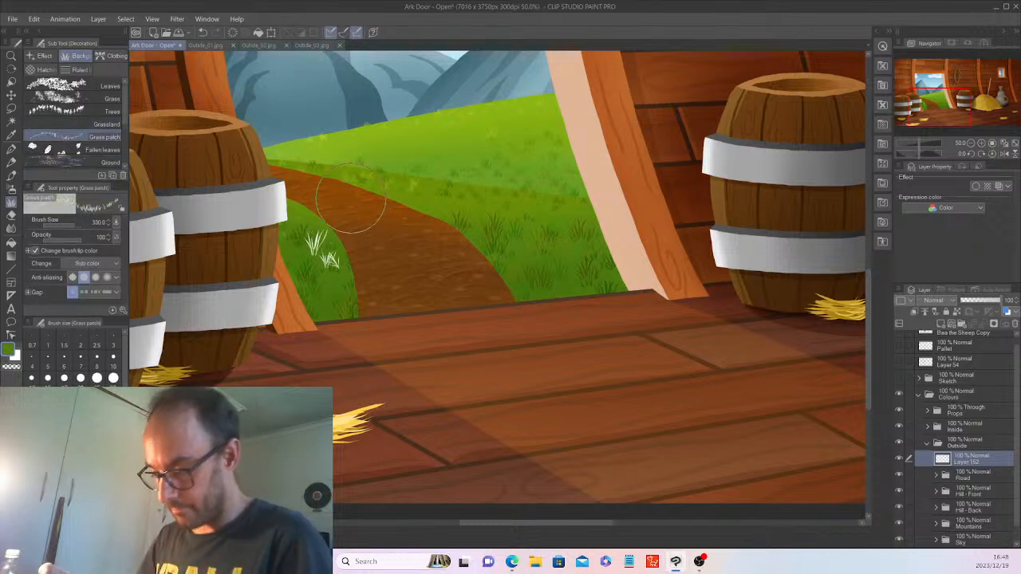
key(ctrl+z)
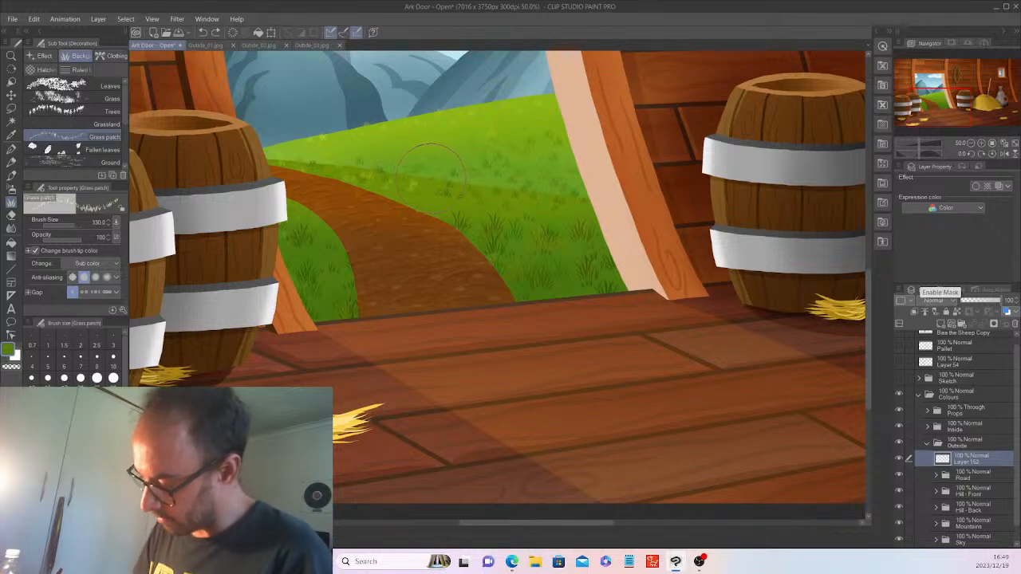
click(447, 181)
key(ctrl+z)
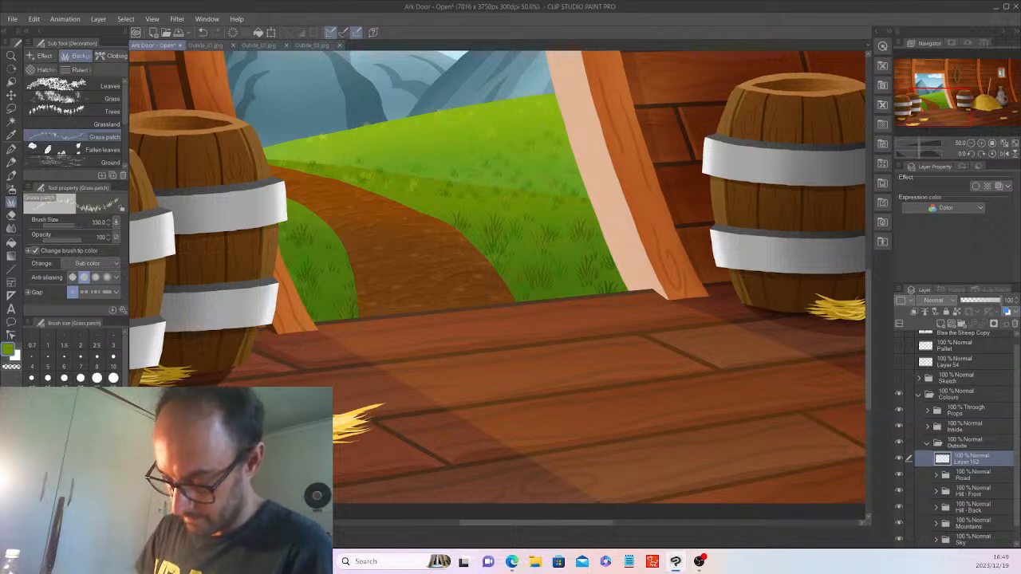
alt+click(493, 215)
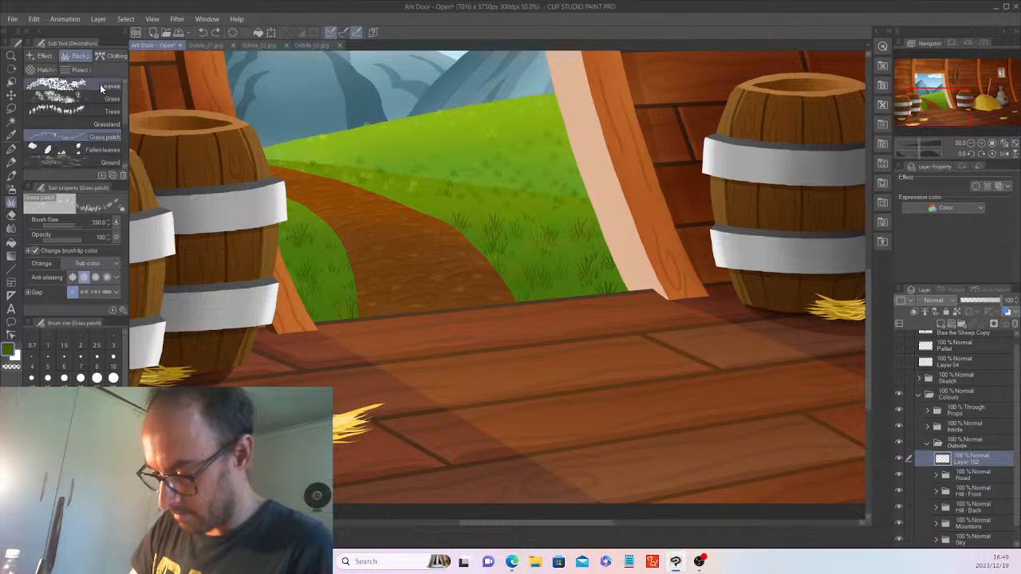
click(105, 125)
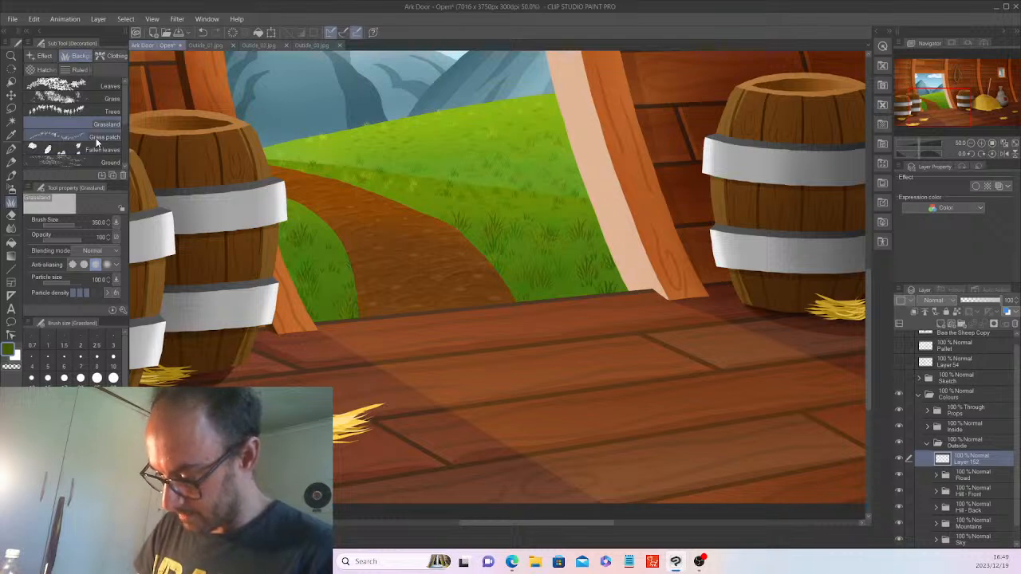
Choose the Grass decoration brush after trying Ground and Grassland, then sample a lighter hillside green.
click(81, 159)
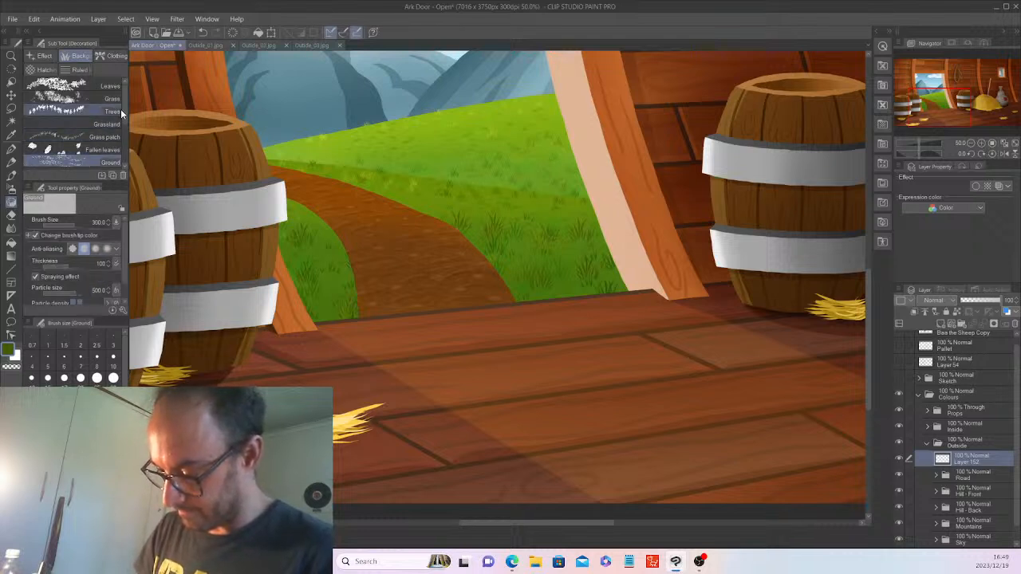
click(108, 124)
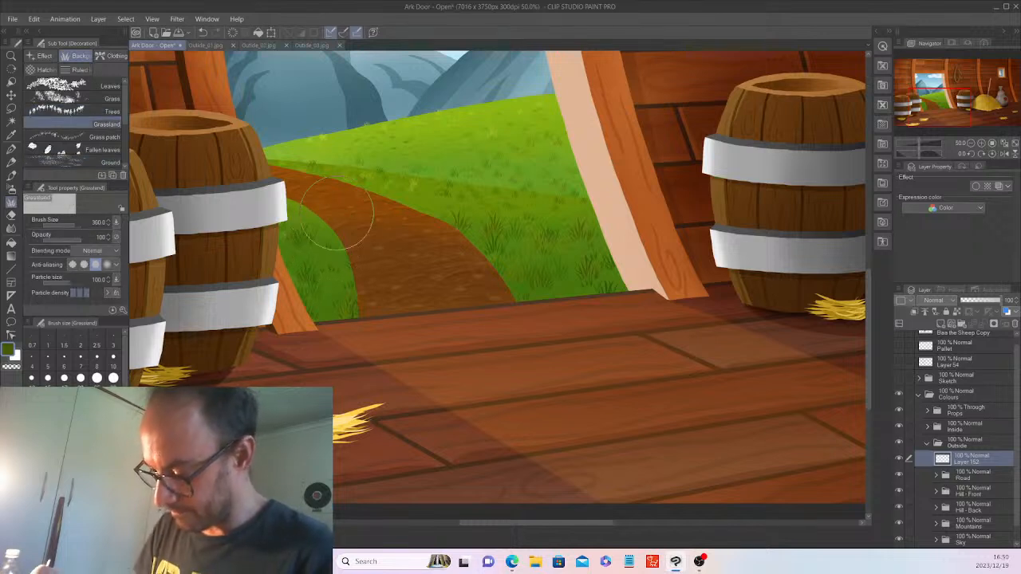
click(108, 98)
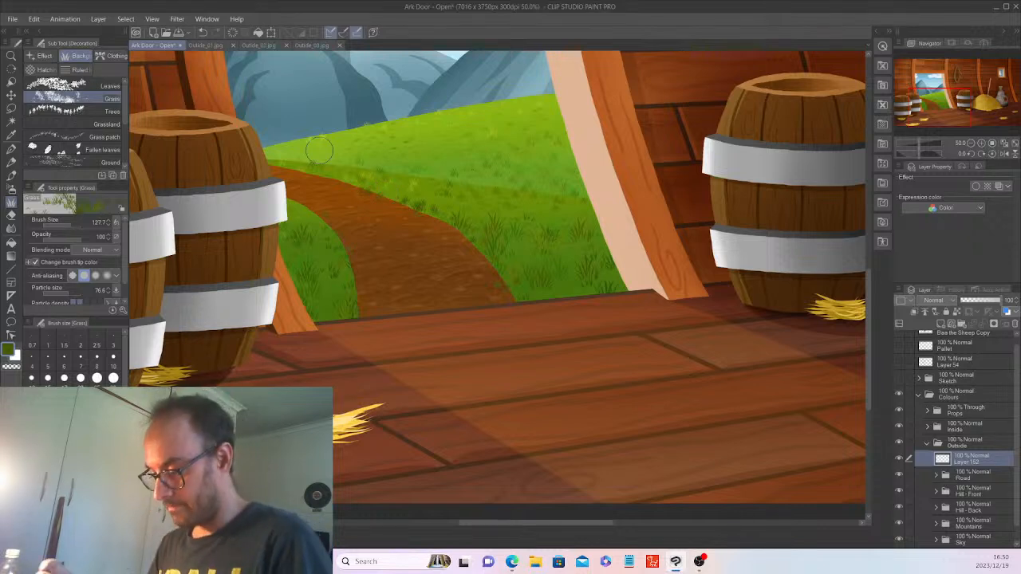
click(11, 121)
click(491, 185)
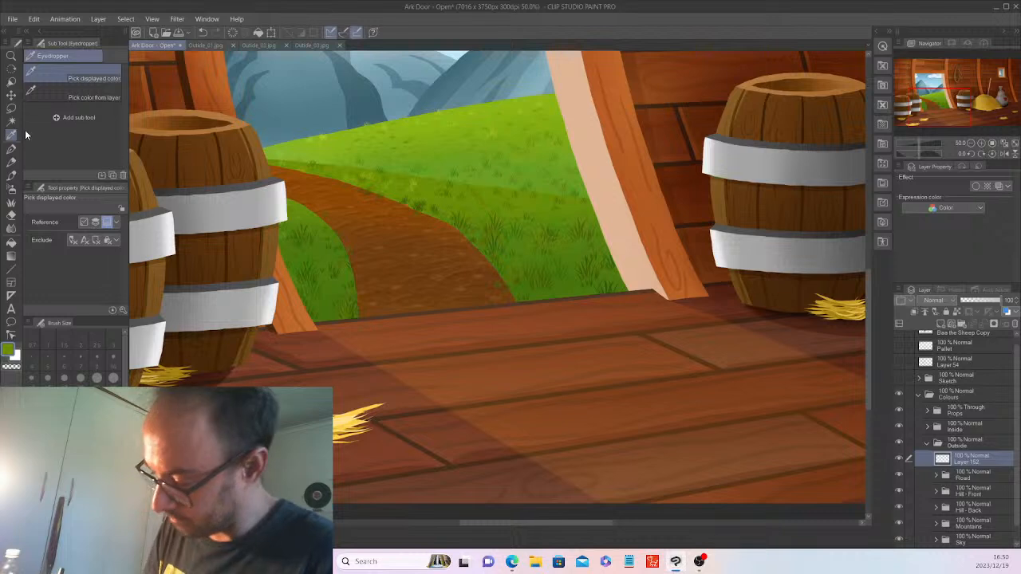
Return to the Grass decoration brush, expand the Hill - Back folder and select Layer 127.
click(11, 203)
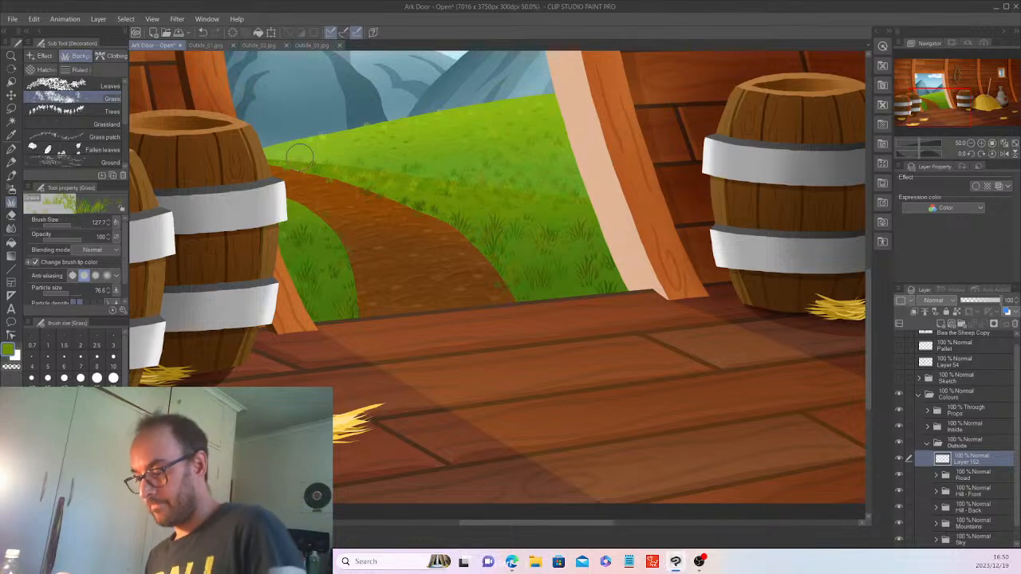
scroll(294, 154, down, 1)
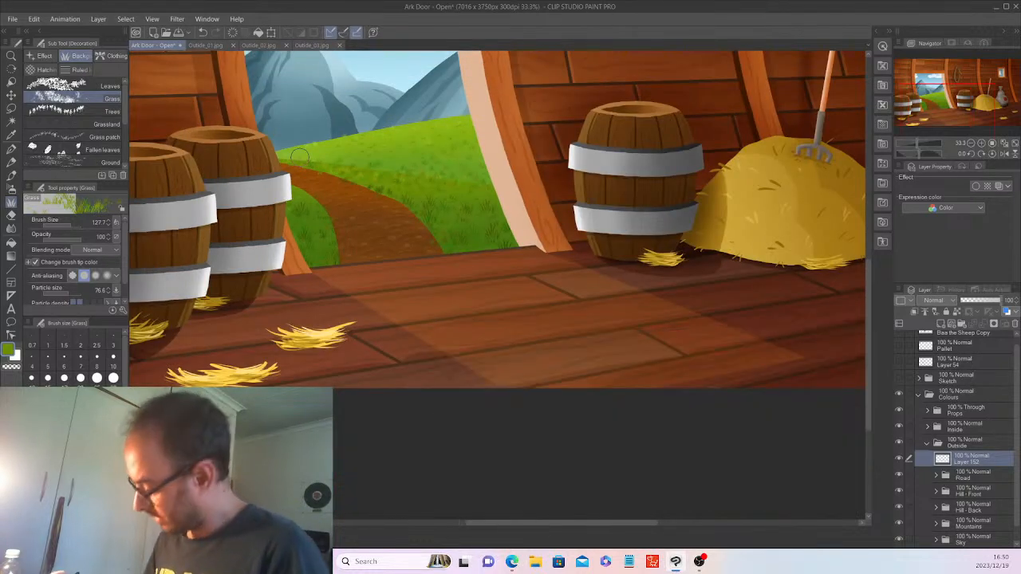
scroll(969, 518, down, 1)
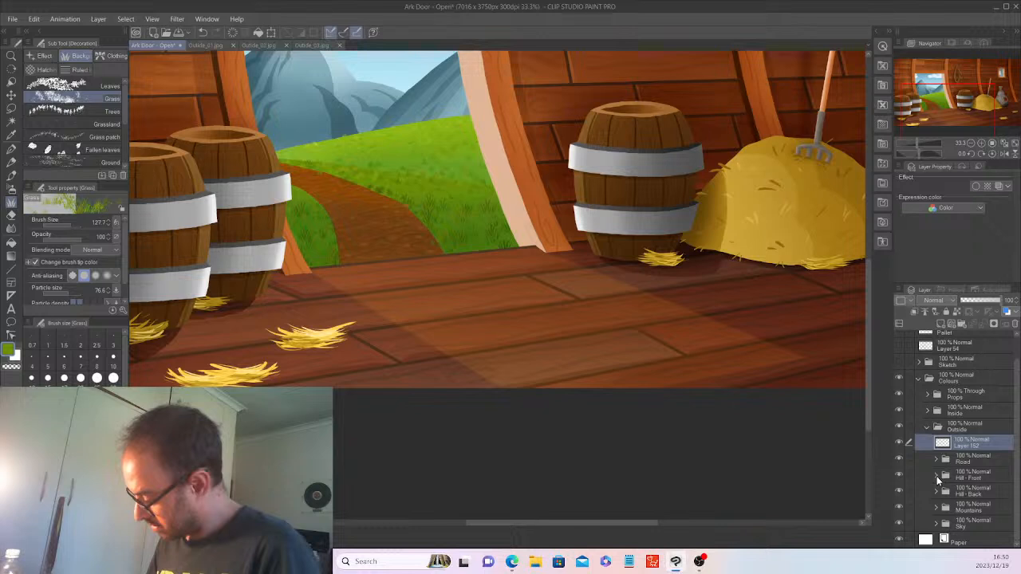
click(936, 491)
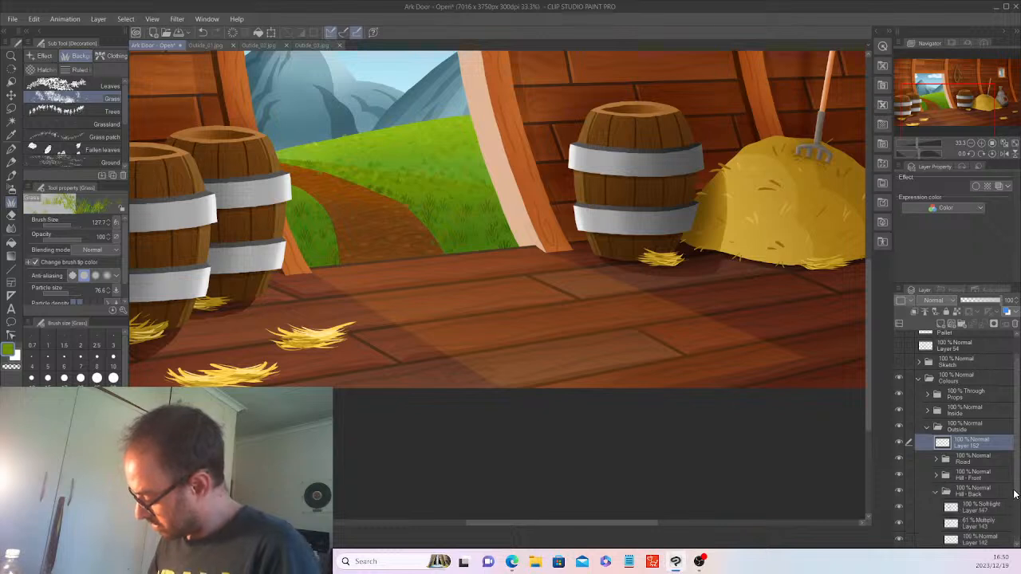
scroll(1014, 495, down, 2)
click(977, 523)
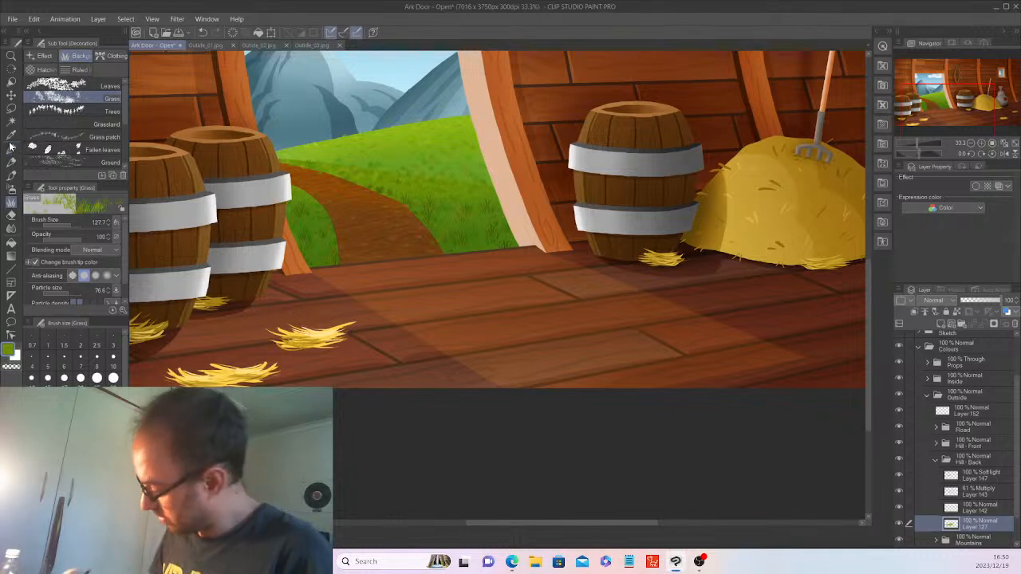
Auto-select the green back hill area on Layer 127 in the Hill - Back folder.
click(934, 466)
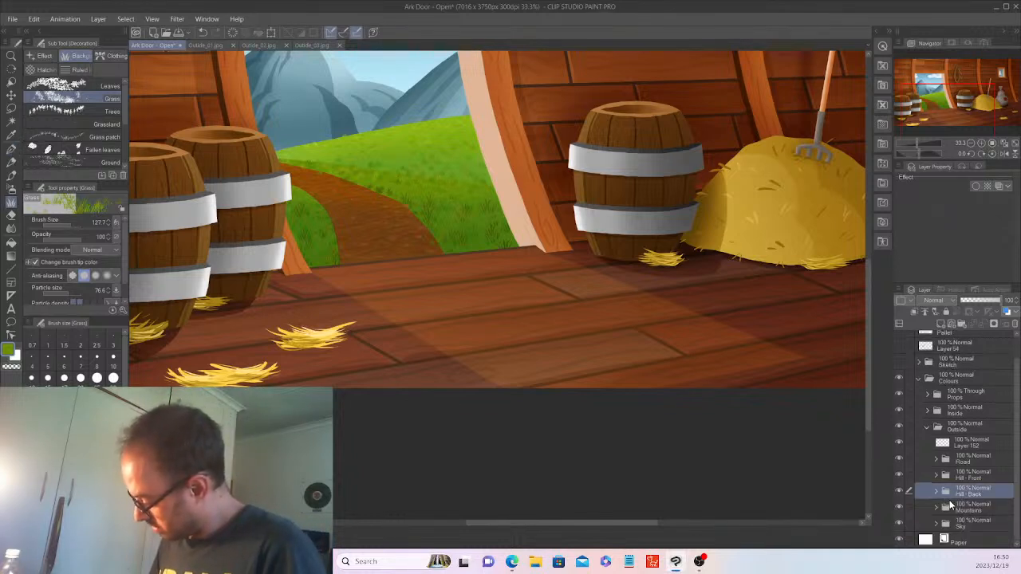
click(936, 493)
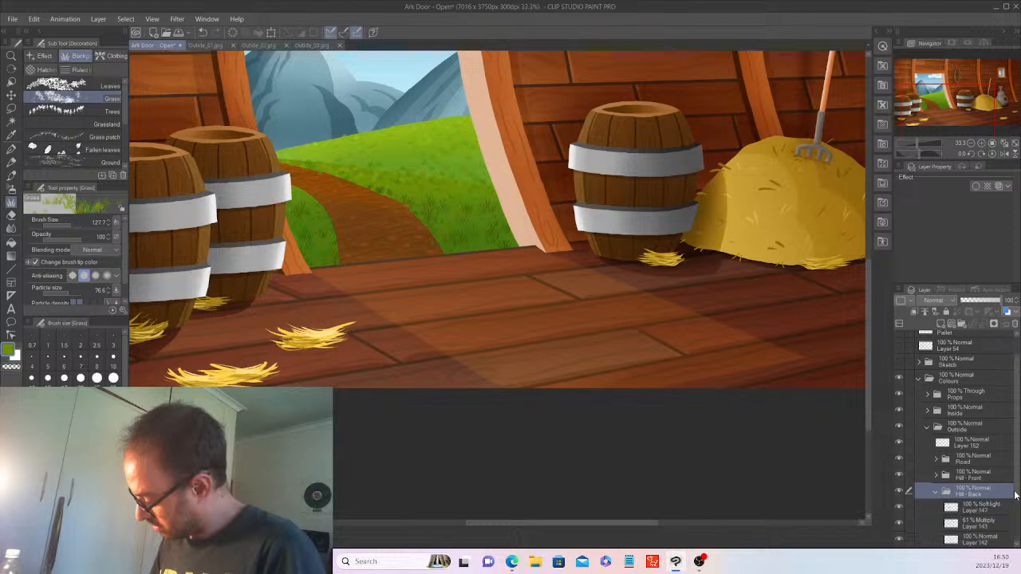
scroll(1012, 495, down, 2)
click(992, 518)
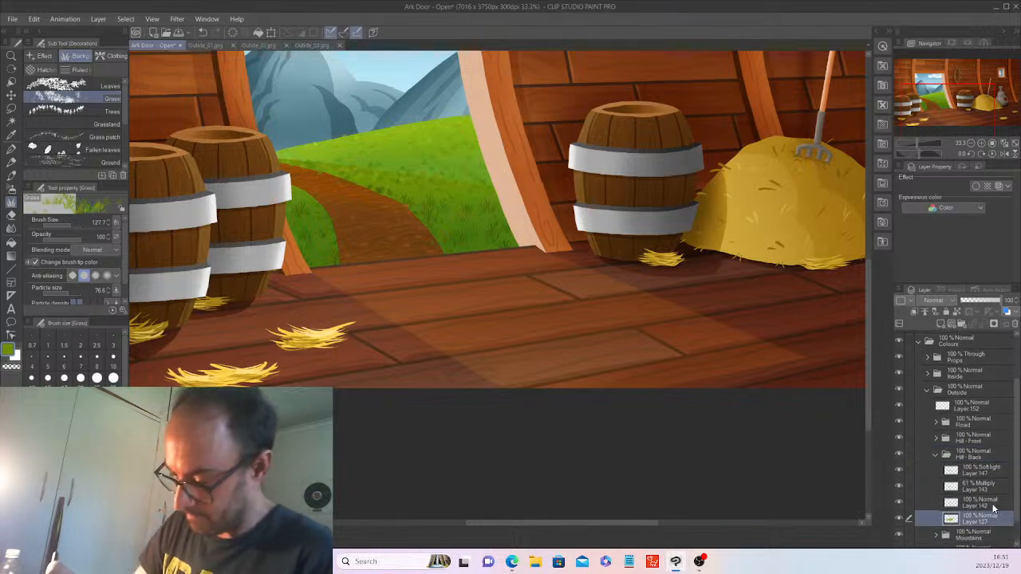
click(11, 121)
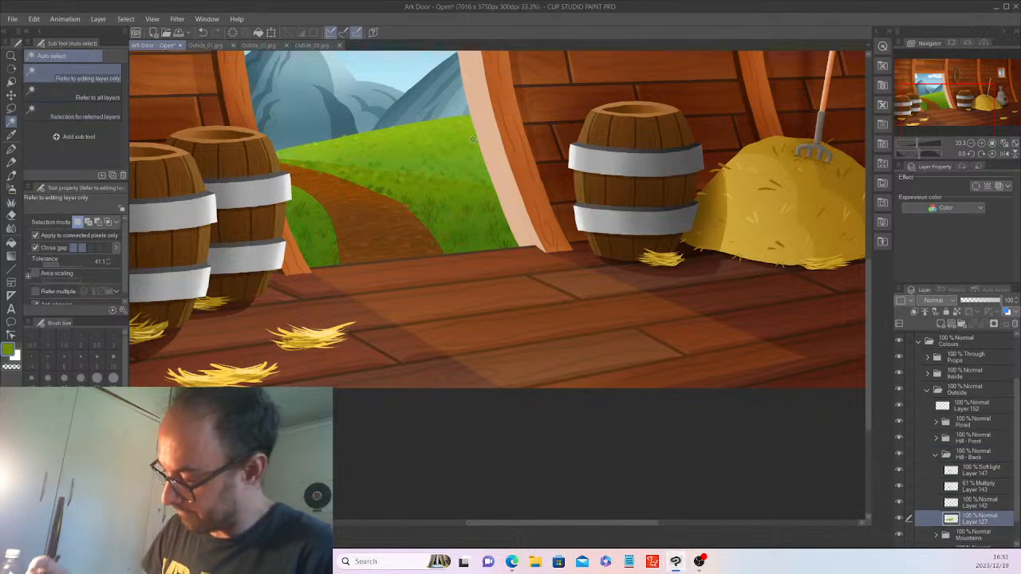
click(465, 183)
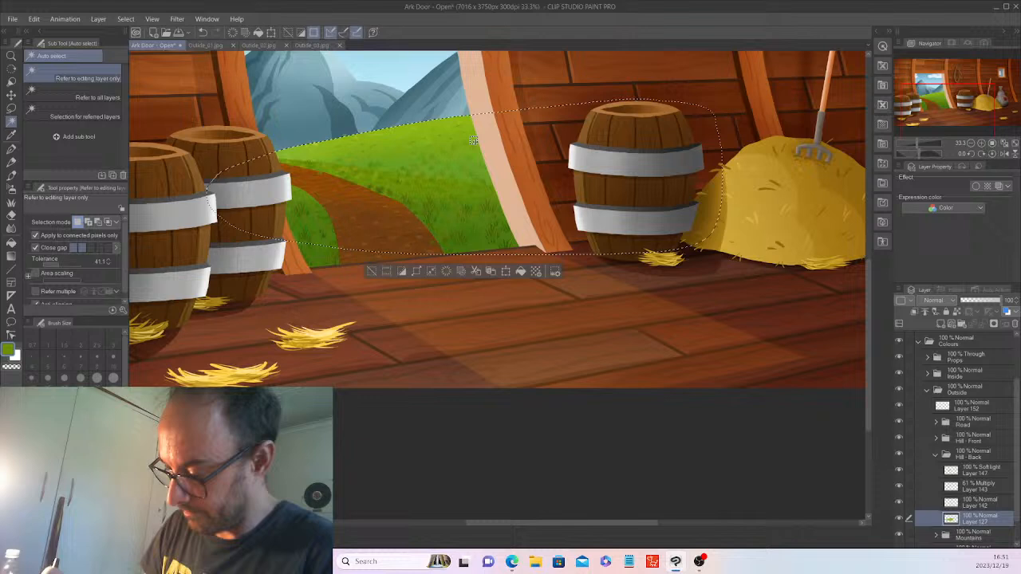
Darken the selected hill with the Soft airbrush on the 61% Multiply Layer 143.
click(11, 214)
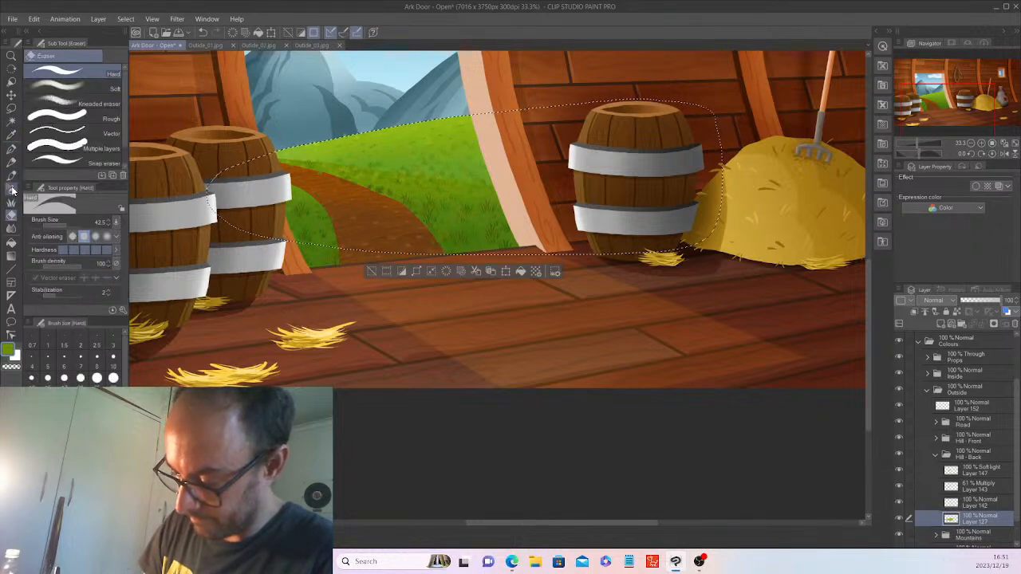
click(11, 188)
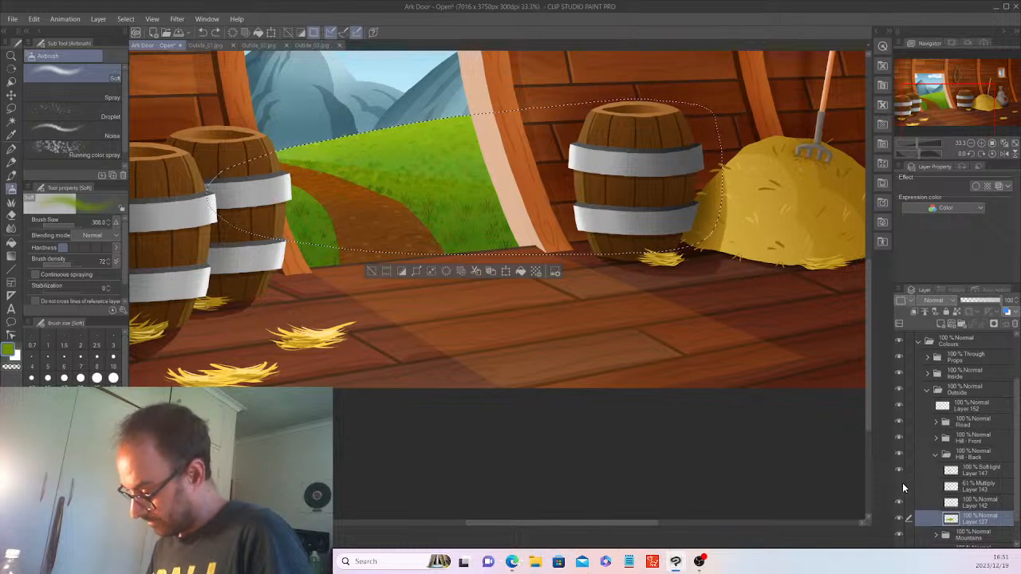
click(982, 488)
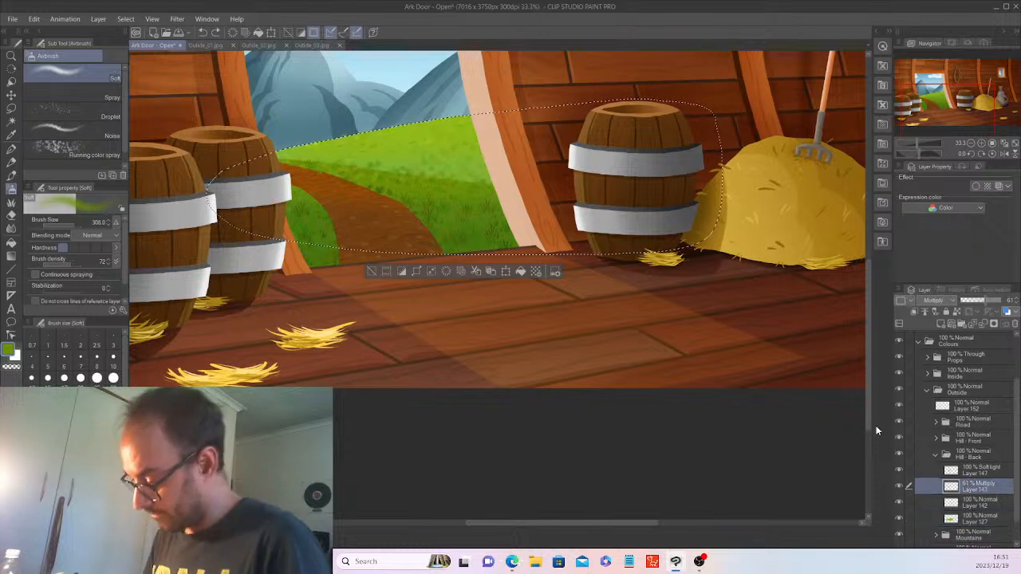
mouse_move(467, 180)
mouse_down()
mouse_move(435, 193)
mouse_move(543, 182)
mouse_move(495, 183)
mouse_move(527, 181)
mouse_up()
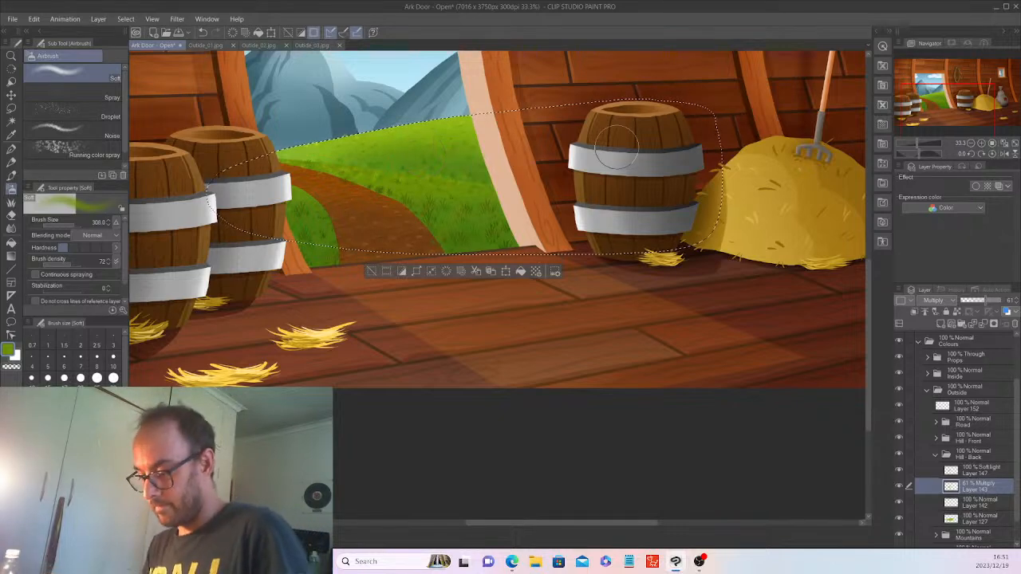
Deselect the back hill, zoom out to review the whole scene, and switch to the G-pen.
click(372, 273)
scroll(380, 262, down, 3)
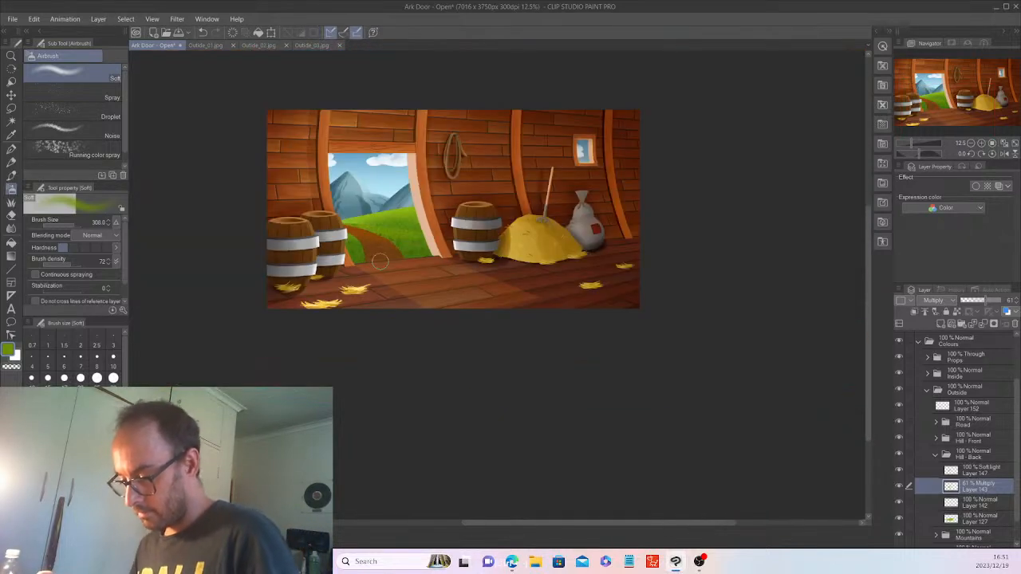
scroll(620, 486, up, 3)
scroll(619, 487, up, 1)
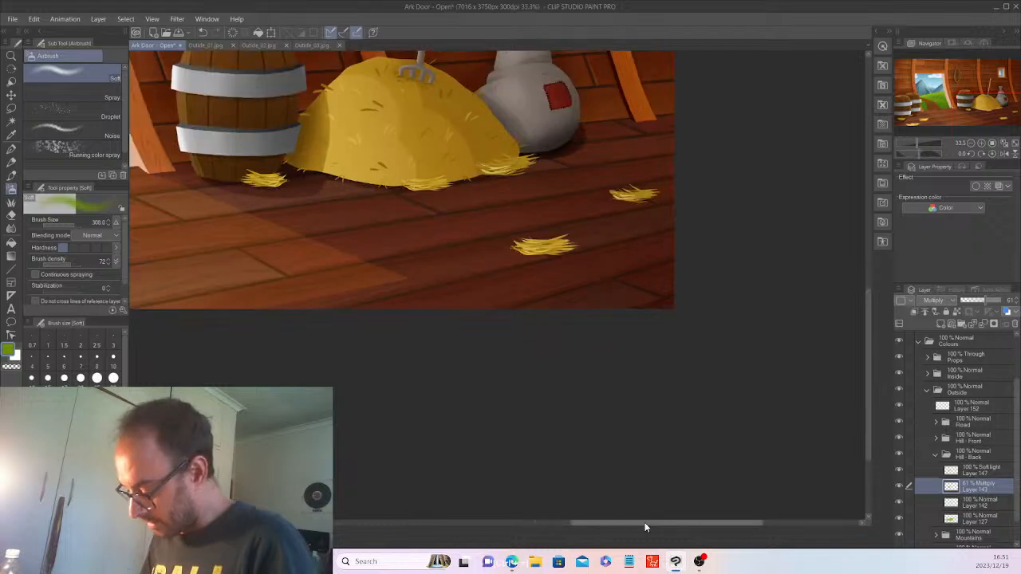
drag(645, 524, 546, 525)
drag(868, 354, 868, 307)
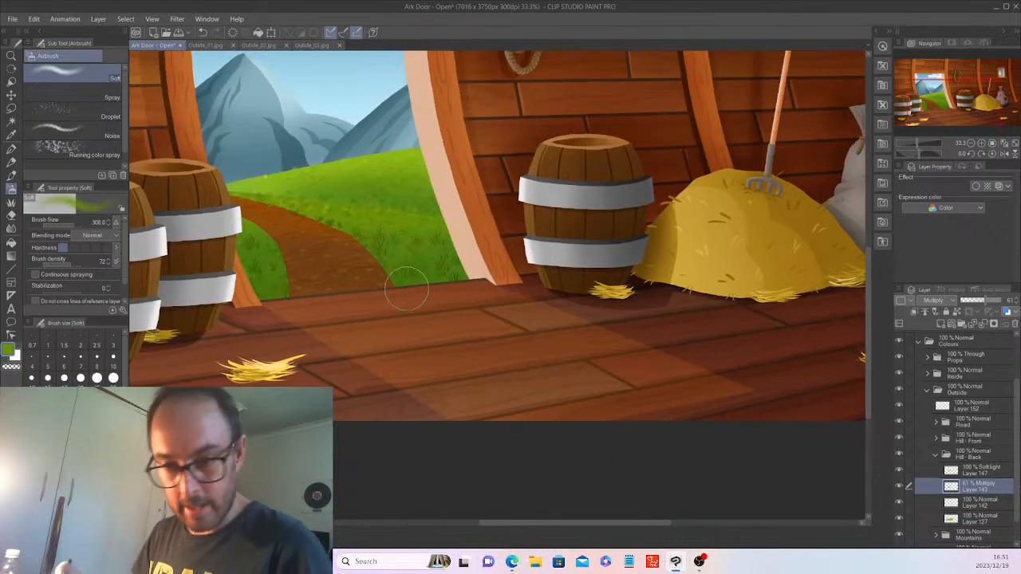
click(12, 152)
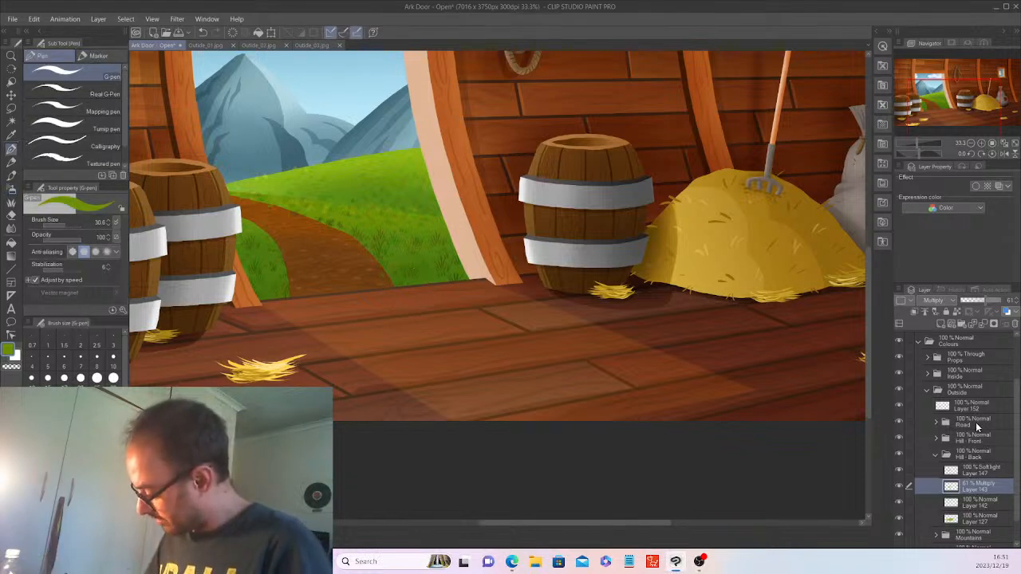
Select Layer 152 in the Outside folder, zoom to 50%, and set a dark green for the G-pen.
click(976, 408)
key(ctrl+plus)
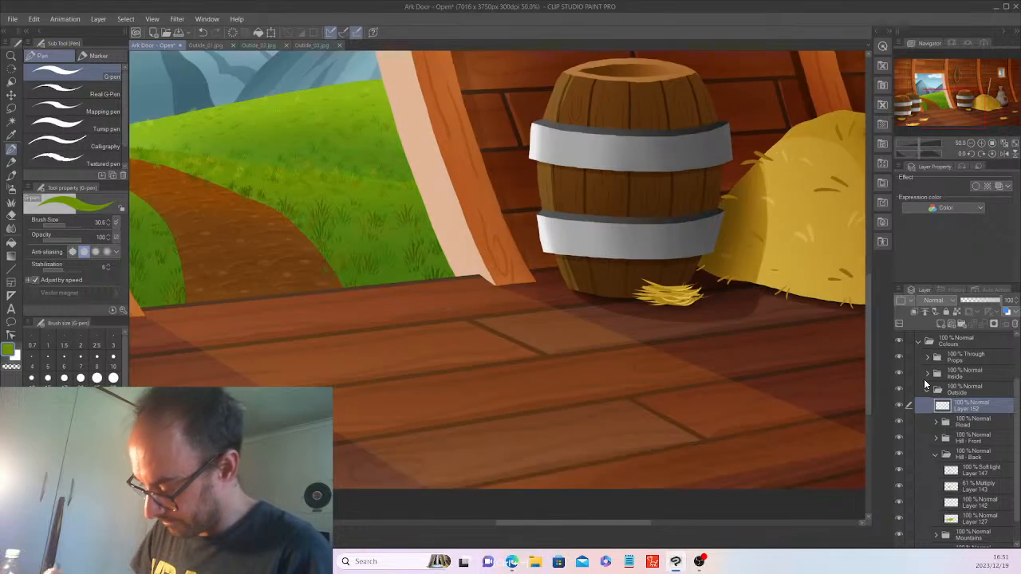
drag(605, 522, 566, 522)
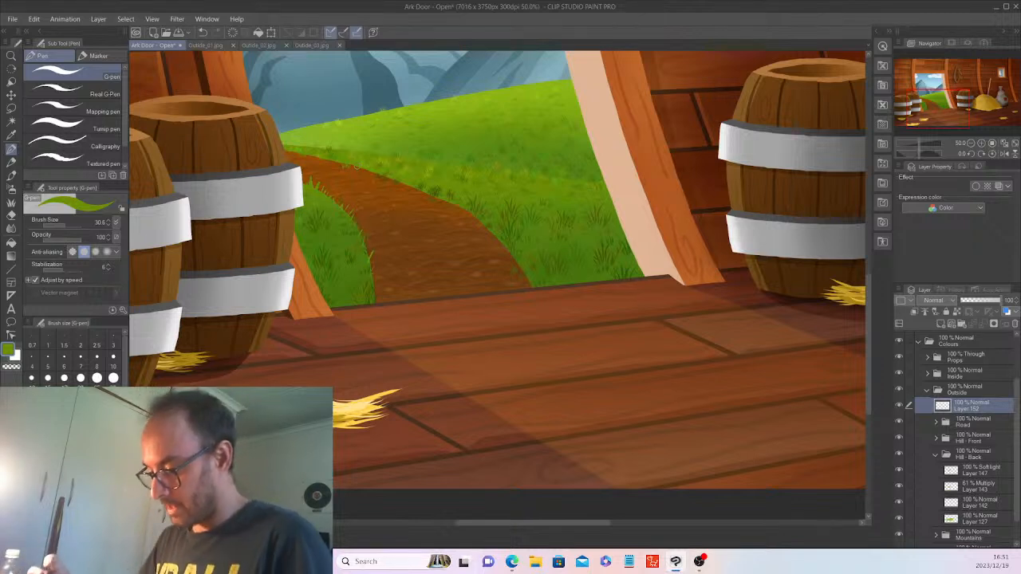
alt+click(356, 248)
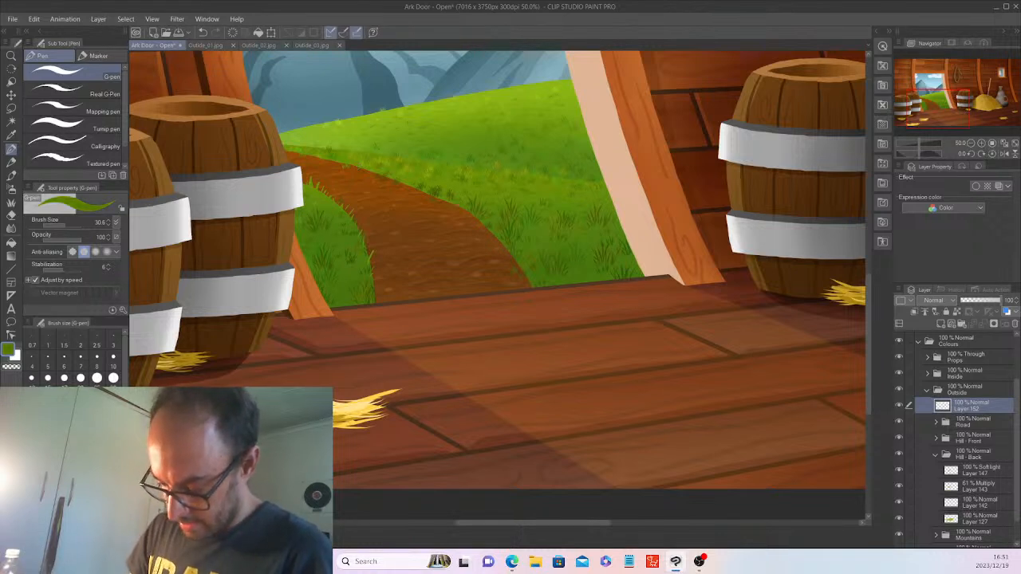
alt+click(351, 254)
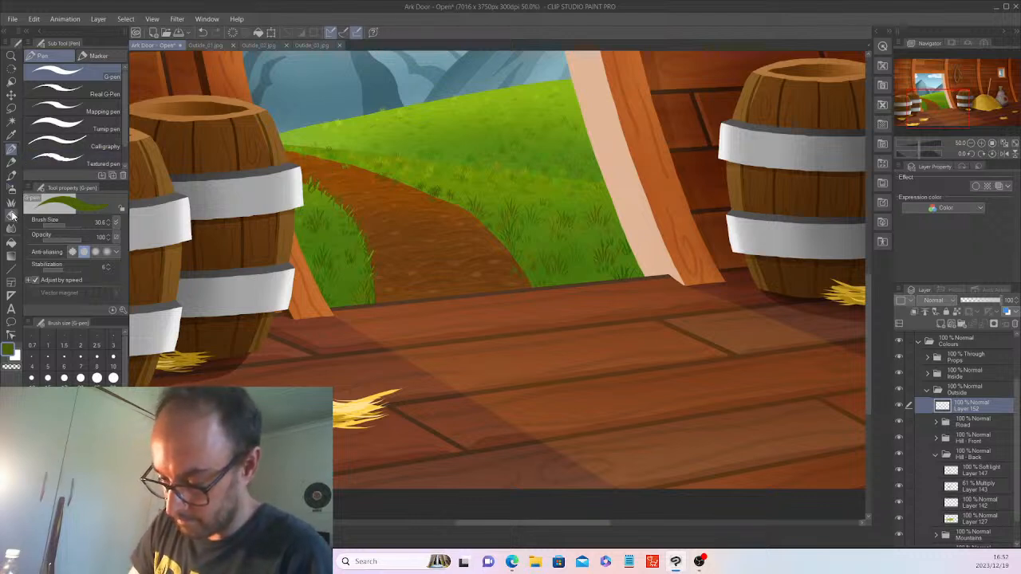
key(e)
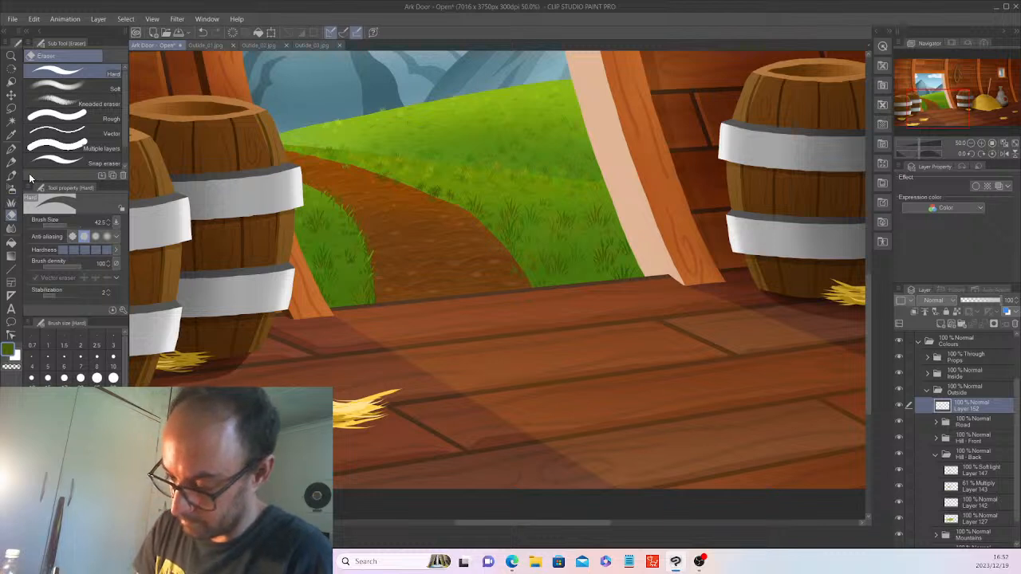
click(12, 149)
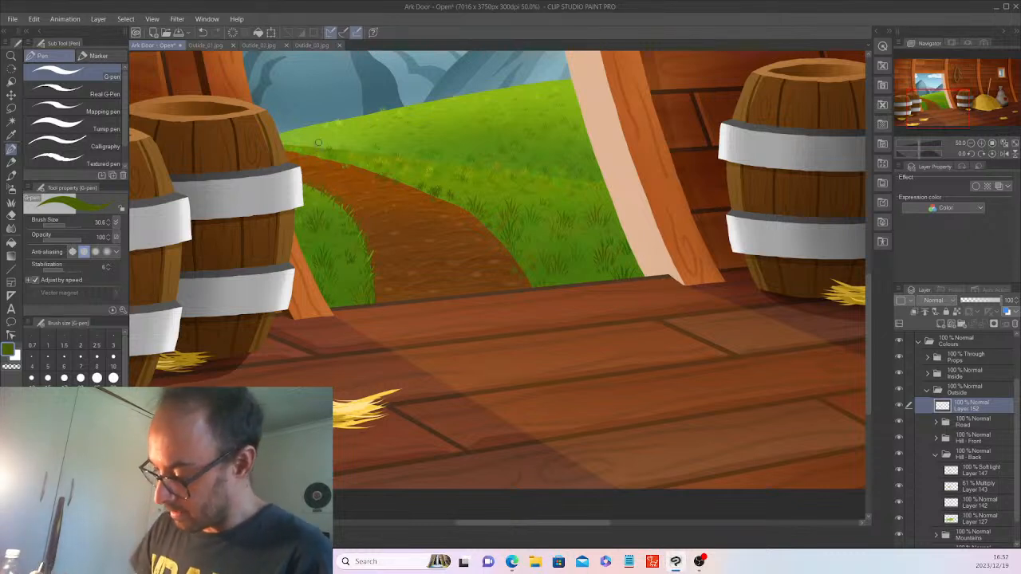
Sample the light yellow-green of the hill grass and return to the G-pen.
click(11, 135)
click(347, 151)
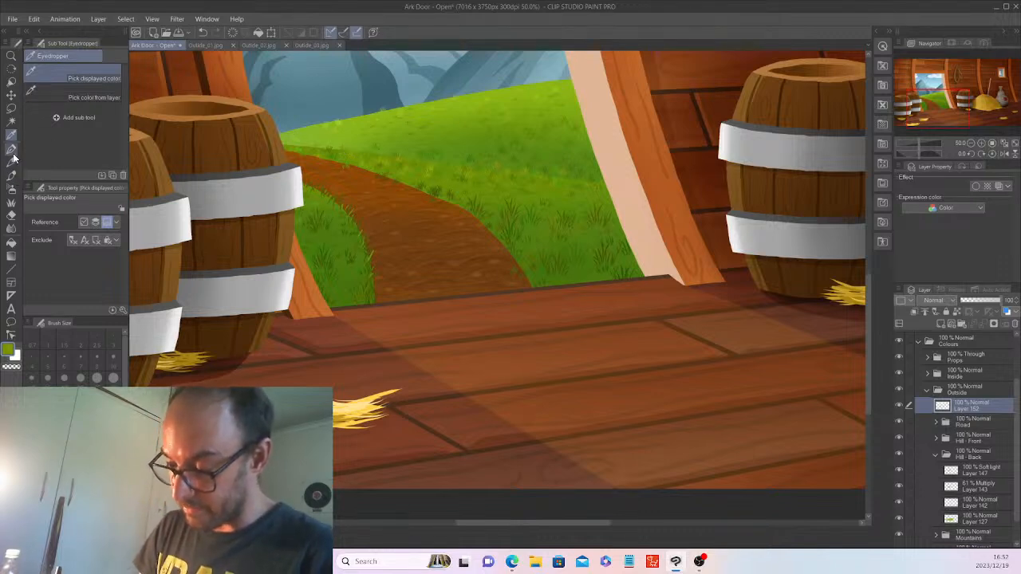
click(12, 148)
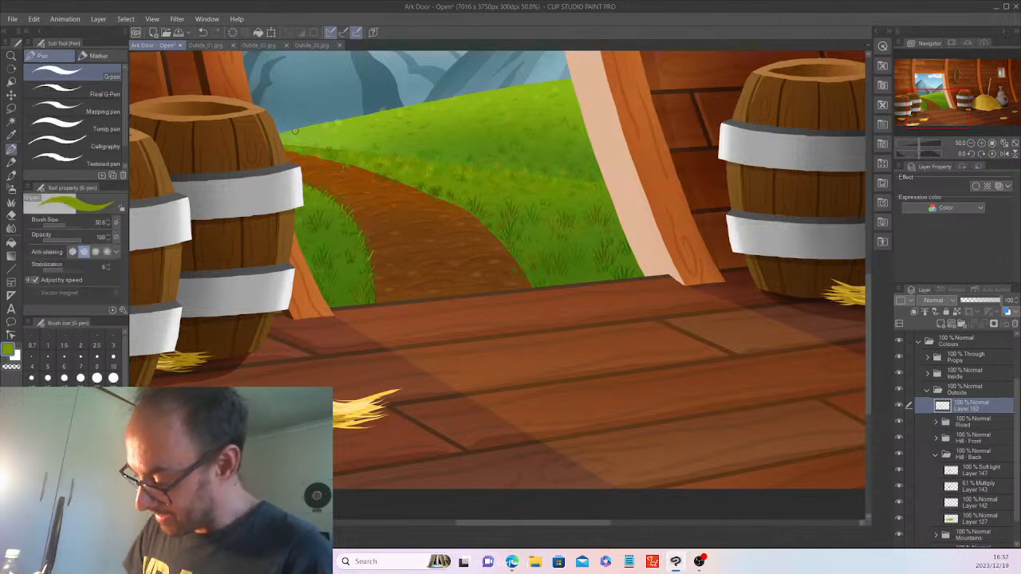
Zoom and pan around to review the scene, then select the Grass decoration brush.
scroll(294, 131, up, 1)
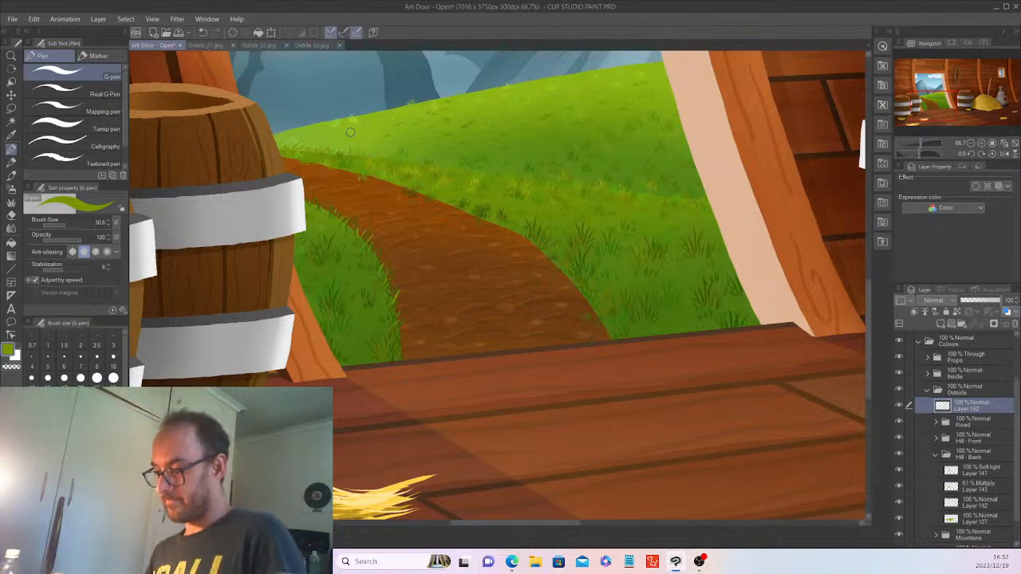
scroll(349, 132, down, 1)
scroll(349, 132, down, 3)
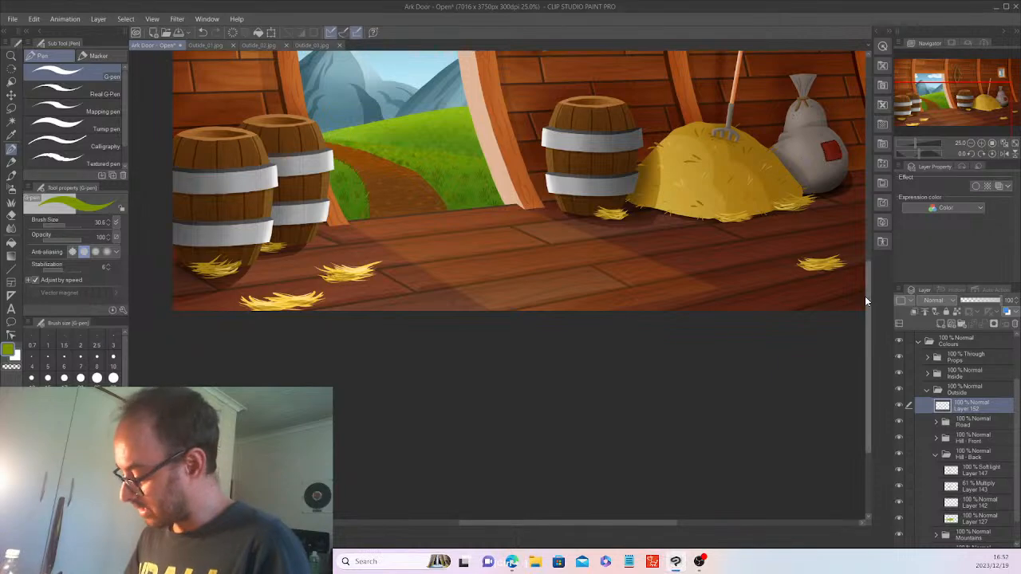
drag(867, 282, 862, 231)
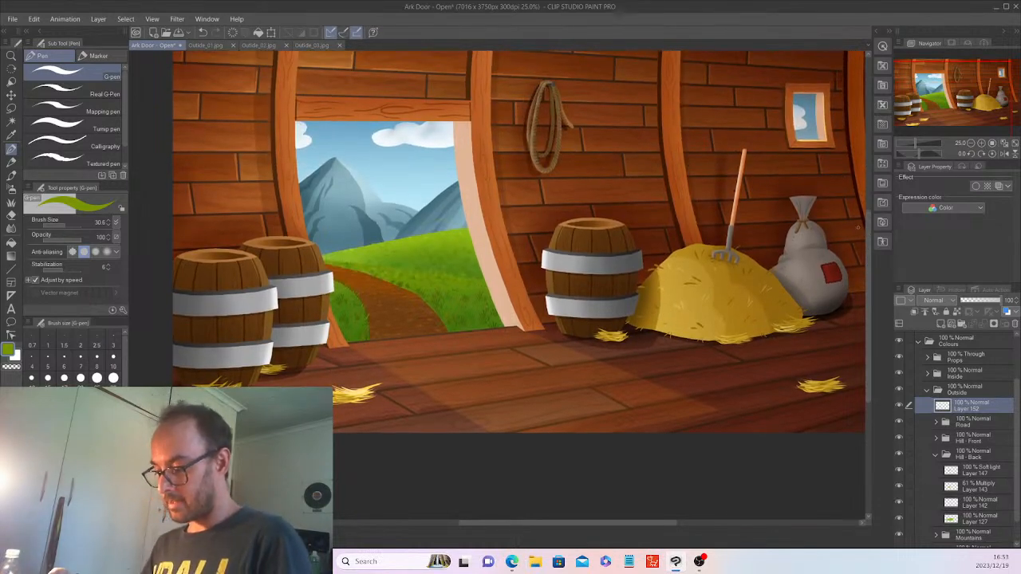
scroll(858, 228, up, 2)
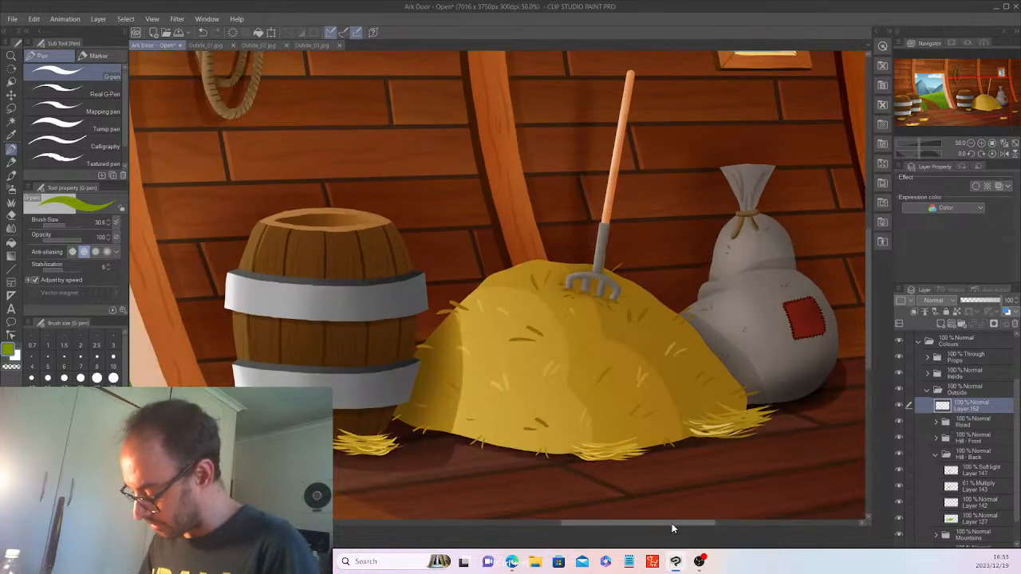
drag(672, 523, 575, 524)
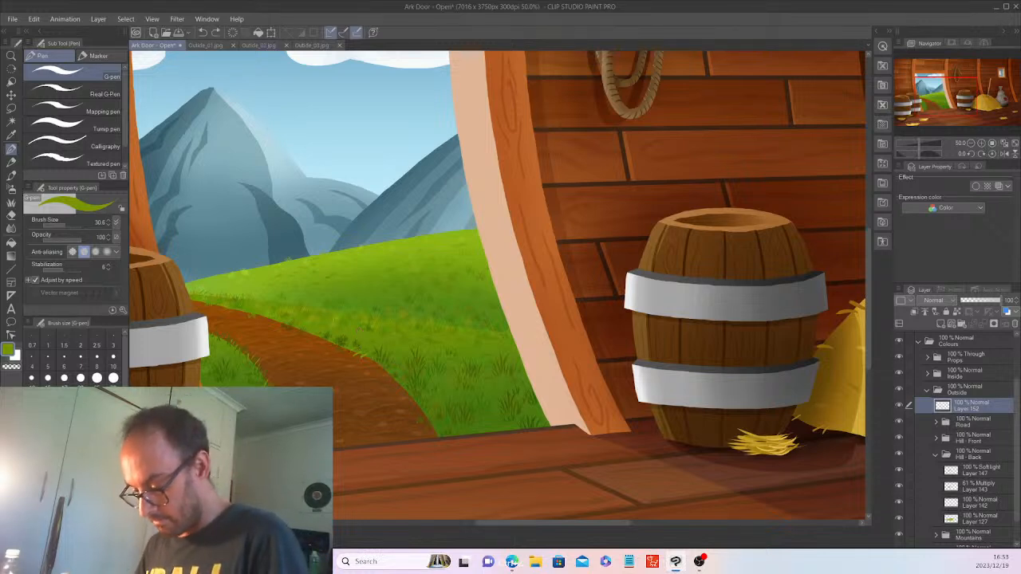
click(12, 136)
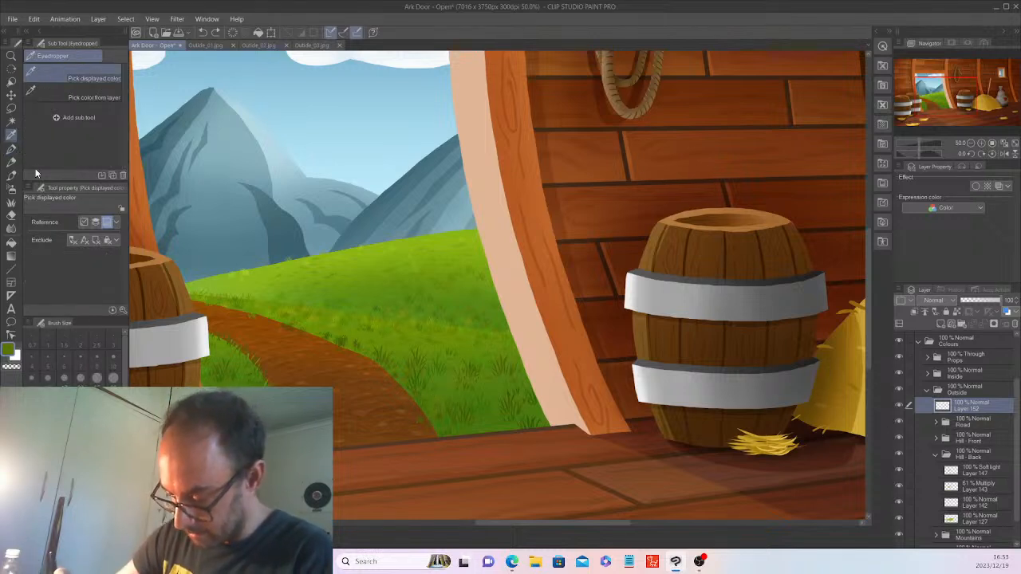
click(11, 203)
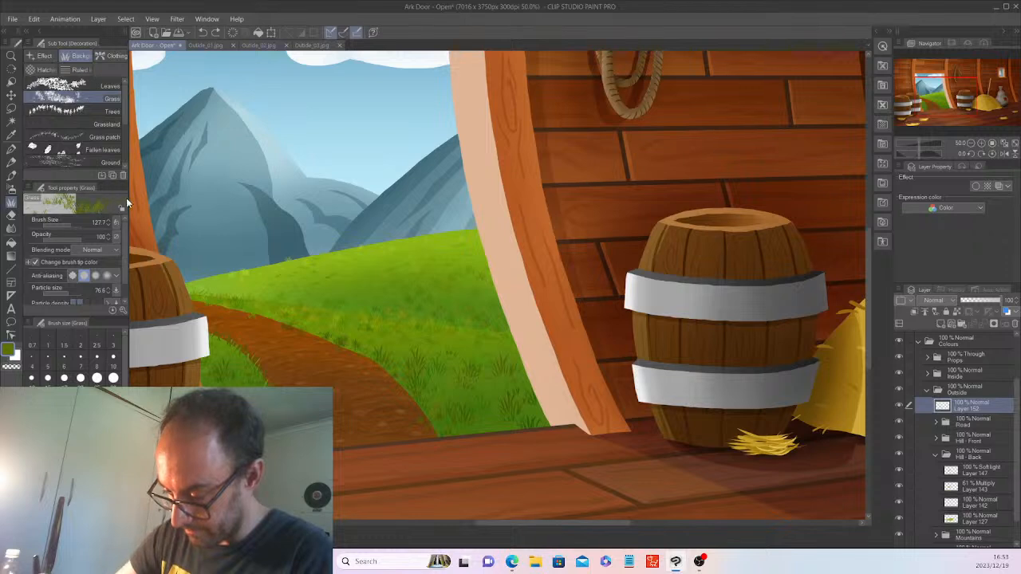
Paint grass blades along the path edge, shrink the brush to 42.5, then select Fallen leaves.
drag(380, 366, 437, 425)
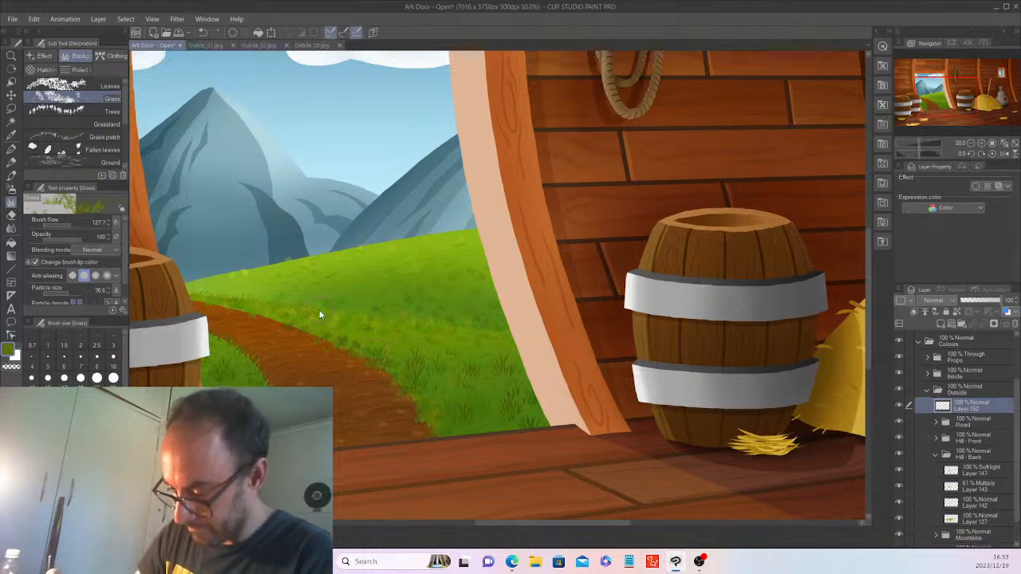
click(66, 223)
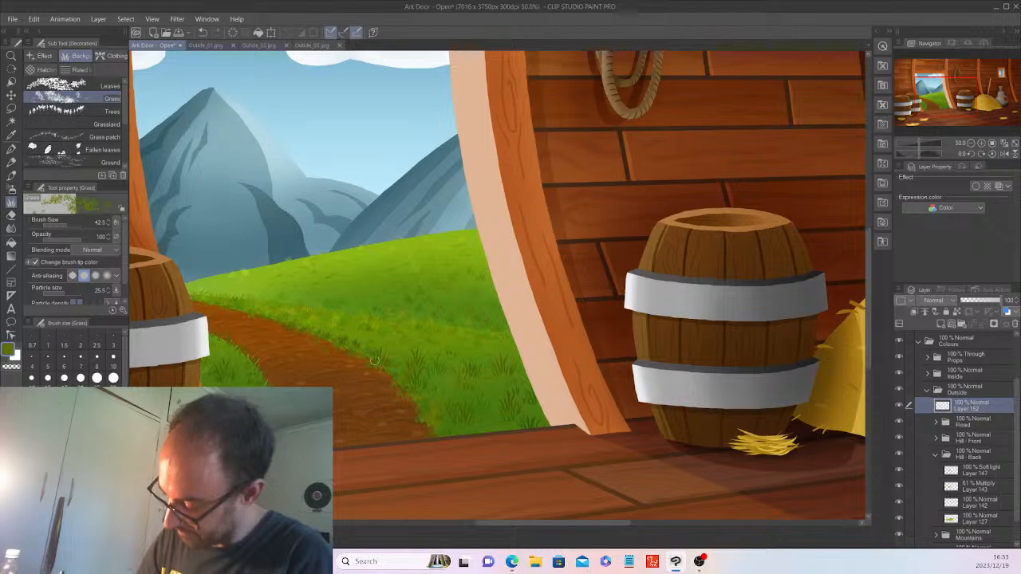
scroll(480, 416, down, 3)
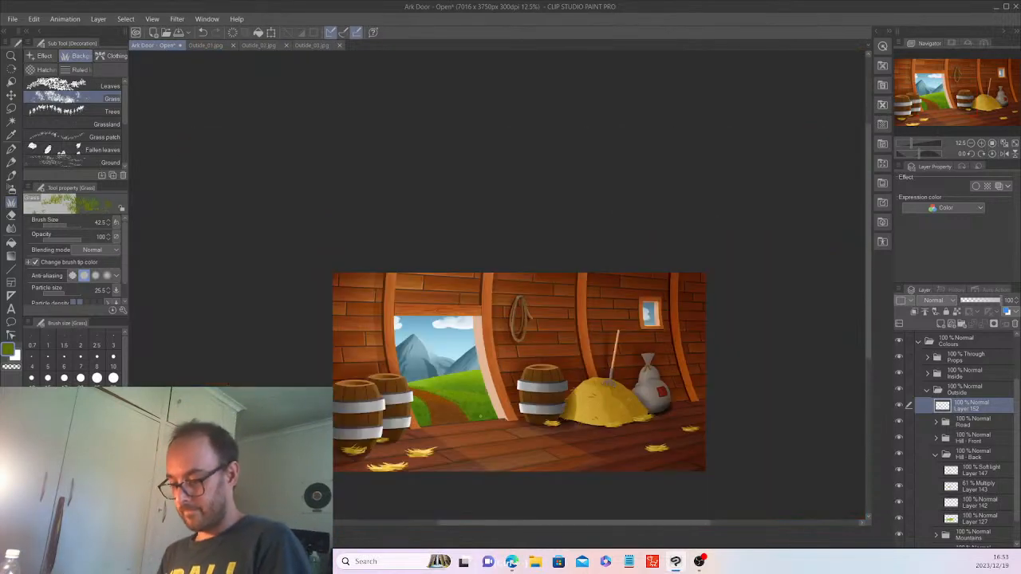
scroll(480, 415, up, 1)
scroll(480, 416, up, 1)
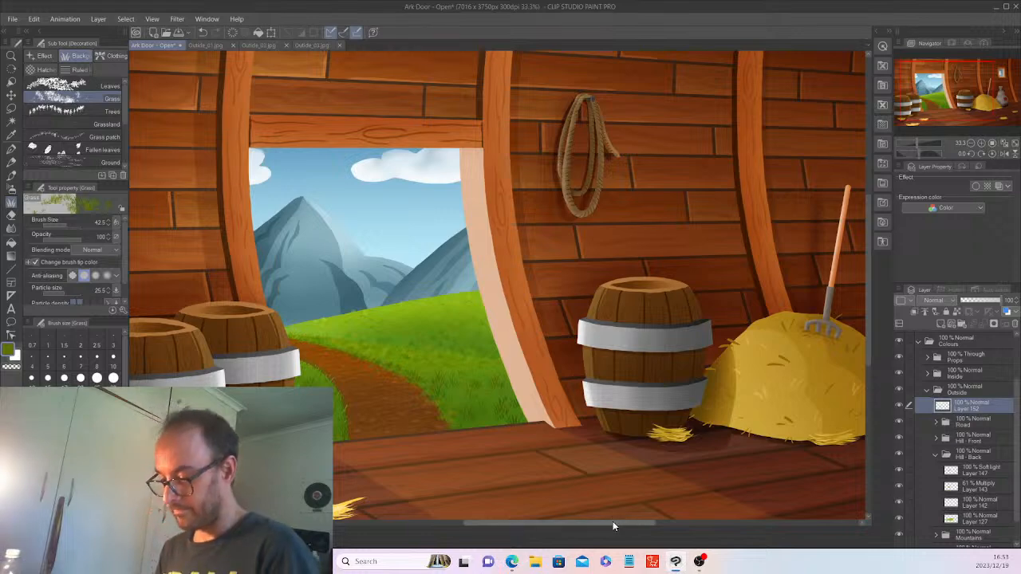
scroll(613, 520, down, 1)
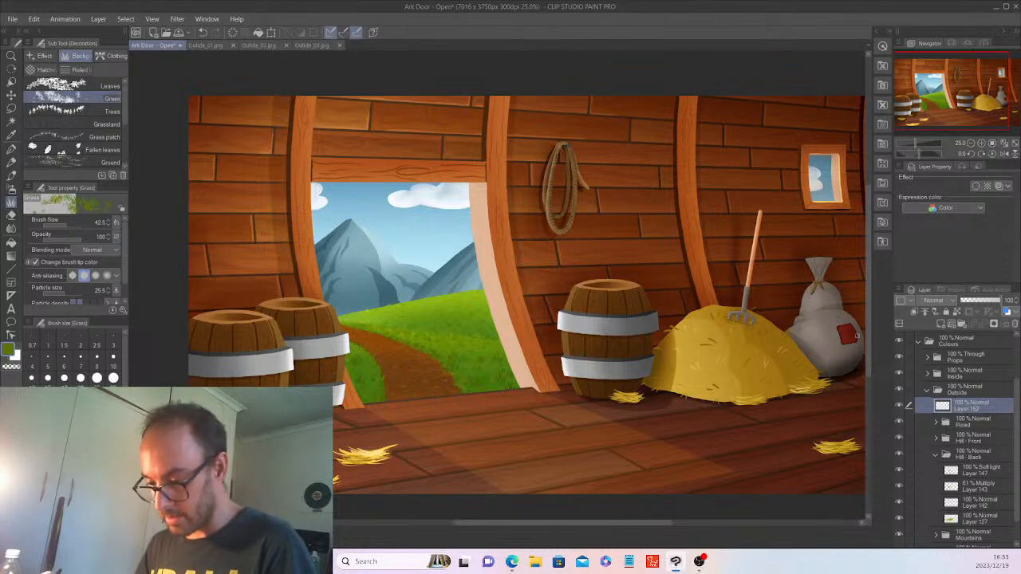
click(107, 150)
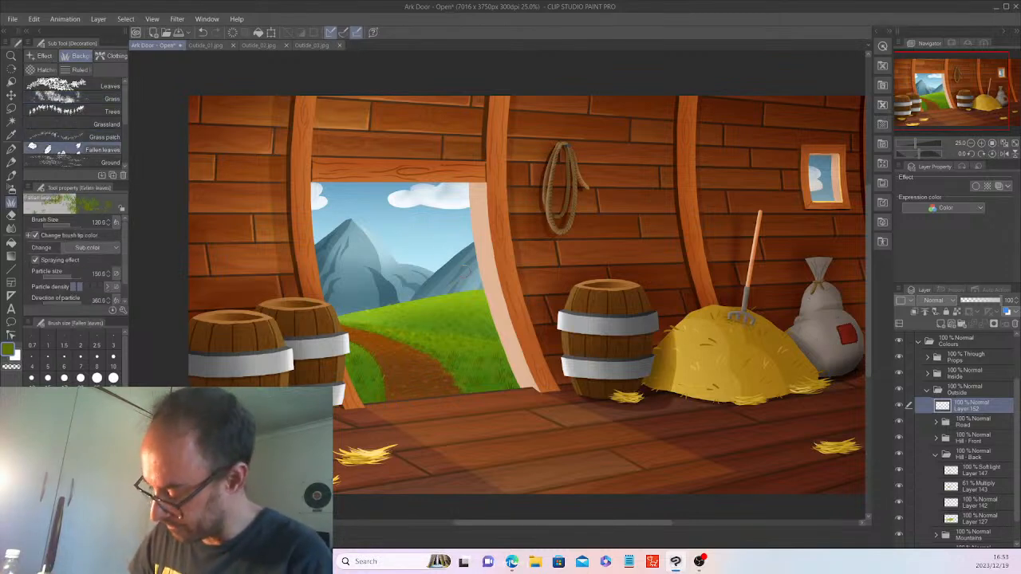
scroll(464, 271, up, 1)
scroll(463, 271, up, 1)
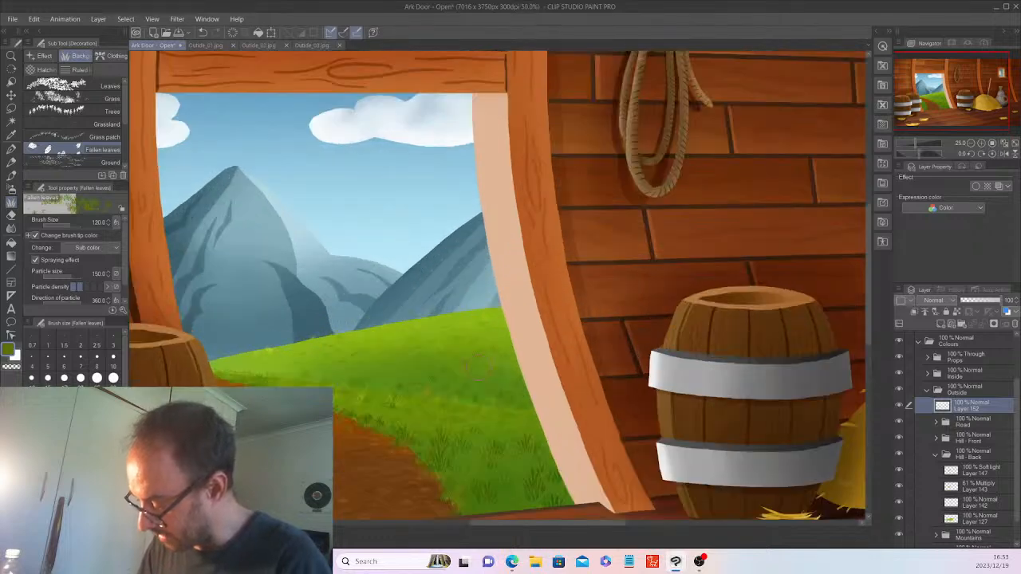
click(471, 386)
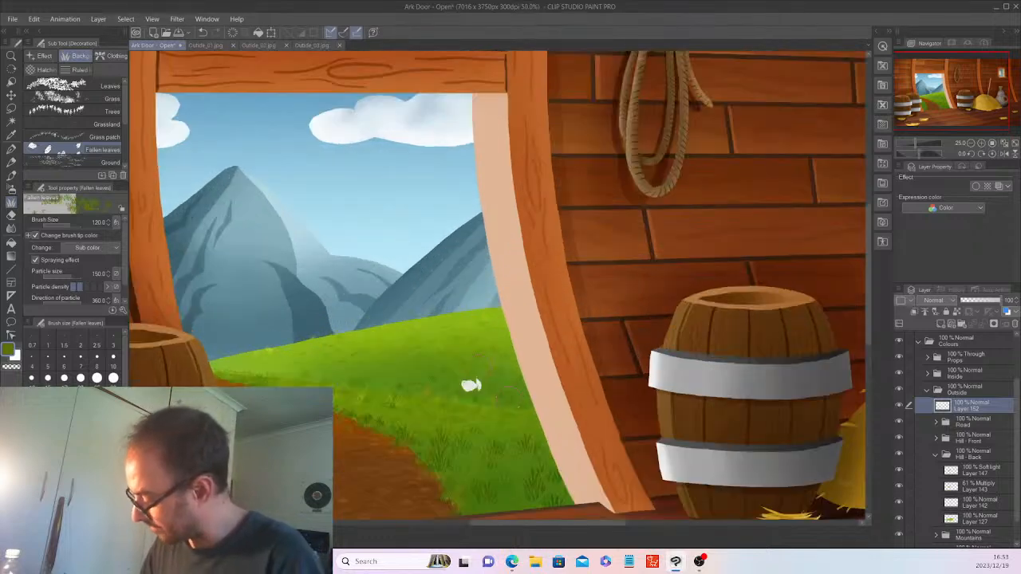
click(510, 397)
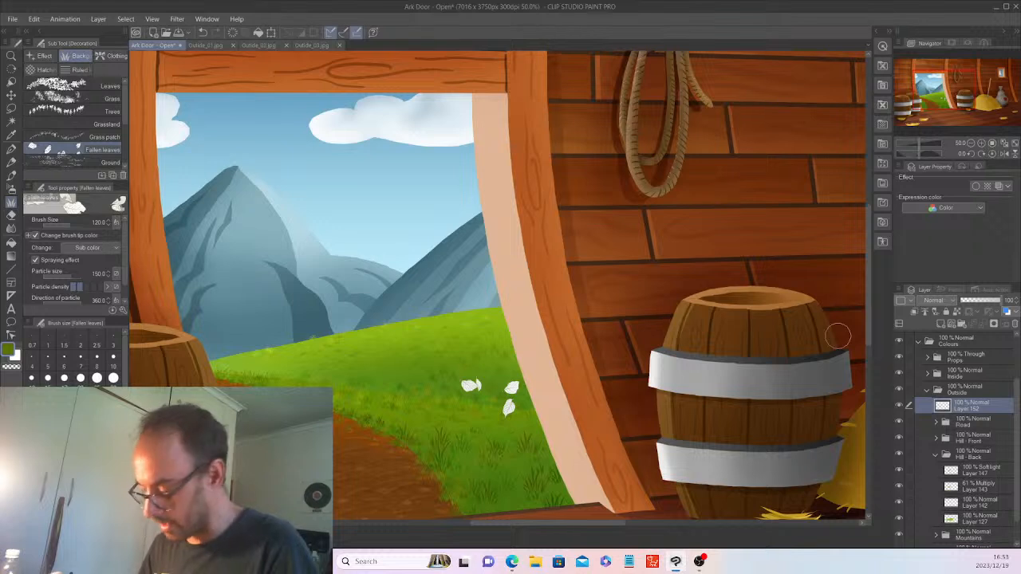
key(ctrl+z)
key(ctrl+z)
click(943, 323)
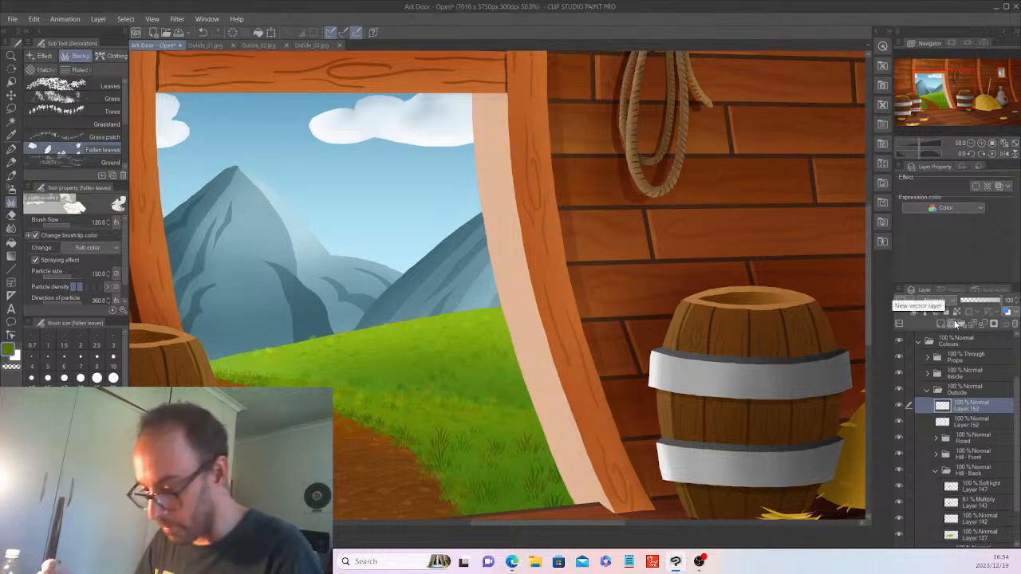
click(72, 85)
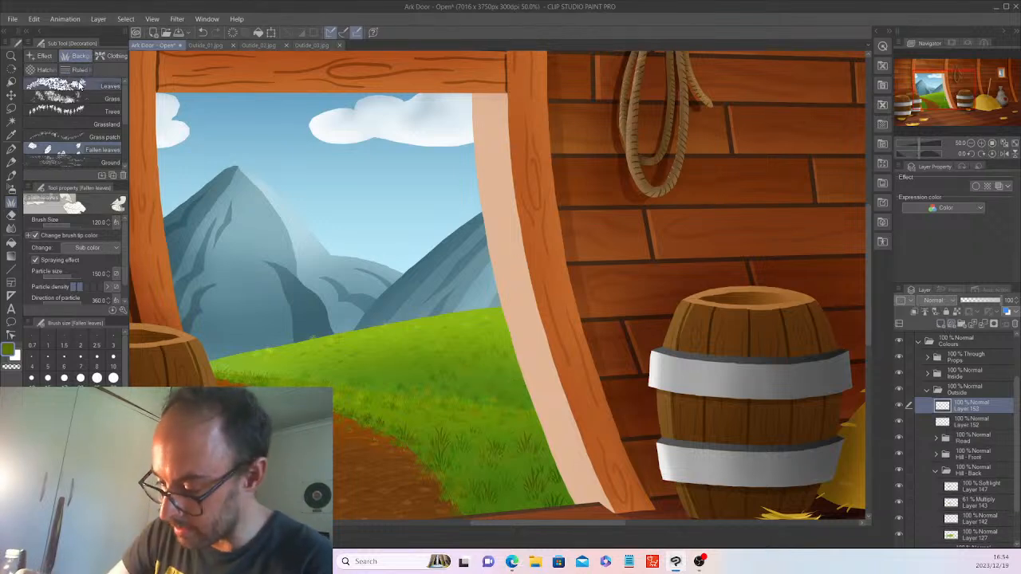
click(492, 436)
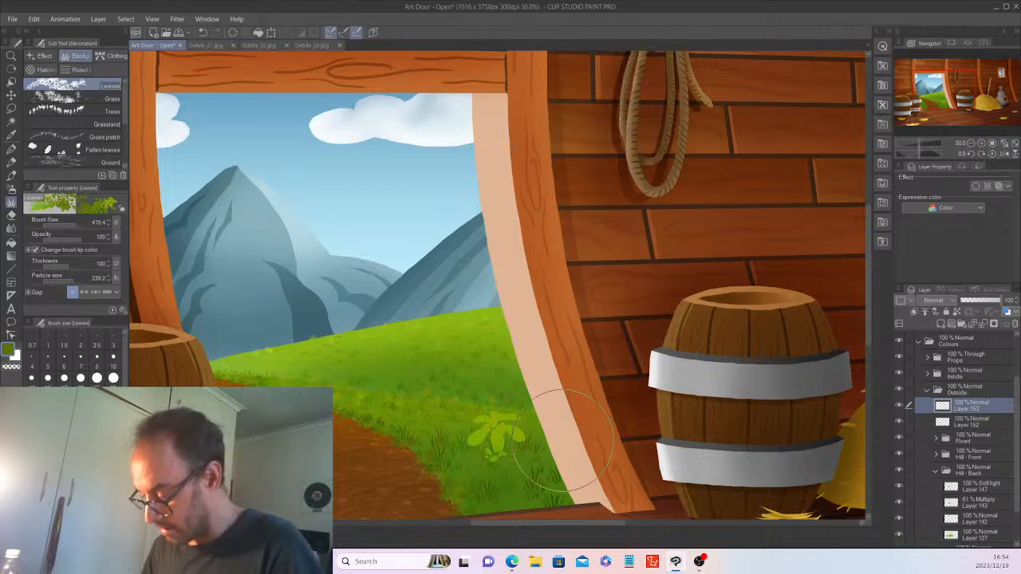
key(ctrl+z)
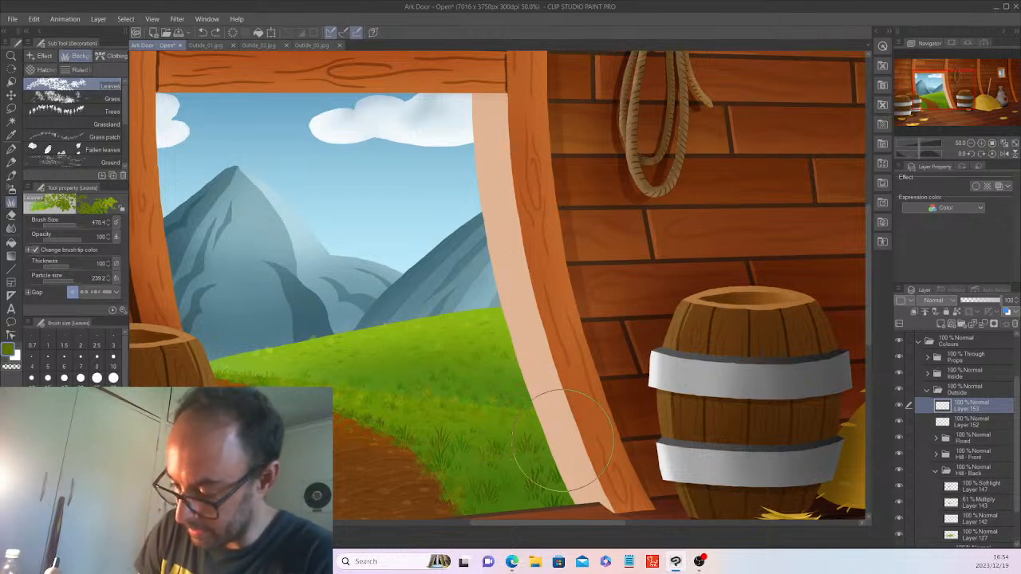
click(72, 222)
click(532, 438)
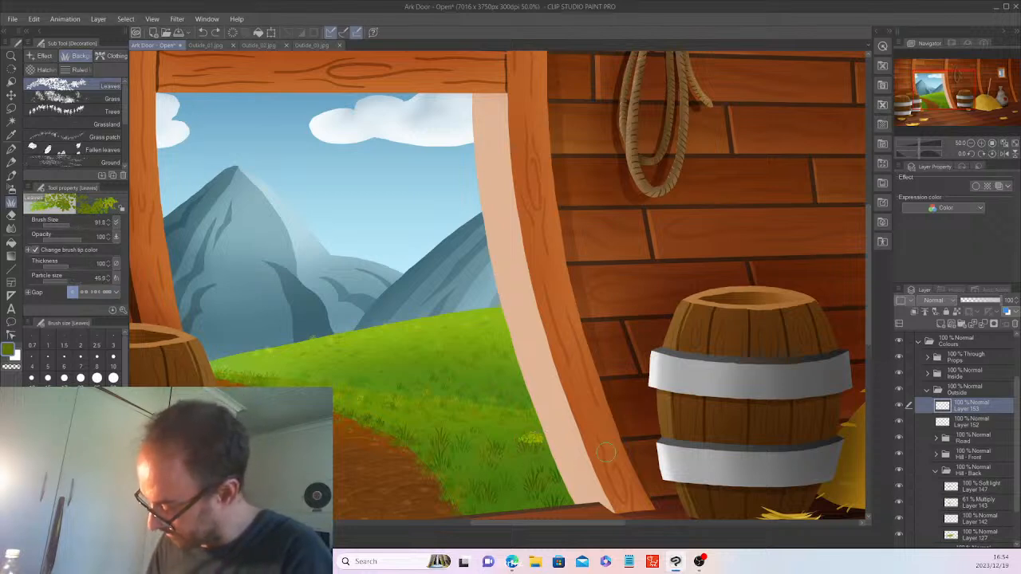
key(ctrl+z)
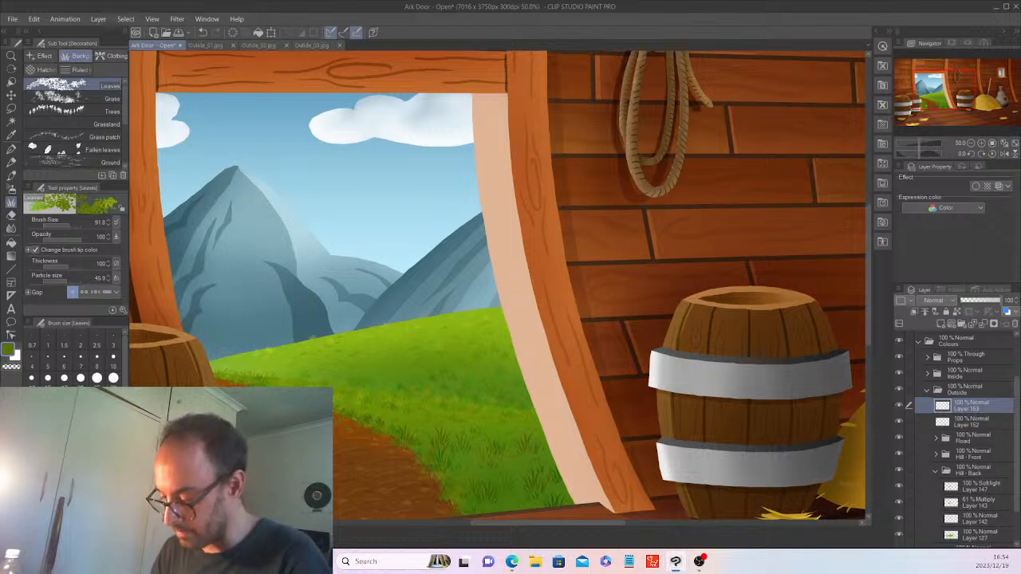
mouse_move(438, 477)
mouse_down()
mouse_move(445, 458)
mouse_move(441, 491)
mouse_move(441, 451)
mouse_up()
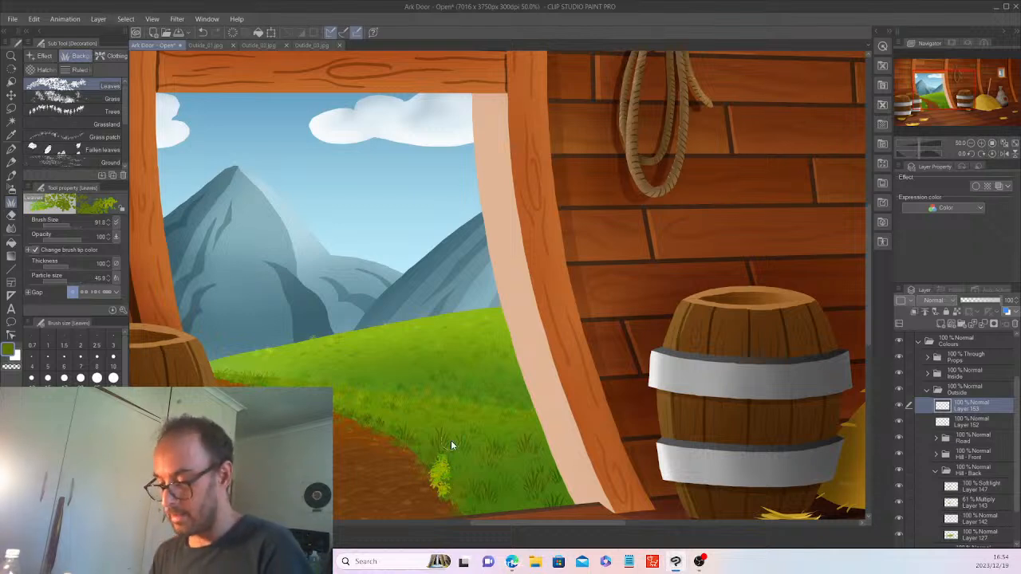
key(ctrl+z)
key(ctrl+z)
key(ctrl+z)
key(ctrl+z)
key(ctrl+z)
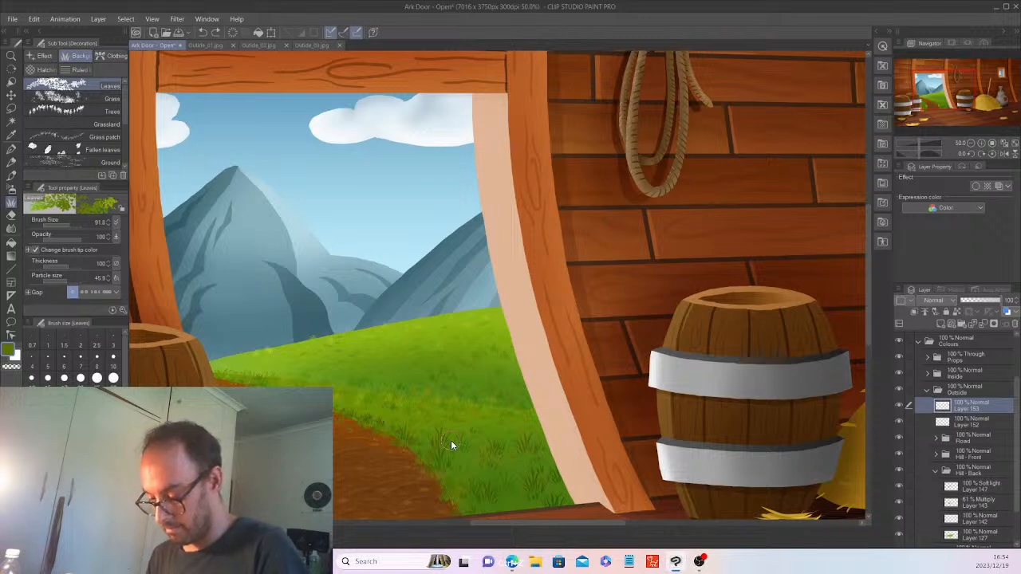
key(ctrl+z)
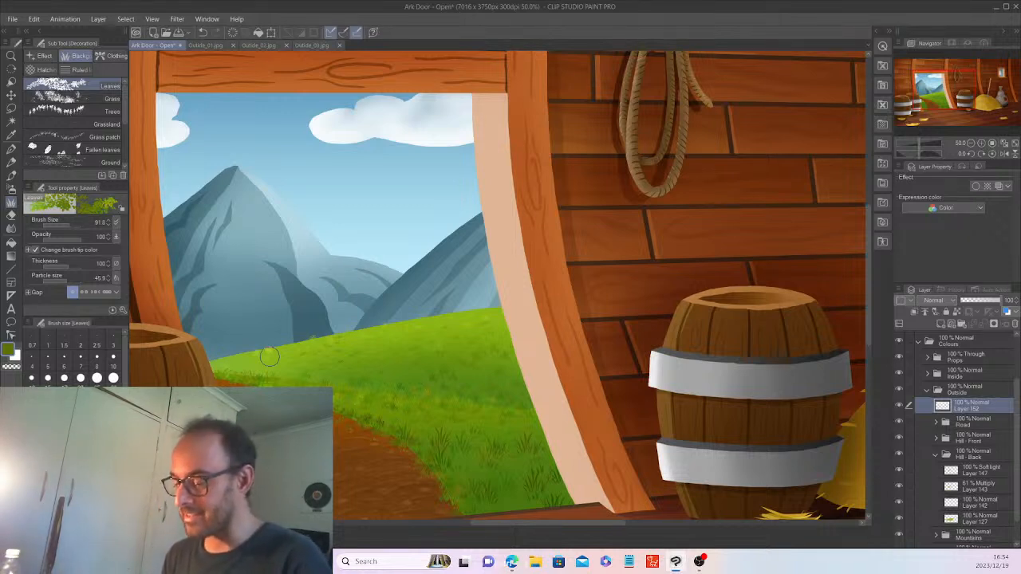
Try a dark green grass stroke along the dirt path's edge, then undo it.
scroll(268, 356, down, 1)
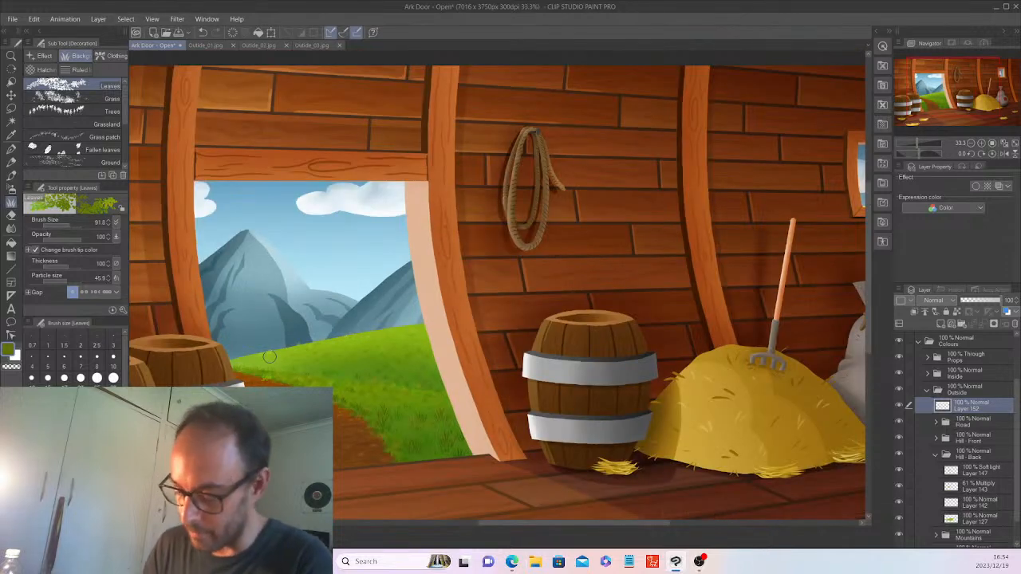
click(86, 499)
key(ctrl+plus)
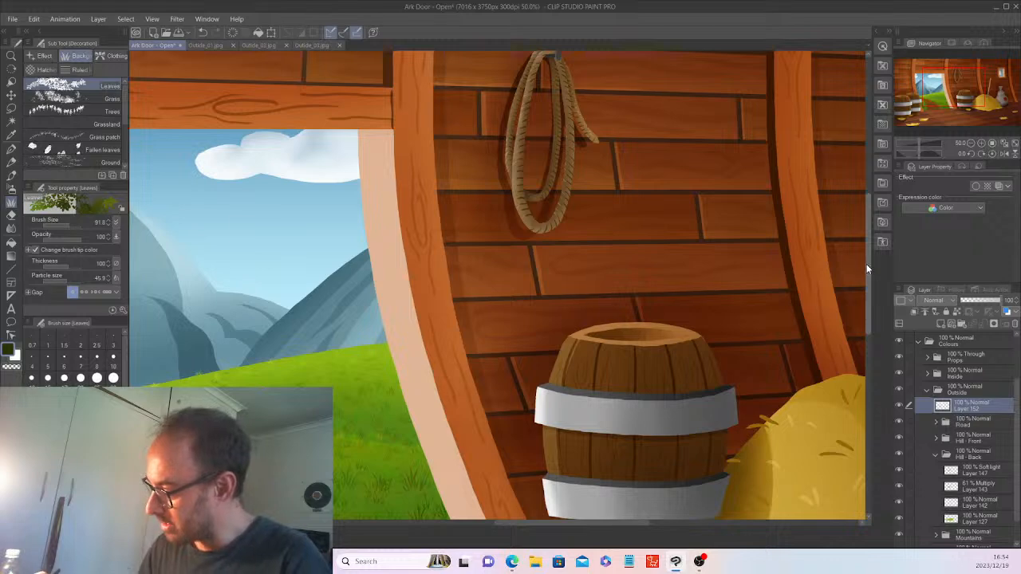
drag(866, 264, 861, 321)
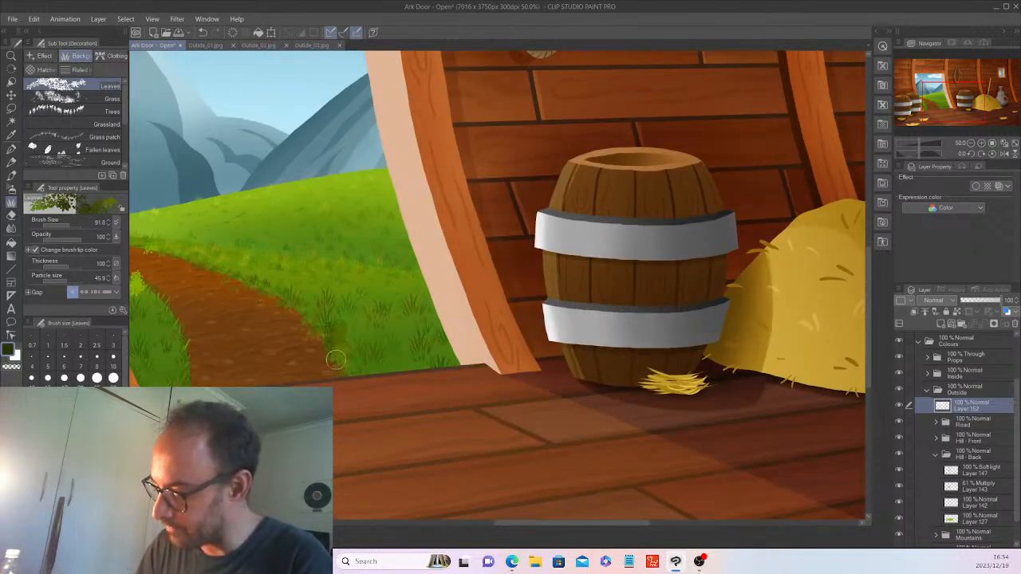
mouse_move(335, 327)
mouse_down()
mouse_move(334, 351)
mouse_move(345, 329)
mouse_move(345, 362)
mouse_move(331, 323)
mouse_move(333, 350)
mouse_move(336, 330)
mouse_move(365, 325)
mouse_up()
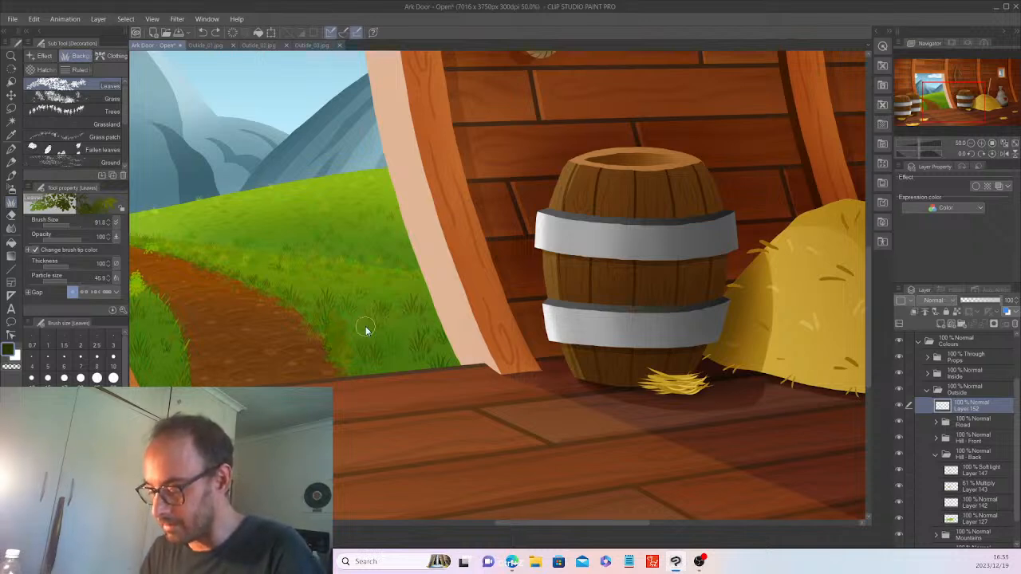
key(ctrl+z)
key(ctrl+z)
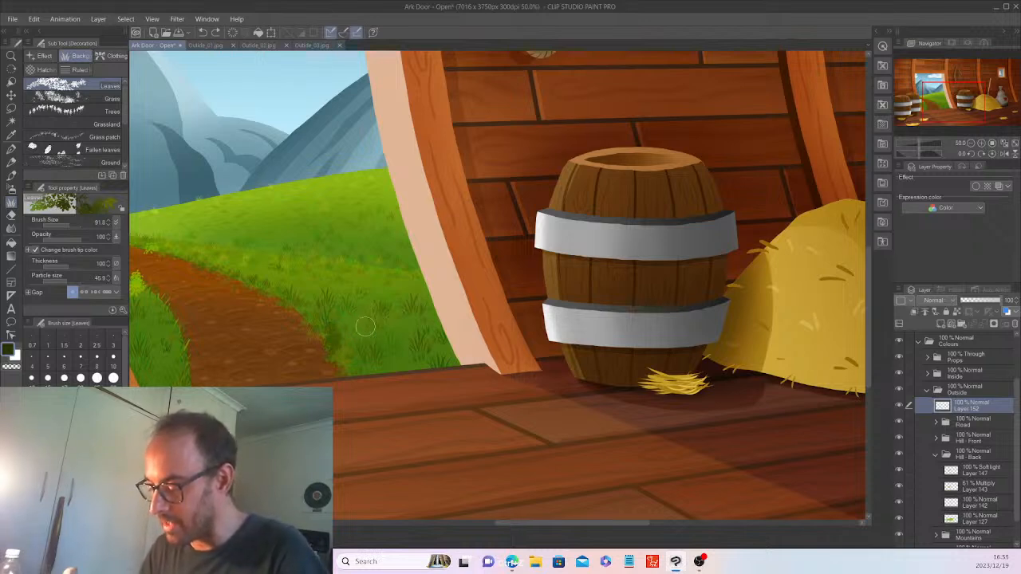
Paint grass texture over the path's edge on a new layer above Layer 152, and merge it down.
drag(617, 523, 595, 525)
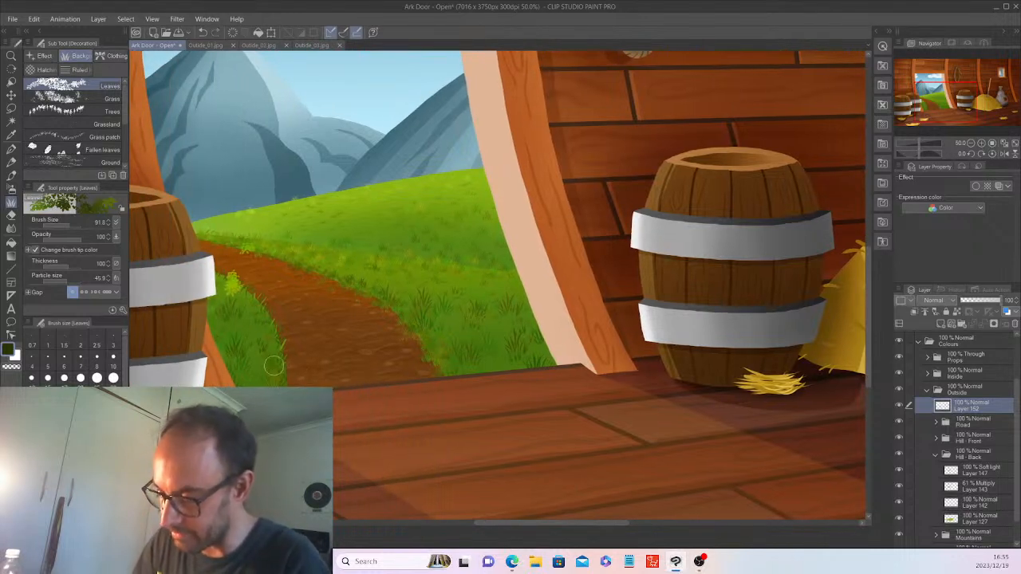
scroll(281, 341, down, 2)
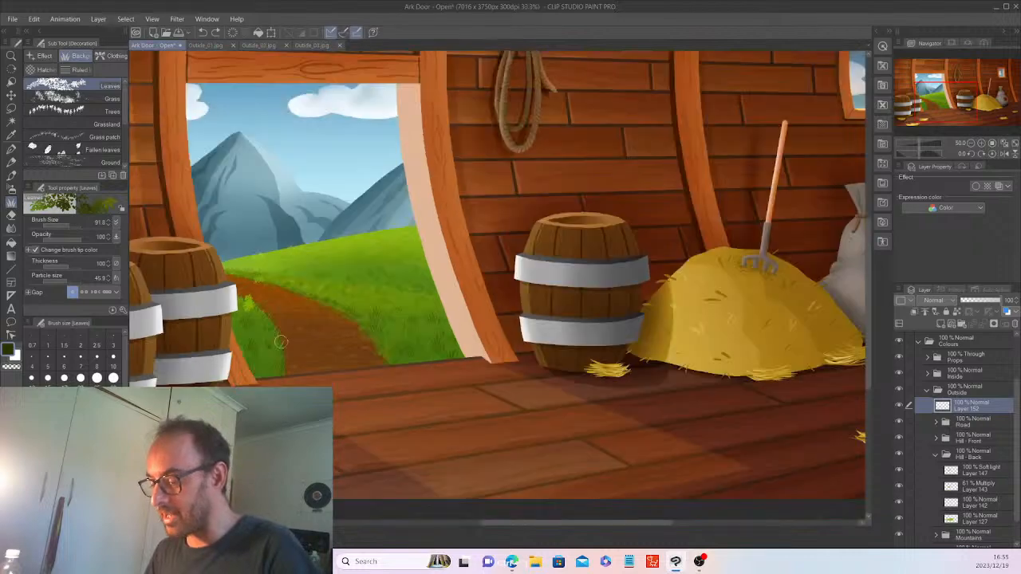
scroll(280, 342, down, 1)
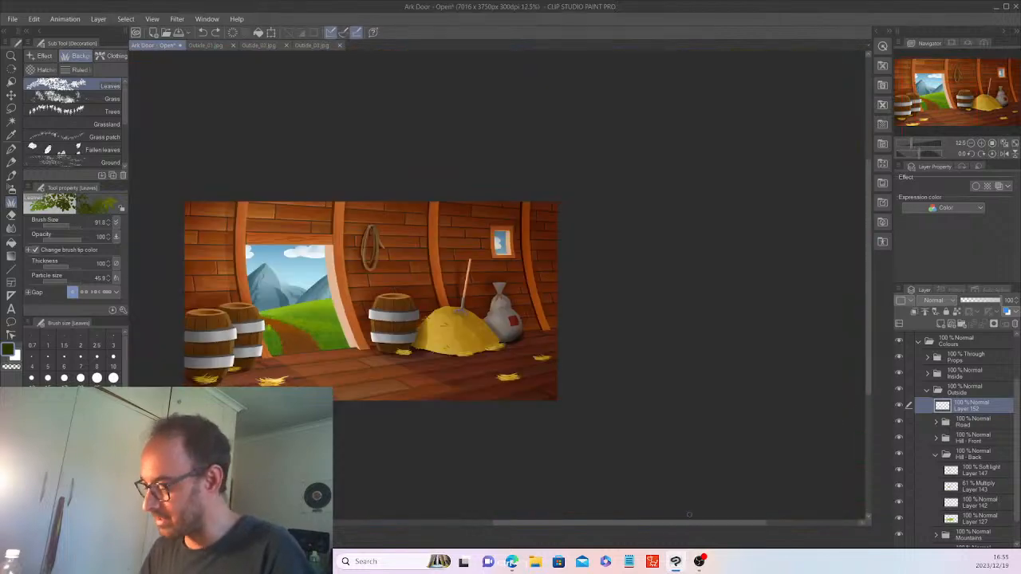
drag(690, 524, 651, 524)
mouse_move(867, 364)
mouse_down()
mouse_move(866, 346)
mouse_move(866, 363)
mouse_up()
key(ctrl+plus)
drag(649, 524, 640, 524)
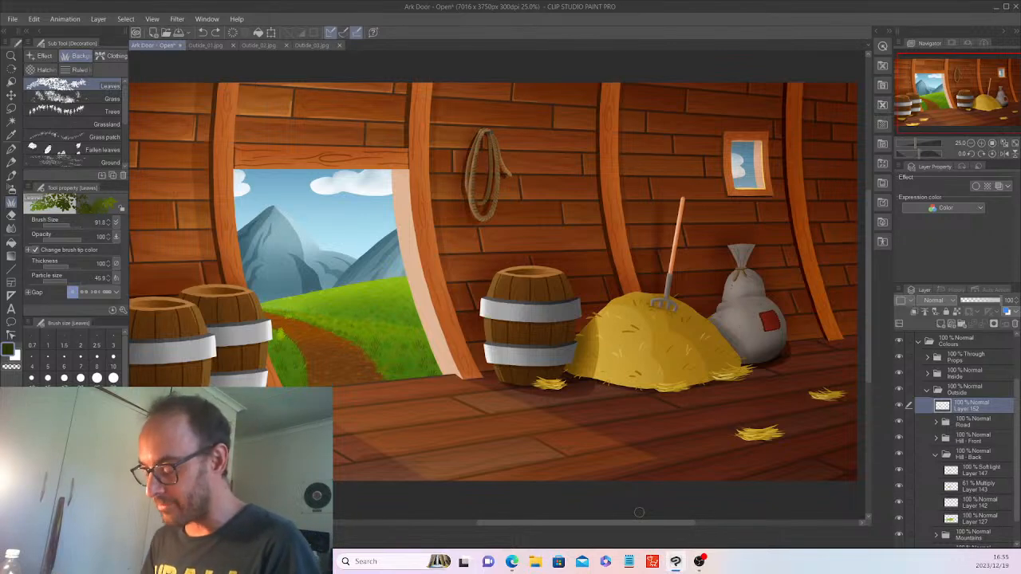
scroll(639, 512, up, 2)
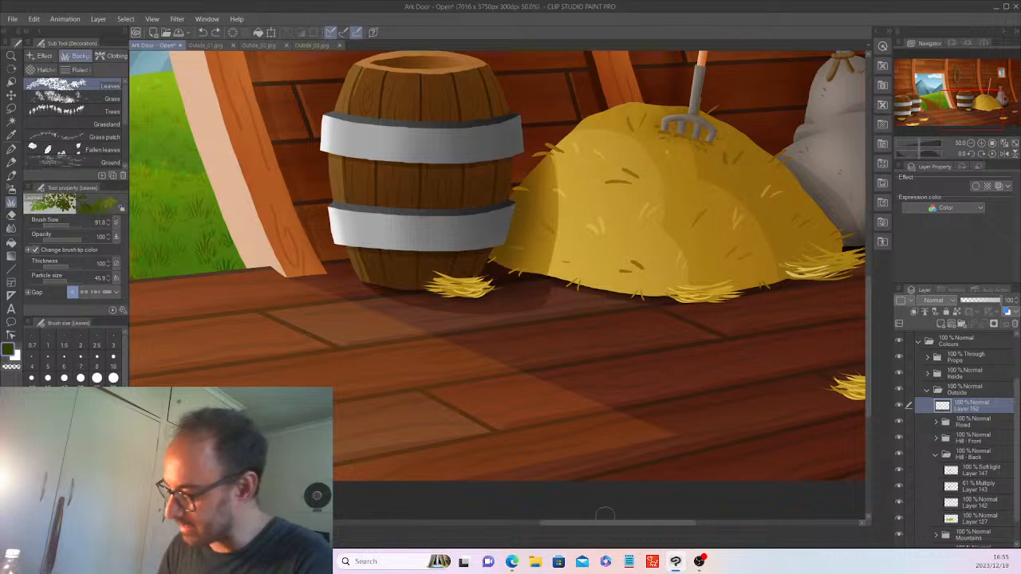
drag(605, 523, 578, 524)
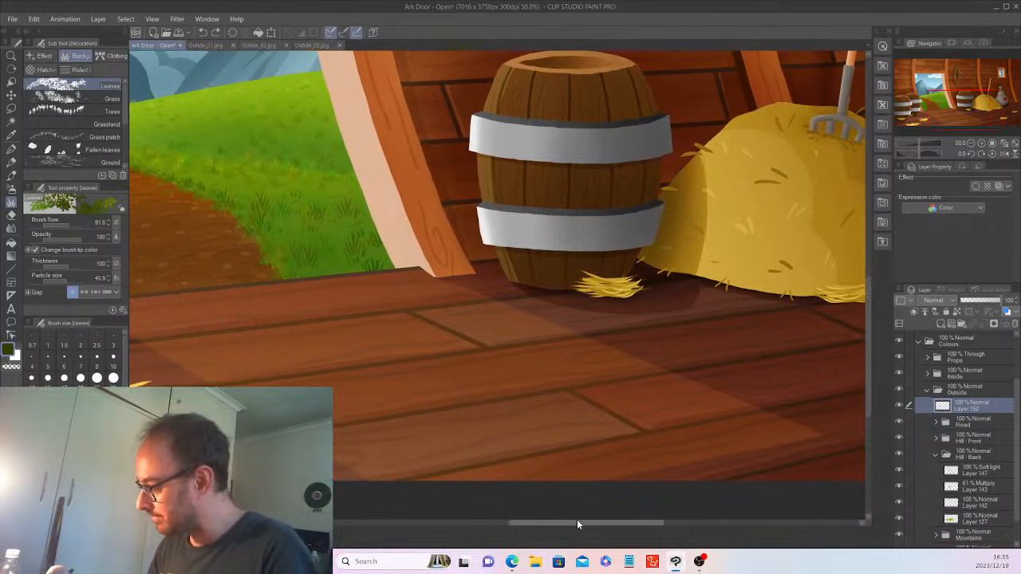
click(936, 320)
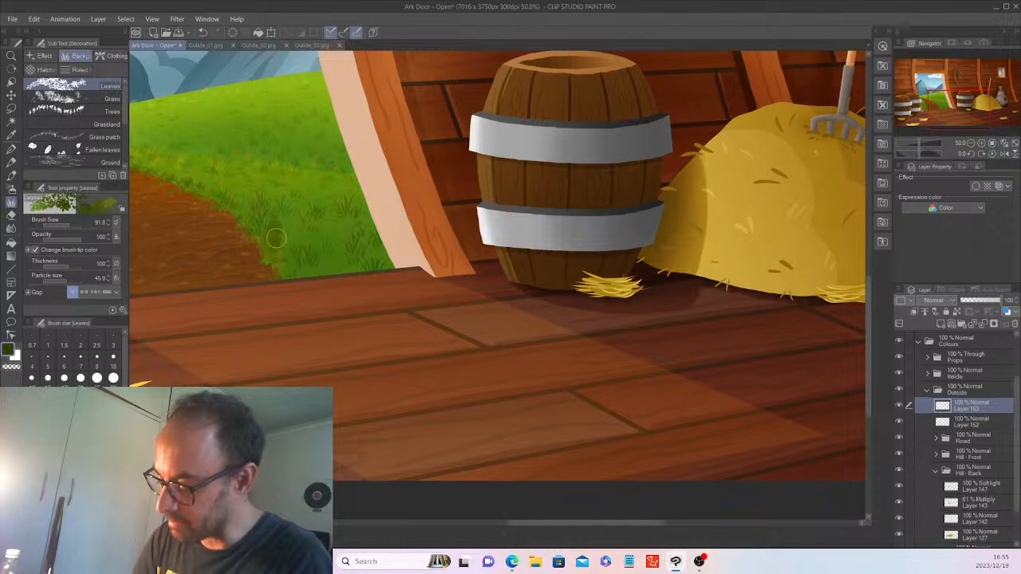
mouse_move(276, 238)
mouse_down()
mouse_move(270, 257)
mouse_move(273, 214)
mouse_up()
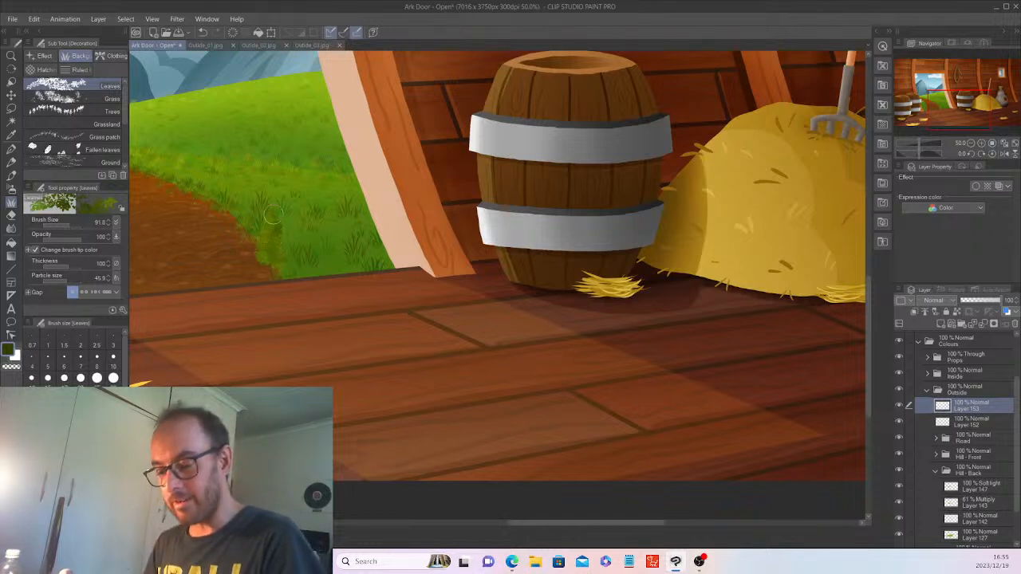
key(ctrl+z)
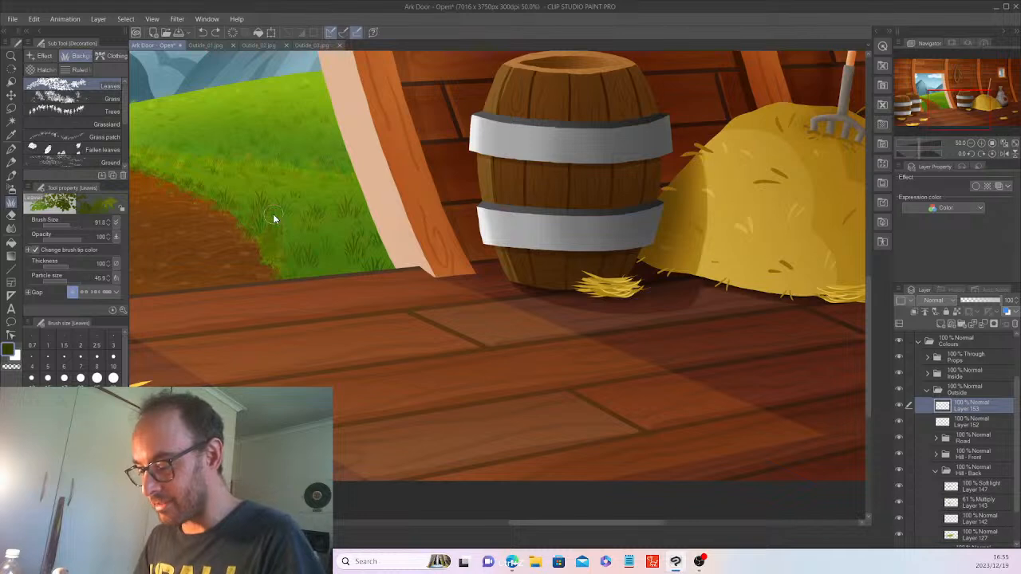
key(ctrl+e)
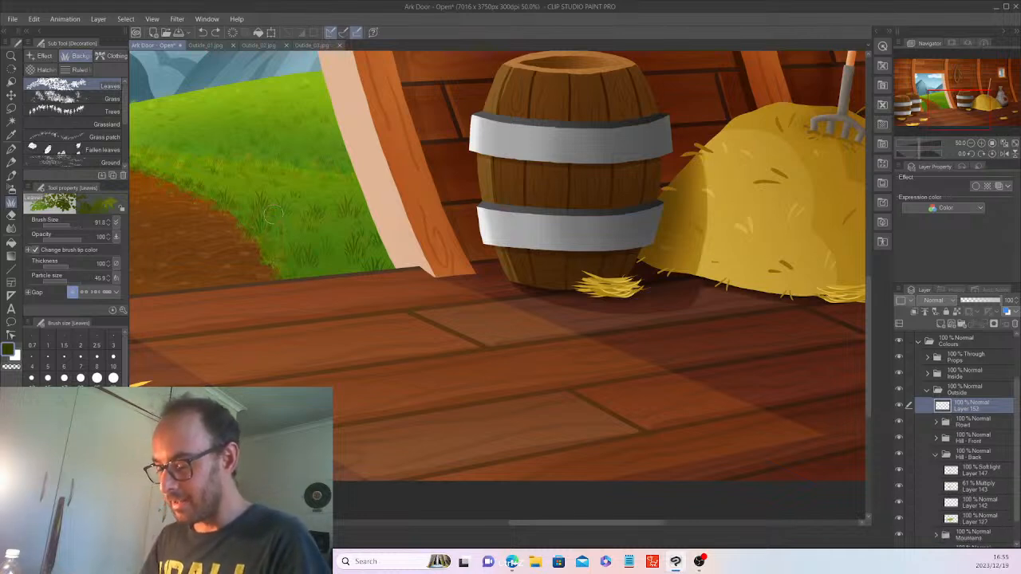
drag(589, 523, 542, 523)
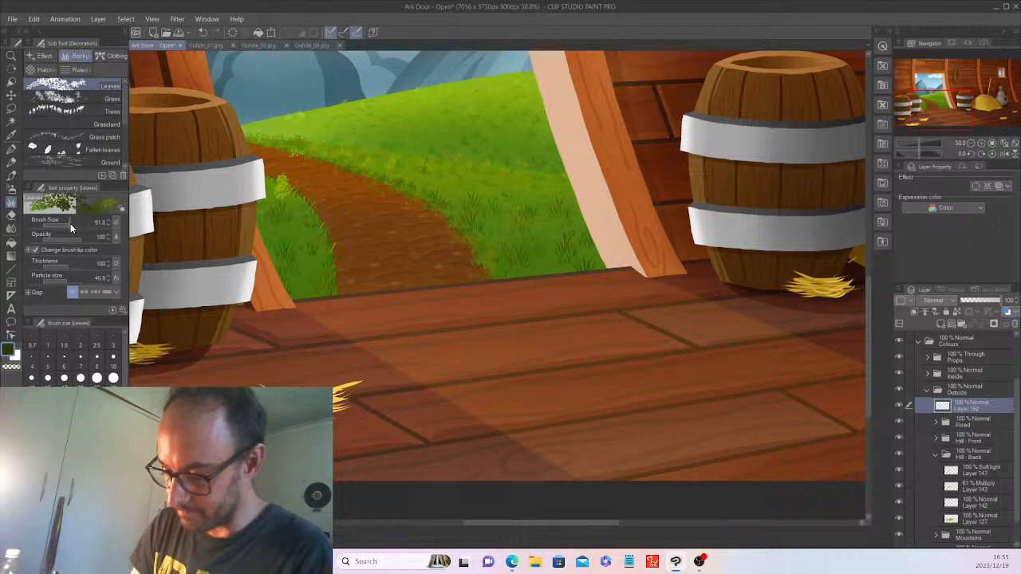
Set the Leaves brush to 127.7 and test a near-black leaf stroke, then undo it.
drag(72, 224, 74, 223)
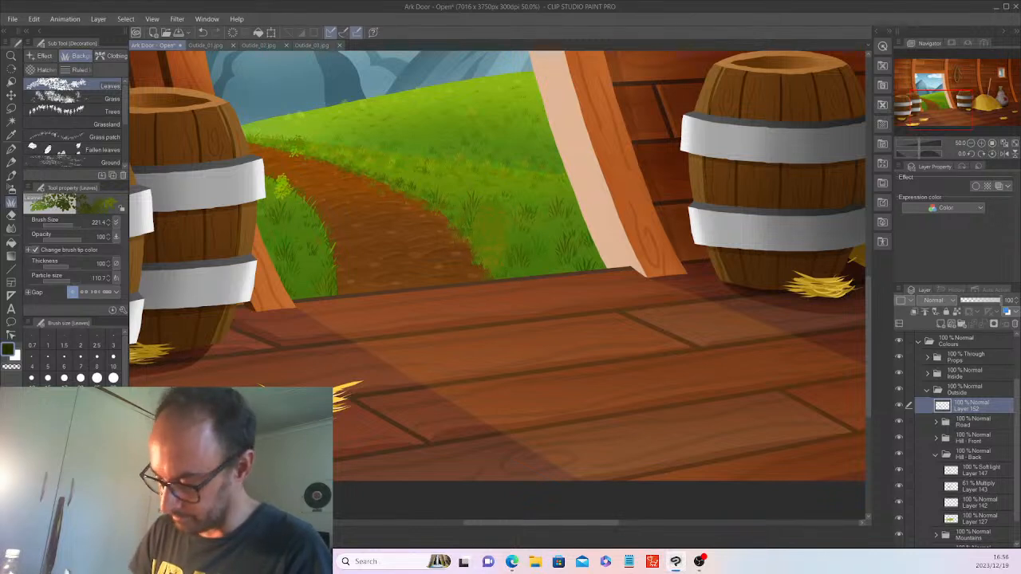
drag(74, 224, 70, 224)
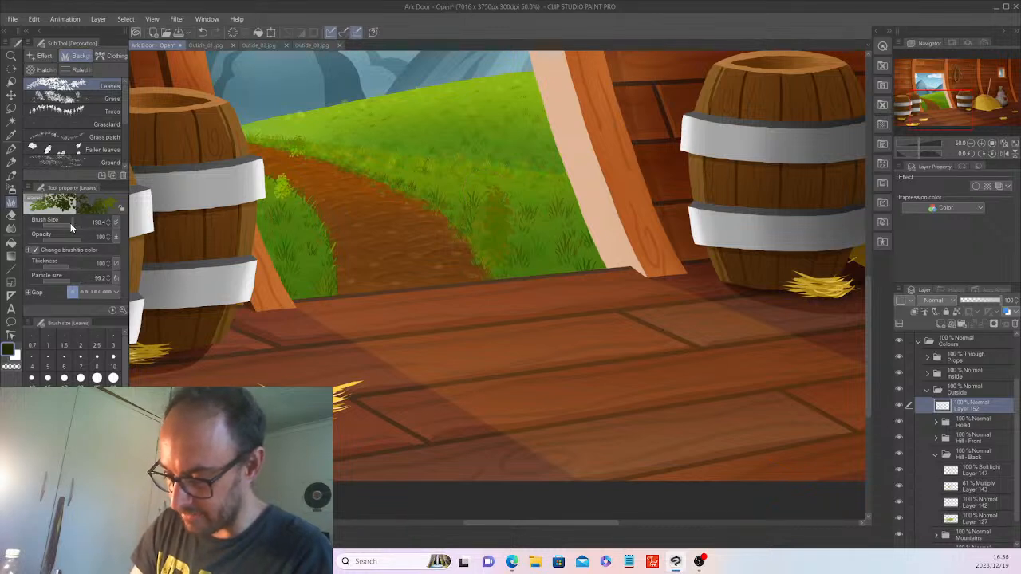
click(69, 225)
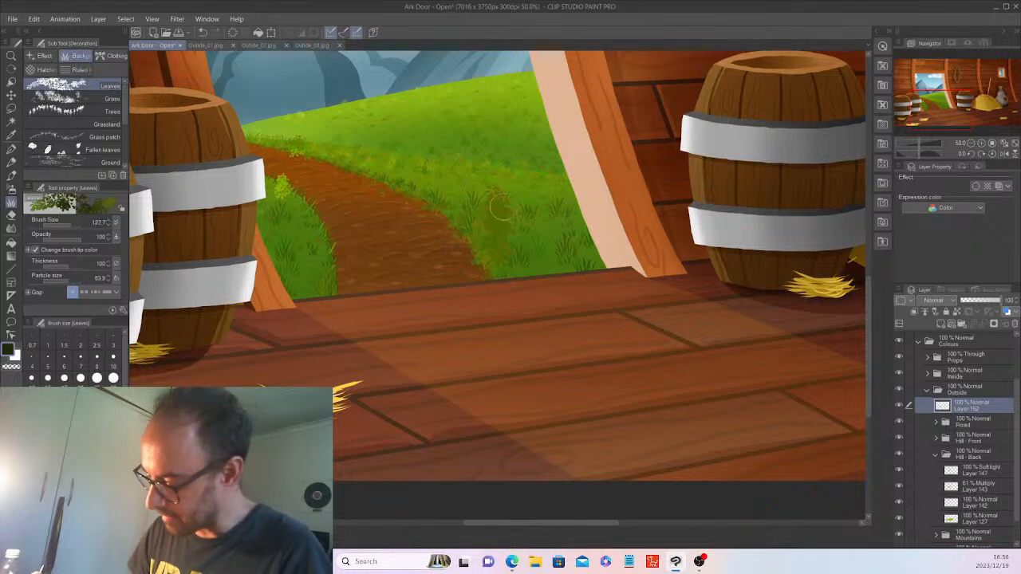
click(58, 496)
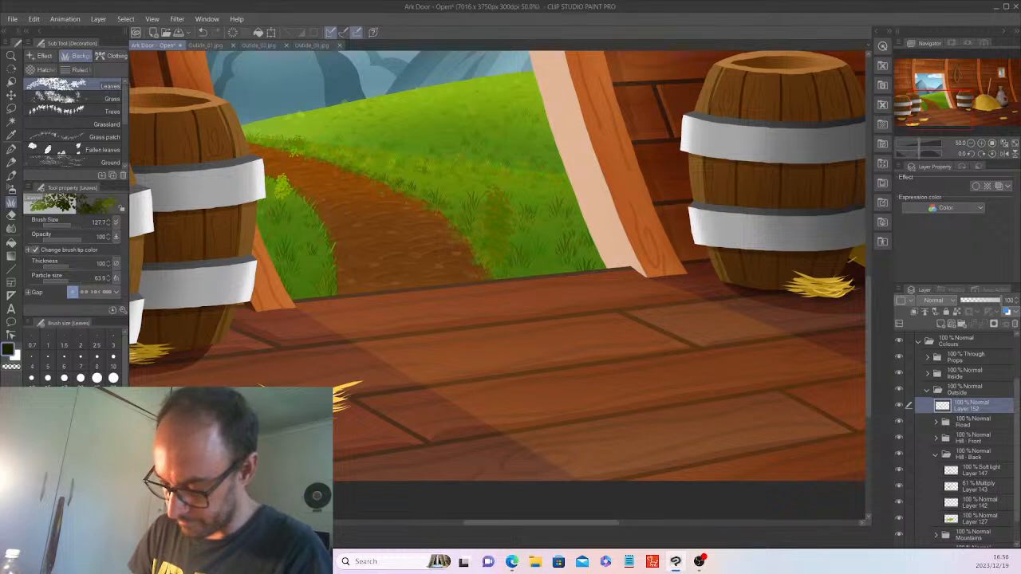
mouse_move(499, 209)
mouse_down()
mouse_move(502, 254)
mouse_move(501, 201)
mouse_up()
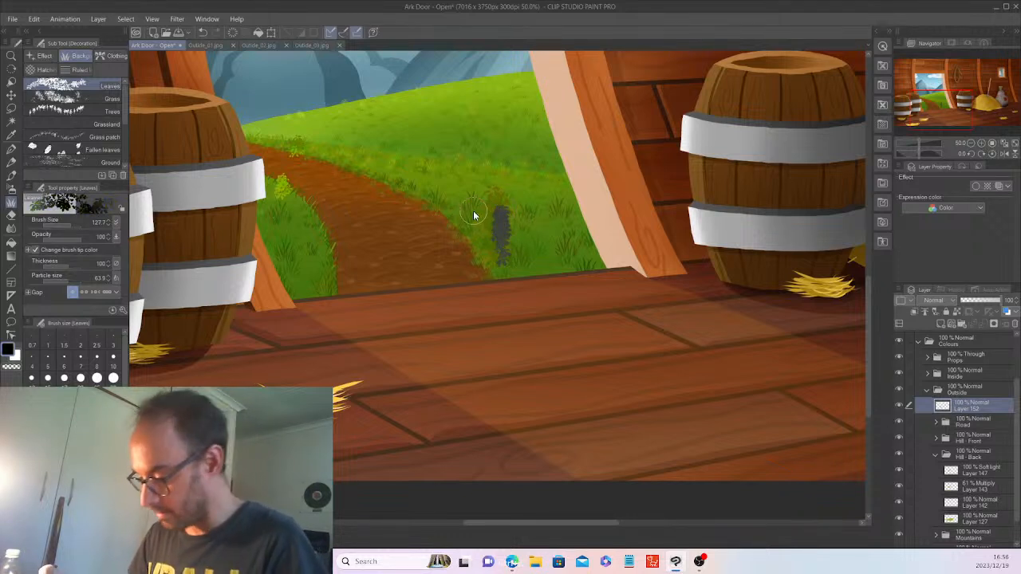
key(ctrl+z)
key(ctrl+z)
key(ctrl+z)
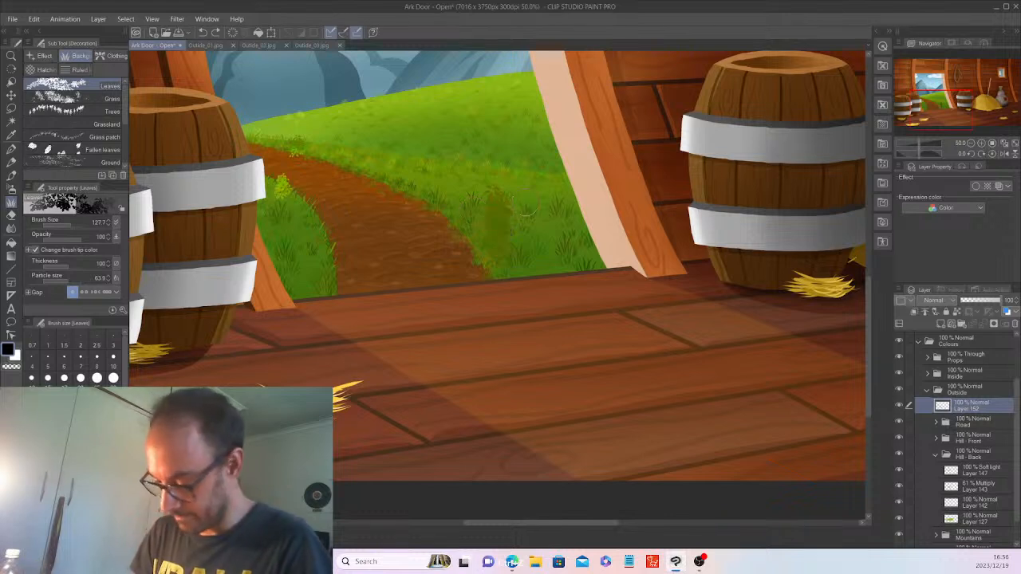
Paint a dark olive green leaf clump beside the path, then resize the brush to 69.1.
alt+click(500, 222)
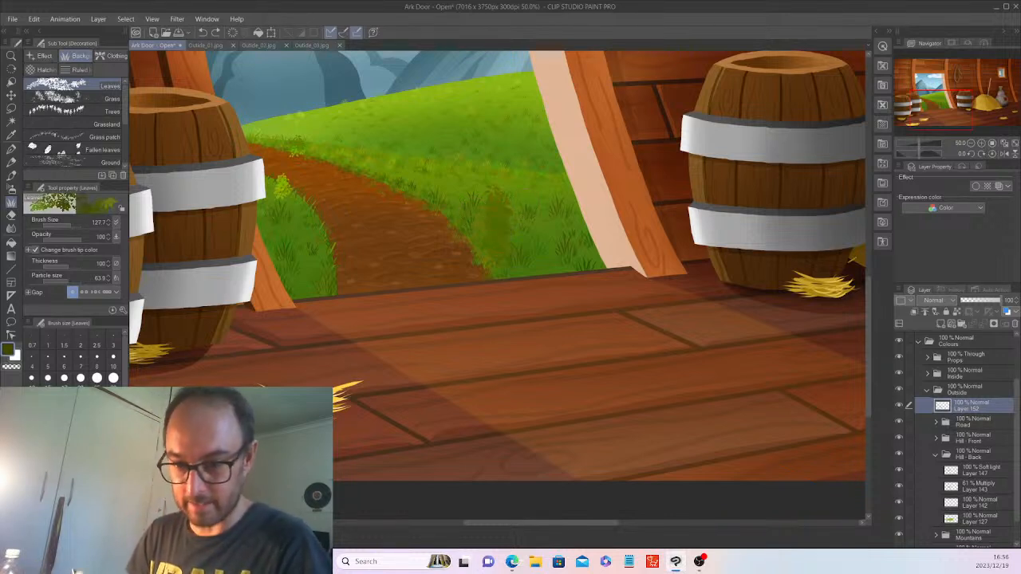
mouse_move(504, 210)
mouse_down()
mouse_move(507, 250)
mouse_move(504, 205)
mouse_up()
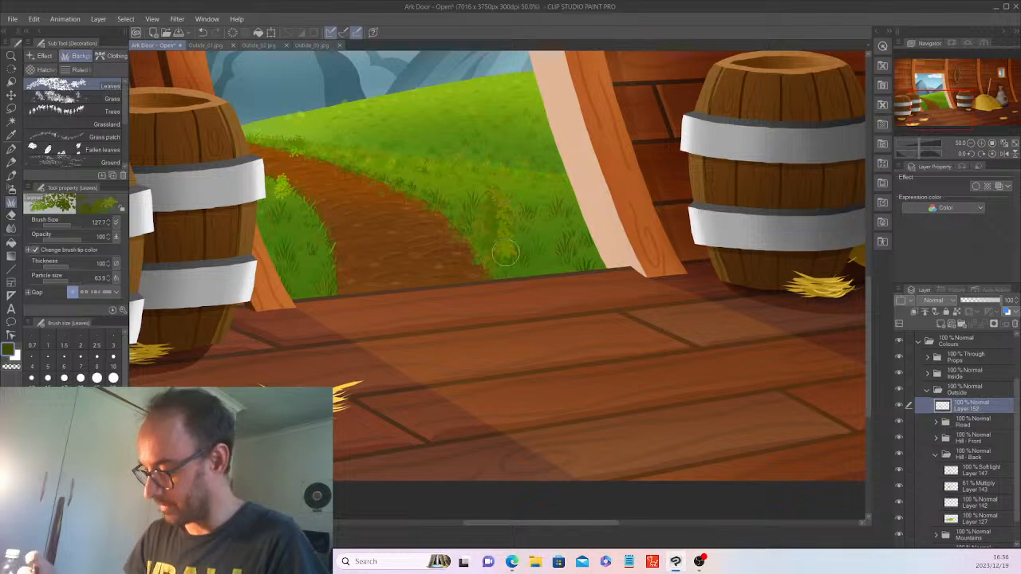
scroll(505, 254, down, 1)
scroll(506, 253, down, 1)
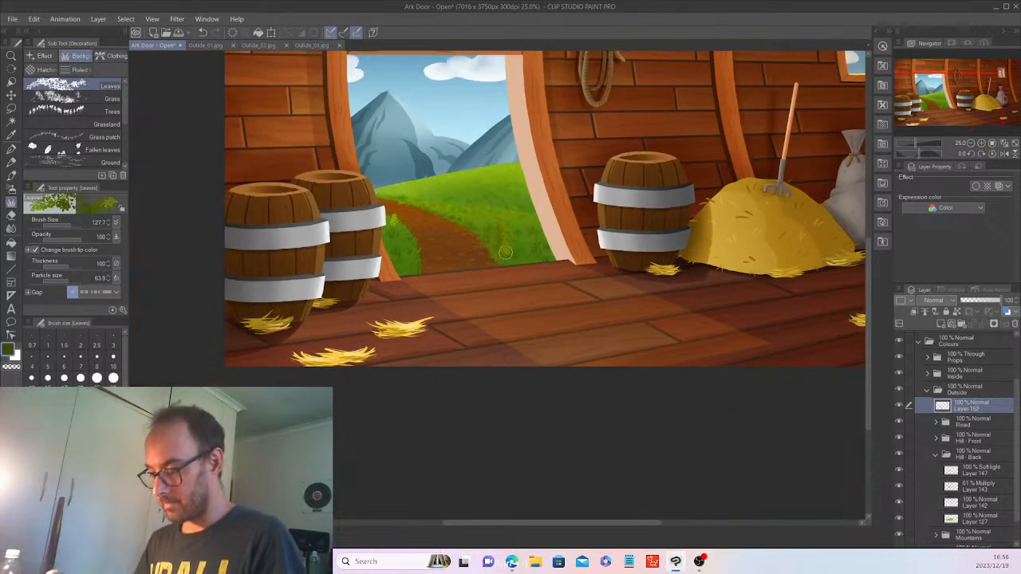
scroll(506, 254, up, 2)
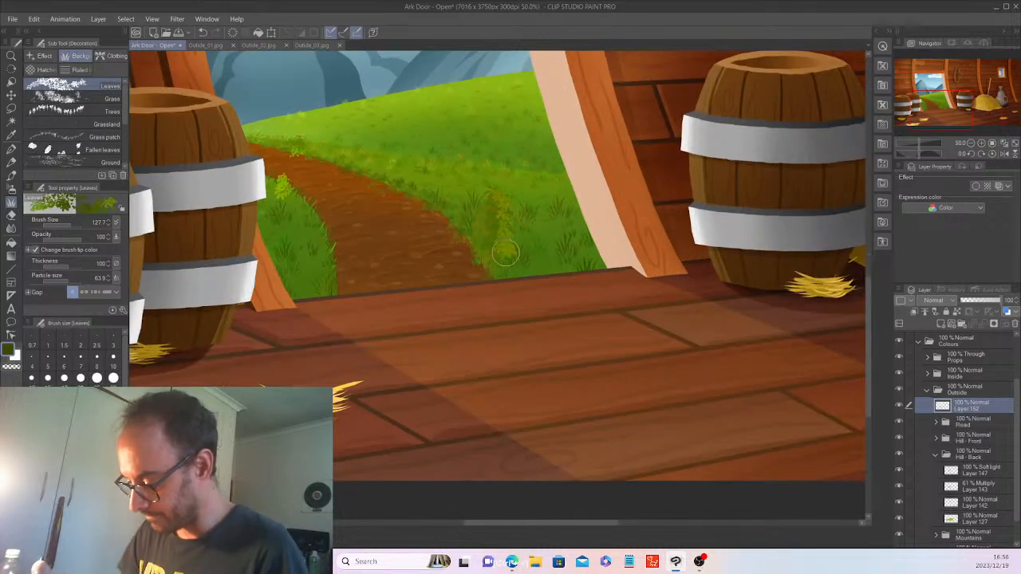
scroll(506, 253, up, 1)
drag(69, 225, 62, 225)
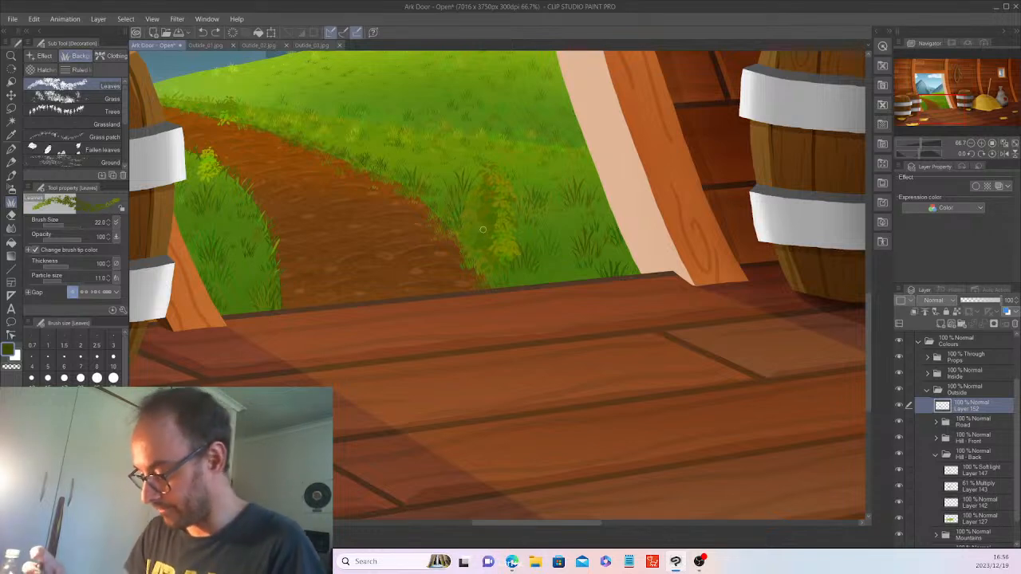
click(67, 222)
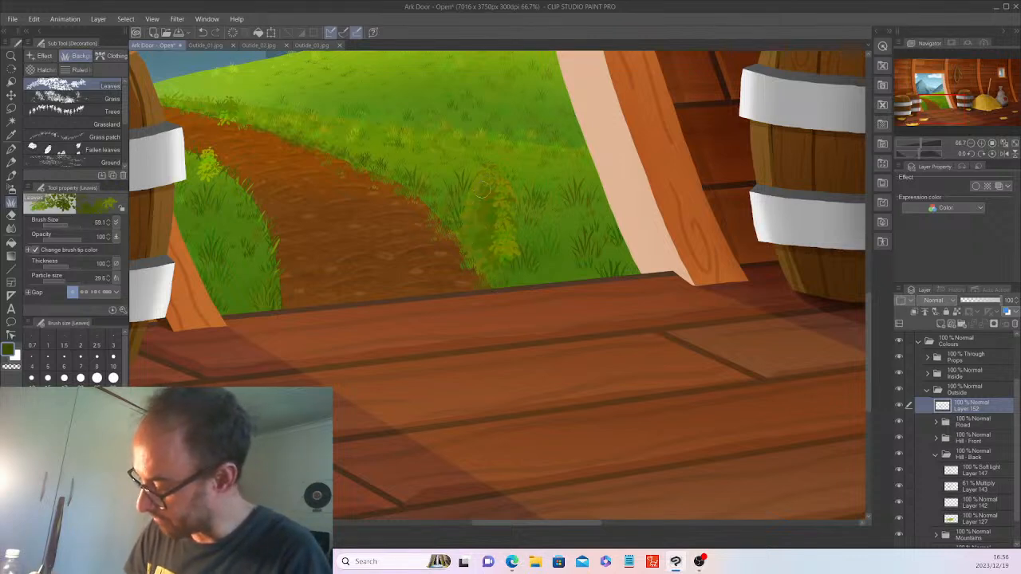
key(ctrl+minus)
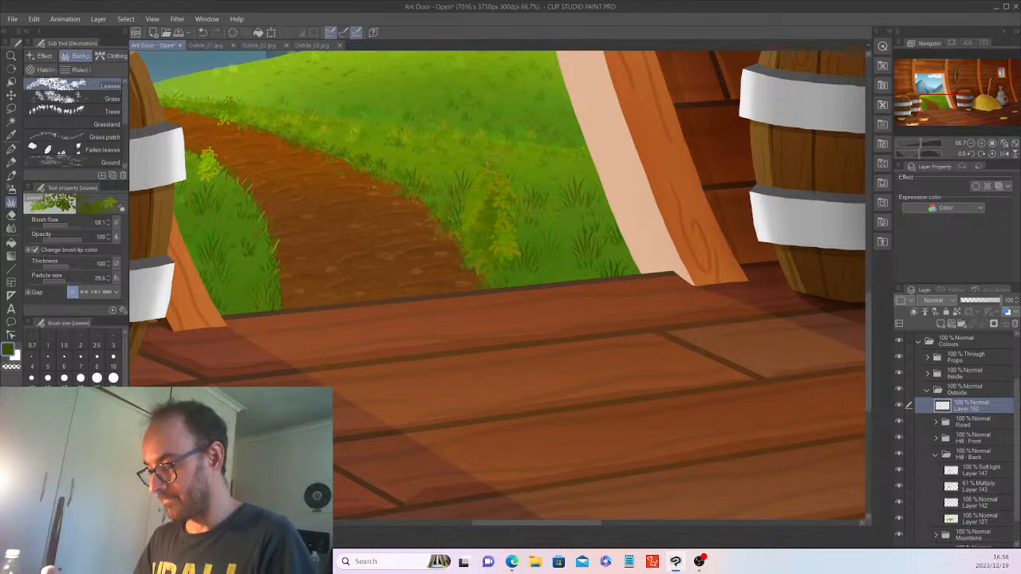
key(ctrl+minus)
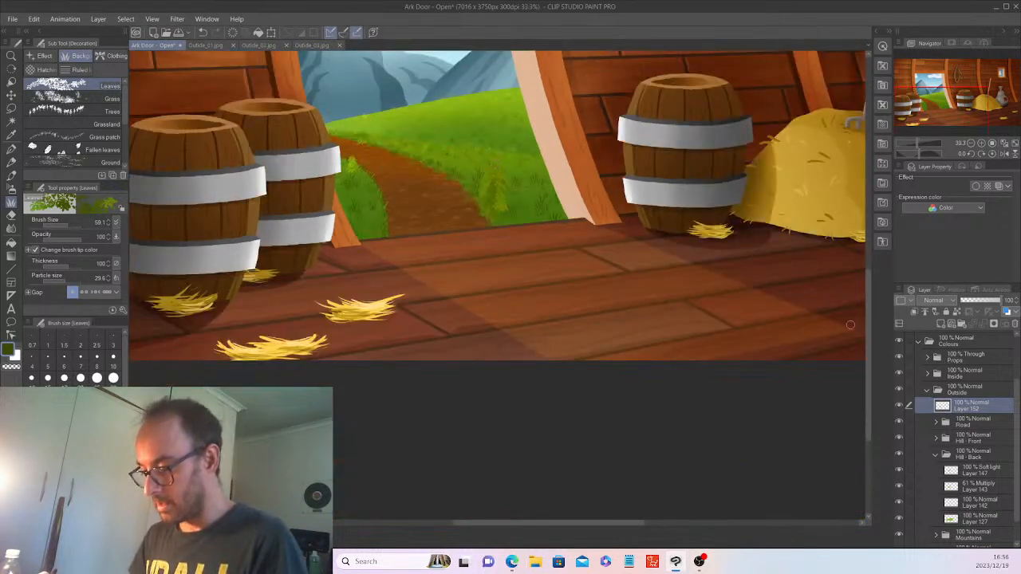
Erase the leaf clump beside the path, then return via the Pen to the Leaves brush.
scroll(850, 324, up, 3)
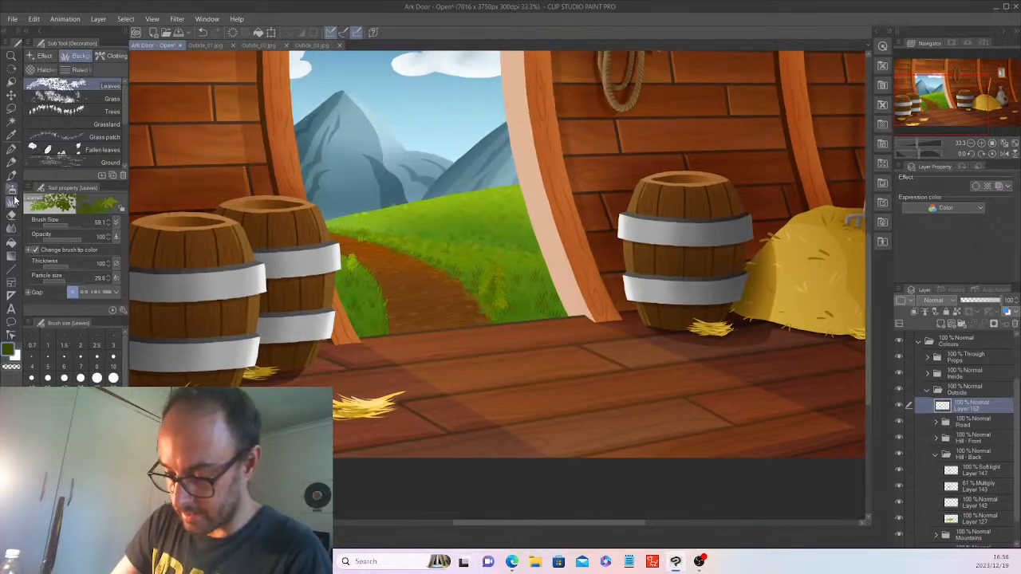
click(11, 215)
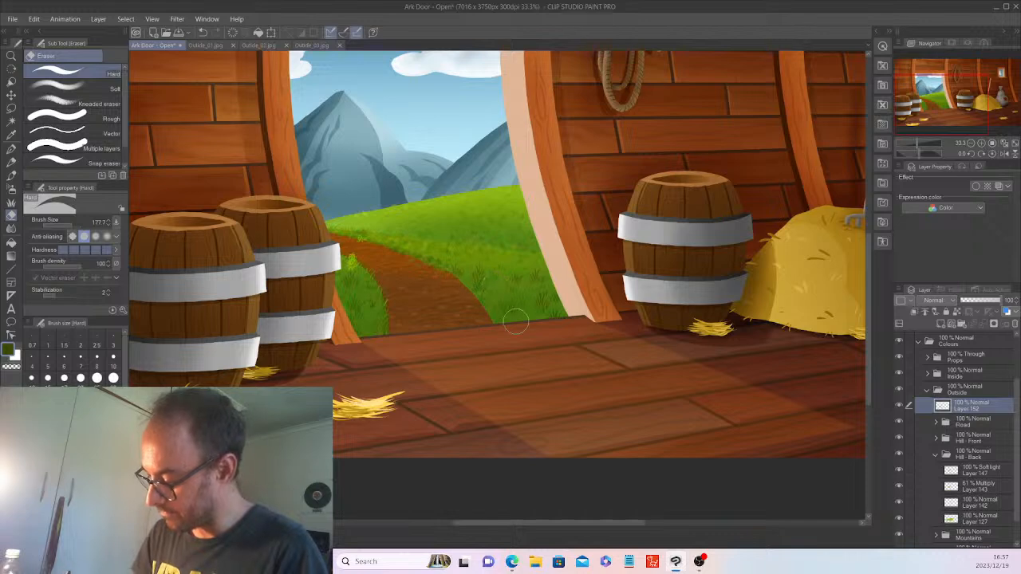
scroll(514, 343, up, 1)
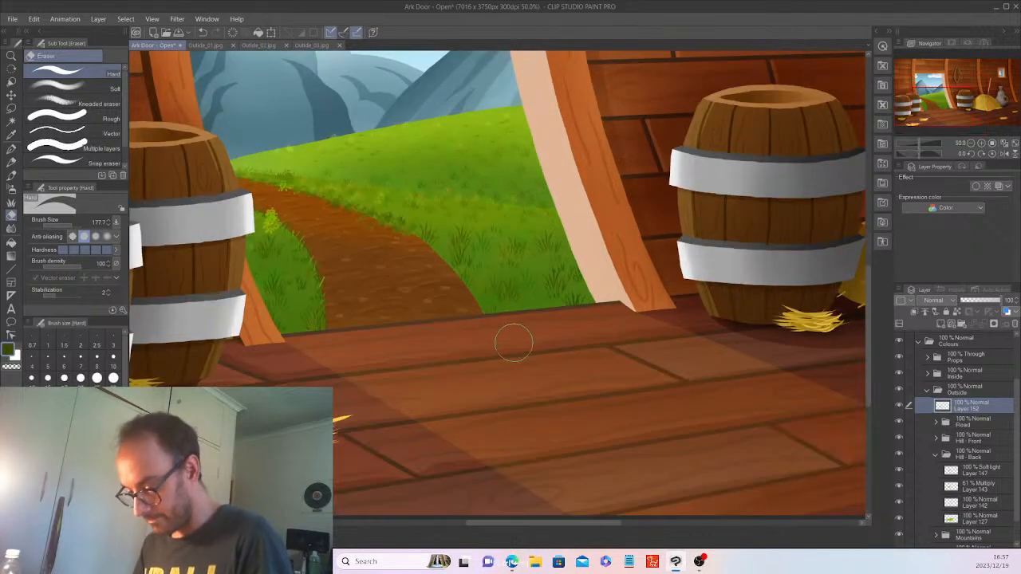
click(12, 149)
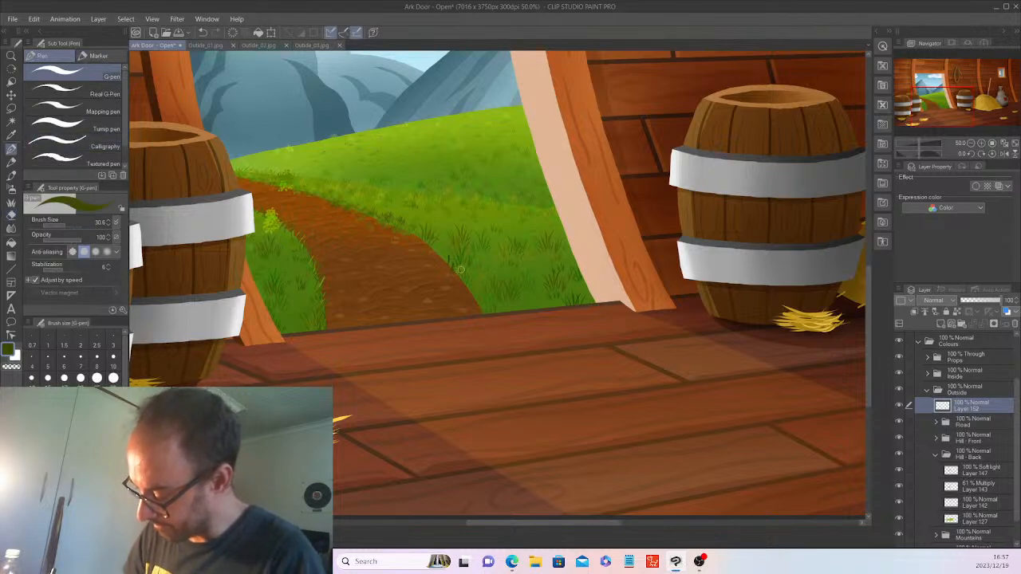
scroll(471, 263, up, 1)
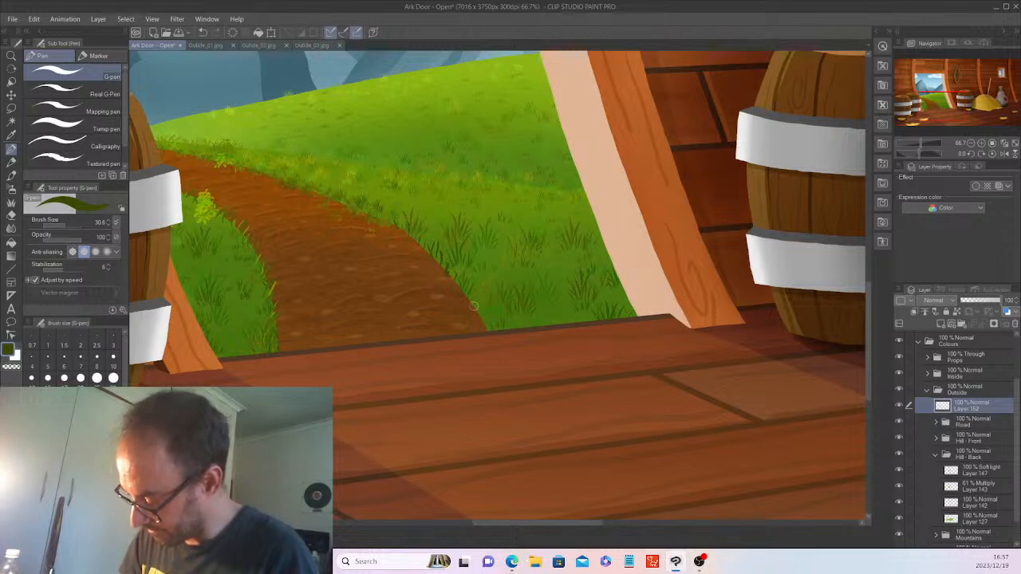
key(b)
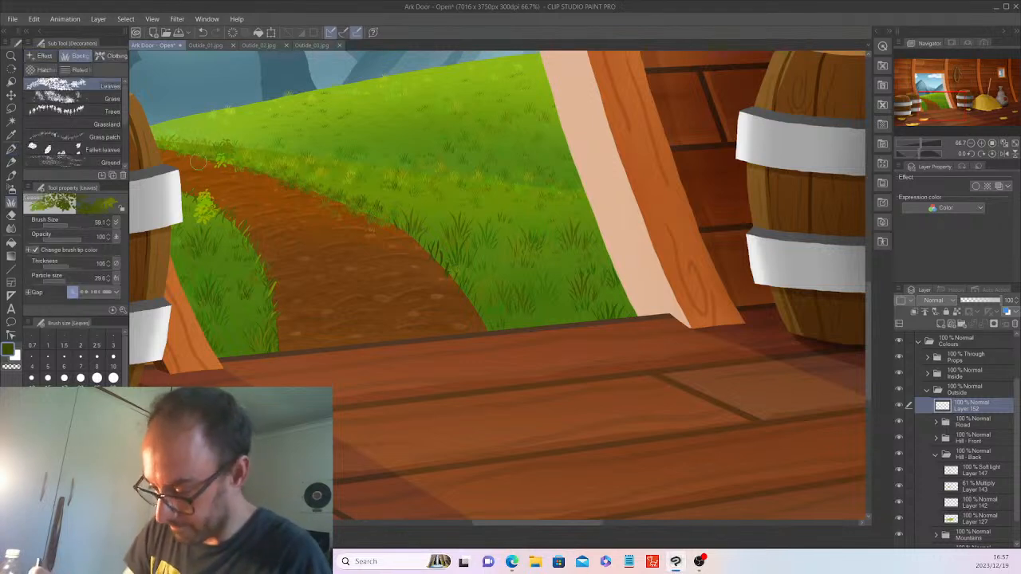
With the Grass decoration brush at about 343.9, paint dark tufts along the left patch's bottom edge.
click(88, 98)
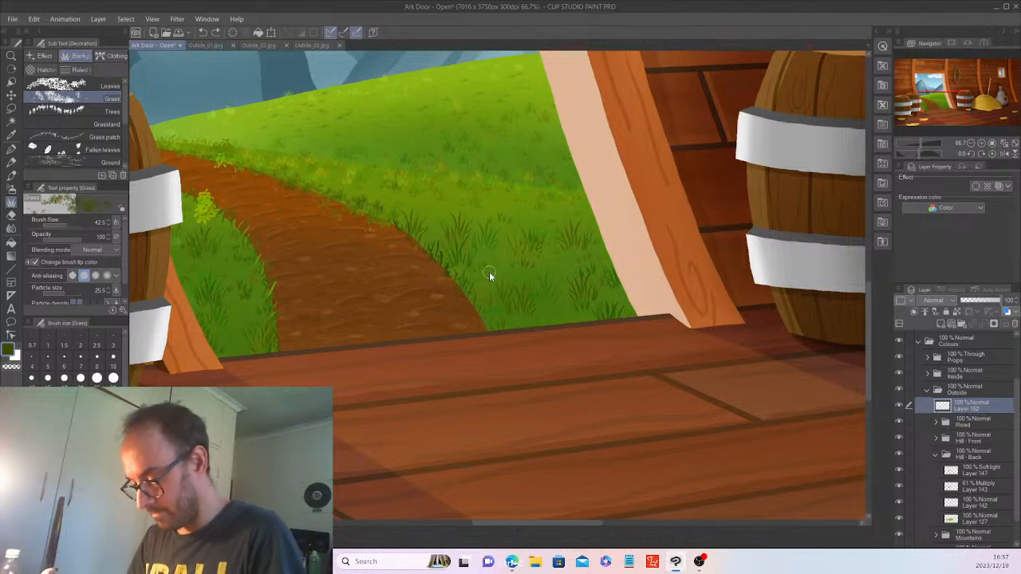
click(77, 222)
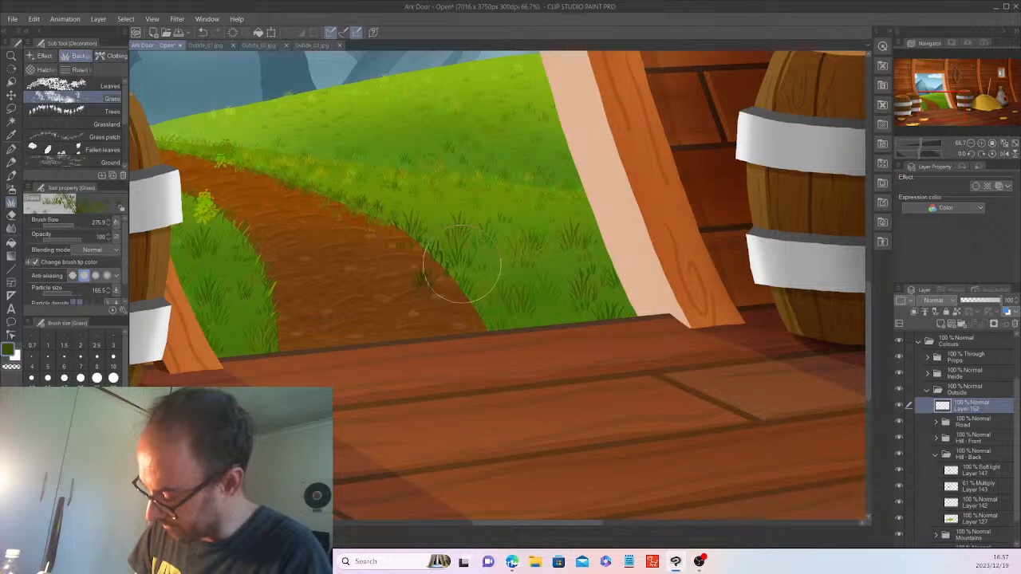
mouse_move(423, 249)
mouse_down()
mouse_move(474, 286)
mouse_move(458, 270)
mouse_move(494, 334)
mouse_move(453, 269)
mouse_move(498, 324)
mouse_move(446, 250)
mouse_move(457, 252)
mouse_move(406, 223)
mouse_move(486, 279)
mouse_up()
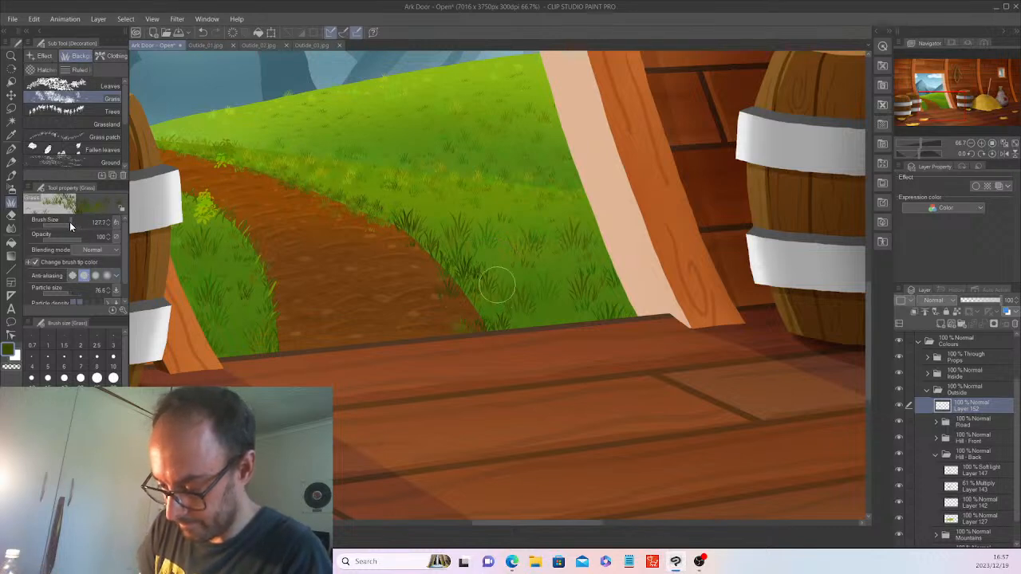
drag(69, 222, 69, 223)
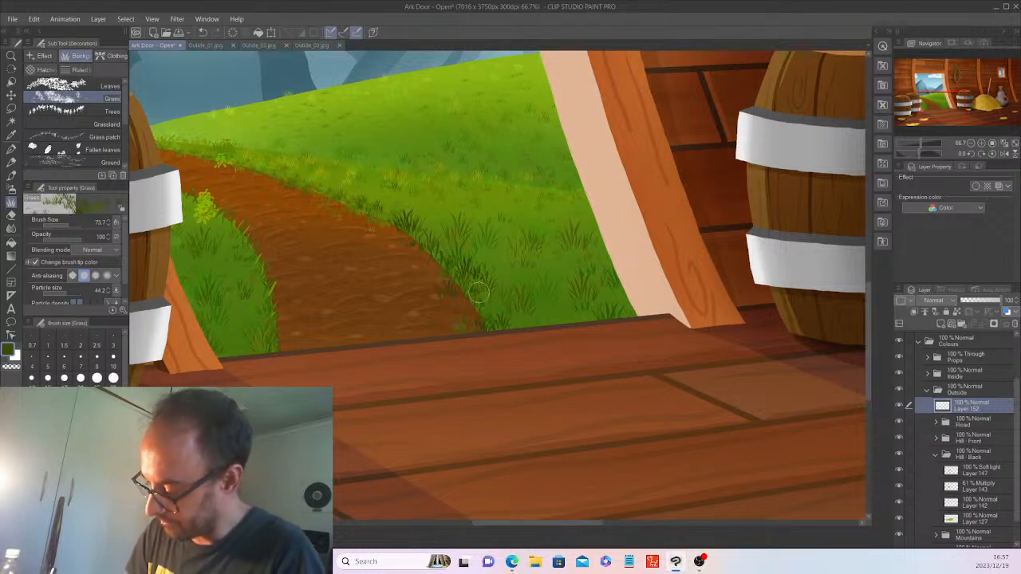
scroll(558, 327, down, 2)
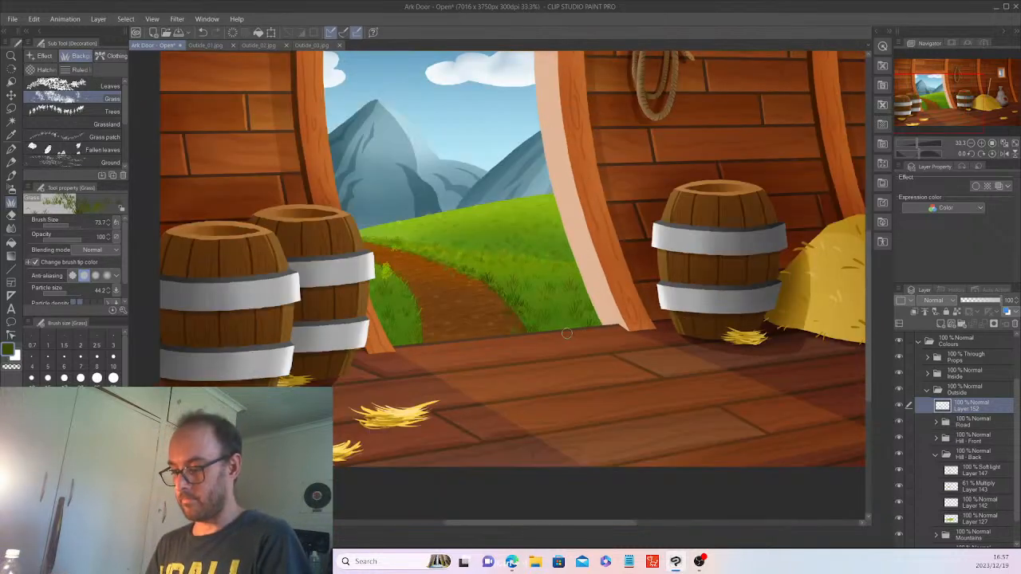
scroll(567, 334, down, 1)
scroll(565, 323, up, 3)
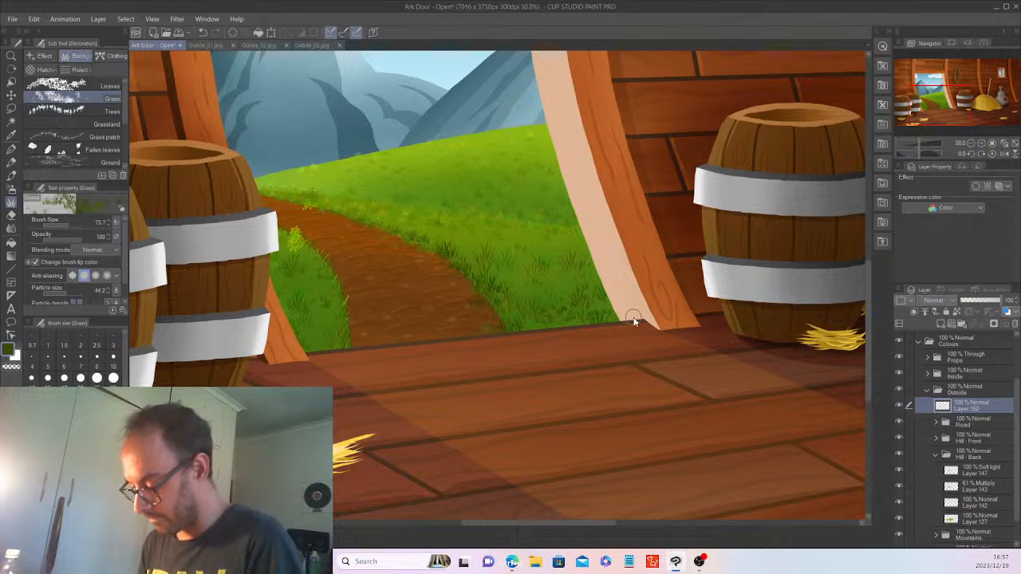
click(75, 224)
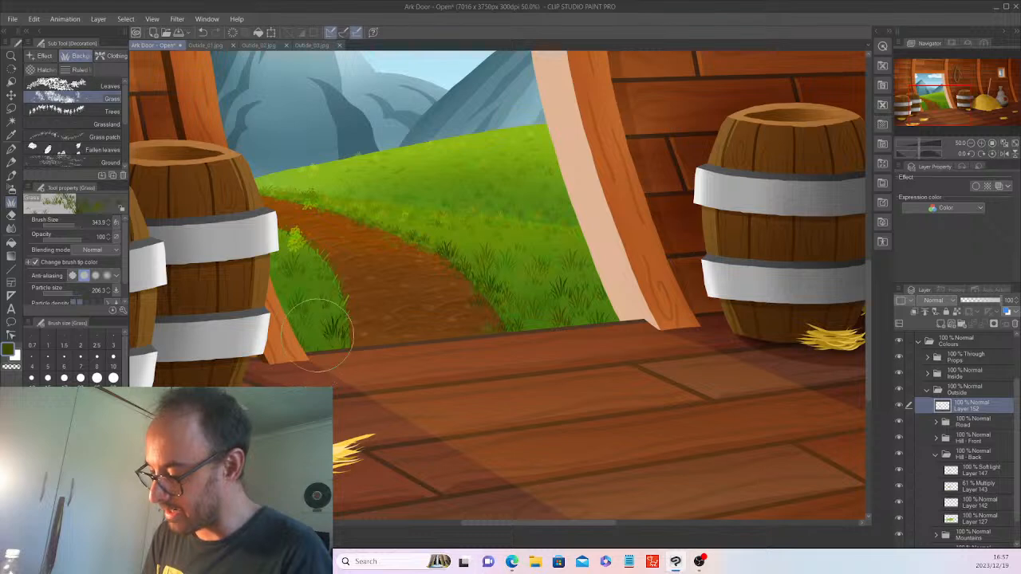
key(ctrl+z)
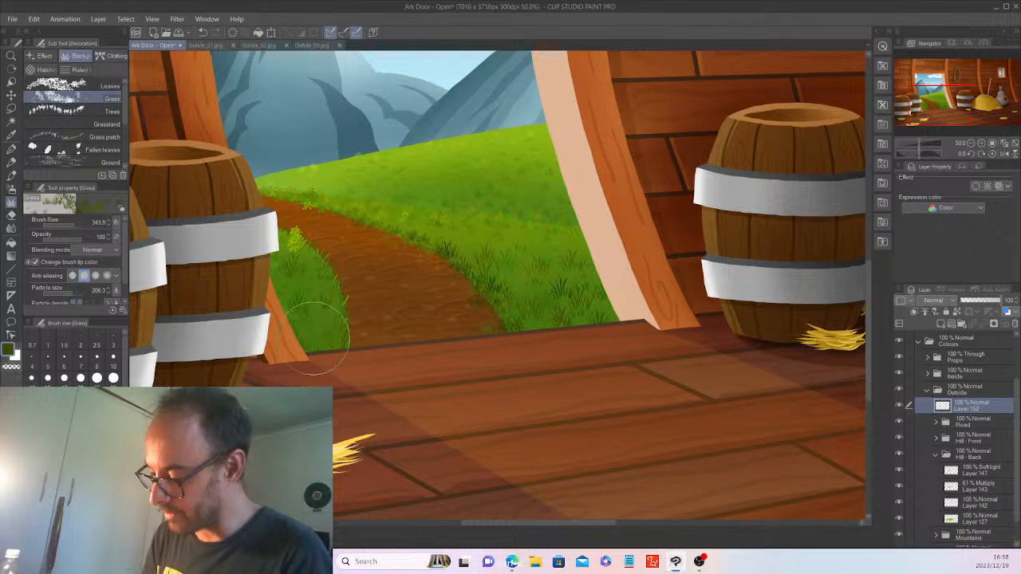
drag(314, 343, 327, 335)
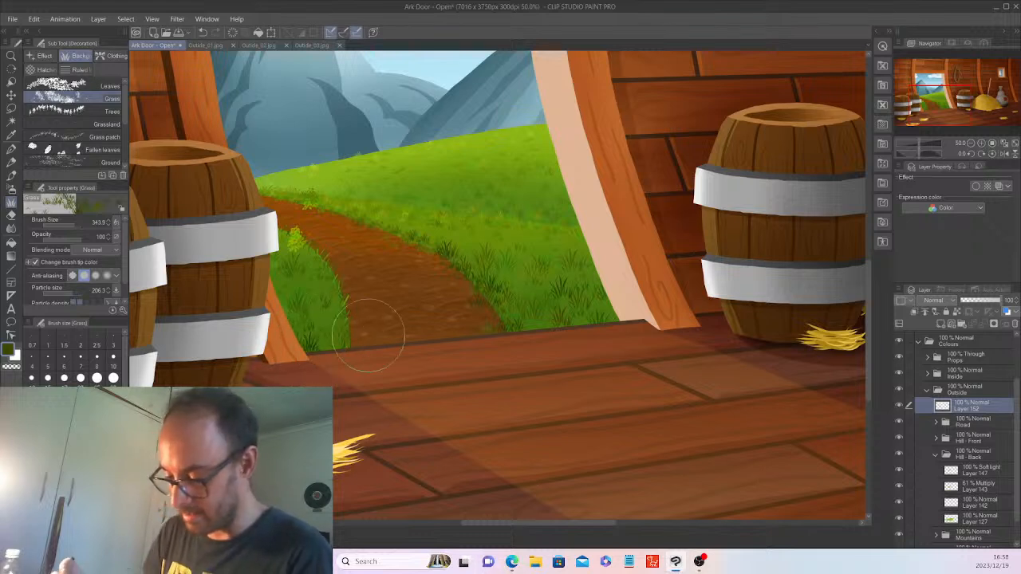
Test a Grass patch tuft on the path, undo it, and choose the Grassland brush instead.
click(105, 135)
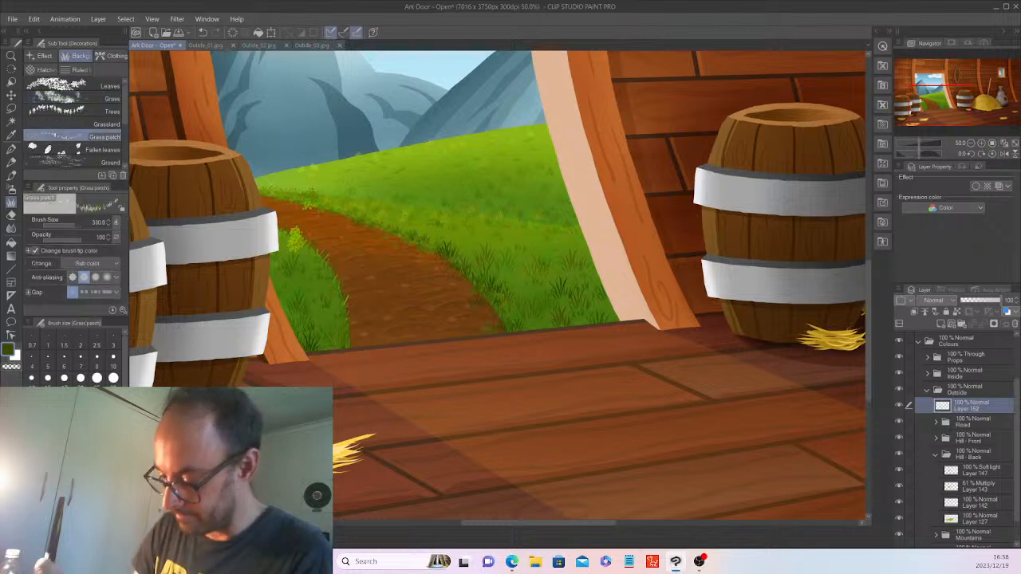
click(408, 300)
key(ctrl+z)
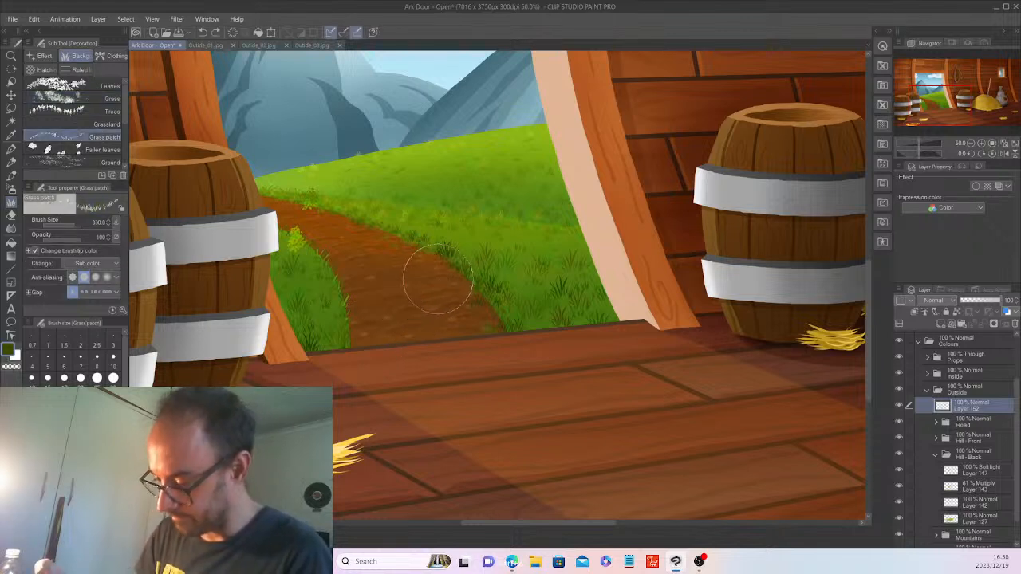
click(103, 123)
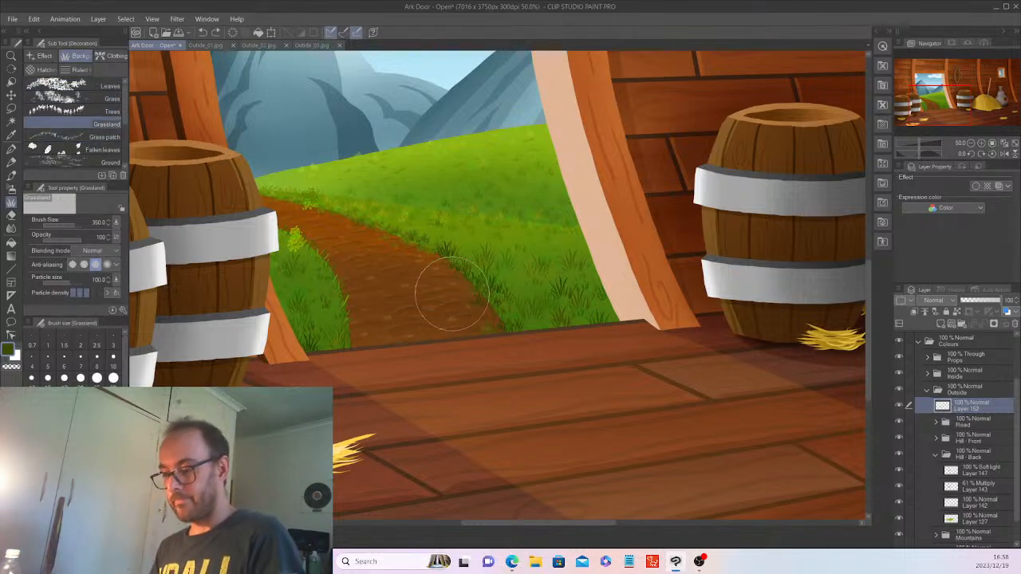
scroll(452, 295, down, 2)
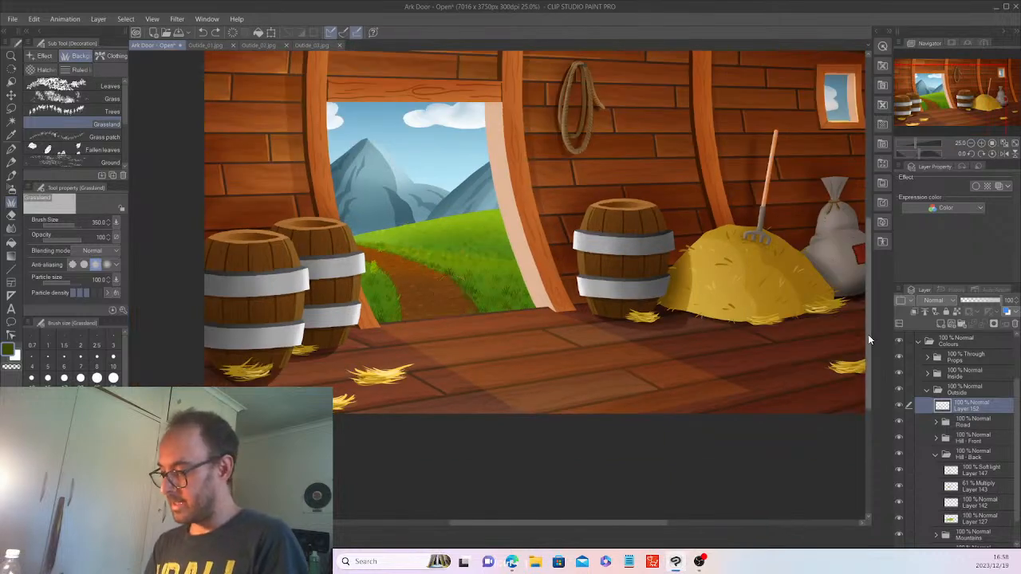
scroll(868, 334, up, 2)
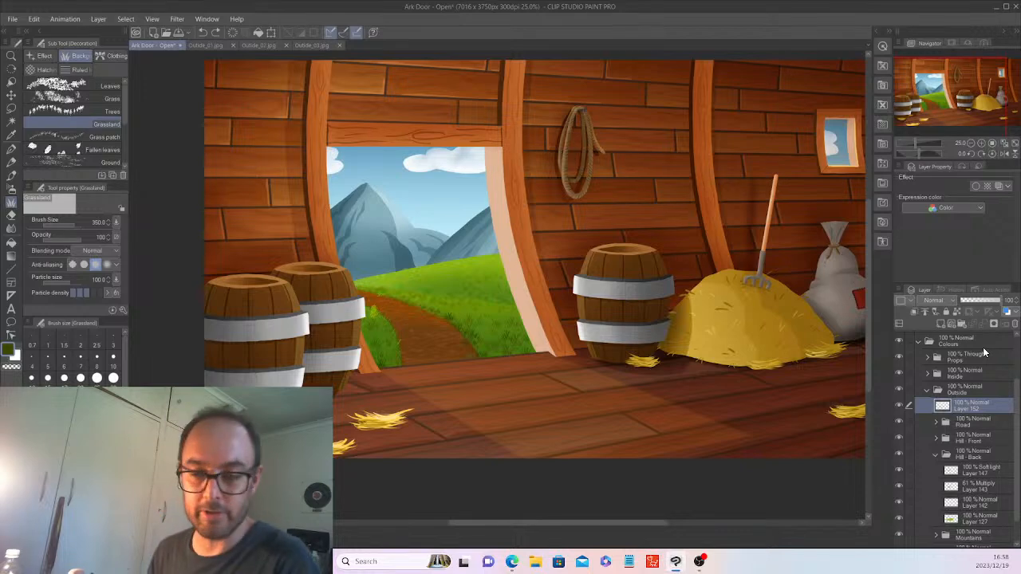
key(ctrl+plus)
key(ctrl+plus)
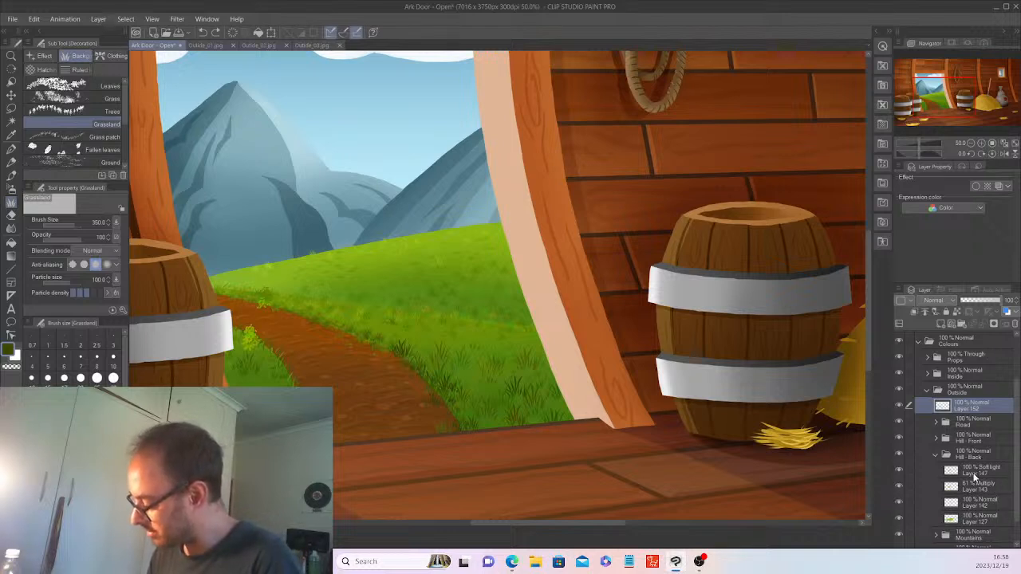
Sample the back hill's light green on Layer 147, set the brush to about 53, and add Layer 153.
click(973, 473)
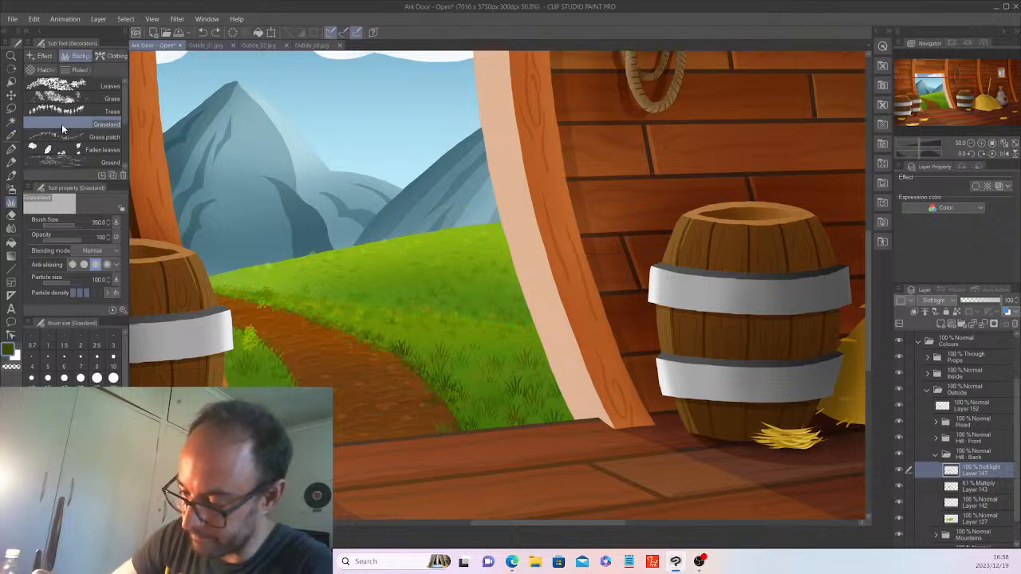
click(11, 134)
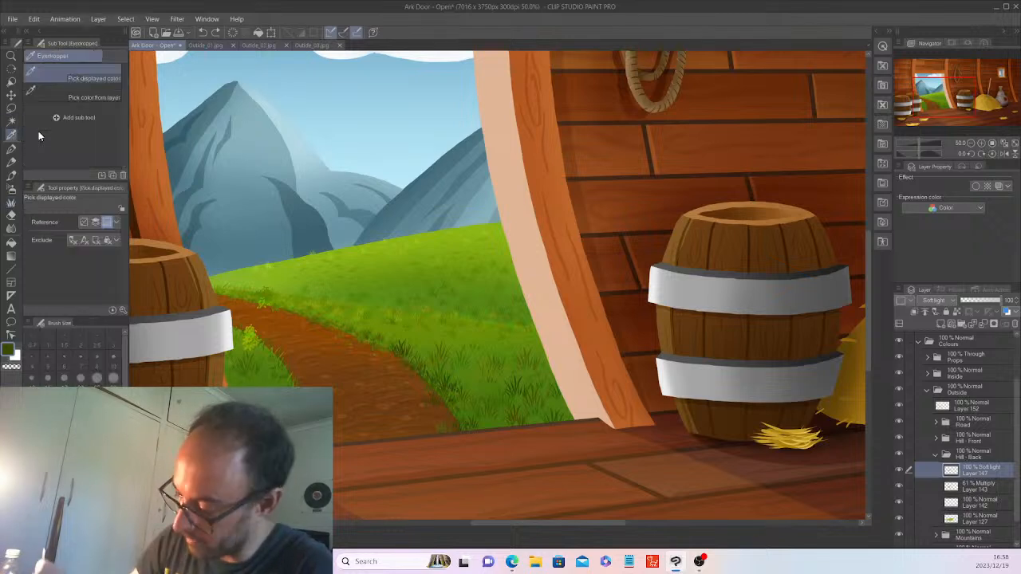
click(371, 242)
key(ctrl+plus)
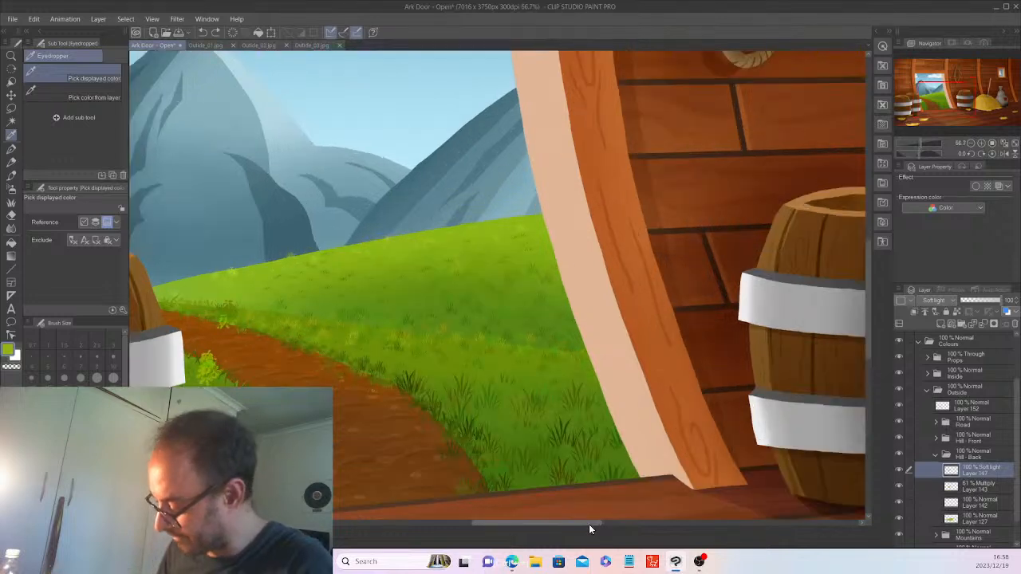
drag(588, 524, 547, 526)
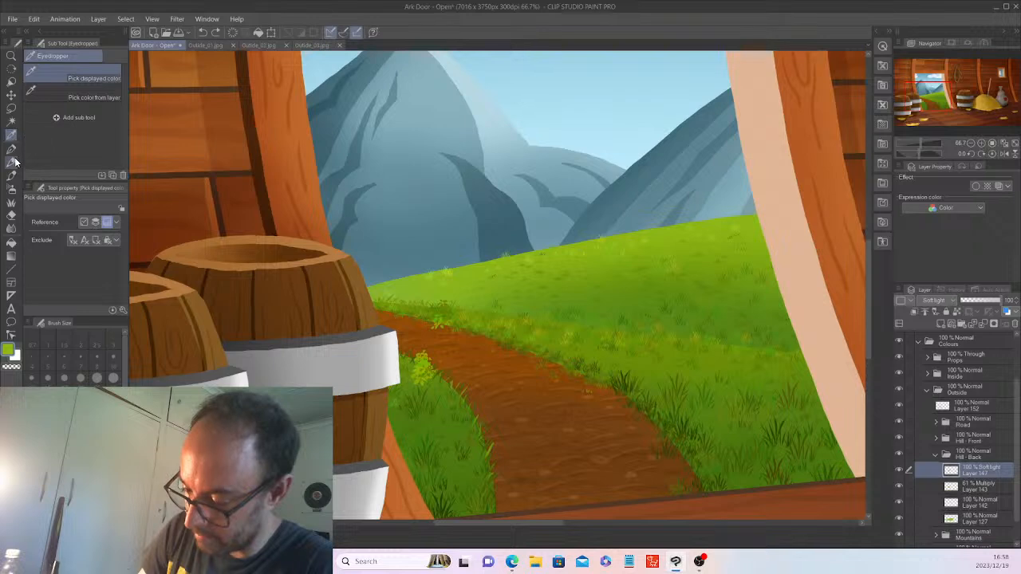
click(11, 201)
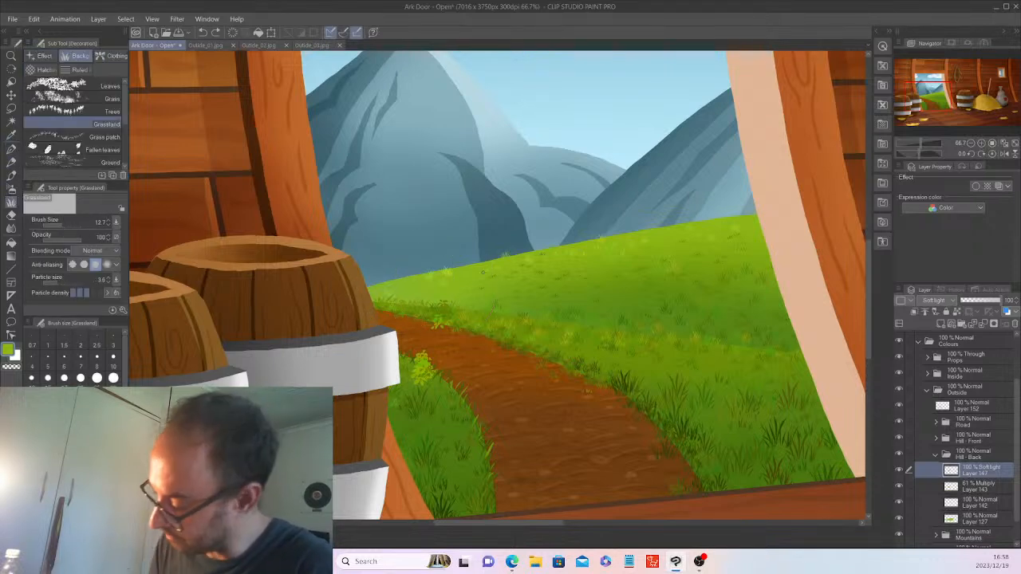
key(bracketleft)
drag(60, 224, 66, 223)
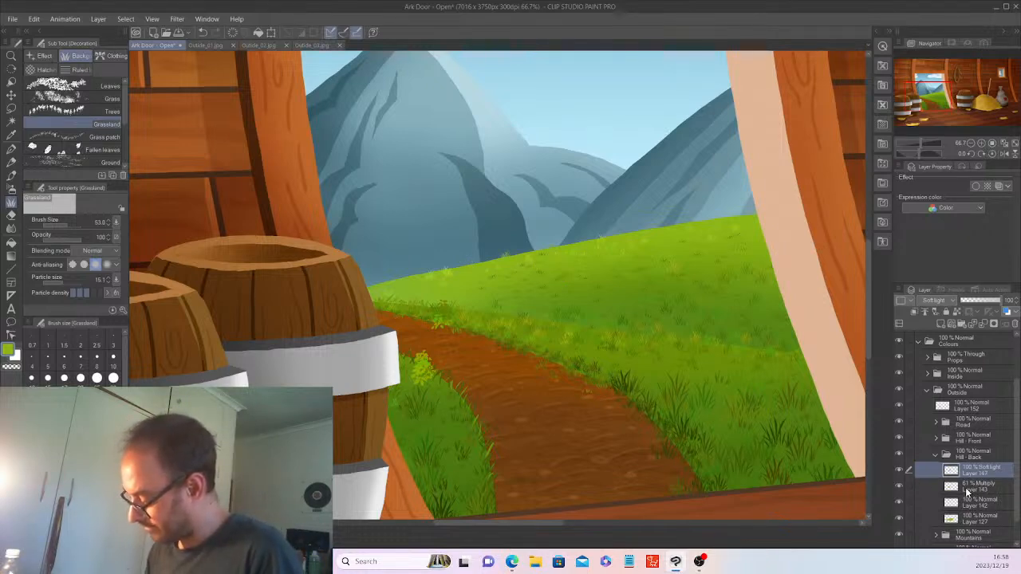
key(ctrl+shift+n)
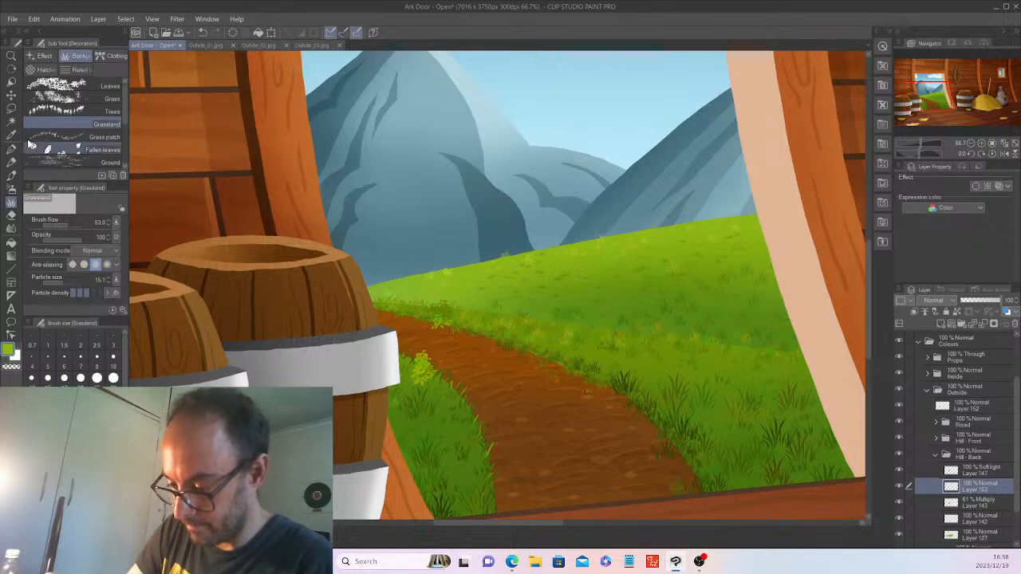
Paint light green grass along the back hill on Layer 153 with the Grass brush sized about 20–58.
click(88, 94)
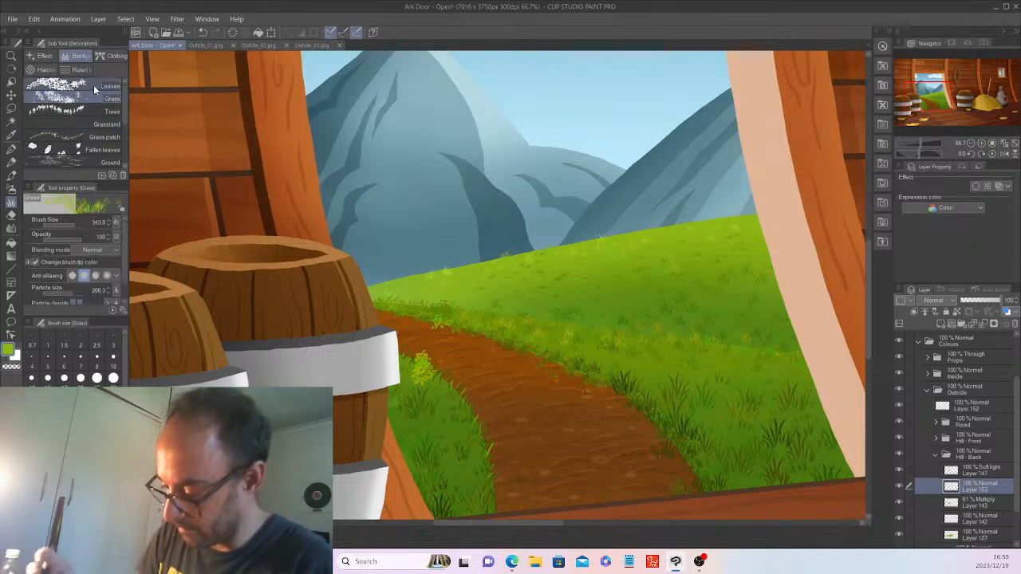
click(65, 223)
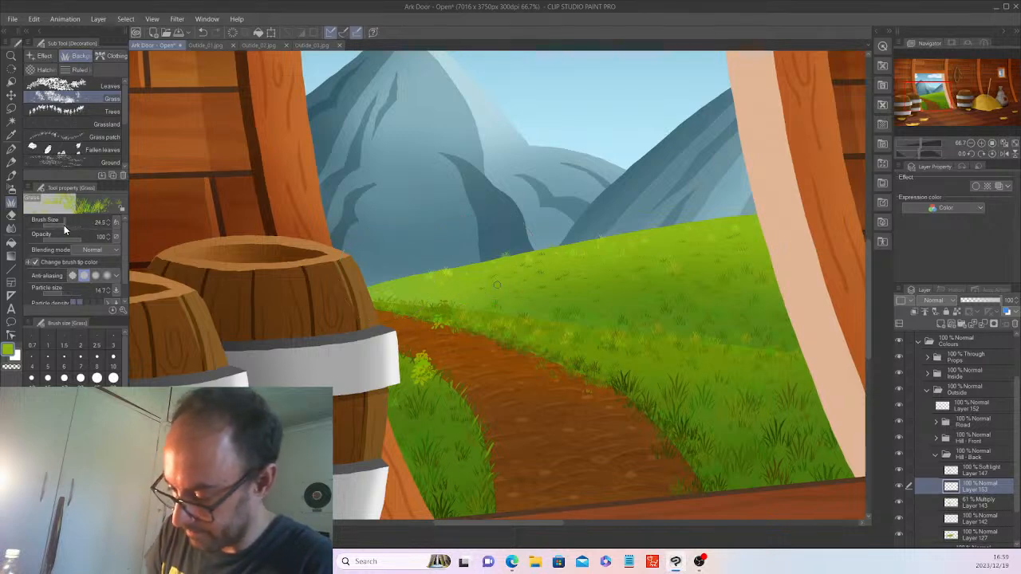
click(66, 223)
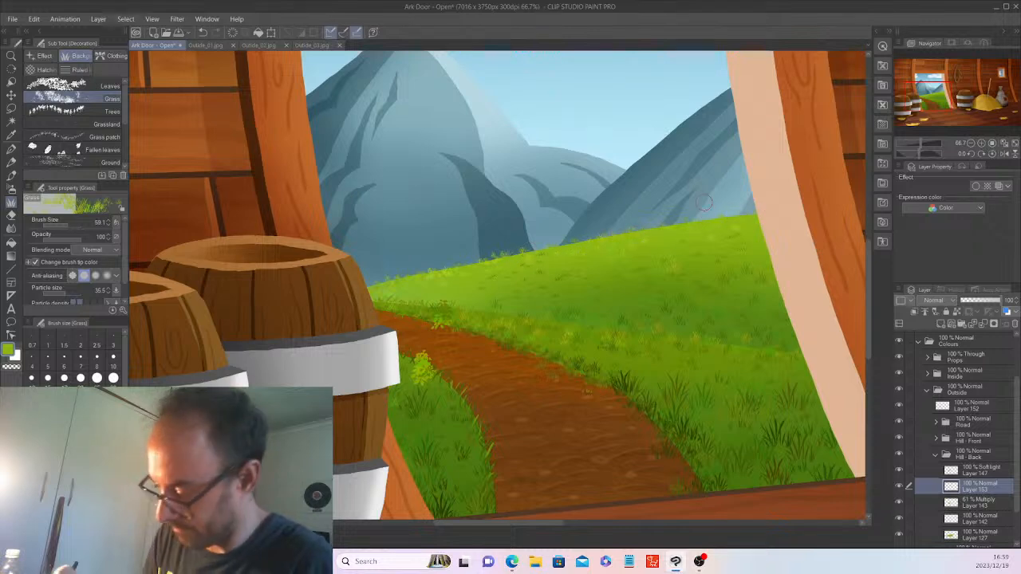
drag(67, 220, 62, 222)
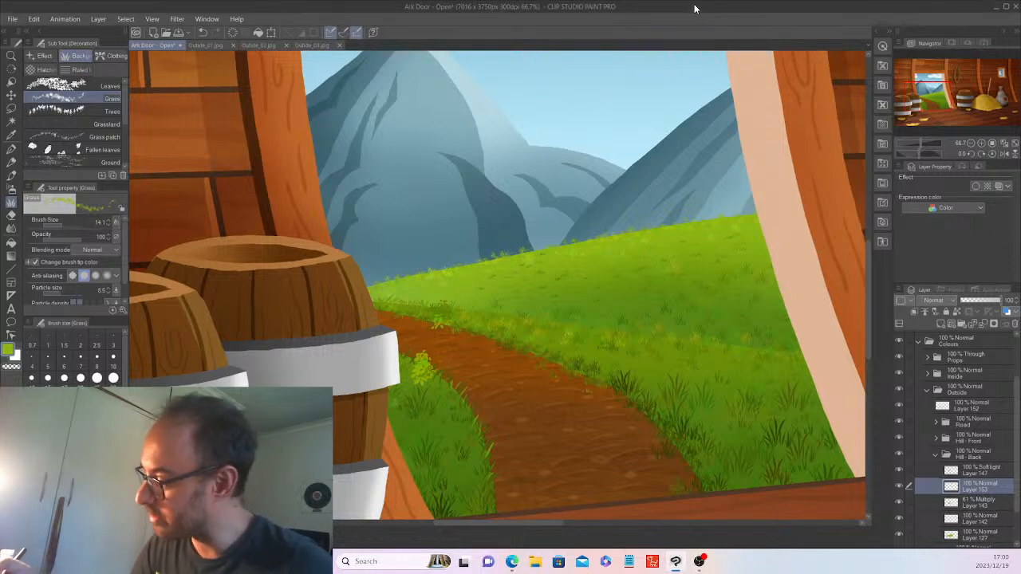
click(63, 225)
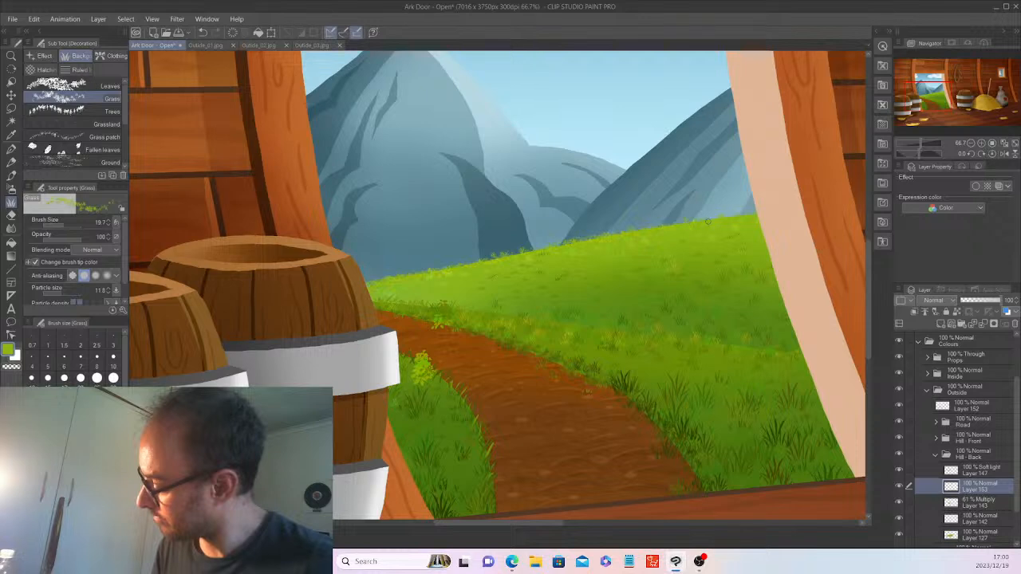
click(67, 225)
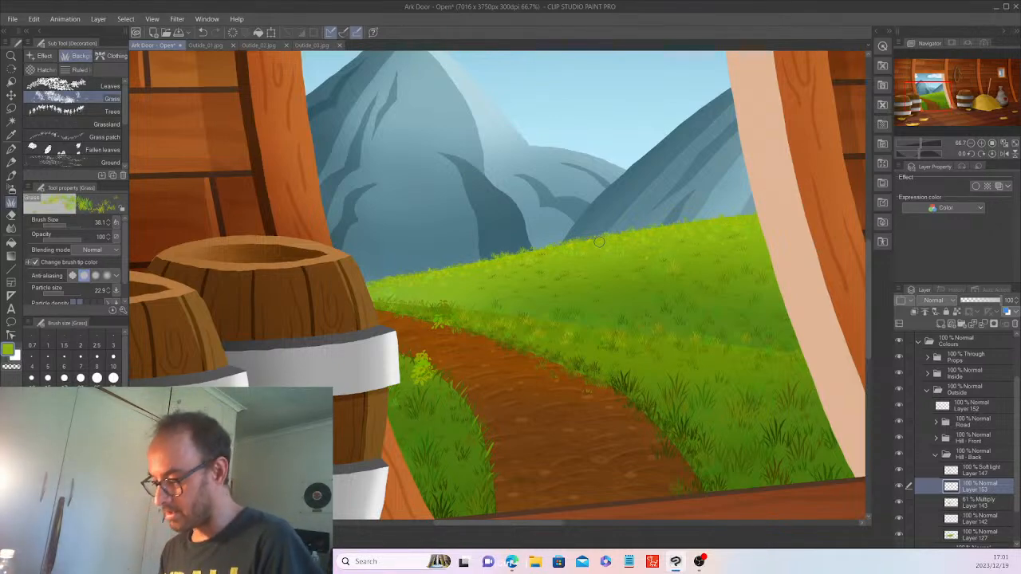
scroll(599, 240, down, 3)
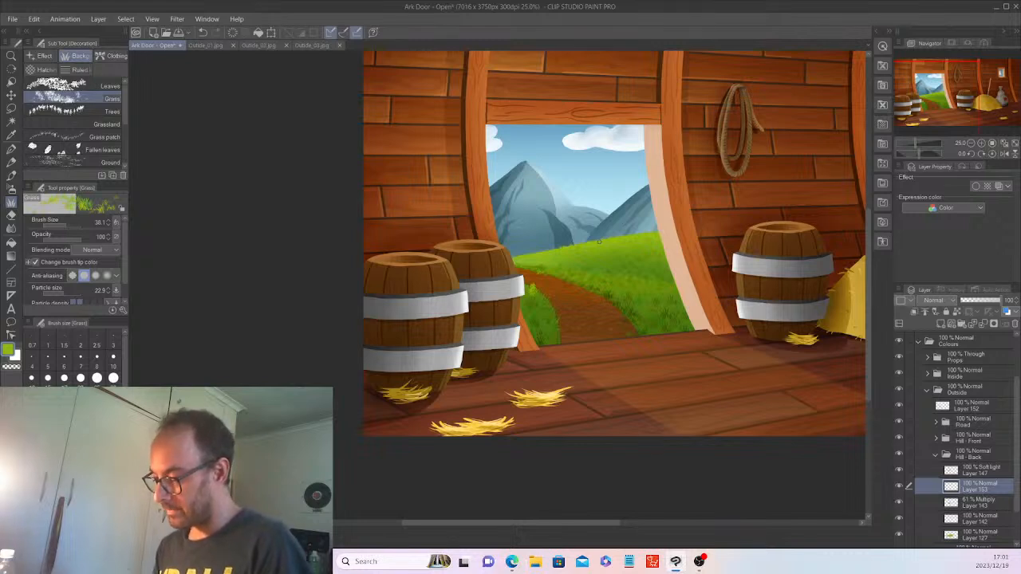
drag(603, 521, 640, 520)
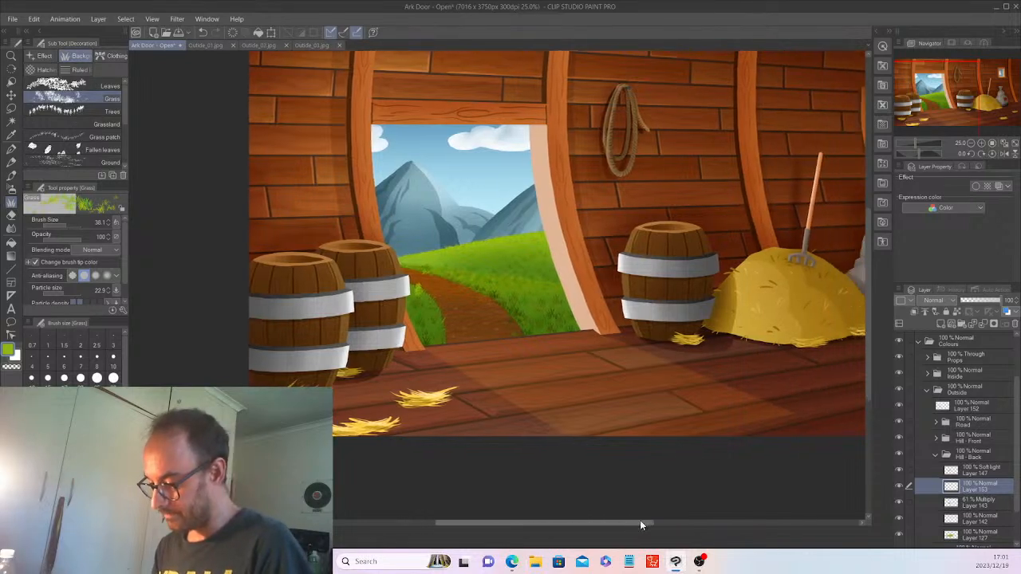
drag(871, 365, 871, 338)
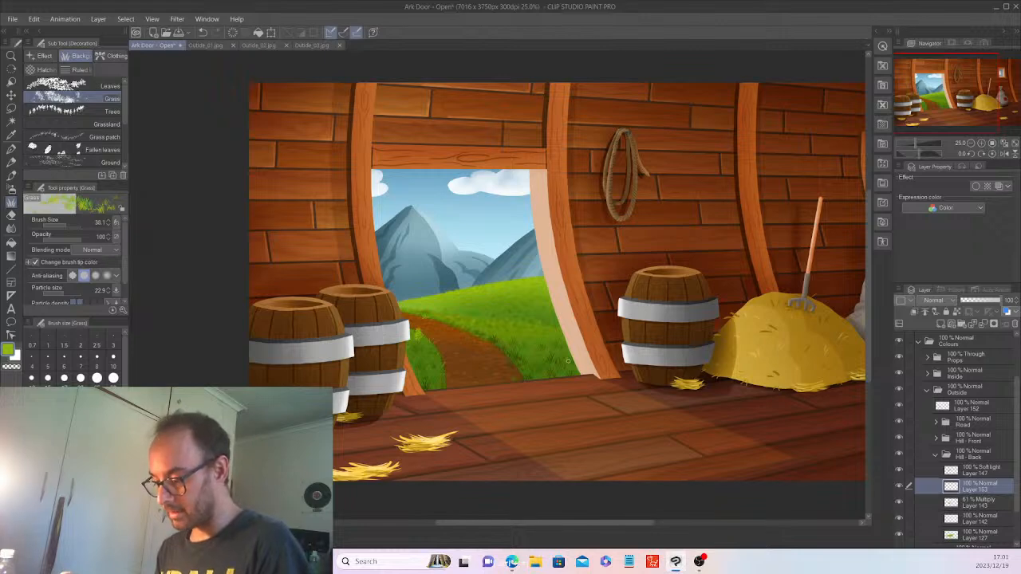
scroll(568, 360, up, 2)
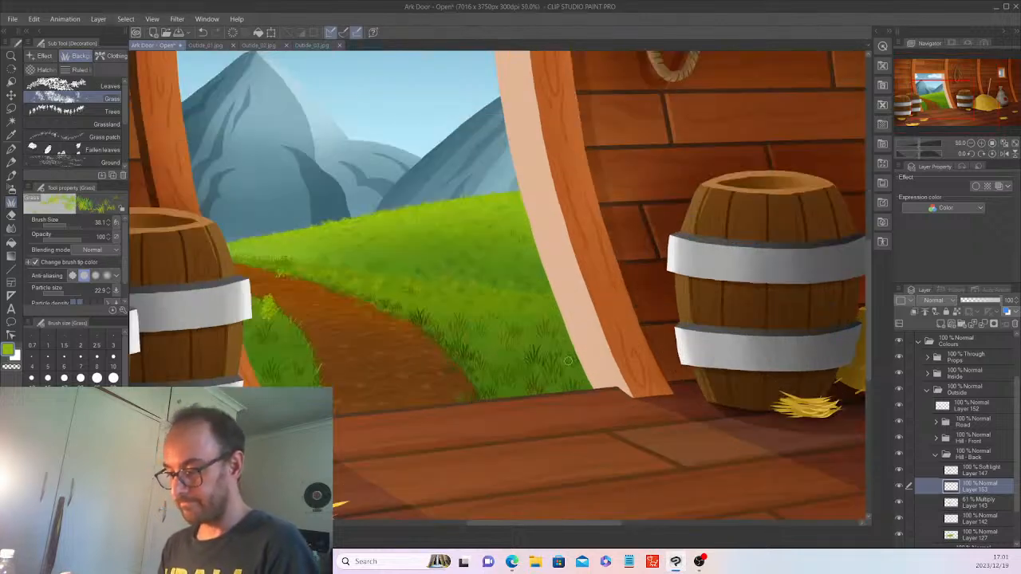
scroll(568, 361, down, 1)
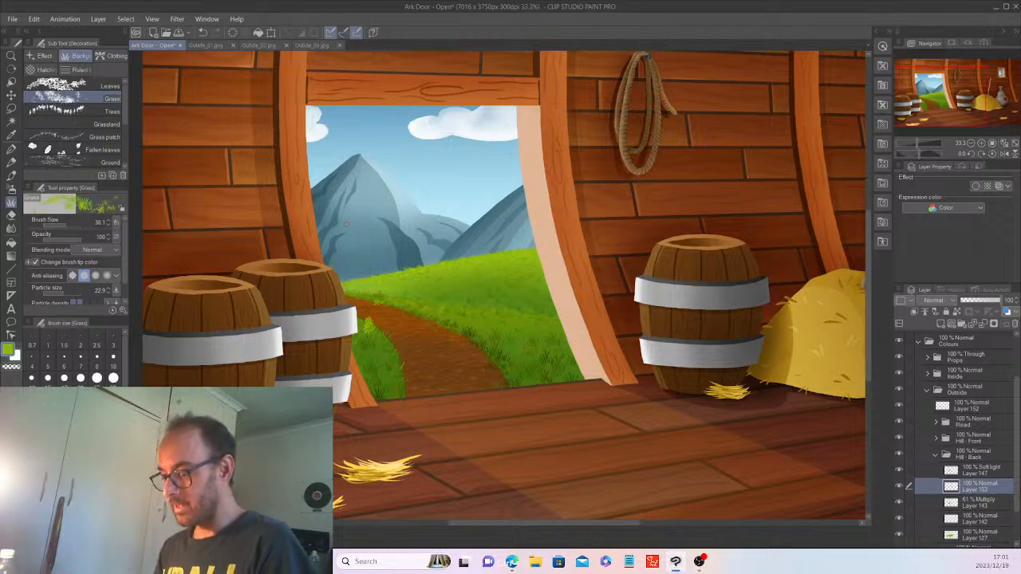
scroll(346, 224, down, 1)
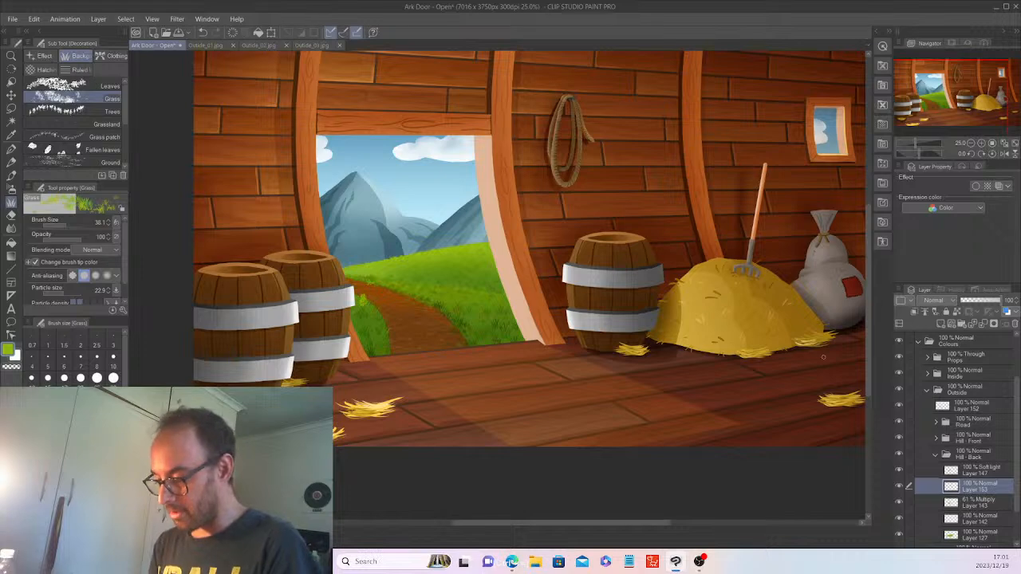
scroll(822, 362, up, 1)
scroll(448, 330, down, 1)
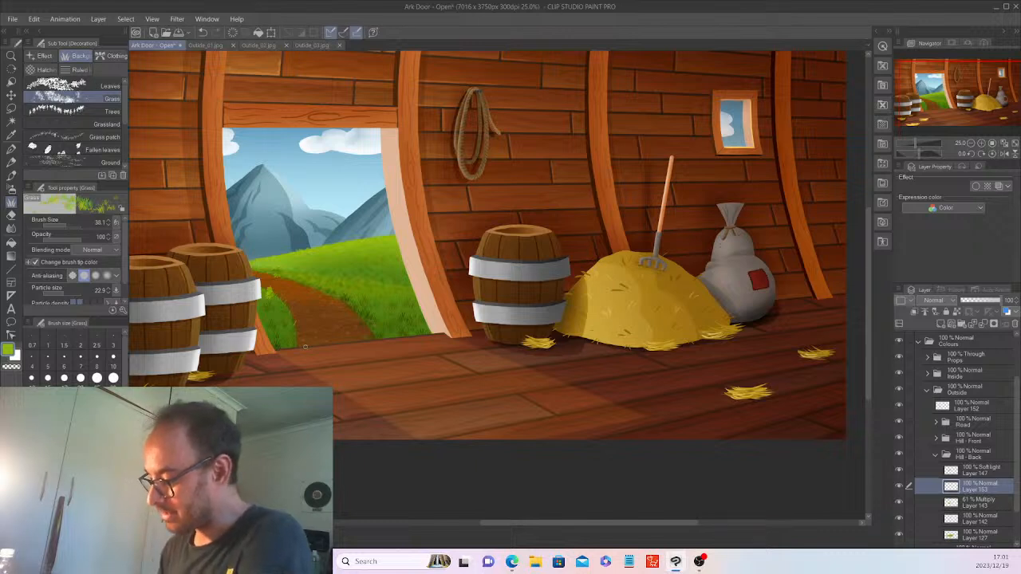
Select the dirt path area on Layer 131 in the Road group with Auto Select.
click(933, 455)
click(935, 460)
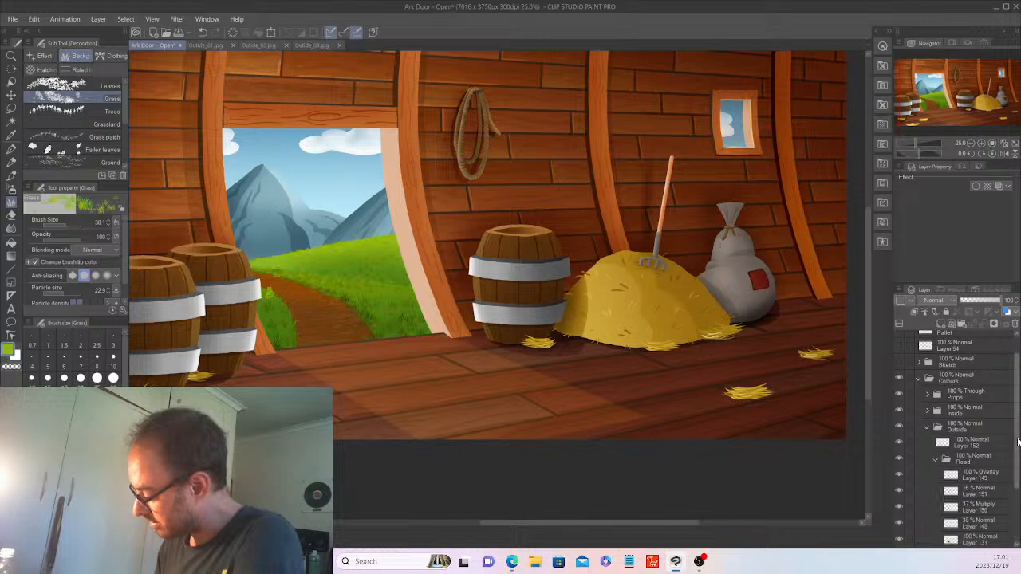
scroll(979, 485, down, 4)
click(980, 480)
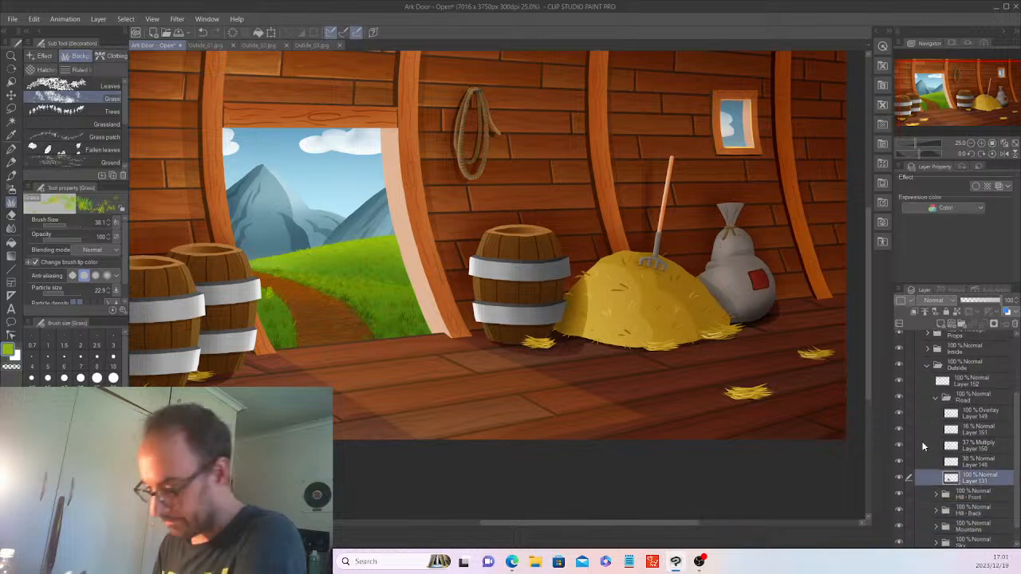
click(11, 121)
click(341, 314)
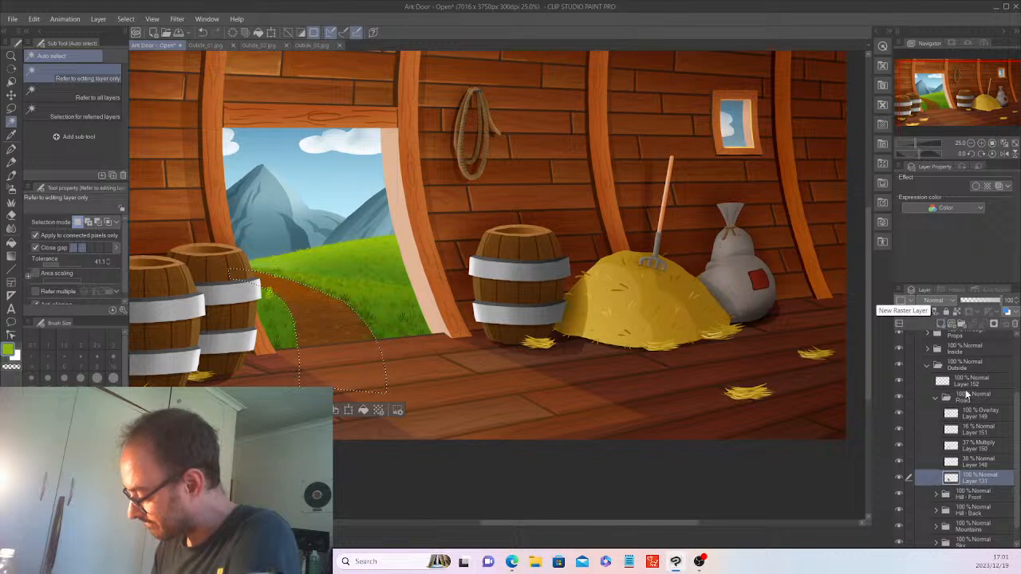
Airbrush brown shading on a new Multiply layer over the path, deselect, and set 49% opacity.
click(940, 325)
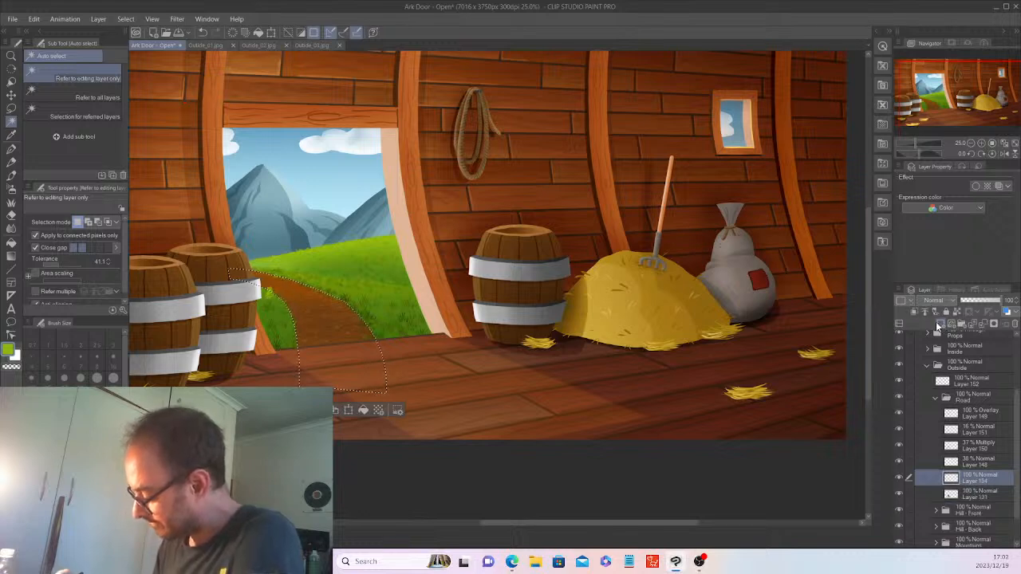
click(11, 188)
click(12, 134)
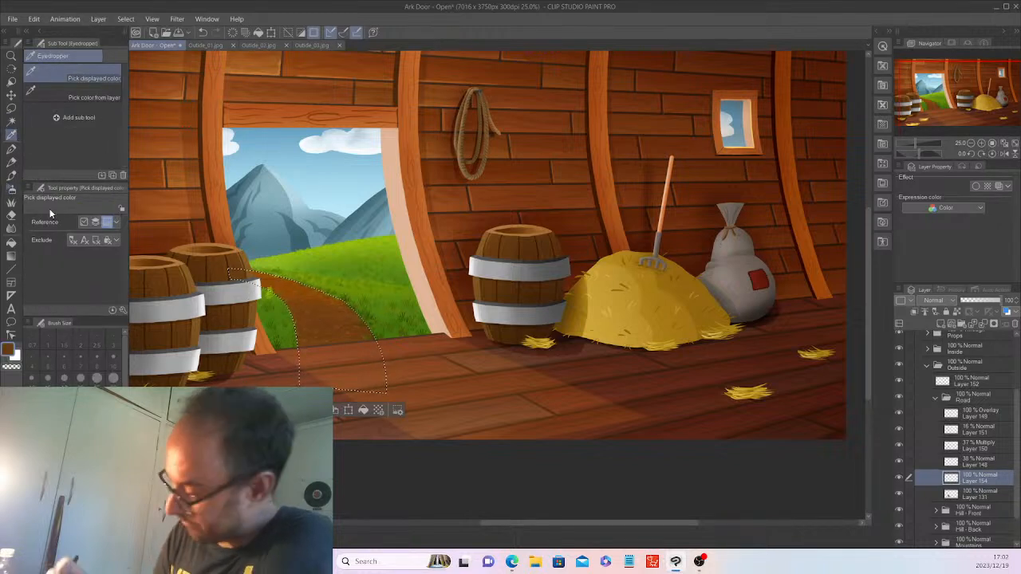
click(935, 300)
click(917, 40)
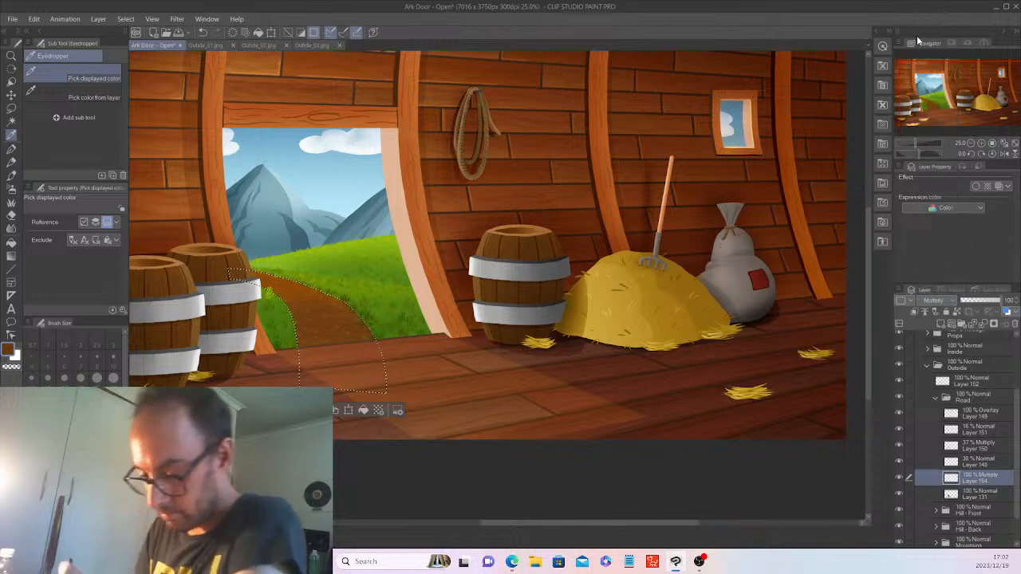
click(12, 190)
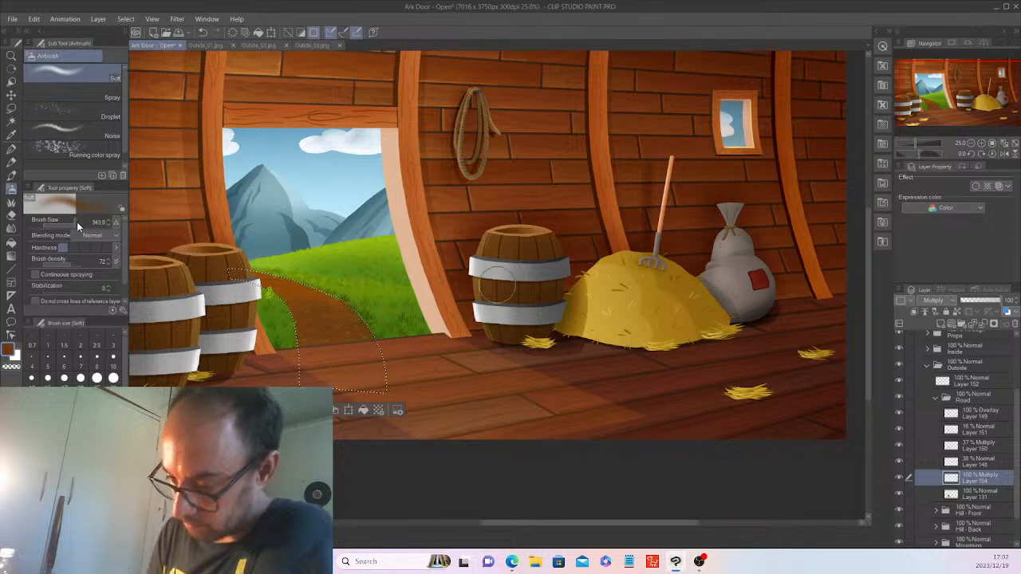
drag(77, 222, 71, 223)
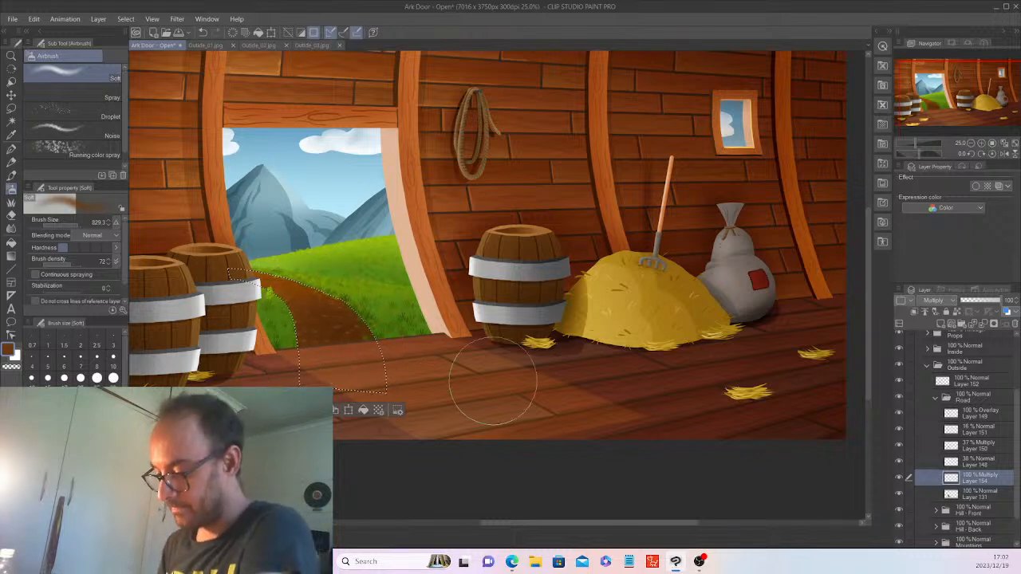
key(ctrl+d)
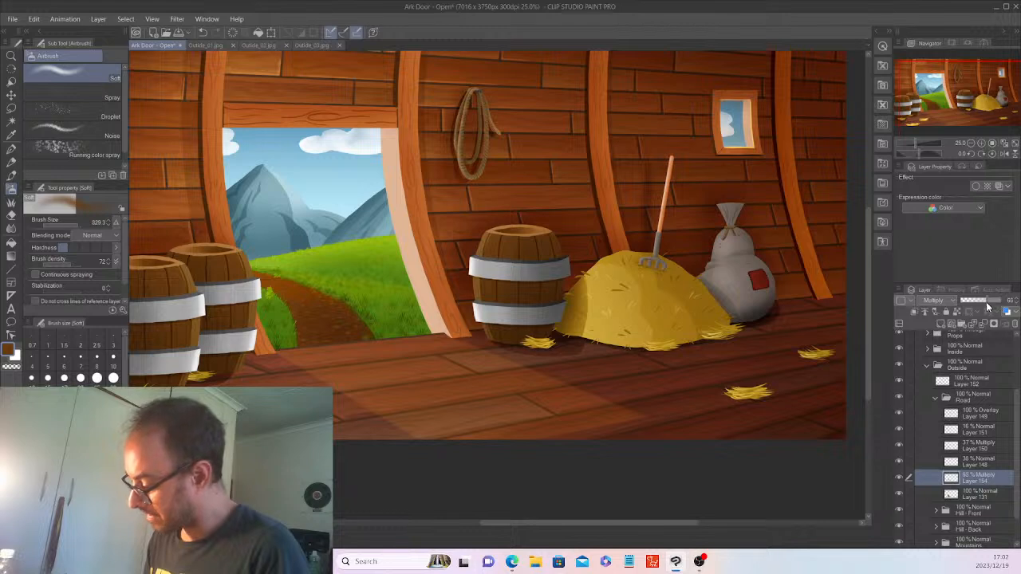
click(979, 303)
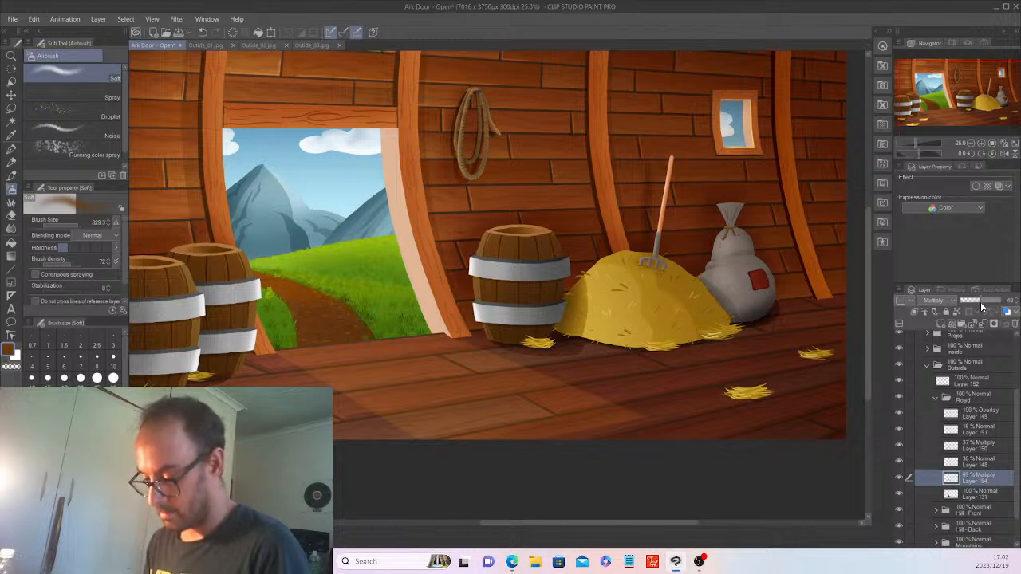
drag(980, 301, 971, 300)
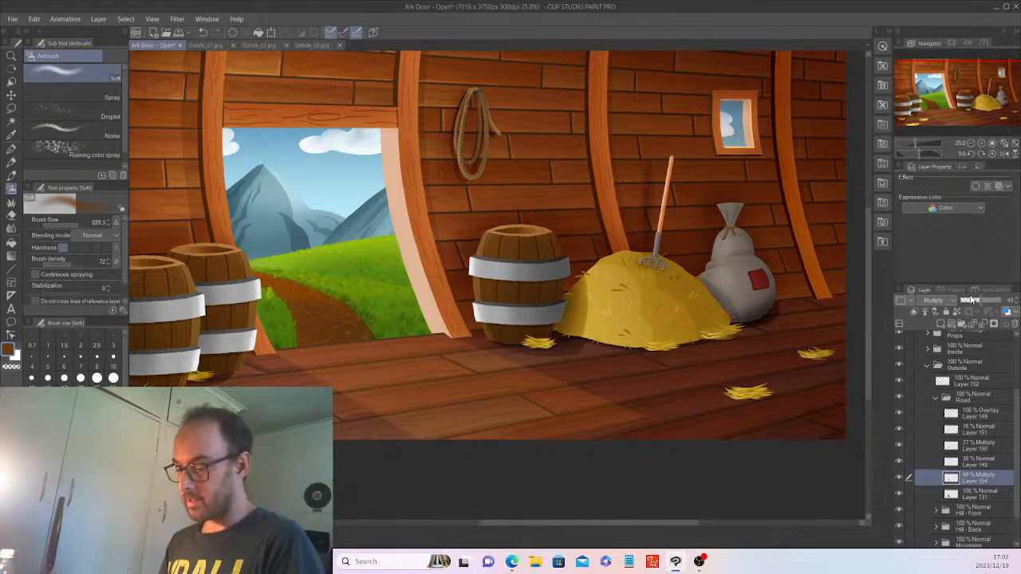
Auto-select the right-hand mountain on Layer 128 in the Mountains folder.
key(ctrl+minus)
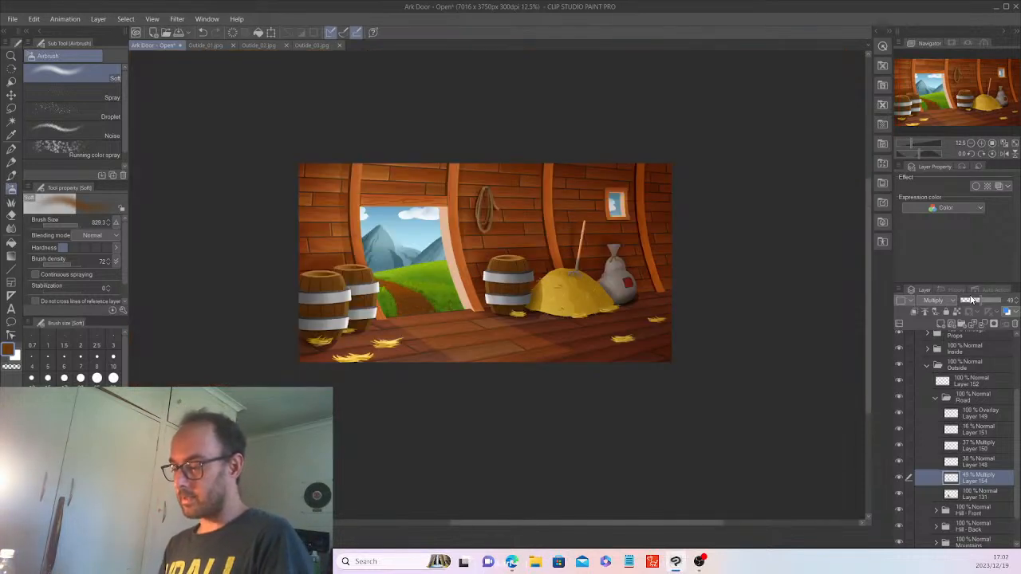
key(ctrl+plus)
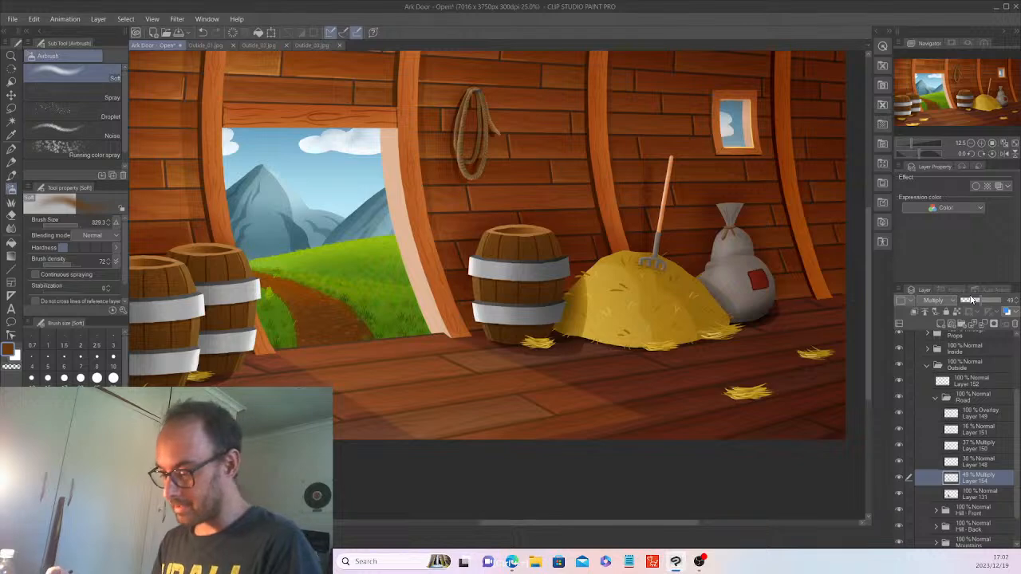
key(ctrl+plus)
click(934, 398)
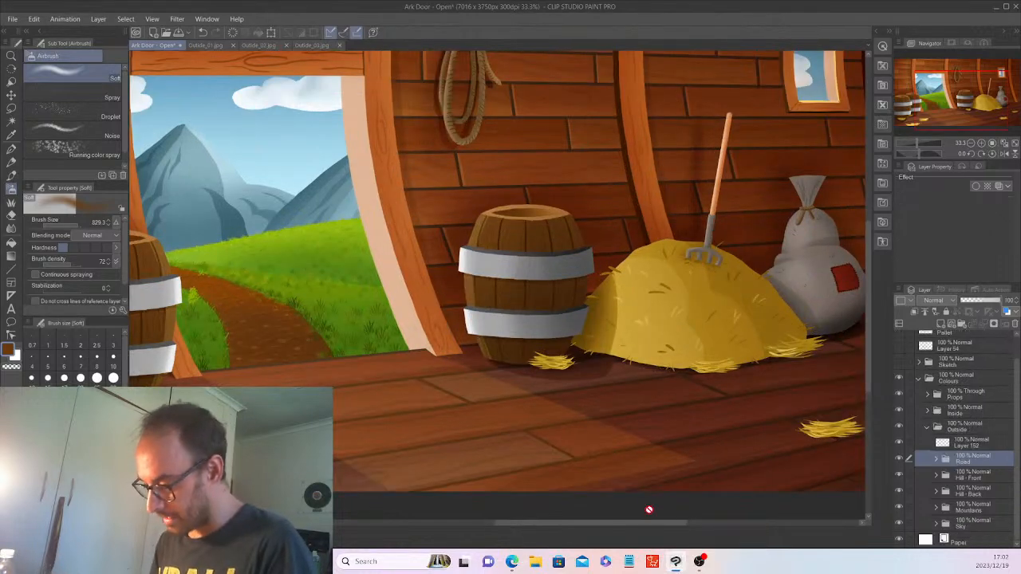
drag(644, 522, 607, 526)
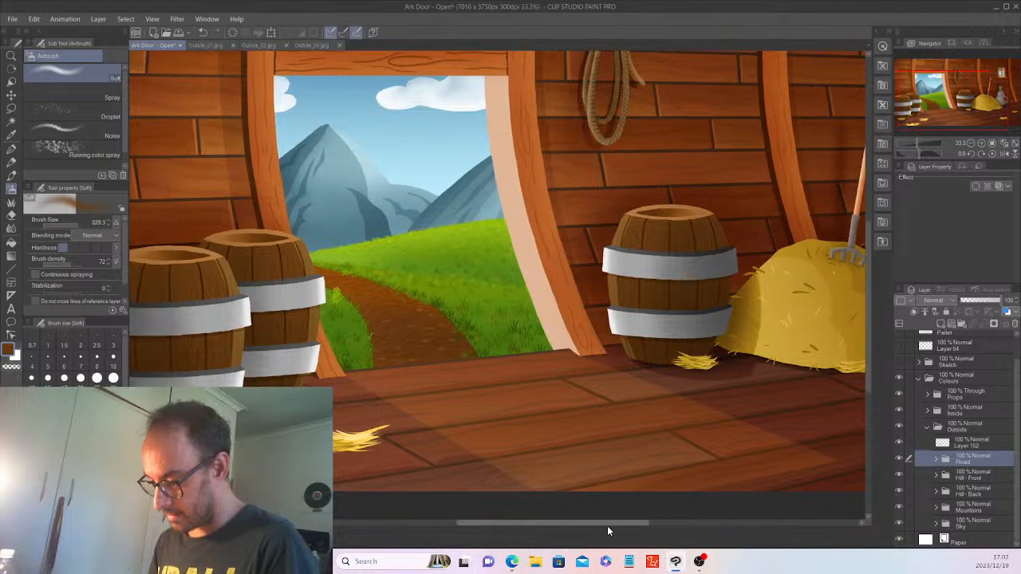
click(937, 508)
scroll(939, 506, down, 5)
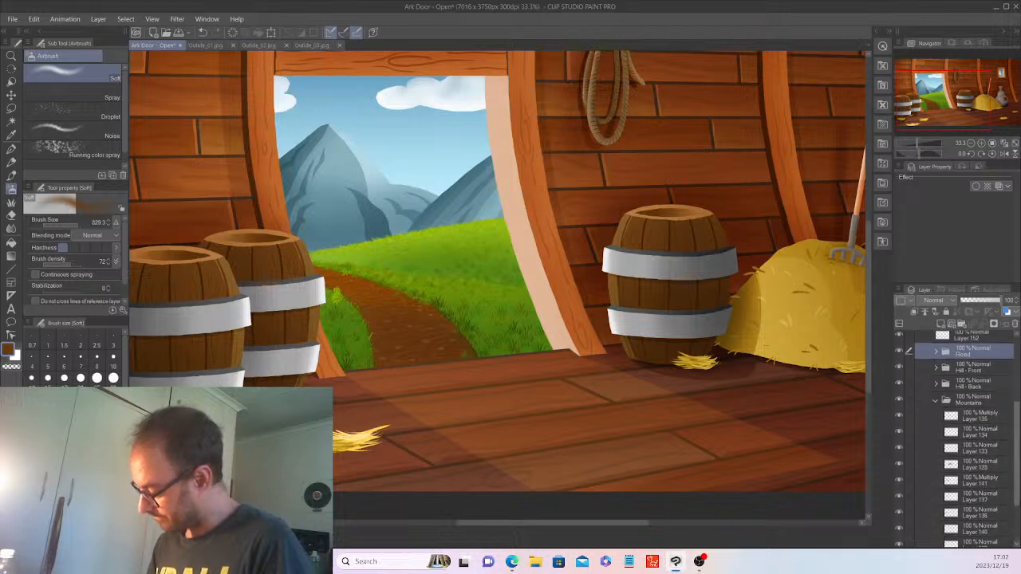
scroll(996, 520, down, 1)
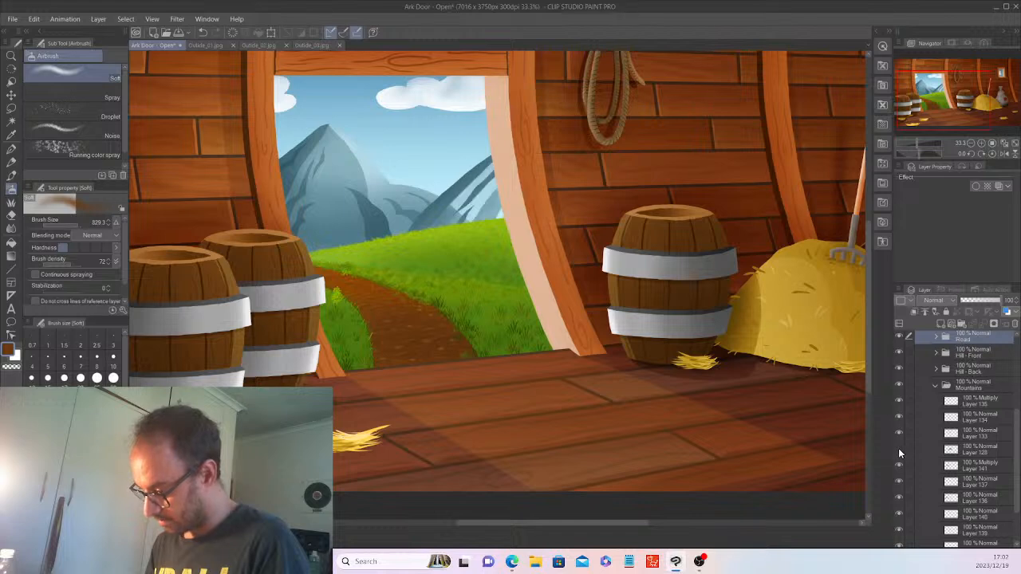
click(987, 455)
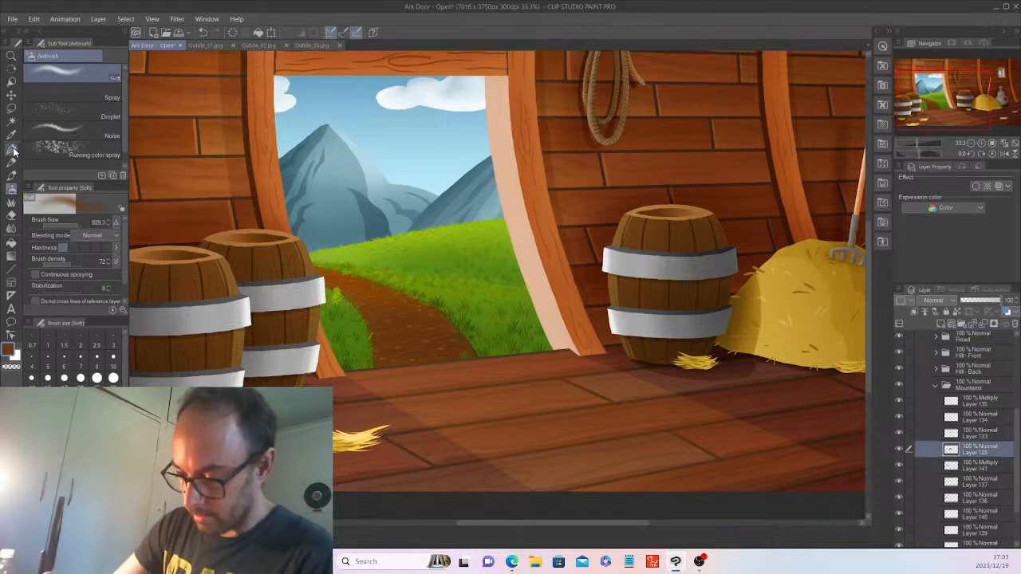
click(12, 120)
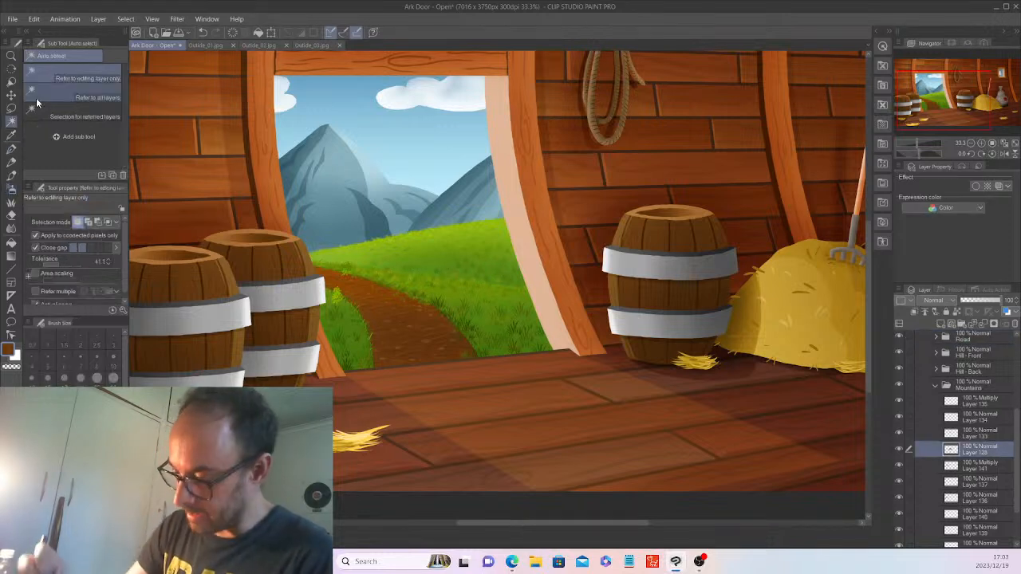
click(497, 205)
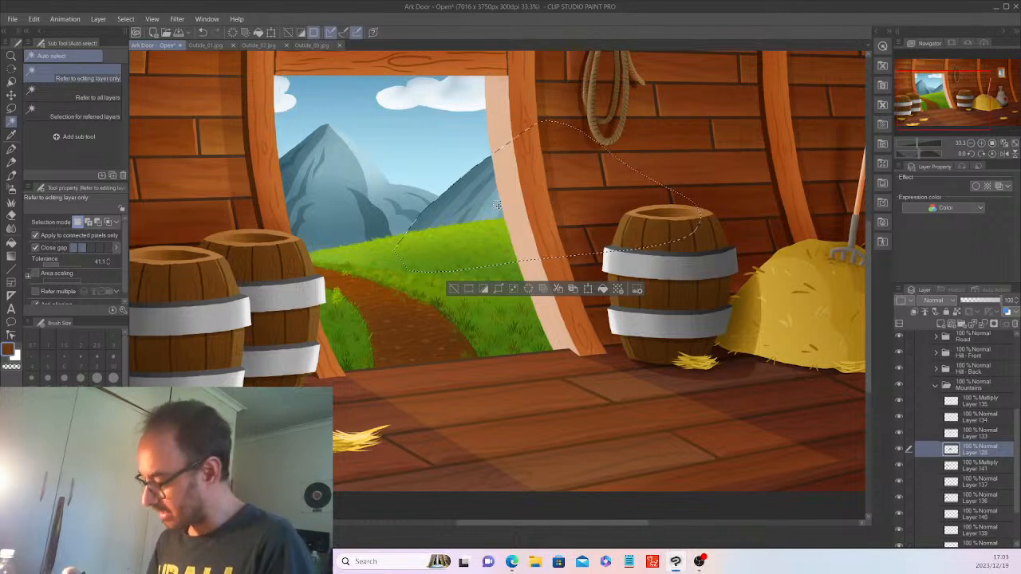
Shade the mountain in sampled light blue on Multiply Layer 155, moved atop Mountains, at 51% opacity.
click(941, 326)
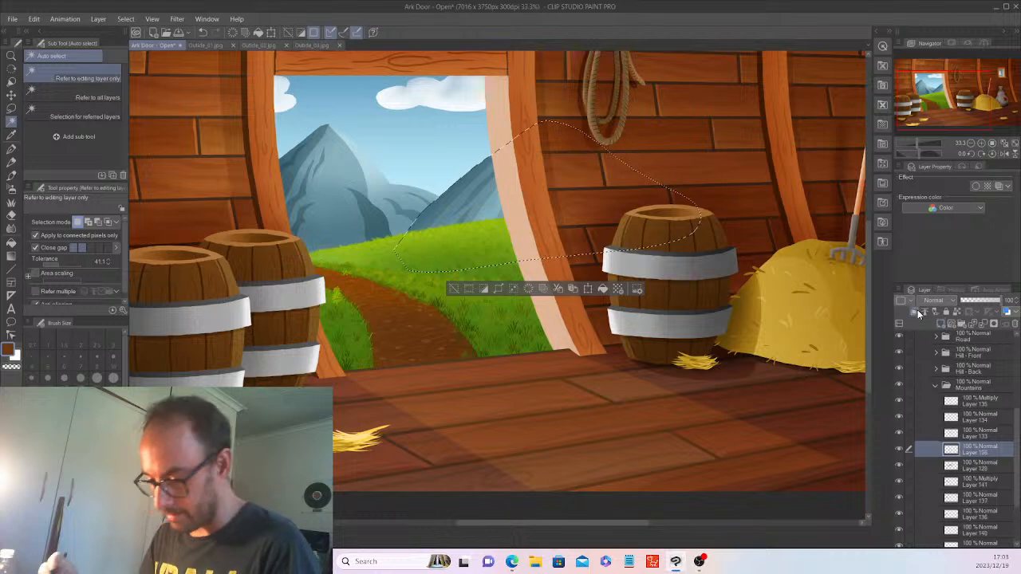
click(11, 134)
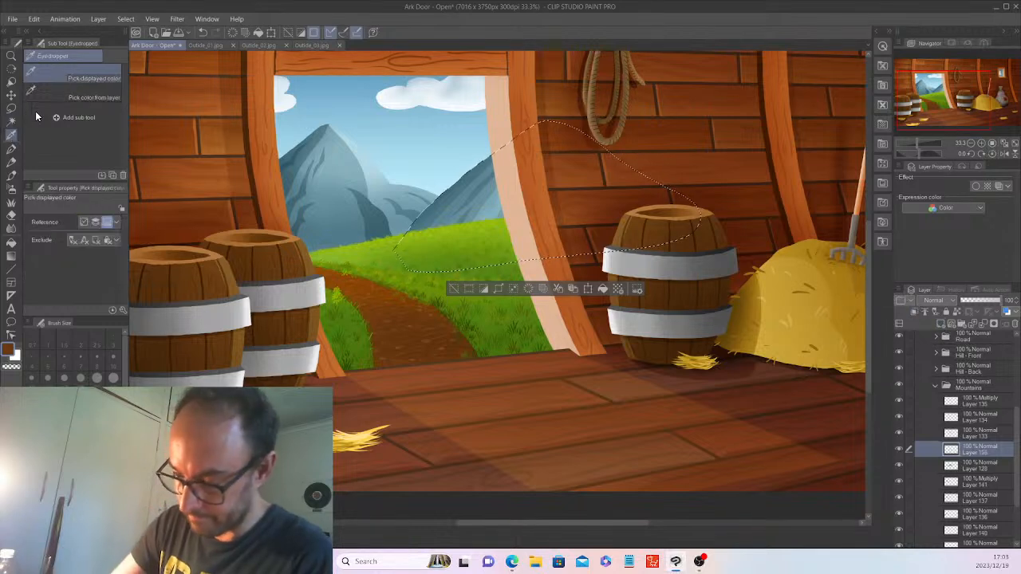
click(476, 186)
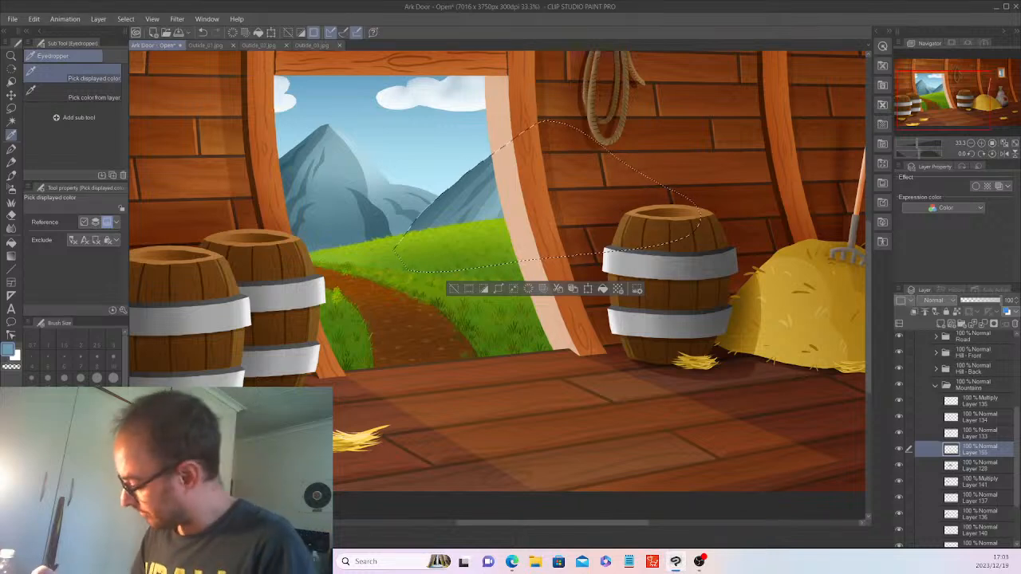
click(935, 301)
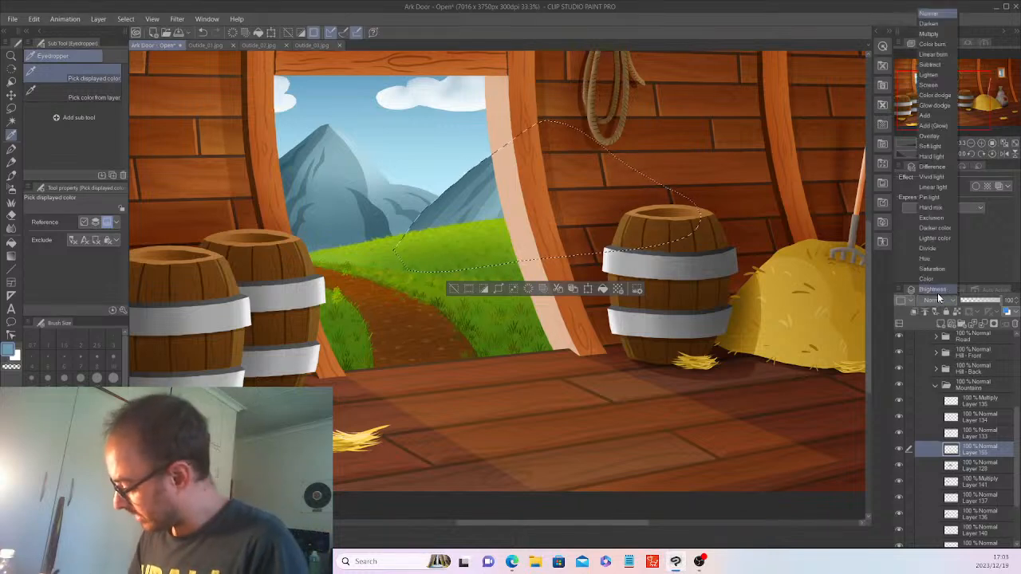
click(929, 34)
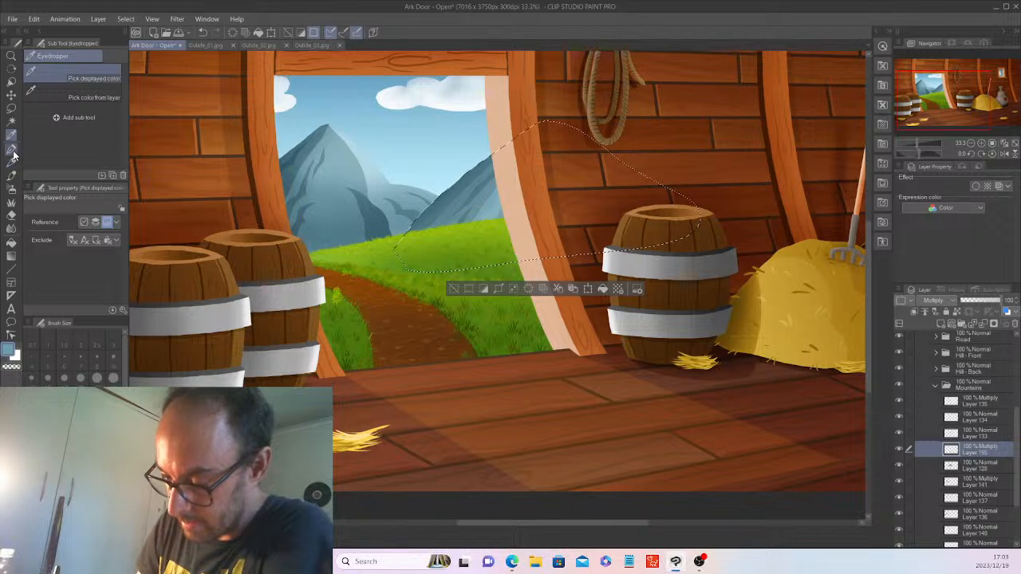
click(12, 177)
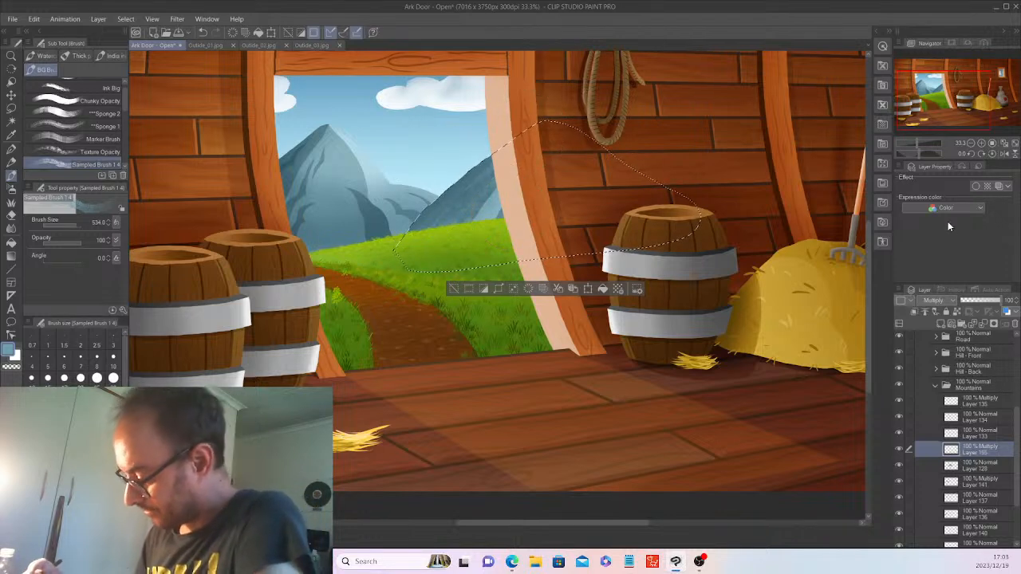
drag(987, 460, 984, 401)
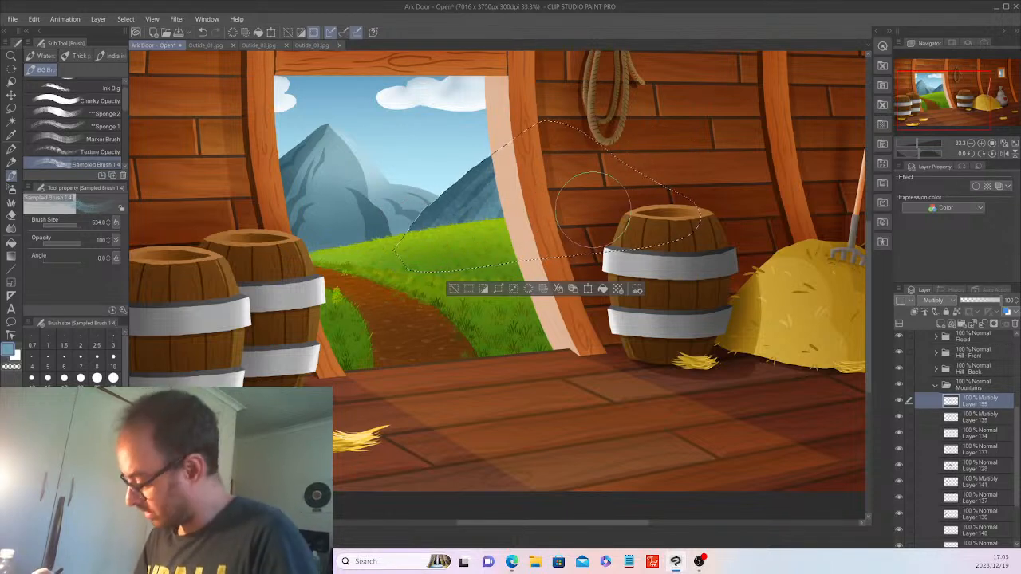
drag(1002, 307, 987, 307)
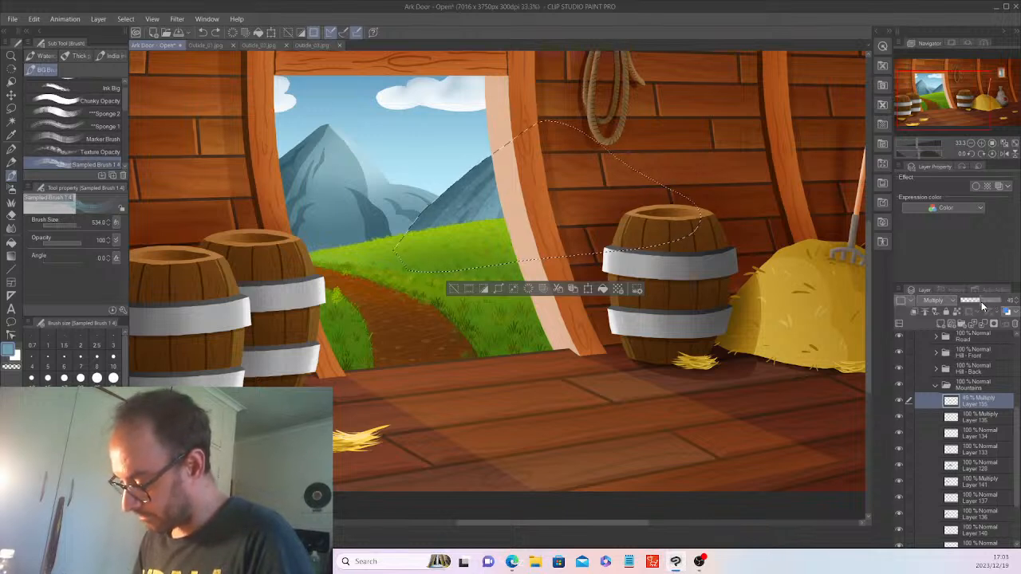
click(974, 469)
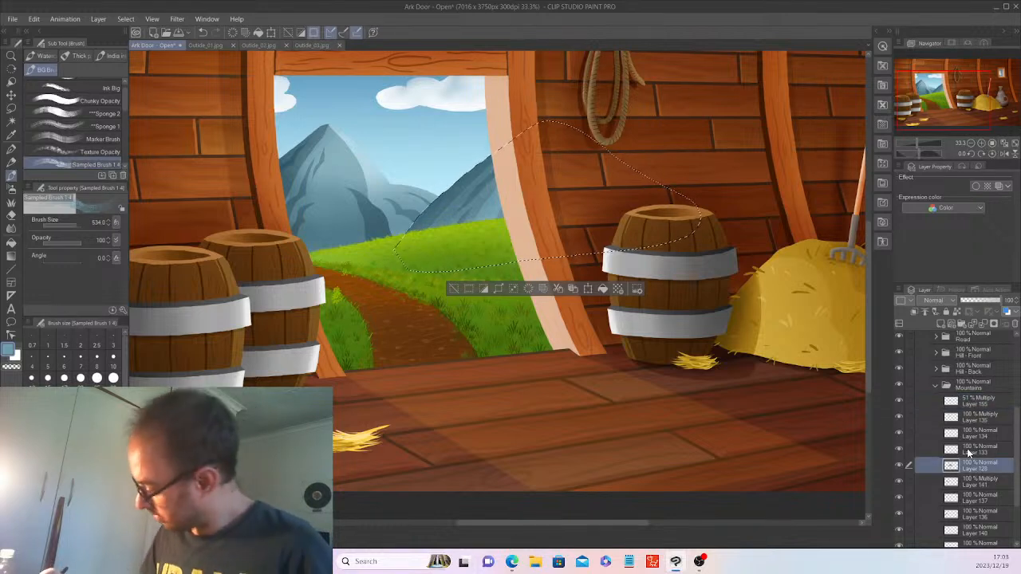
Add Multiply Layer 156, set the soft airbrush to about 276, lower opacity to 17%, and deselect.
click(941, 324)
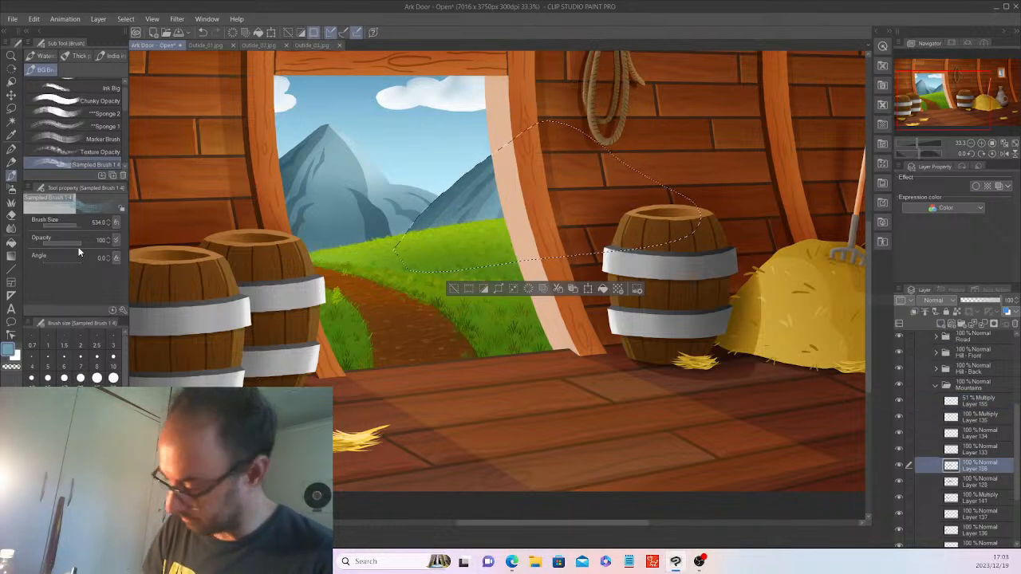
click(949, 300)
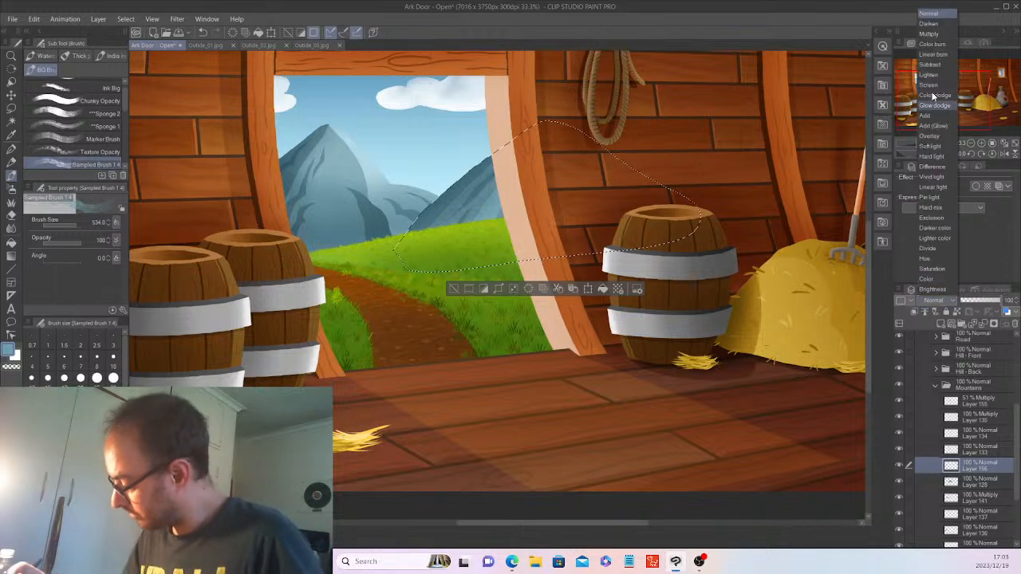
click(933, 34)
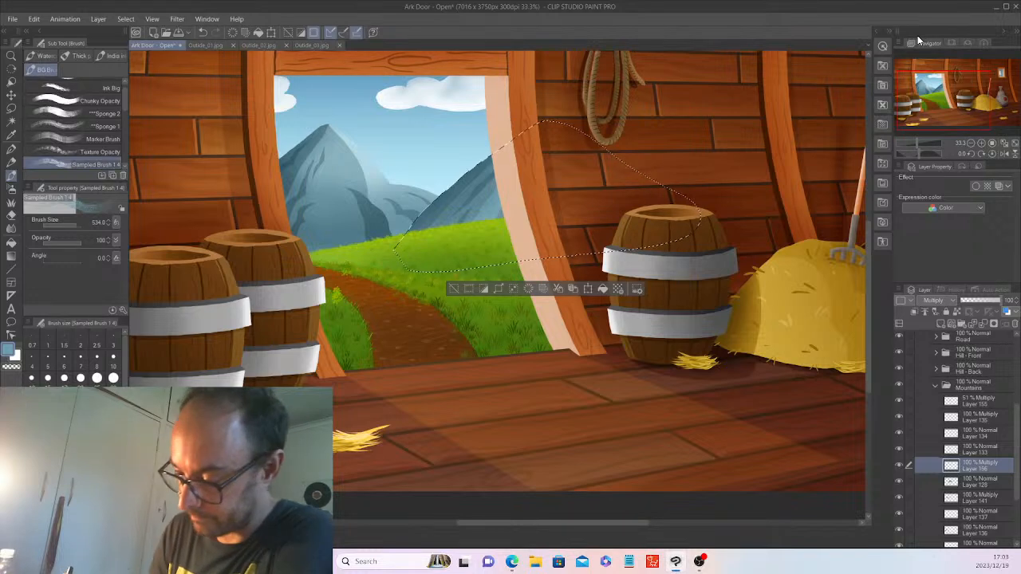
key(b)
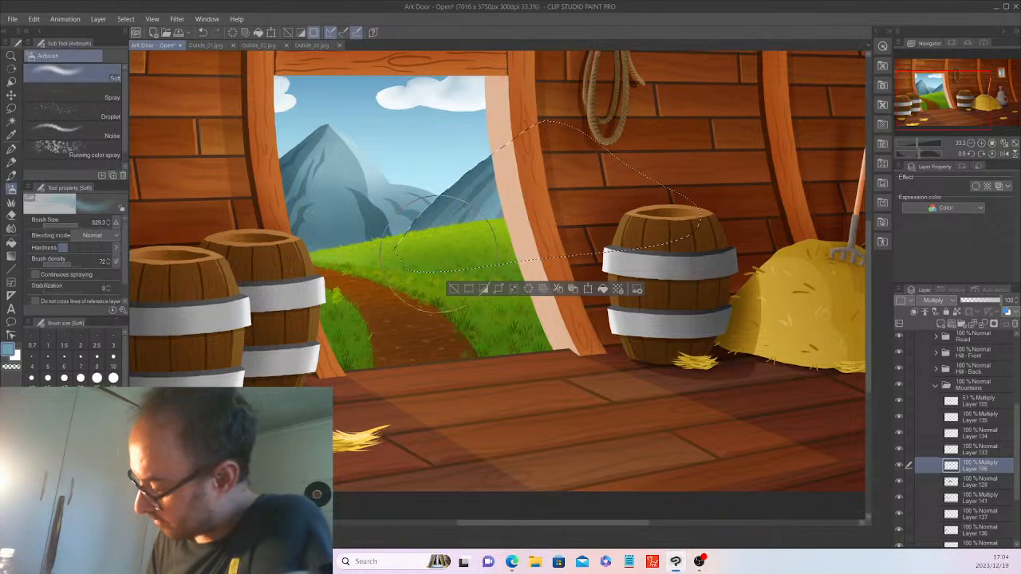
click(75, 225)
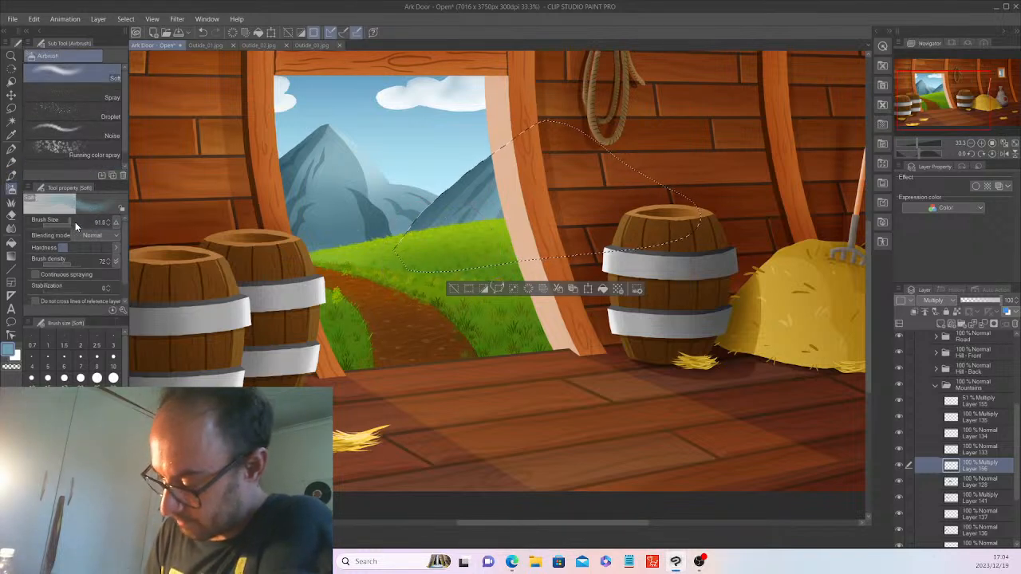
drag(69, 222, 75, 226)
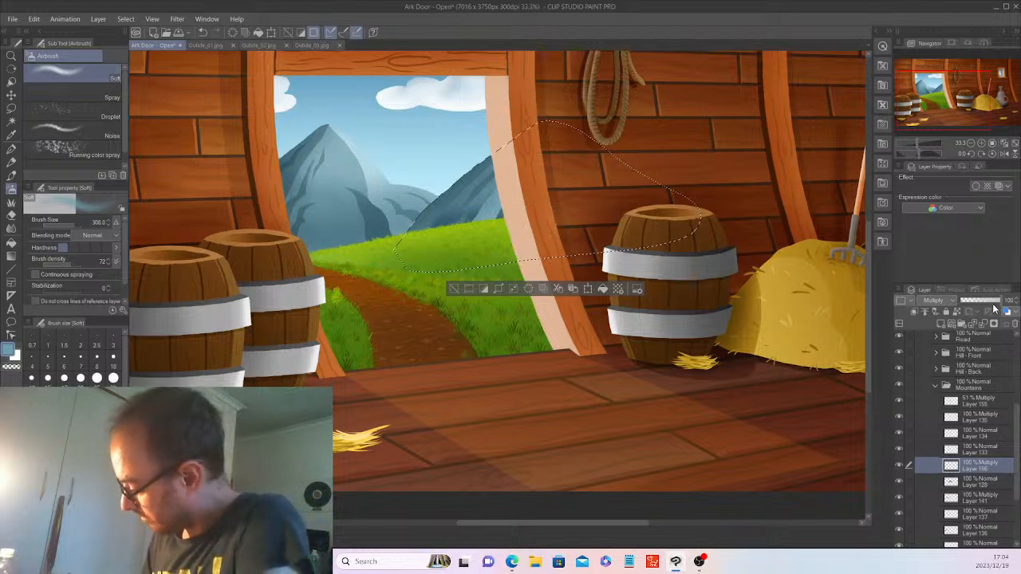
drag(994, 301, 967, 305)
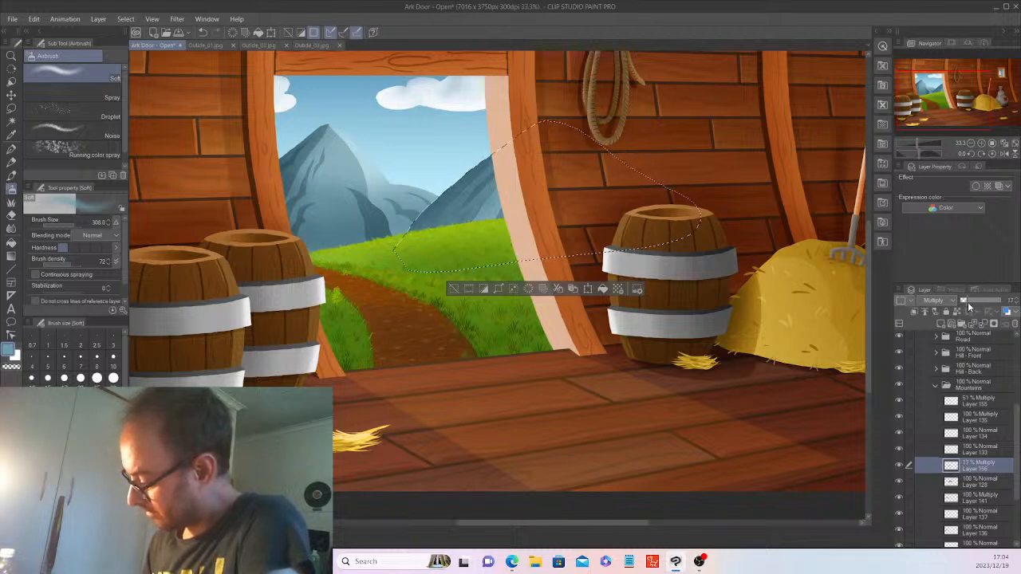
key(ctrl+d)
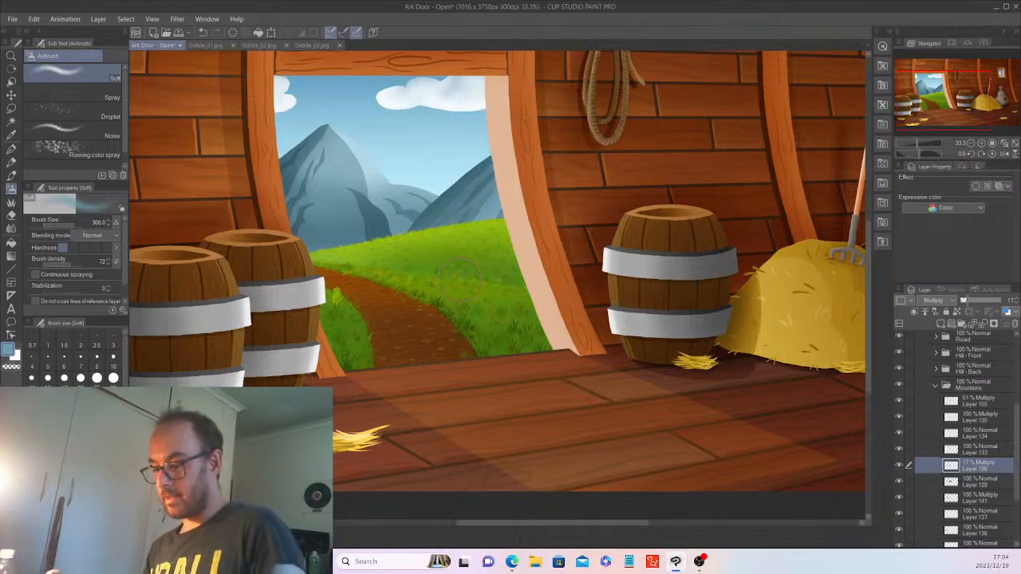
scroll(458, 278, down, 1)
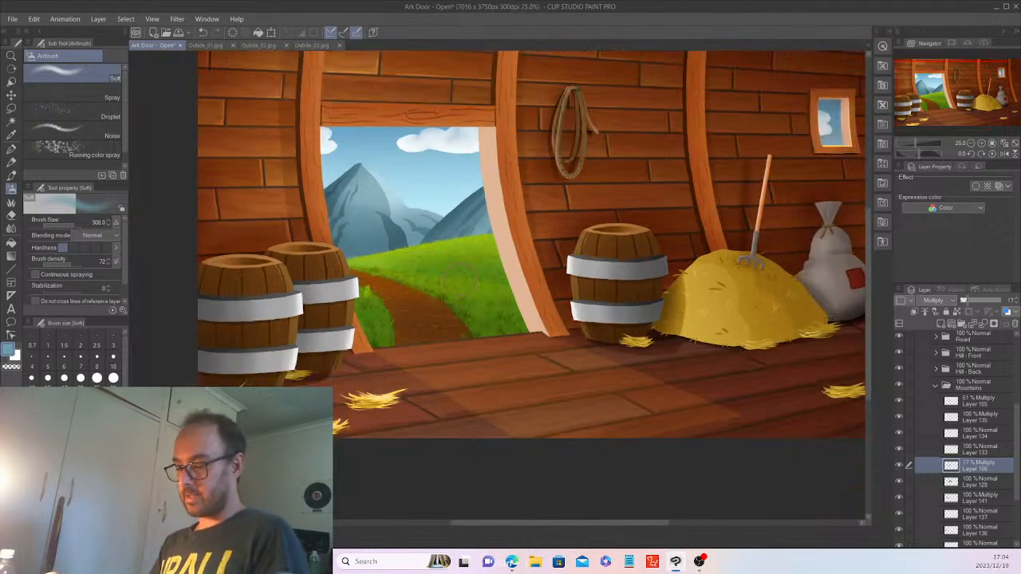
scroll(455, 276, up, 1)
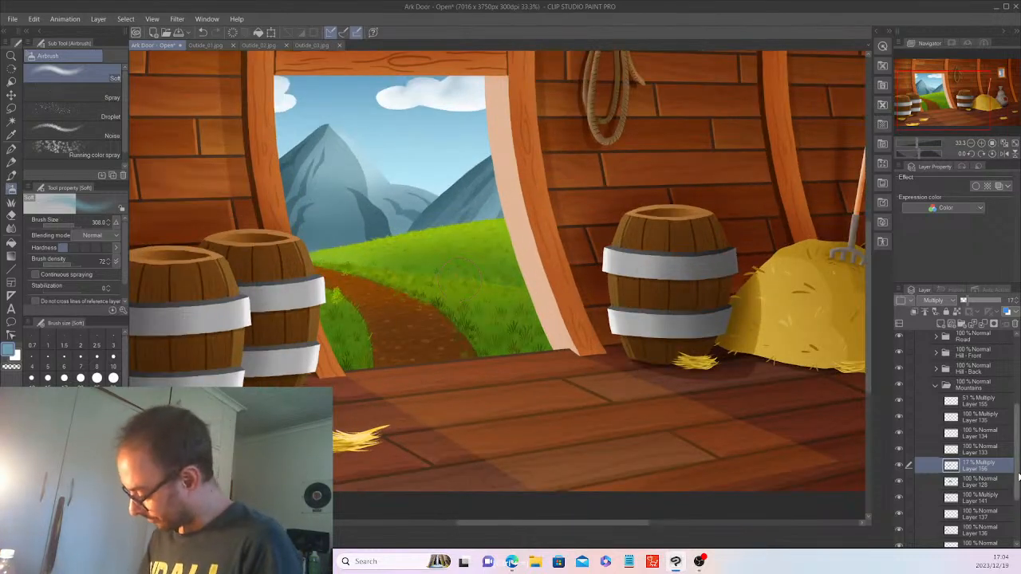
scroll(1018, 496, down, 2)
Auto-select the mountain area from Layer 129 and add a new layer above Layer 141.
click(975, 512)
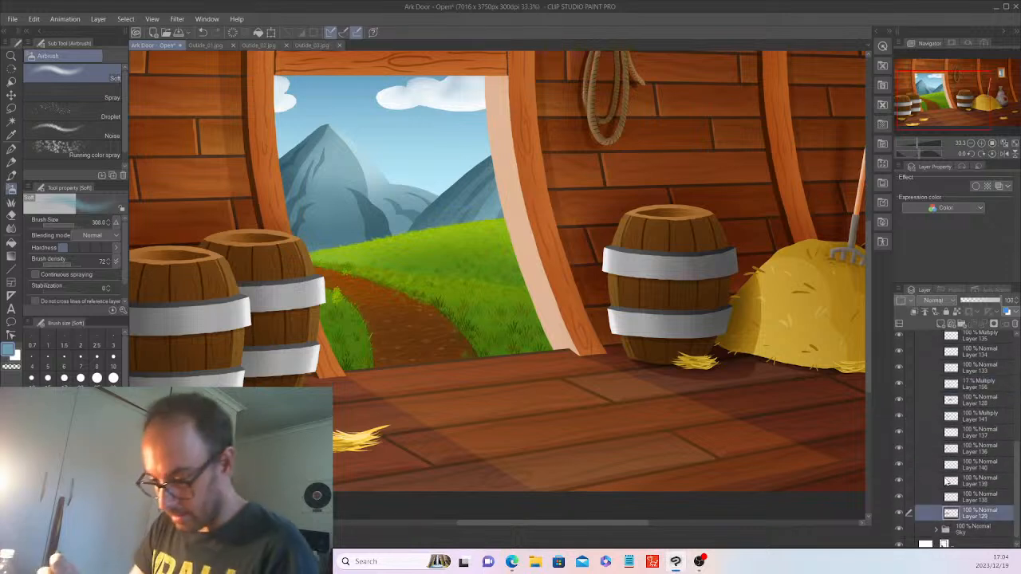
click(11, 121)
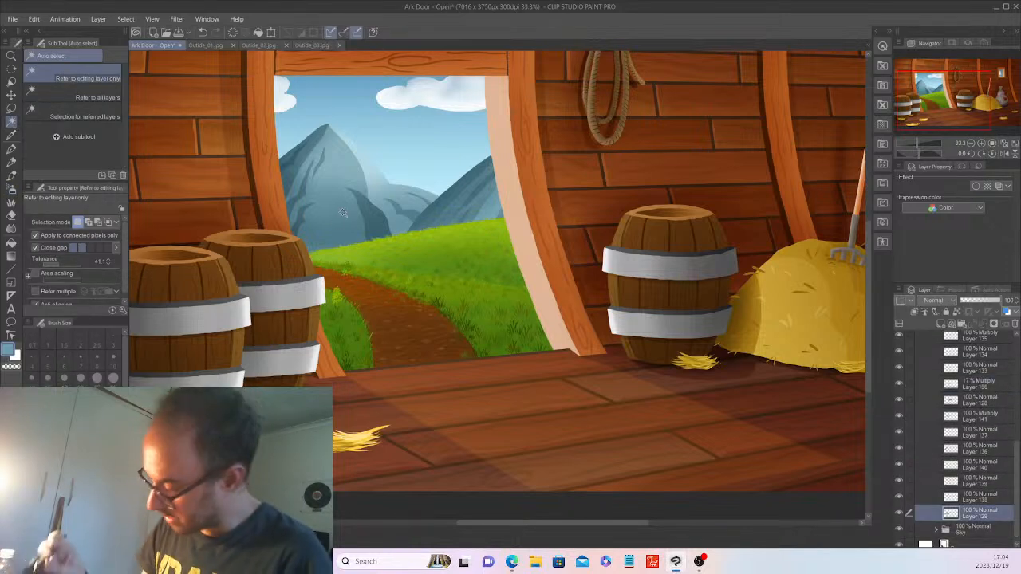
click(343, 213)
click(968, 418)
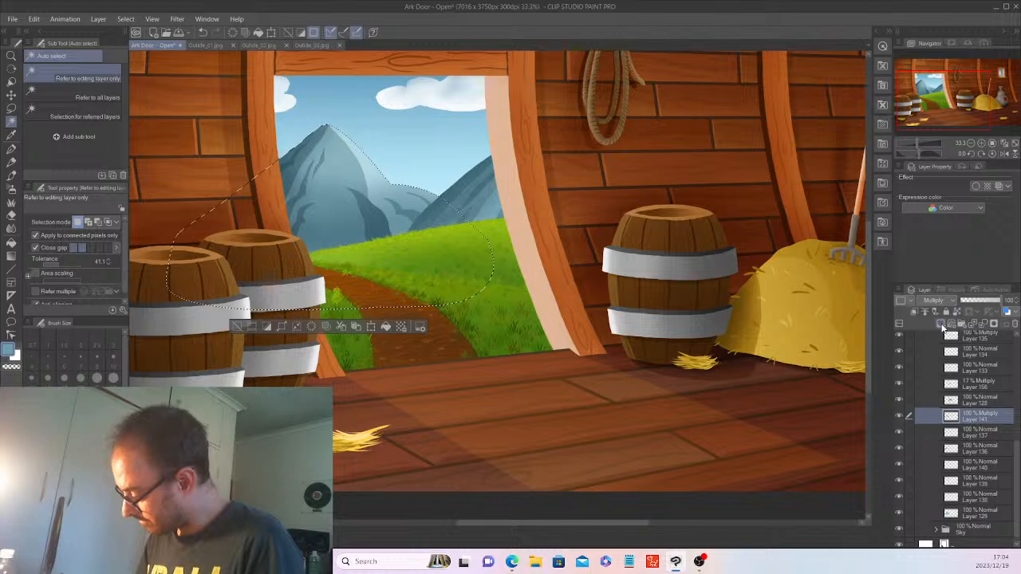
click(941, 323)
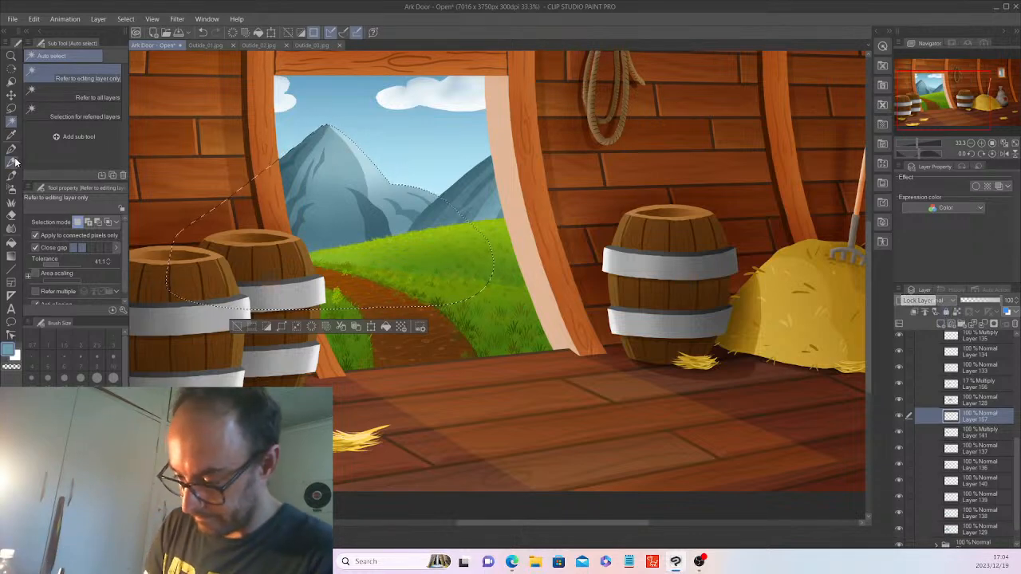
Paint shading over the mountains with the Sampled Brush, deselect, and set Layer 157 to Multiply.
click(13, 189)
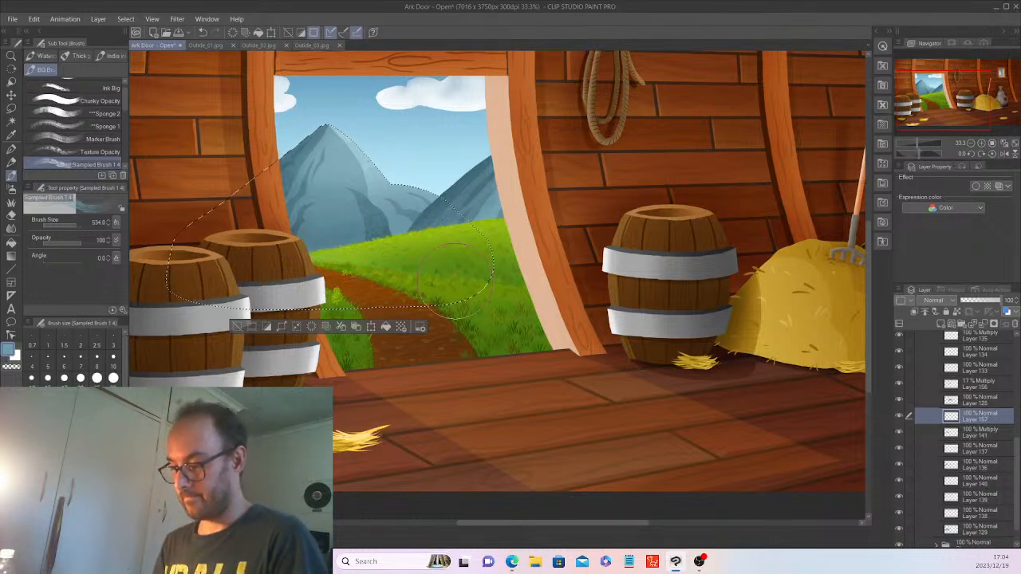
key(ctrl+d)
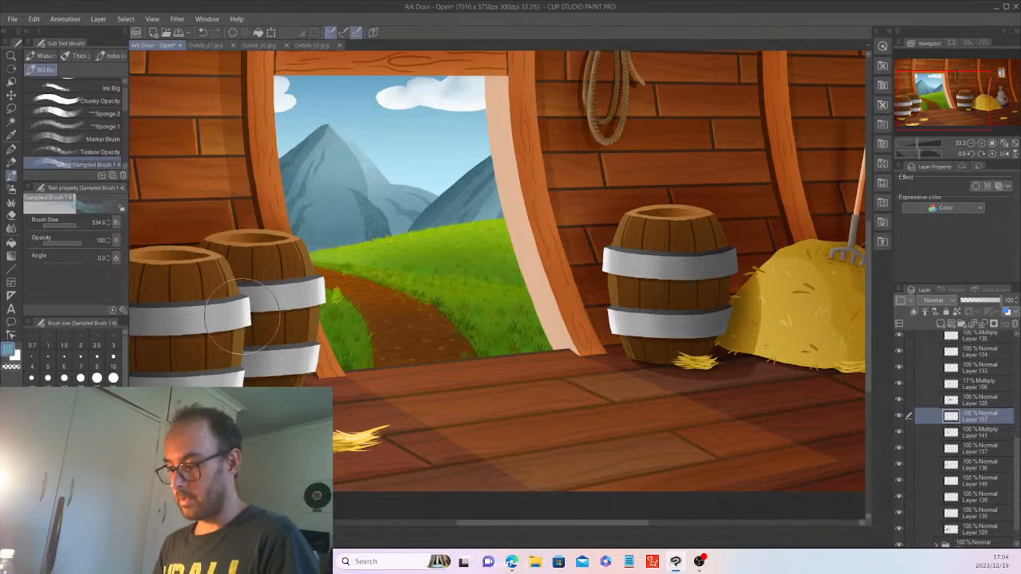
scroll(242, 315, down, 3)
scroll(241, 315, up, 2)
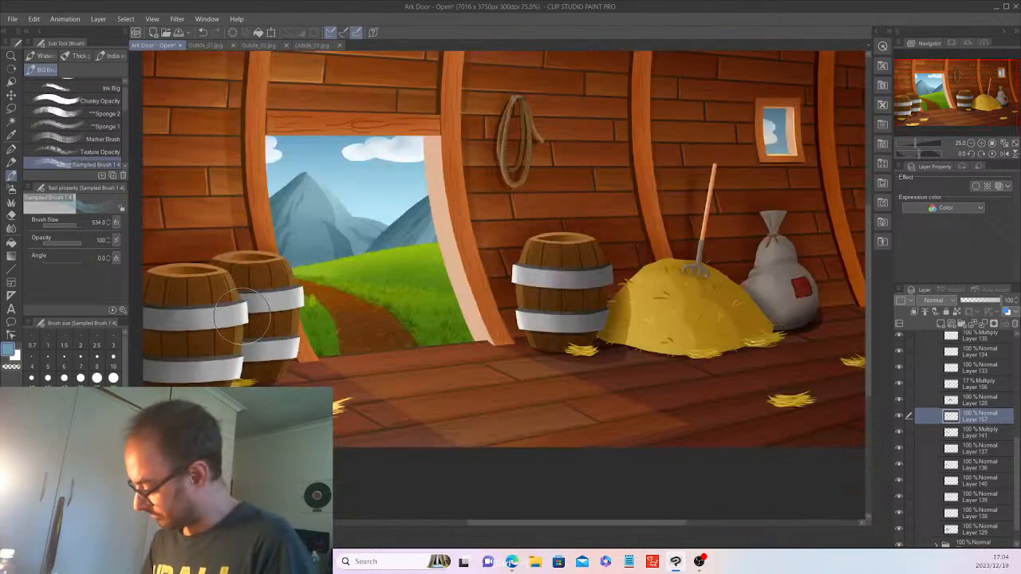
click(936, 302)
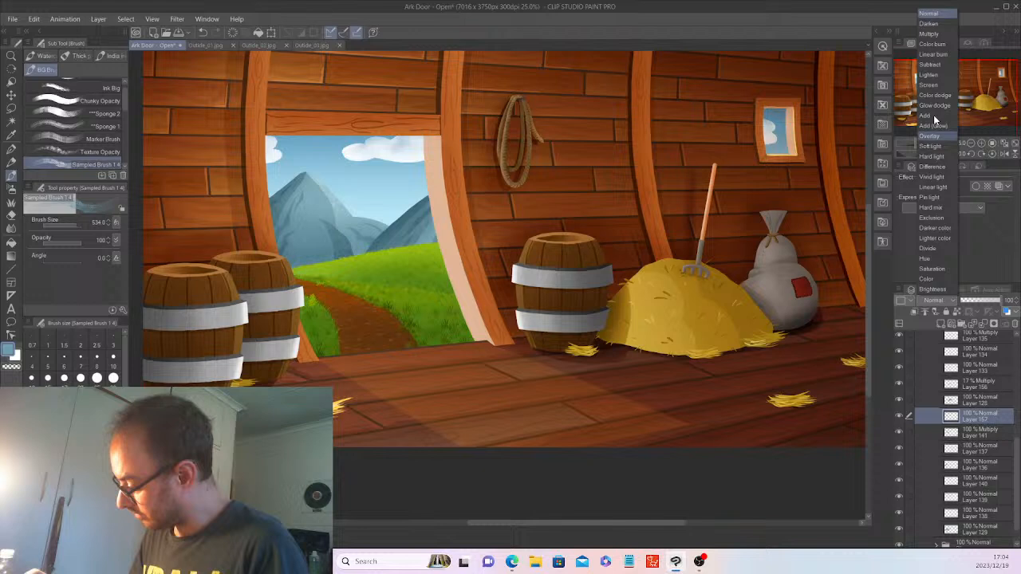
click(934, 33)
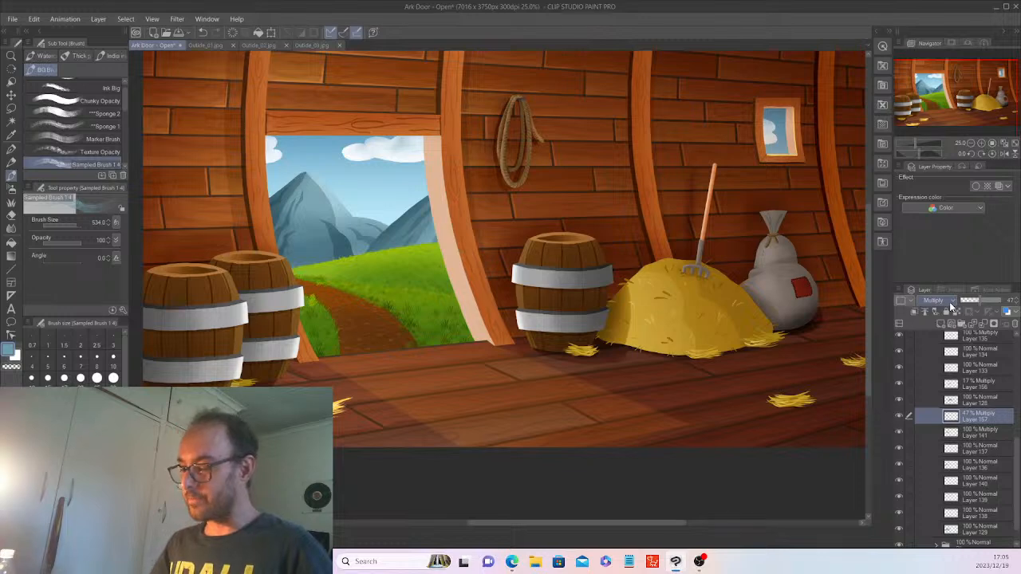
Make Layer 54 active and zoom the canvas to 25%.
key(ctrl+minus)
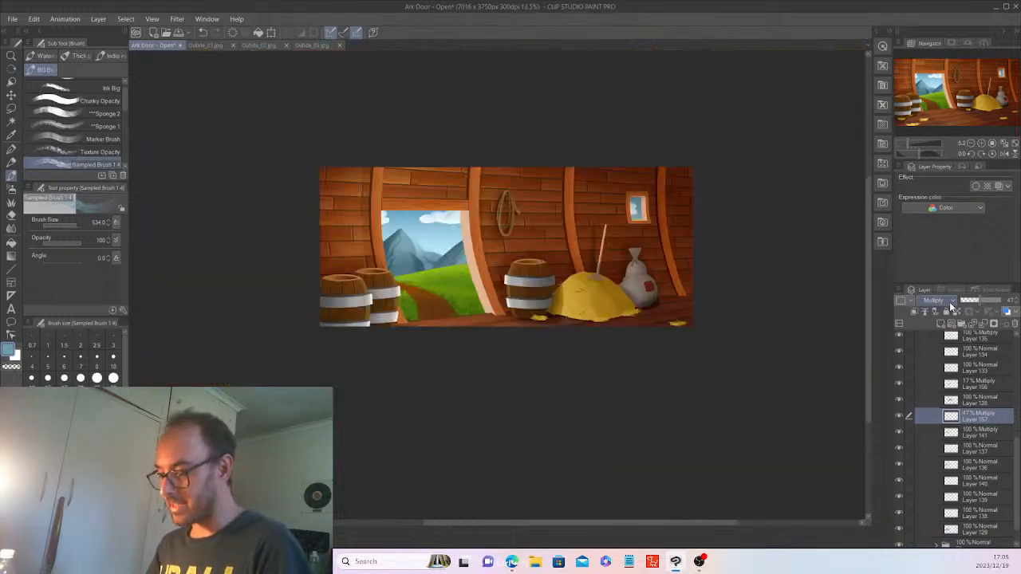
key(ctrl+plus)
key(ctrl+minus)
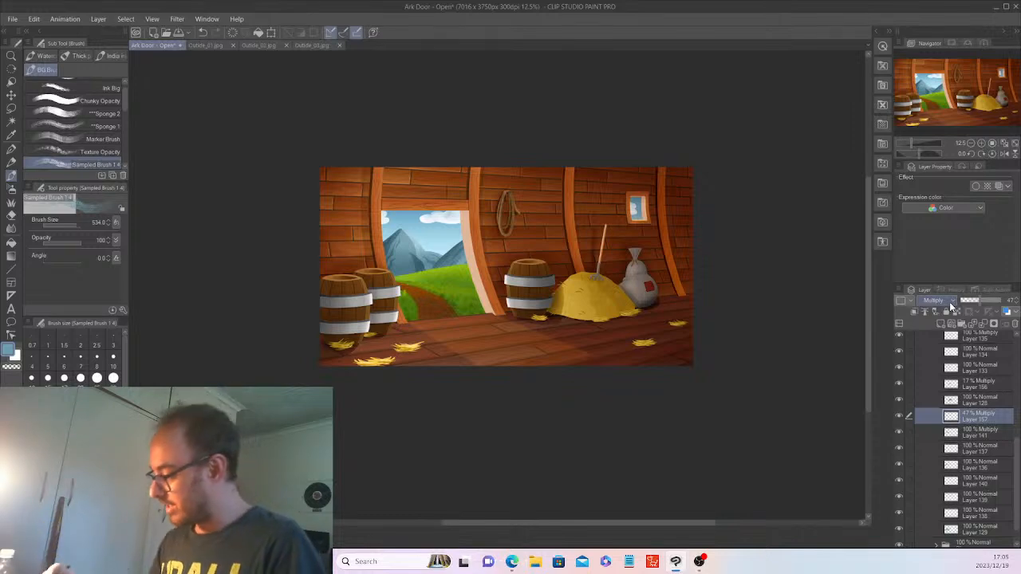
scroll(1018, 461, up, 10)
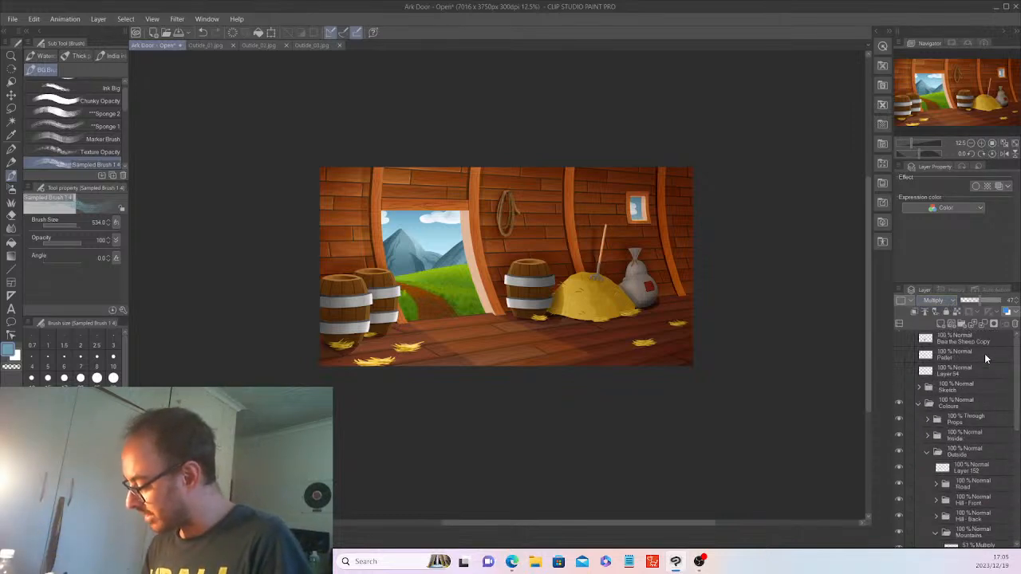
click(962, 372)
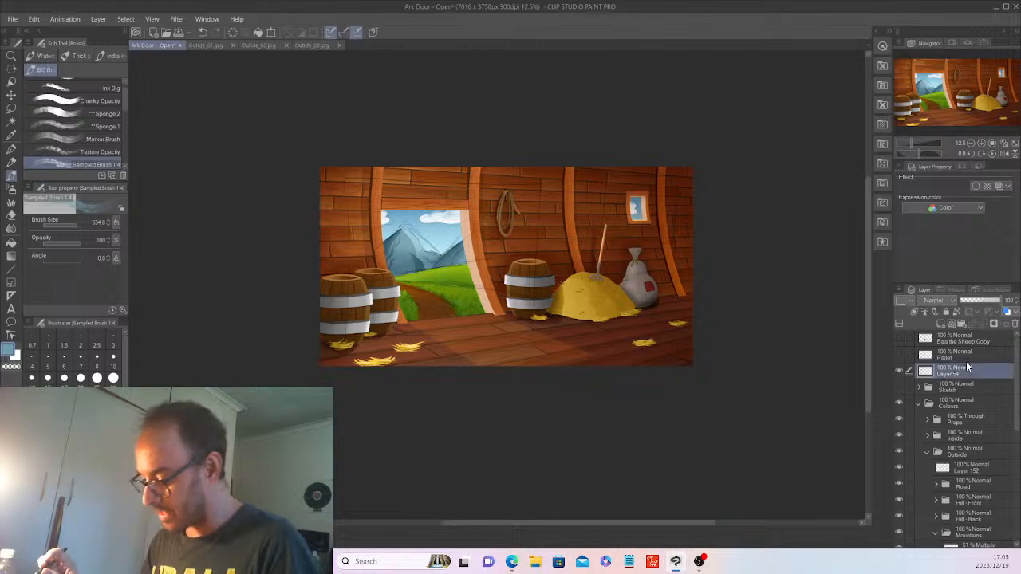
click(234, 32)
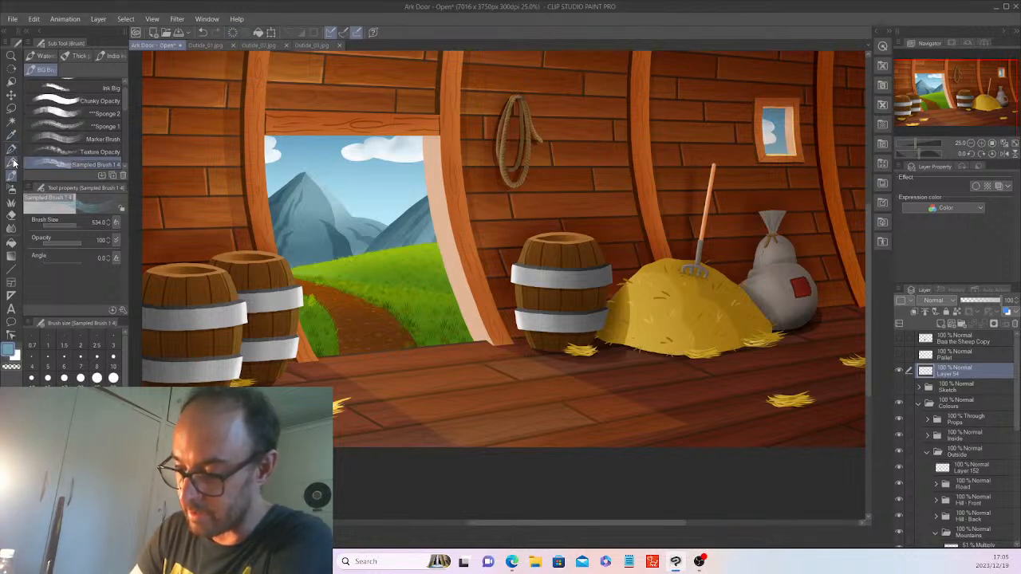
Sketch two thin black pencil lines along the grass beside the path at the doorway bottom.
click(12, 162)
click(11, 355)
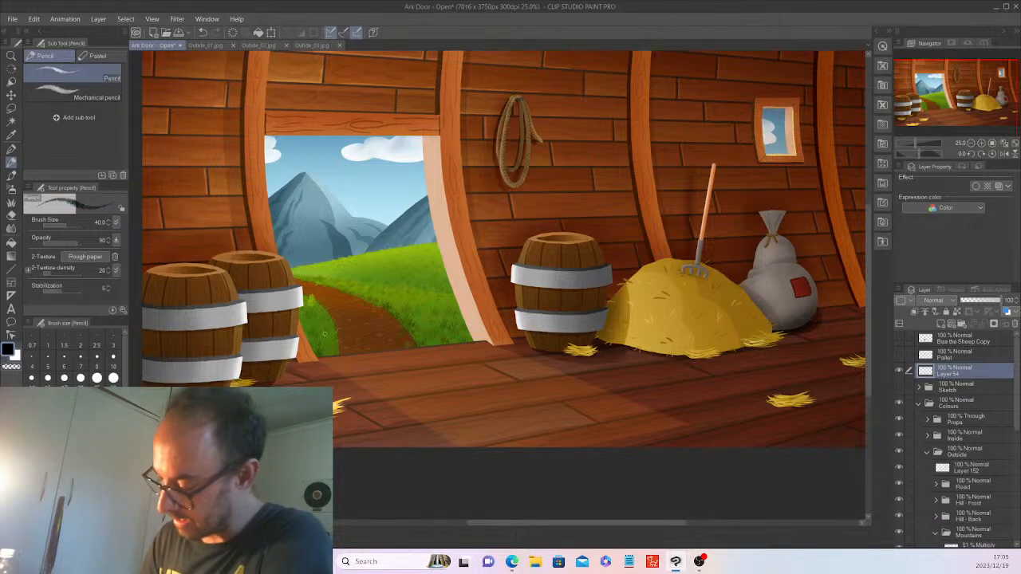
drag(336, 339, 321, 353)
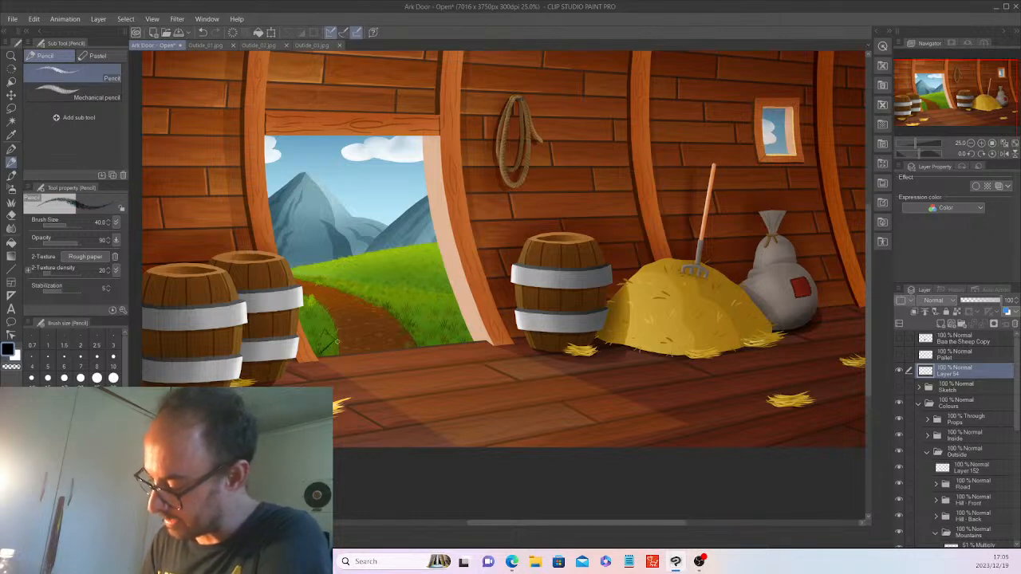
drag(418, 330, 488, 321)
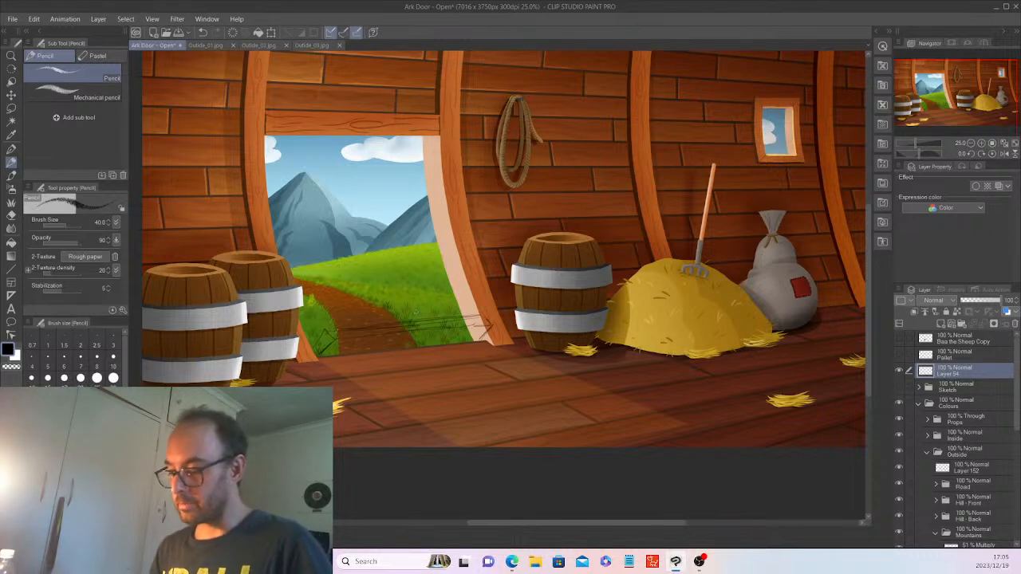
scroll(416, 312, down, 2)
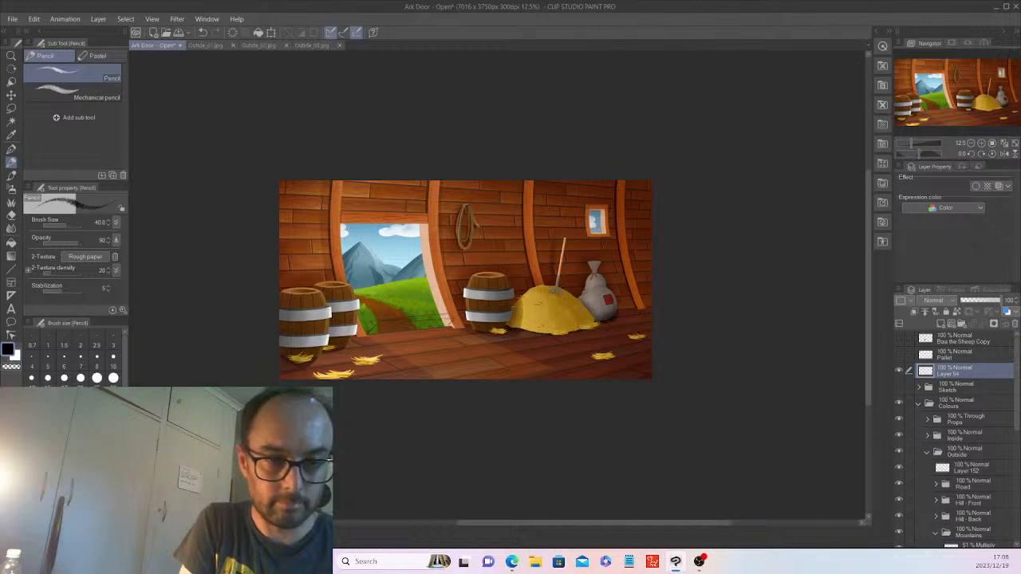
key(alt+Tab)
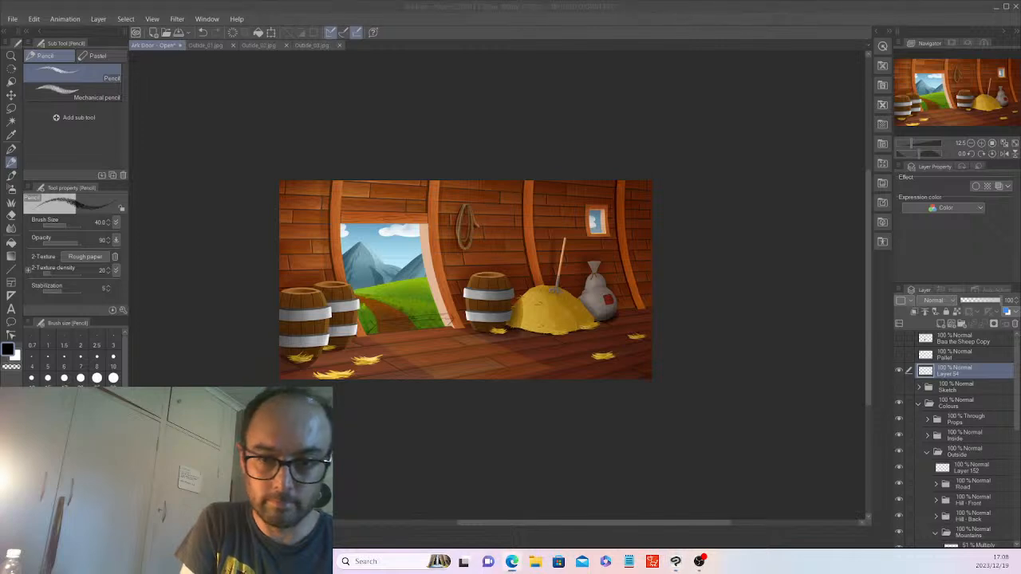